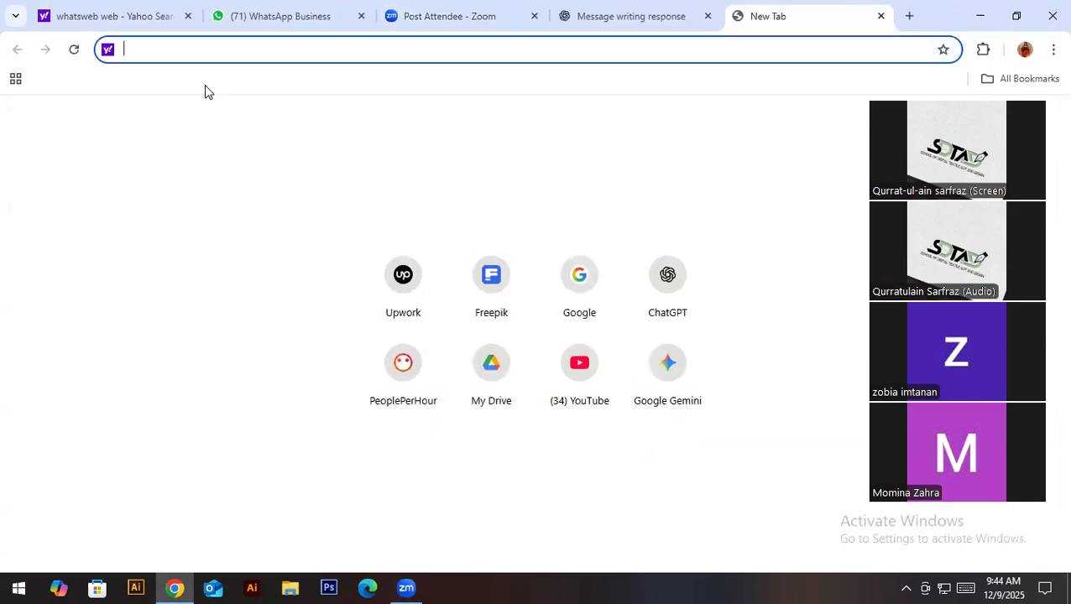
Open ChatGPT and send the prompt "i need a shortcut keys of Adobe illustrator" in a new chat
text(ch)
key(Return)
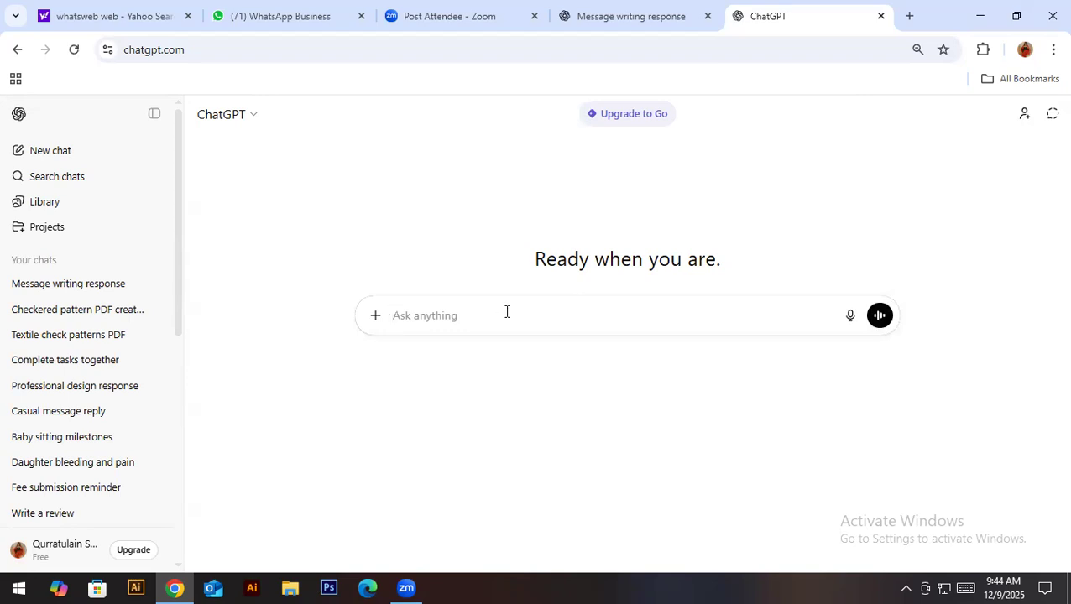
click(69, 158)
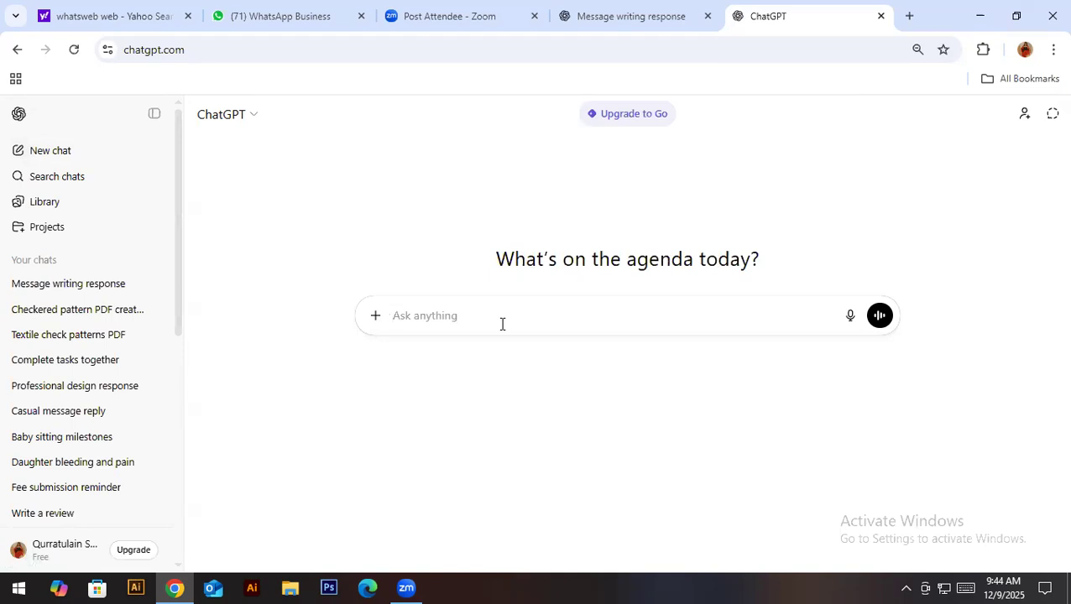
text(i need a short)
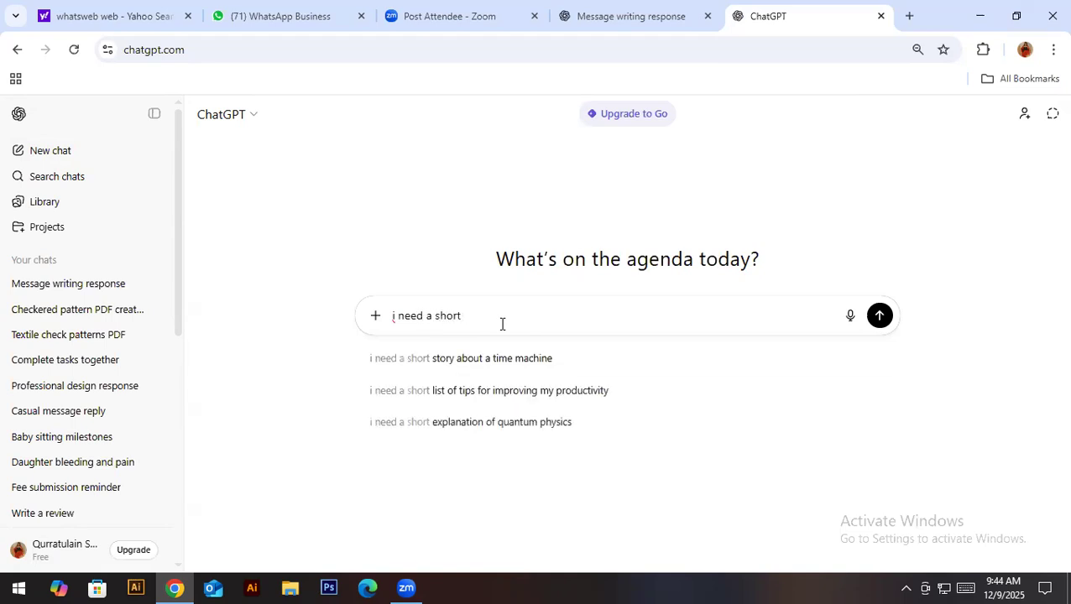
text(cut keys)
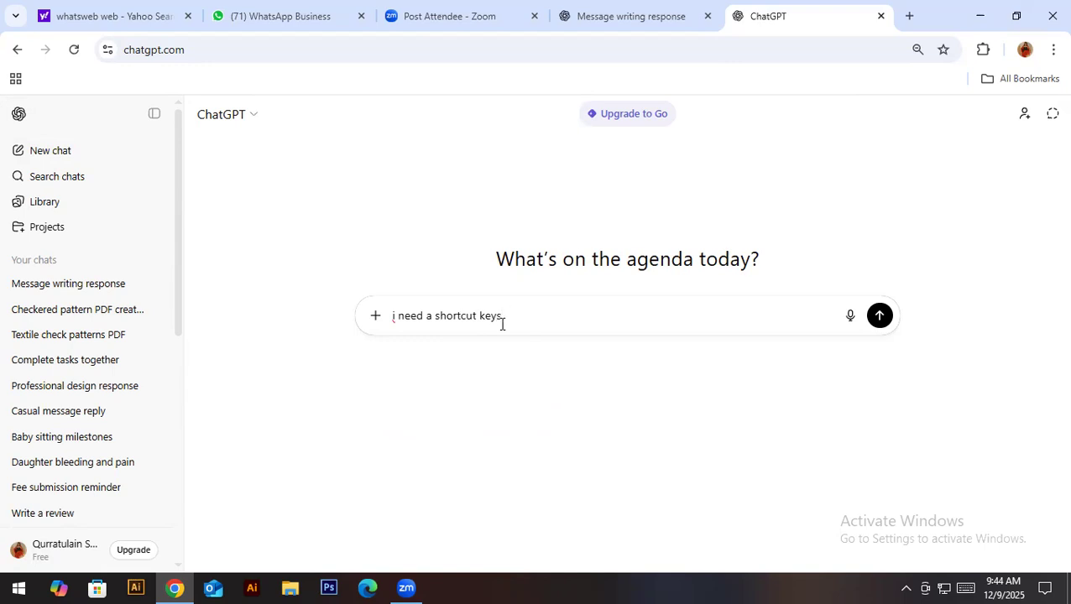
text( of Adobe illustrator)
key(Return)
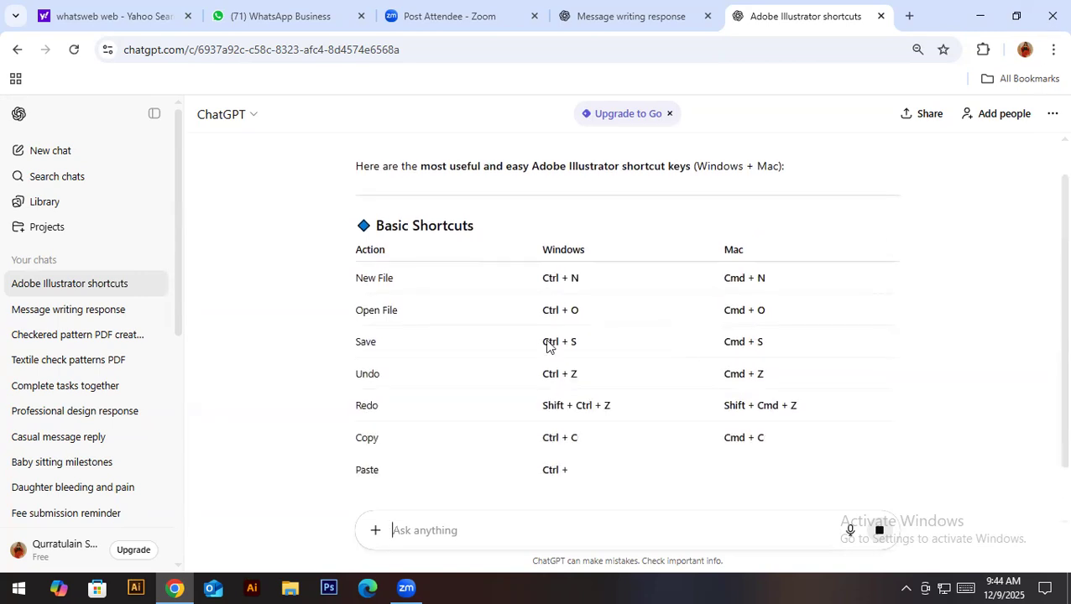
Review the listed Illustrator shortcuts and send the follow-up request "make a pdf" in the same chat
scroll(546, 346, down, 6)
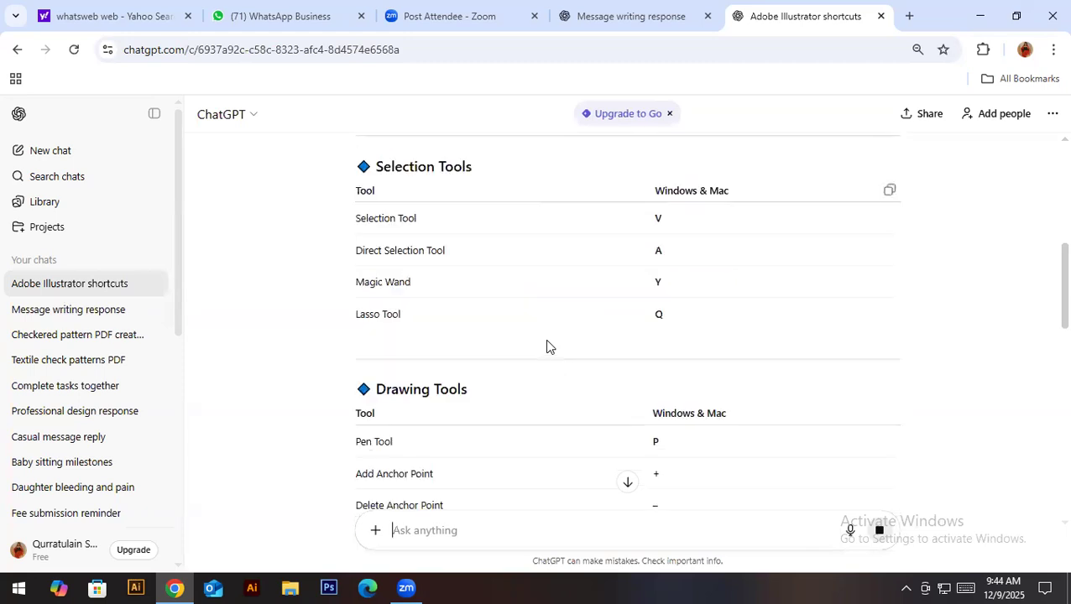
scroll(546, 346, down, 5)
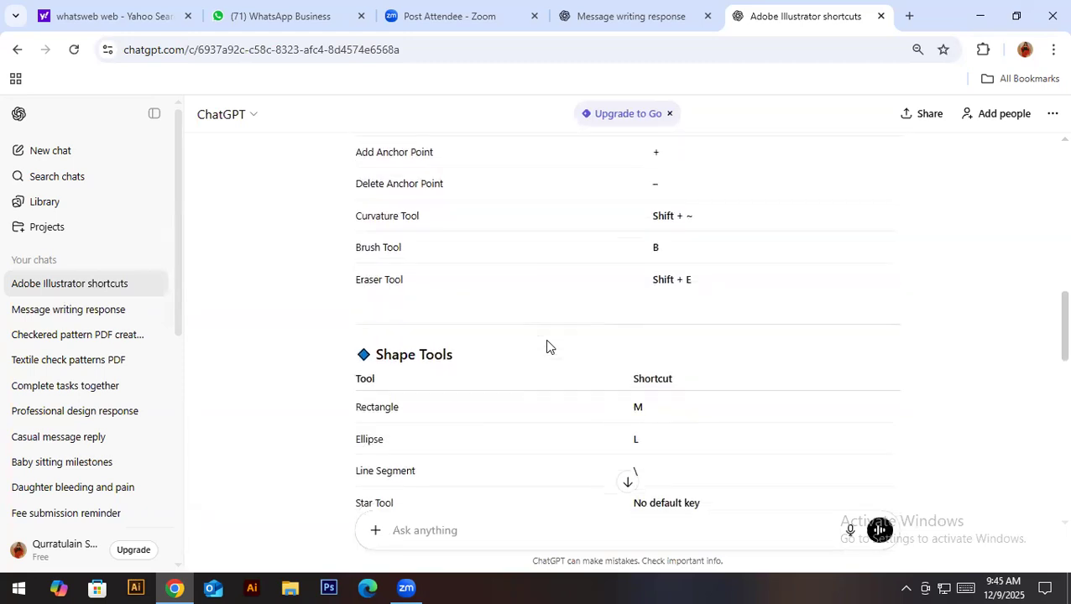
scroll(546, 345, down, 1)
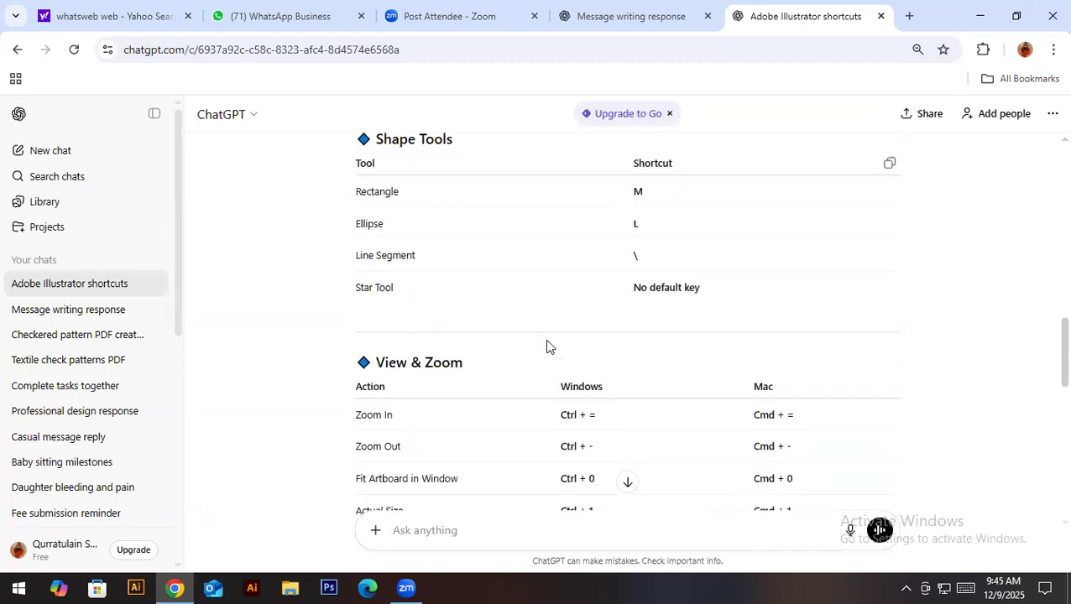
scroll(547, 346, down, 10)
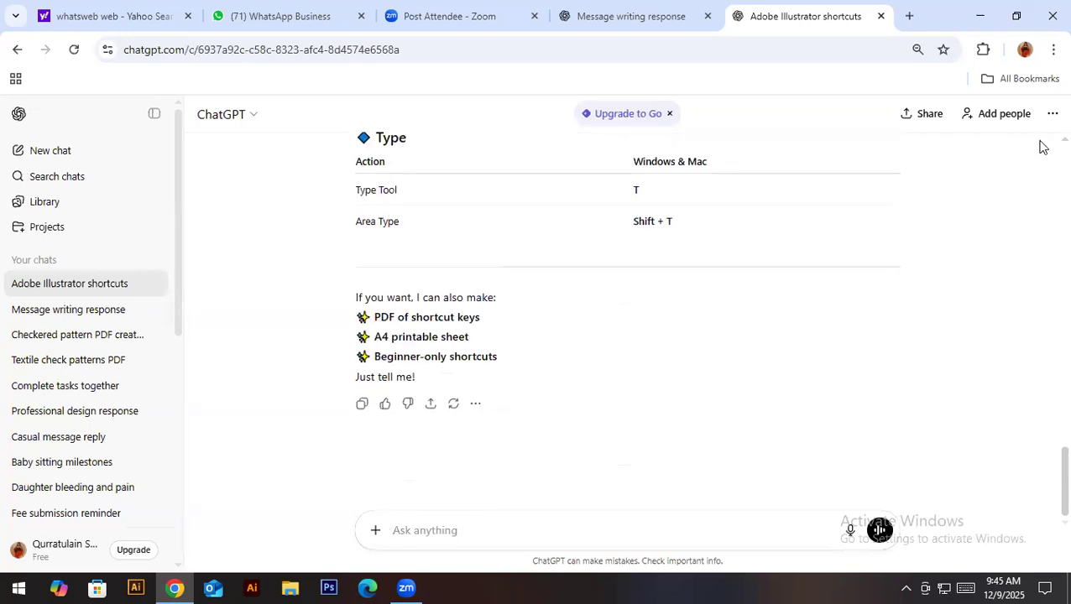
click(447, 530)
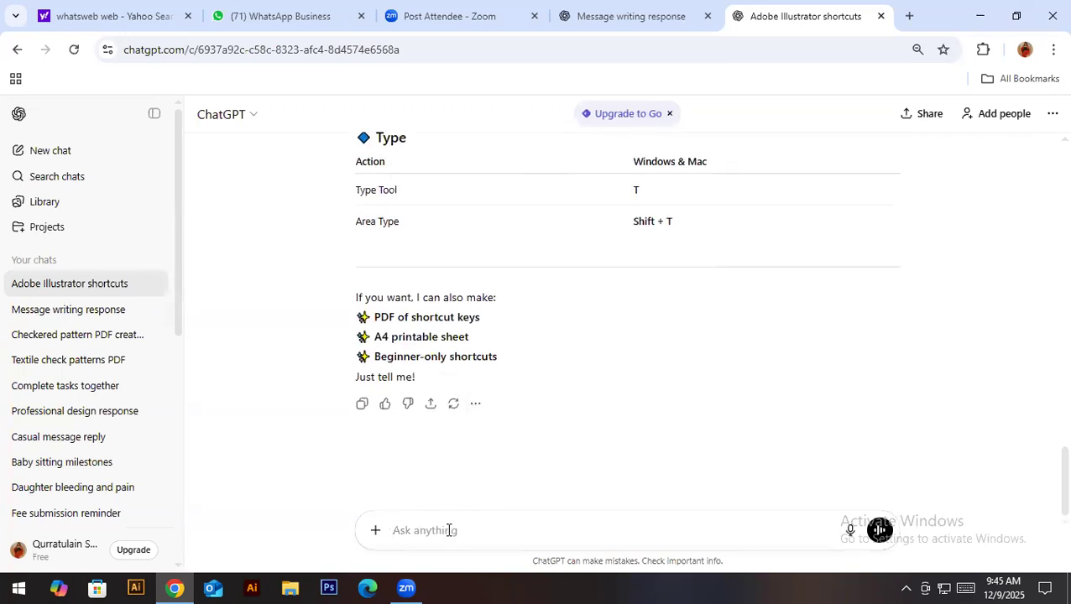
text(make a pdf)
key(Return)
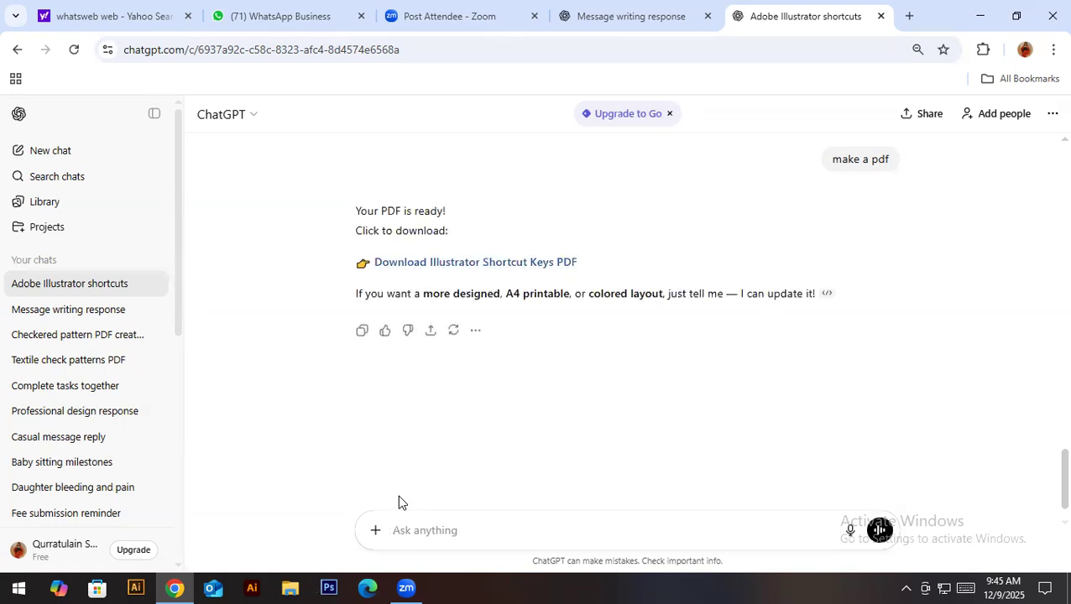
Download the generated Illustrator shortcut keys PDF, open illustrator_shortcuts.pdf and read through its page
click(501, 267)
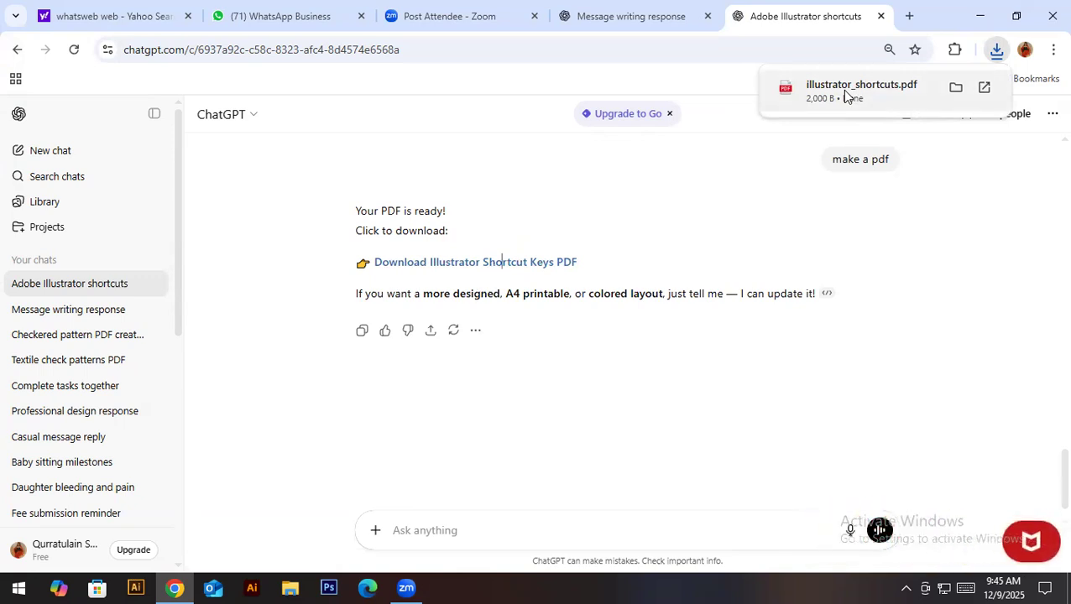
click(845, 91)
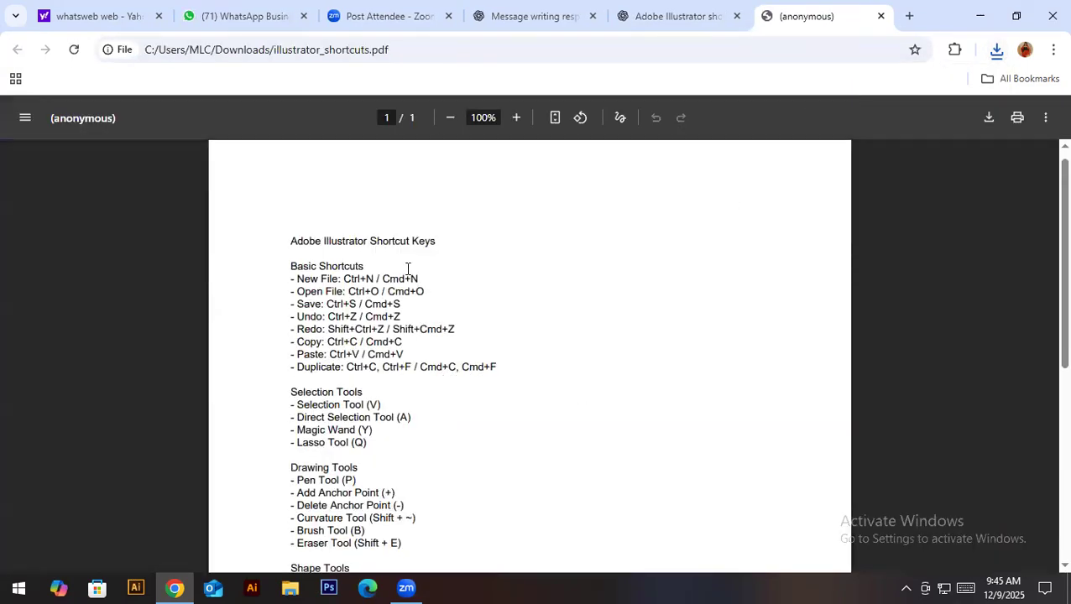
scroll(408, 269, down, 4)
scroll(408, 268, down, 2)
scroll(375, 406, up, 5)
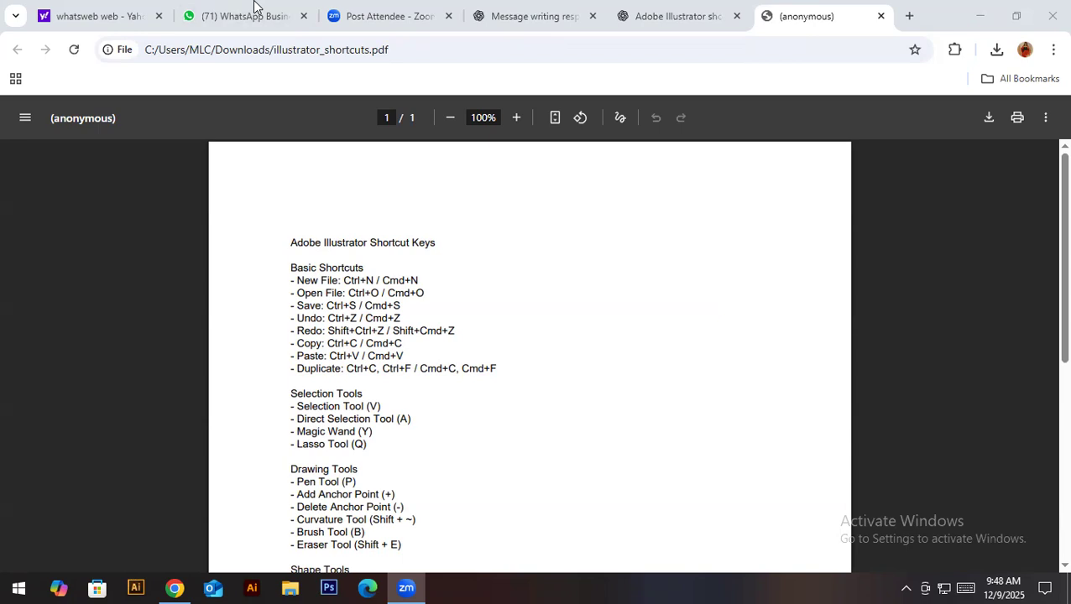
Close the shortcut PDF and the Illustrator shortcuts chat, and switch to Adobe Illustrator
click(880, 16)
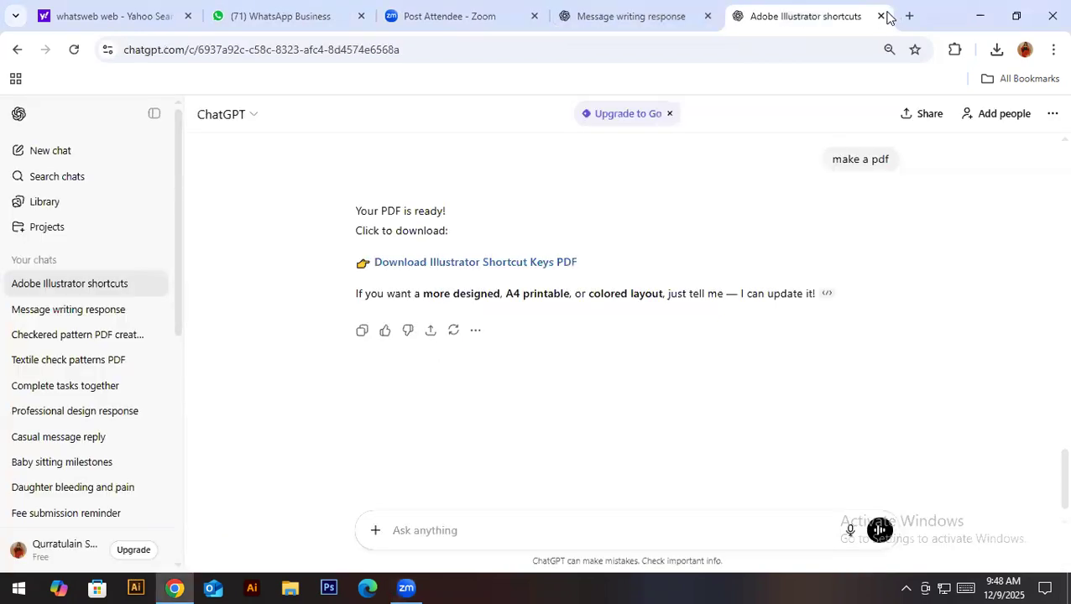
click(880, 15)
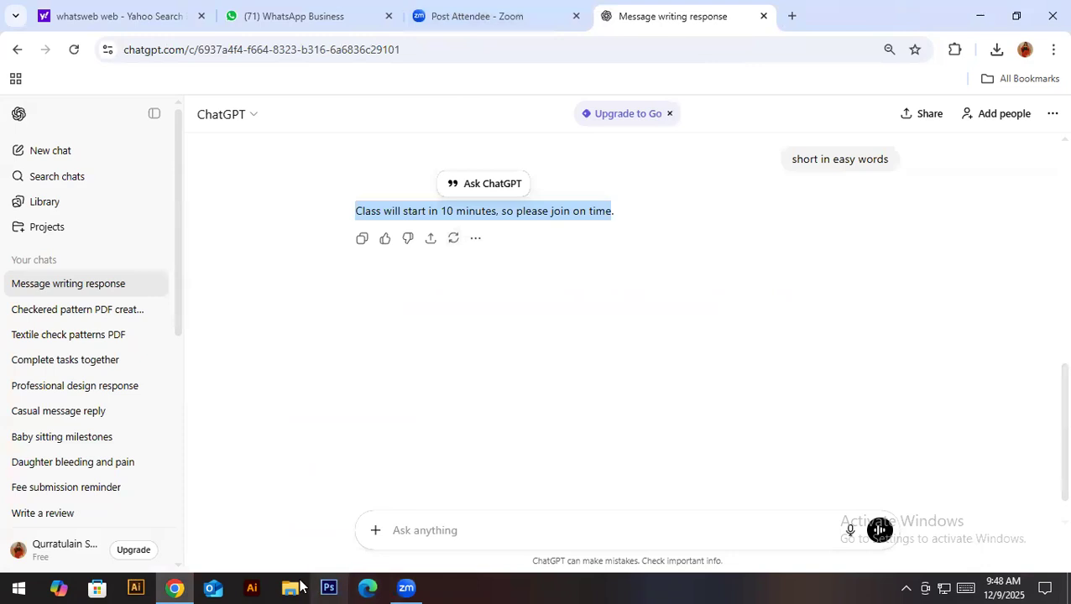
click(250, 586)
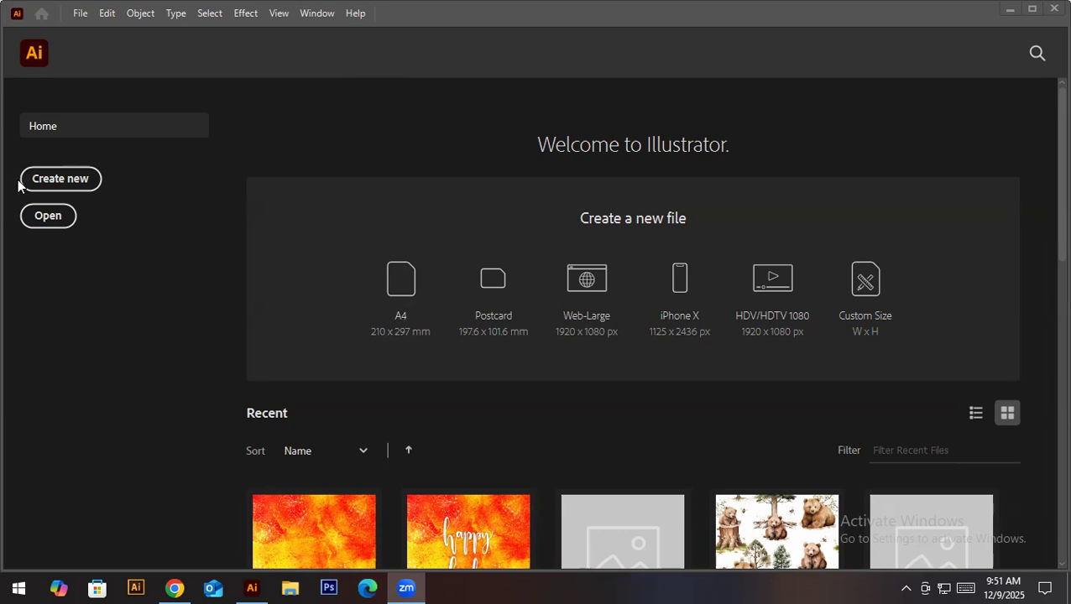
Start a new document and set its width and height to 15 in each
click(63, 184)
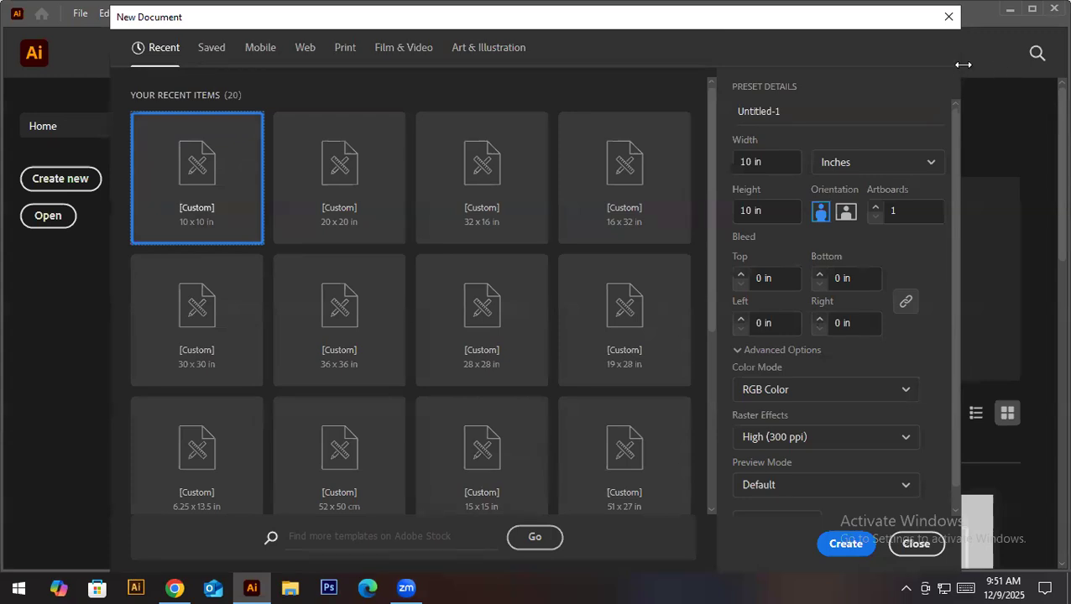
drag(964, 64, 985, 65)
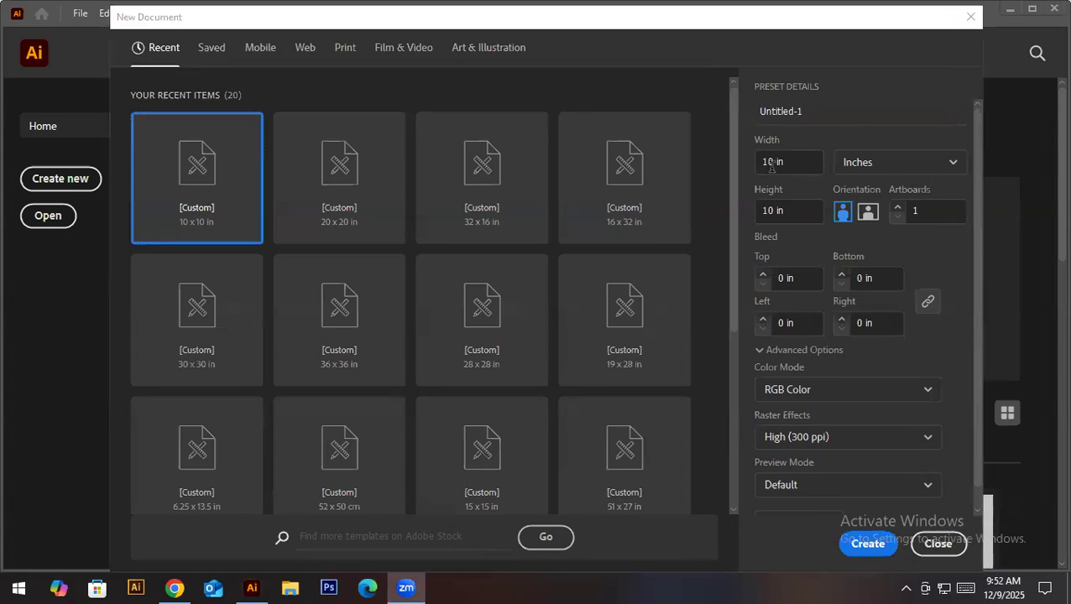
drag(773, 162, 726, 162)
text(15)
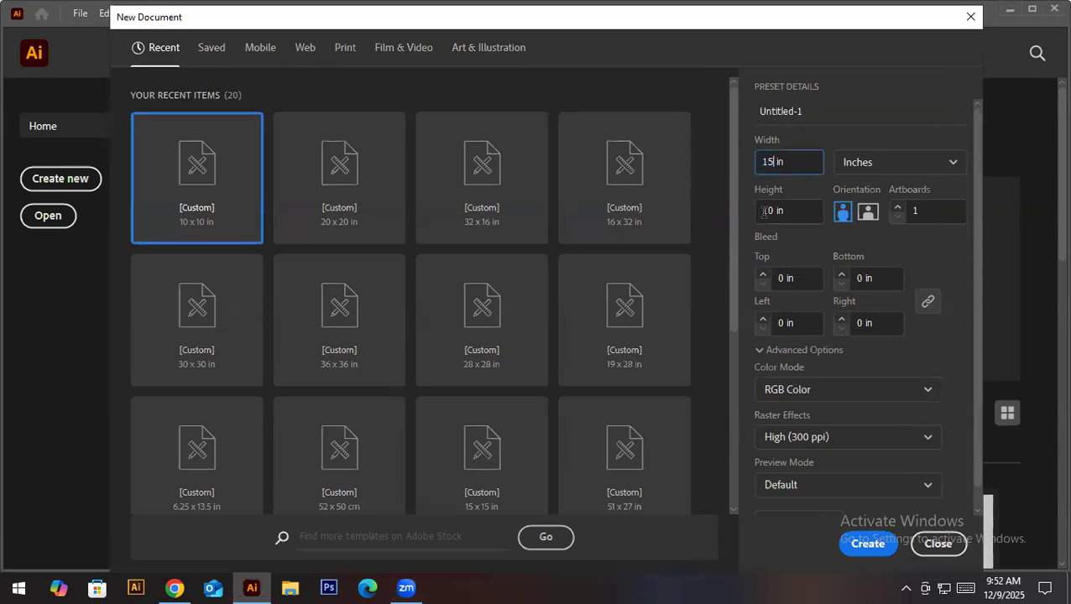
drag(773, 209, 736, 210)
text(15)
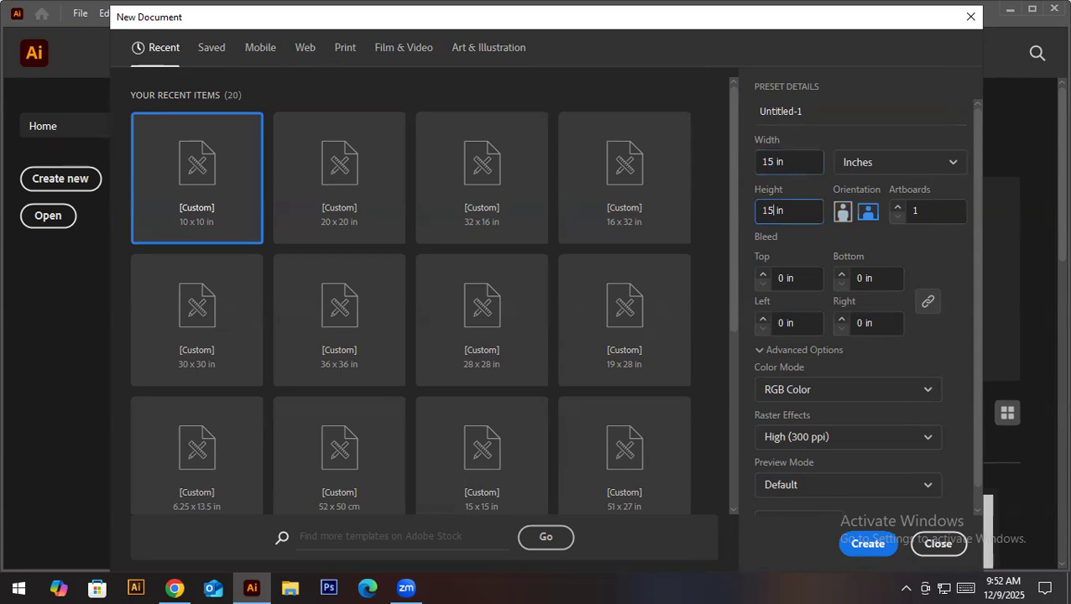
Change the new document's units to pixels, set its size to 15 × 15 px and create it
click(902, 163)
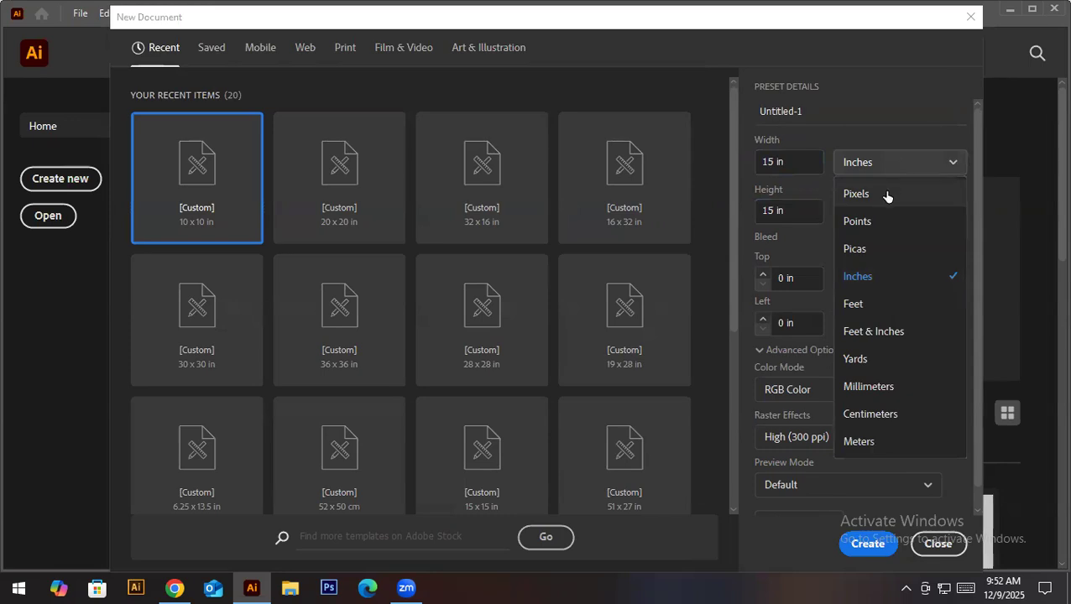
click(856, 194)
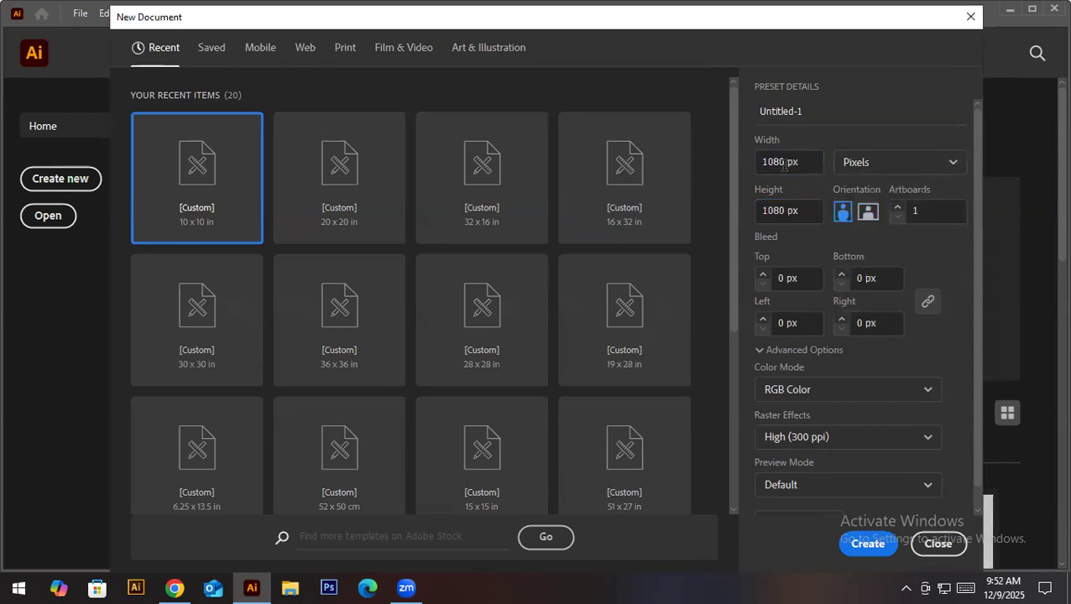
key(Tab)
key(BackSpace)
text(15)
double_click(787, 216)
text(15)
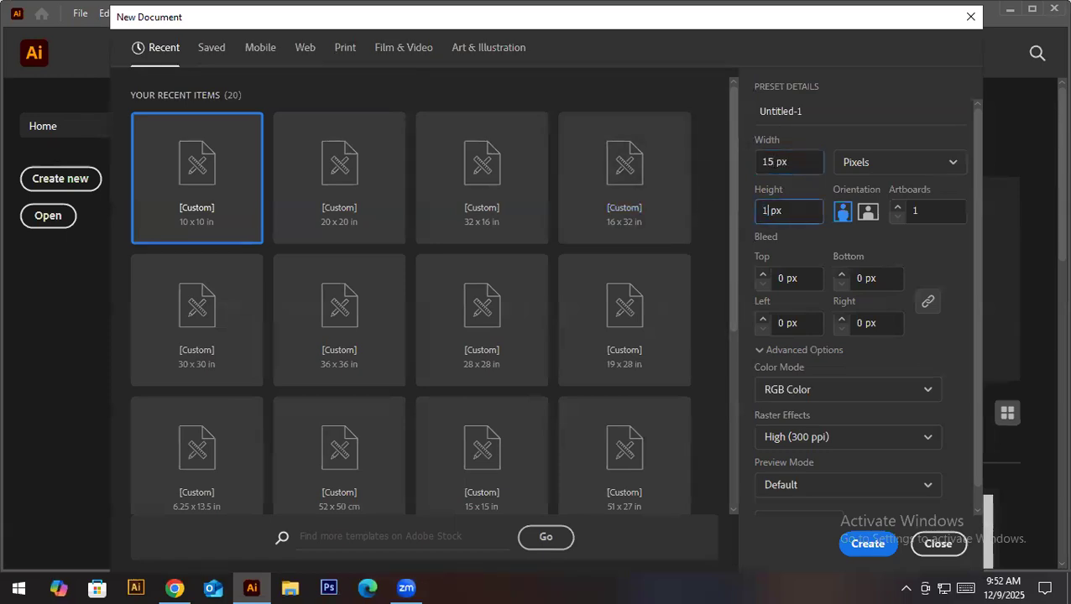
click(866, 550)
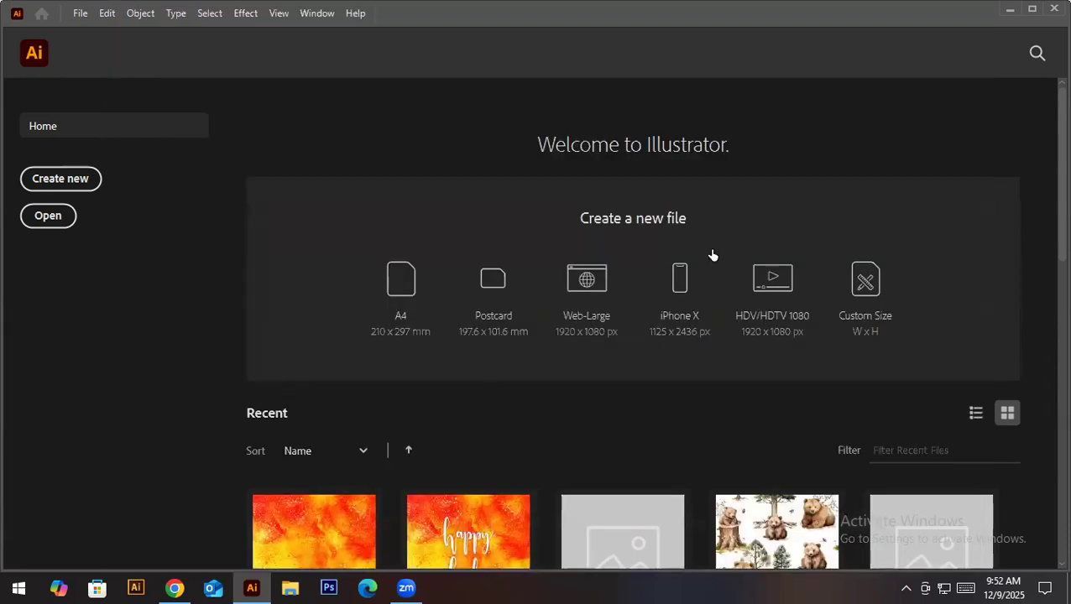
click(590, 291)
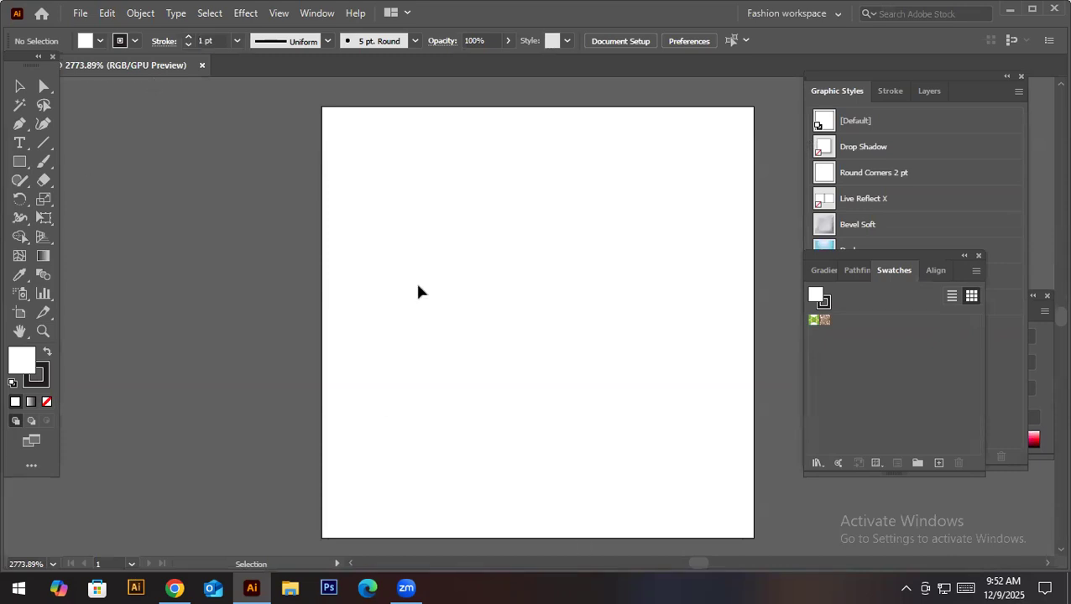
click(82, 20)
click(89, 34)
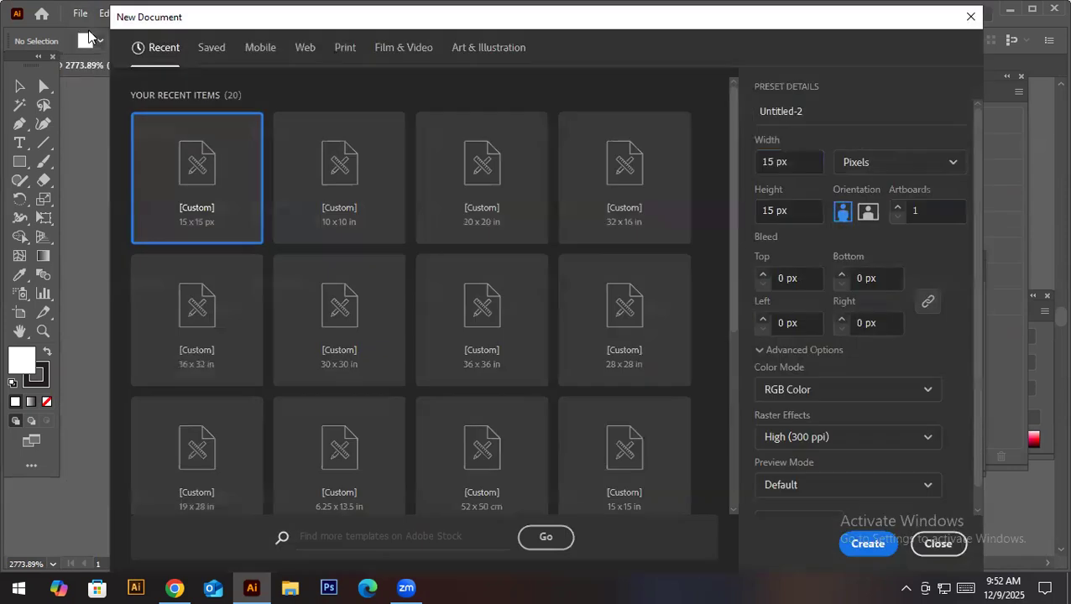
key(Escape)
click(78, 19)
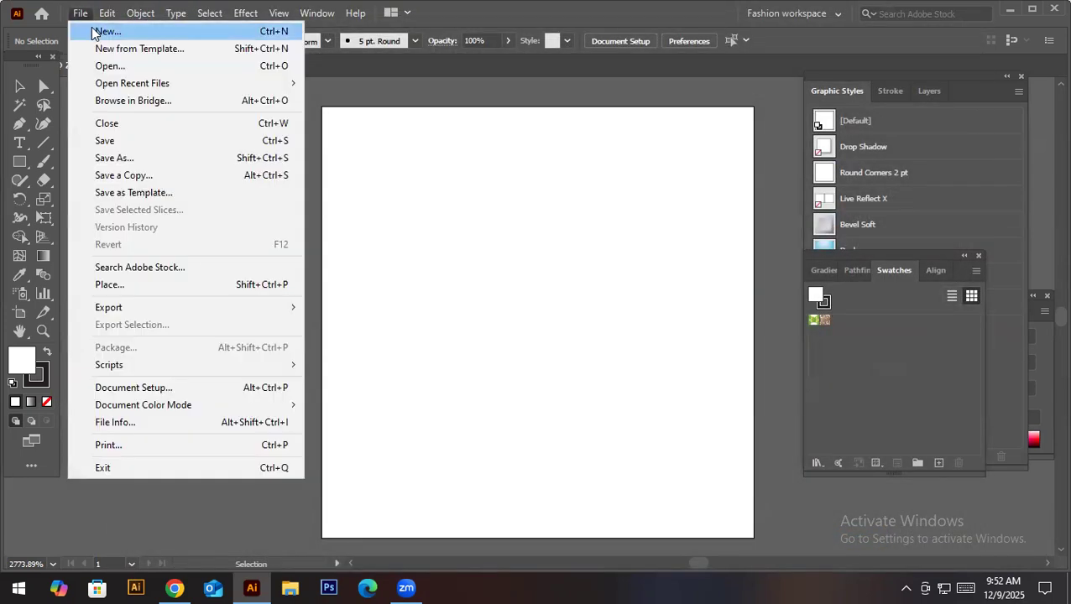
click(92, 32)
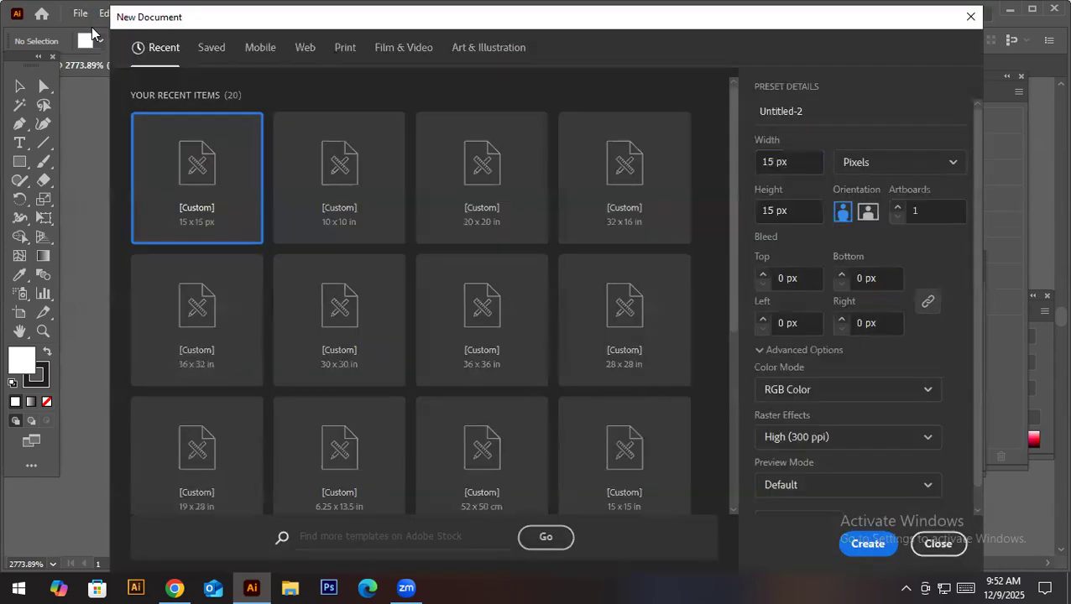
key(Escape)
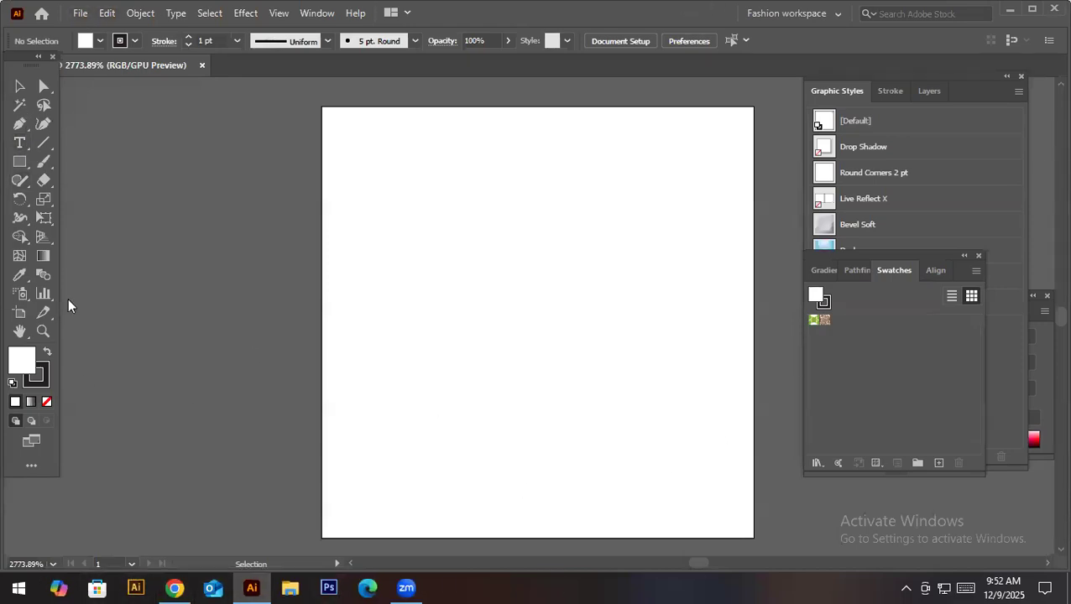
Close the 15 × 15 px document and start a new one with its units set to inches
click(202, 65)
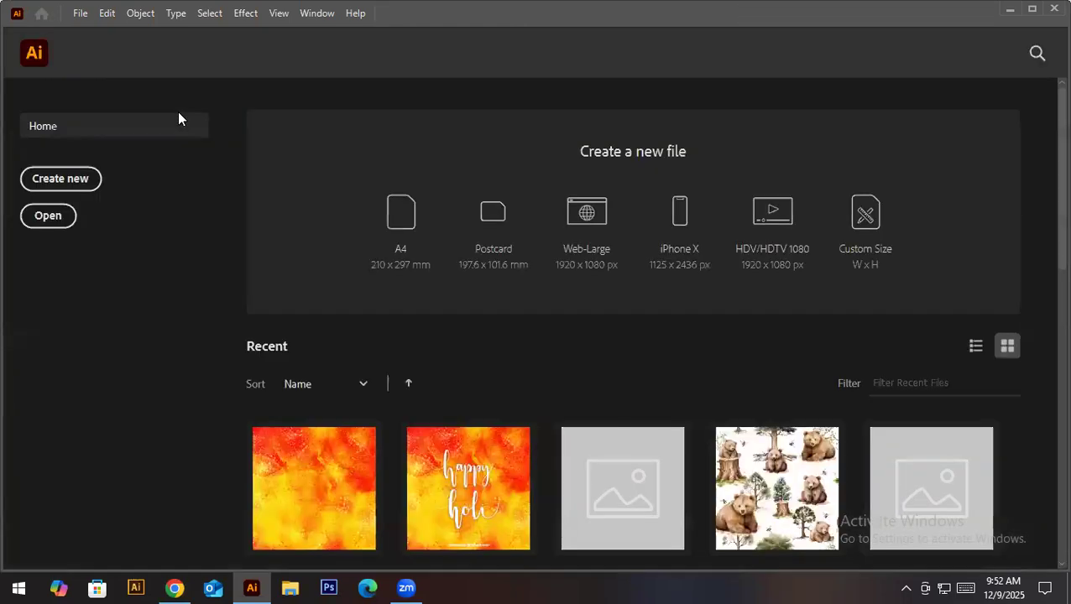
click(76, 183)
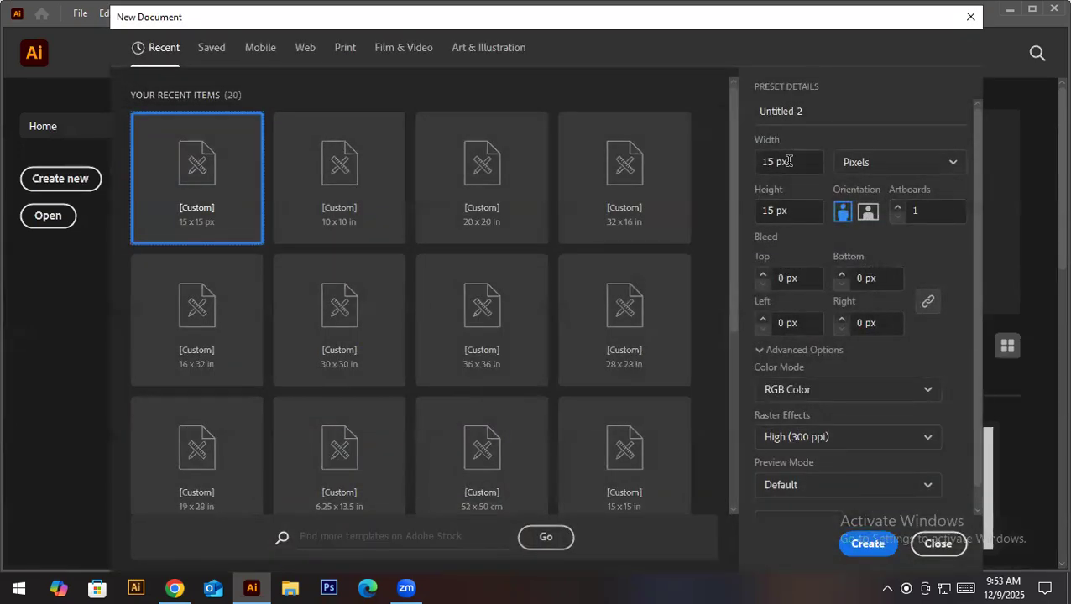
click(875, 161)
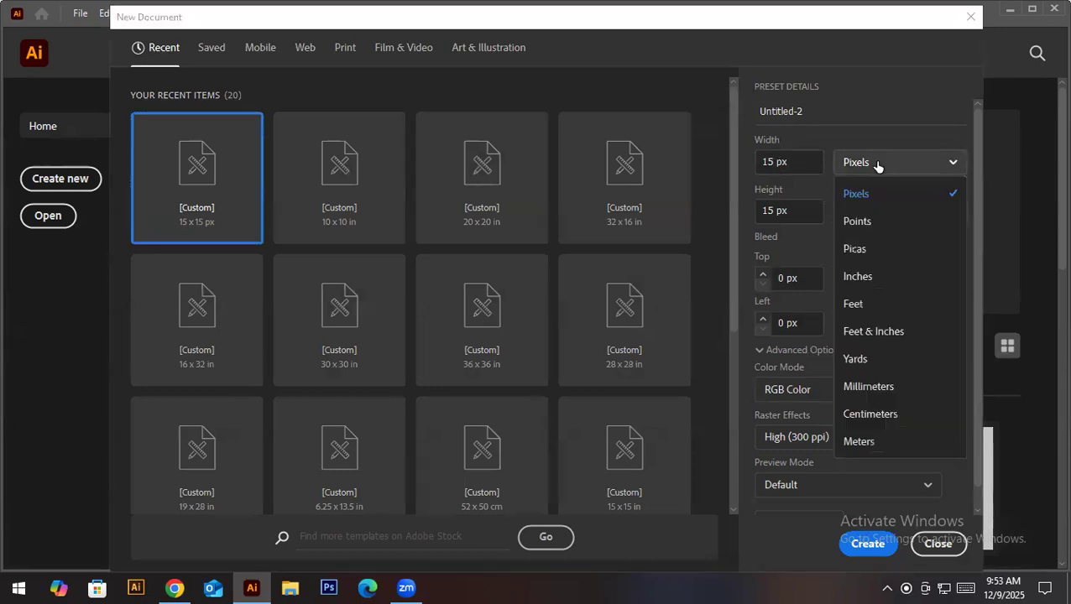
click(873, 276)
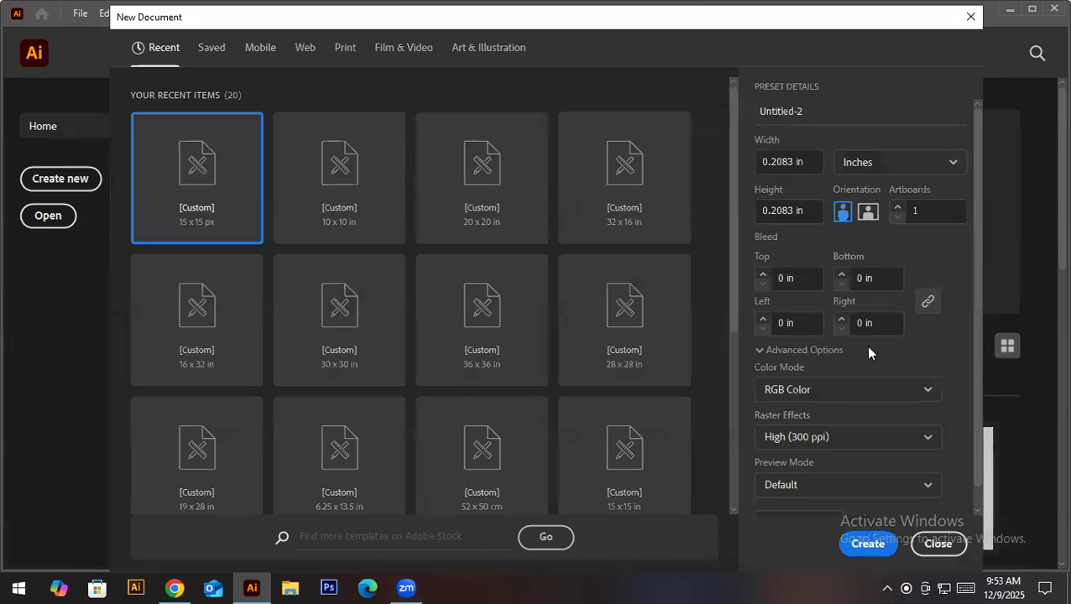
Set the new document's width and height to 15 in each
drag(793, 162, 705, 164)
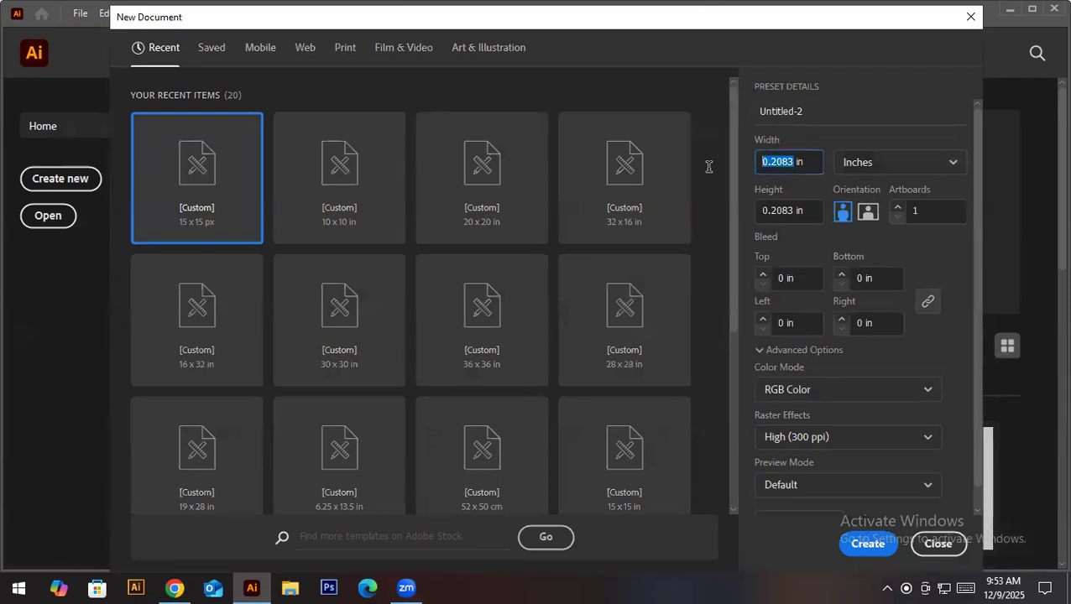
text(15)
drag(788, 215, 708, 223)
text(15)
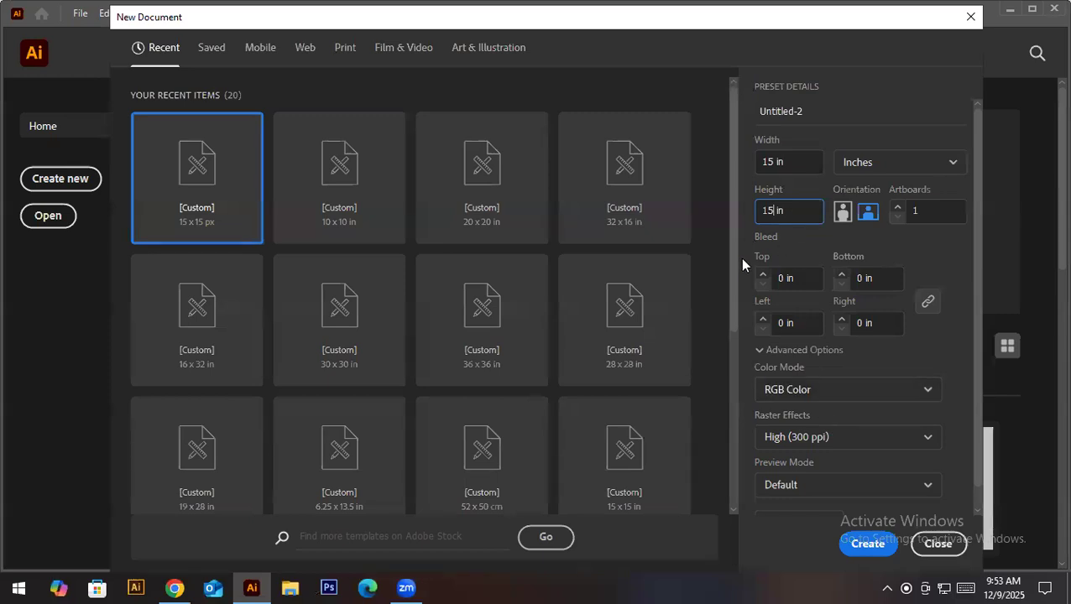
Change the new document's width and height to 10 in each
double_click(771, 162)
text(10)
double_click(768, 211)
text(10)
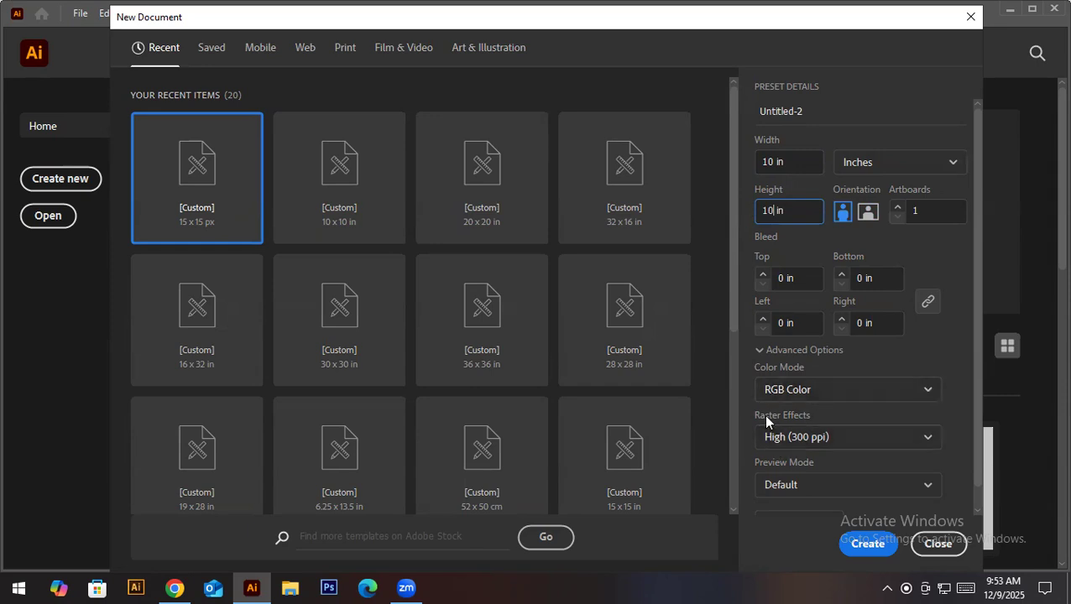
Choose High (300 ppi) for the raster effects and create the document
click(808, 439)
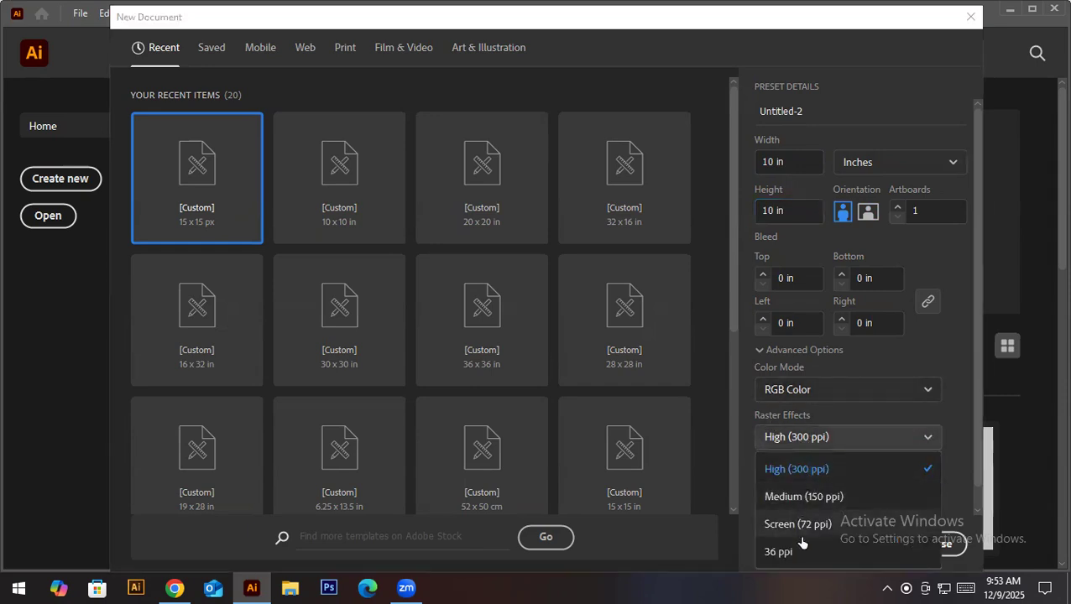
click(801, 467)
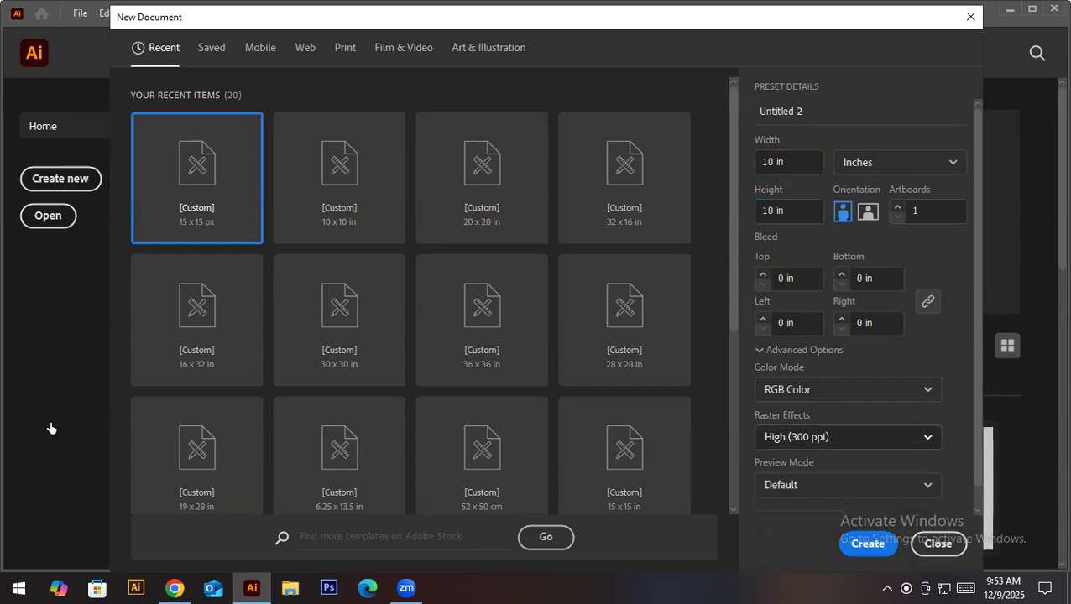
mouse_move(181, 587)
click(865, 445)
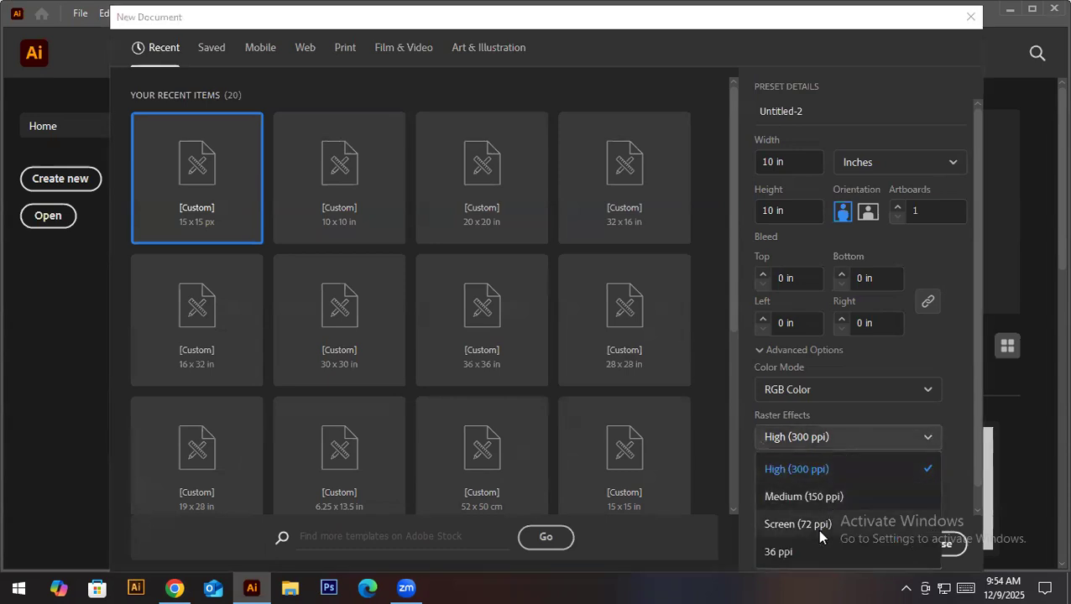
click(829, 439)
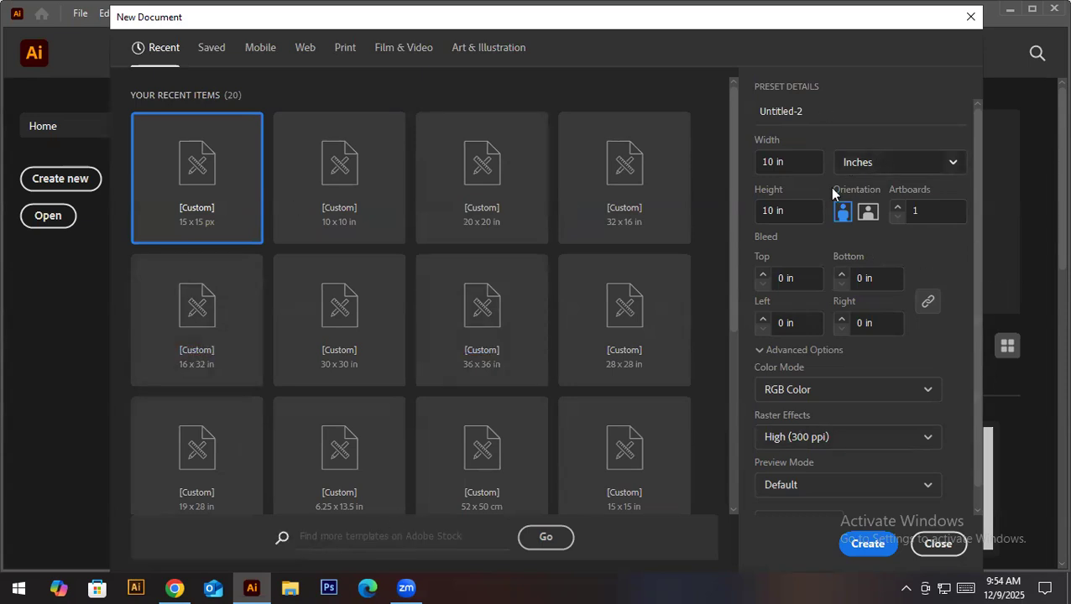
click(854, 544)
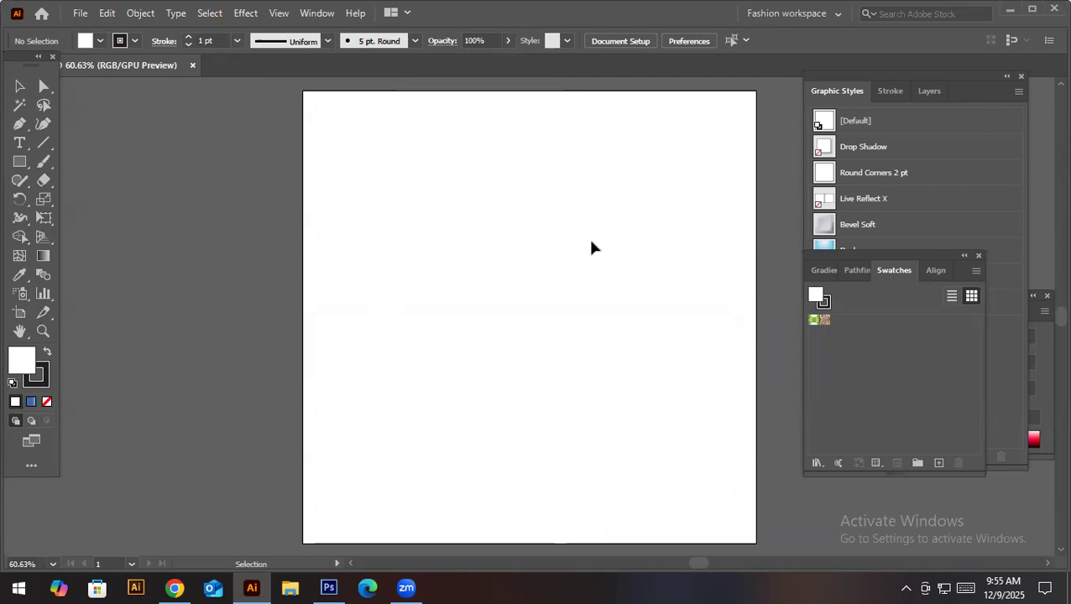
Draw a square across the artboard's left edge with the Rectangle tool and move it fully onto the artboard
click(17, 160)
drag(117, 169, 351, 401)
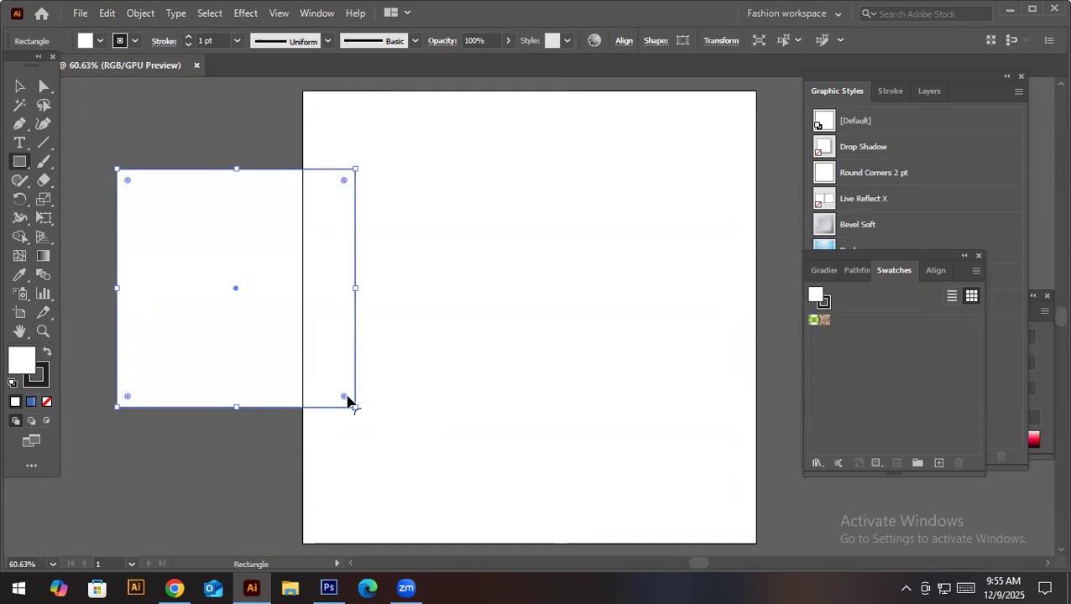
key(v)
drag(277, 303, 585, 301)
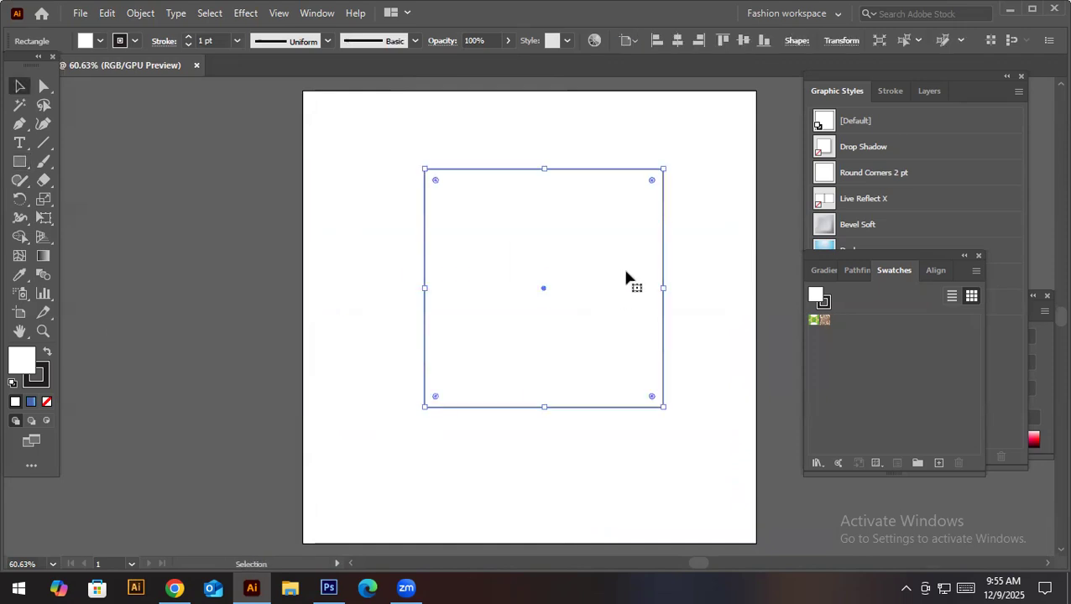
Reposition the square on the artboard and move it off onto the pasteboard beside the artboard's left edge
key(alt+Tab)
click(250, 587)
drag(552, 345, 491, 342)
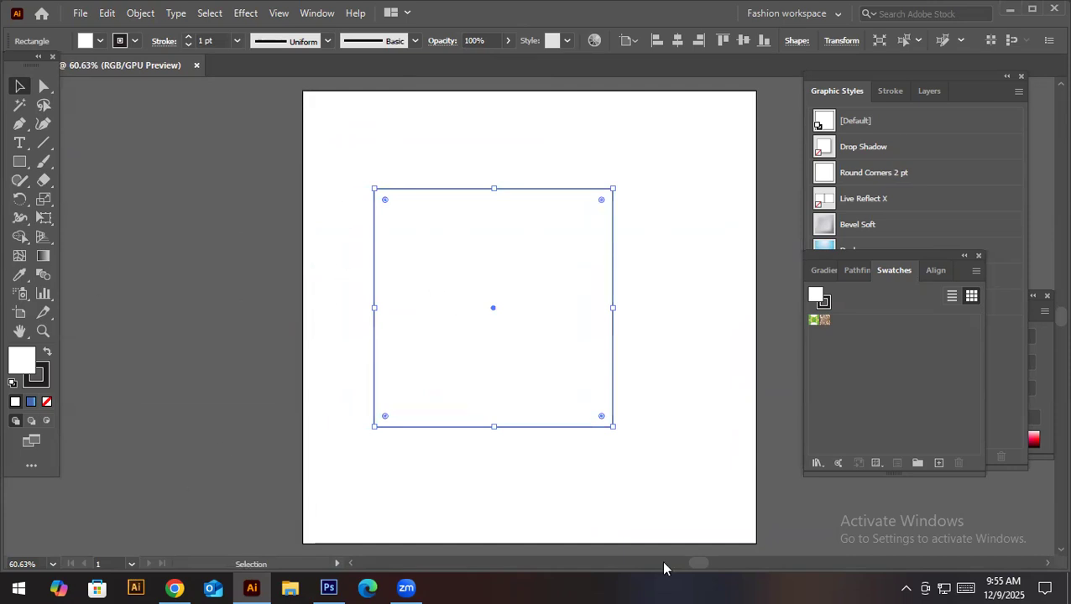
drag(508, 277, 170, 277)
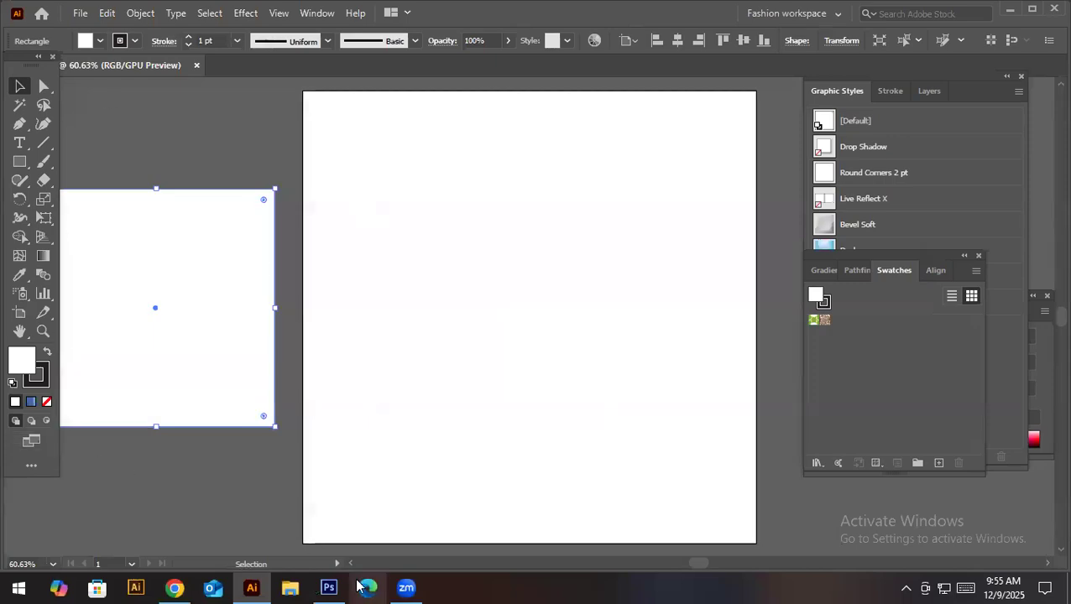
Switch to Photoshop and create a new document 10 inches wide and 10 inches high
click(328, 587)
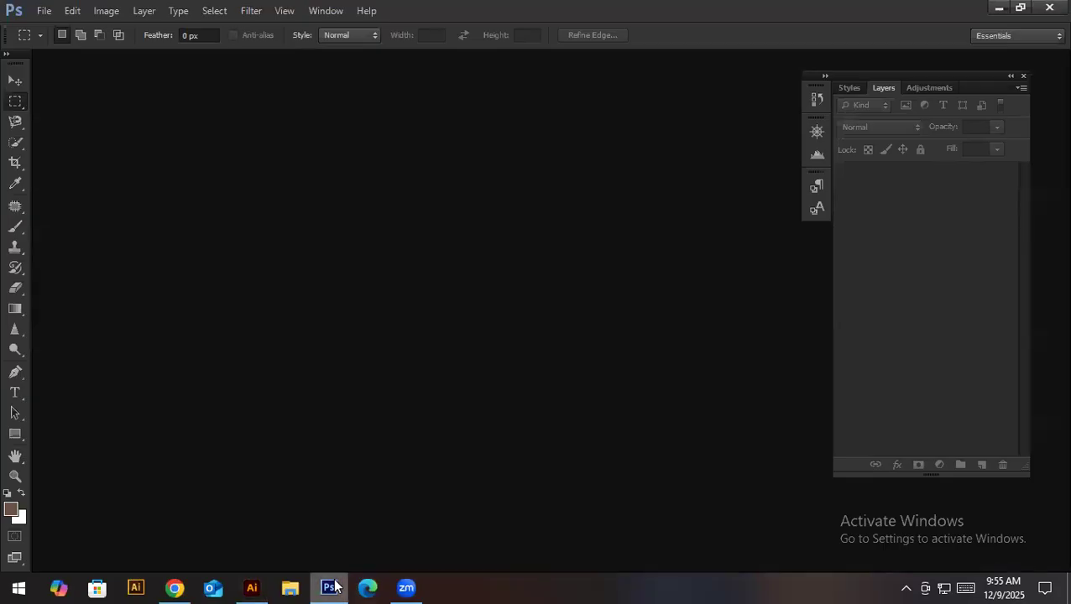
click(43, 11)
click(43, 11)
click(43, 11)
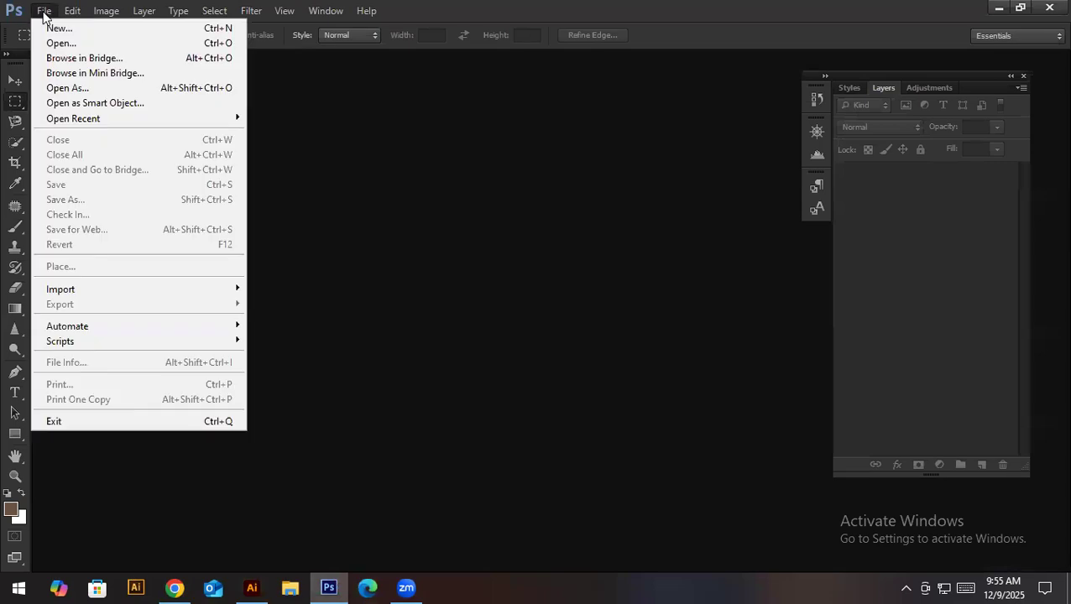
click(44, 30)
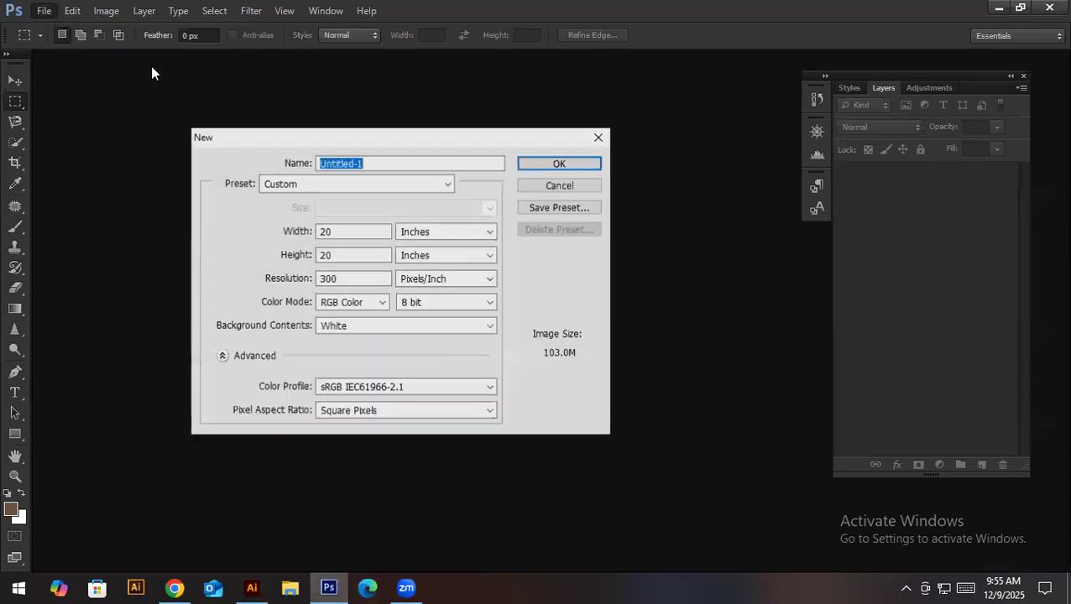
double_click(383, 231)
text(10)
double_click(368, 256)
text(10)
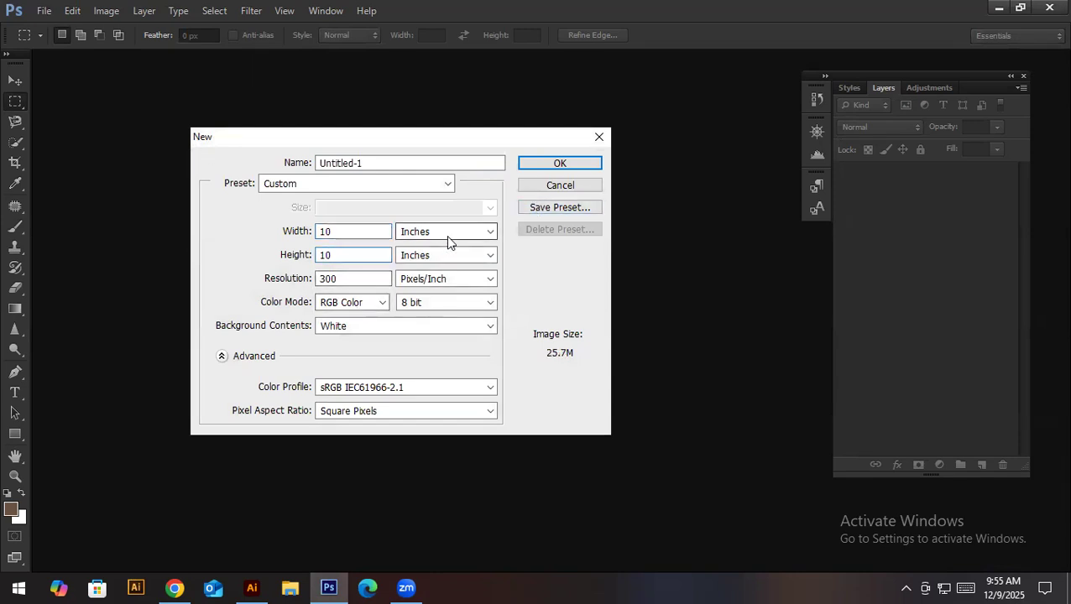
click(558, 165)
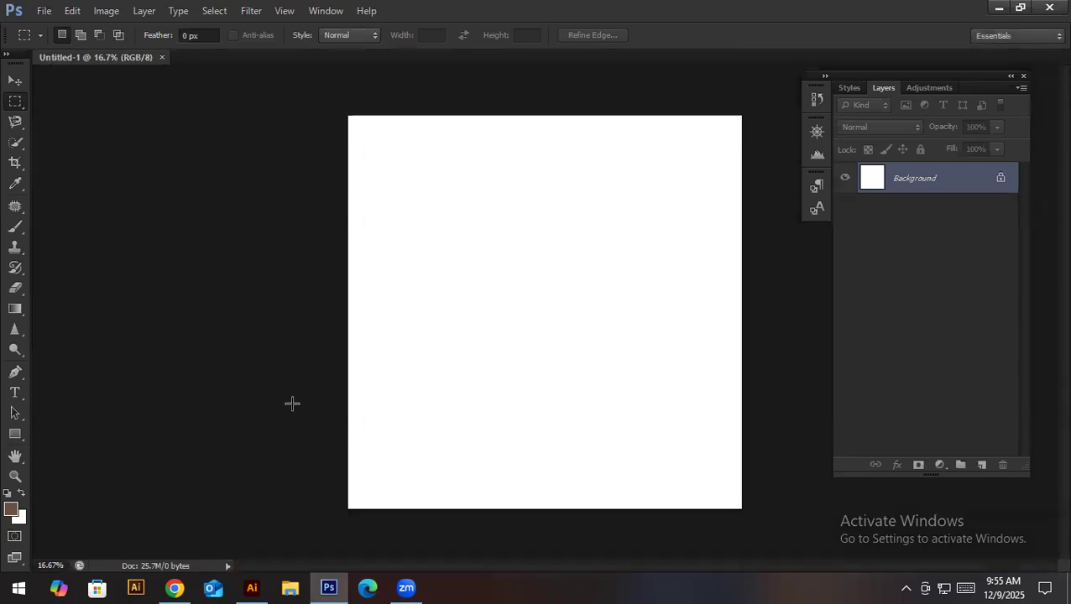
Return to Illustrator and delete the square beside the artboard
click(251, 588)
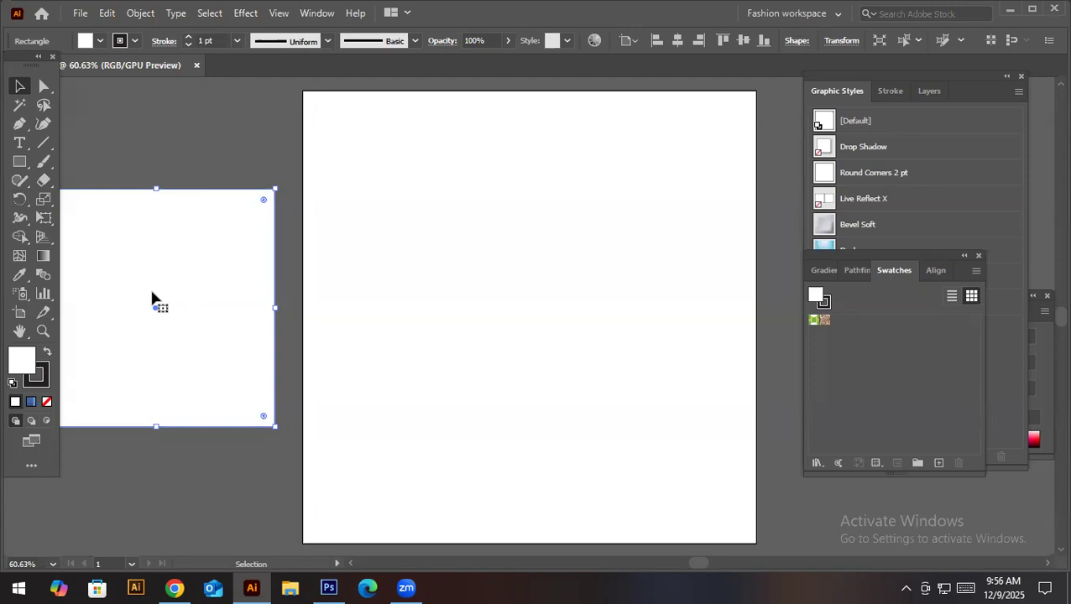
key(Delete)
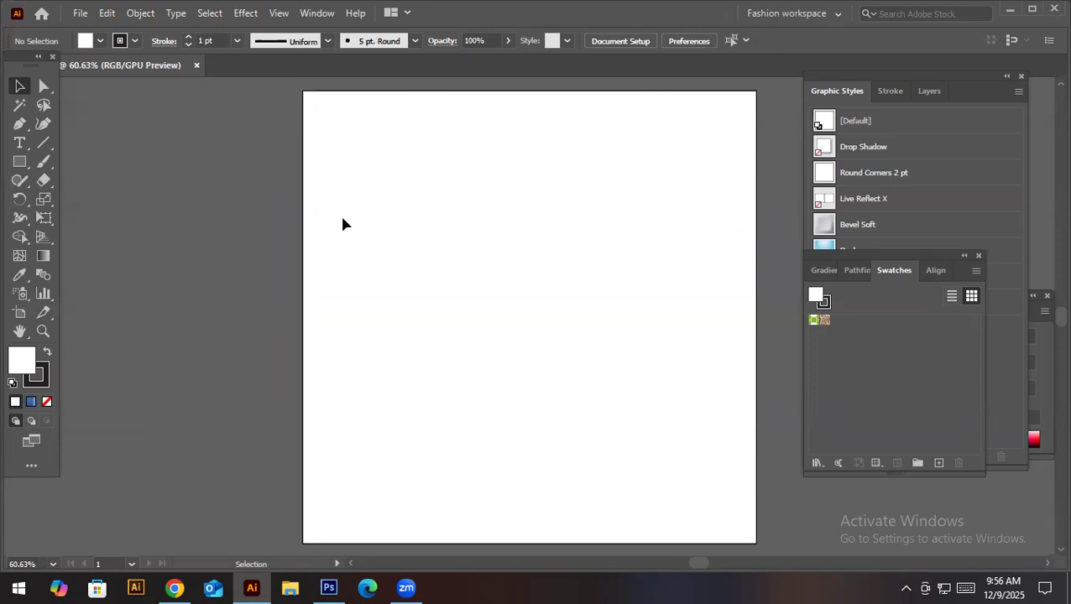
Examine the file and edit commands with their shortcuts, opening the new document settings and closing them without creating anything
click(80, 19)
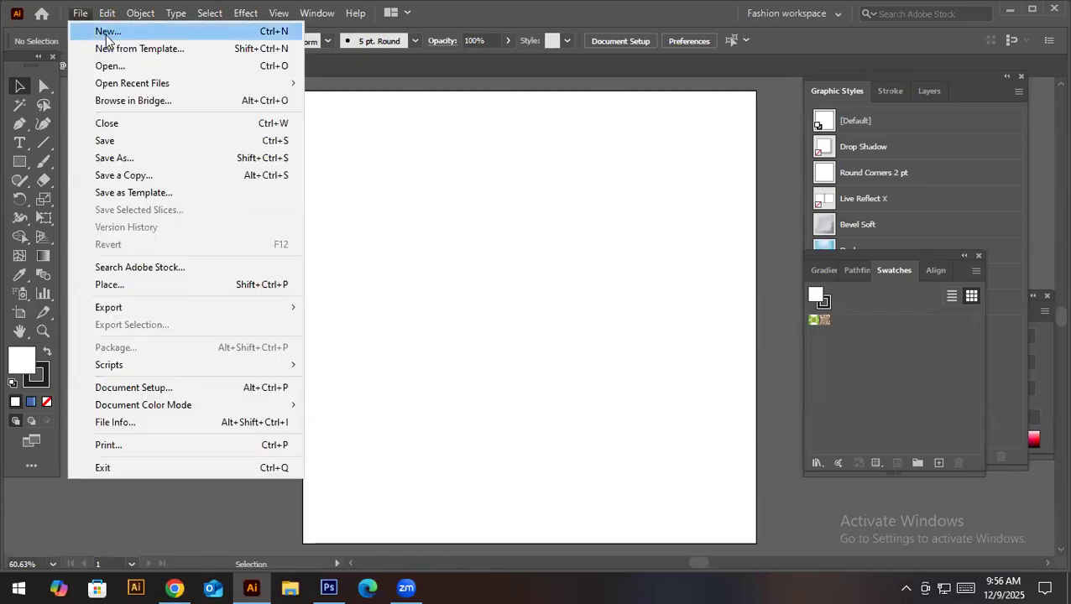
click(295, 33)
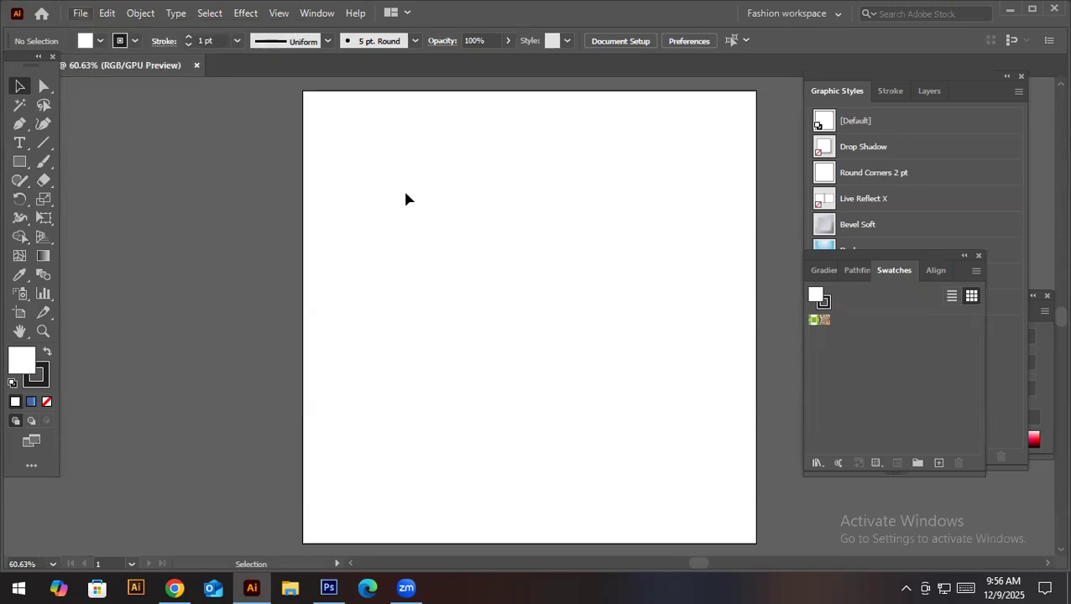
key(a)
key(ctrl+n)
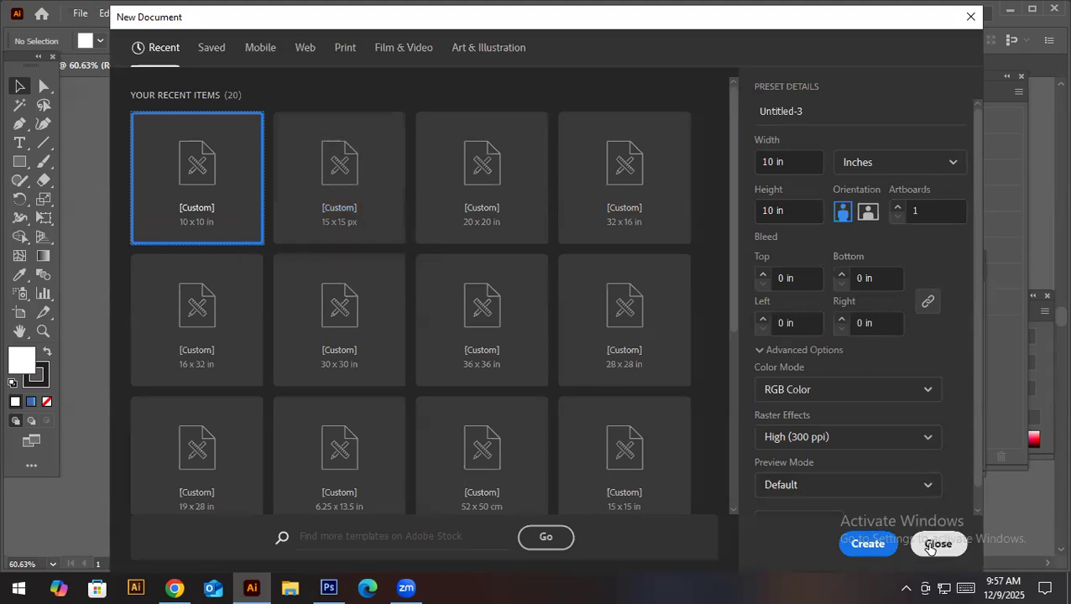
click(933, 543)
click(87, 20)
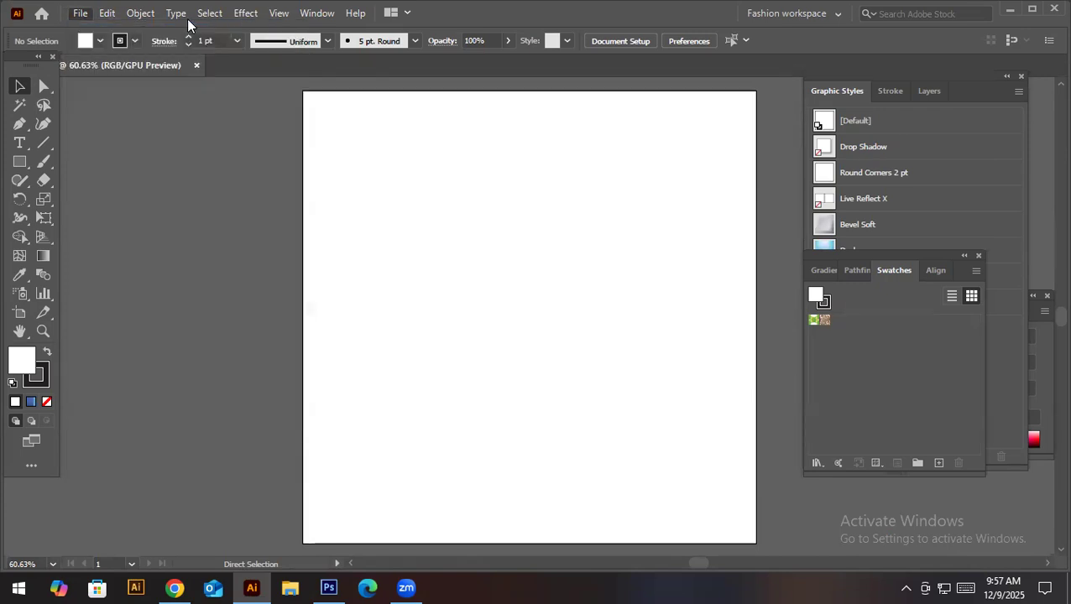
click(92, 77)
click(80, 13)
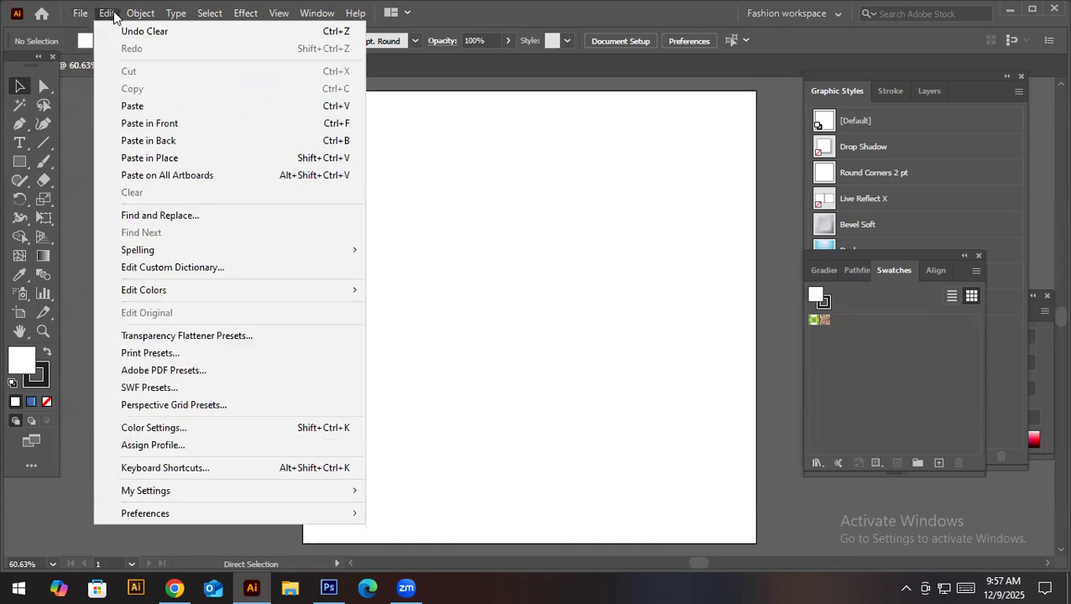
click(424, 11)
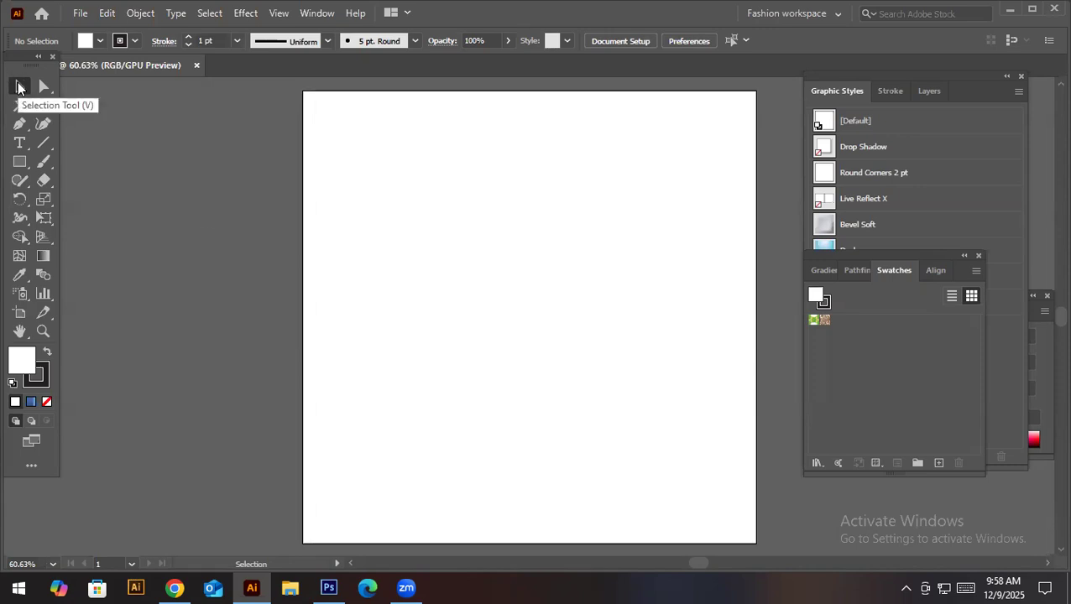
Alternate between the Rectangle tool and the Selection tool, ending on the Selection tool
click(20, 162)
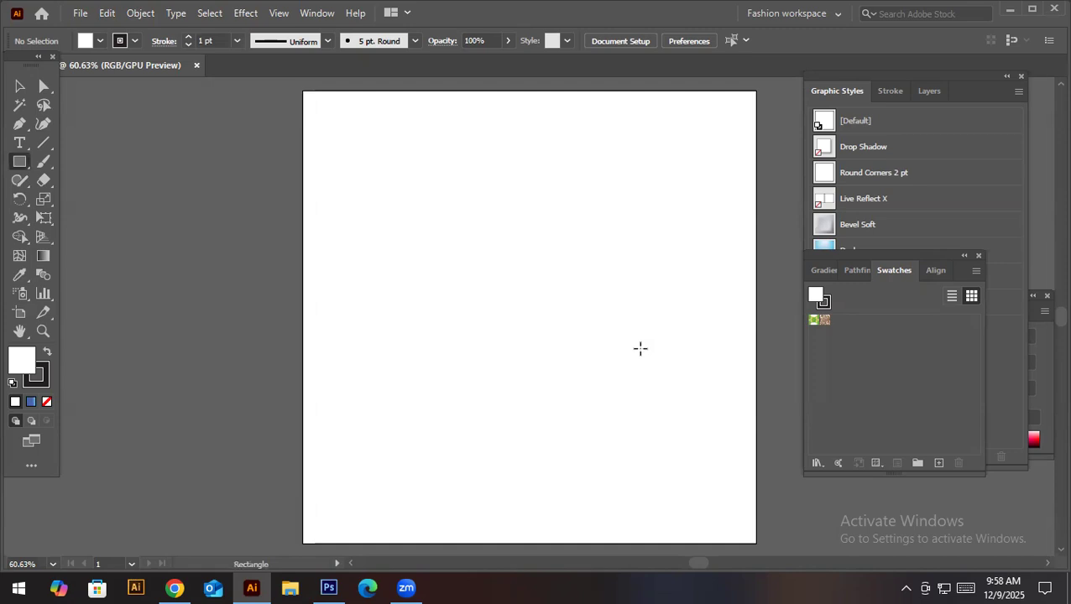
key(v)
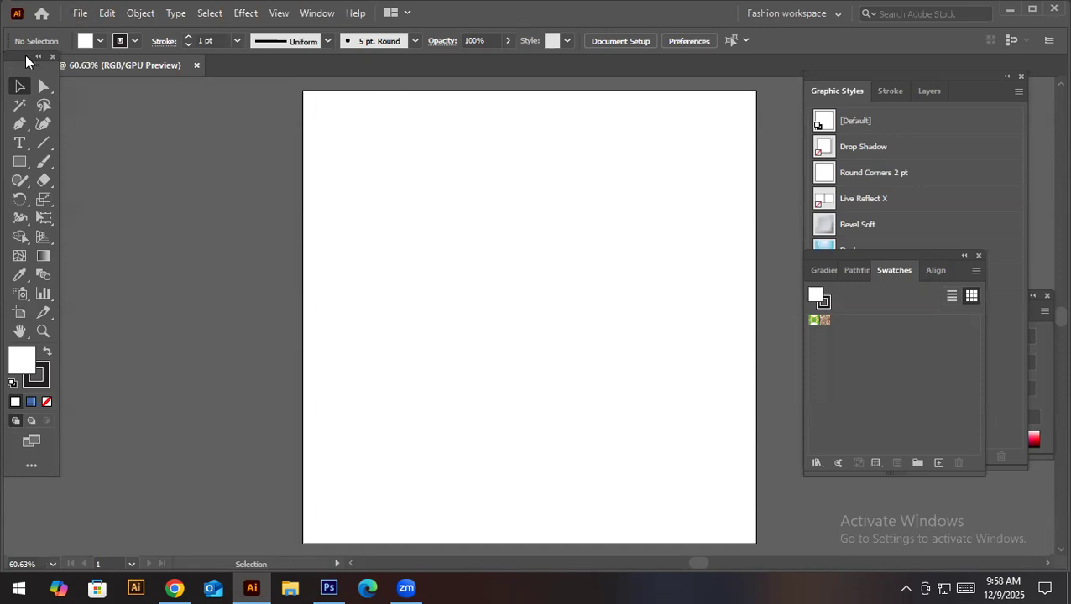
click(20, 164)
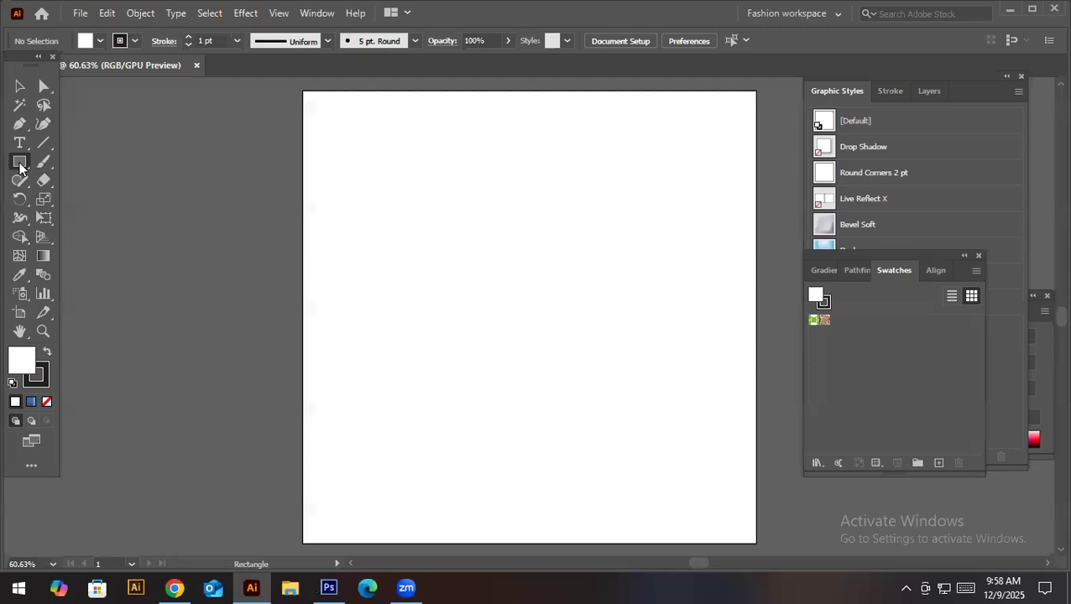
click(19, 86)
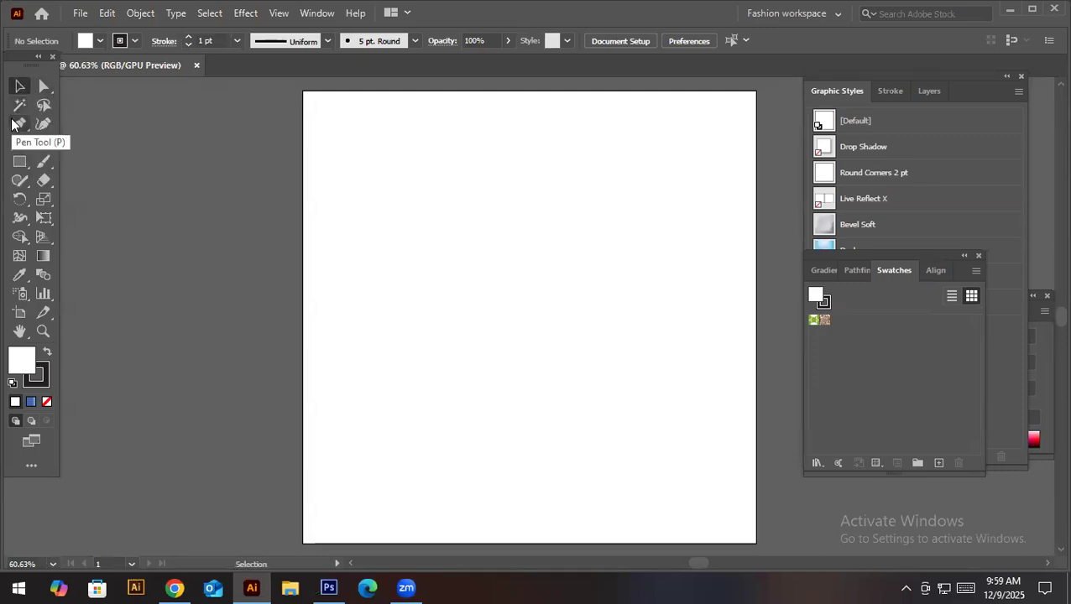
Draw a smaller square across the artboard's left edge with the Rectangle tool and switch to the Selection tool
click(19, 162)
drag(186, 179, 345, 364)
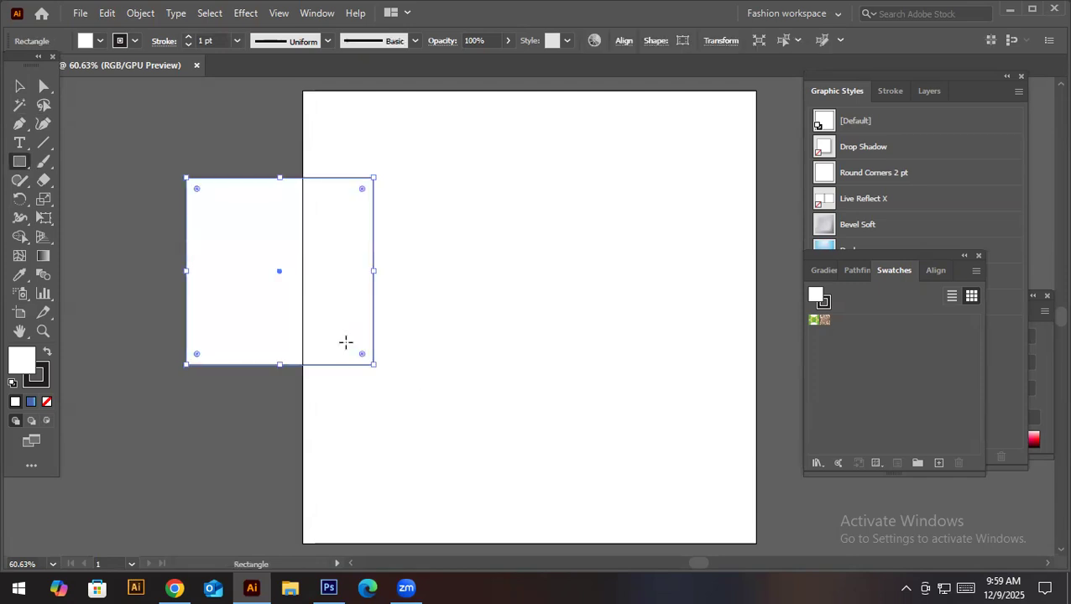
click(20, 86)
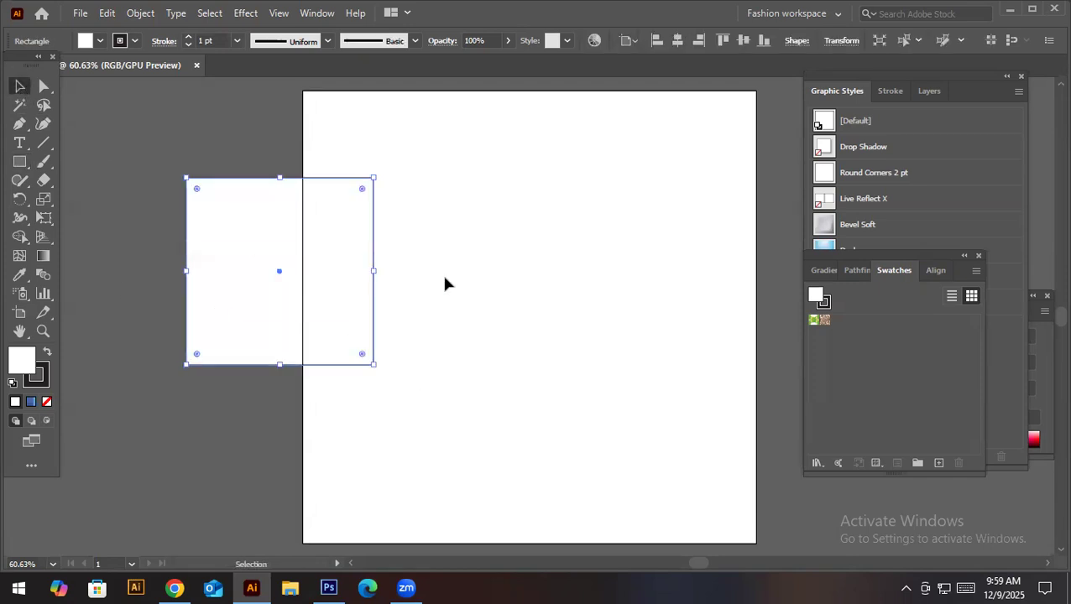
Move the square off the artboard, draw a larger square overlapping it and the artboard's left edge, and return to the Selection tool
drag(258, 242, 181, 251)
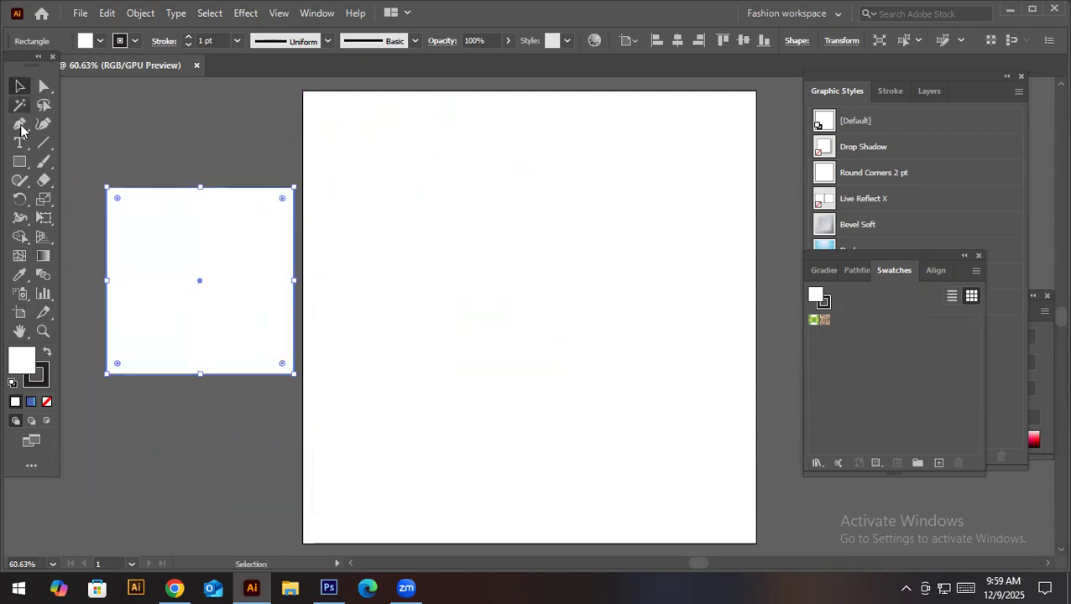
click(21, 165)
mouse_move(176, 119)
mouse_down()
mouse_move(389, 267)
mouse_move(402, 342)
mouse_up()
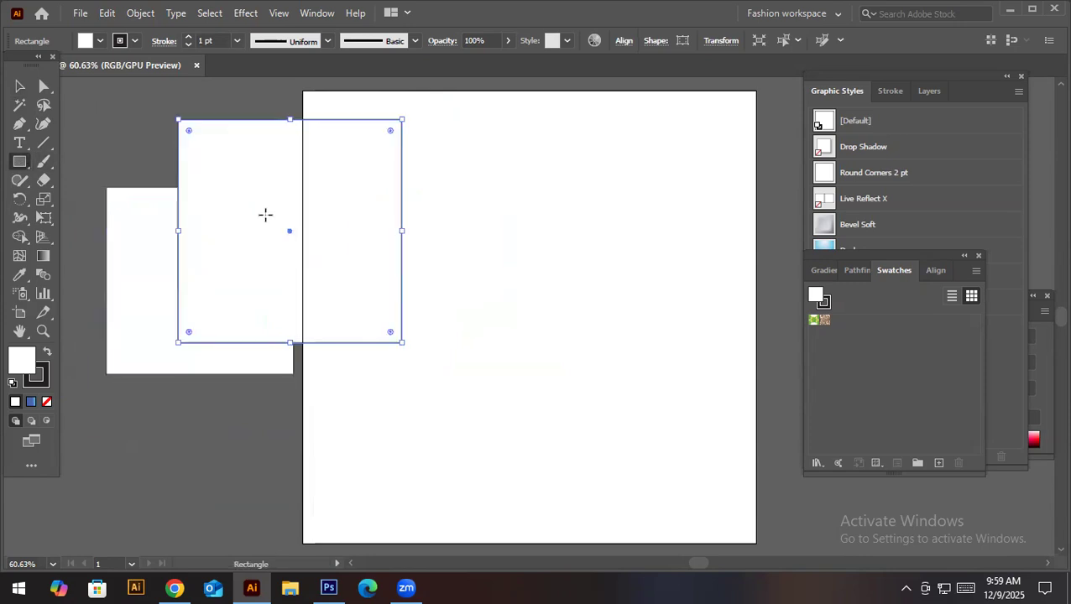
click(19, 87)
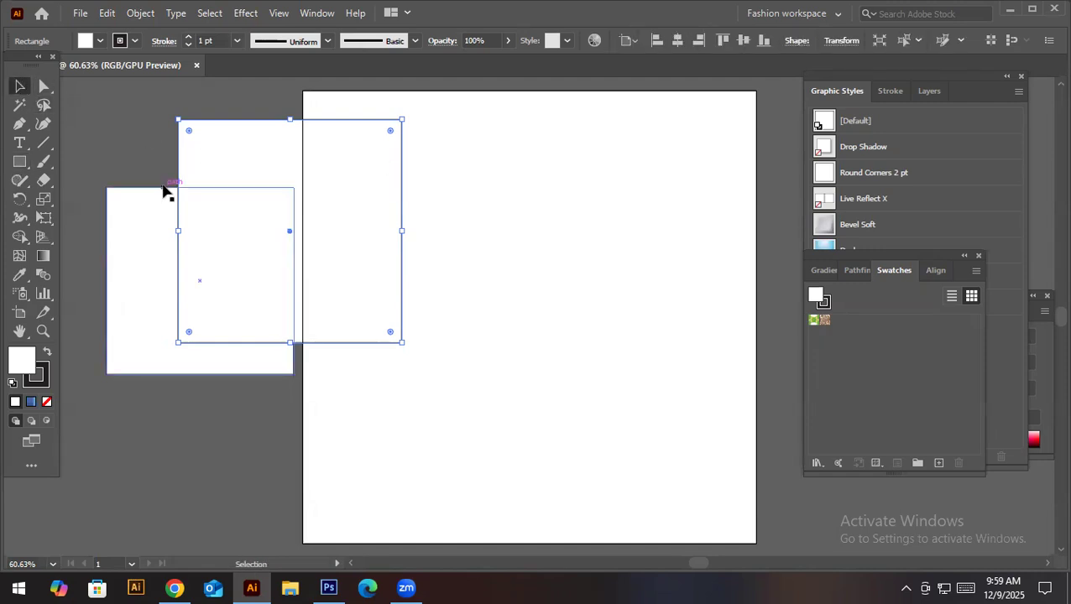
Delete both overlapping squares beside the artboard
key(Delete)
click(153, 280)
key(Delete)
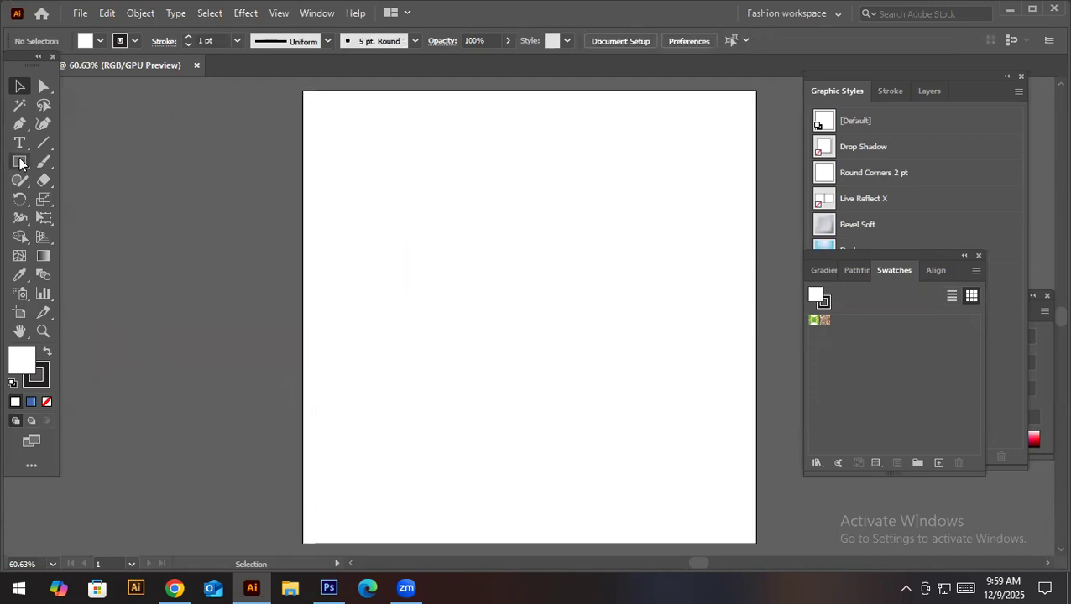
Draw a perfect square about 2.12 in wide in the empty area beside the artboard with the Rectangle tool
click(20, 162)
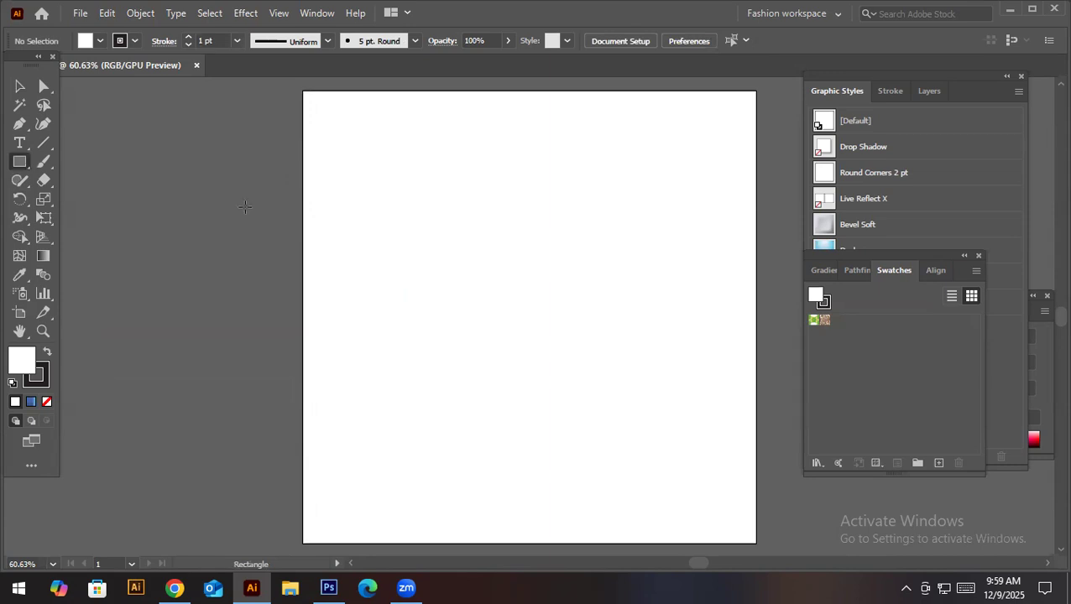
drag(167, 152, 302, 296)
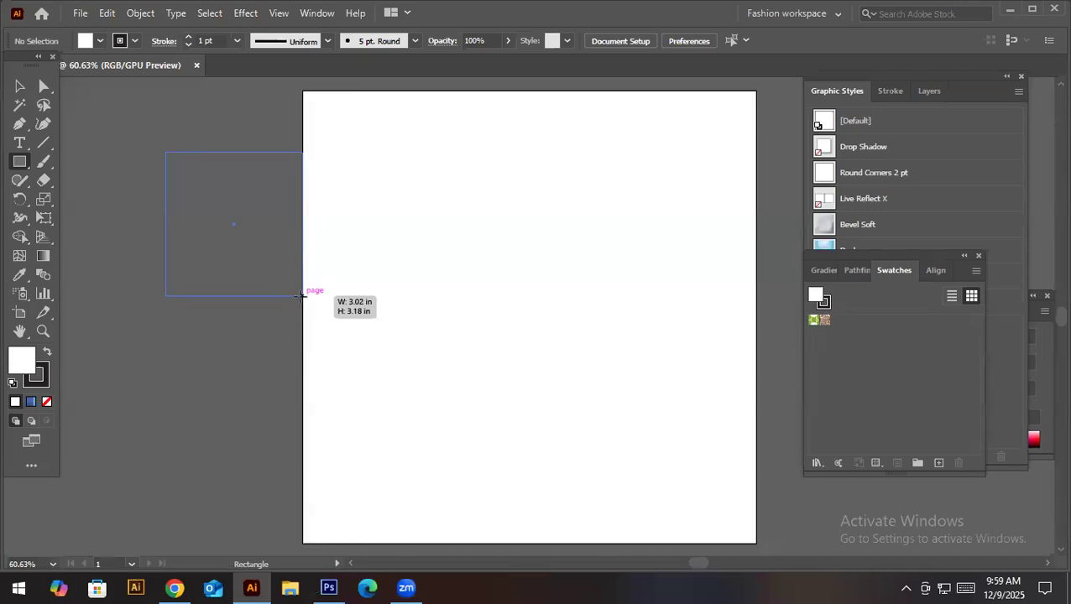
drag(302, 297, 301, 288)
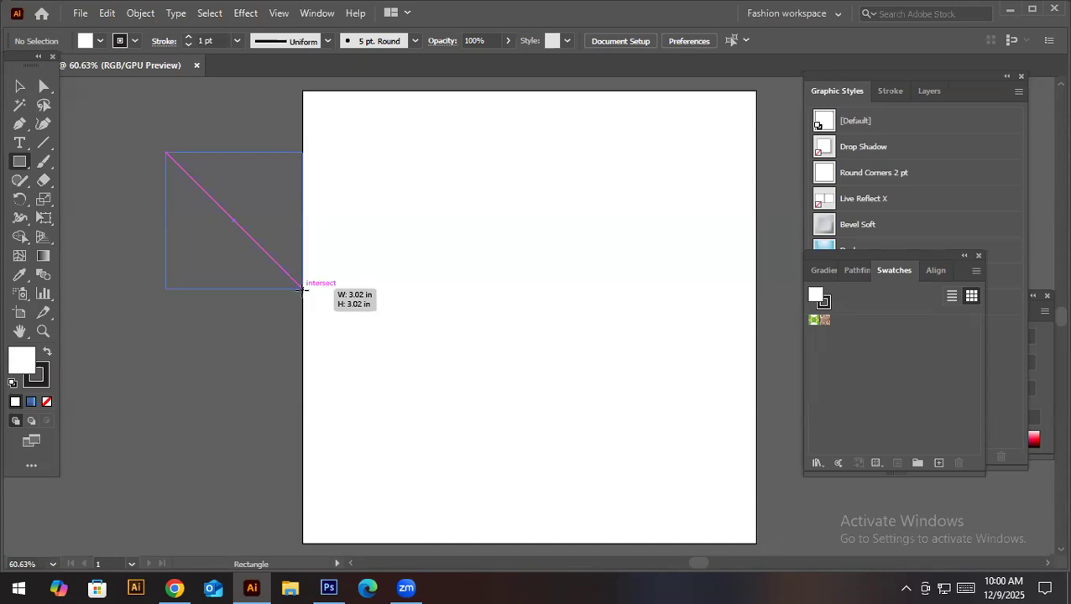
drag(302, 289, 260, 247)
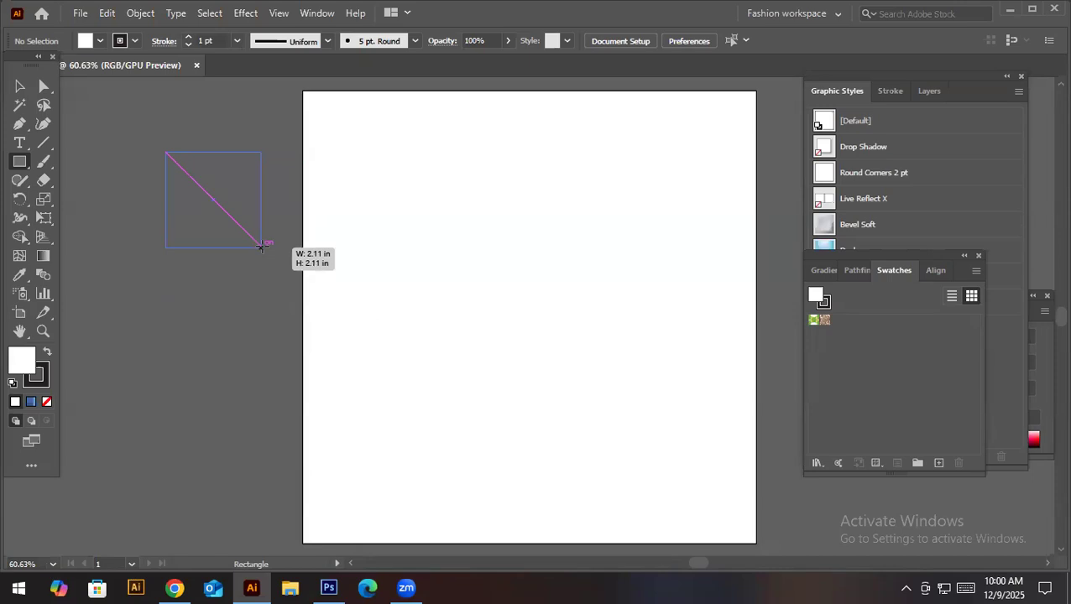
drag(261, 246, 261, 245)
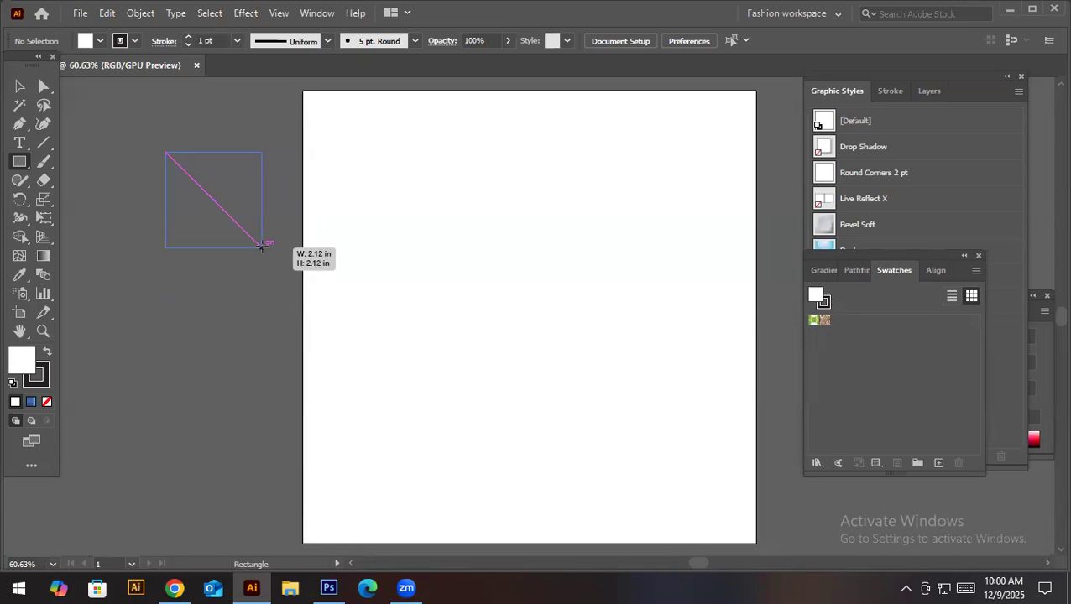
drag(261, 246, 261, 246)
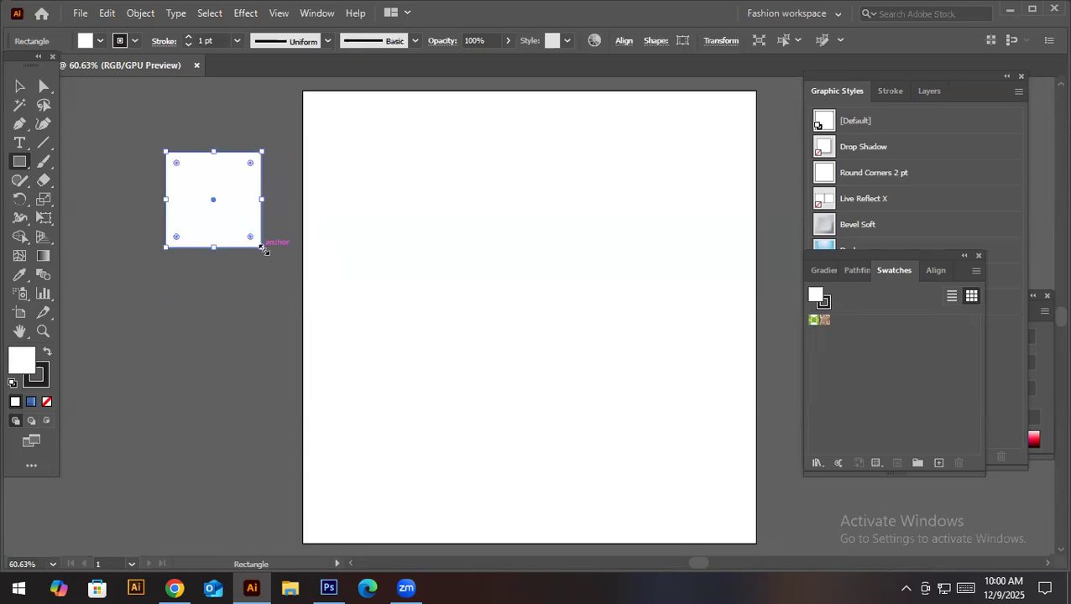
Turn off Smart Guides and draw a second square below the first one
click(309, 17)
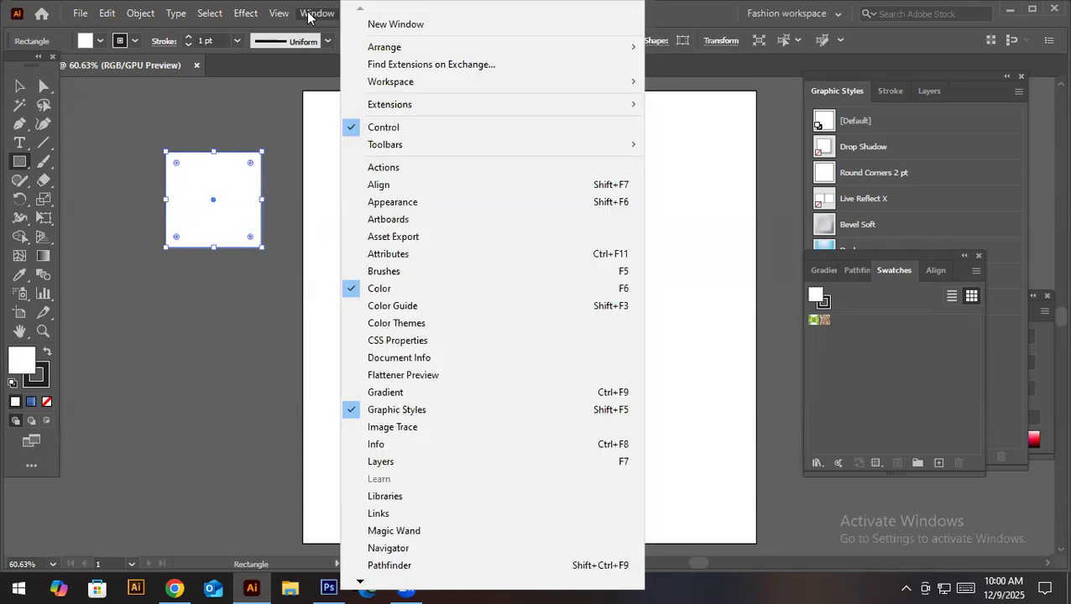
key(Left)
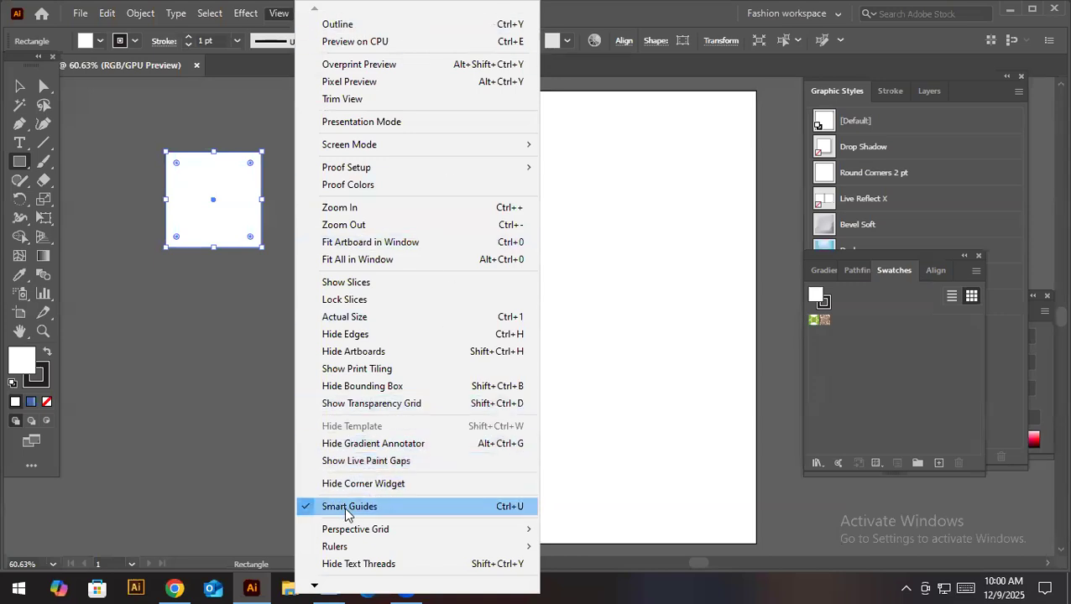
click(367, 508)
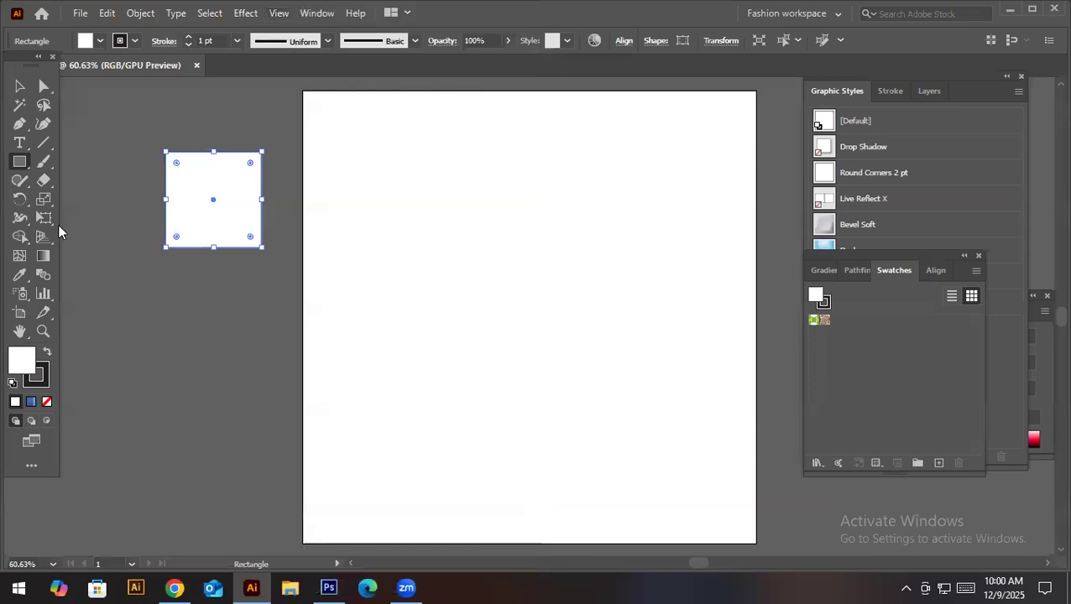
drag(140, 322, 247, 429)
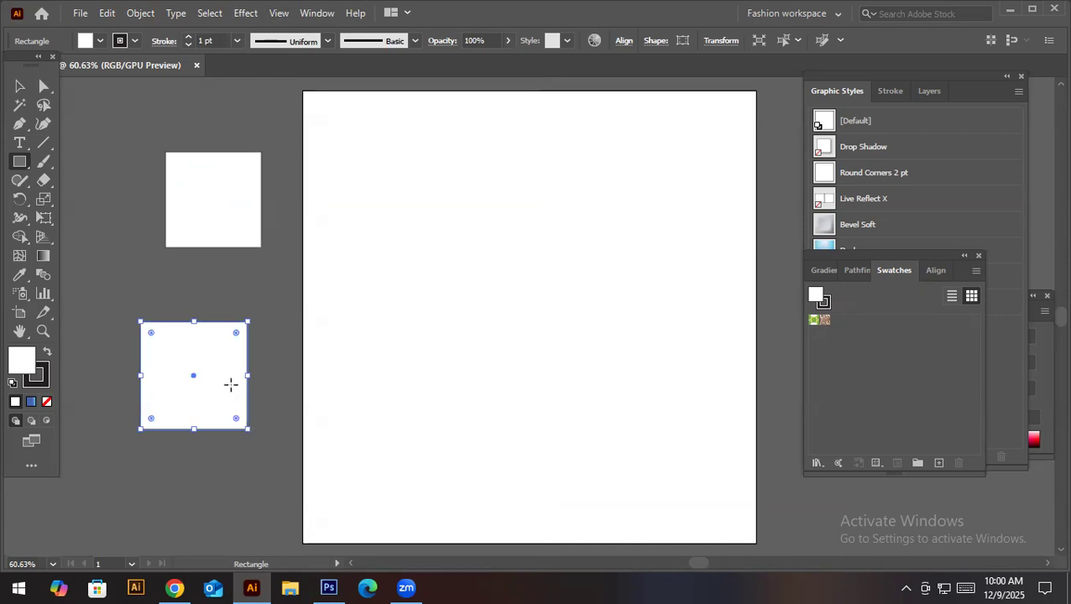
Turn Smart Guides back on and draw a third square about 2.76 in wide to the left of the first square
click(279, 13)
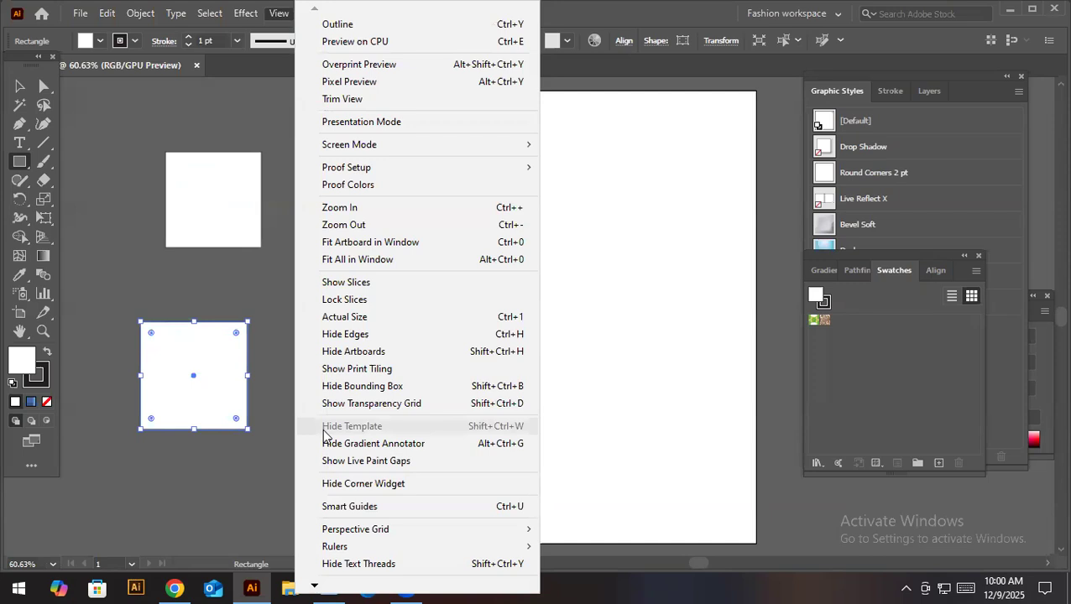
click(356, 507)
drag(162, 282, 397, 375)
drag(209, 237, 331, 360)
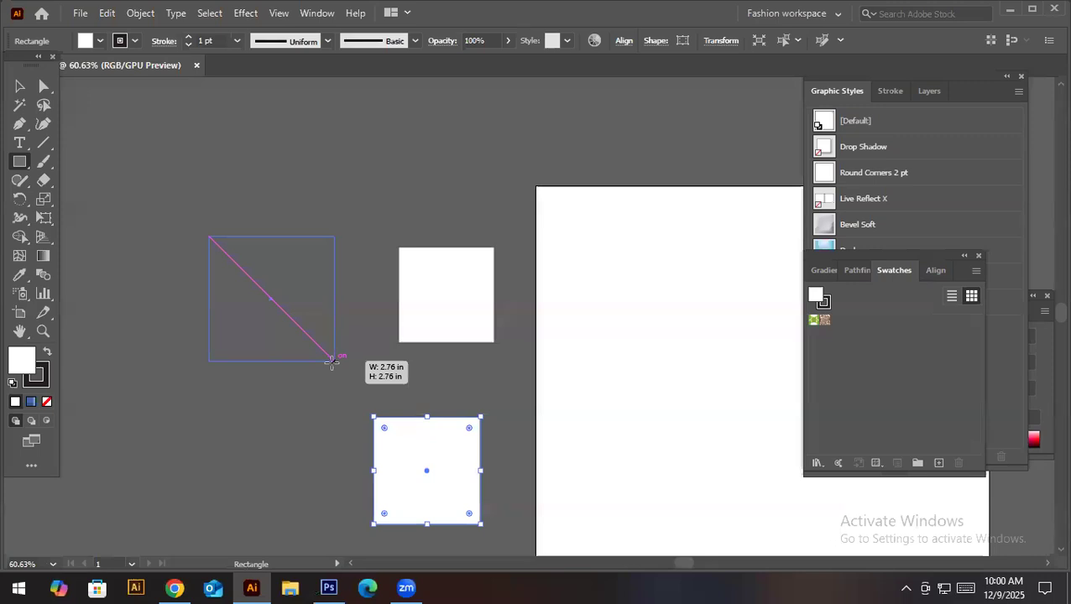
drag(332, 361, 332, 359)
Draw a larger square above the others, a wide rectangle beside it and a tall narrow strip at the far left with the Rectangle tool
scroll(296, 271, up, 5)
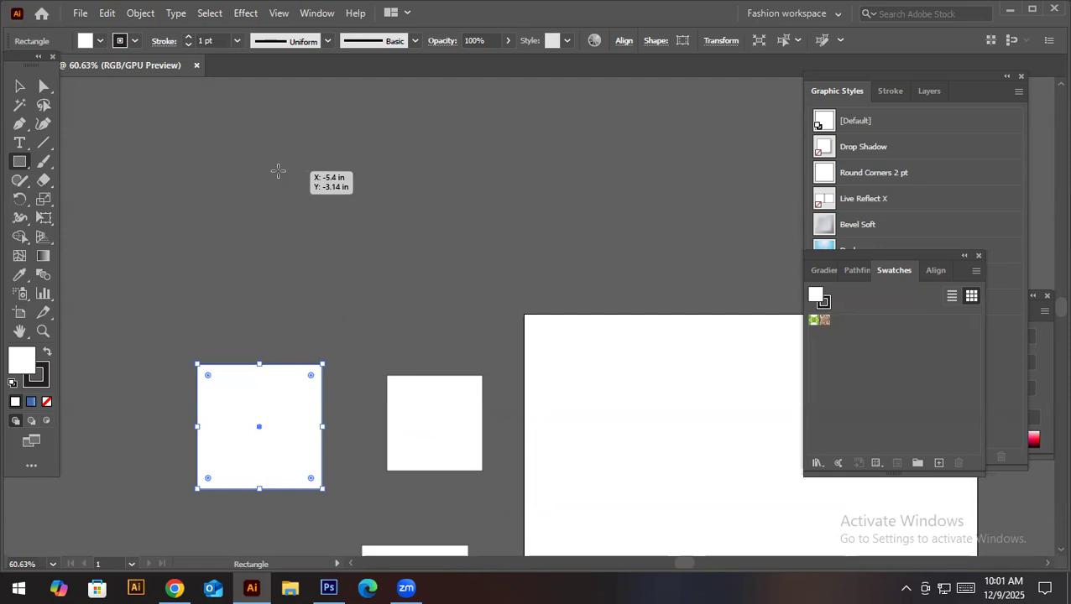
mouse_move(271, 192)
mouse_down()
mouse_move(370, 305)
mouse_move(374, 336)
mouse_move(349, 317)
mouse_move(368, 344)
mouse_move(339, 332)
mouse_move(330, 318)
mouse_move(381, 326)
mouse_move(373, 321)
mouse_move(394, 337)
mouse_move(310, 269)
mouse_move(355, 339)
mouse_up()
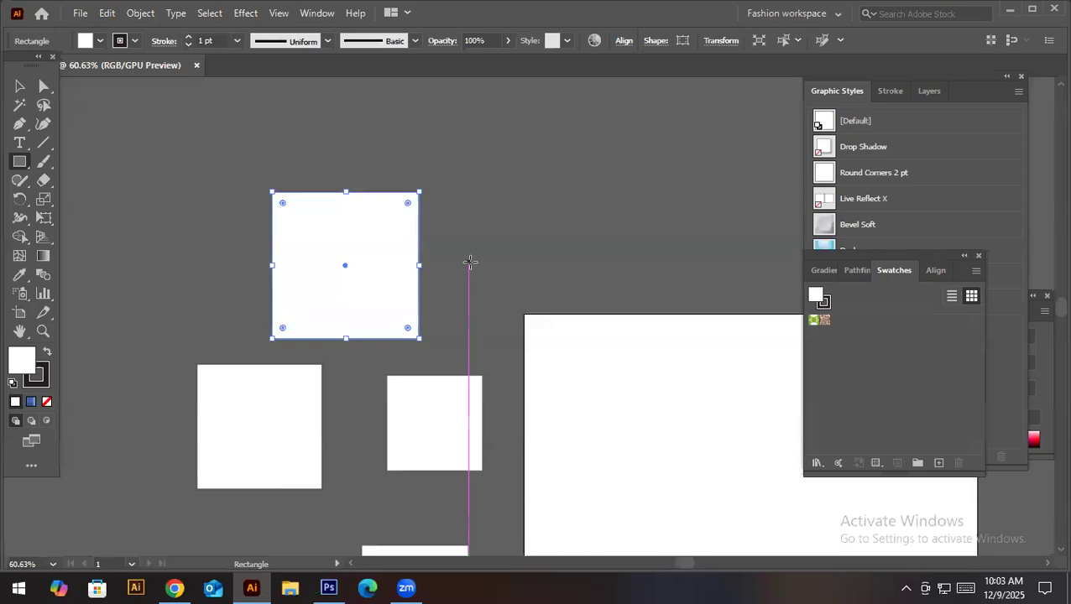
drag(475, 180, 707, 276)
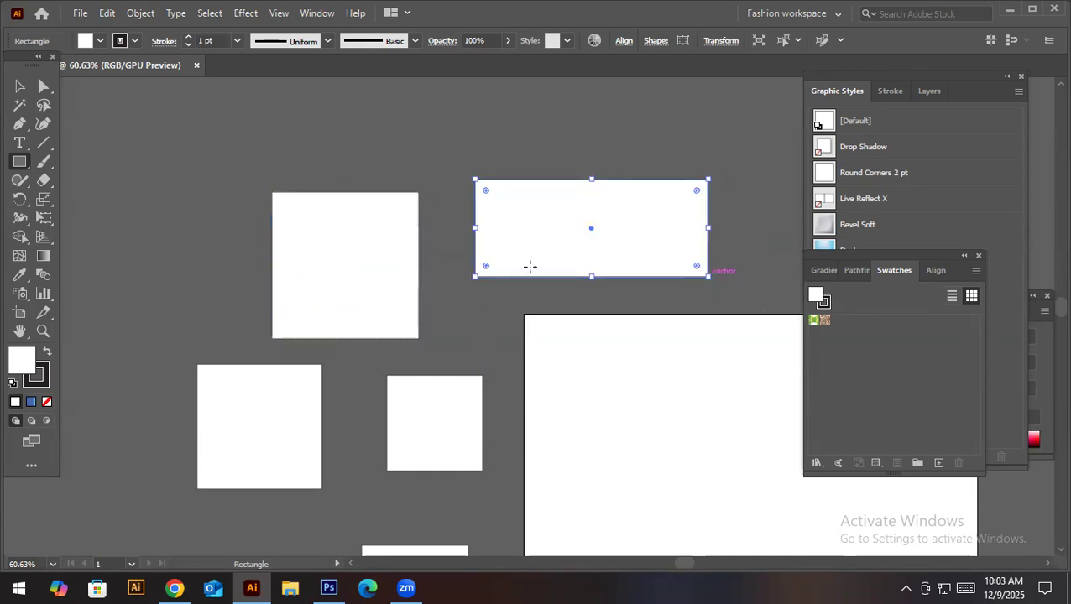
drag(89, 113, 94, 535)
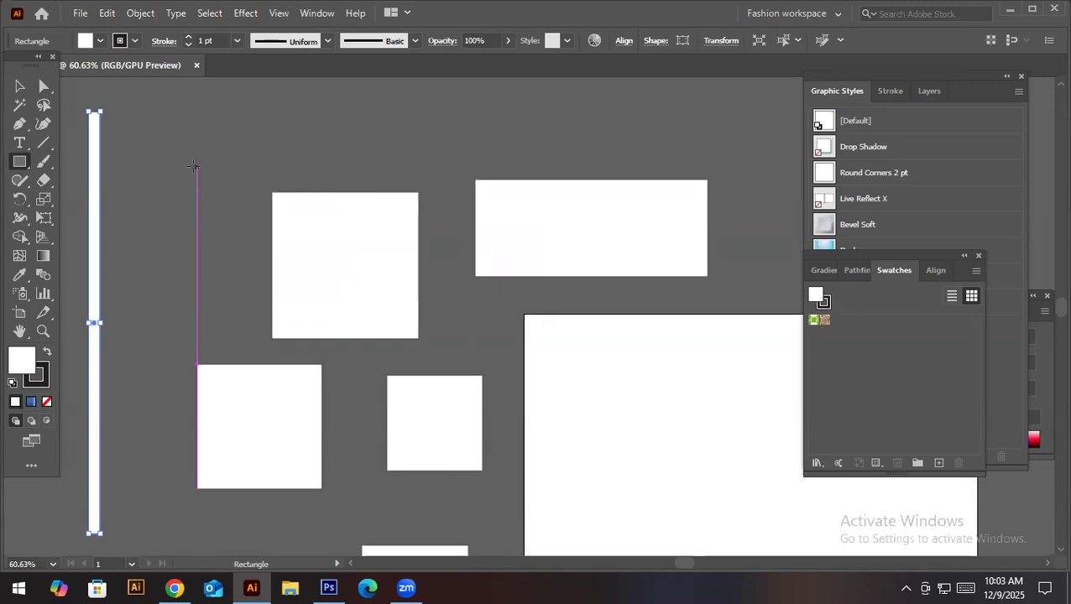
Switch to Chrome and open the blog.treasurie.com checkered-pattern link from the Digital Textile Designing group chat in WhatsApp
click(174, 588)
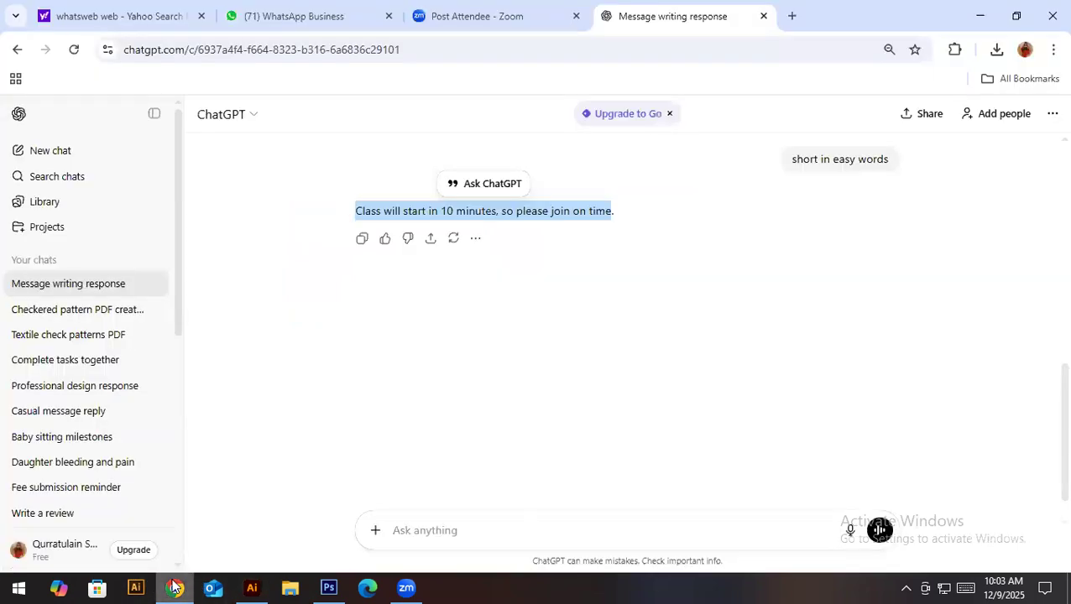
click(315, 6)
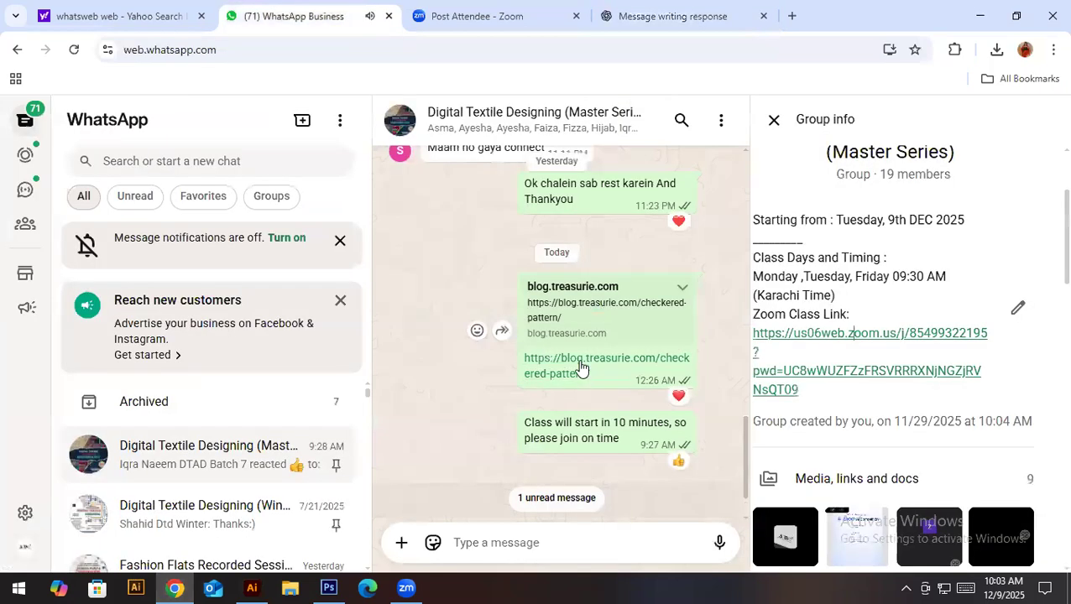
click(578, 371)
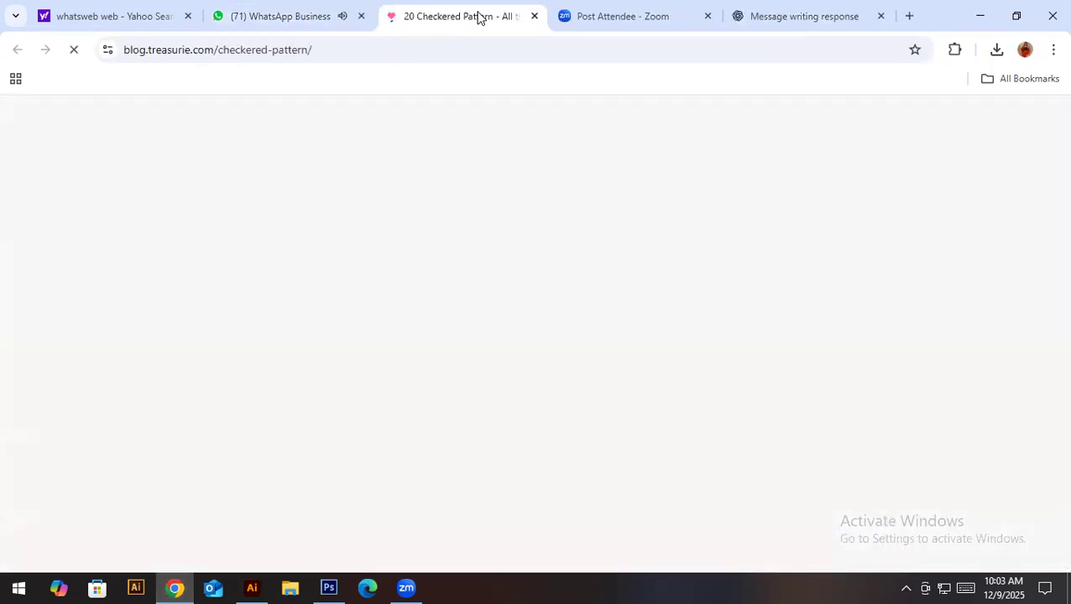
Read the checkered pattern article's introduction and its Argyle Checkered Pattern section
scroll(683, 468, down, 6)
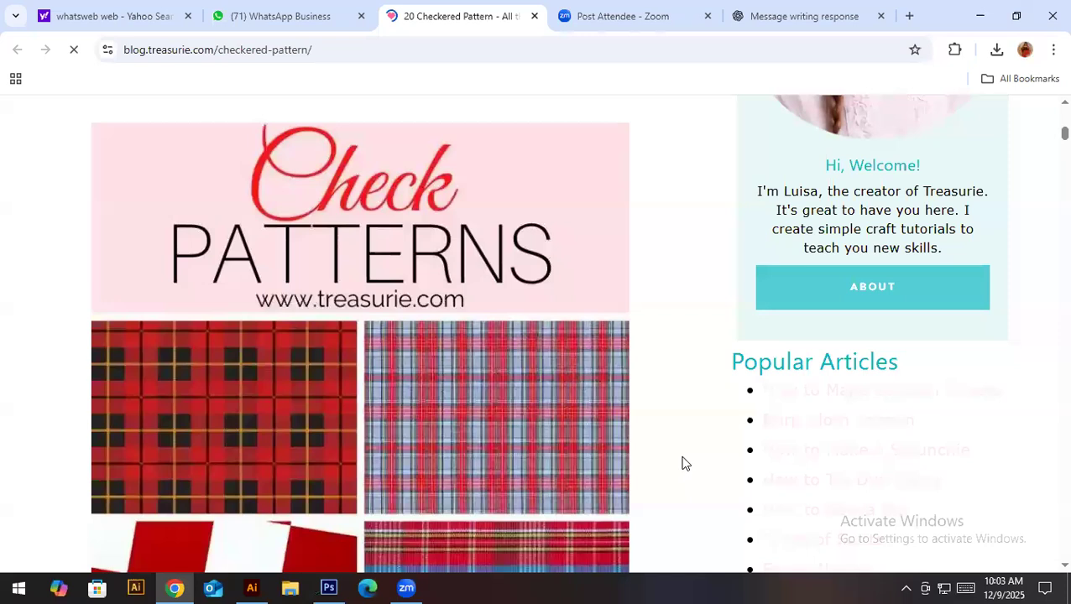
scroll(684, 463, down, 8)
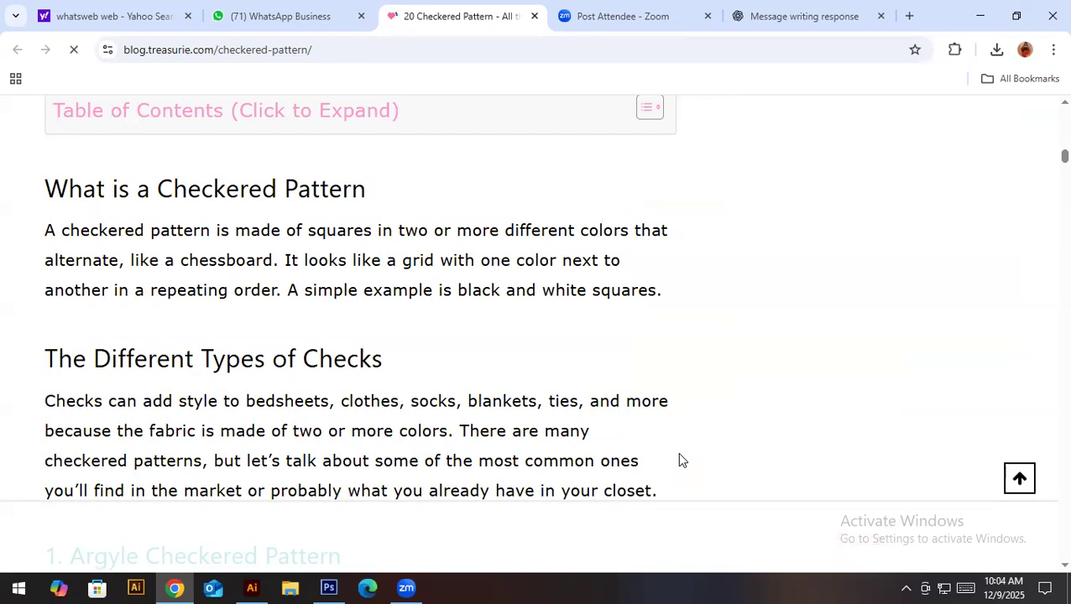
scroll(681, 460, down, 4)
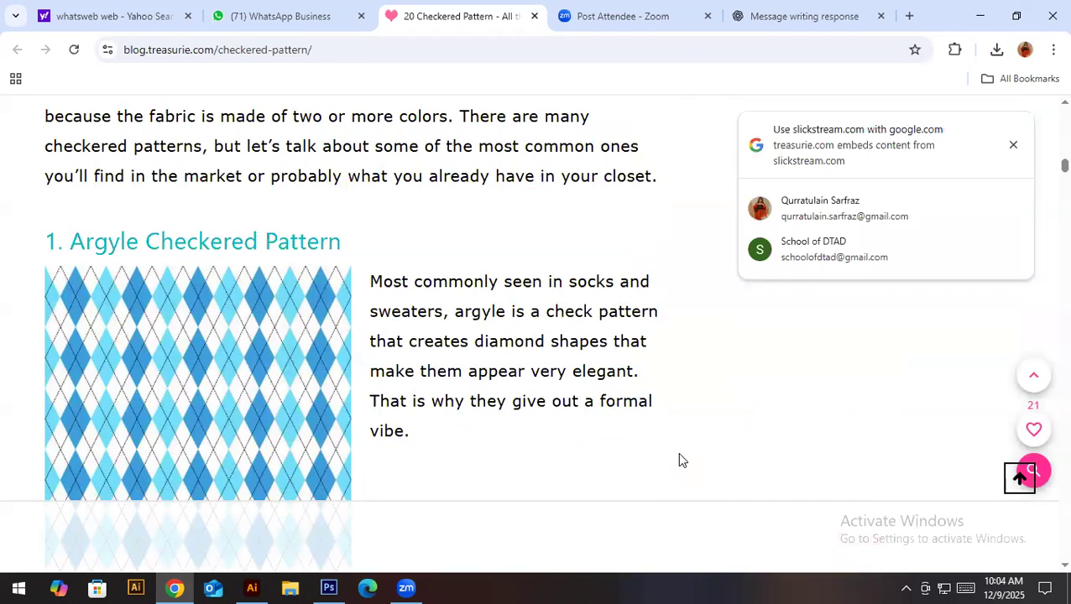
scroll(176, 402, down, 3)
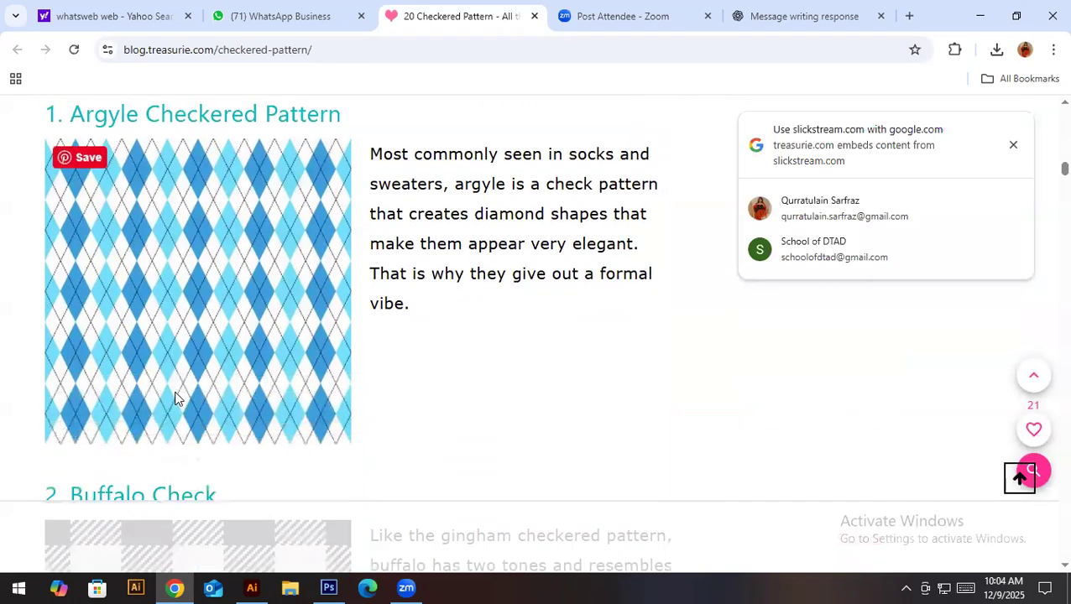
scroll(176, 401, up, 3)
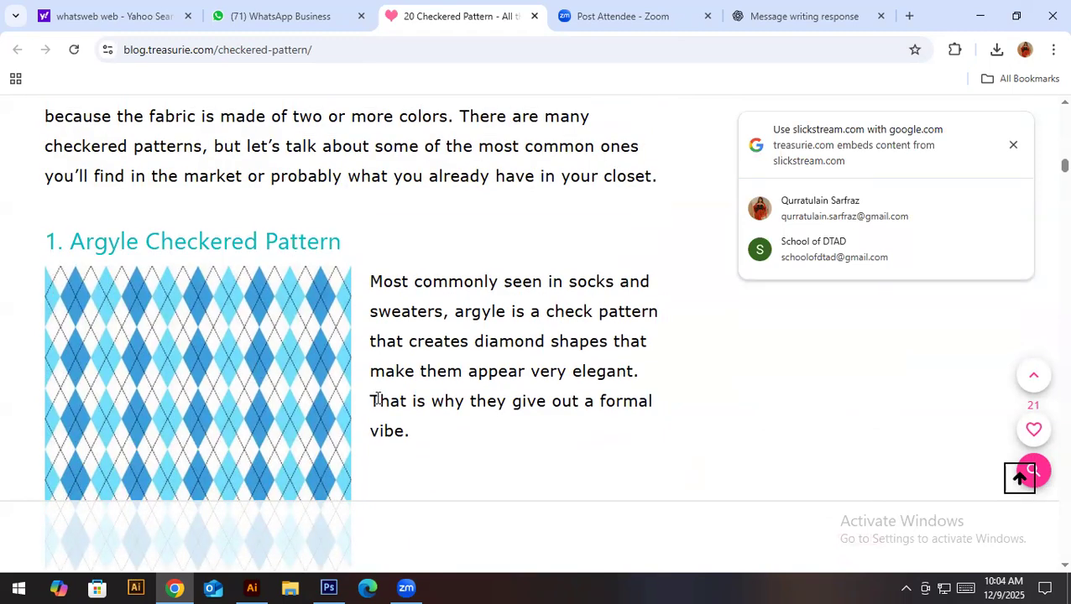
scroll(332, 312, down, 2)
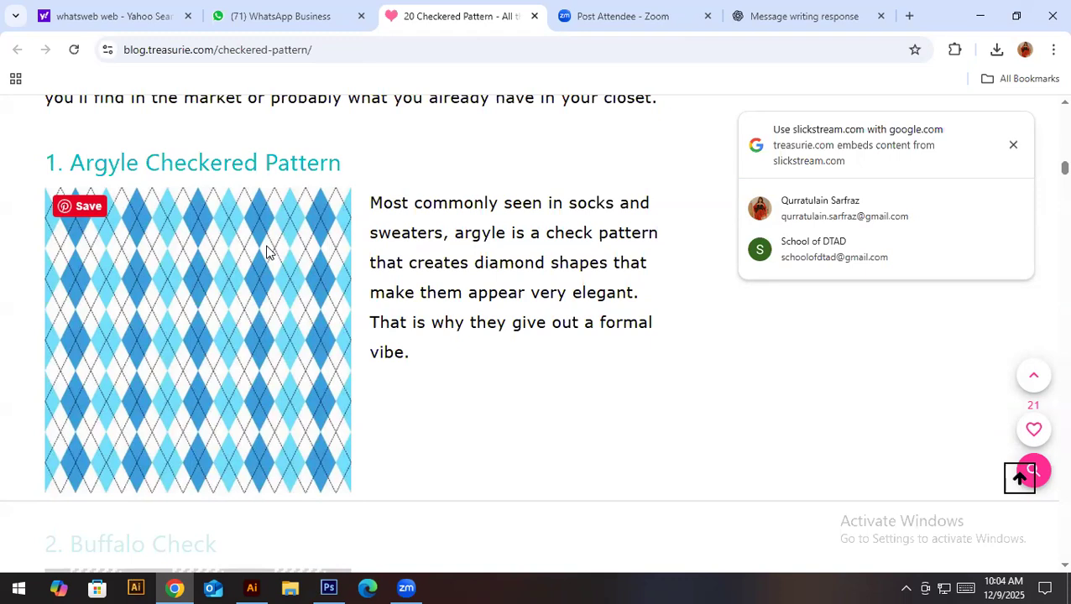
scroll(268, 251, down, 1)
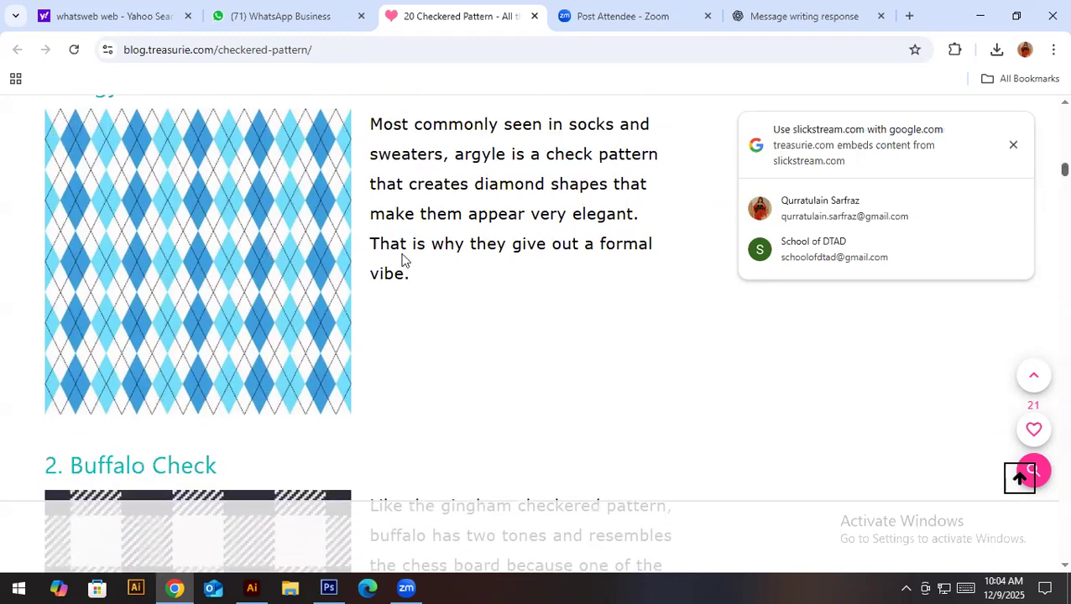
Skim the article's check types from Buffalo Check to Madras Checker Pattern and return to the introduction
scroll(402, 260, down, 10)
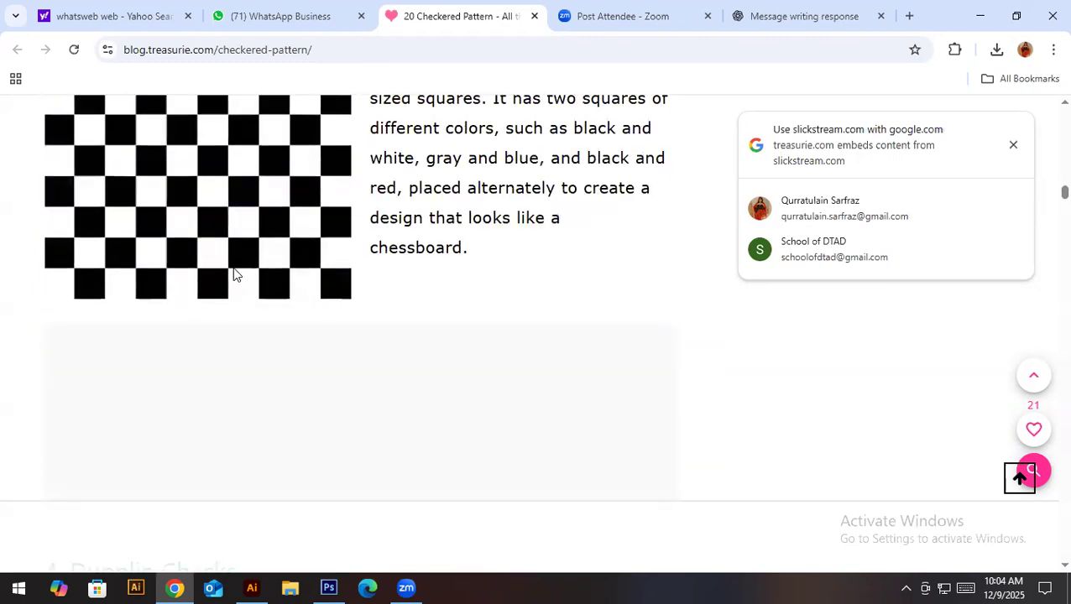
scroll(235, 272, down, 10)
scroll(559, 277, up, 10)
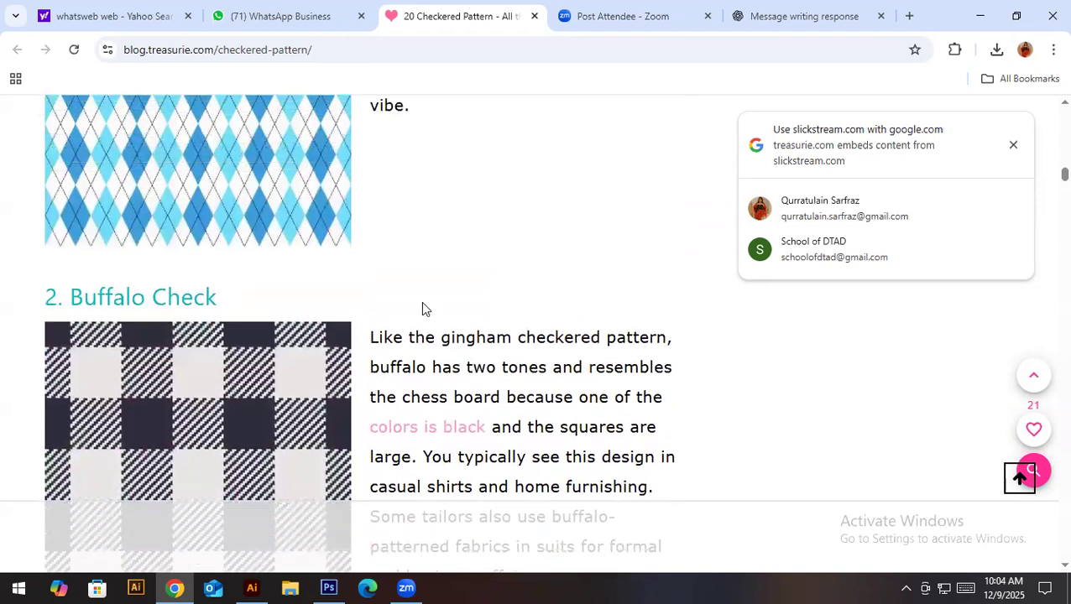
scroll(423, 308, up, 3)
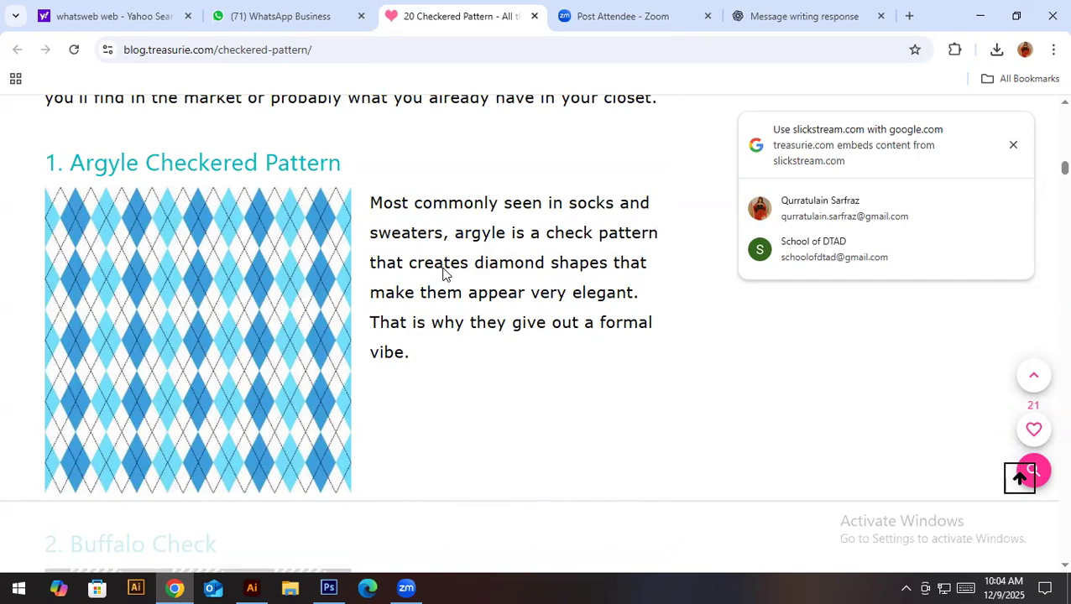
scroll(234, 266, down, 6)
scroll(234, 262, down, 20)
scroll(234, 250, down, 20)
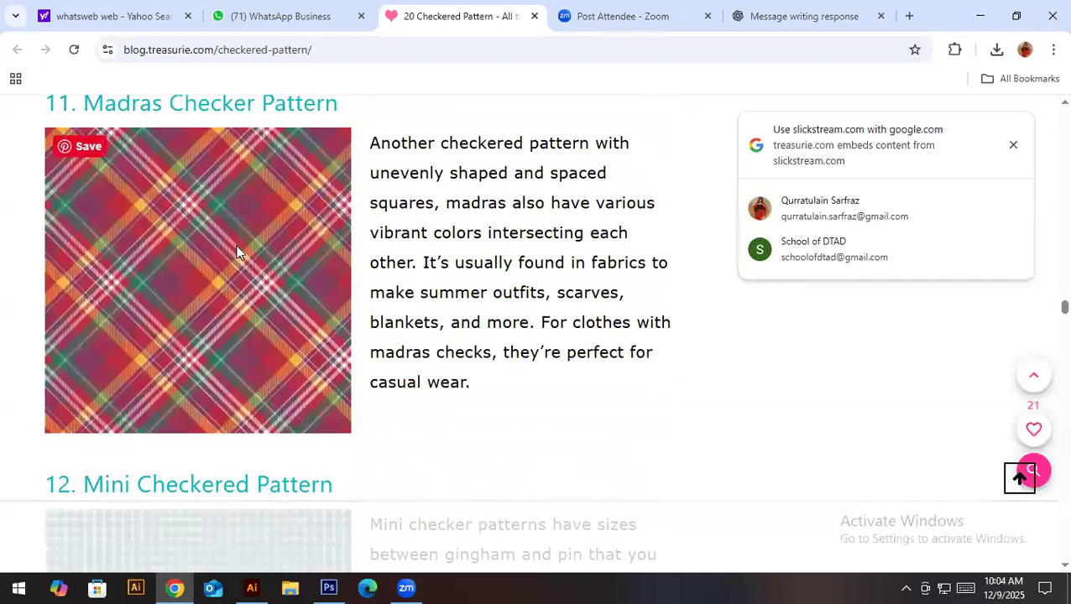
scroll(237, 247, up, 15)
scroll(238, 249, up, 15)
scroll(415, 262, up, 15)
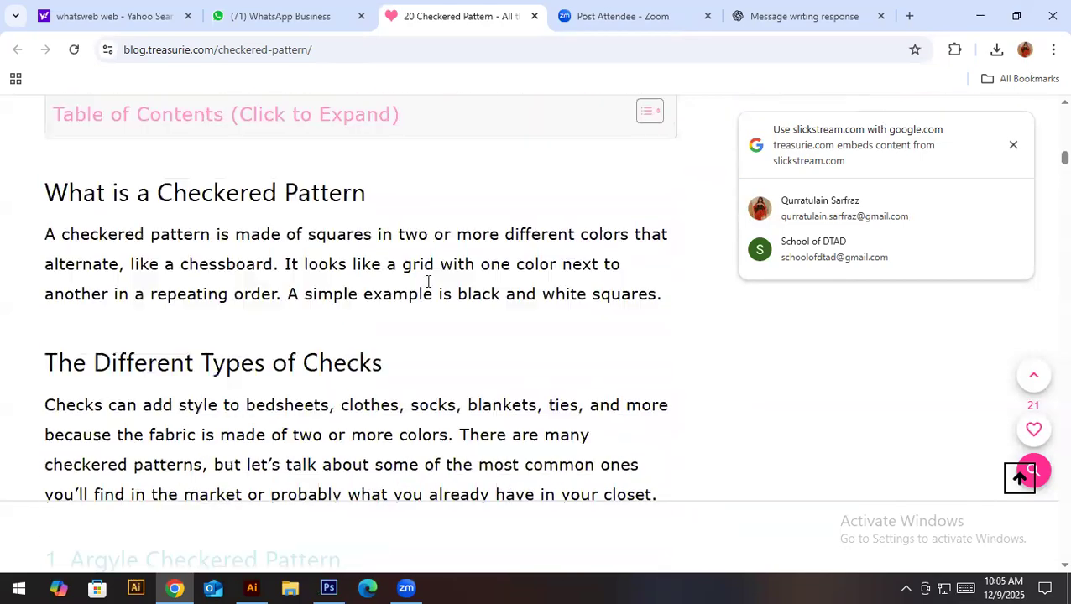
Skim the article's check types from the introduction through Dupplin, Glen, Graph, Houndstooth and Madras to Vichy Check
scroll(428, 281, down, 15)
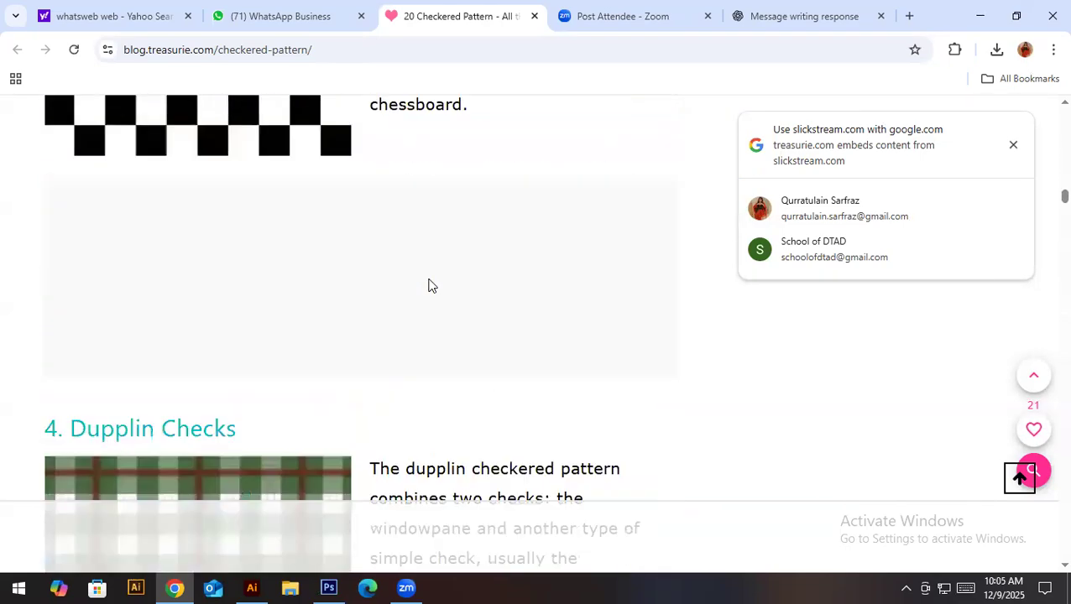
scroll(428, 286, down, 10)
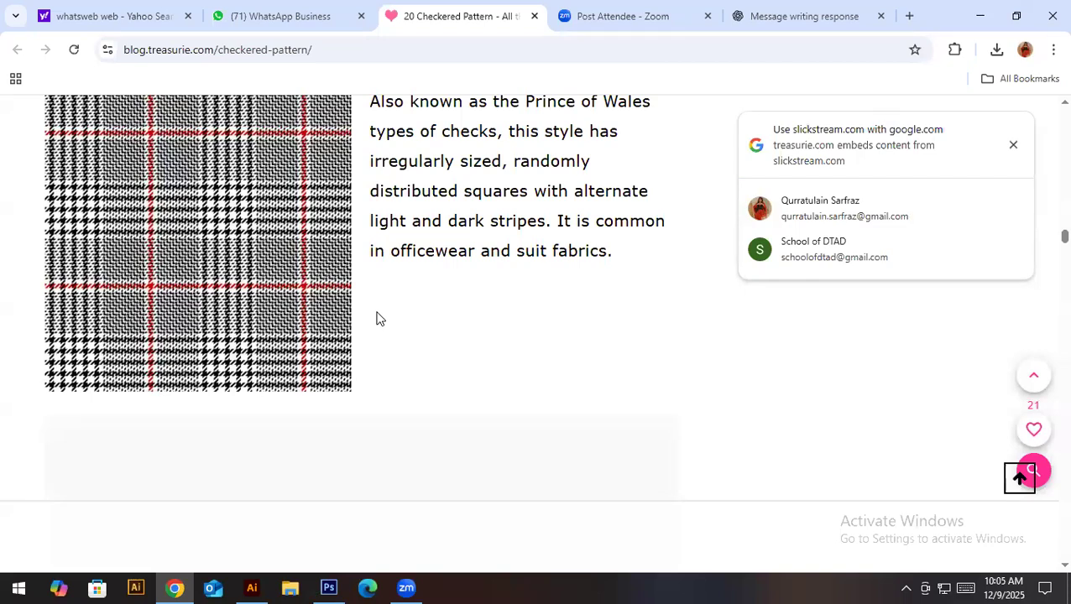
scroll(375, 302, down, 15)
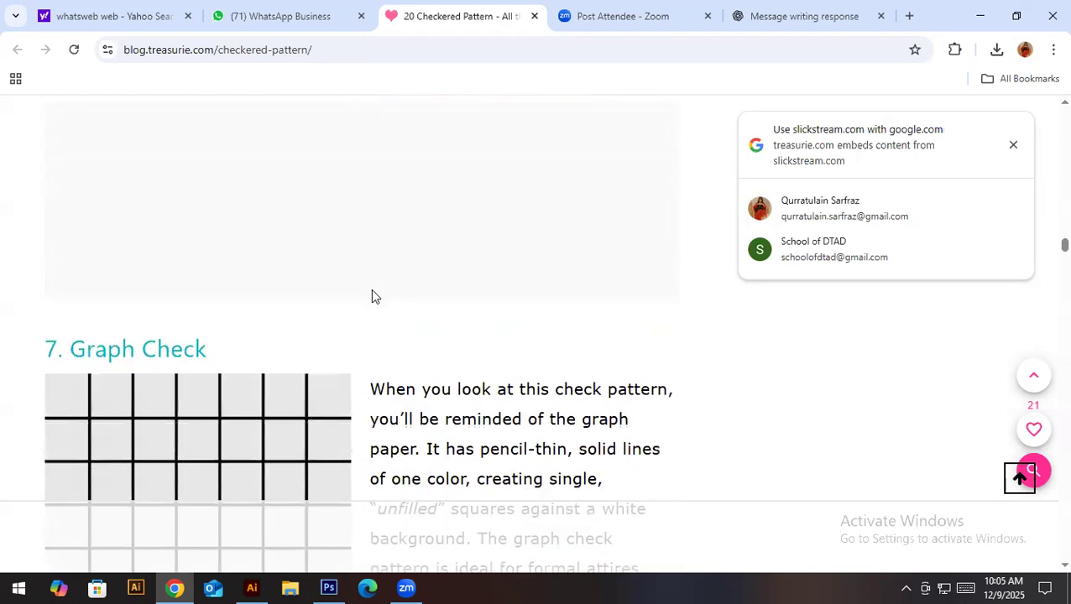
scroll(371, 289, down, 15)
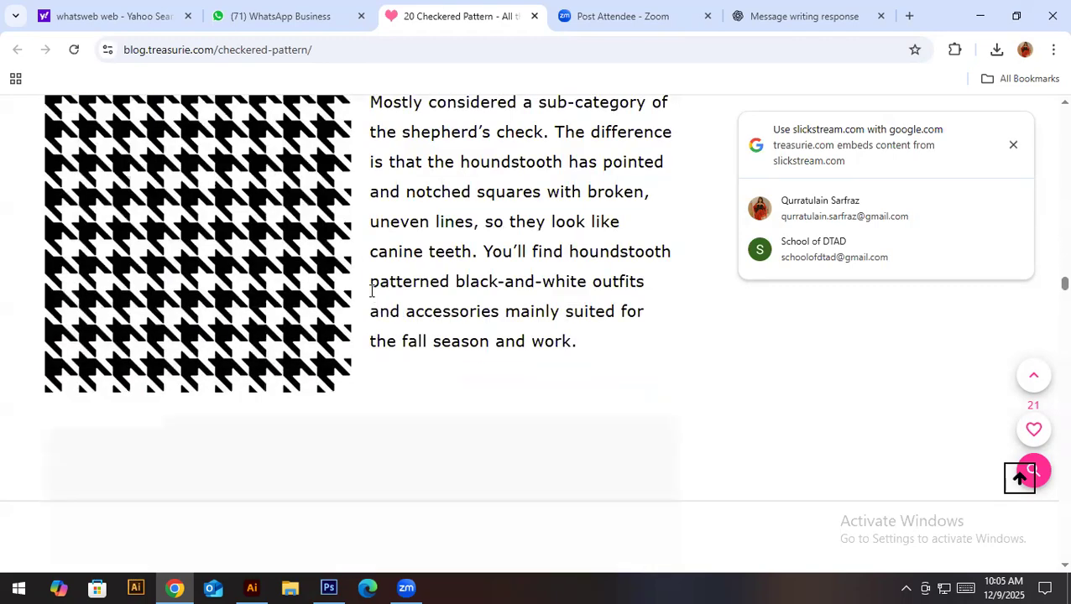
scroll(370, 295, down, 3)
scroll(369, 296, up, 4)
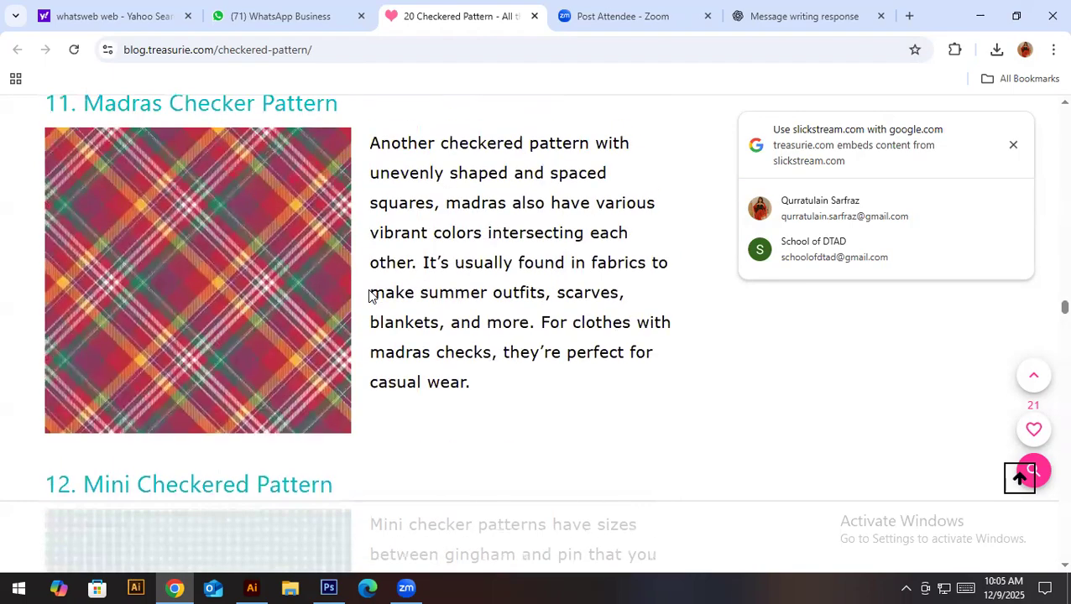
scroll(369, 295, down, 8)
scroll(372, 297, down, 10)
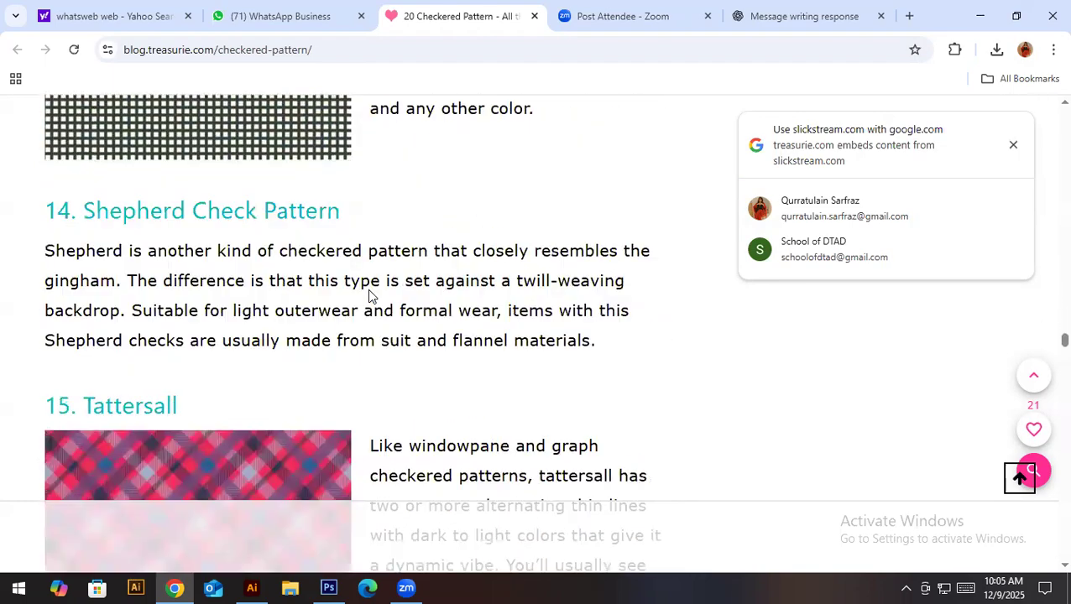
scroll(509, 305, down, 15)
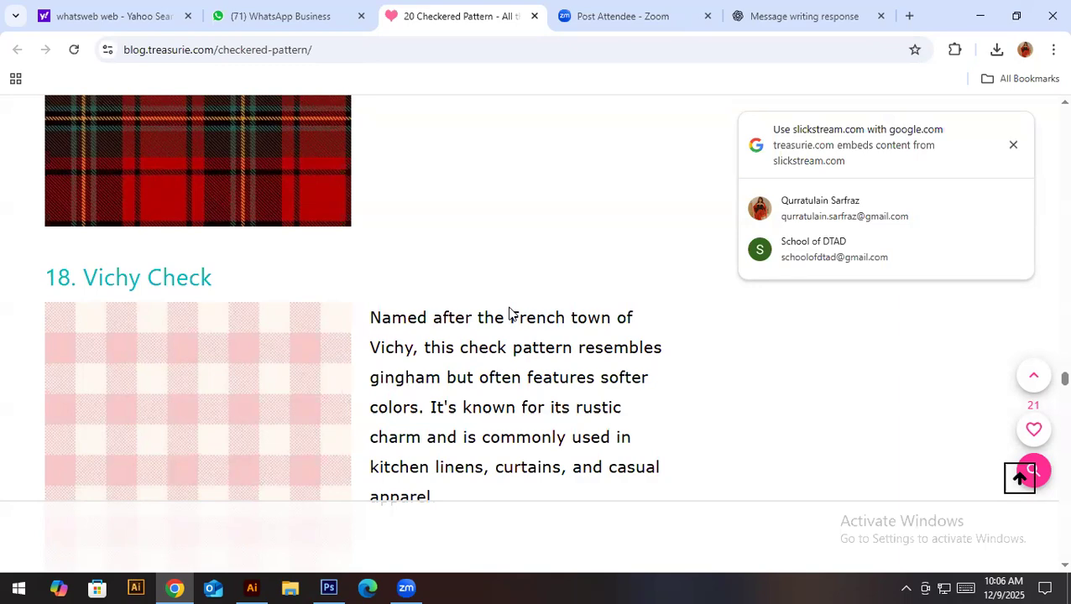
Review the check types between Ichimatsu and Tartan again and continue to the Mixing and Matching Checkered Patterns section
scroll(509, 312, up, 20)
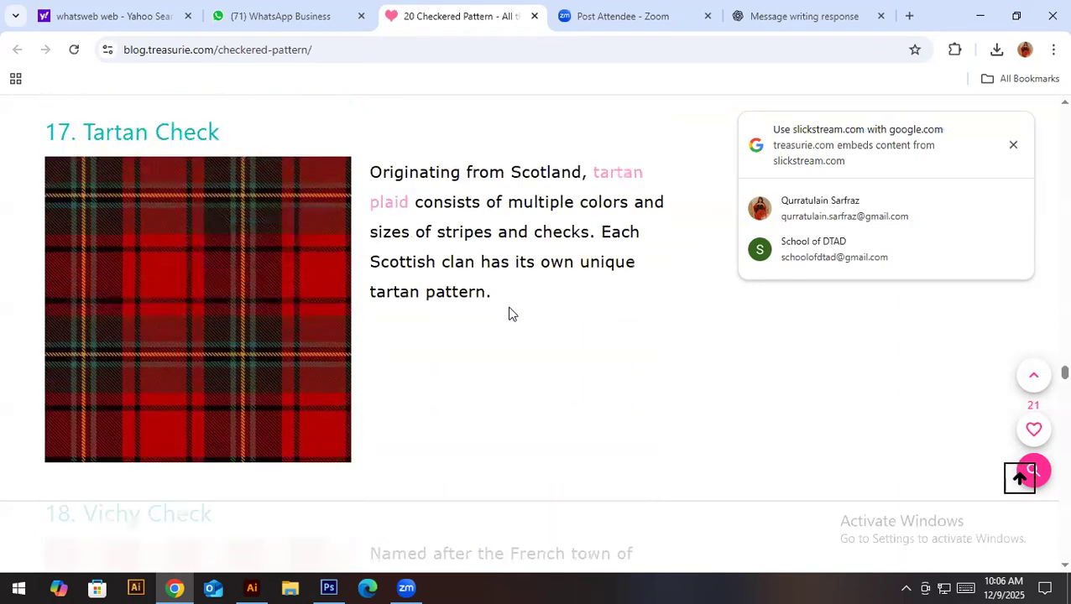
scroll(509, 305, up, 20)
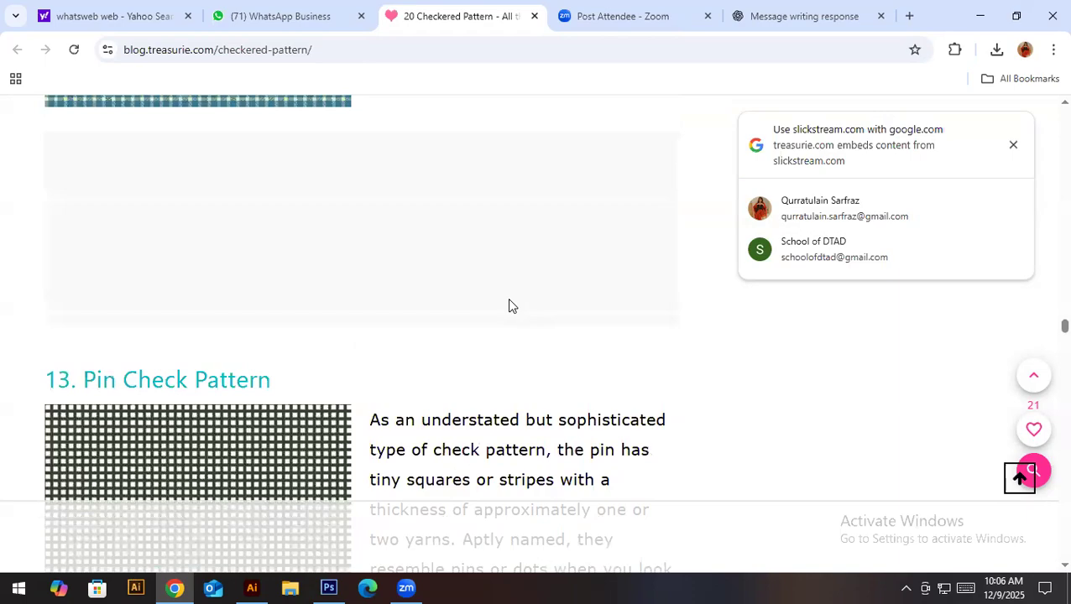
scroll(499, 295, up, 2)
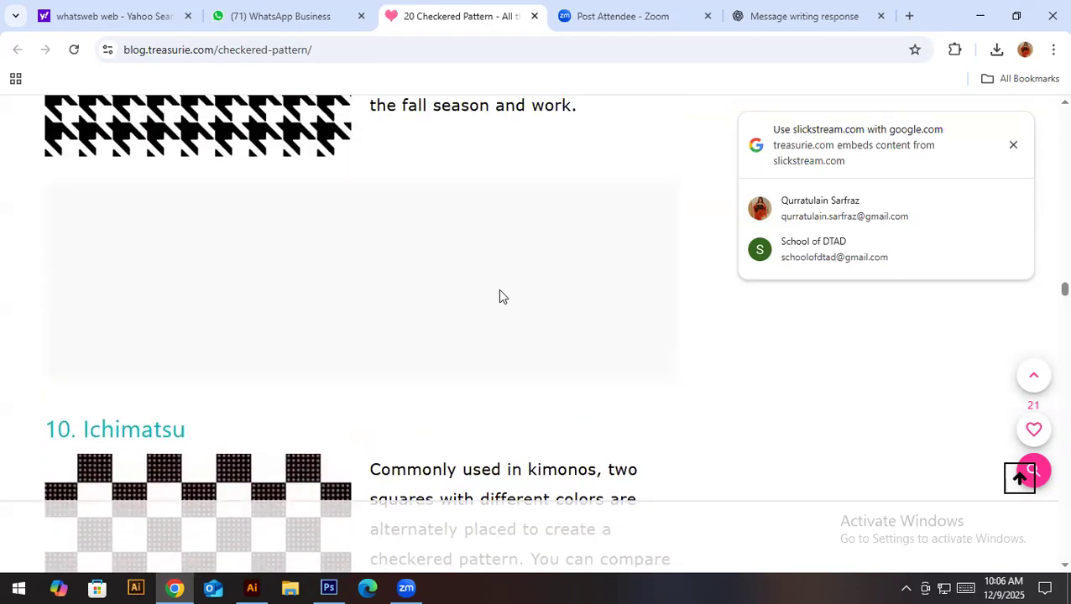
scroll(500, 296, down, 12)
scroll(499, 294, down, 20)
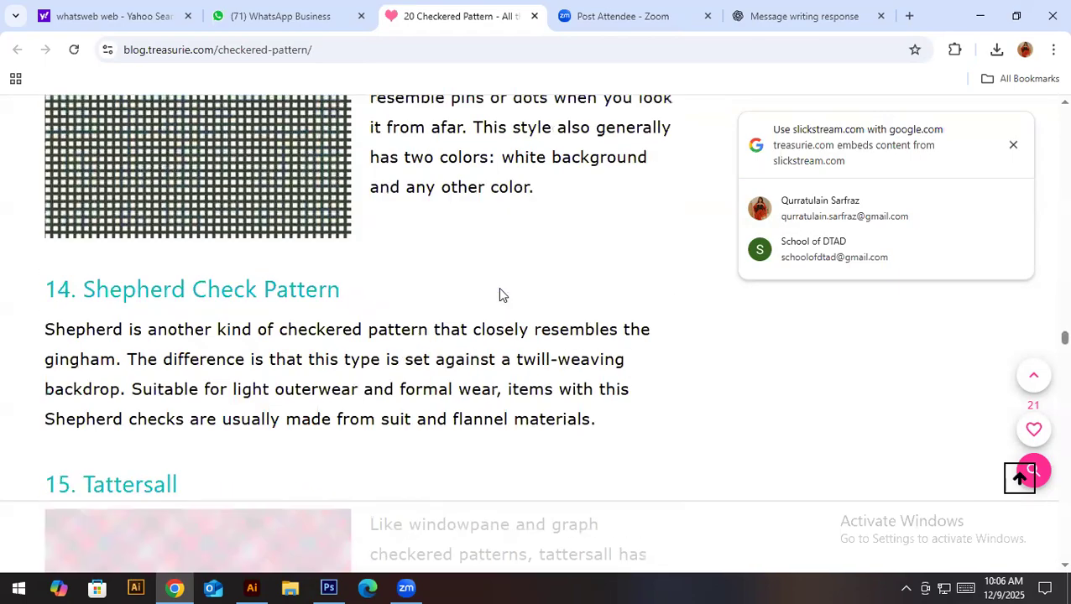
scroll(500, 294, down, 5)
scroll(500, 289, up, 2)
scroll(499, 287, down, 8)
scroll(499, 287, up, 20)
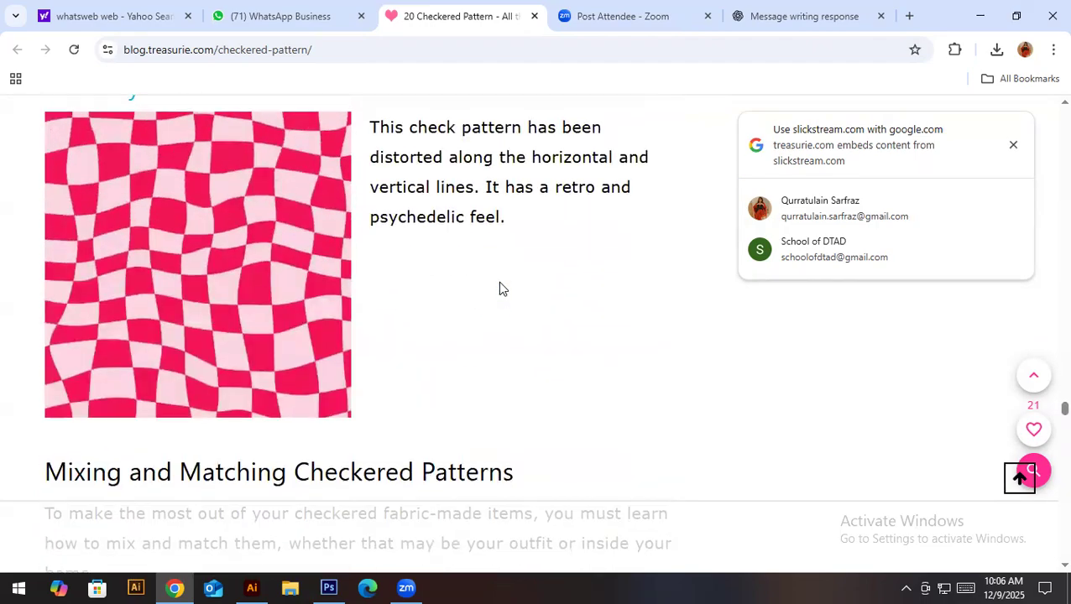
Open the Argyle Checkered Pattern image from the article in a new browser tab and switch to it
scroll(495, 267, up, 20)
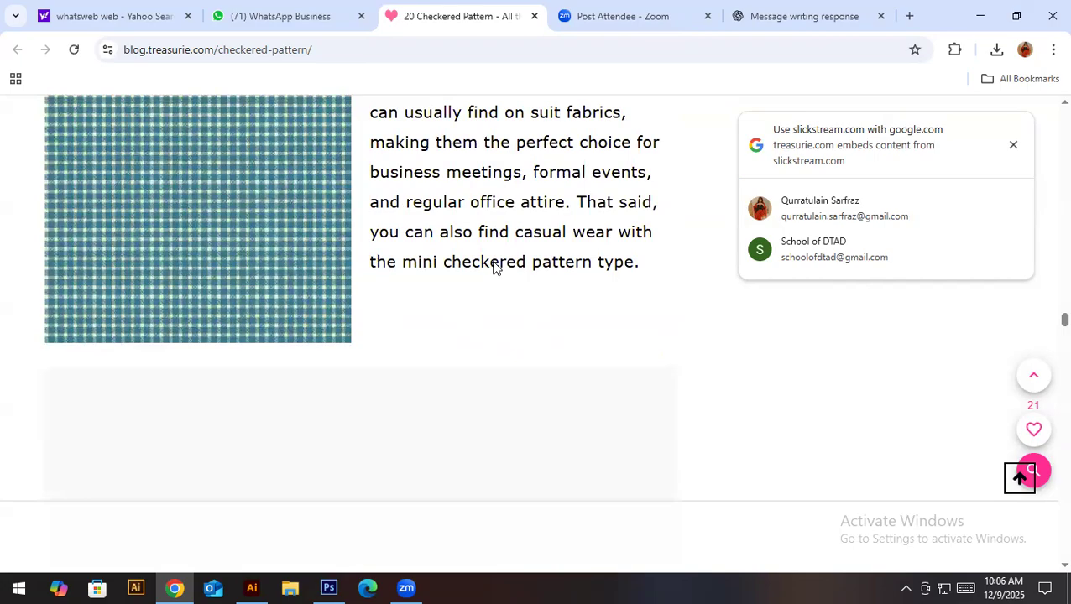
scroll(495, 267, up, 20)
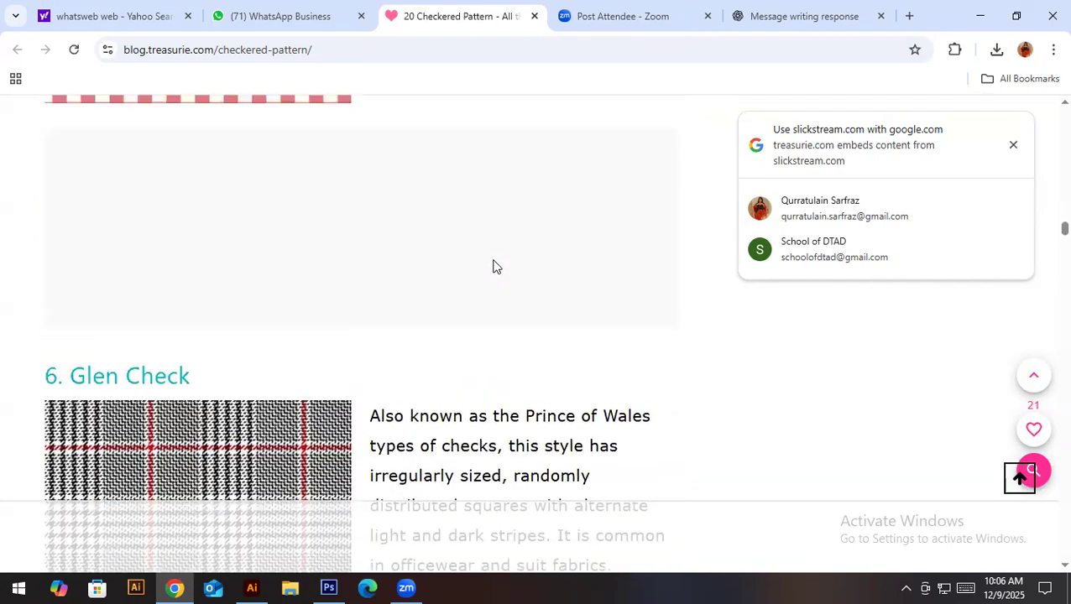
scroll(492, 194, up, 3)
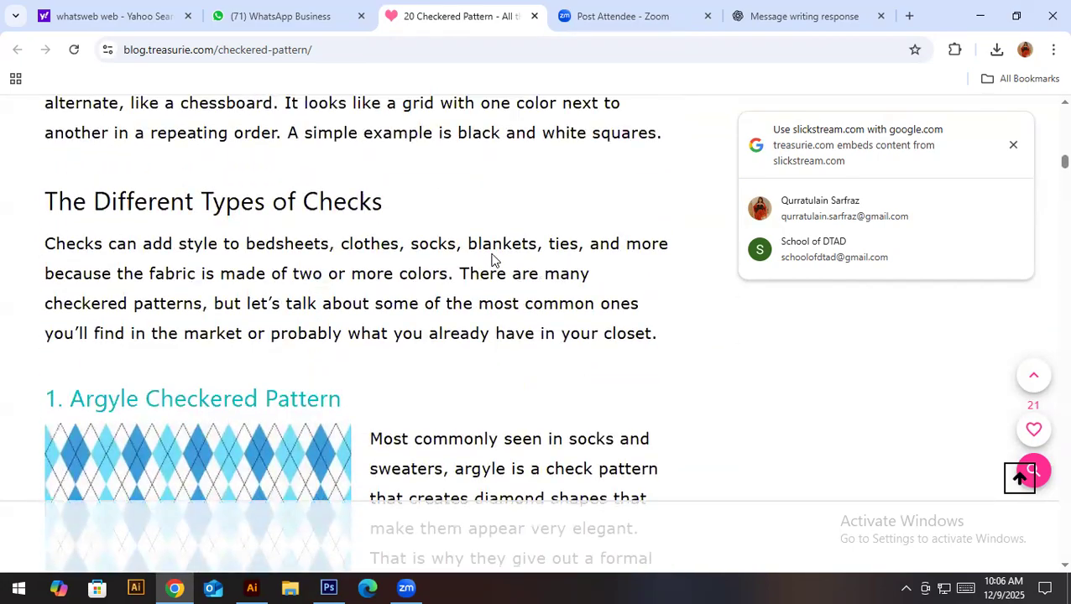
scroll(493, 258, down, 5)
scroll(493, 260, up, 2)
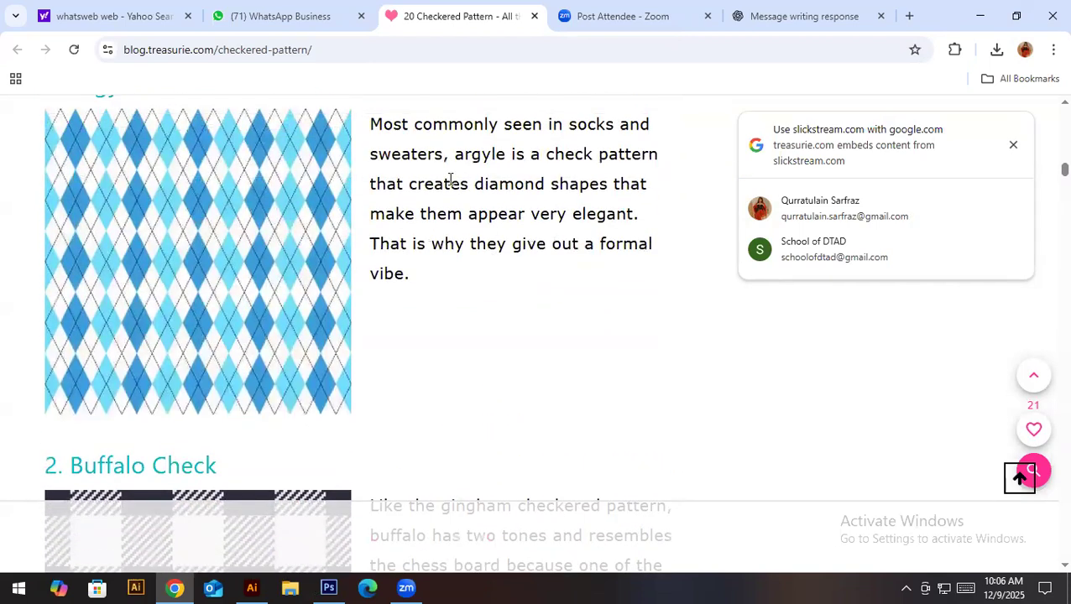
right_click(142, 223)
click(185, 239)
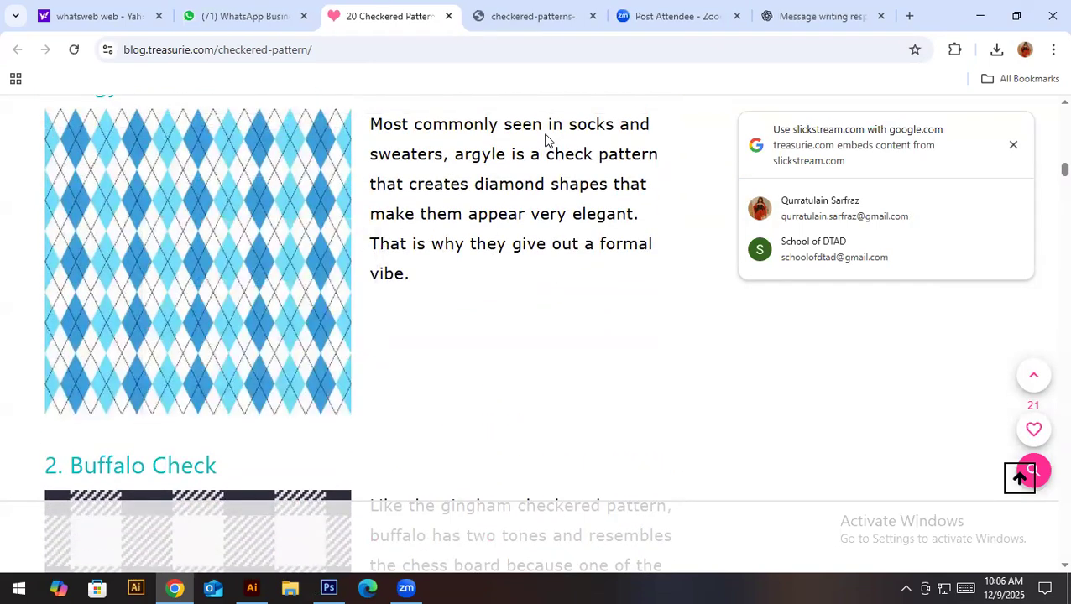
click(540, 13)
Save the argyle image to the Downloads folder as checkered-patterns-A1.webp
right_click(390, 296)
click(398, 333)
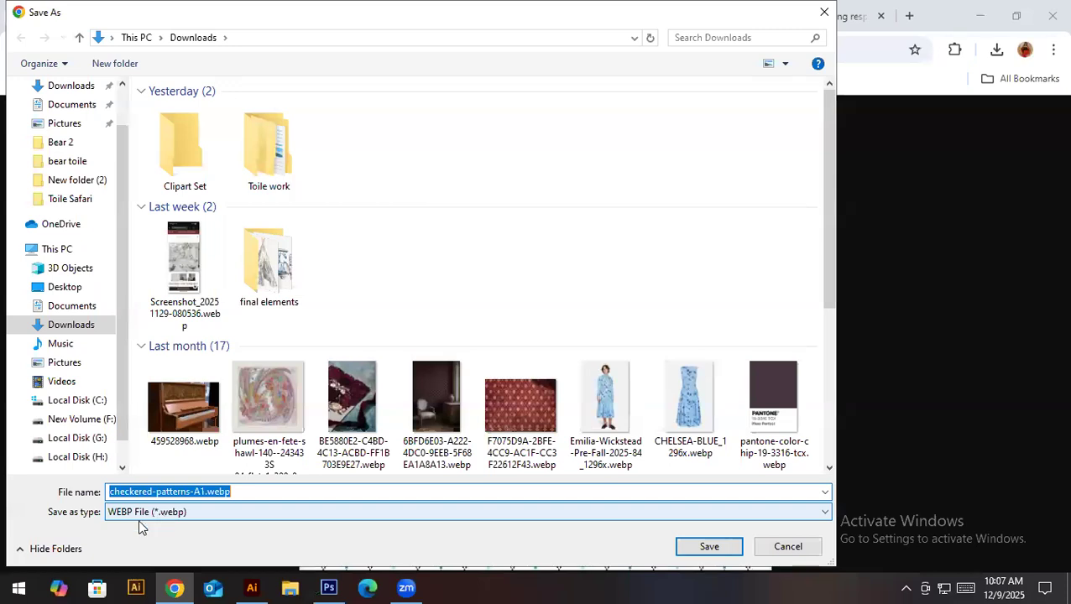
click(702, 547)
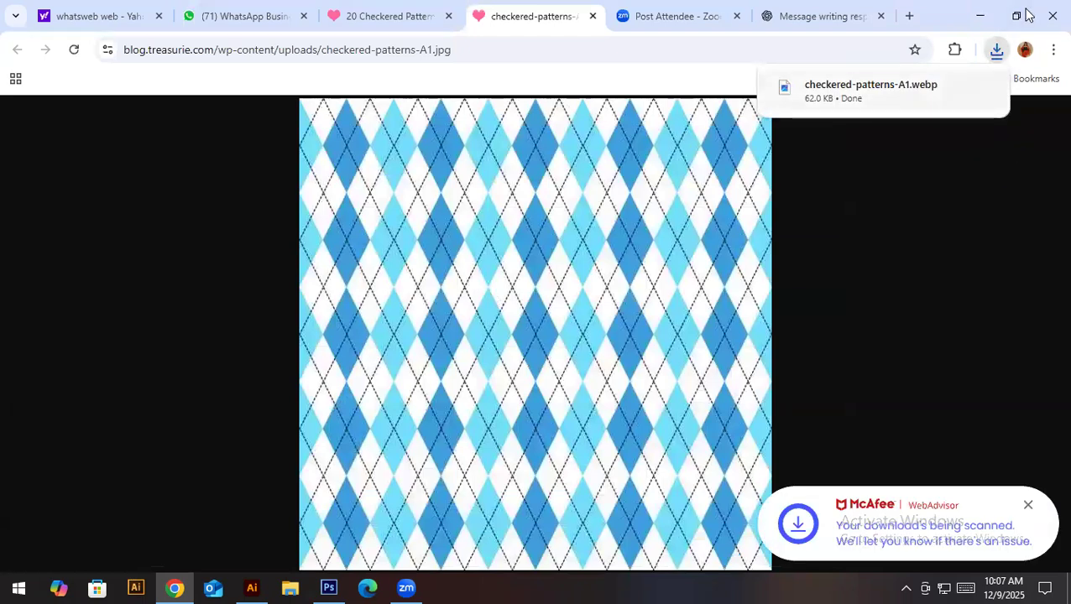
Switch to Illustrator and try to place checkered-patterns-A1.webp from the Downloads folder into the document
click(979, 15)
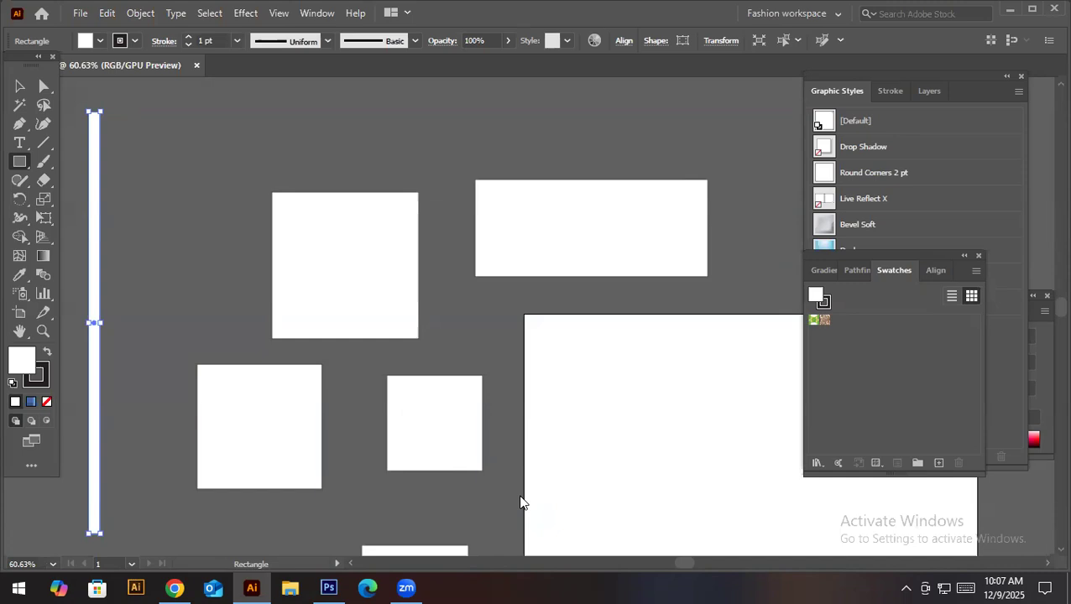
key(space)
drag(219, 270, 435, 233)
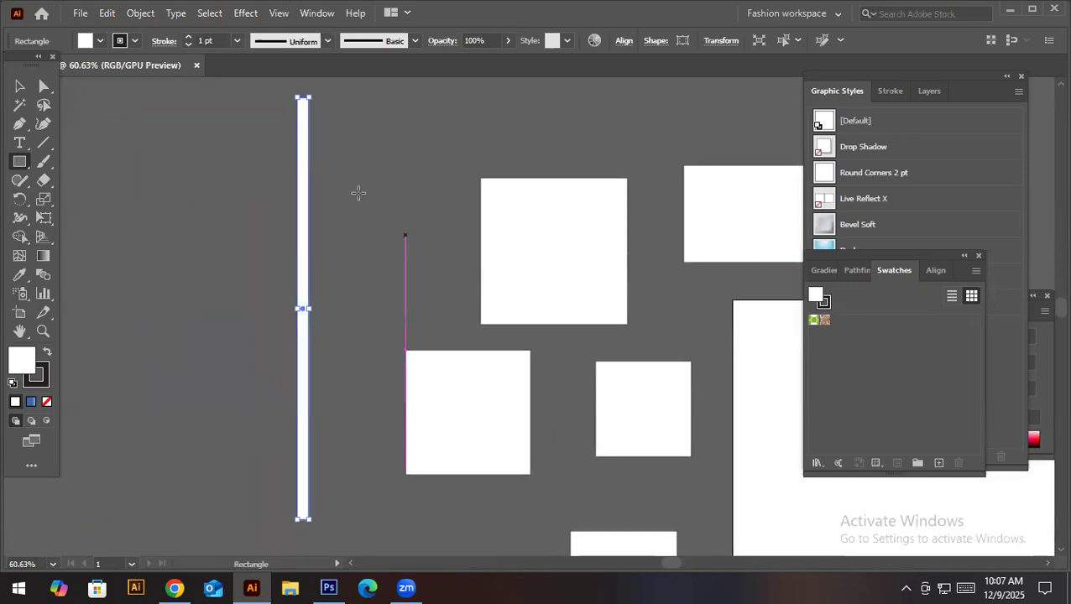
click(79, 13)
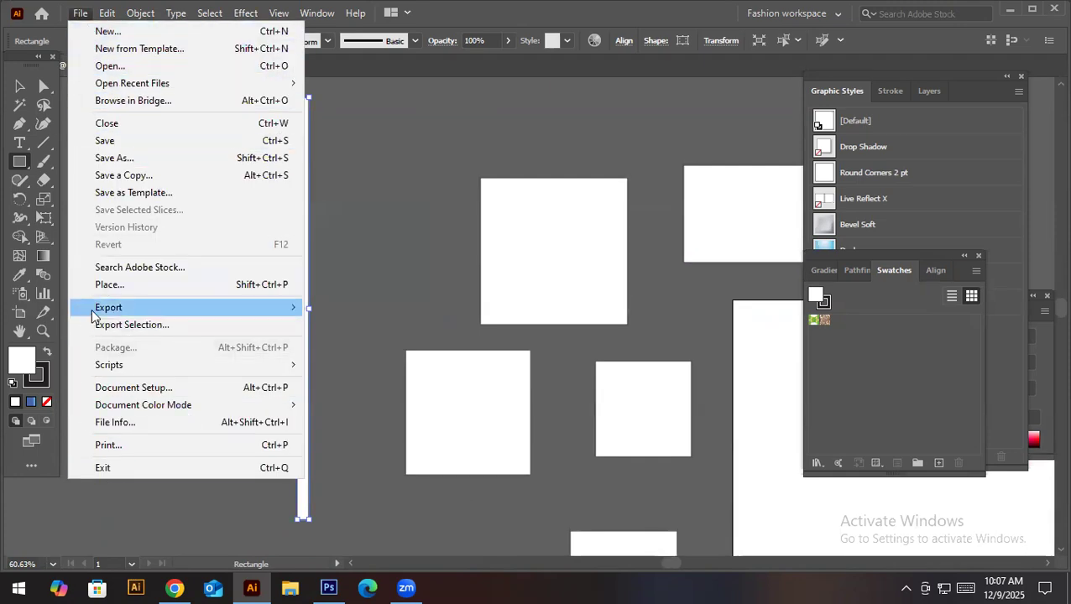
click(110, 287)
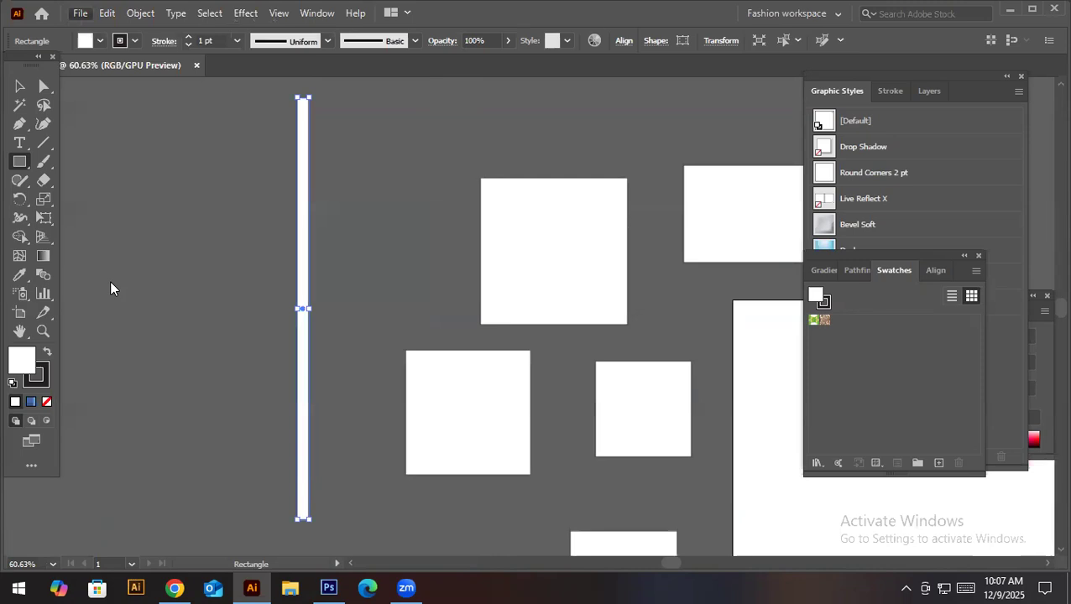
scroll(67, 134, up, 2)
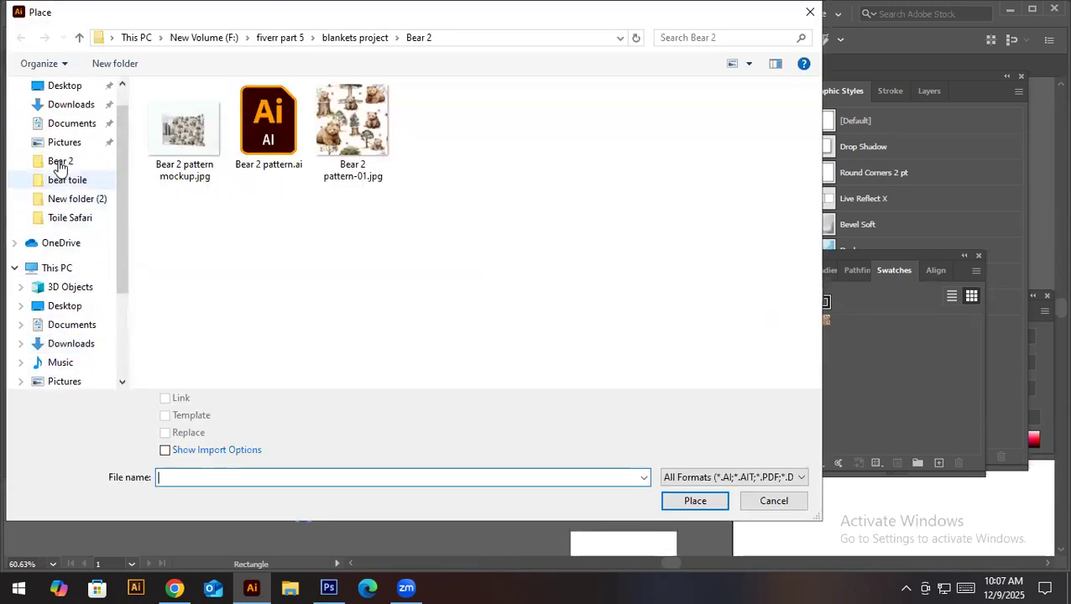
click(71, 141)
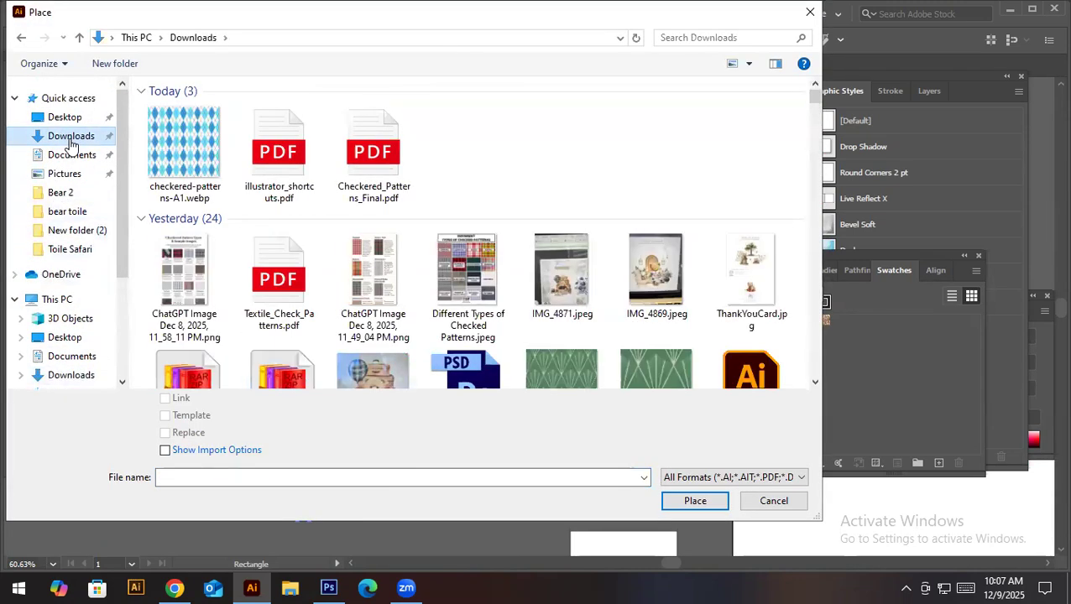
click(183, 155)
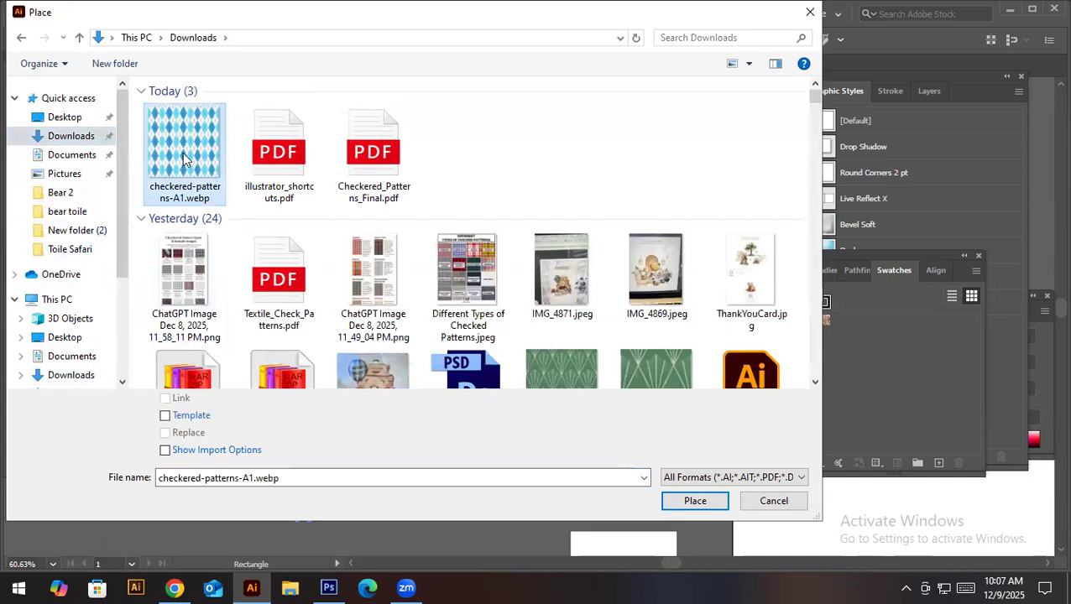
click(712, 507)
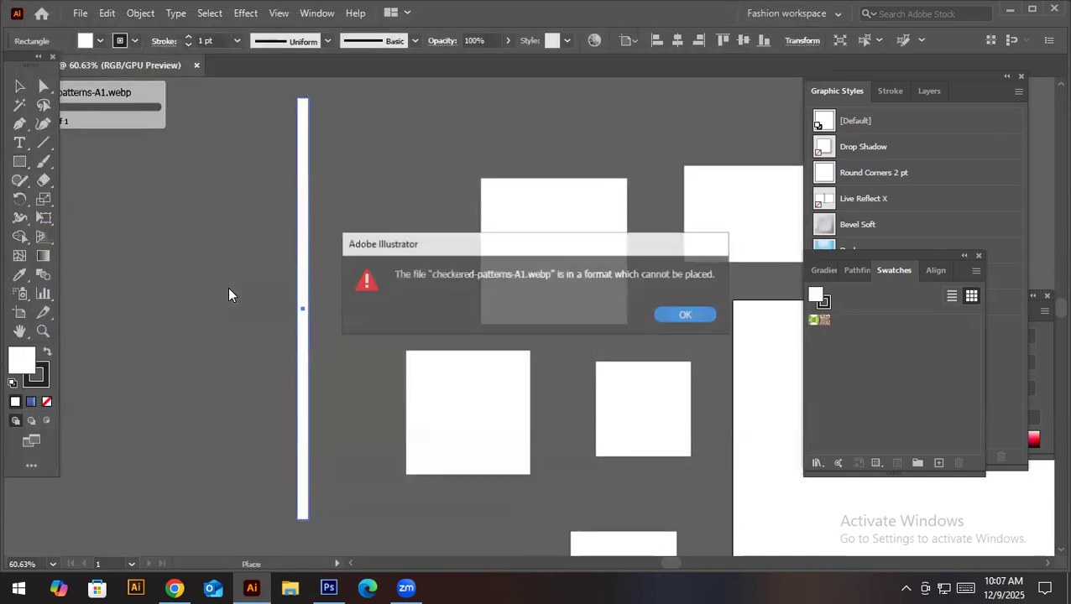
click(681, 317)
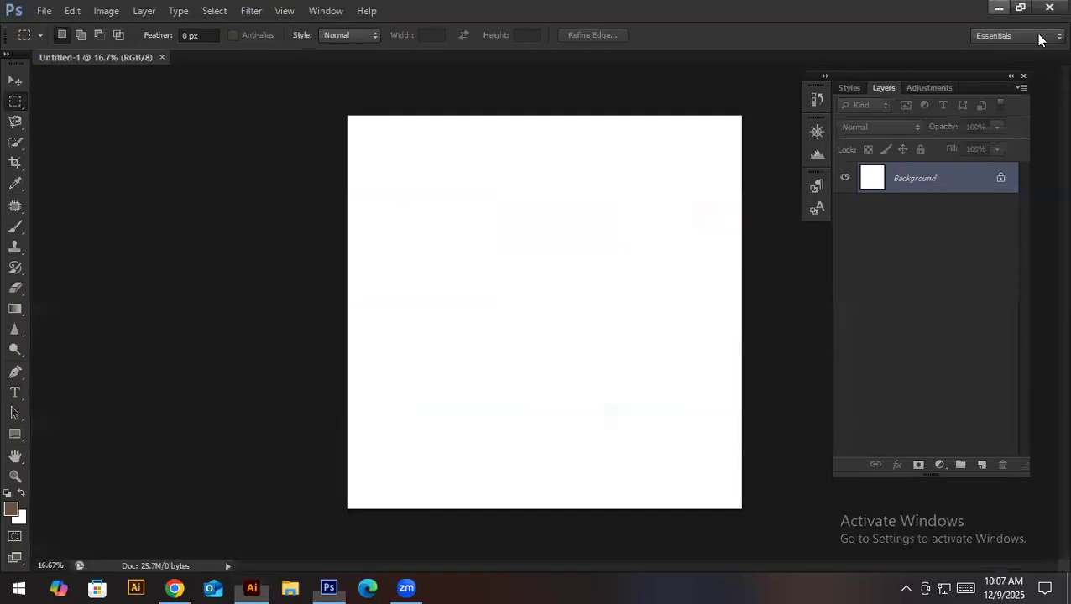
Minimize the open windows to reach the desktop and open the Downloads folder in File Explorer
click(1010, 8)
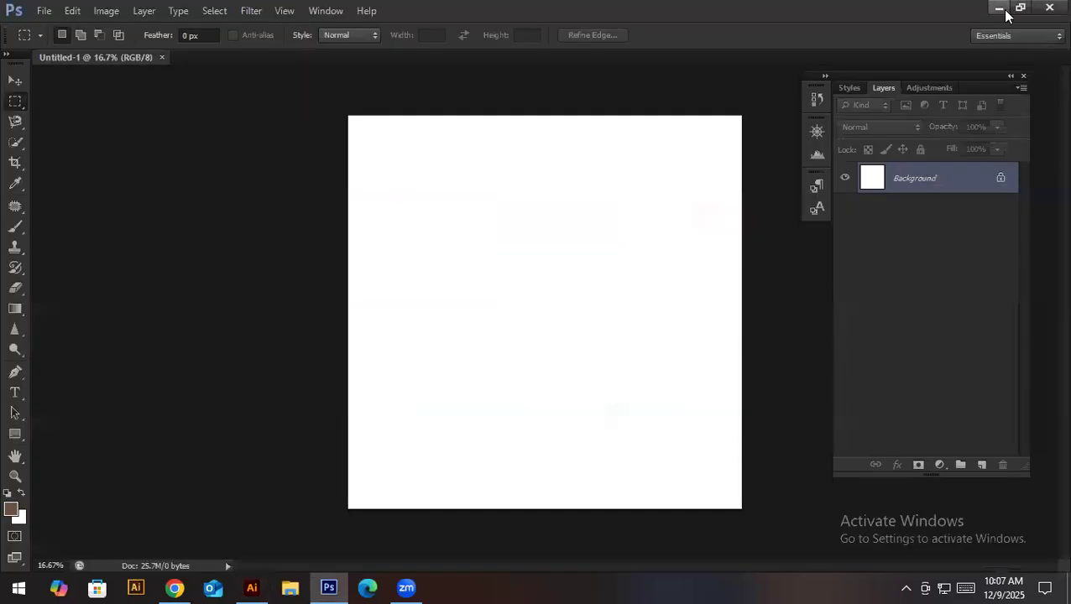
click(1001, 10)
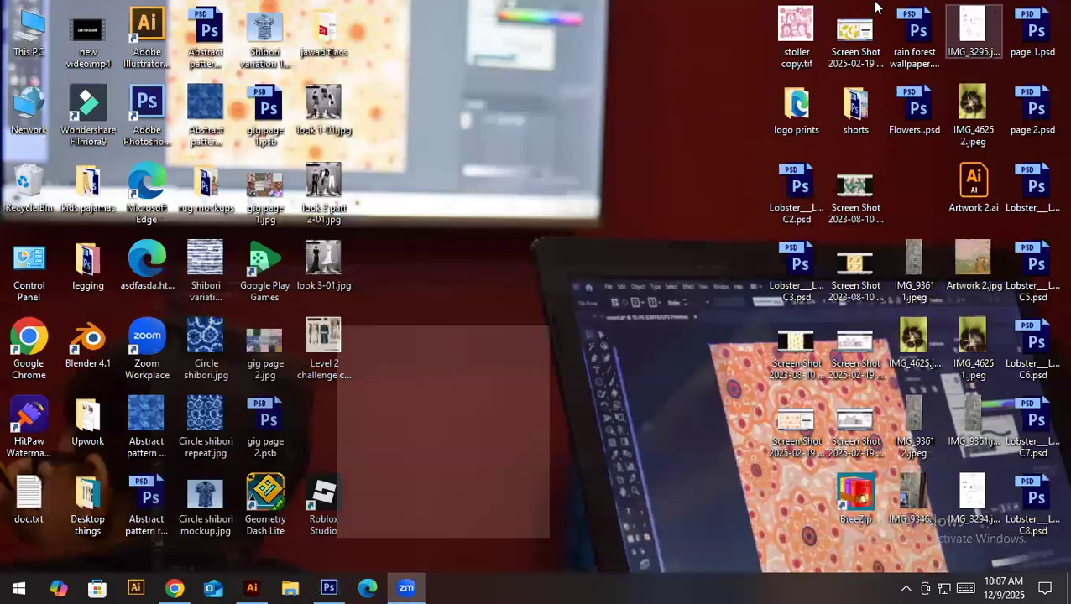
double_click(43, 38)
click(59, 127)
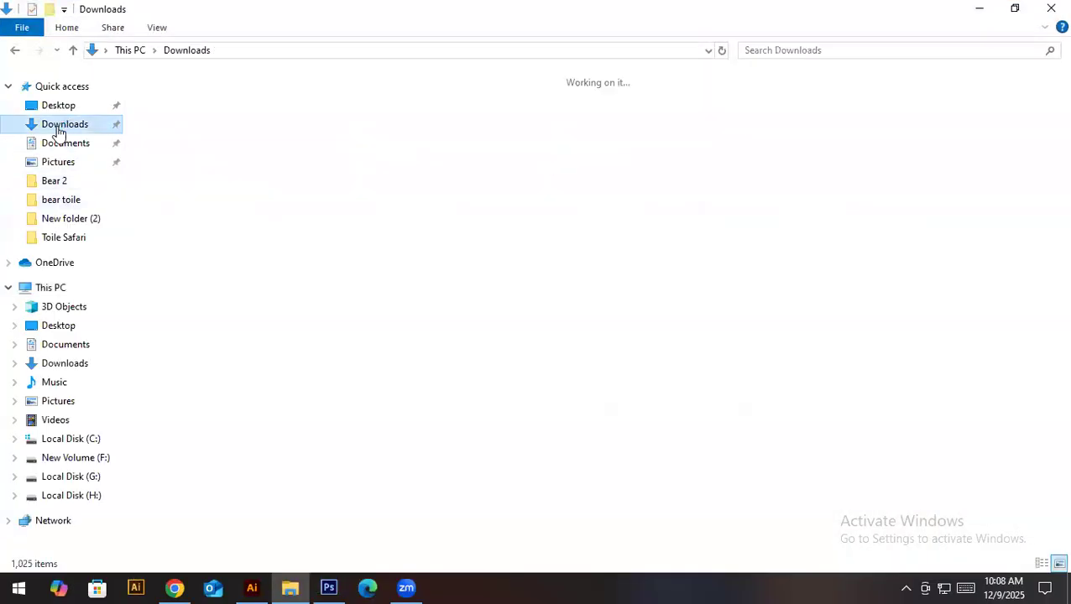
Open checkered-patterns-A1.webp from the Downloads folder with Paint
click(181, 126)
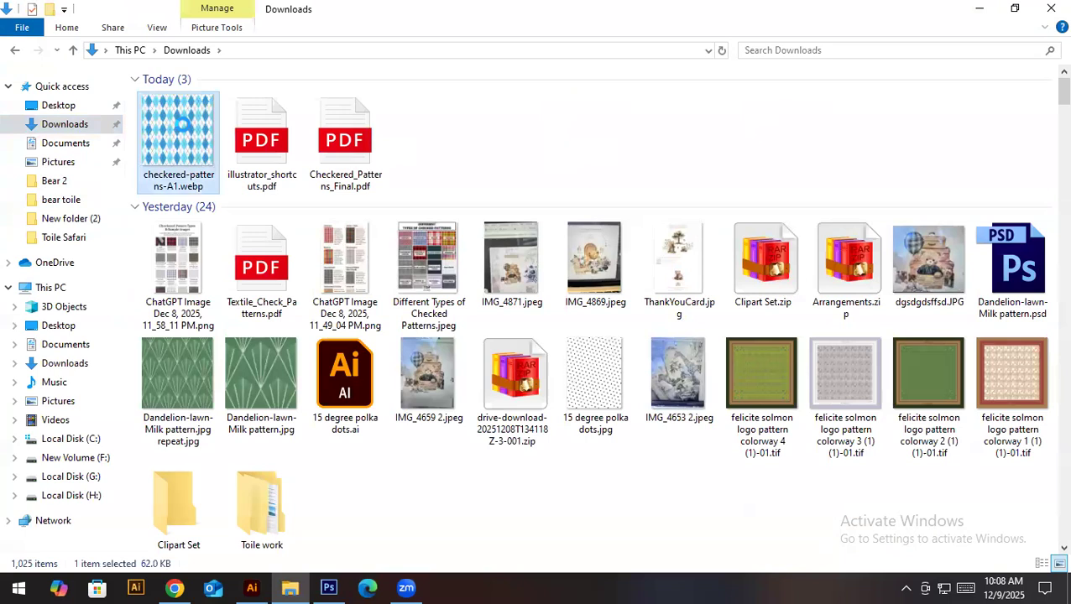
right_click(181, 126)
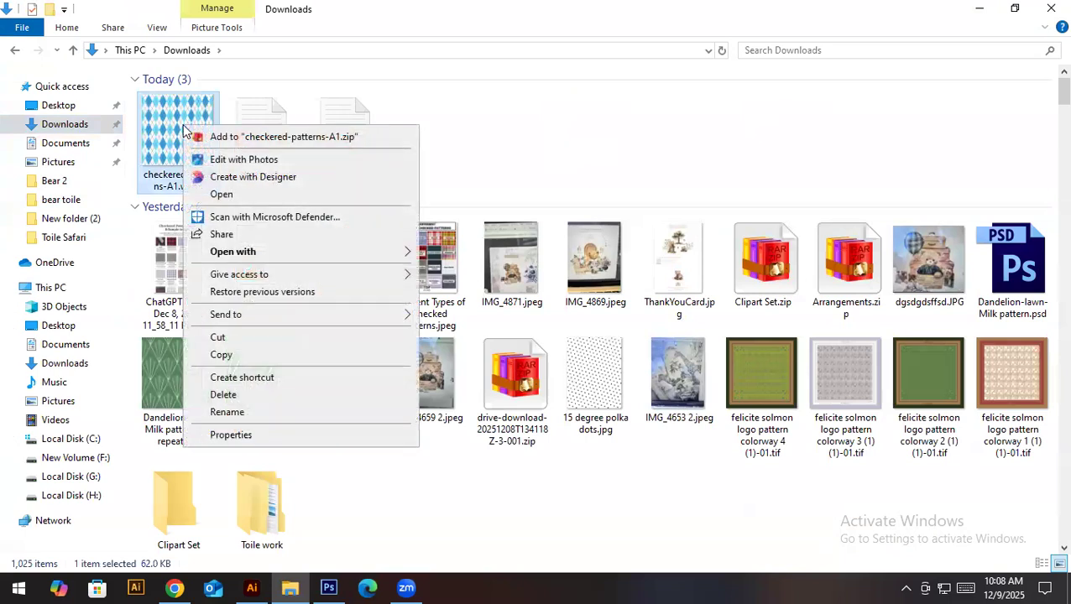
mouse_move(383, 252)
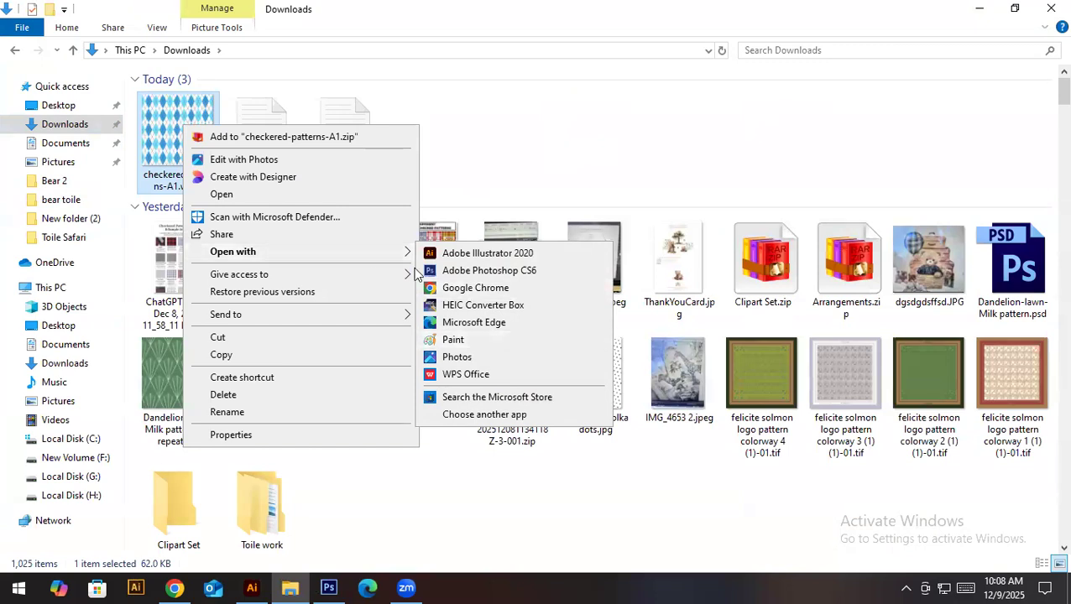
click(455, 340)
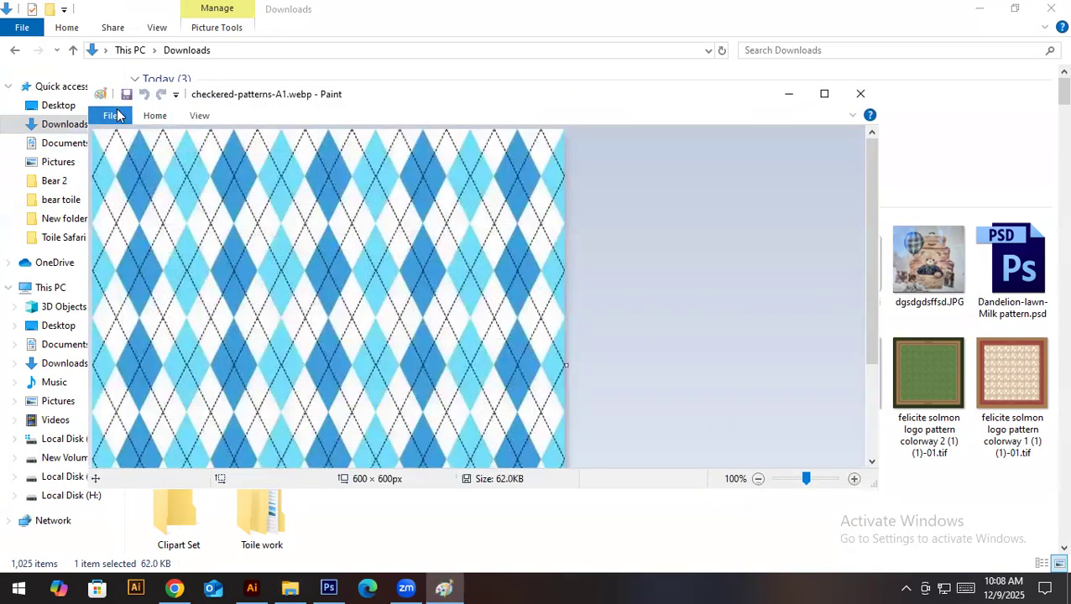
Save the argyle image as a JPEG named check 1 in the 3 Days workshop material folder and close Paint
click(116, 116)
click(151, 248)
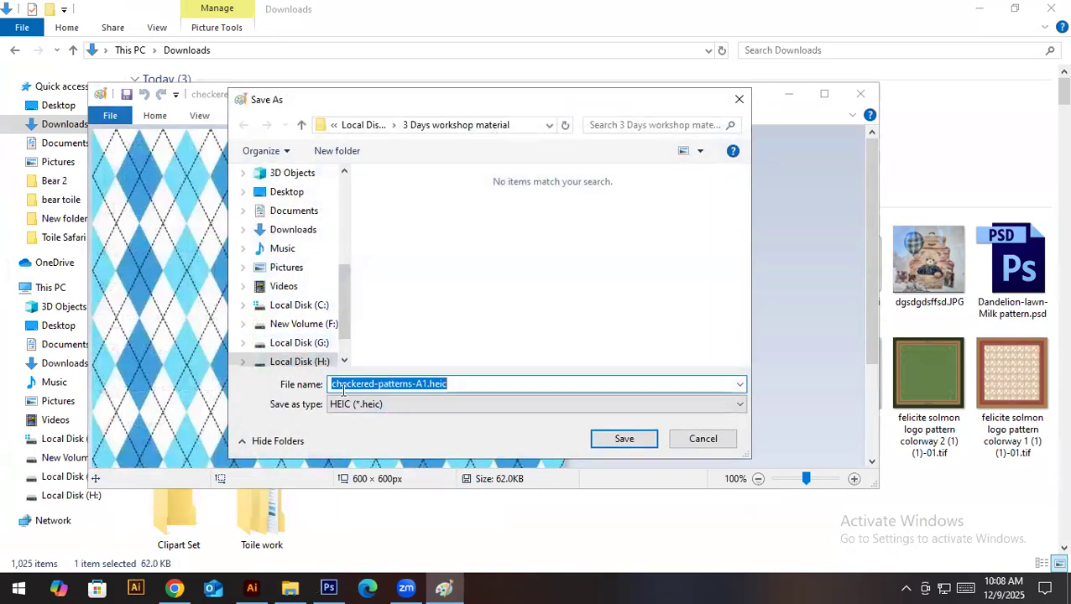
click(446, 405)
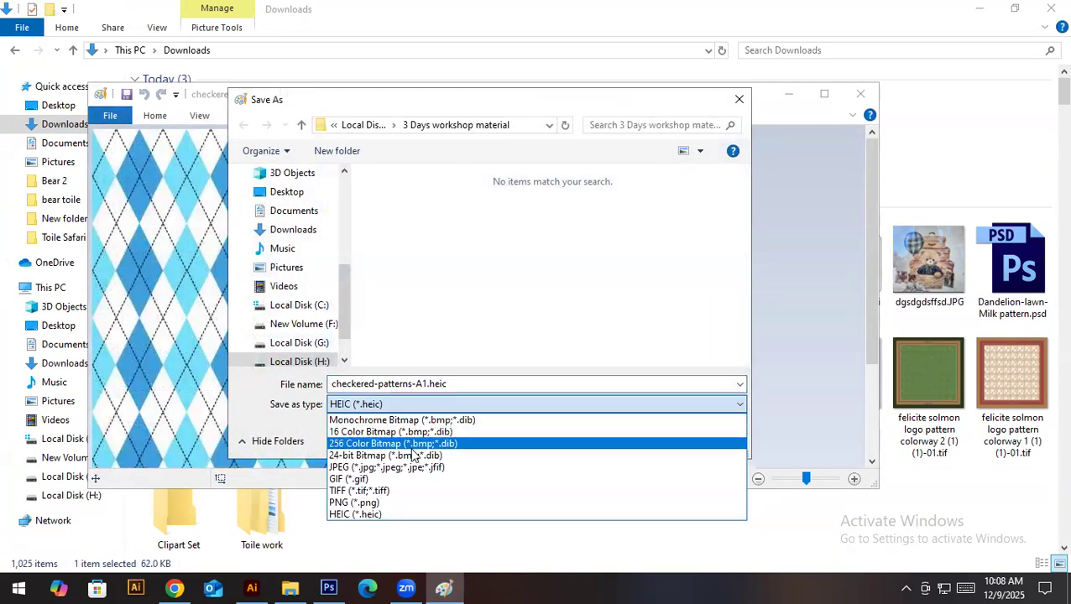
click(352, 470)
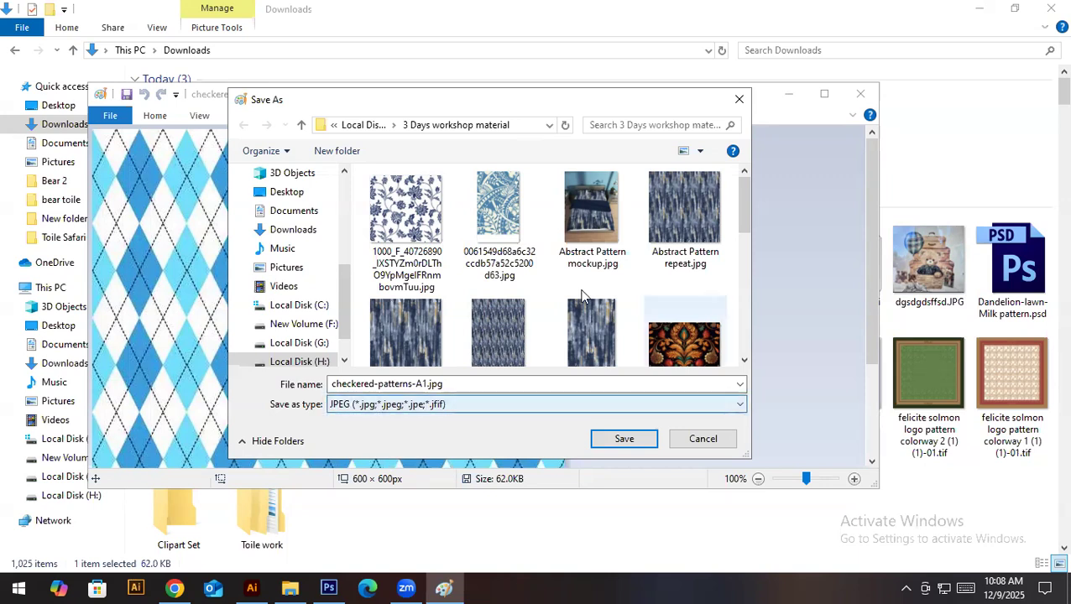
double_click(427, 384)
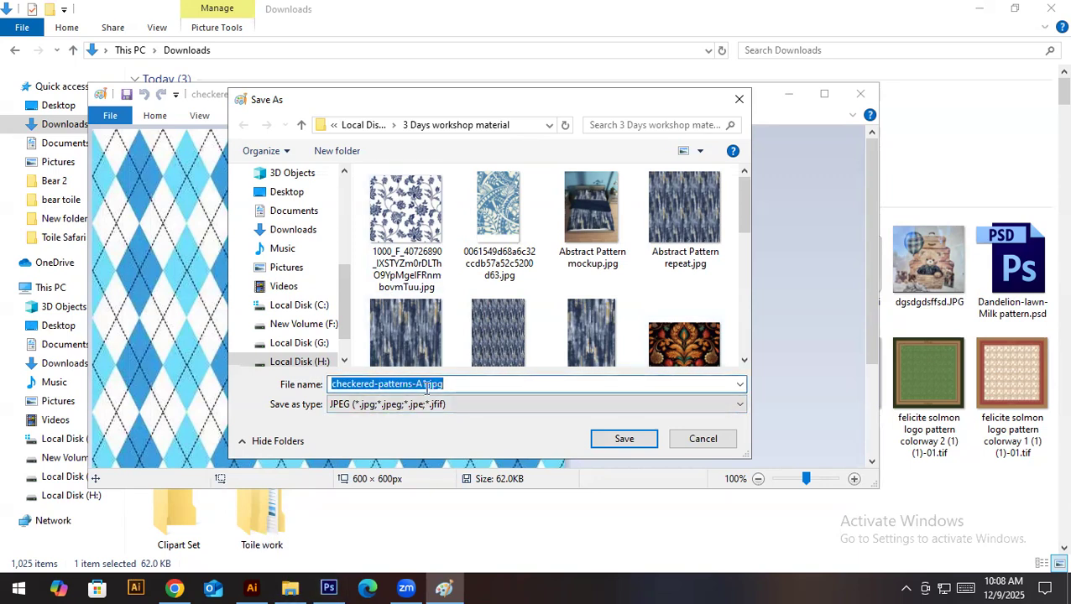
text(check 1)
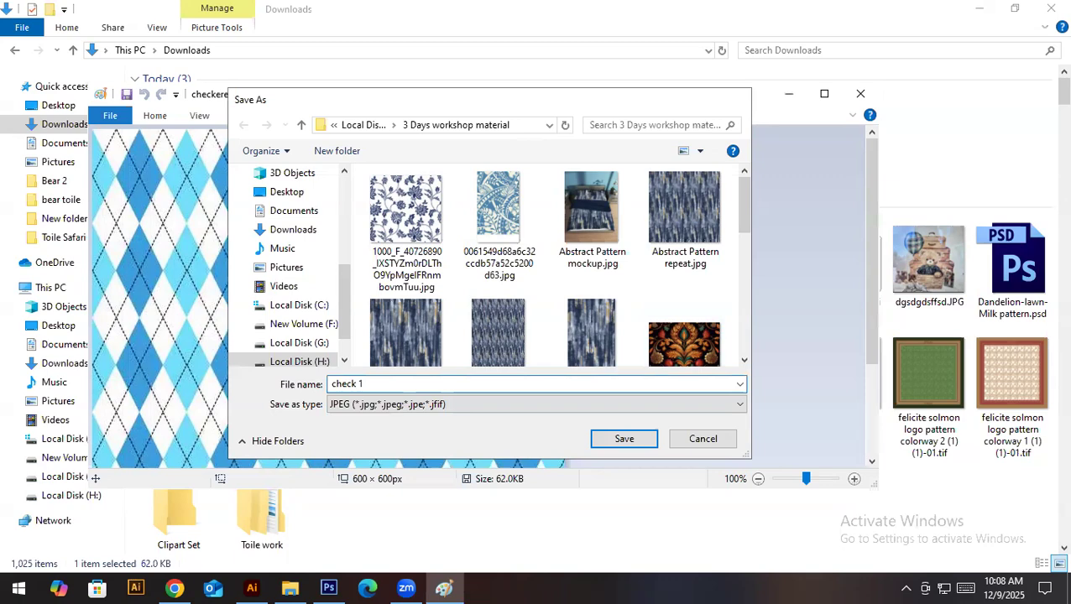
key(Return)
click(533, 328)
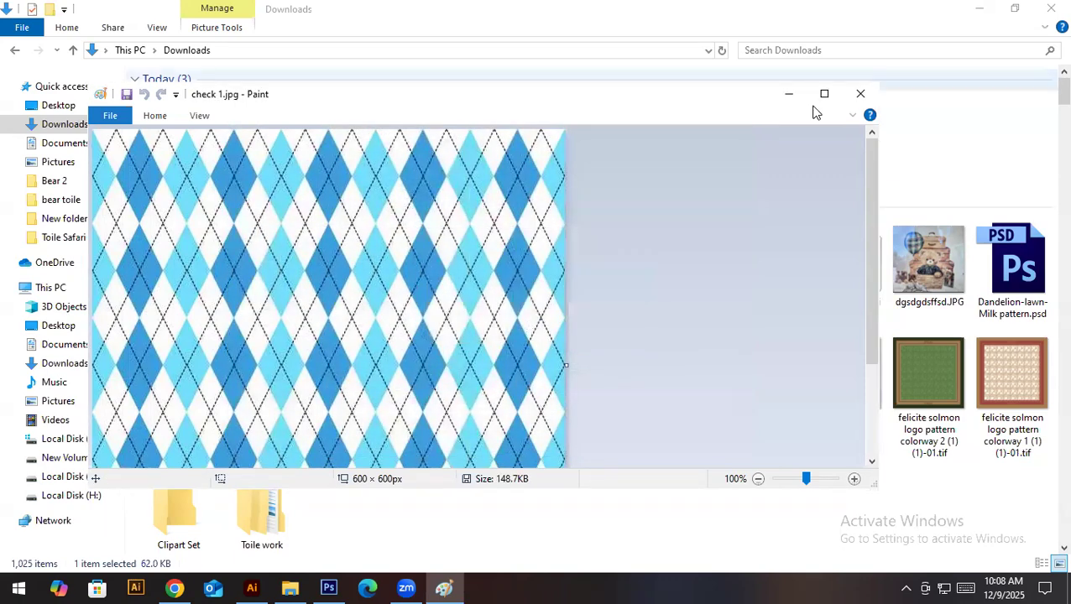
click(860, 93)
Refresh the Downloads folder and reopen checkered-patterns-A1.webp with Paint
right_click(433, 159)
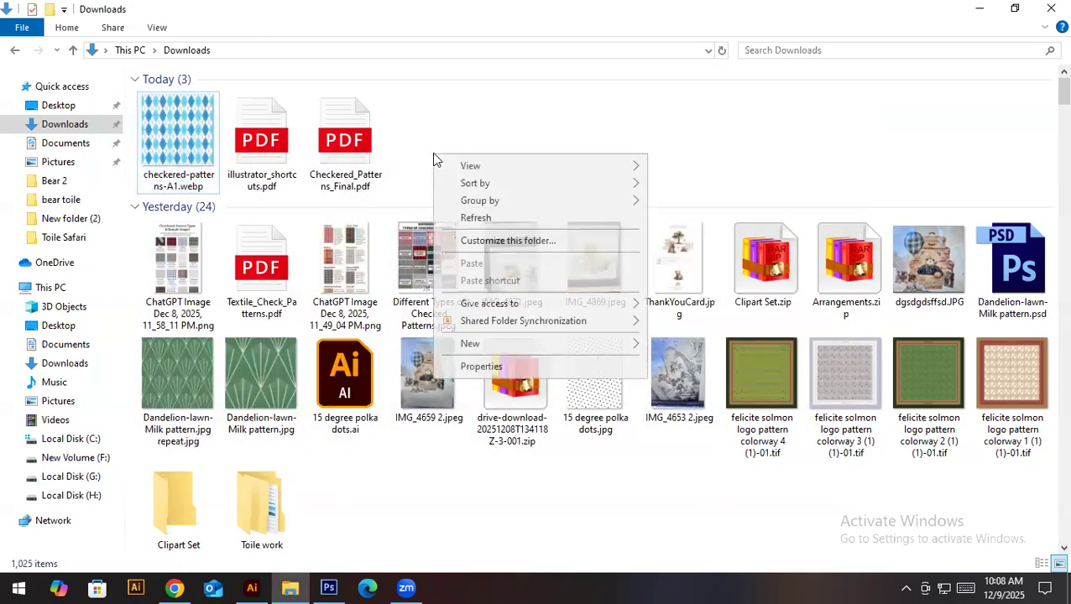
click(468, 217)
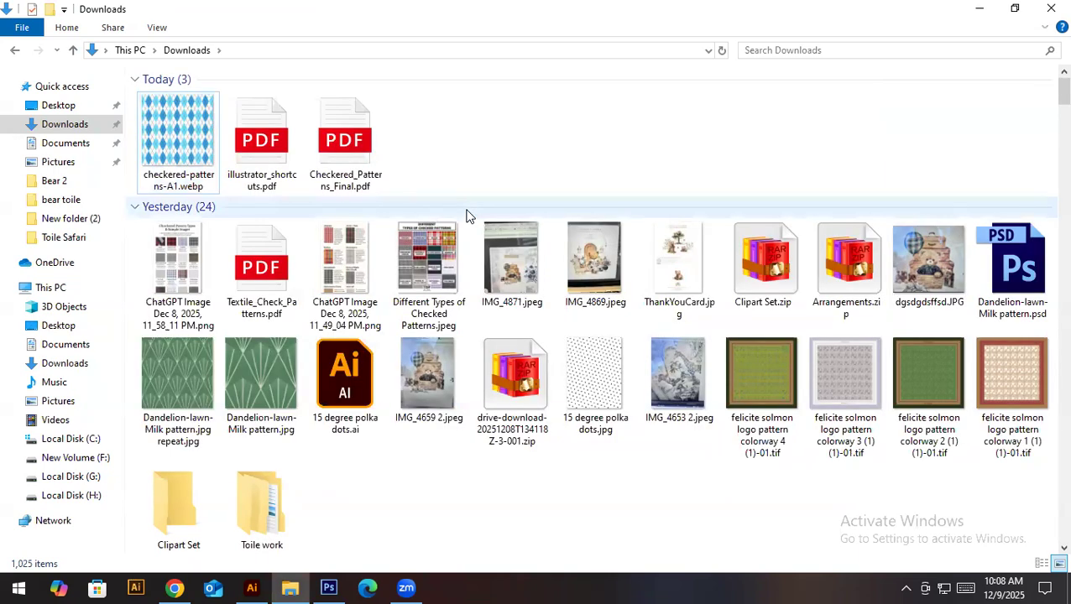
click(181, 136)
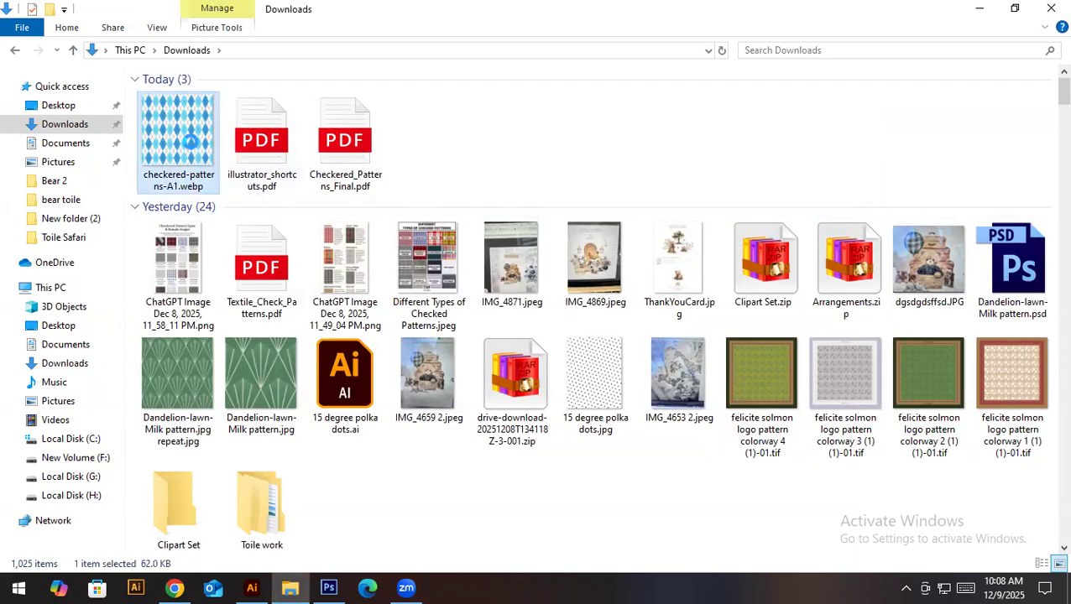
right_click(190, 143)
click(67, 143)
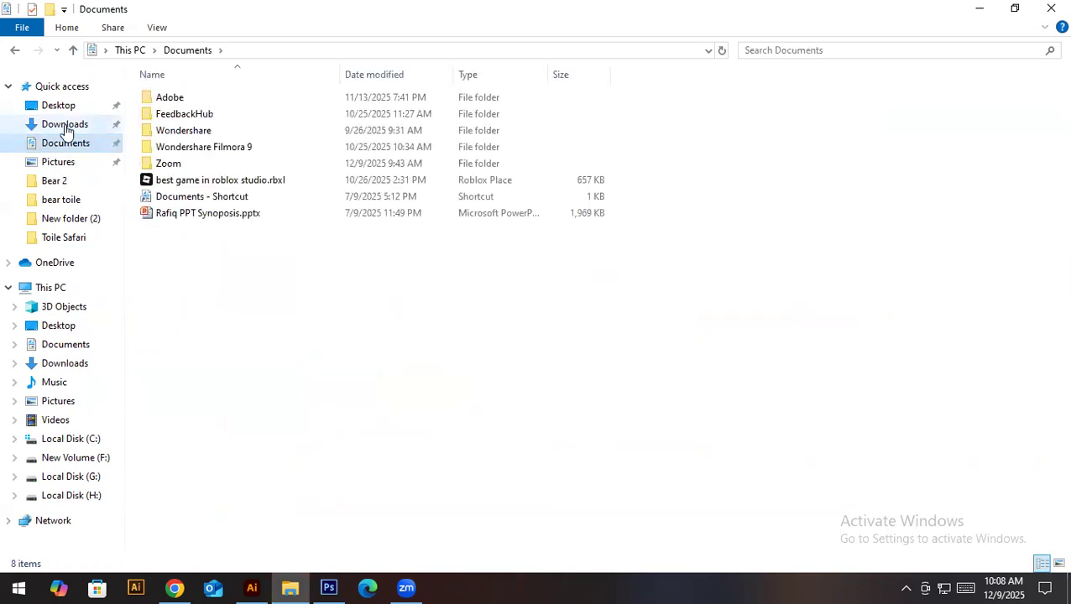
click(66, 124)
click(170, 149)
right_click(165, 147)
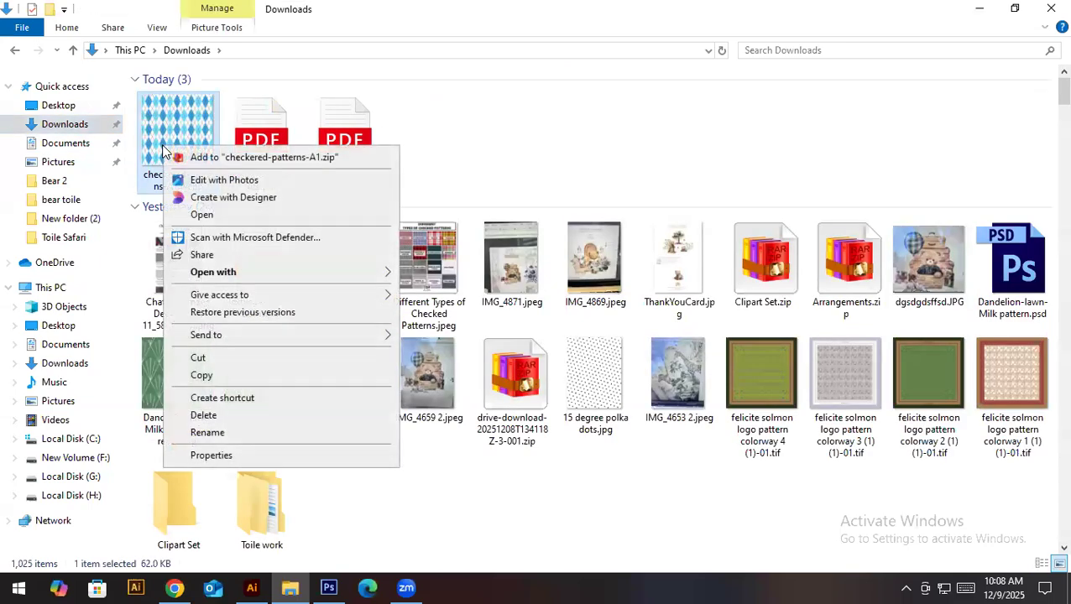
mouse_move(375, 272)
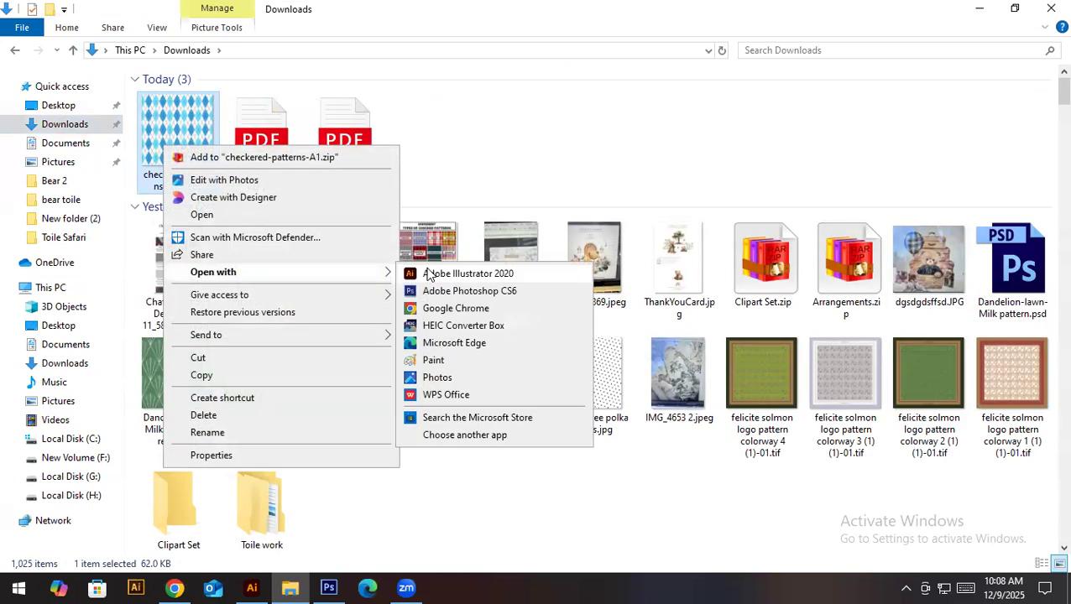
click(433, 360)
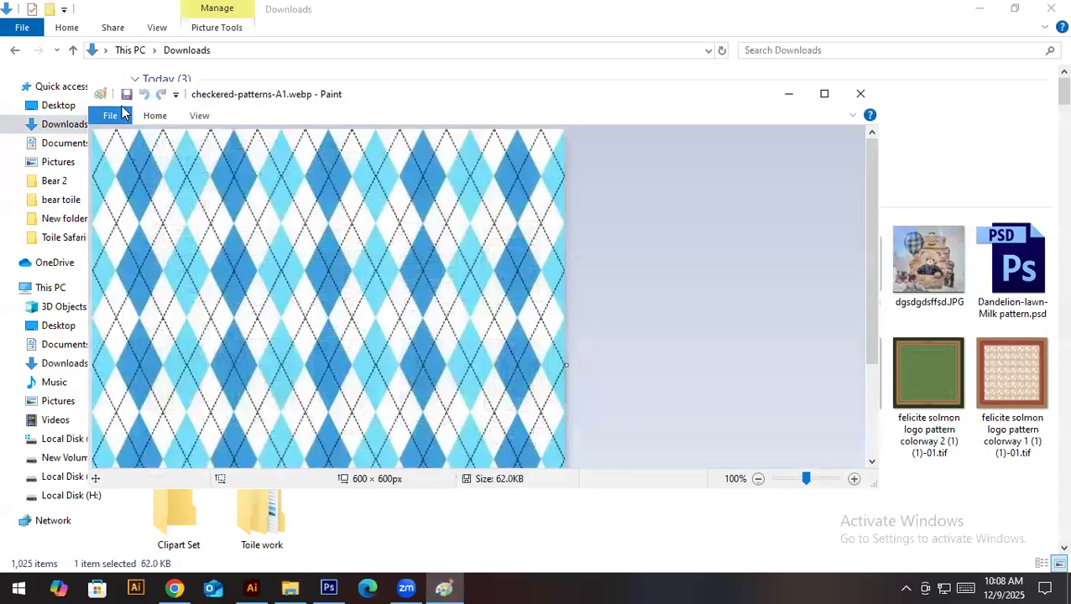
Save the argyle image as a JPEG named check 1 in the Downloads folder and close Paint
click(117, 121)
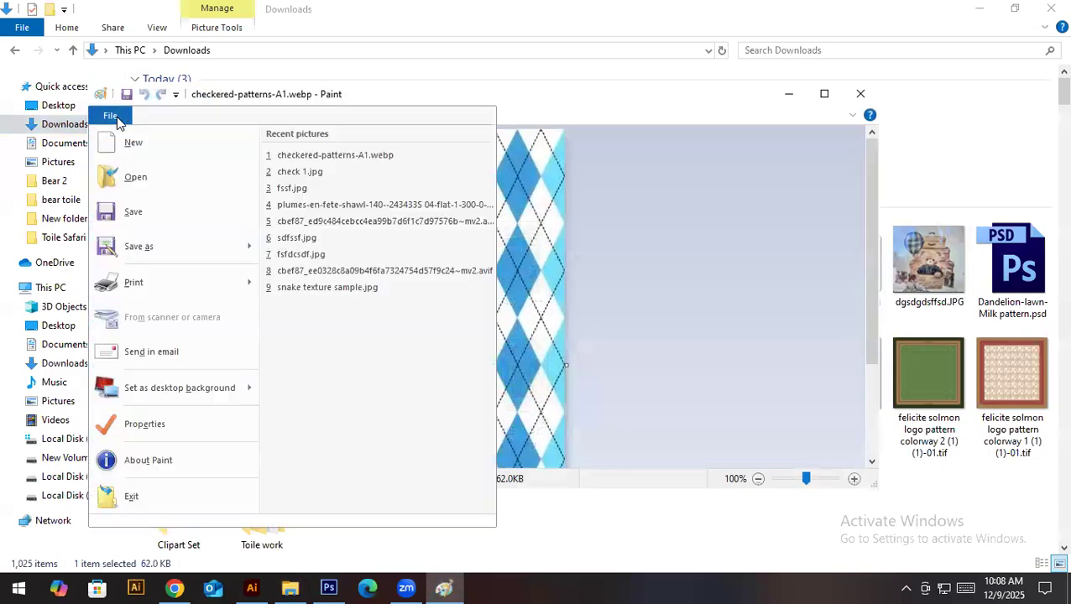
click(142, 244)
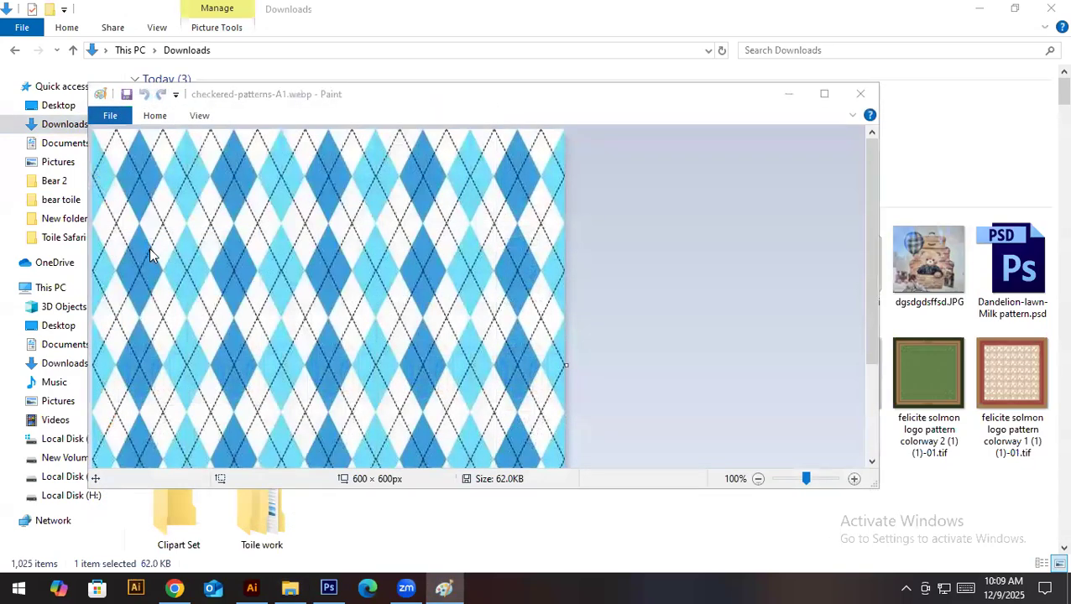
click(458, 405)
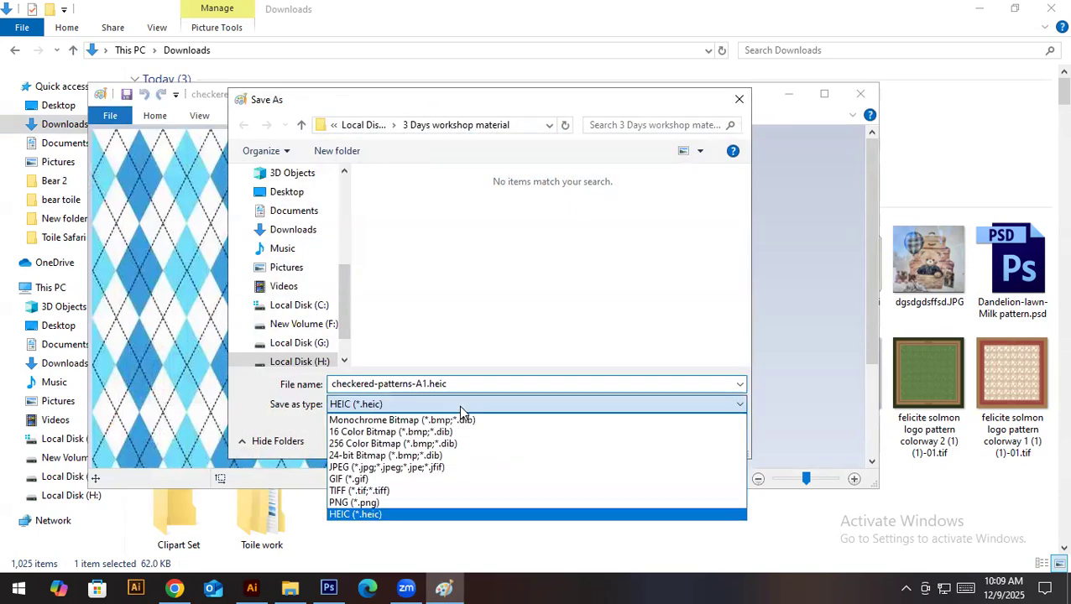
click(444, 464)
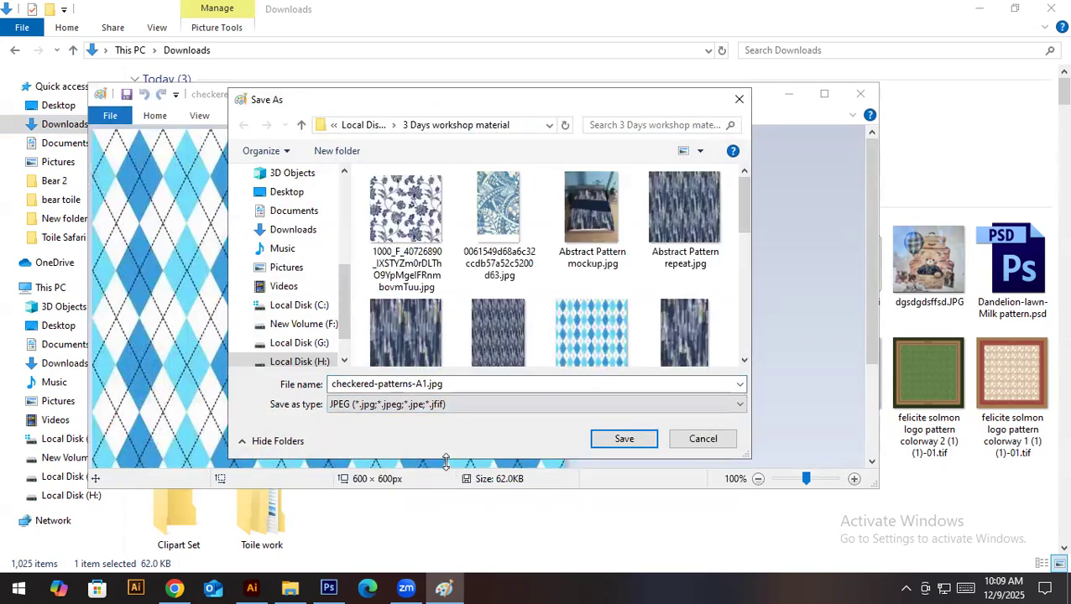
scroll(302, 243, up, 4)
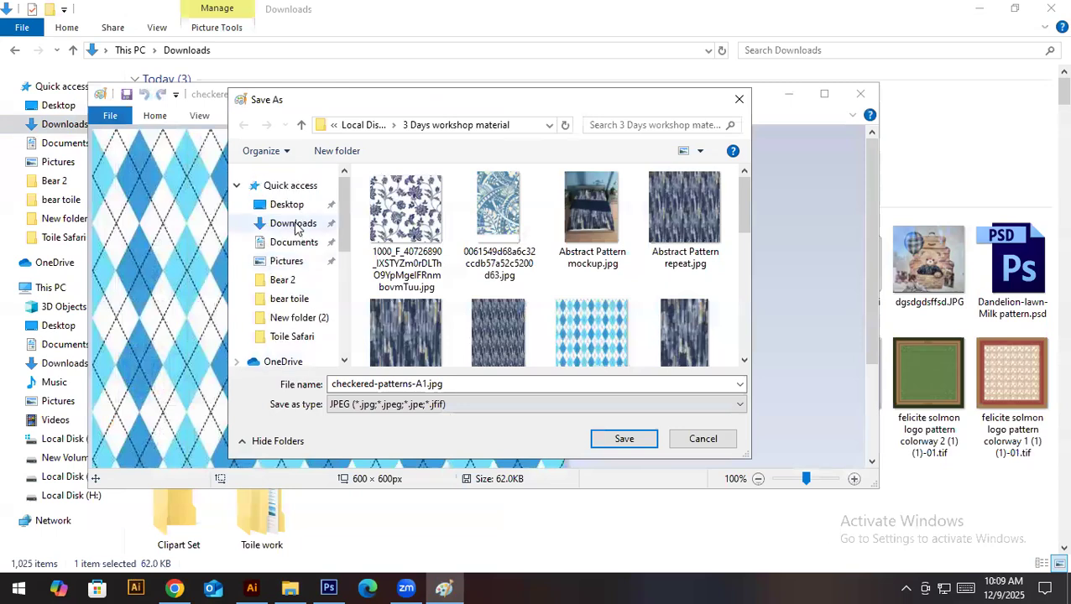
click(294, 223)
double_click(429, 383)
text(check 1)
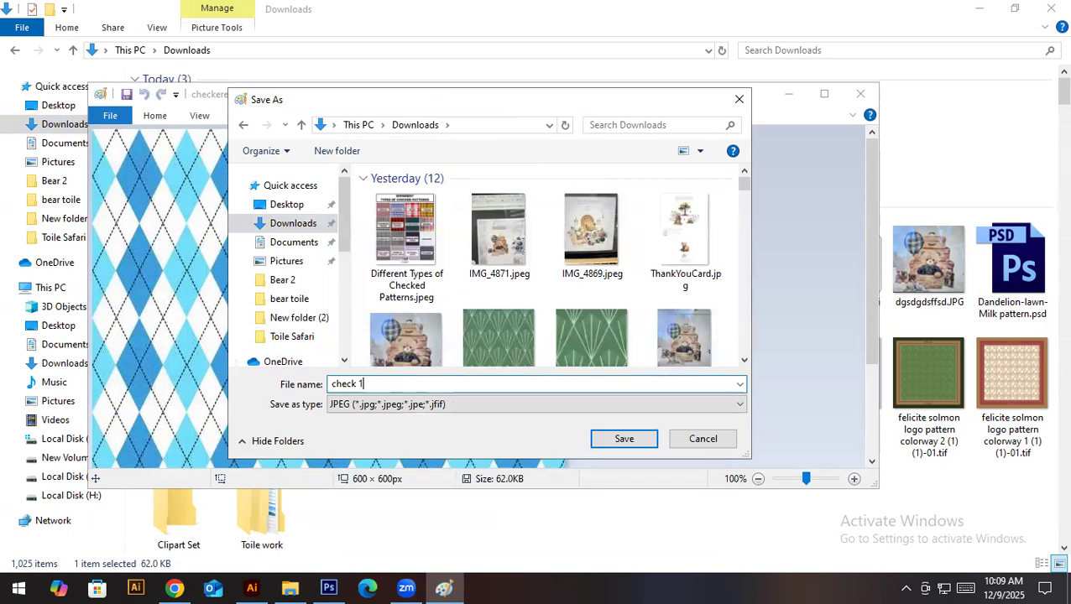
click(624, 438)
click(537, 327)
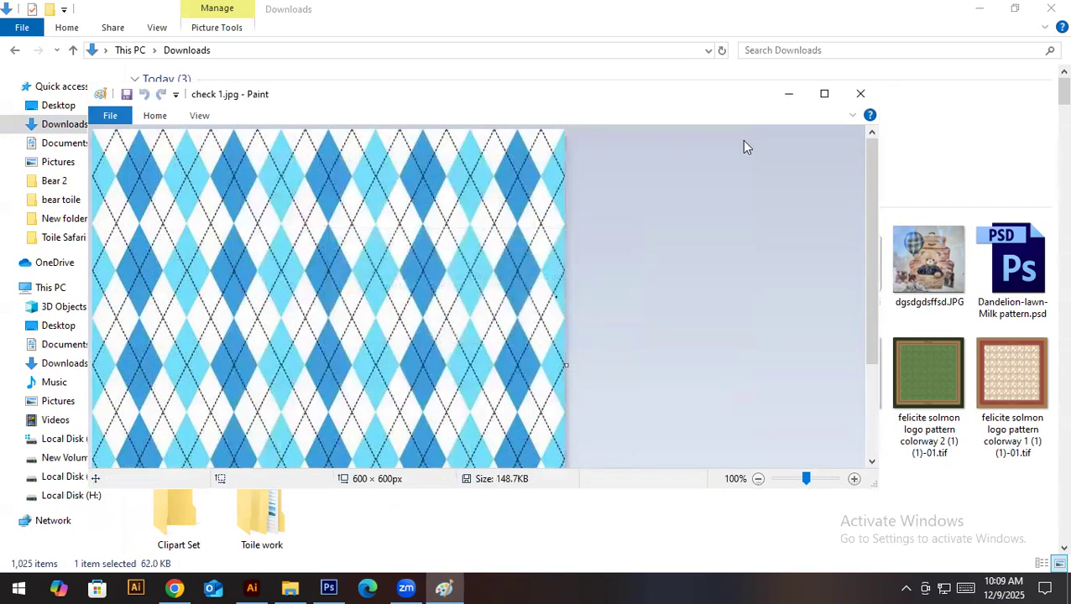
click(859, 94)
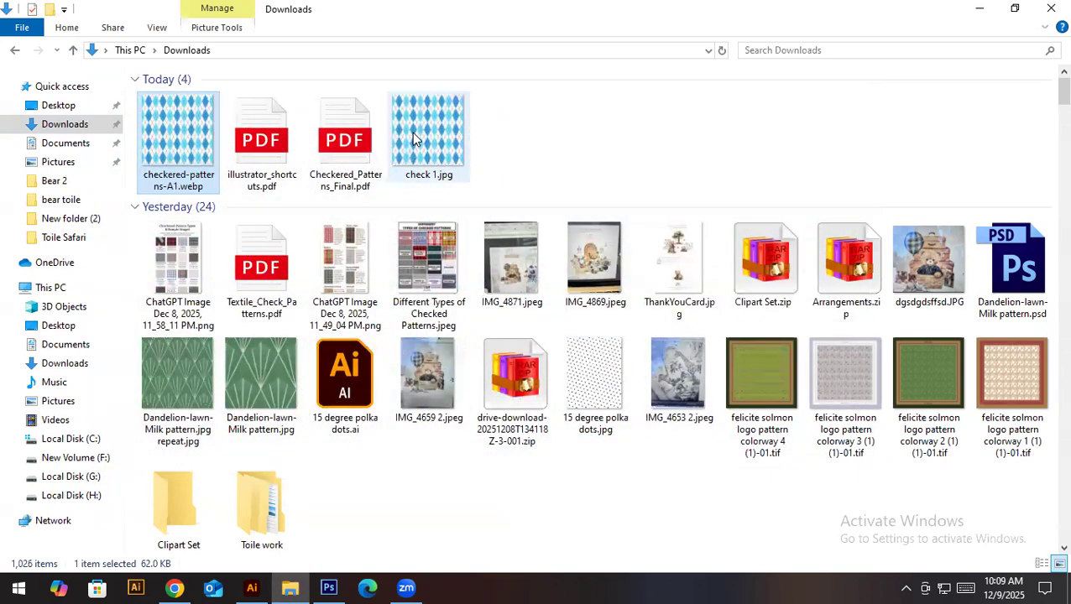
Switch to Illustrator, place check 1.jpg from the Downloads folder beside the white shapes, and delete the placed image
click(413, 136)
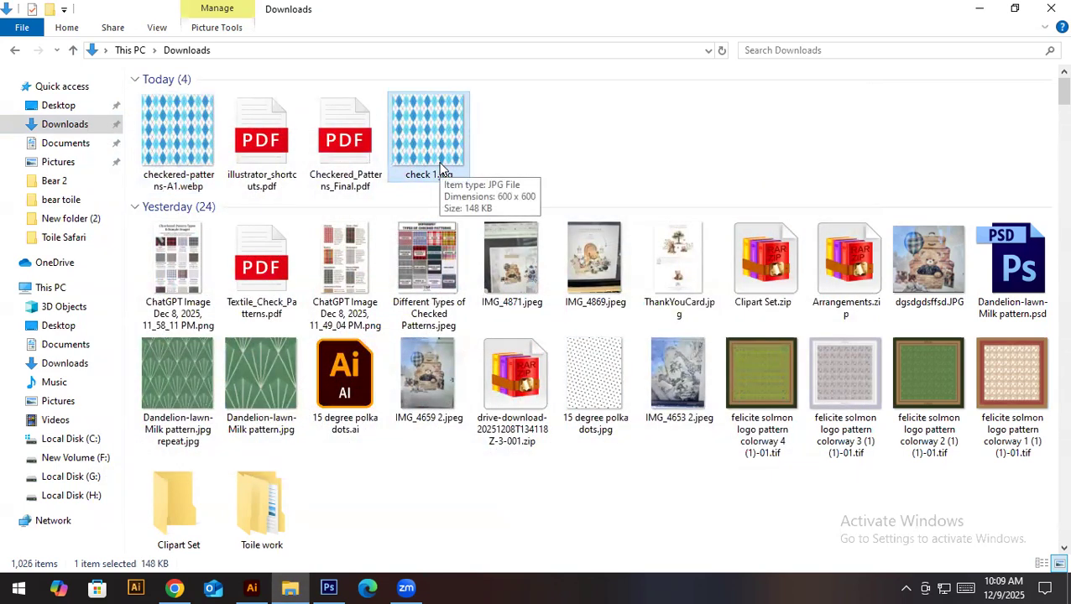
click(251, 588)
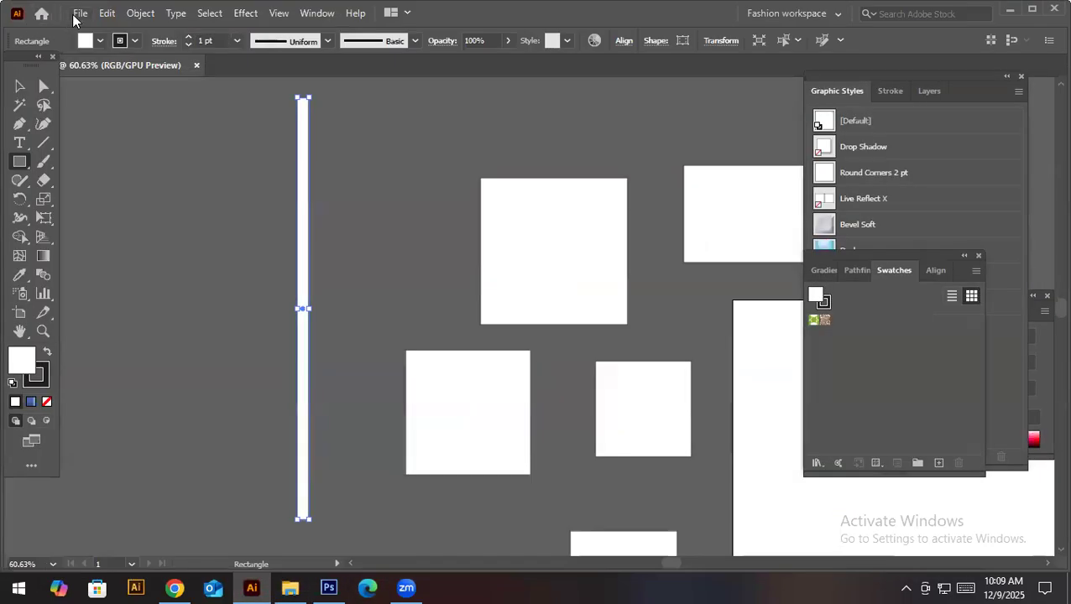
click(79, 14)
click(120, 293)
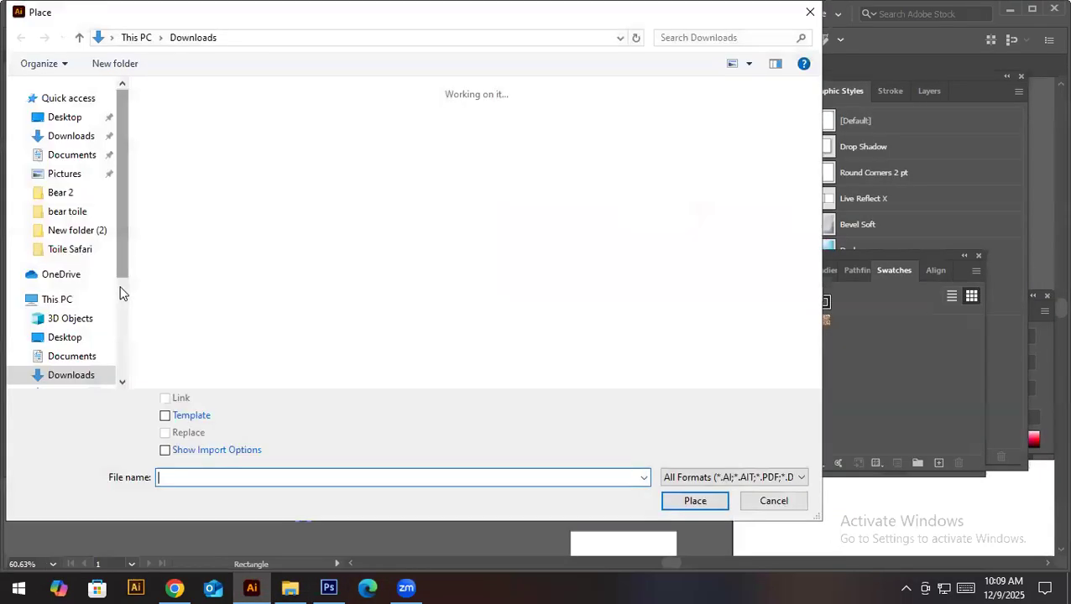
click(183, 143)
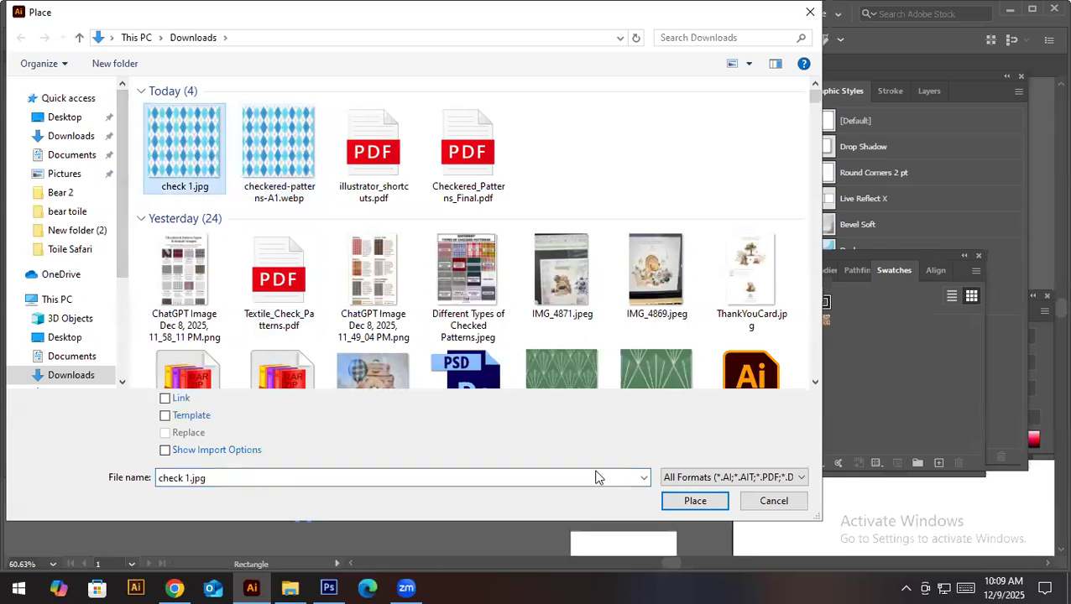
click(695, 501)
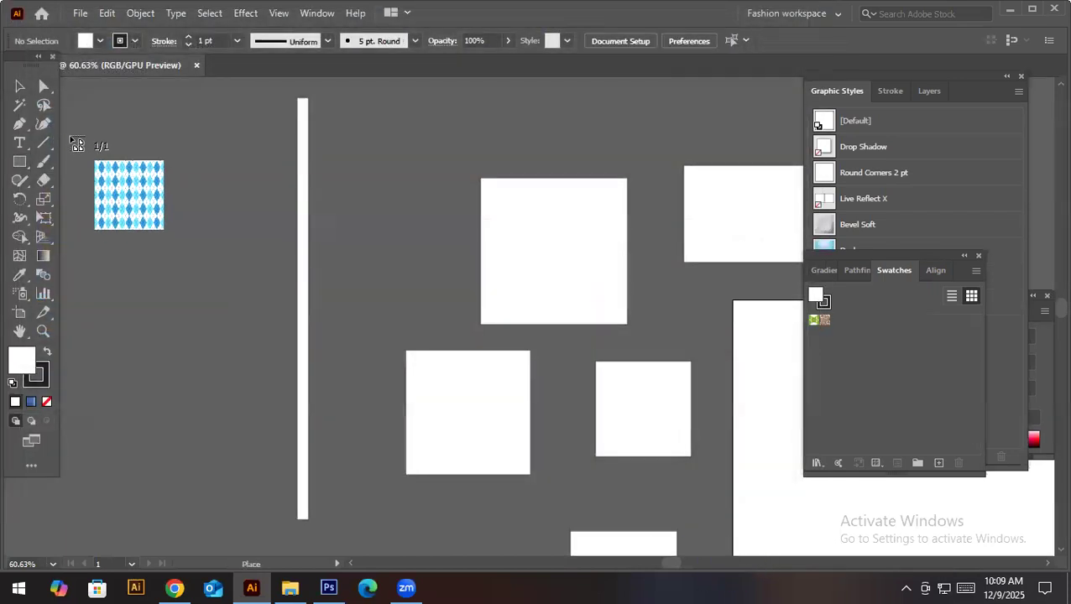
click(70, 136)
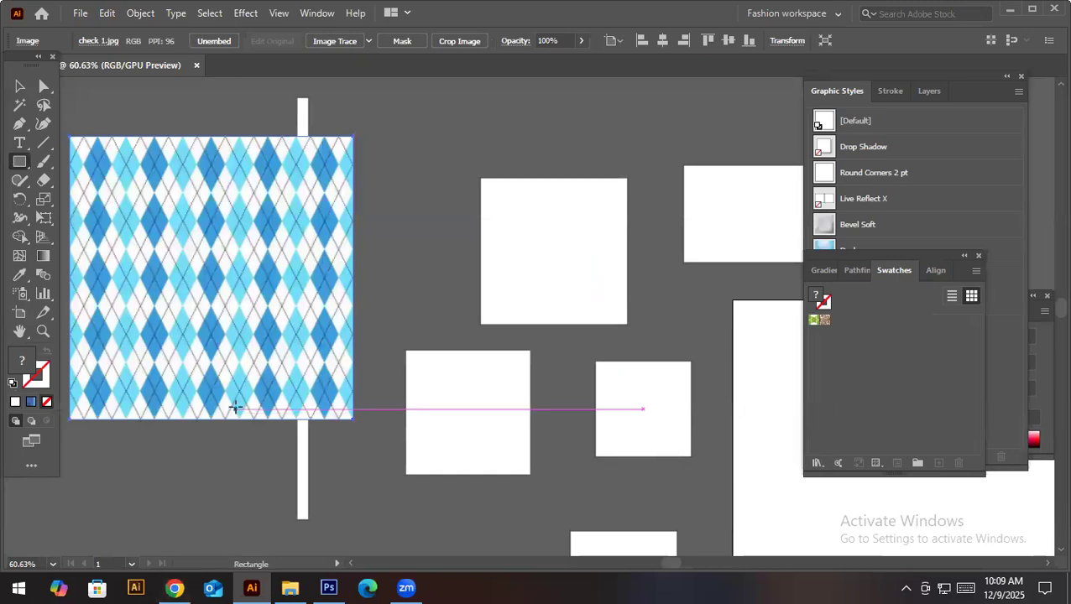
key(Delete)
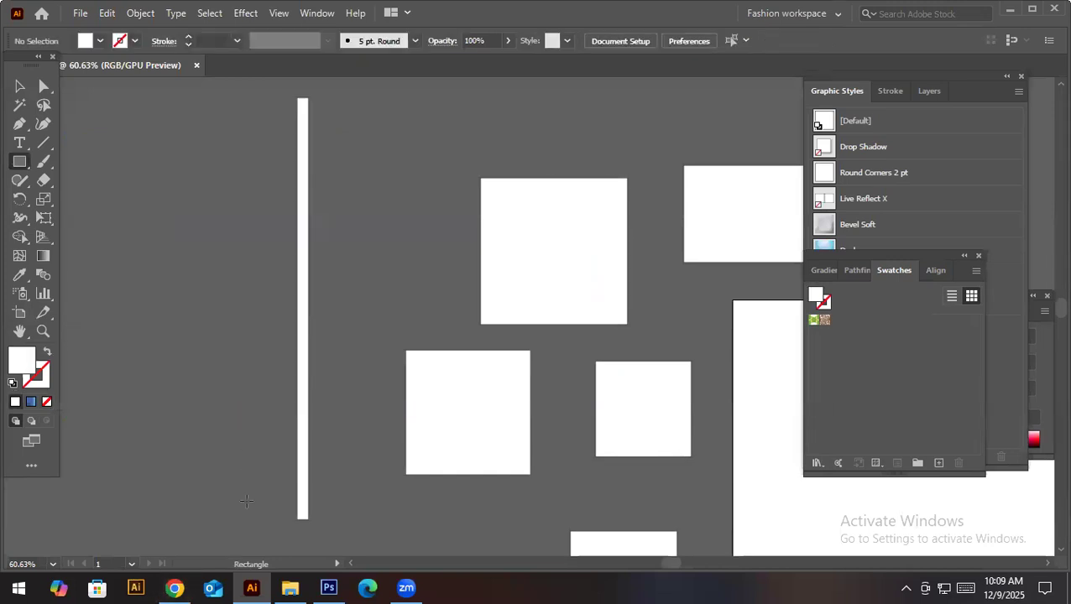
Bring check 1.jpg straight from the Downloads folder in File Explorer into the Illustrator document as a linked image over the tall thin rectangle
click(290, 587)
drag(437, 151, 420, 174)
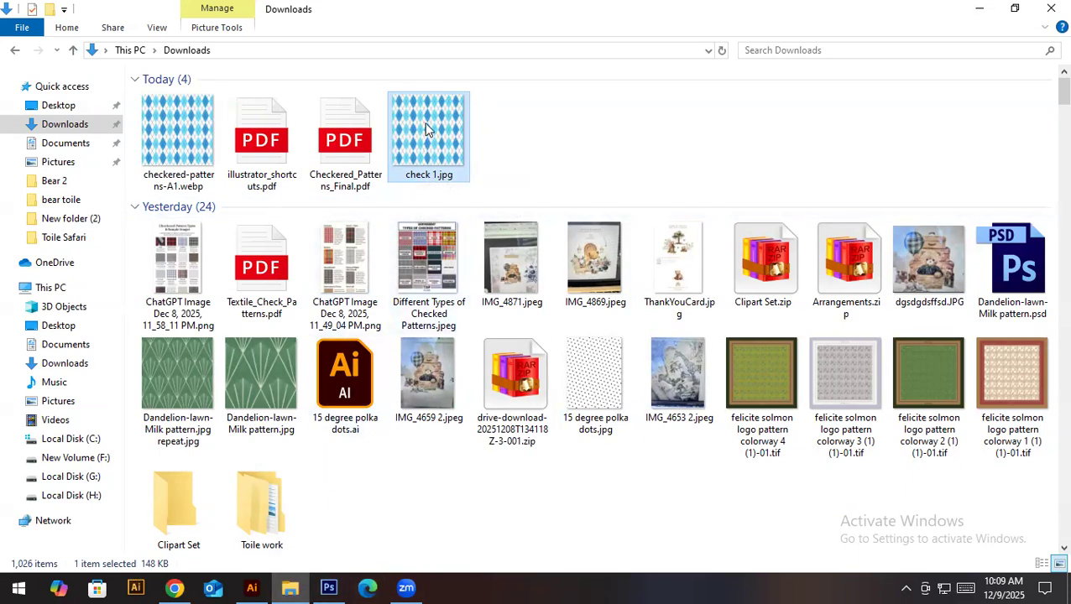
drag(427, 129, 164, 249)
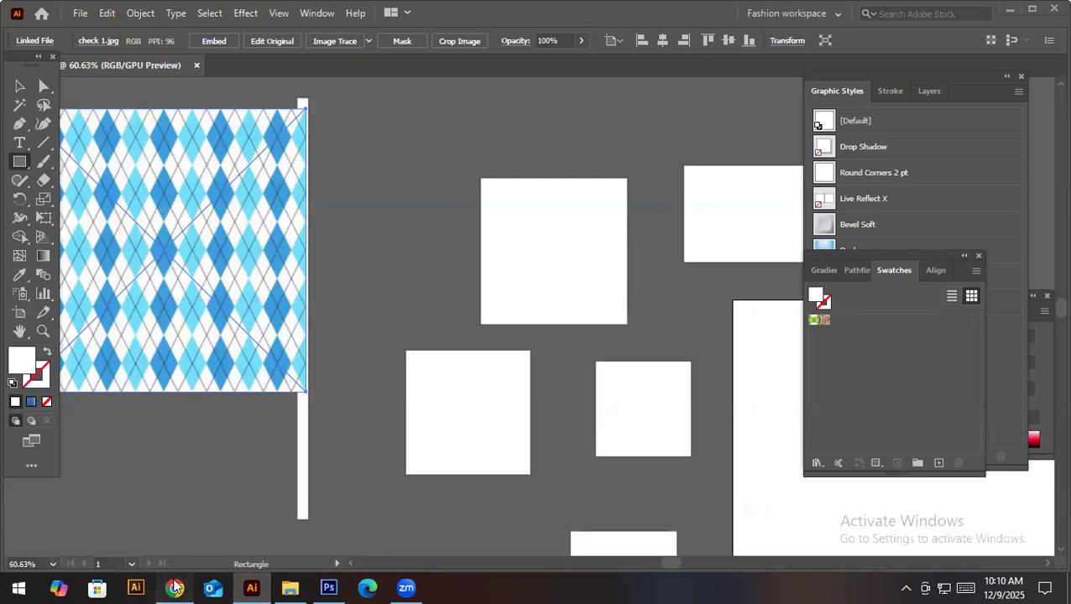
Switch to the argyle image in Chrome, open Snipping Tool, and capture a new snip of the whole pattern
click(174, 587)
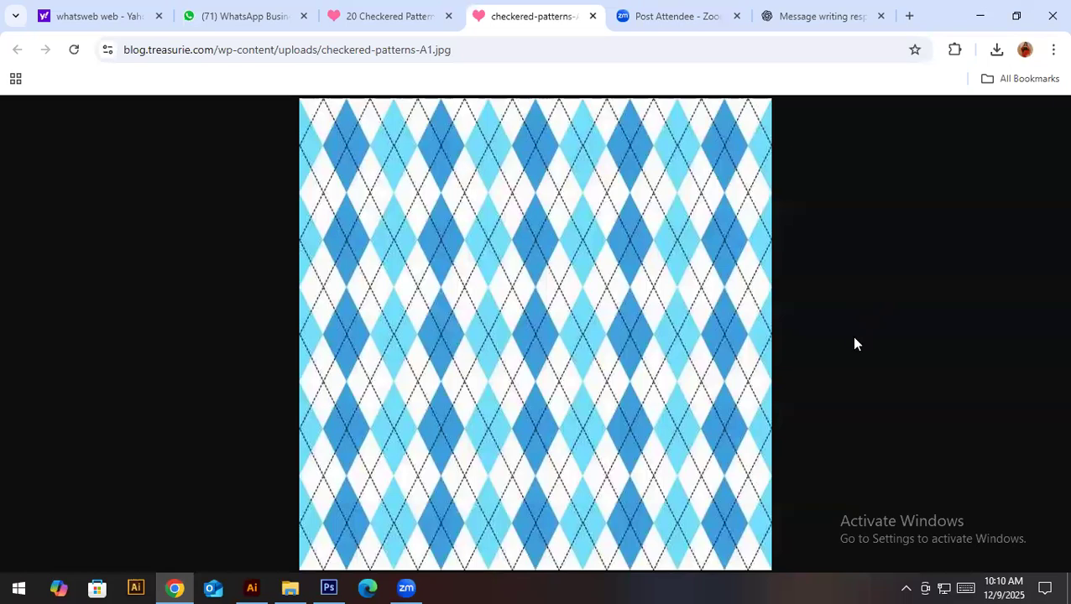
key(super)
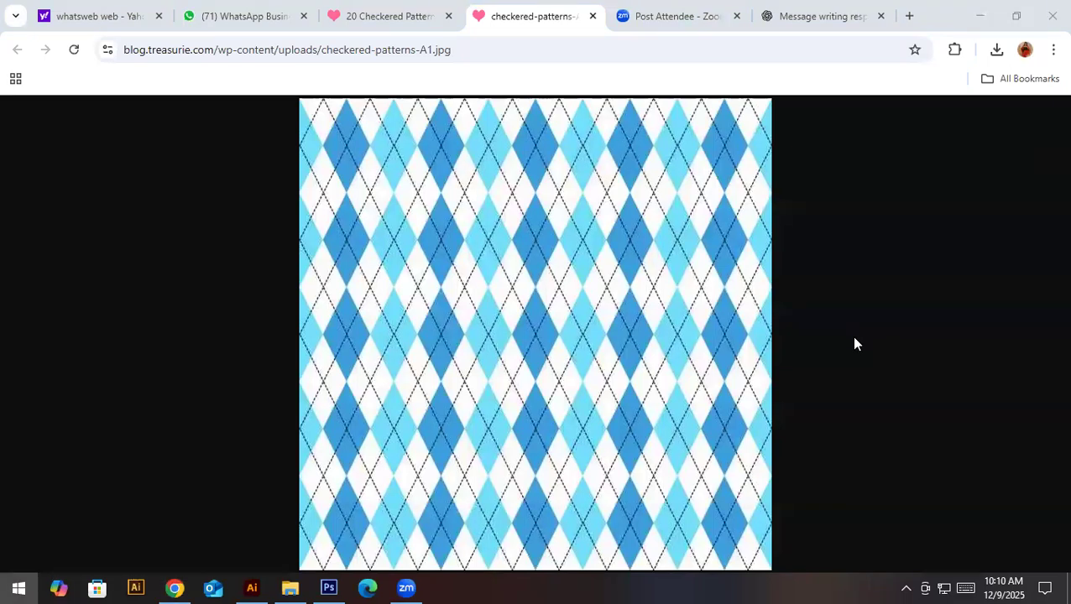
text(sni)
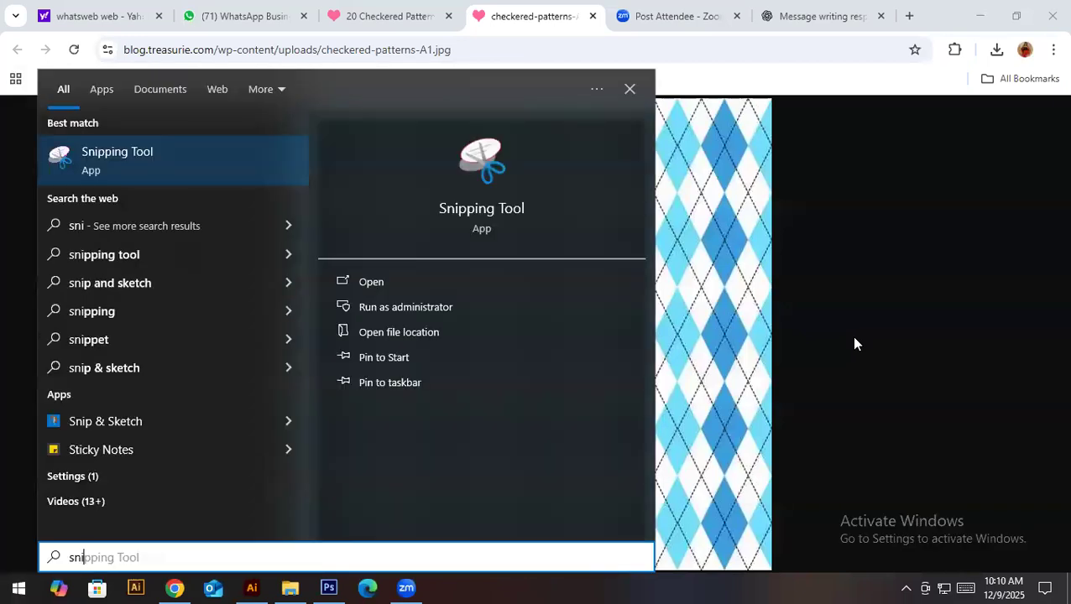
click(230, 180)
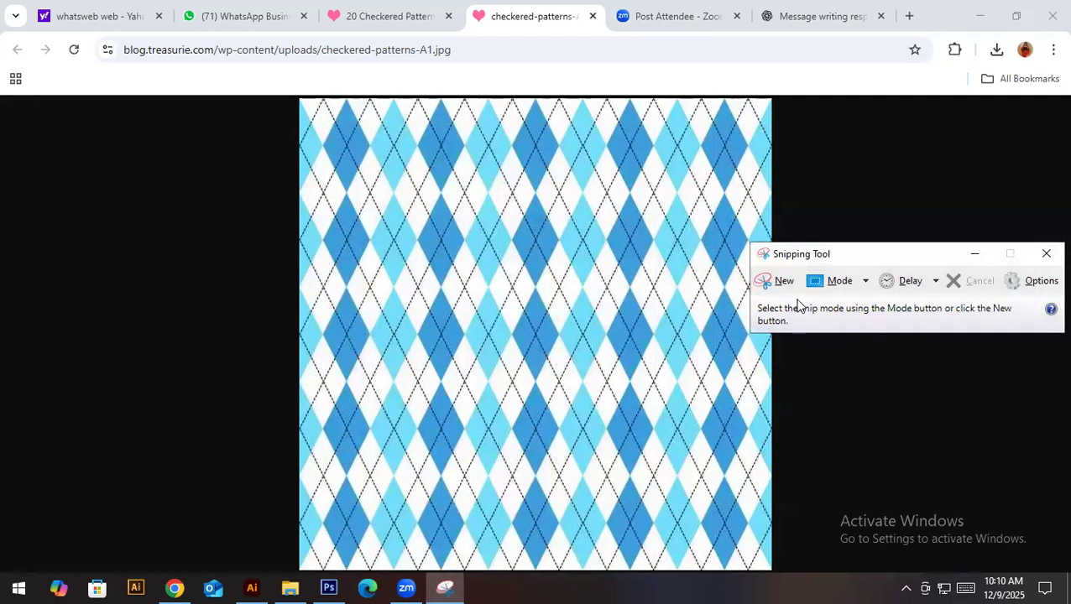
click(778, 282)
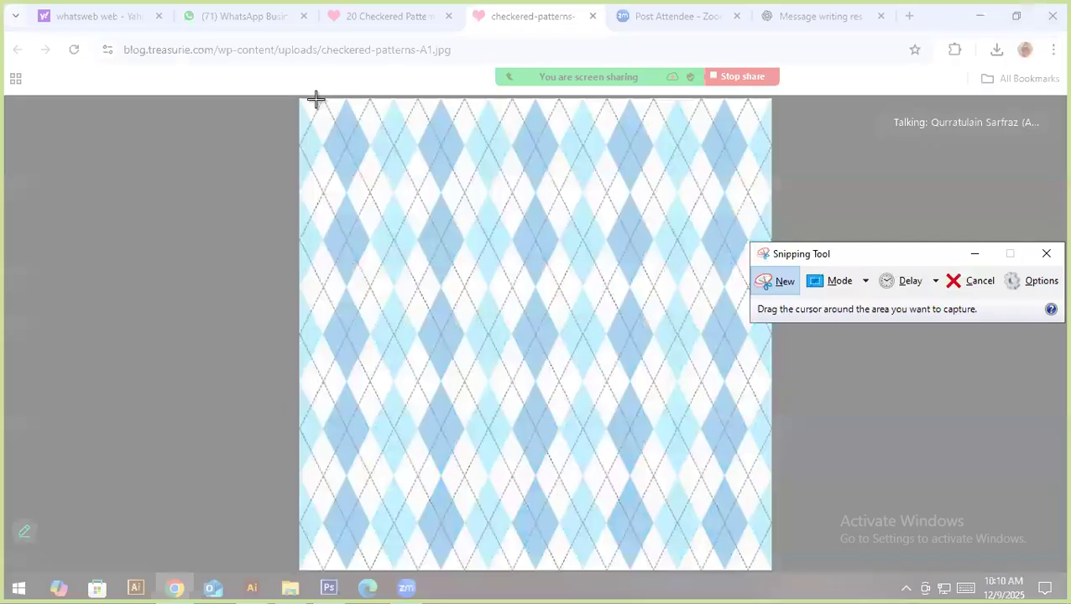
drag(299, 98, 770, 574)
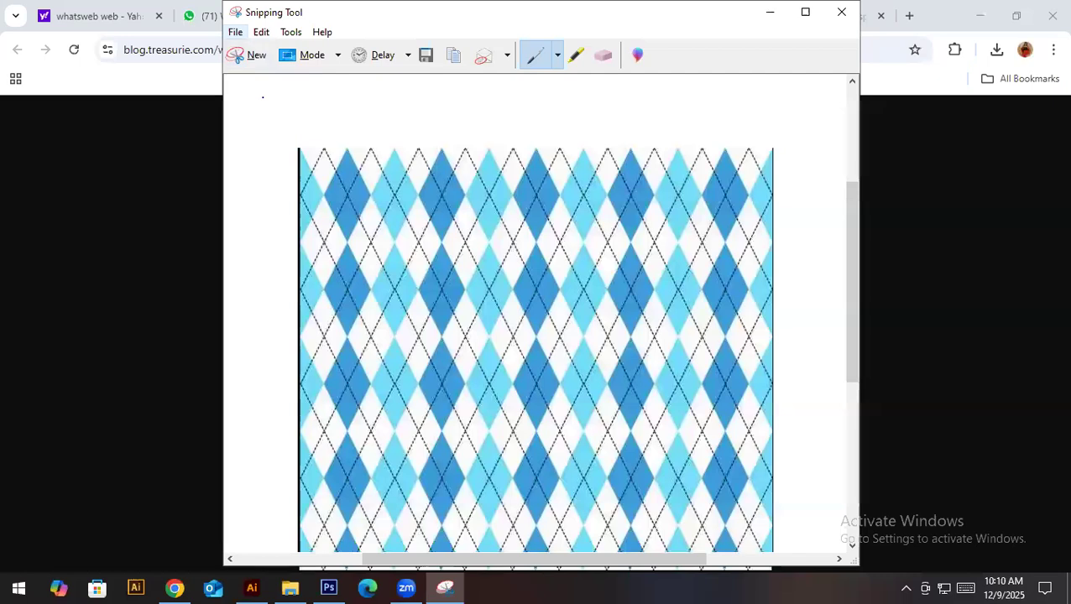
Save the snip as a JPEG named check 1 variation 2 in the Downloads folder and close Snipping Tool
click(235, 32)
click(264, 72)
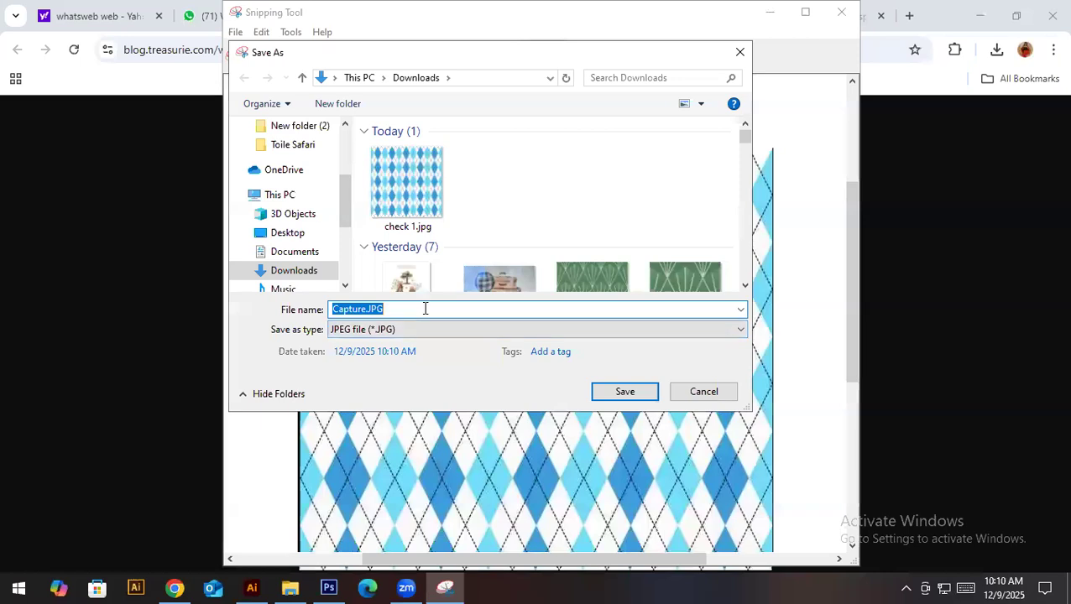
text(check)
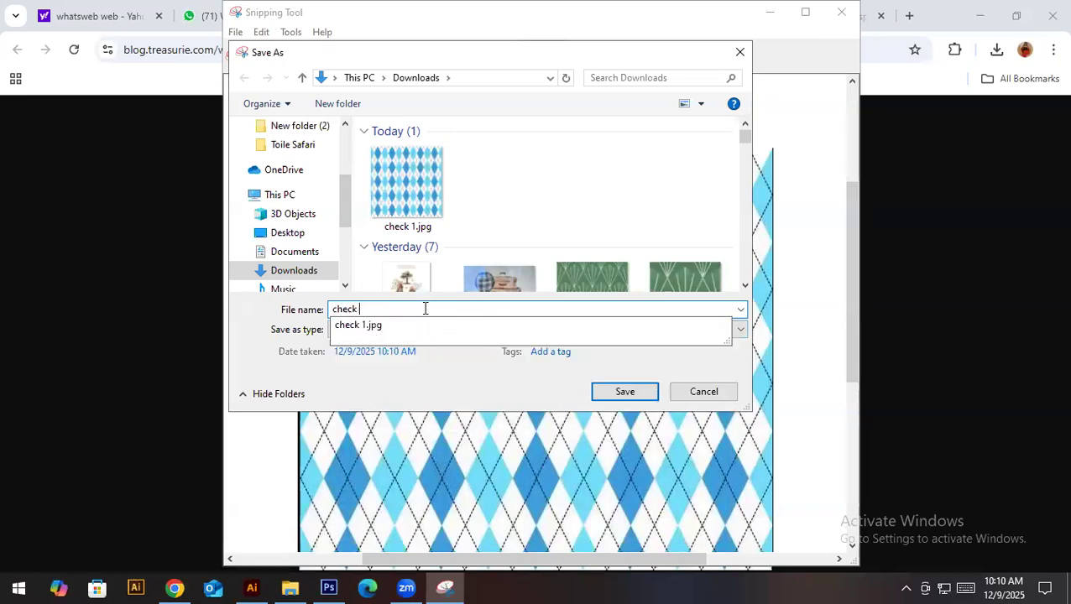
text(variation 2)
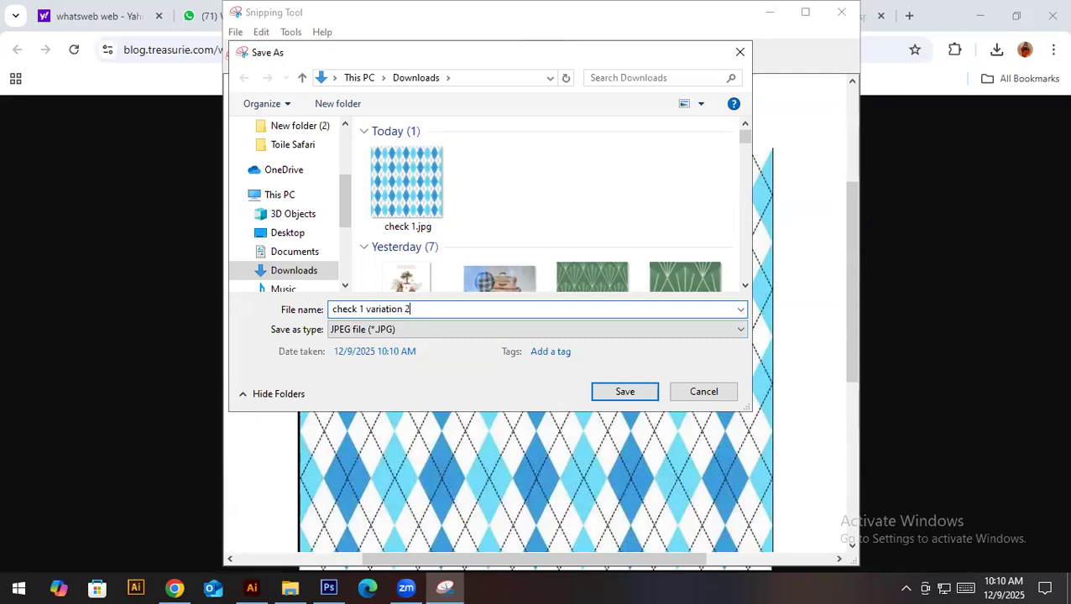
key(Return)
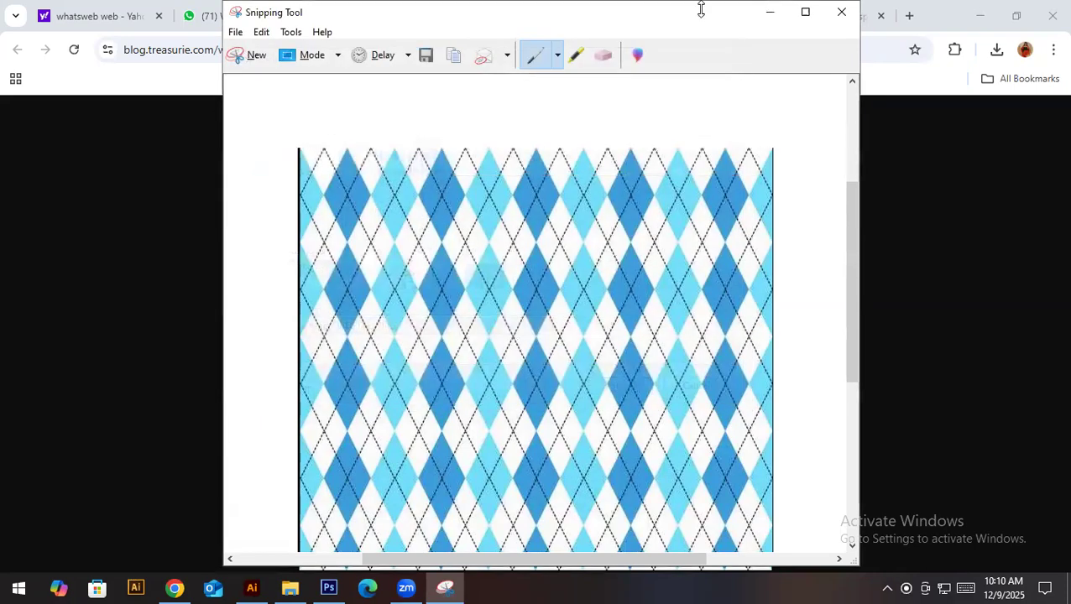
click(842, 12)
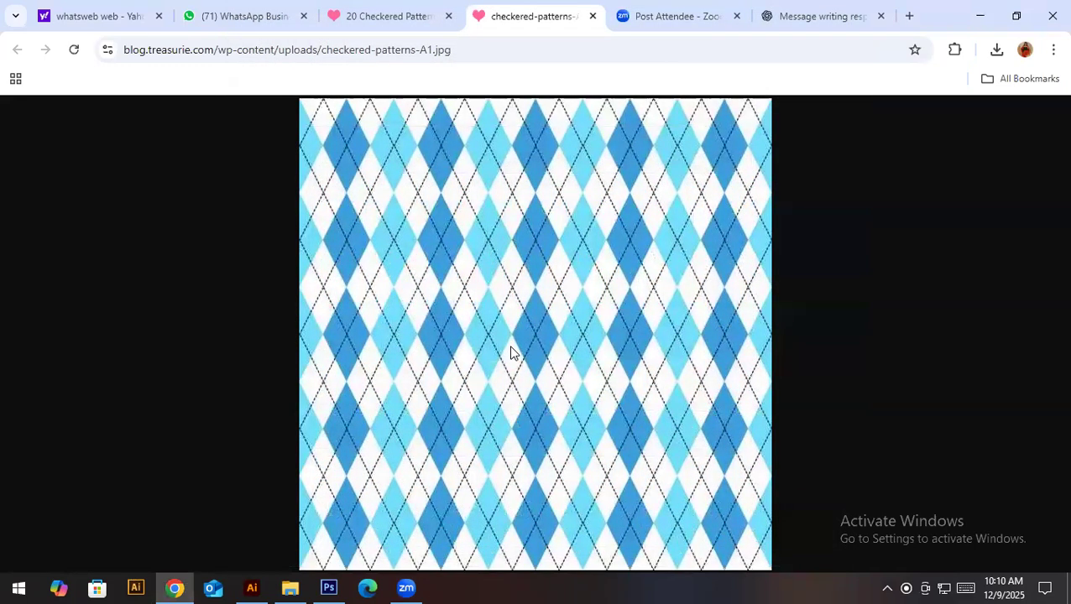
Reopen Snipping Tool, capture the full argyle pattern a second time, and discard the snip without saving
click(19, 587)
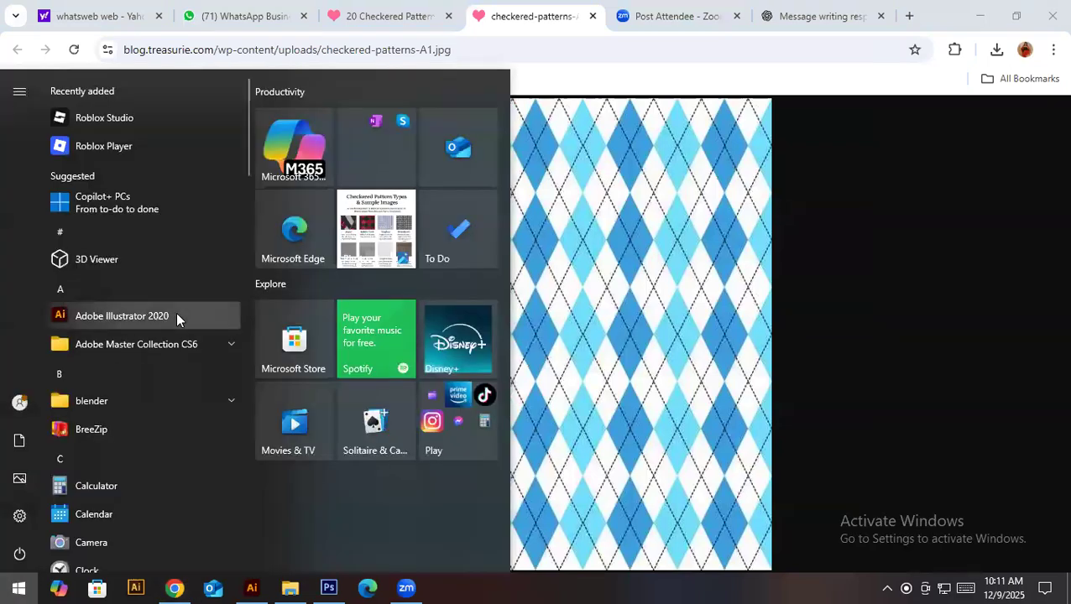
text(sni)
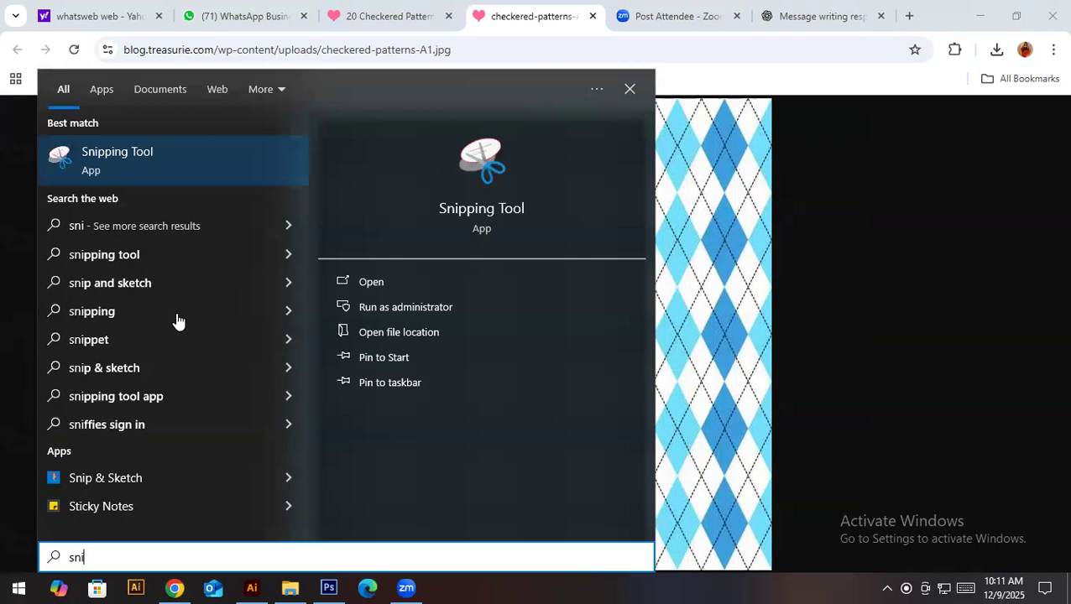
click(116, 168)
click(776, 283)
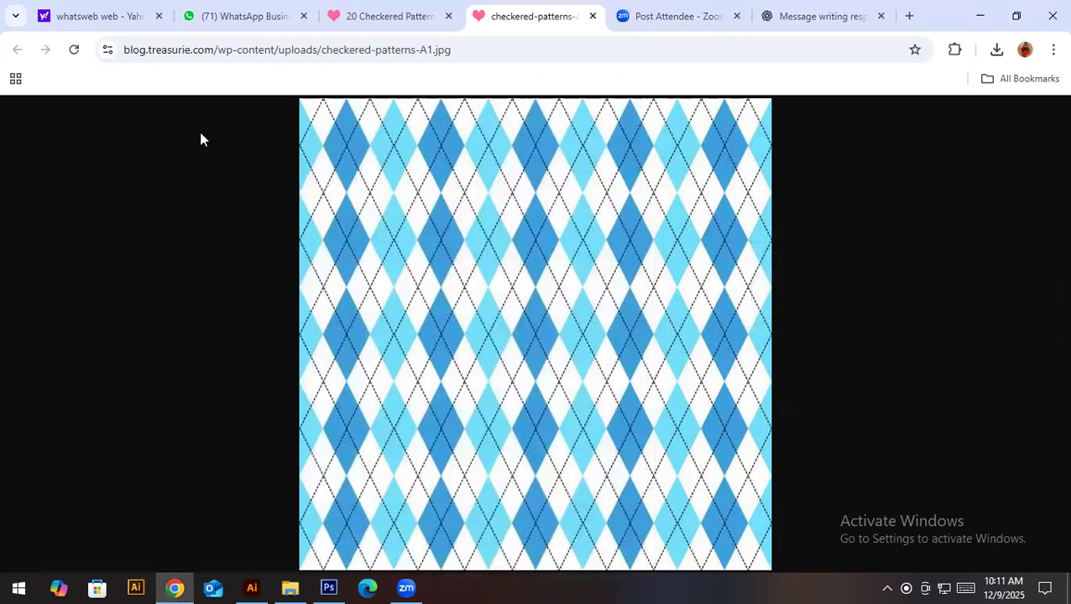
drag(299, 99, 771, 569)
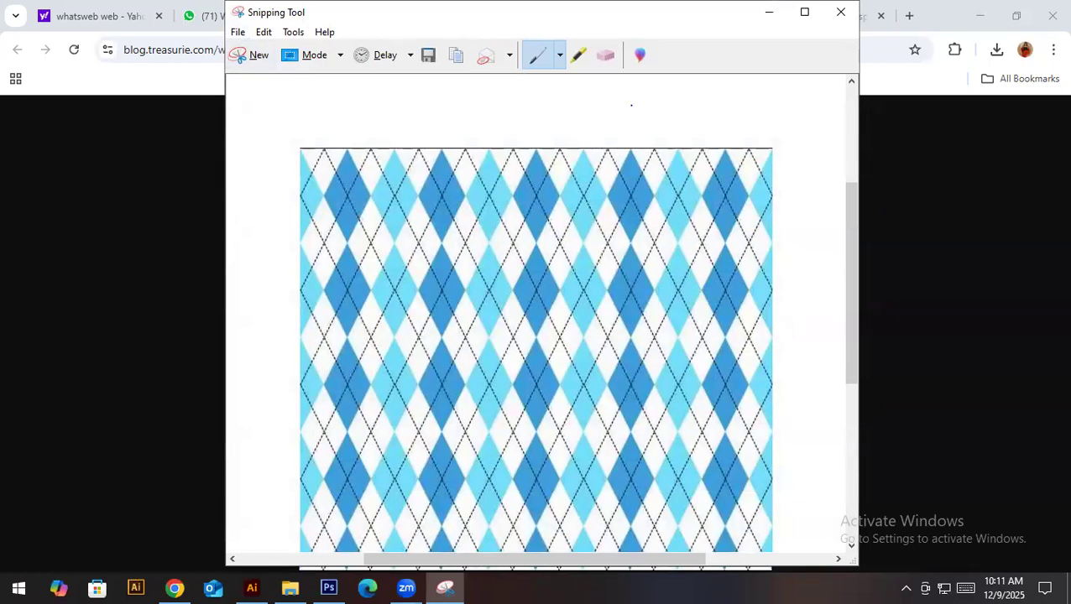
click(841, 12)
click(611, 301)
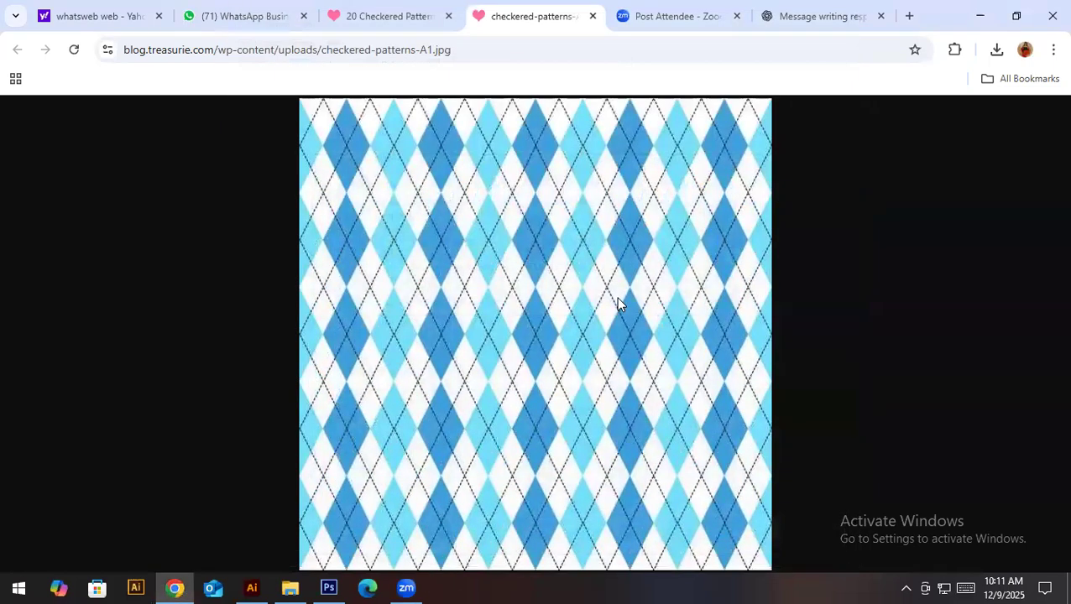
Switch to Illustrator, delete the linked check 1.jpg image, and place check 1 variation 2.JPG from the Downloads folder
click(264, 585)
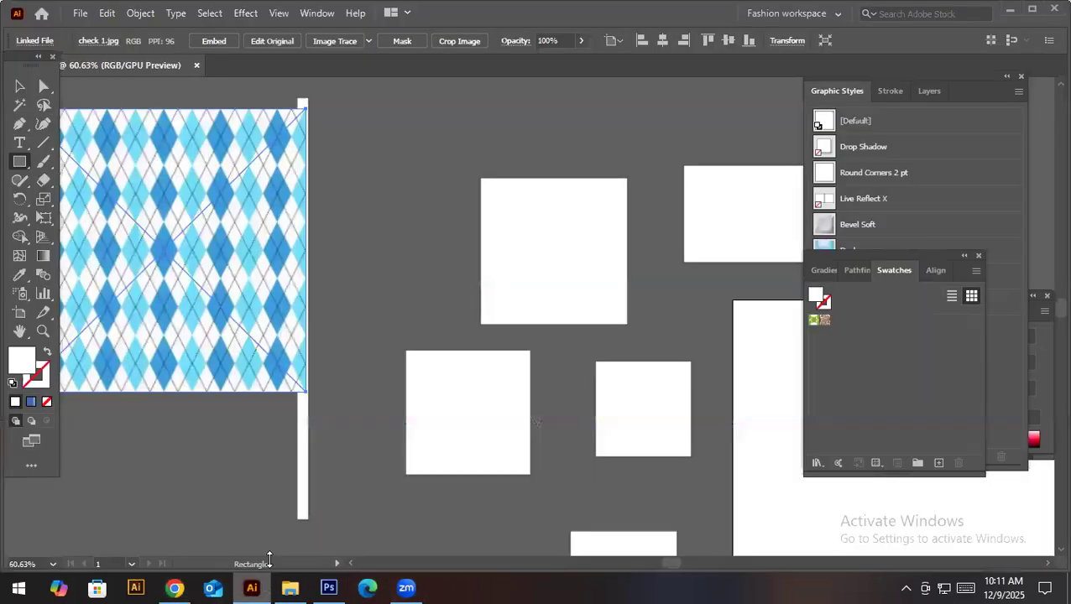
key(Delete)
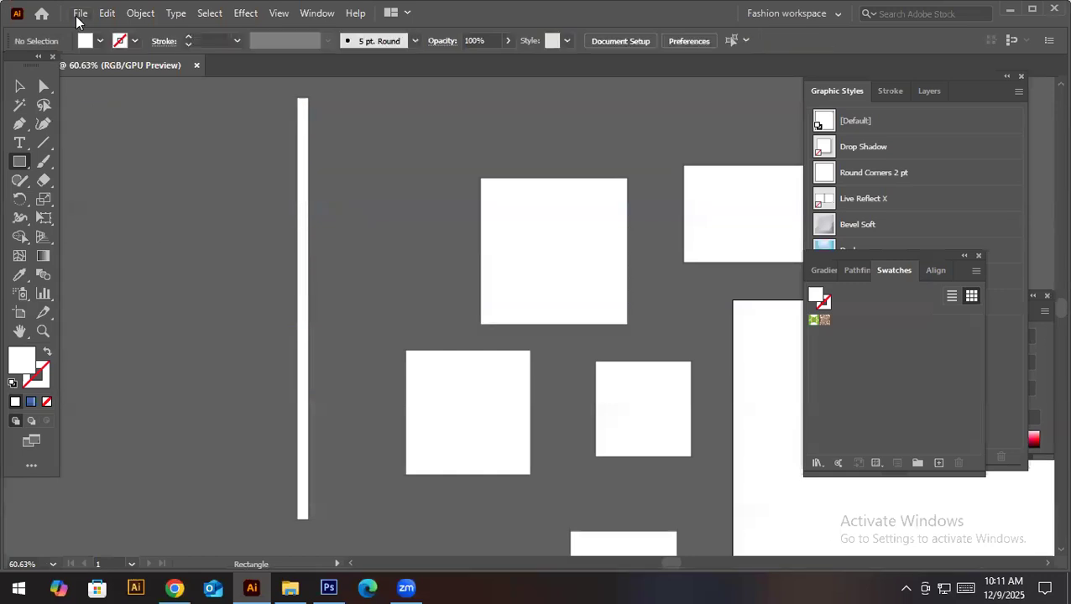
click(78, 15)
click(123, 285)
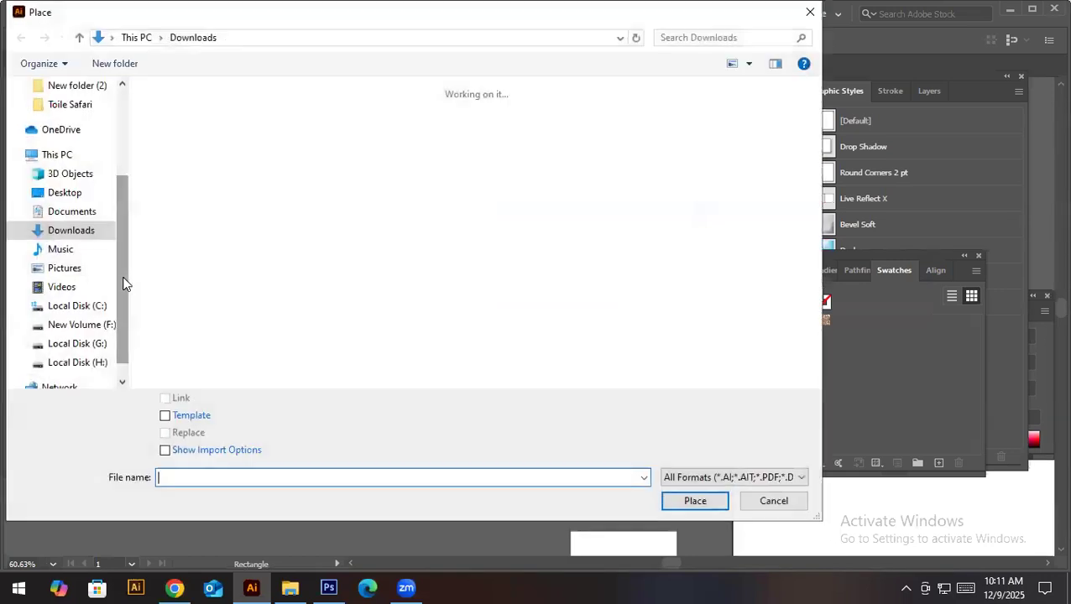
click(188, 170)
double_click(188, 171)
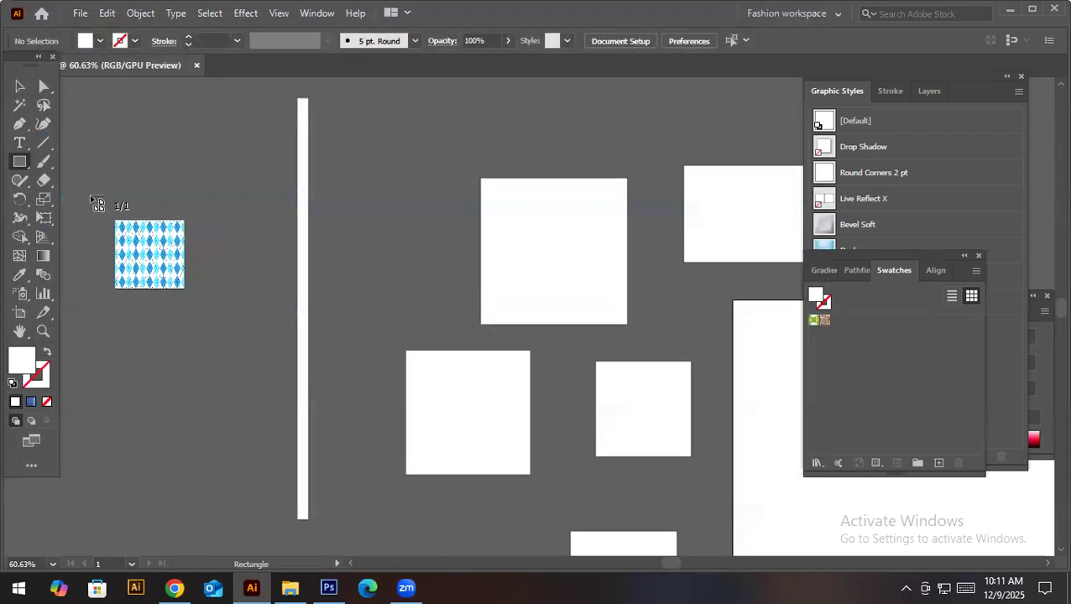
click(82, 166)
Move the placed argyle image clear of the tall thin rectangle and show the artwork at 100%
key(v)
drag(296, 364, 516, 363)
drag(470, 314, 578, 372)
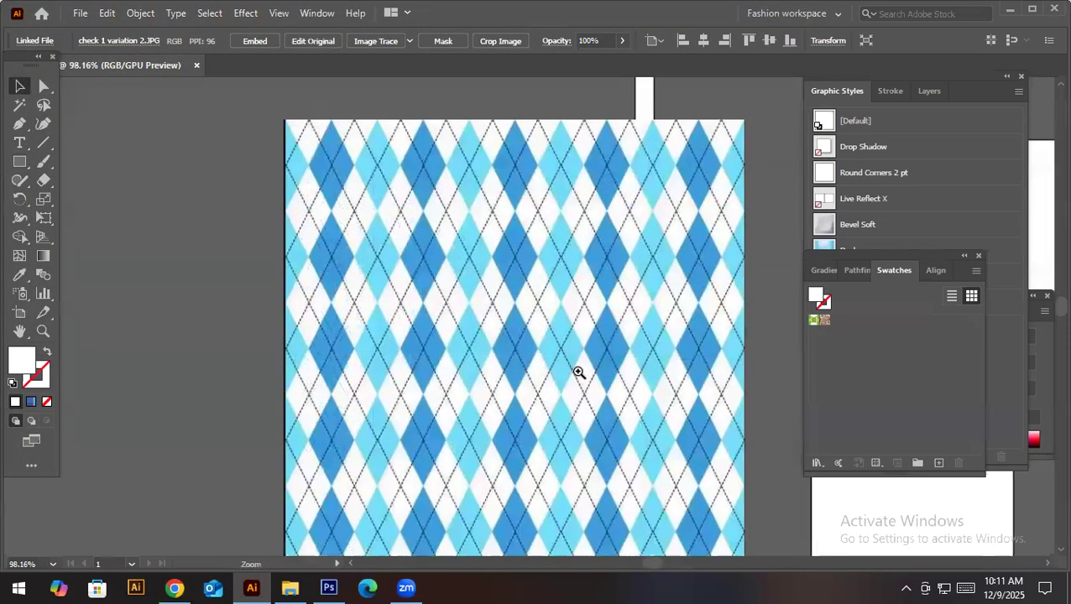
scroll(485, 310, down, 3)
drag(510, 291, 509, 420)
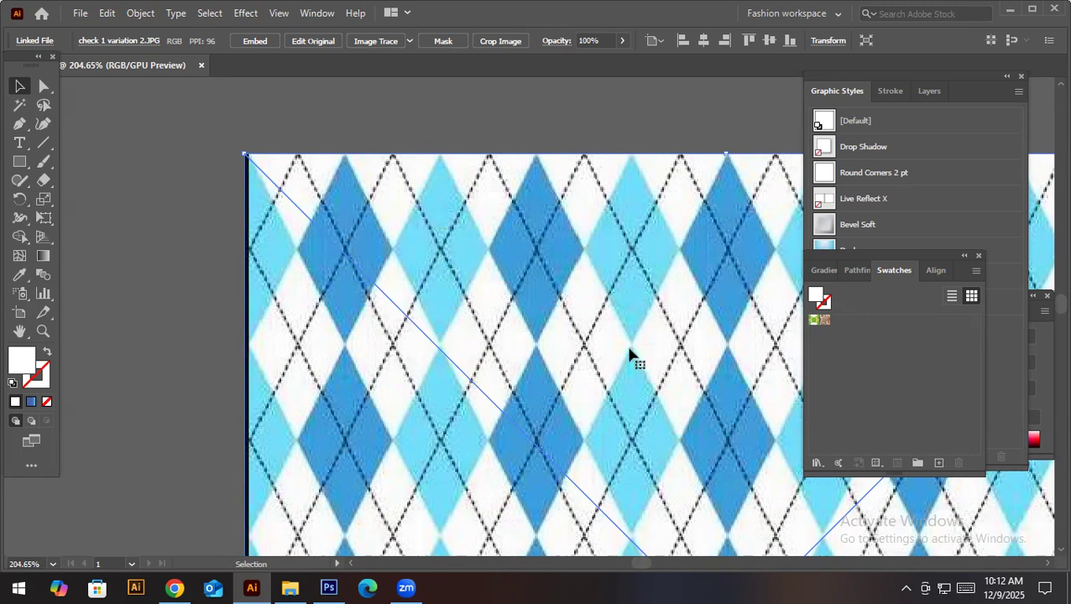
scroll(631, 359, down, 1)
key(ctrl+z)
key(ctrl+1)
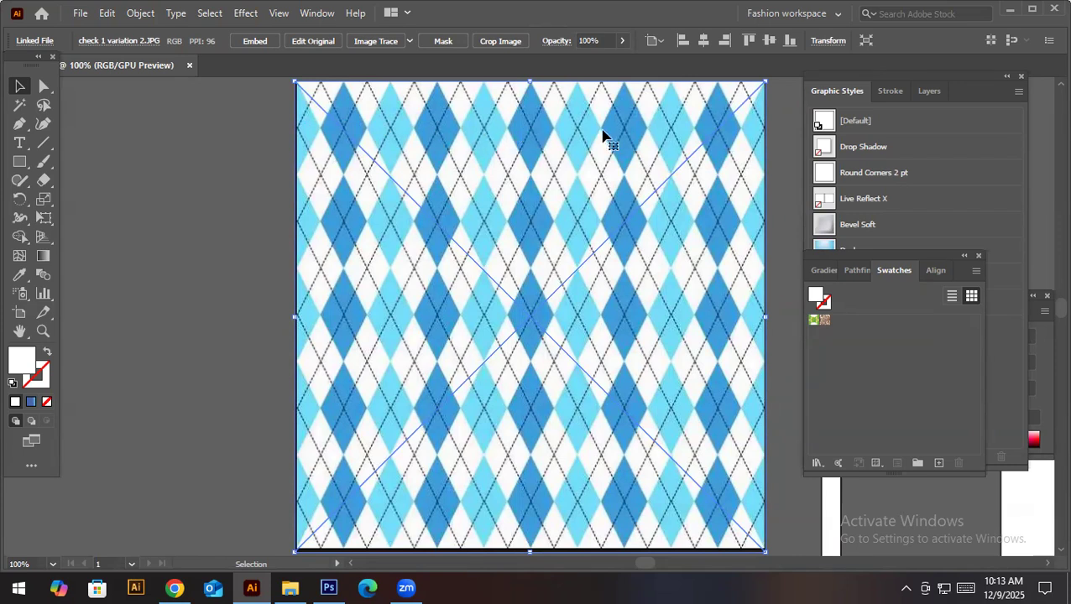
Draw a white square to the left of the argyle image and rotate it 45 degrees into a diamond
click(17, 164)
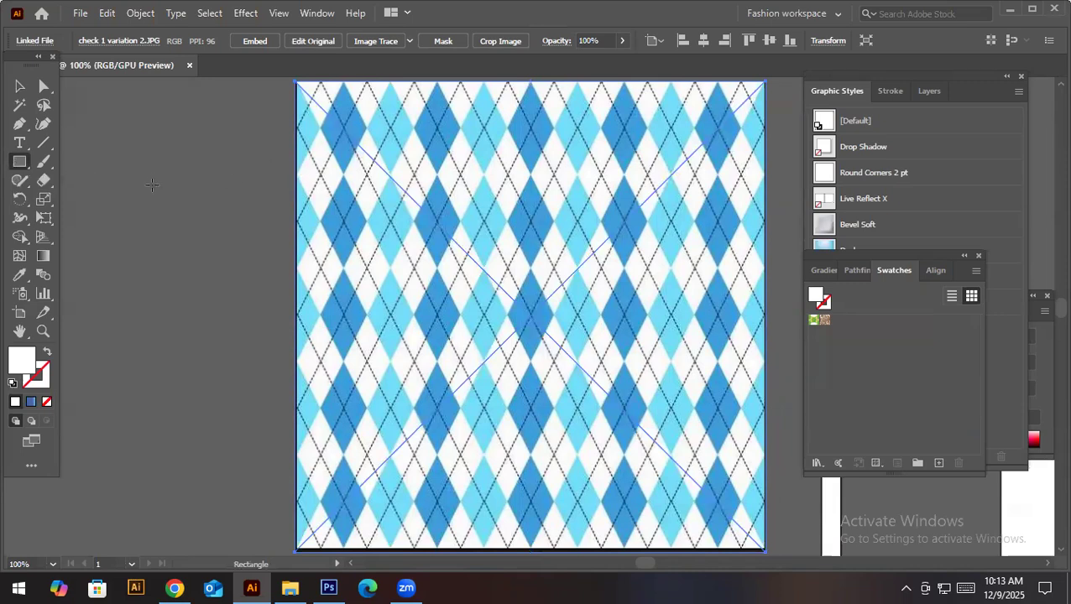
drag(131, 181, 213, 310)
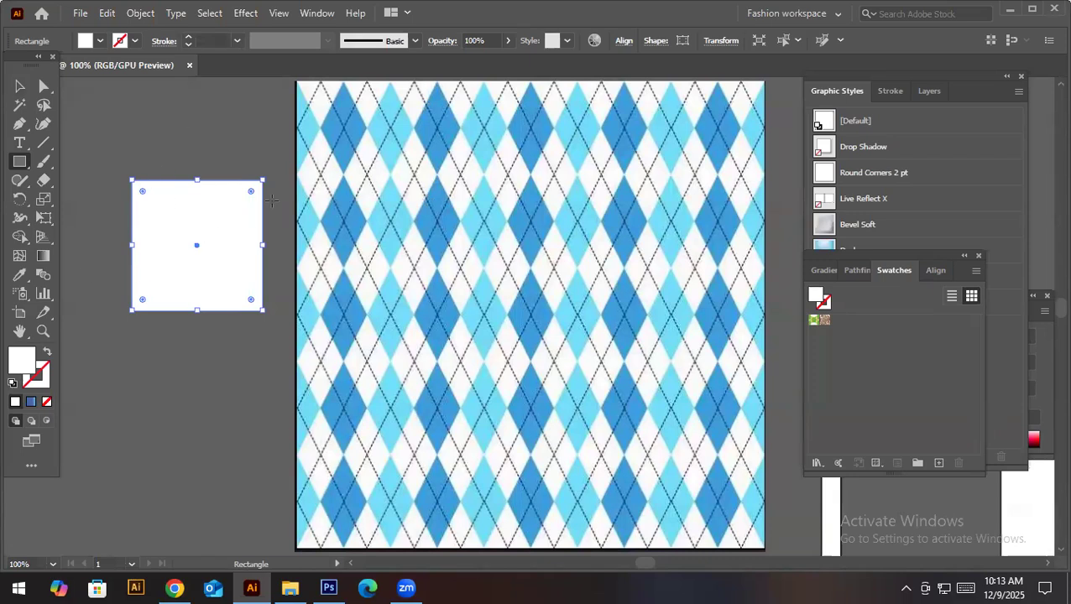
click(20, 86)
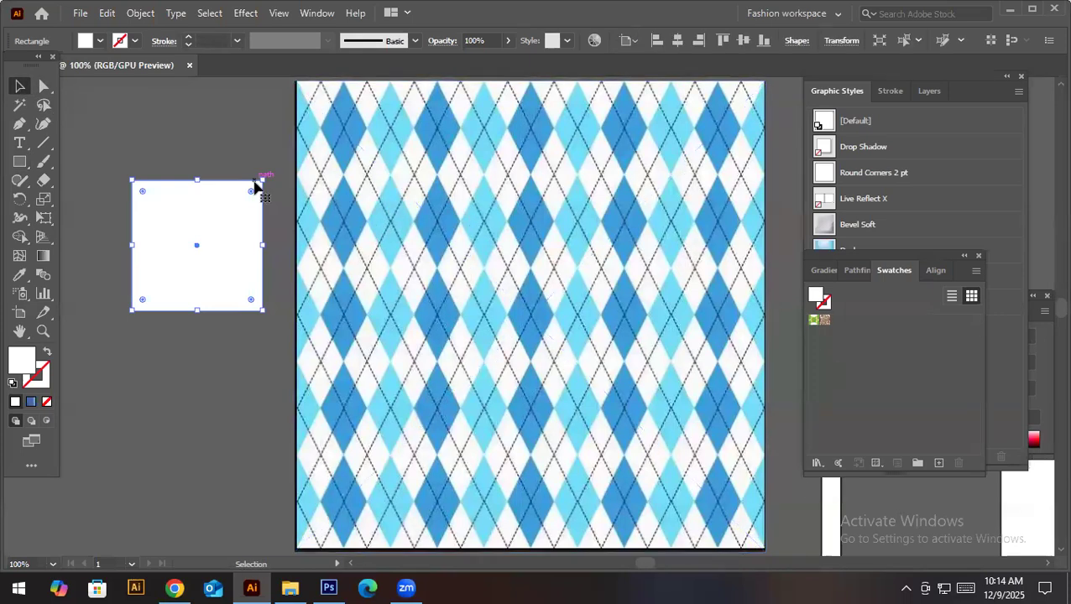
mouse_move(261, 181)
mouse_down()
mouse_move(218, 248)
mouse_move(255, 168)
mouse_move(240, 183)
mouse_move(278, 153)
mouse_move(168, 246)
mouse_move(256, 176)
mouse_move(252, 168)
mouse_up()
click(18, 92)
drag(269, 172, 269, 172)
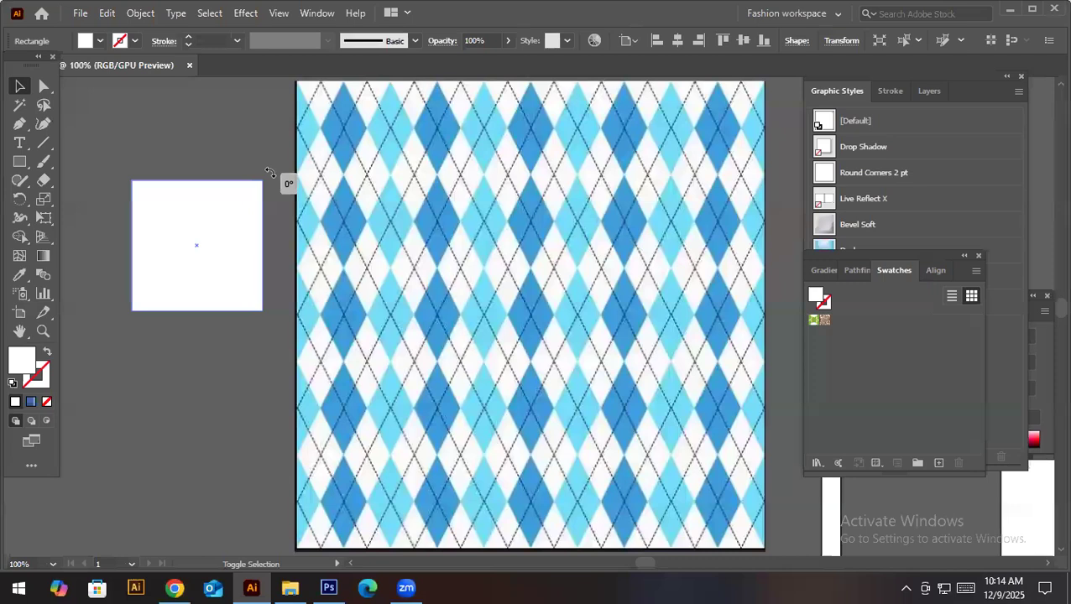
drag(269, 172, 277, 266)
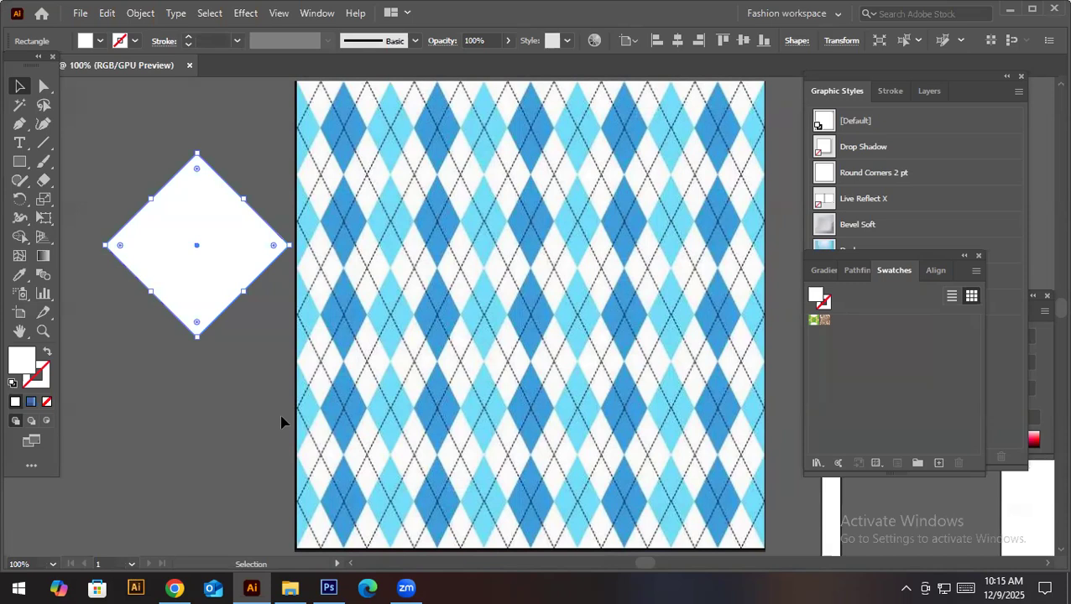
Undo the square's rotation and rotate it 45 degrees again into a diamond
key(ctrl)
key(a)
key(v)
key(a)
key(ctrl+z)
key(v)
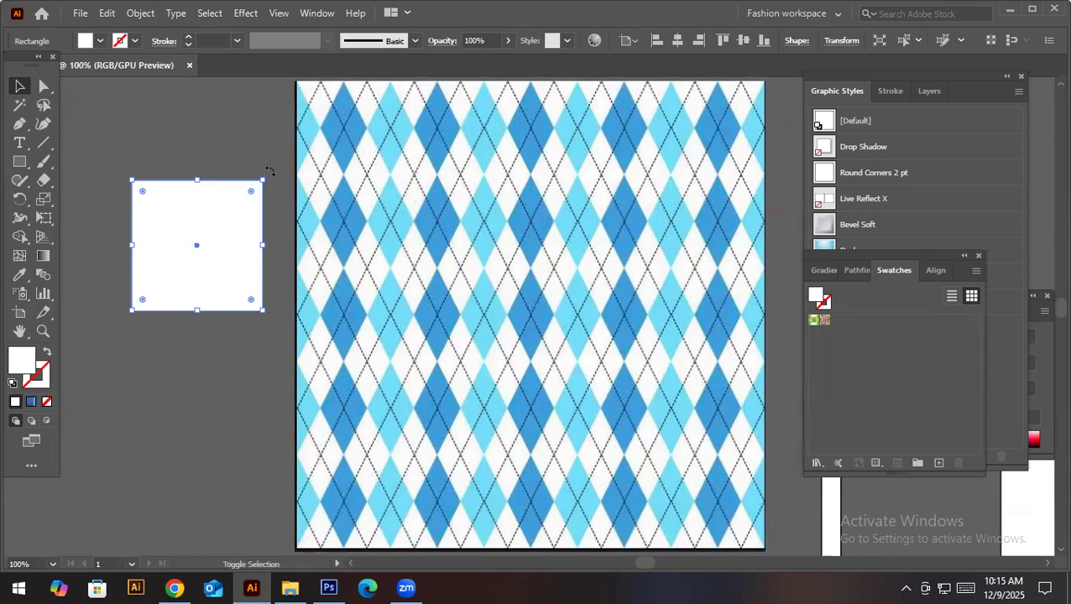
drag(299, 208, 287, 262)
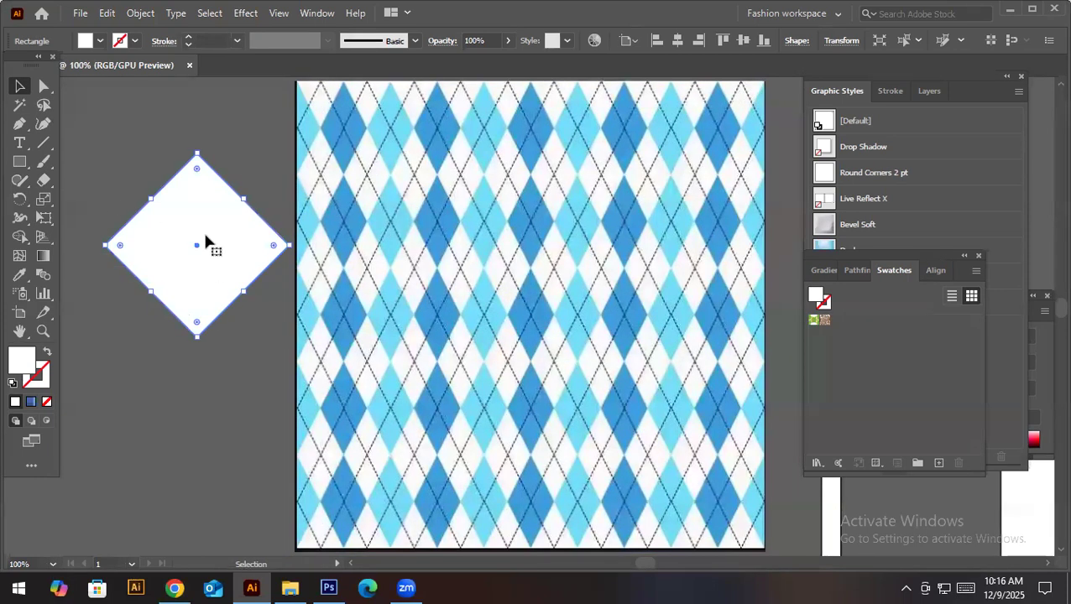
Try pulling the white diamond's right corner point toward the argyle image with Direct Selection, and undo the reshaping
click(46, 85)
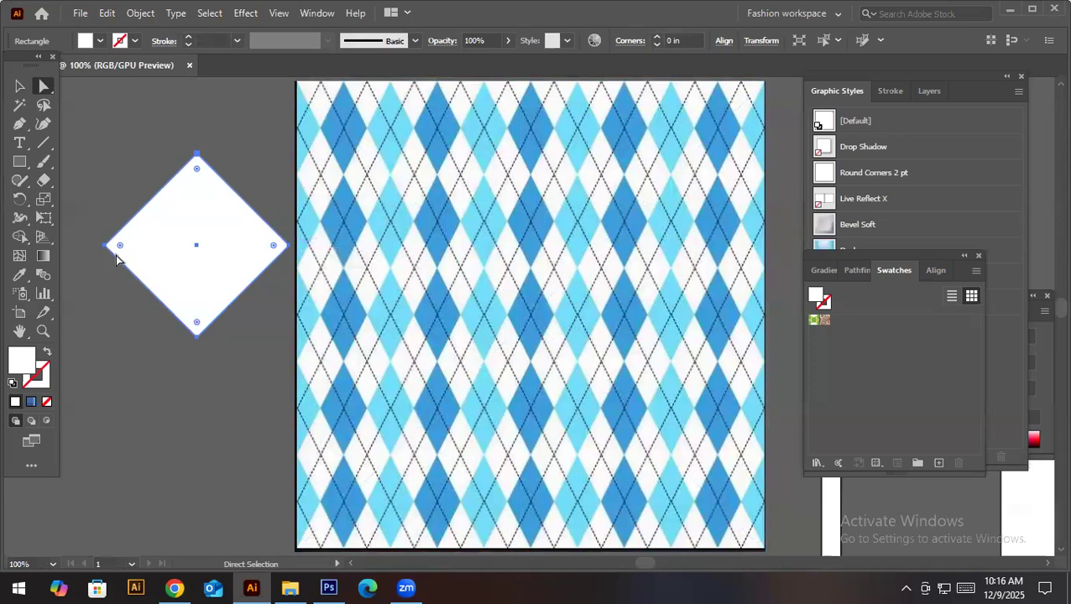
click(287, 248)
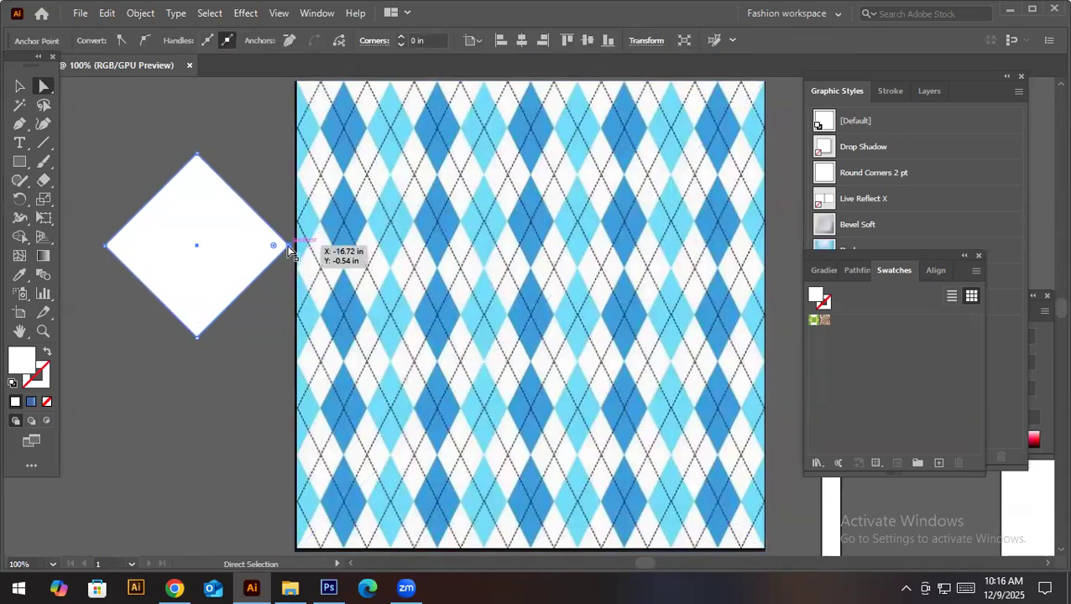
drag(288, 250, 383, 245)
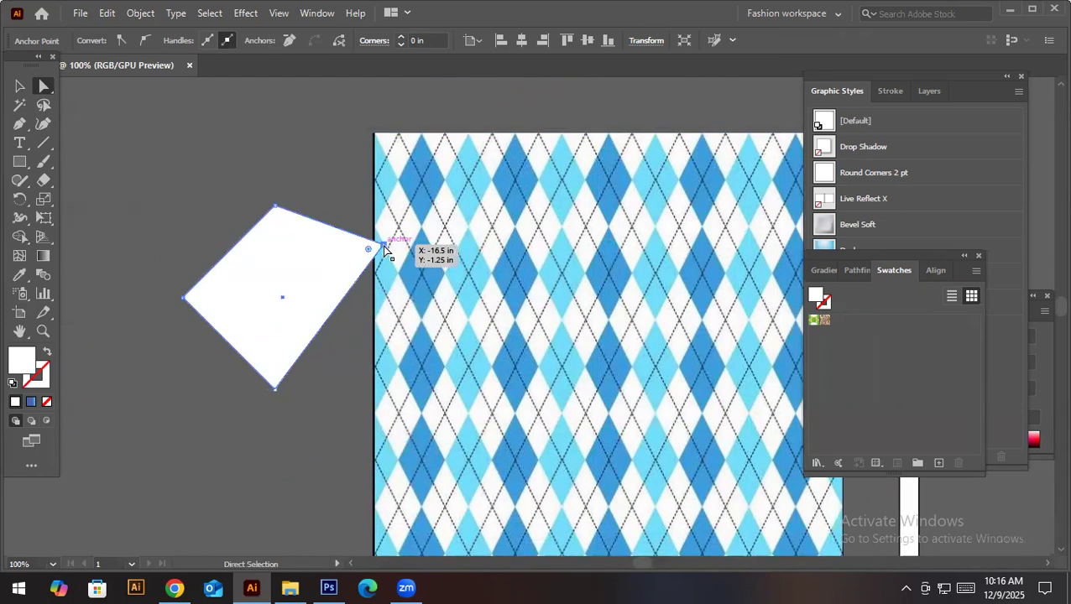
drag(385, 249, 384, 250)
key(ctrl+z)
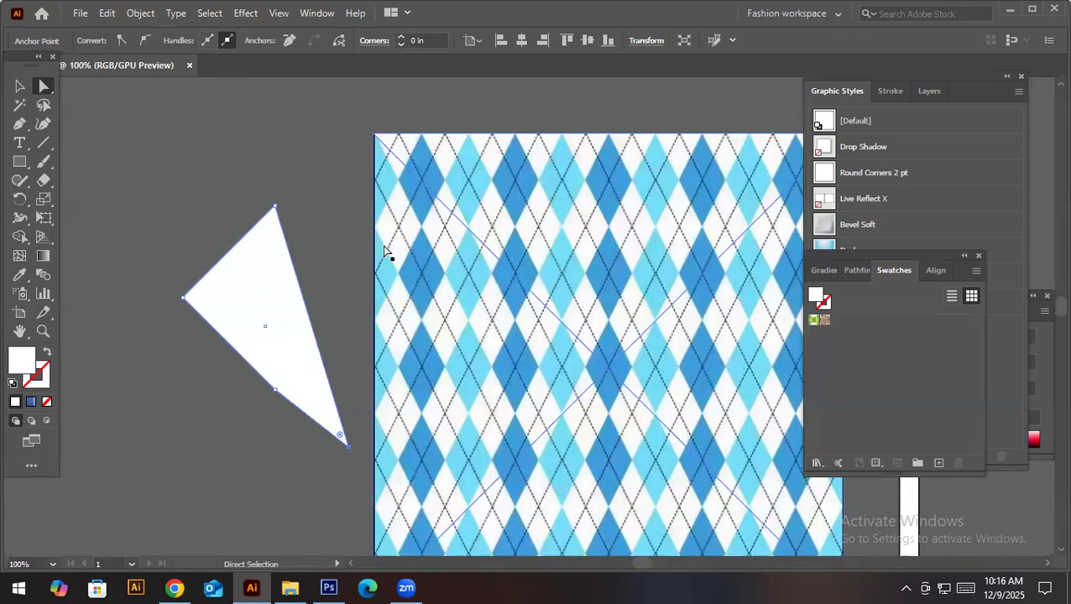
key(ctrl+z)
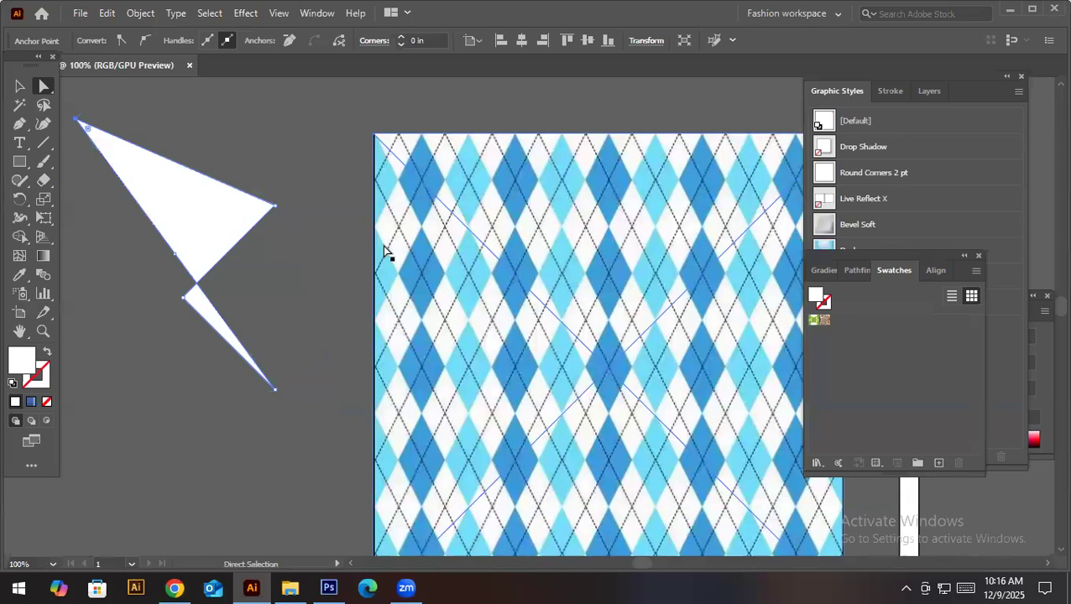
key(ctrl+z)
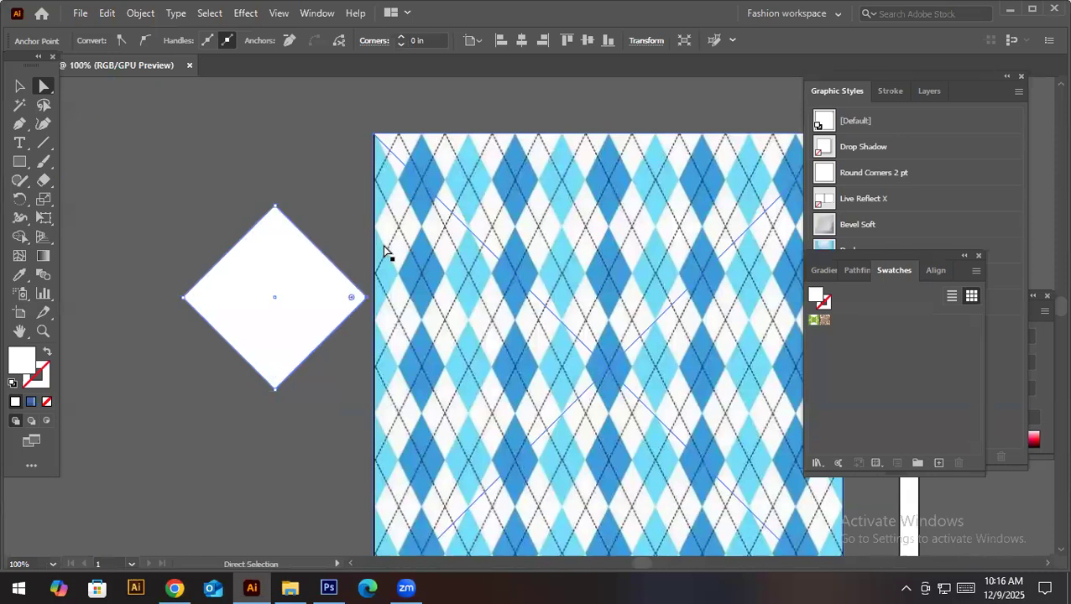
Select the diamond's right corner point and add its left corner point to the selection
drag(372, 296, 367, 296)
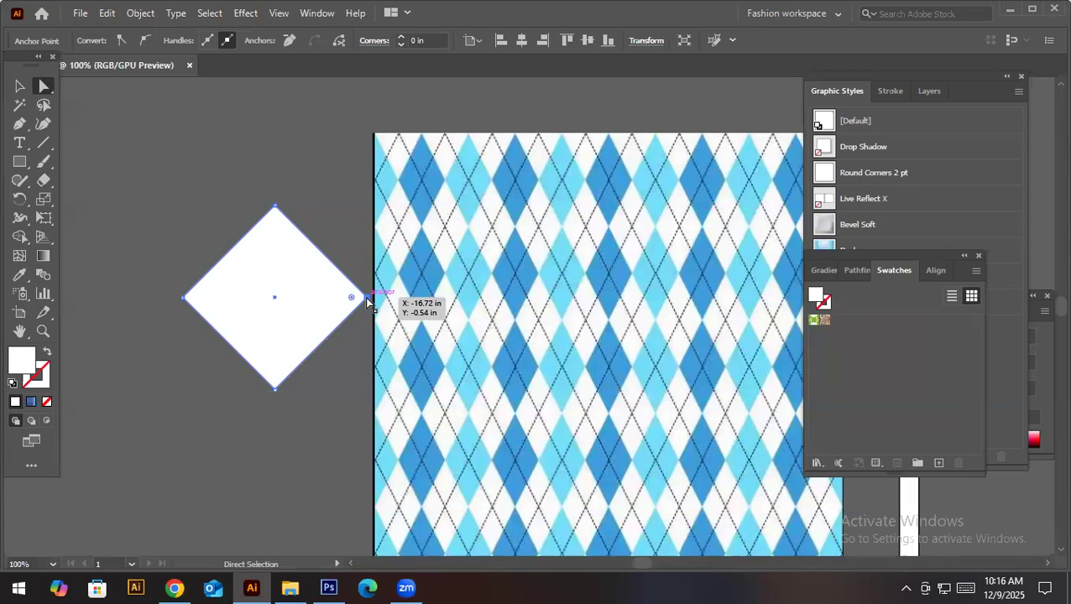
click(20, 85)
click(44, 85)
drag(365, 298, 366, 299)
drag(183, 298, 183, 301)
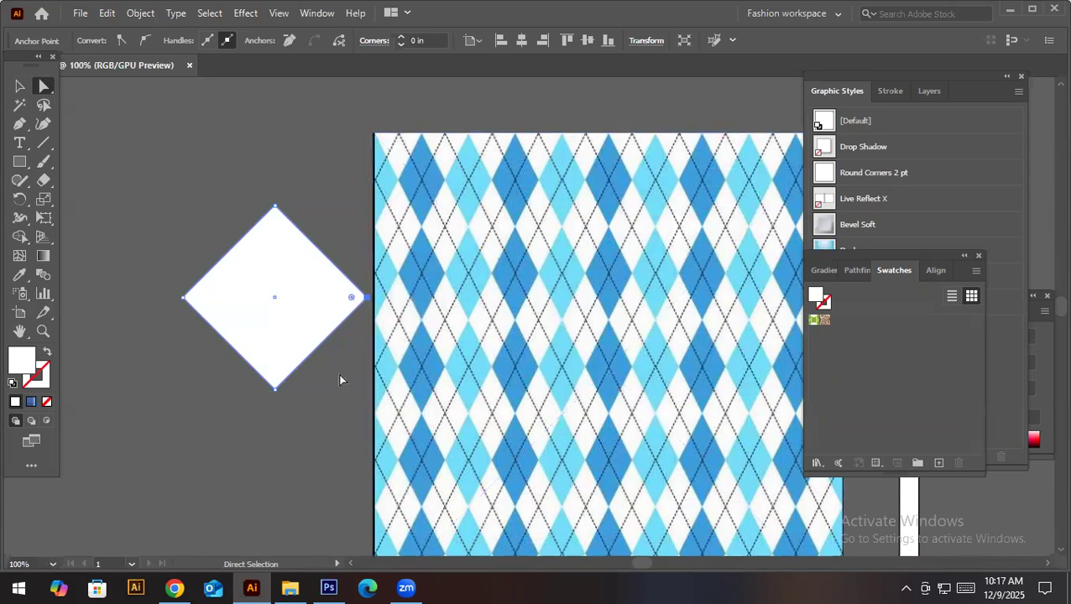
click(359, 330)
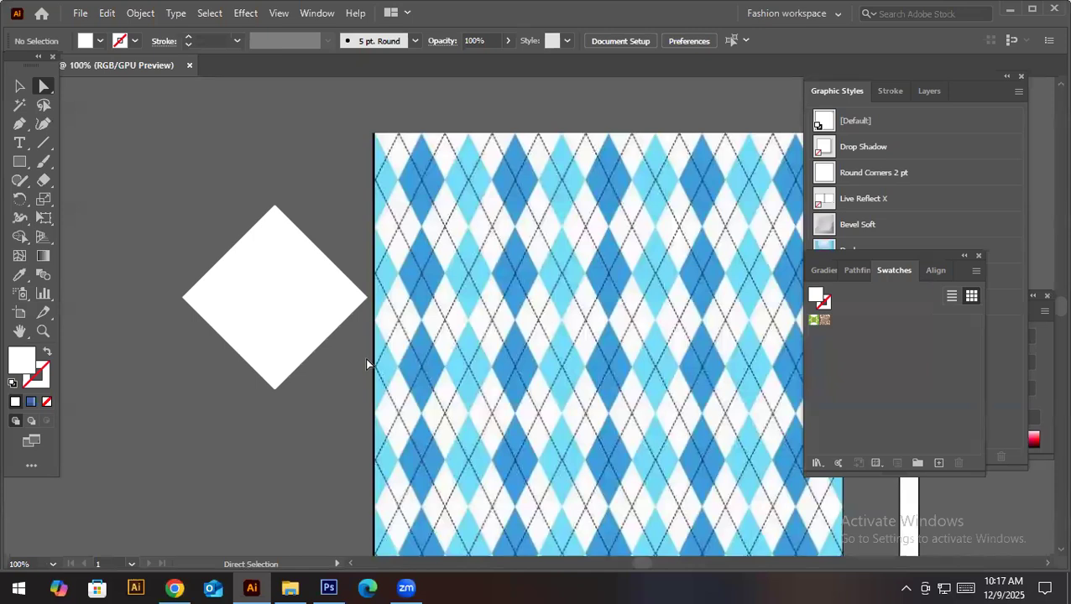
click(366, 300)
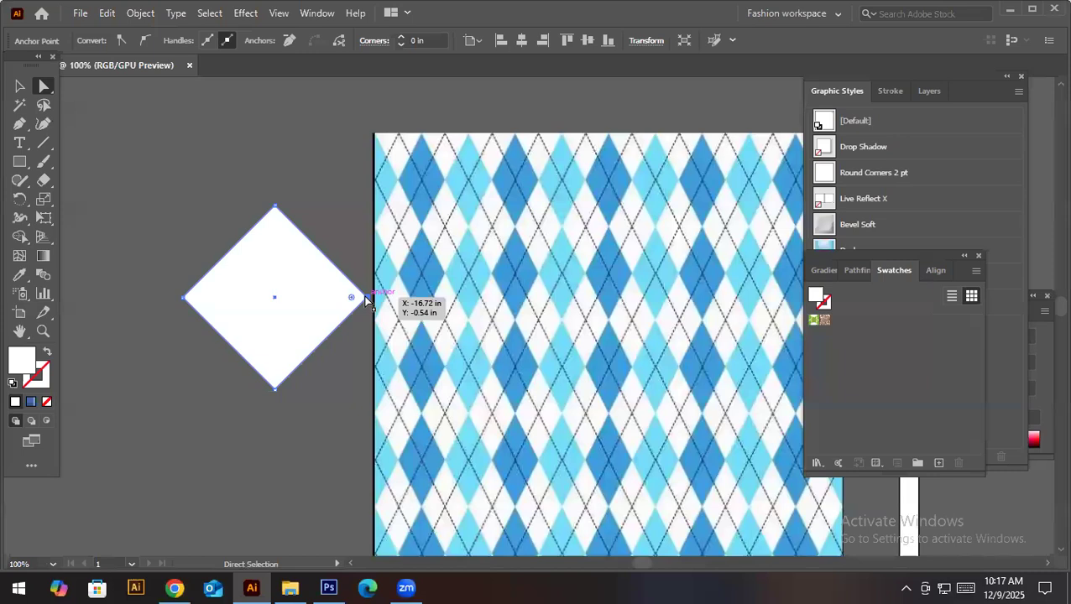
shift+click(183, 299)
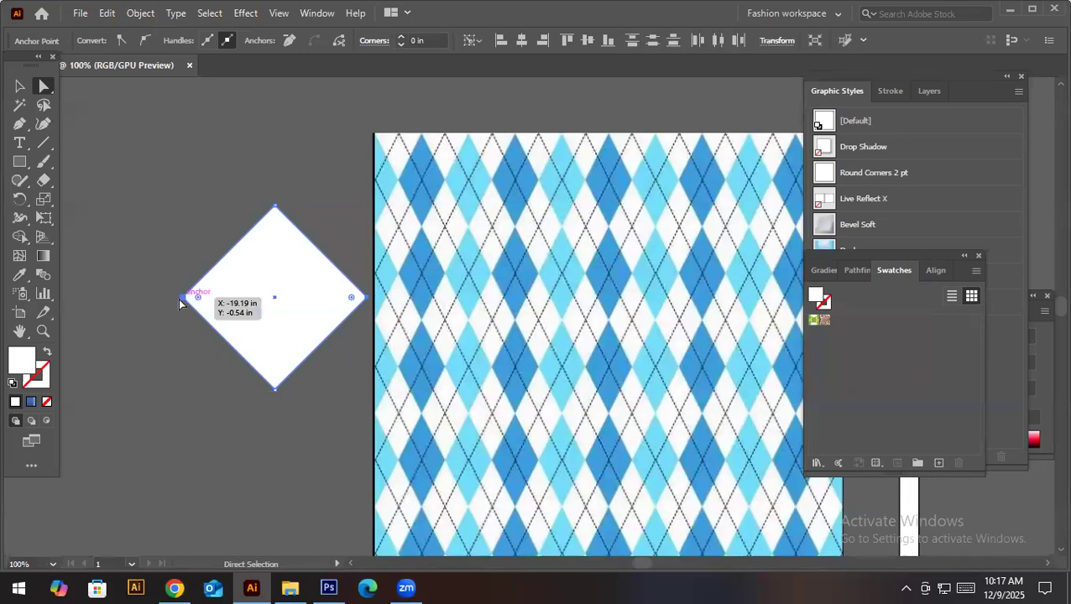
mouse_move(183, 302)
mouse_down()
mouse_move(200, 304)
mouse_move(185, 302)
mouse_up()
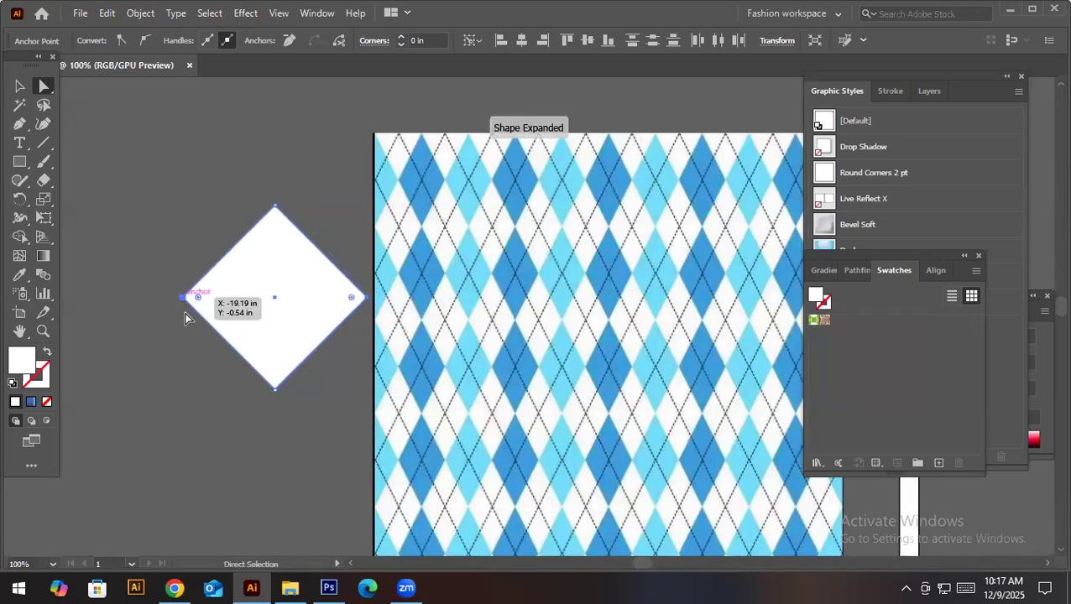
click(186, 311)
Try moving the diamond's right corner point straight inward, undo the move, and clear the selection
click(365, 297)
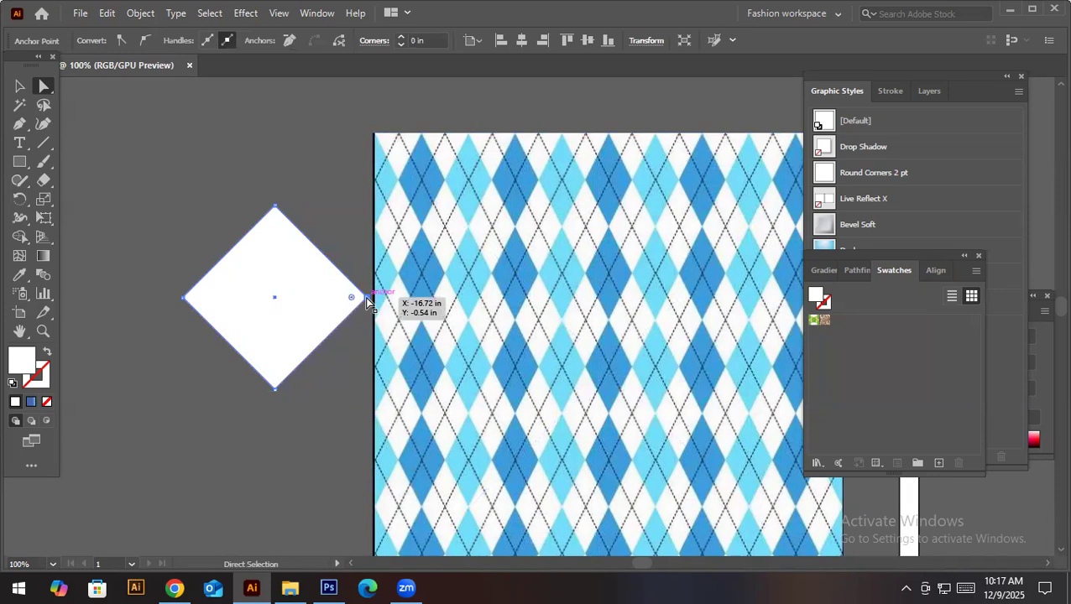
drag(366, 297, 326, 301)
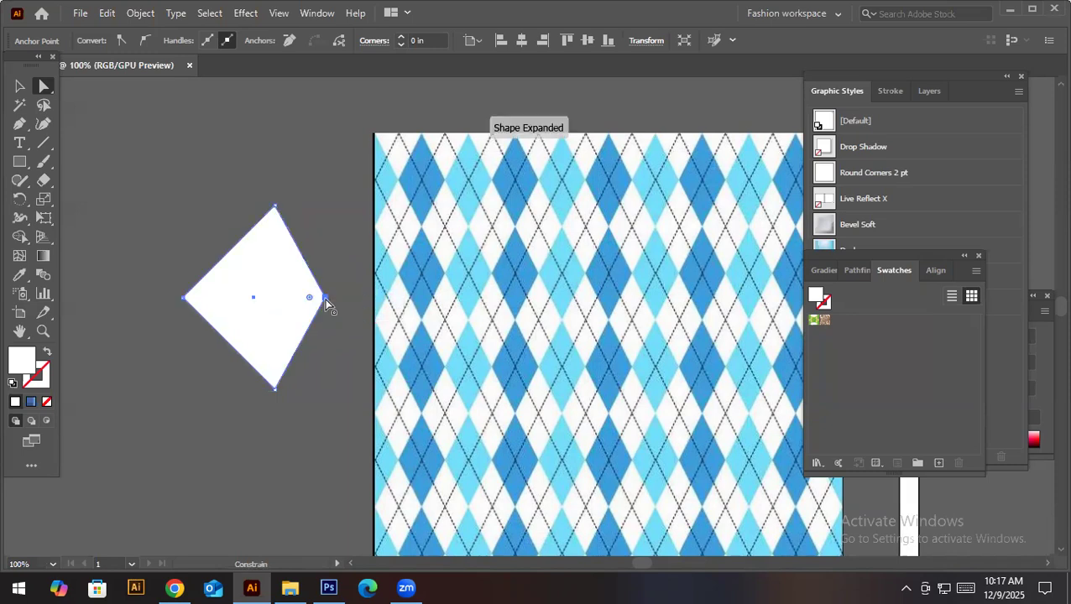
key(ctrl+z)
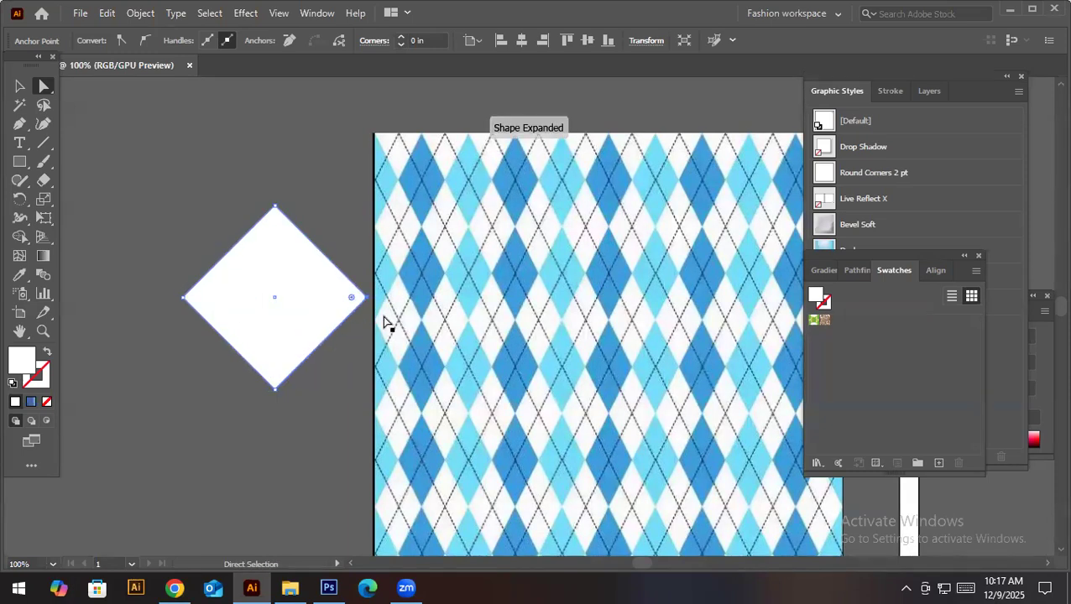
click(183, 299)
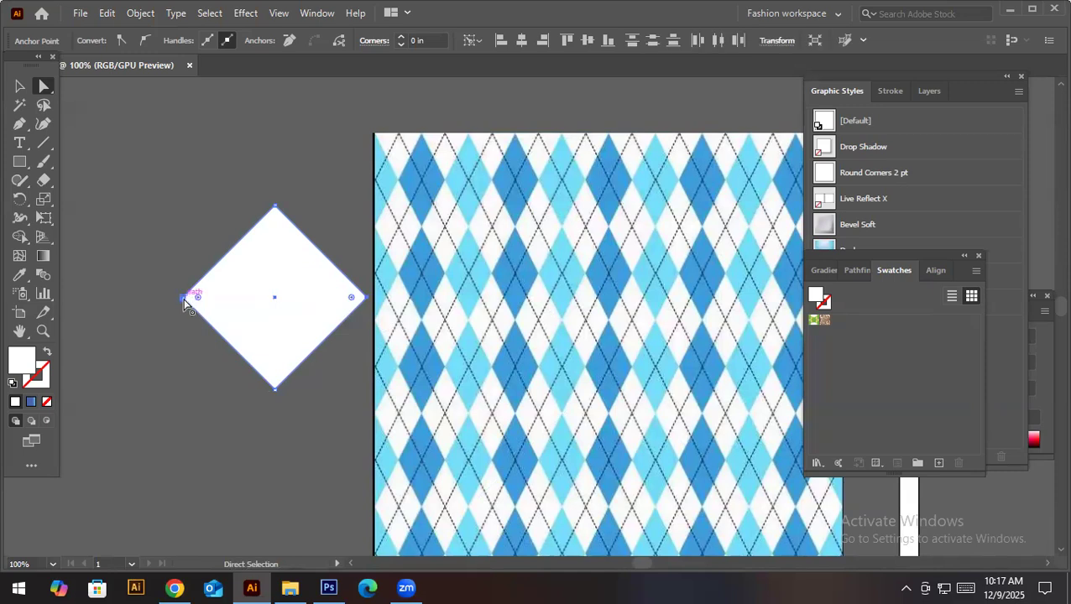
mouse_move(183, 299)
mouse_down()
mouse_move(199, 302)
mouse_move(185, 298)
mouse_up()
click(336, 352)
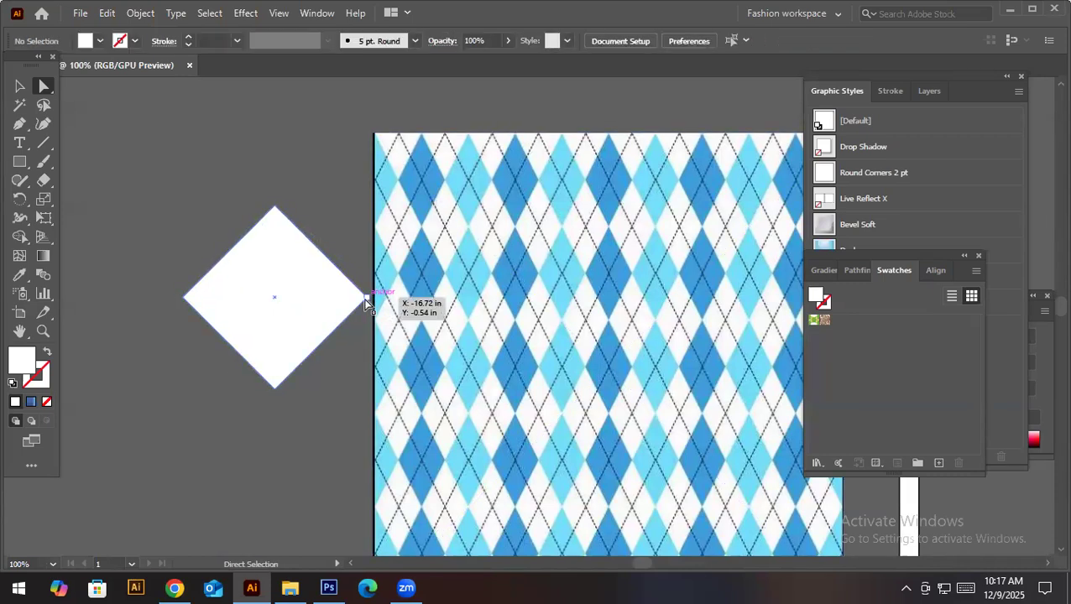
Move the diamond's right and left corner points straight inward to make a tall, narrow diamond about 1.4 in wide
click(366, 299)
drag(367, 298, 327, 303)
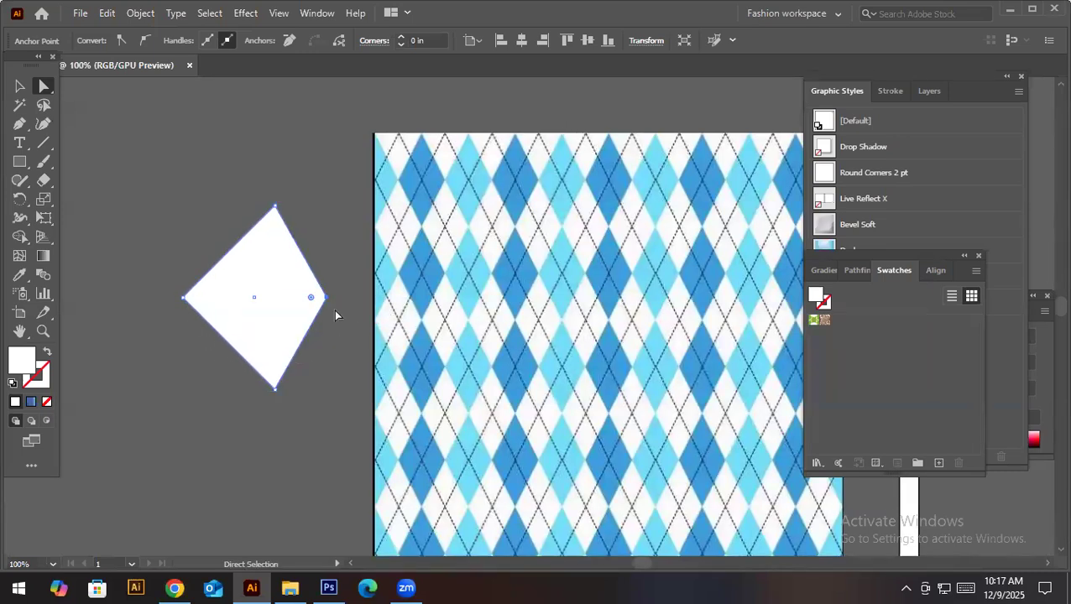
drag(184, 299, 228, 299)
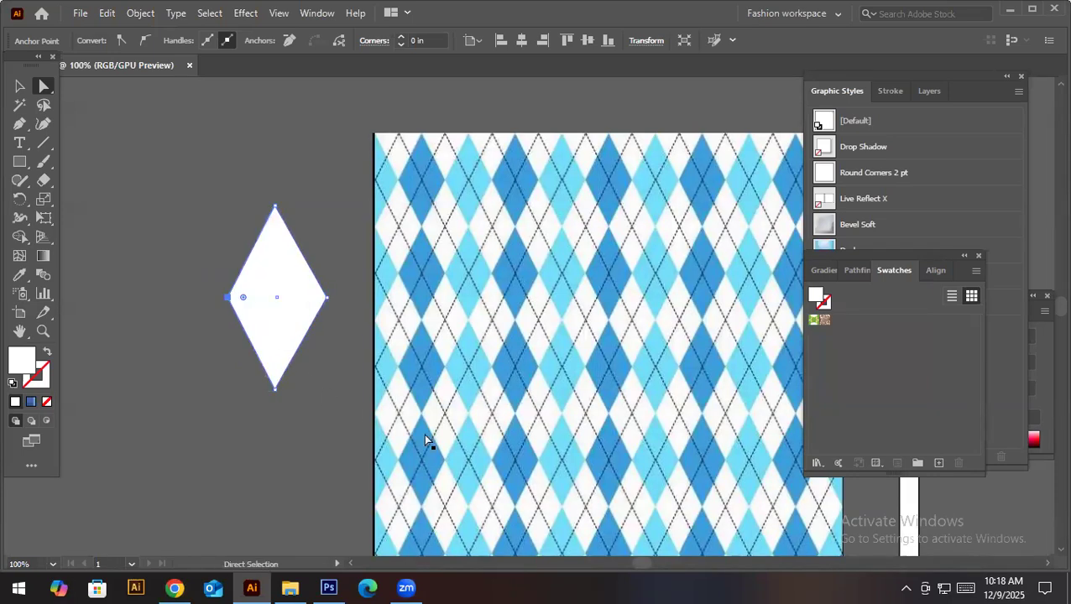
click(246, 301)
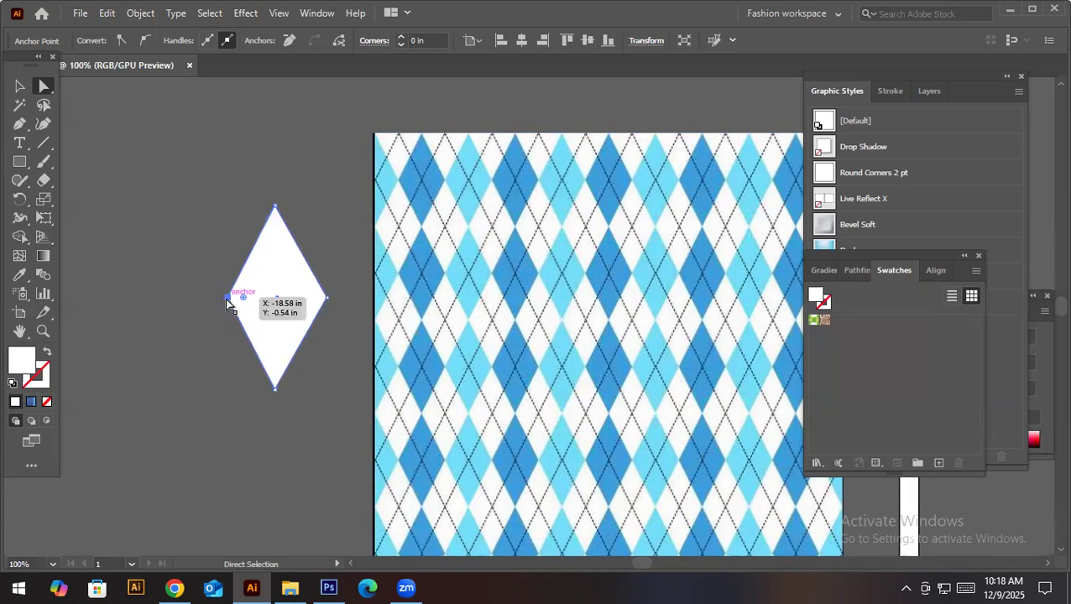
drag(226, 298, 220, 297)
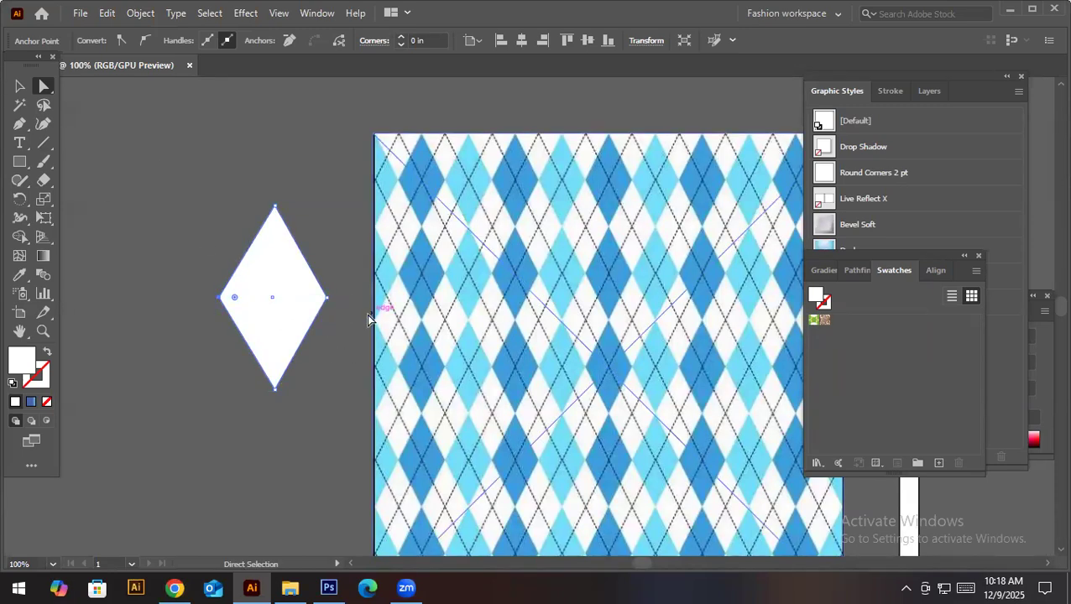
Draw a small rectangle from the diamond's center out to its right corner as a width gauge
click(26, 86)
click(126, 176)
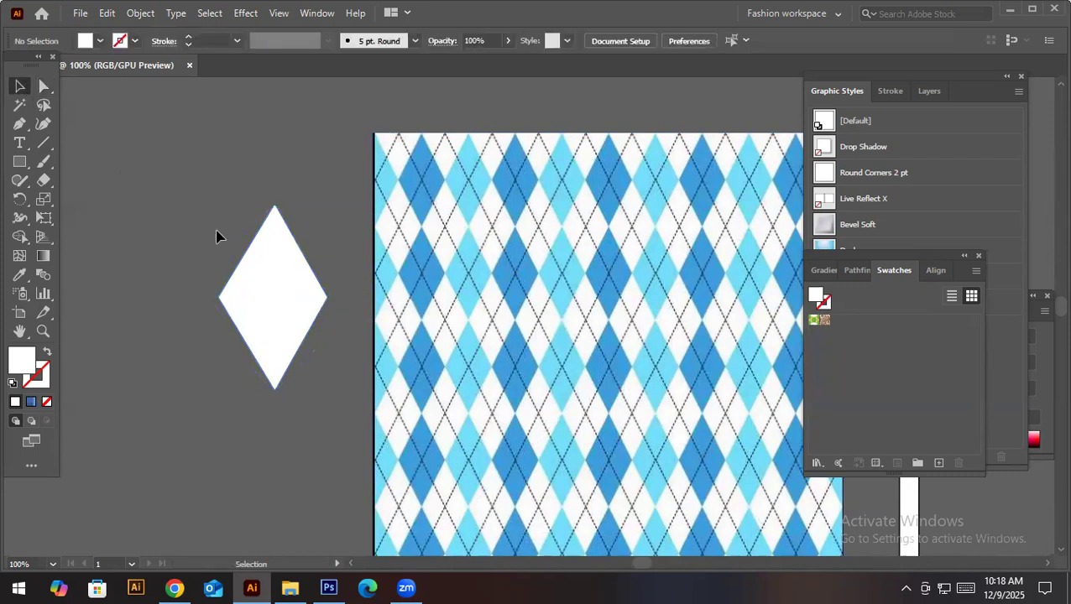
click(277, 304)
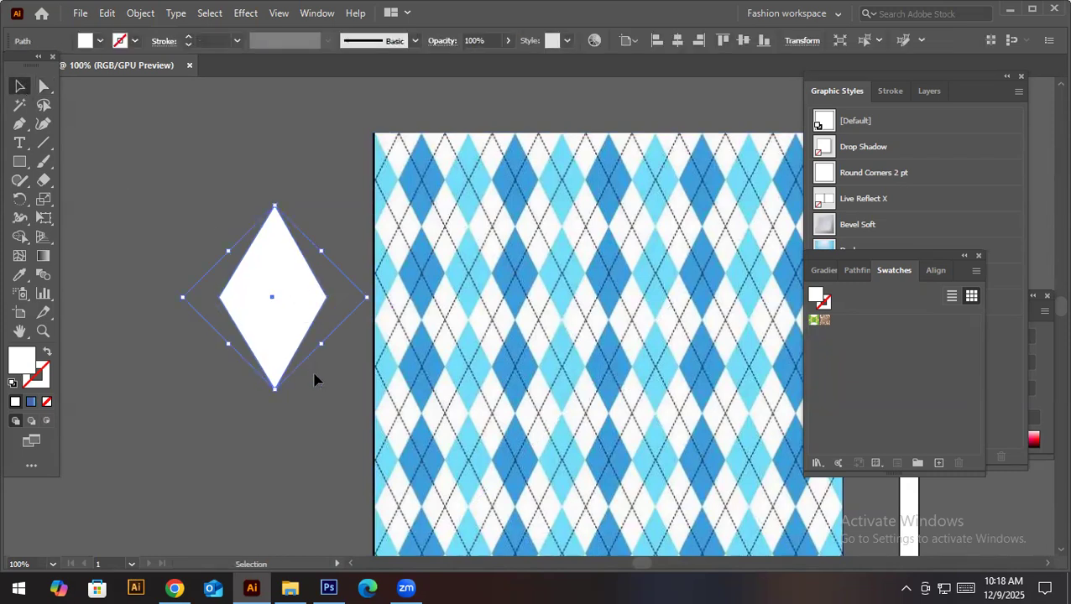
key(a)
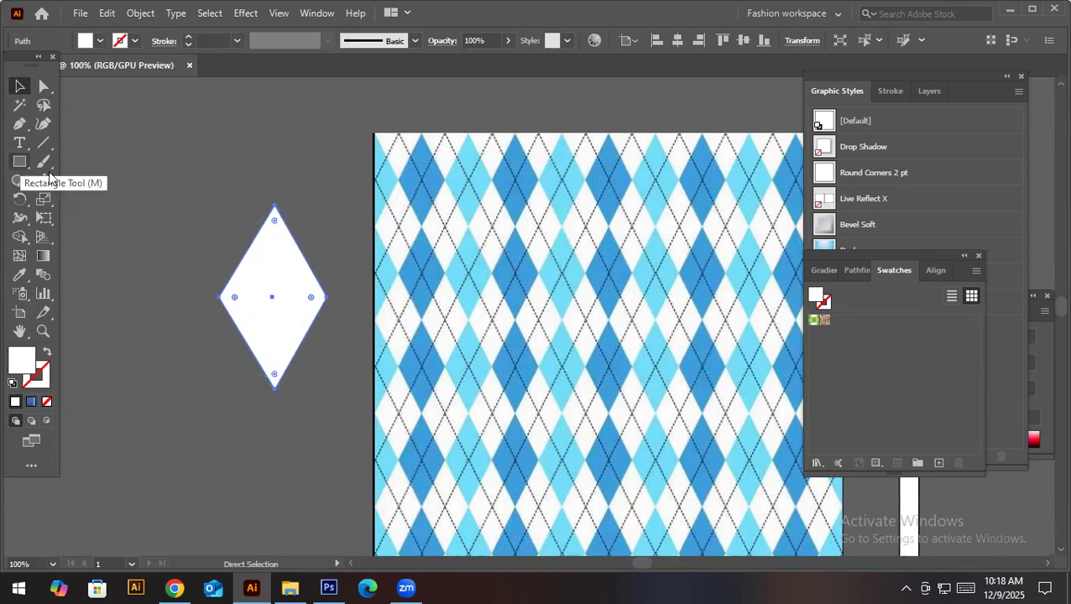
click(20, 162)
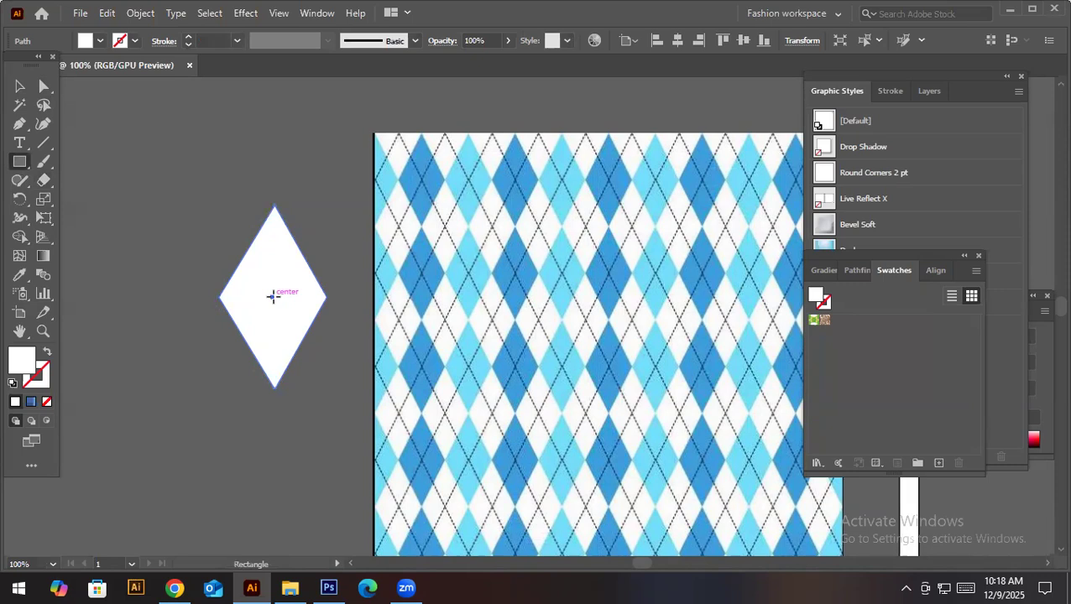
drag(271, 297, 326, 358)
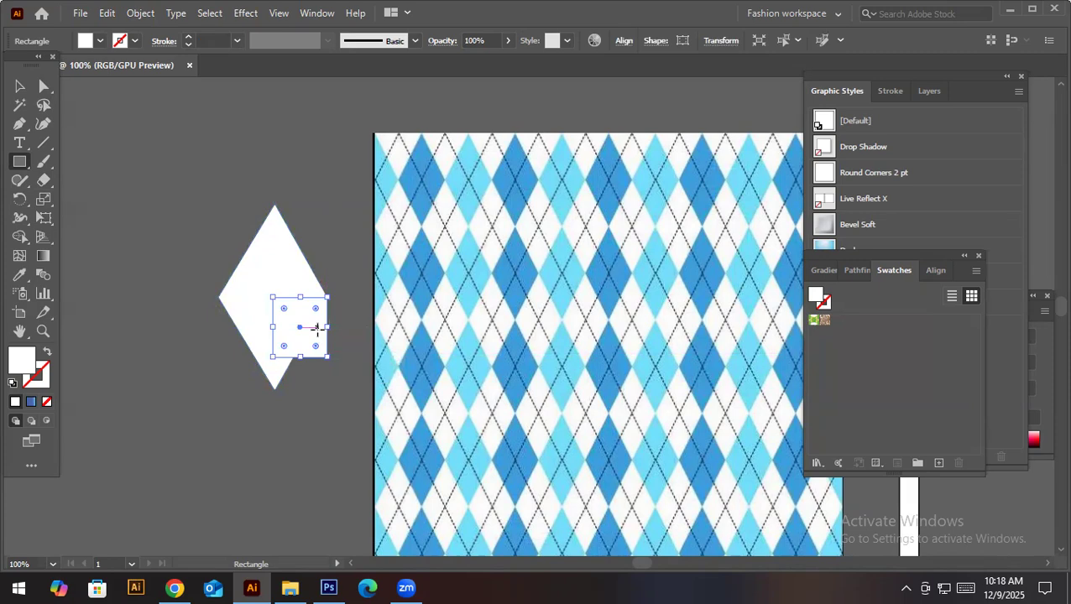
Move the rectangle onto the diamond's left half to compare both halves, and set it aside to the left of the diamond
key(ctrl+space)
drag(296, 304, 569, 367)
drag(349, 351, 459, 311)
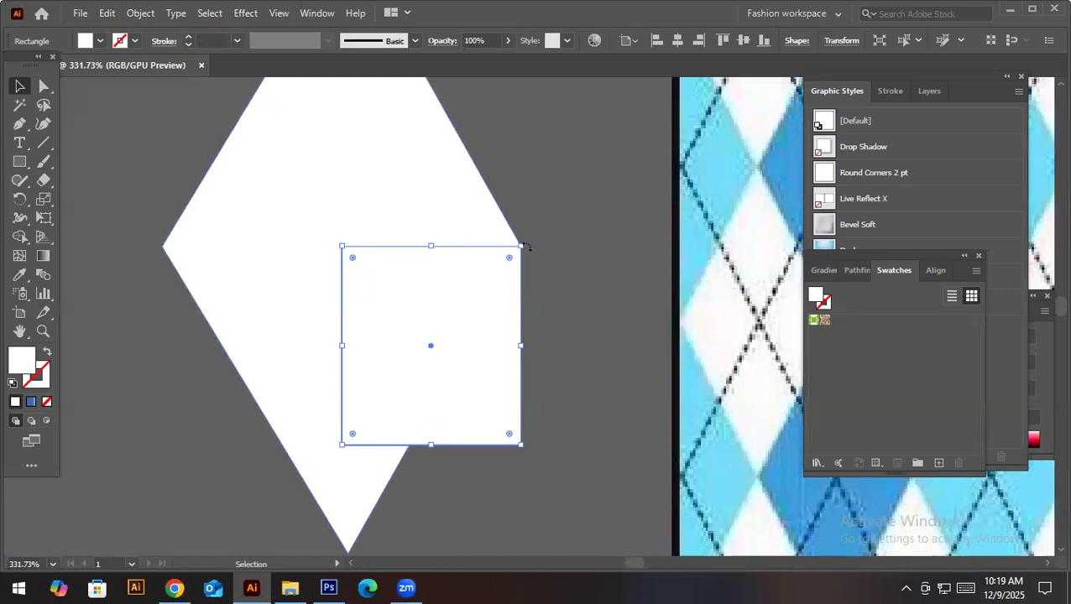
drag(468, 302, 294, 304)
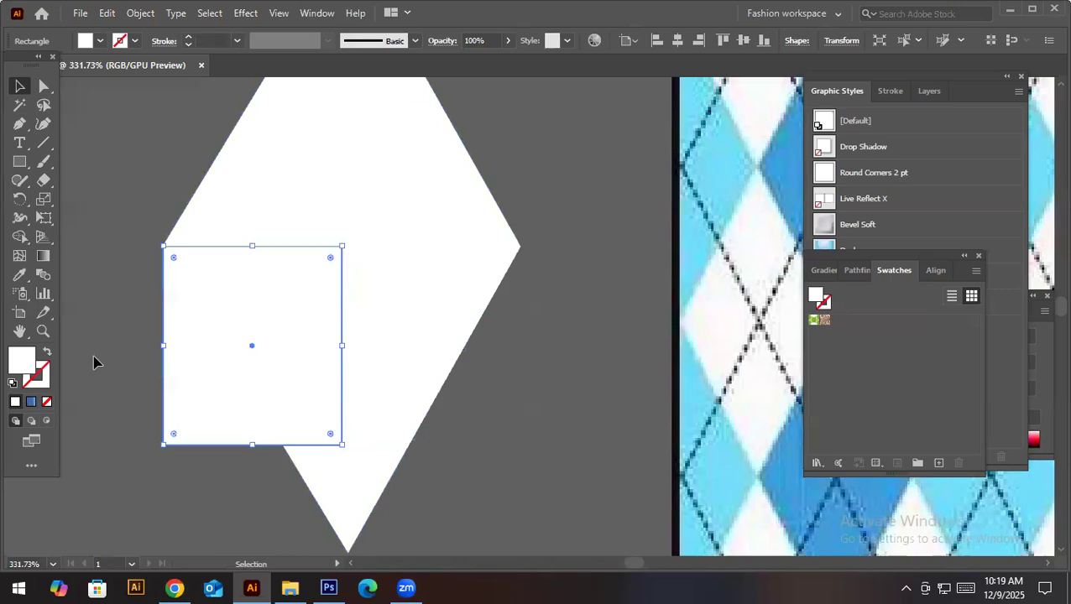
click(563, 323)
click(249, 279)
drag(578, 243, 278, 247)
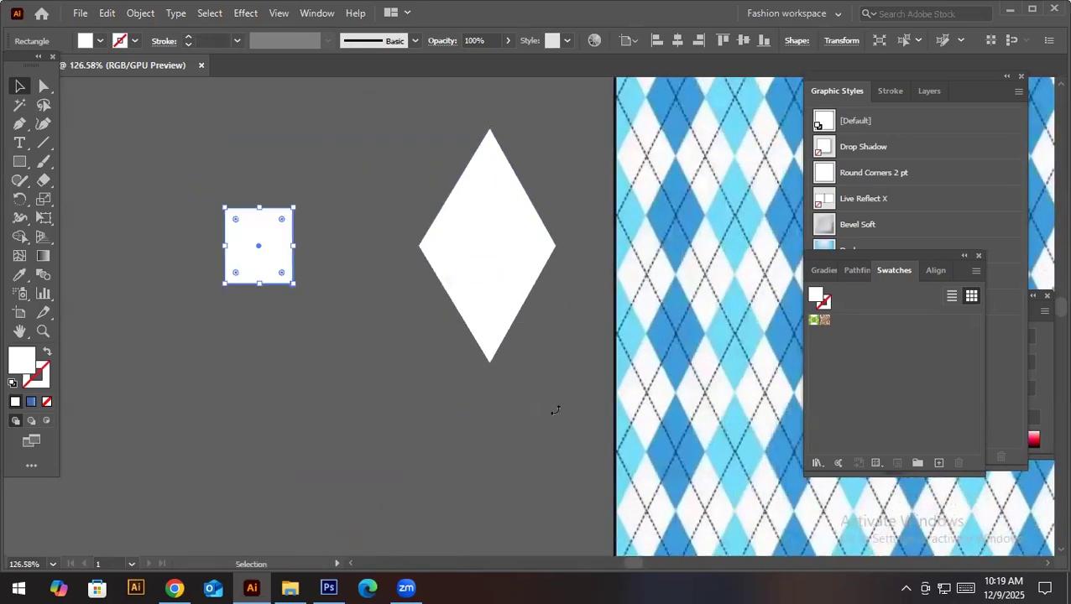
drag(524, 234, 420, 241)
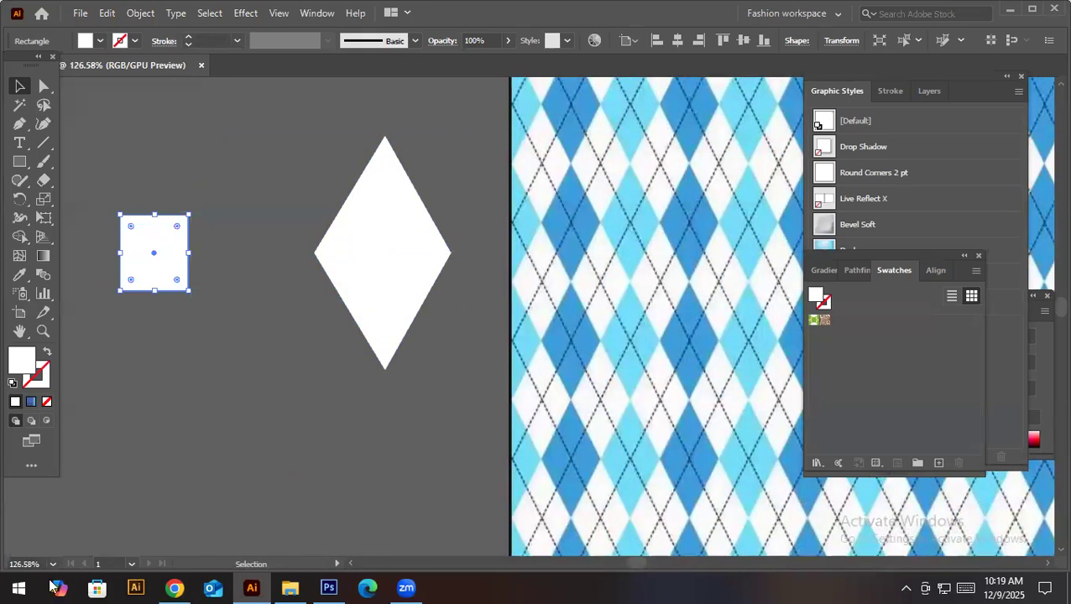
Show the rulers and place a vertical guide through the diamond's upper and lower points, near the 18 in mark
key(ctrl)
key(ctrl+r)
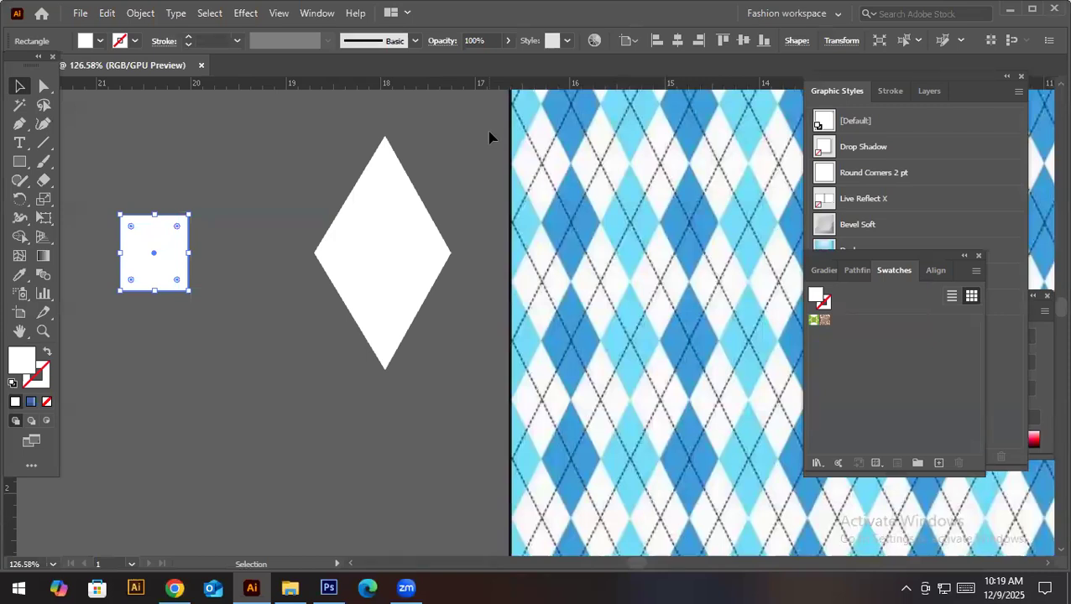
key(ctrl+r)
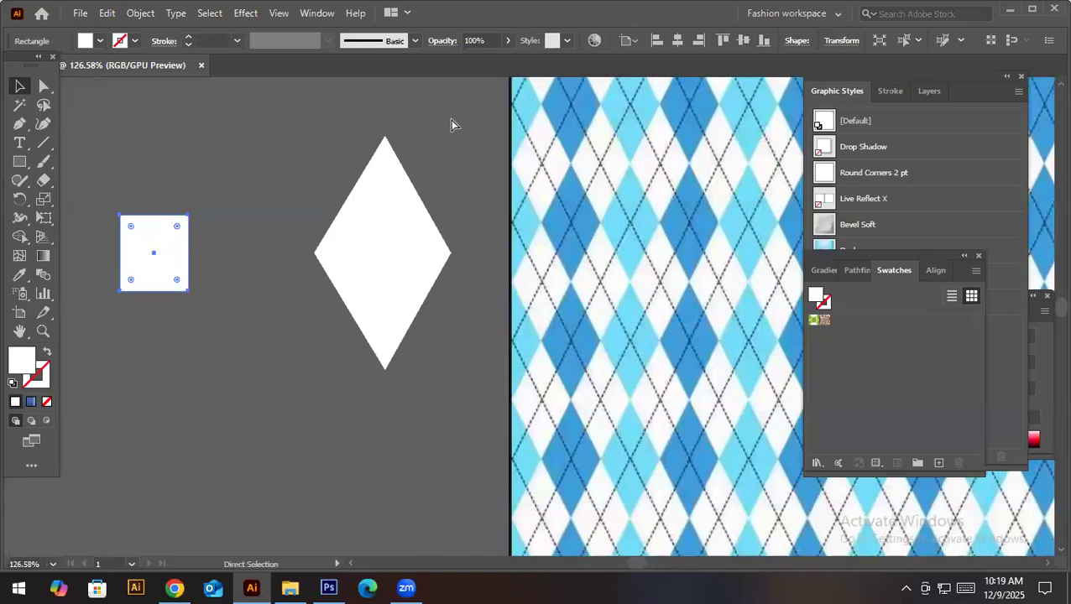
key(ctrl+r)
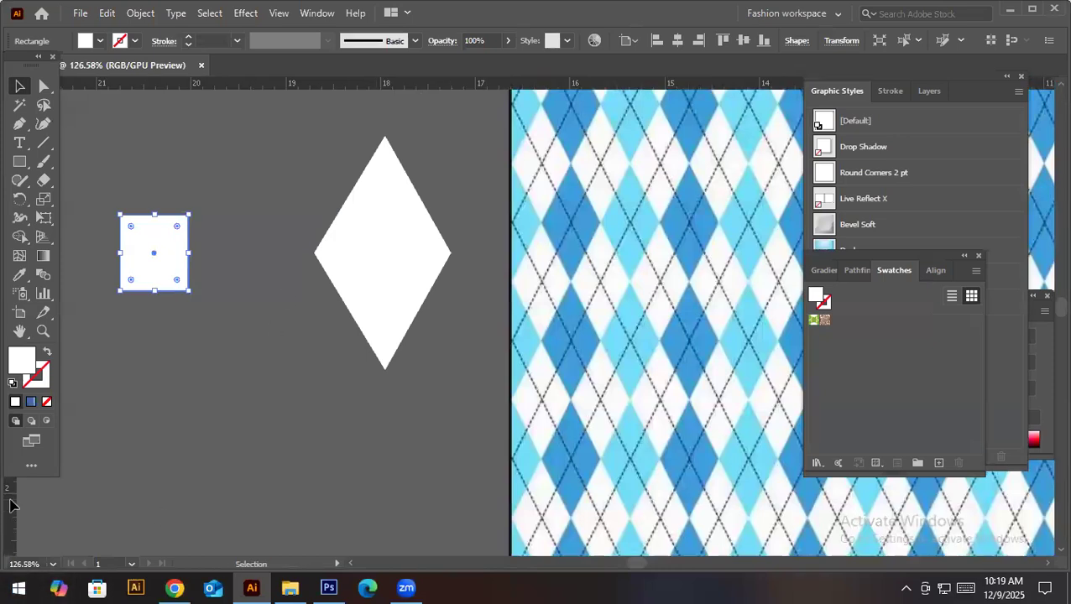
drag(11, 505, 386, 524)
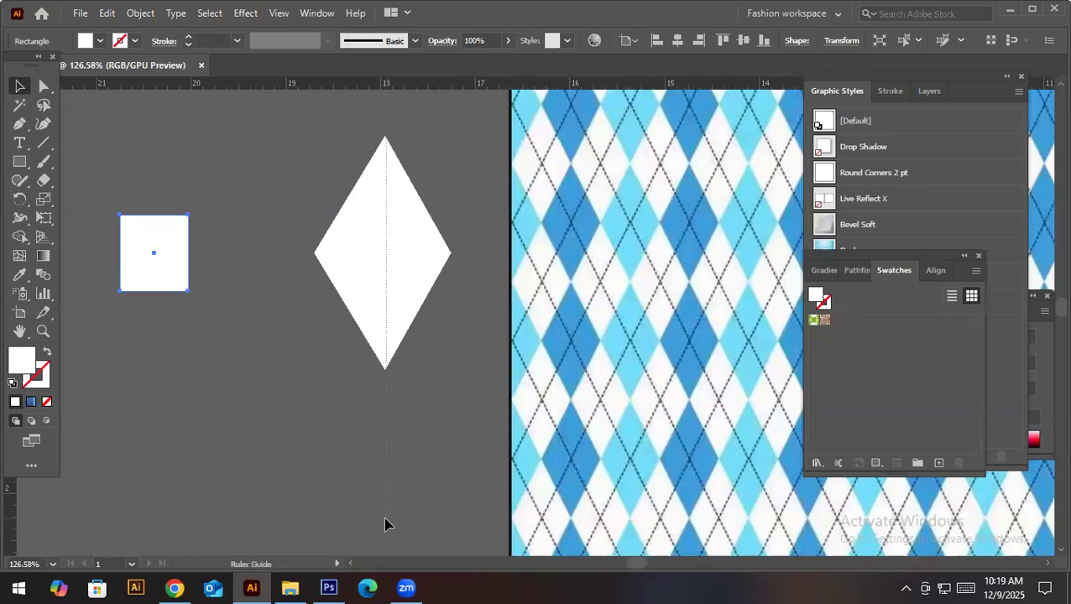
drag(385, 524, 386, 524)
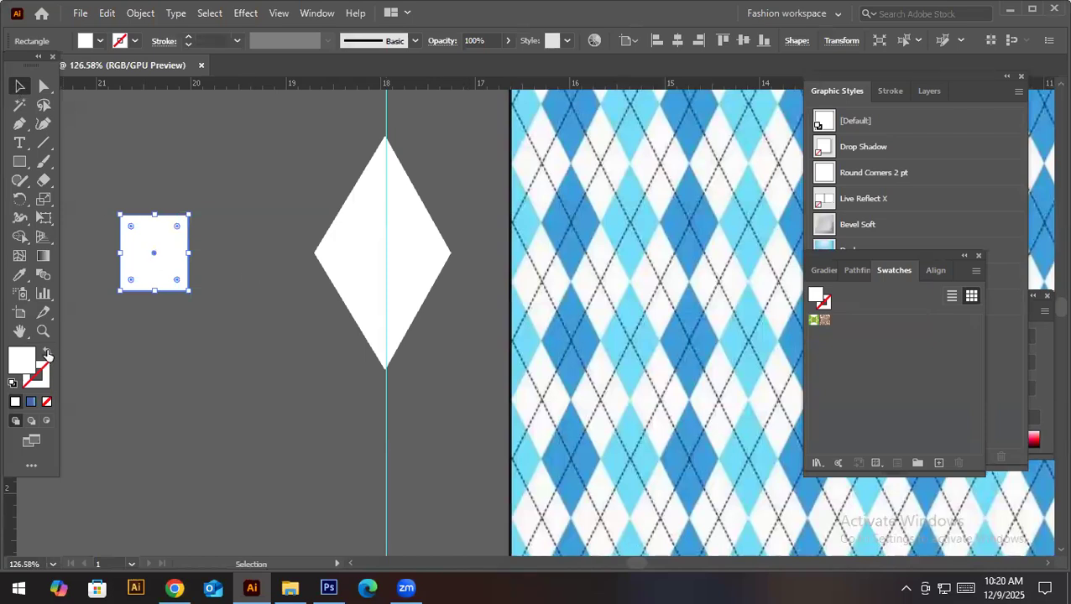
Move the gauge rectangle onto the diamond's right half and snap its upper corner to the diamond's right corner point
click(47, 352)
key(ctrl)
key(shift+x)
drag(136, 277, 435, 319)
key(ctrl+space)
mouse_move(383, 261)
mouse_down()
mouse_move(591, 339)
mouse_move(572, 361)
mouse_move(511, 365)
mouse_move(513, 356)
mouse_up()
key(ctrl+space)
click(672, 236)
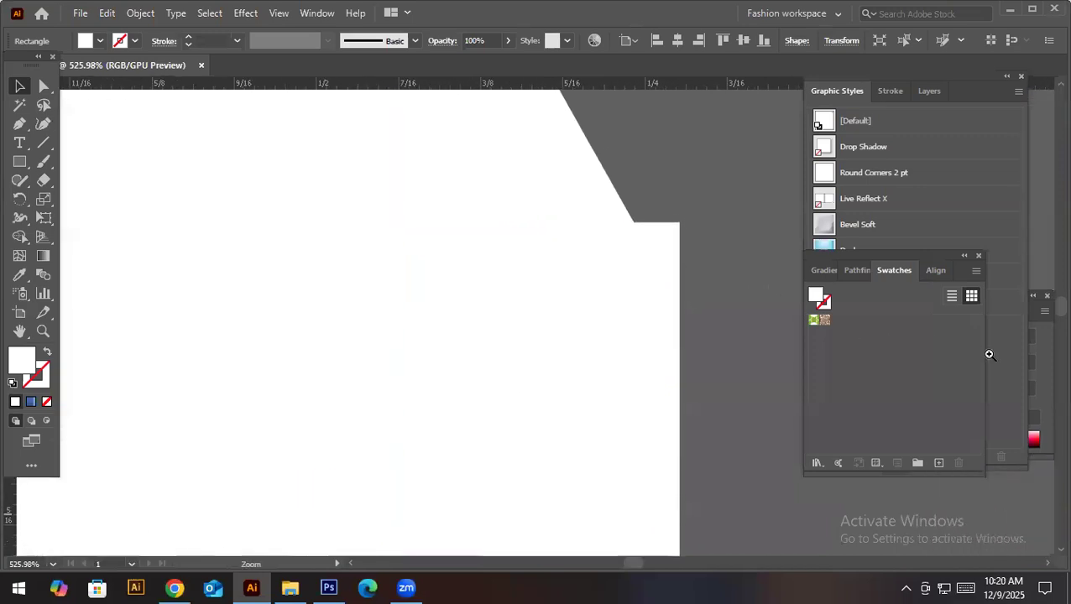
drag(674, 233, 625, 220)
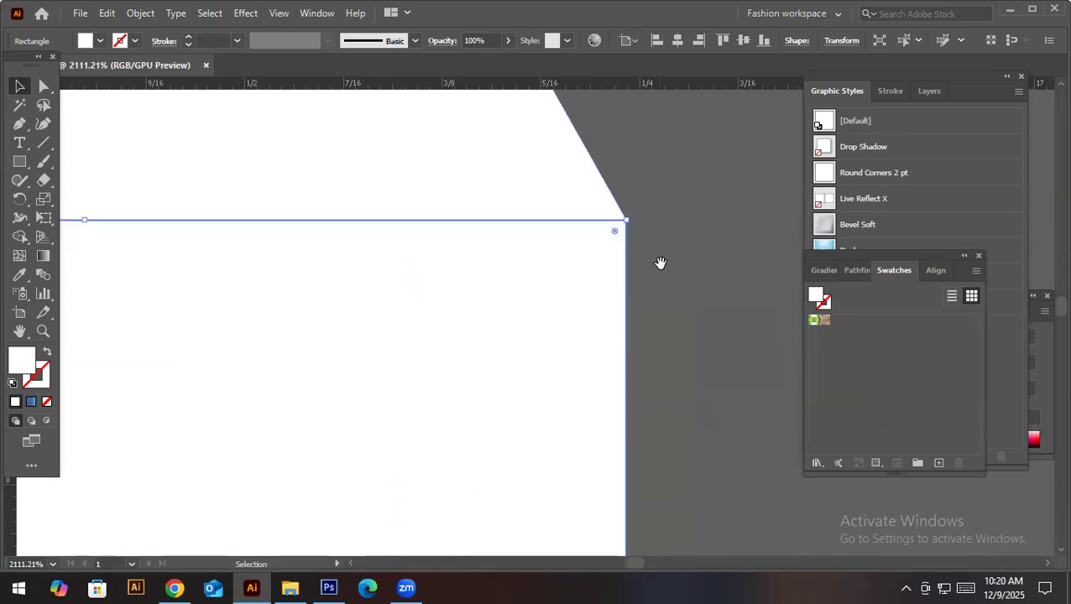
Shift the rectangle to the diamond's left half and pull the diamond's left corner point inward to the rectangle's outer corner
scroll(302, 290, down, 6)
drag(457, 320, 583, 310)
scroll(587, 304, up, 2)
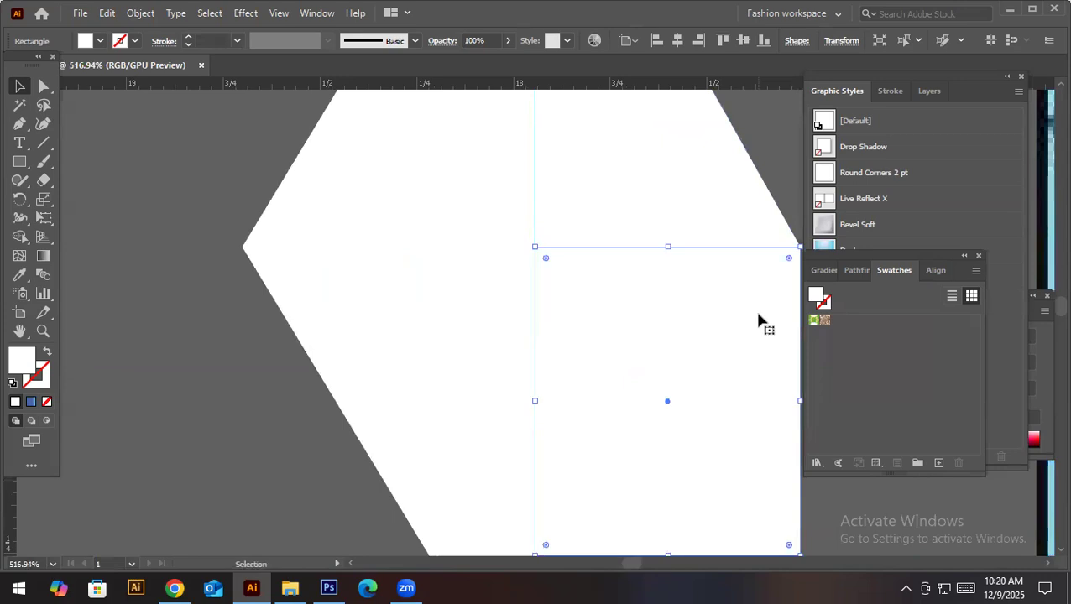
drag(769, 316, 506, 318)
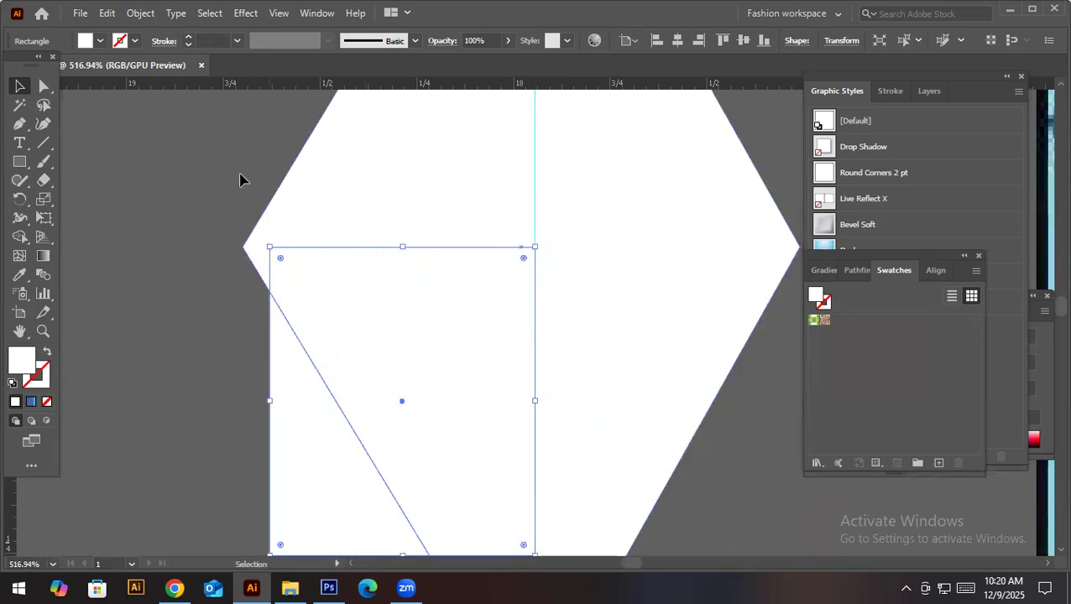
click(43, 86)
click(243, 247)
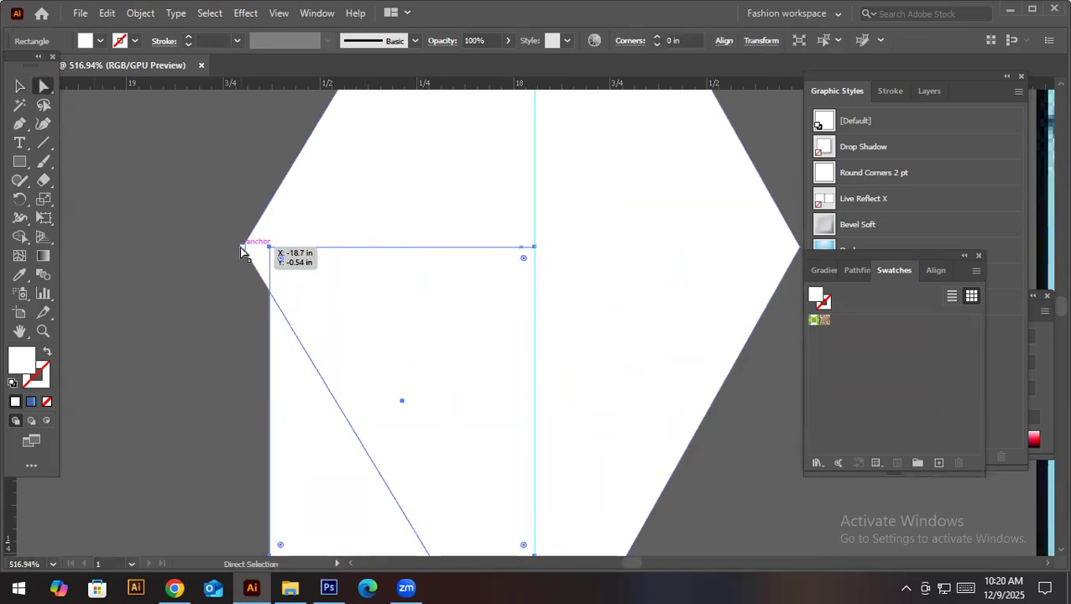
drag(239, 246, 268, 249)
Set the gauge rectangle aside to the left of the diamond, deselect everything and hide the guides
key(ctrl+space)
drag(540, 306, 321, 359)
key(v)
click(466, 394)
drag(448, 403, 73, 383)
drag(555, 411, 438, 370)
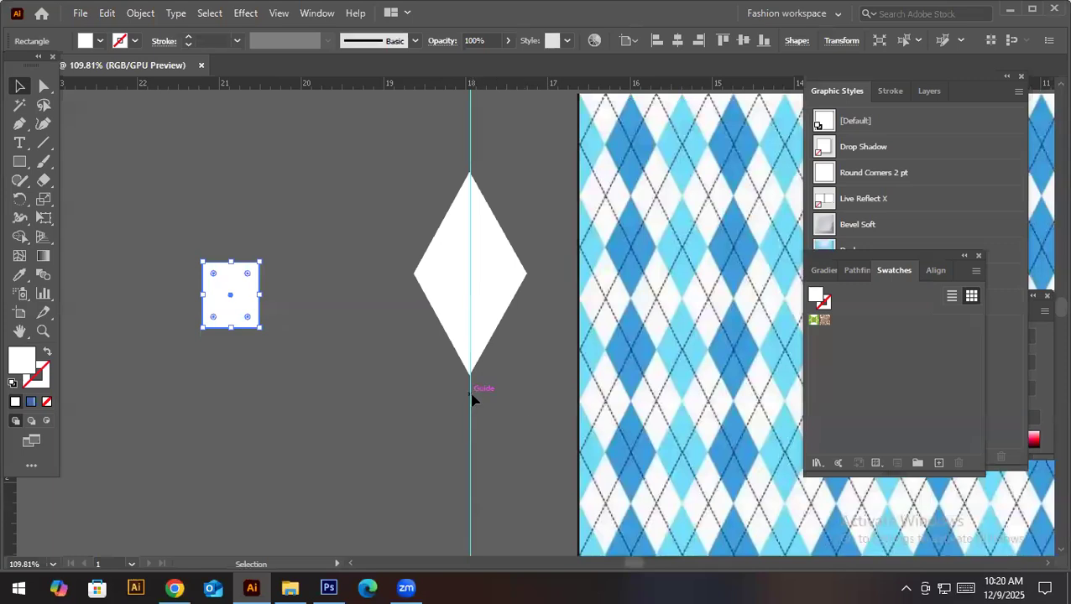
scroll(134, 411, left, 1)
scroll(252, 411, left, 1)
click(499, 413)
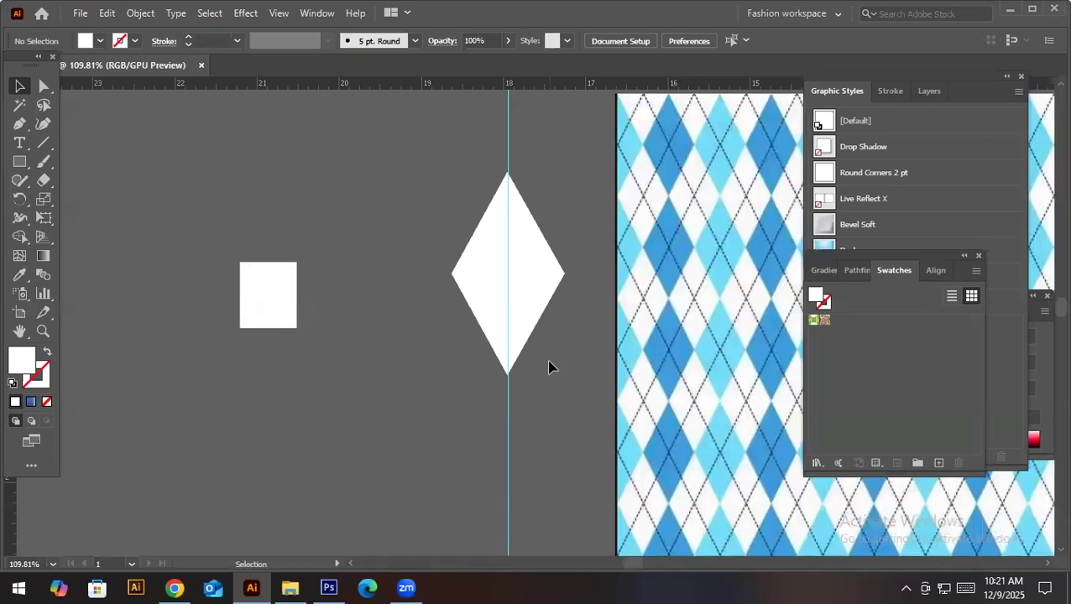
key(ctrl+;)
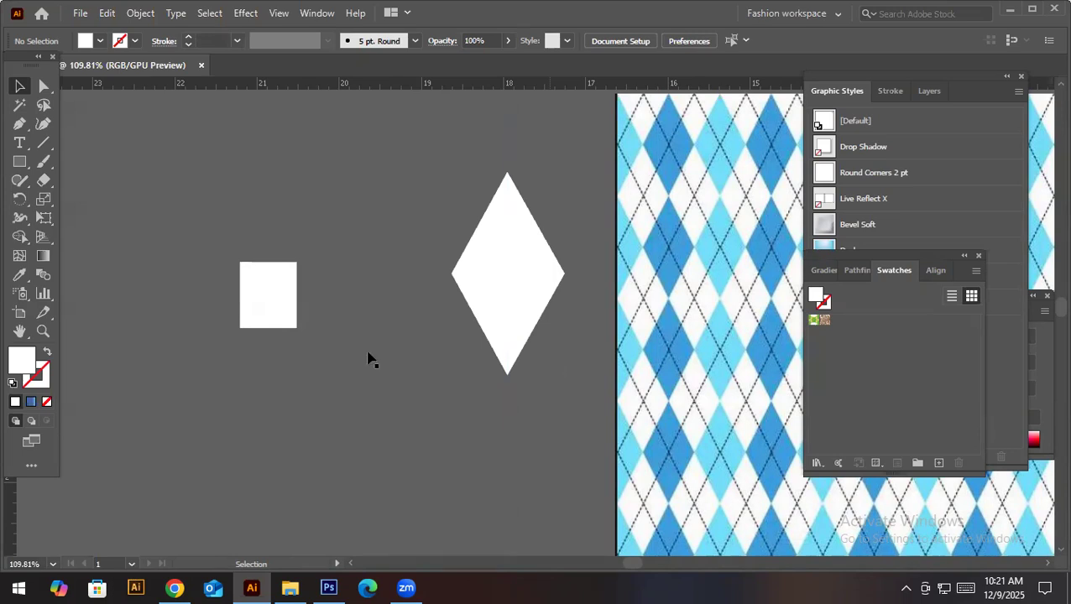
Draw a square about 1.7 in wide to the left of the small rectangle and rotate it 45° into a diamond
drag(318, 368, 376, 419)
drag(220, 250, 303, 289)
click(20, 161)
mouse_move(138, 197)
mouse_down()
mouse_move(296, 353)
mouse_move(280, 337)
mouse_move(288, 360)
mouse_move(255, 316)
mouse_move(268, 336)
mouse_up()
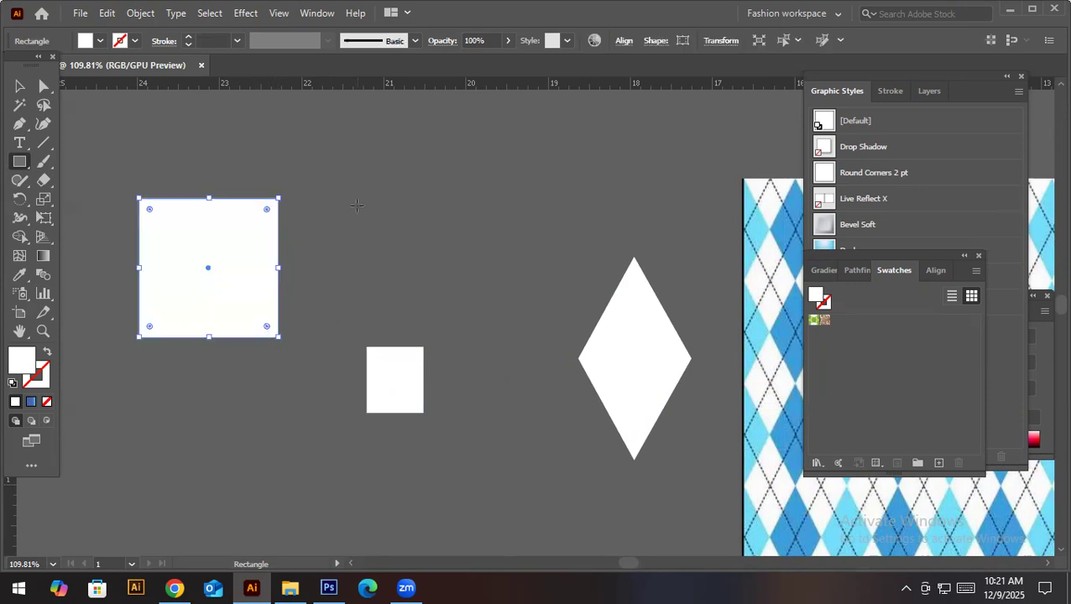
click(21, 87)
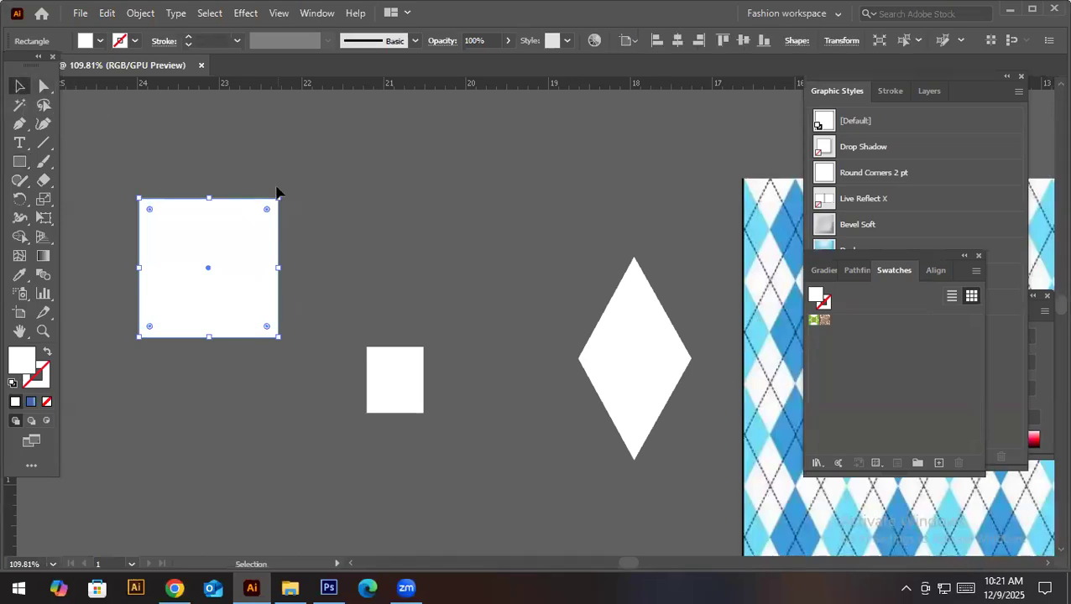
drag(282, 193, 367, 267)
click(370, 266)
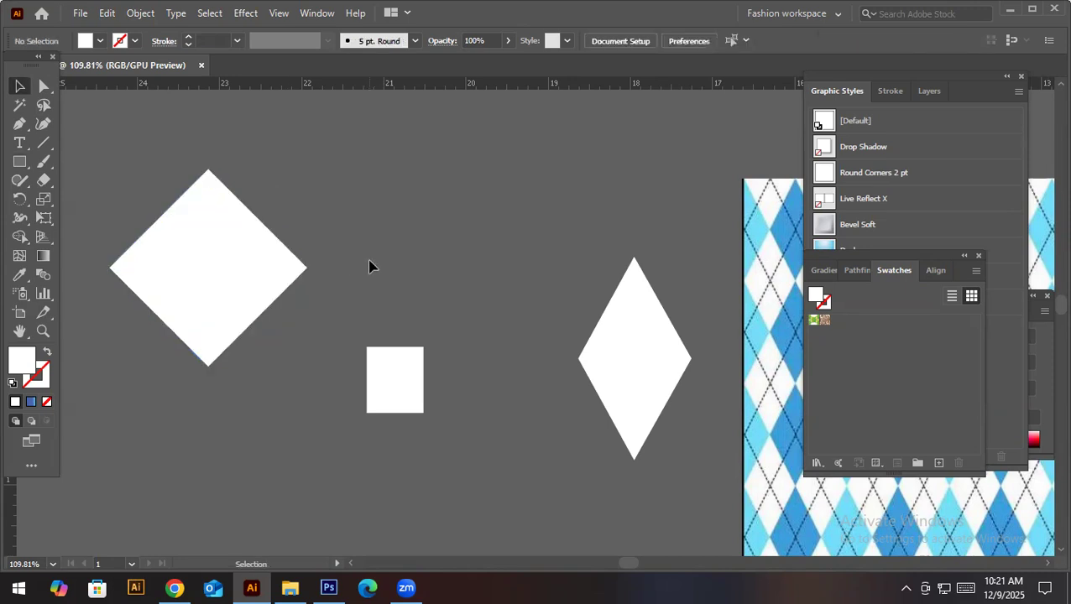
Select only the right corner point of the new rotated square with the Direct Selection tool
key(space)
drag(674, 321, 636, 313)
drag(242, 260, 328, 281)
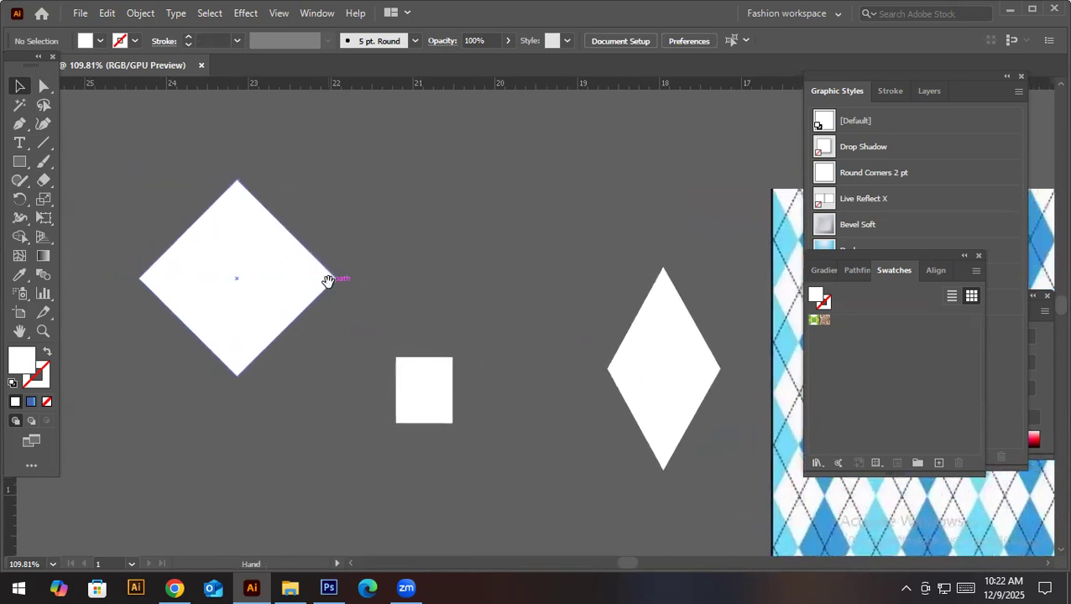
scroll(655, 294, right, 5)
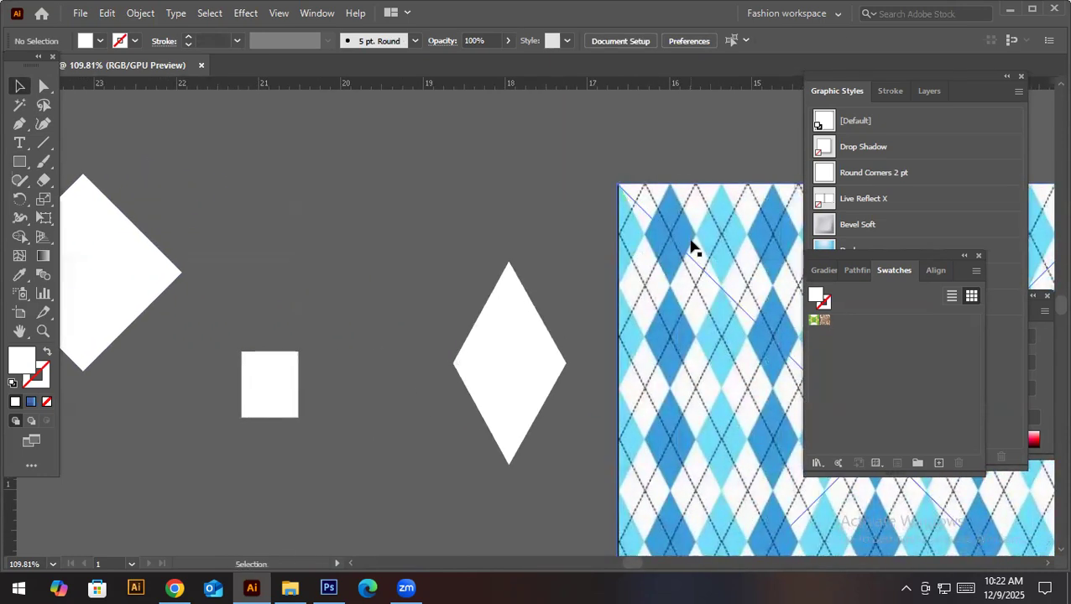
scroll(378, 273, left, 5)
click(320, 277)
click(43, 85)
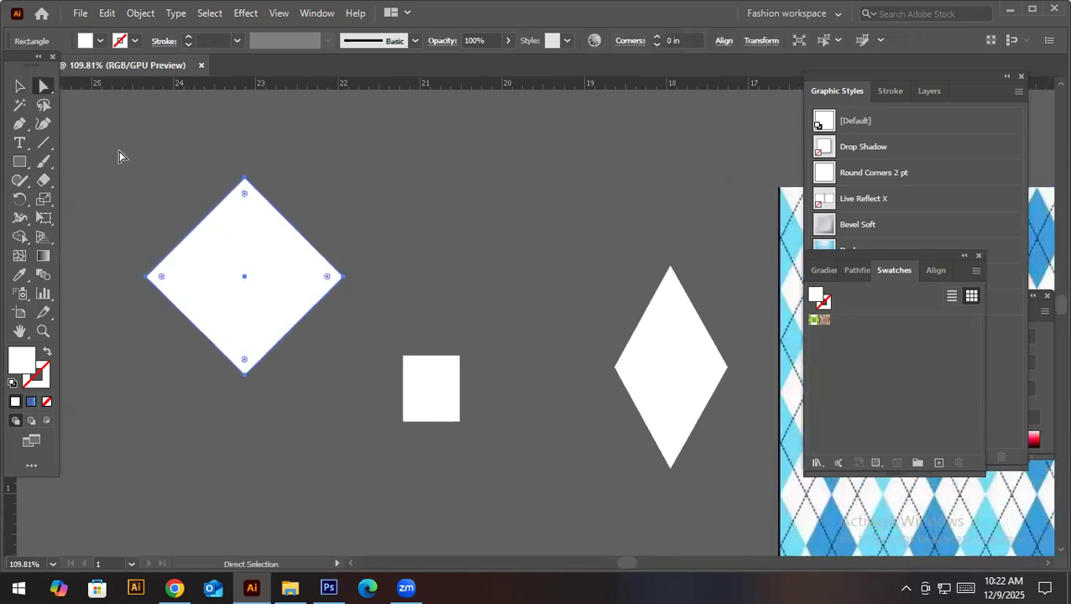
drag(243, 282, 228, 282)
key(ctrl+z)
click(340, 277)
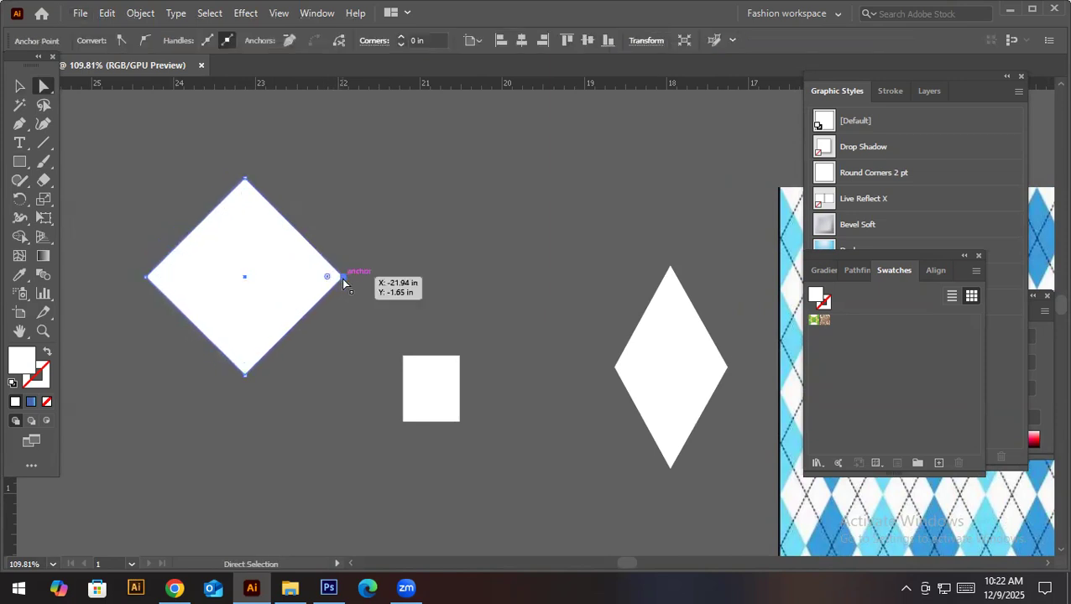
click(342, 280)
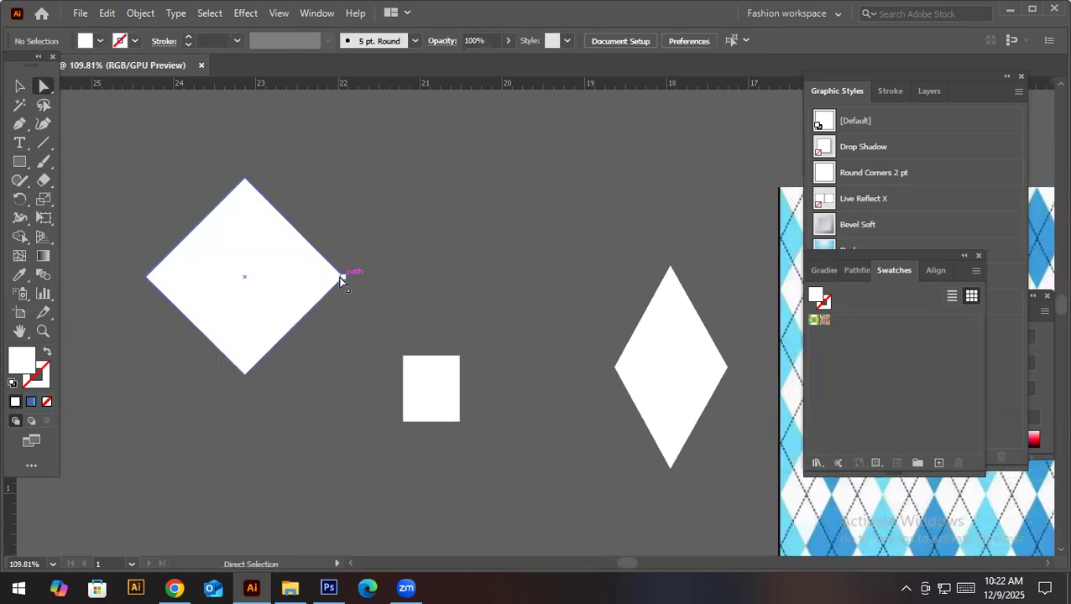
click(340, 276)
click(342, 279)
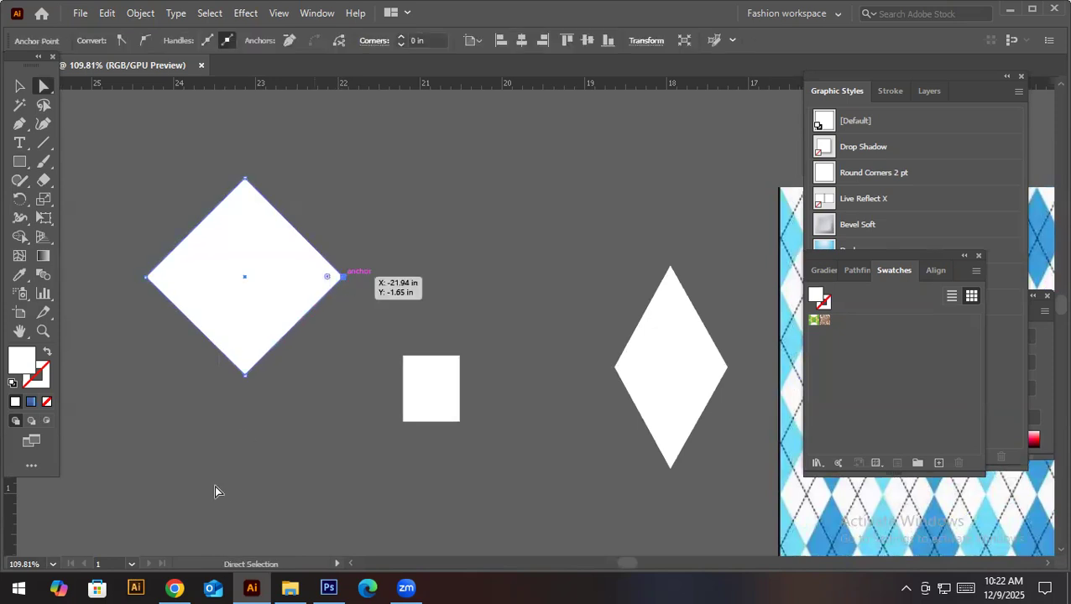
Switch to Chrome, review the Argyle Checkered Pattern section of the checkered pattern article, and return to Illustrator
click(174, 587)
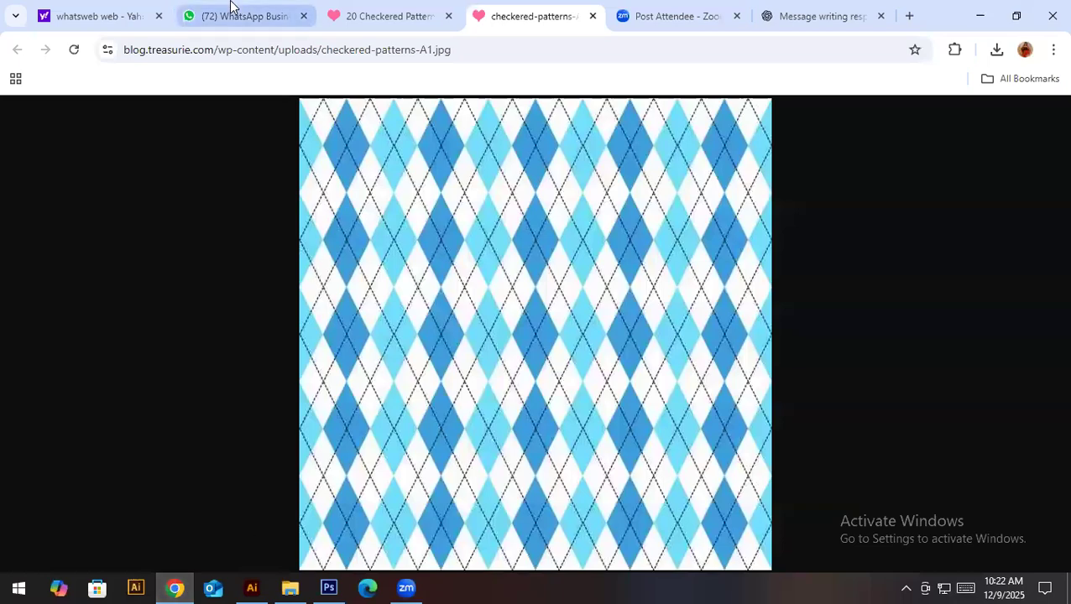
click(428, 10)
scroll(379, 313, up, 3)
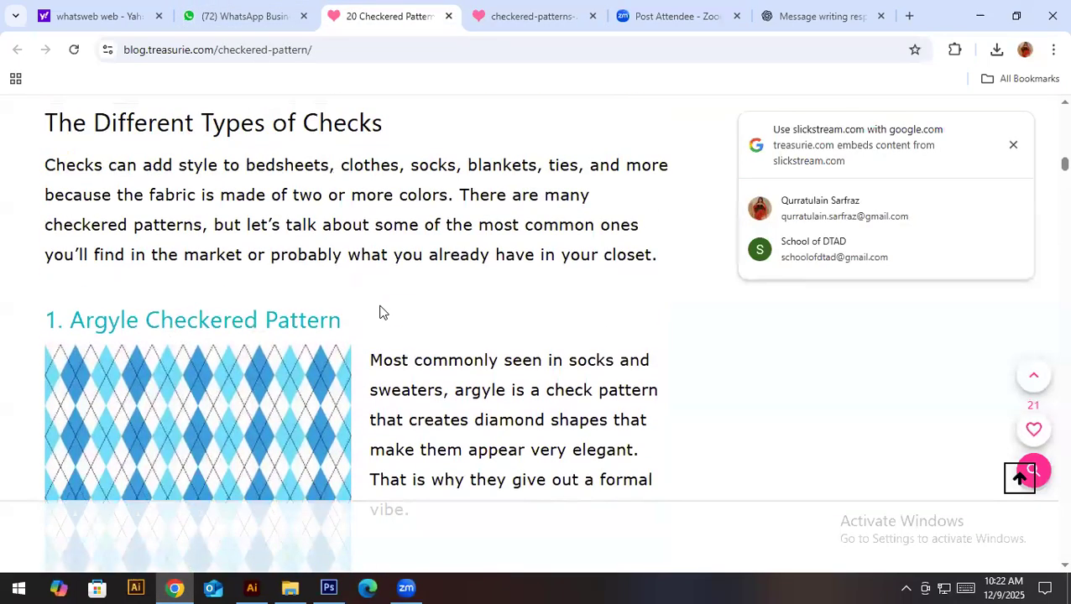
scroll(575, 410, down, 2)
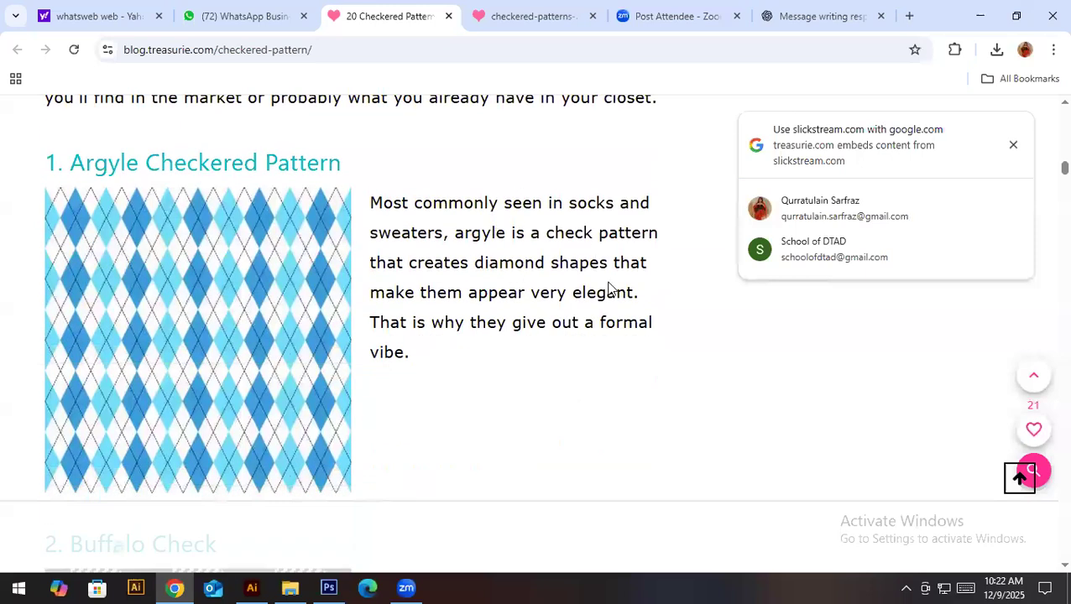
click(174, 587)
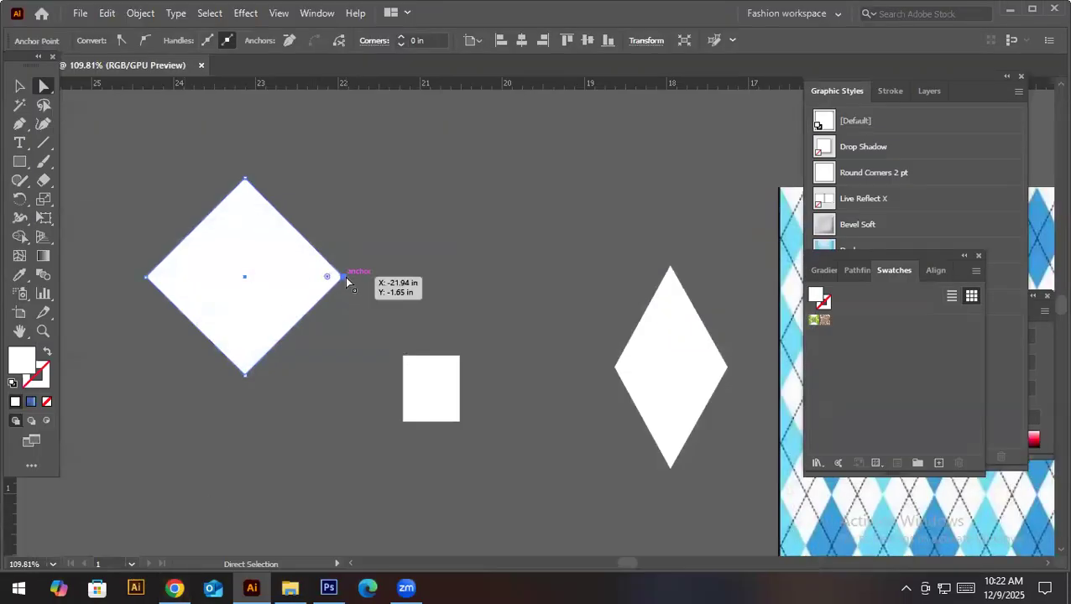
Try moving the rotated square's right corner point straight inward, and undo the move
drag(342, 277, 305, 282)
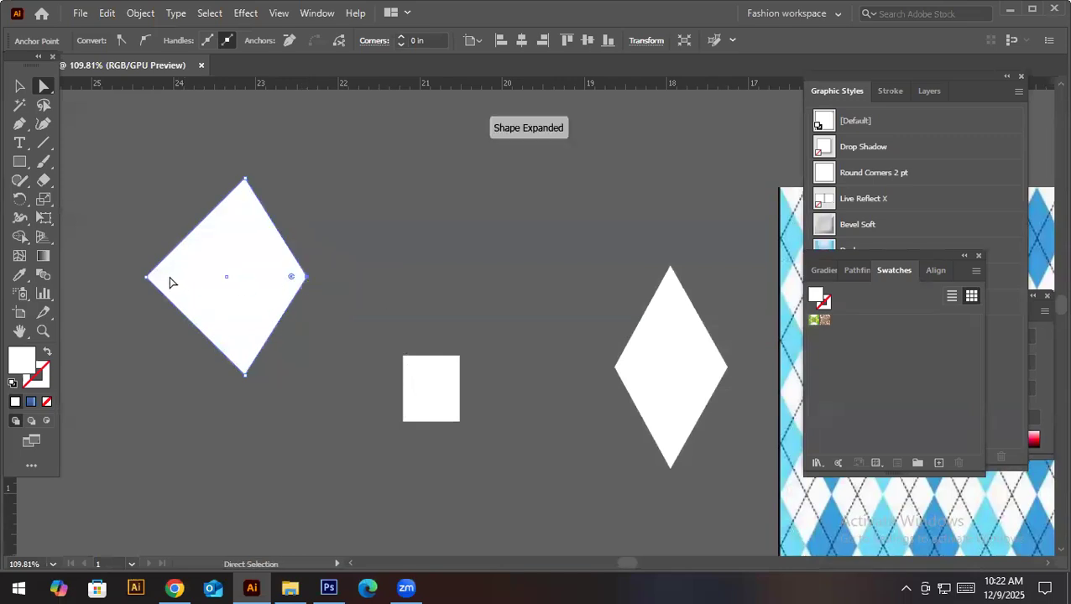
key(ctrl+z)
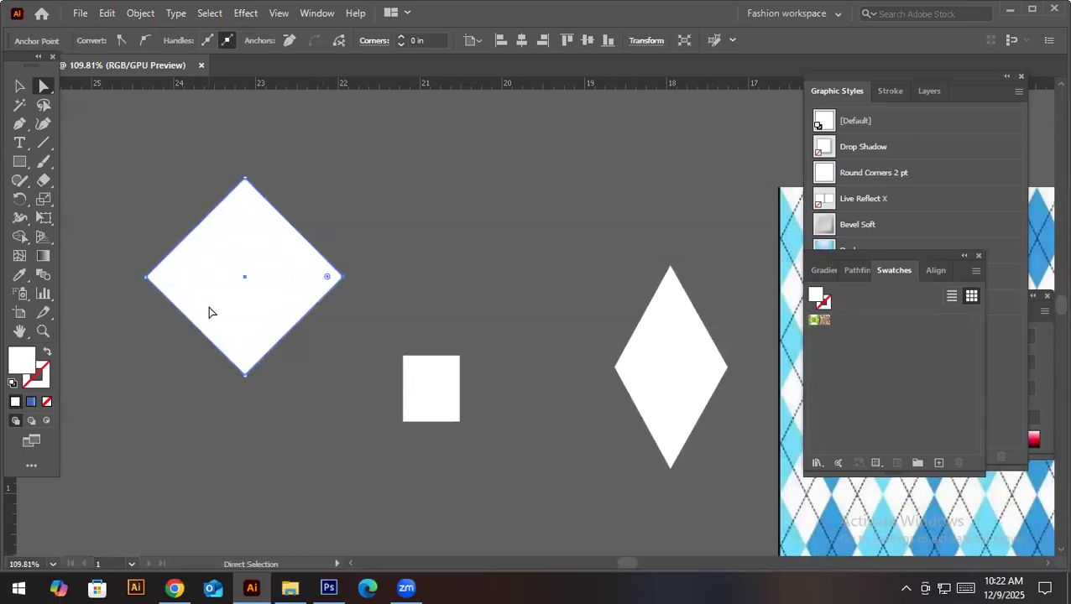
Place a vertical guide through the upper and lower points of the rotated square
drag(10, 501, 244, 501)
key(ctrl+z)
key(v)
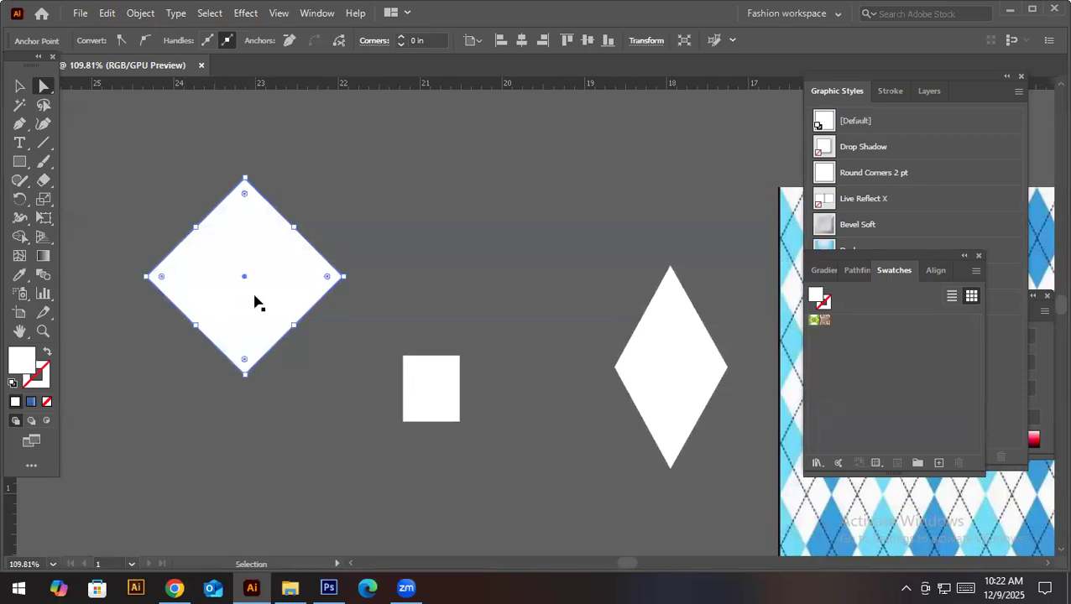
key(ctrl+shift+z)
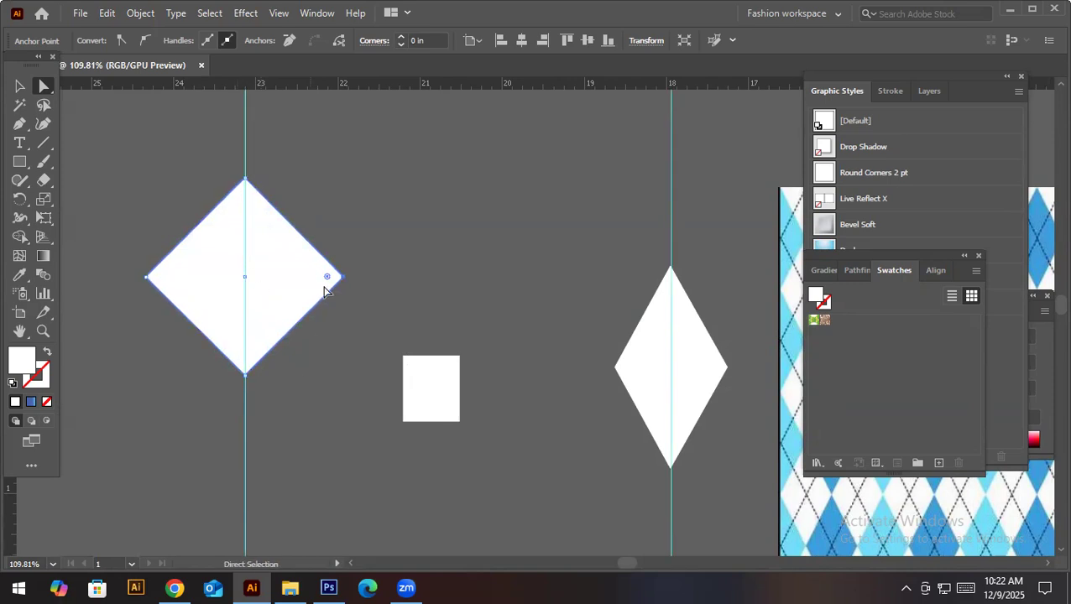
Draw a small square about 1 in wide and center it on the rotated square
click(343, 277)
click(19, 161)
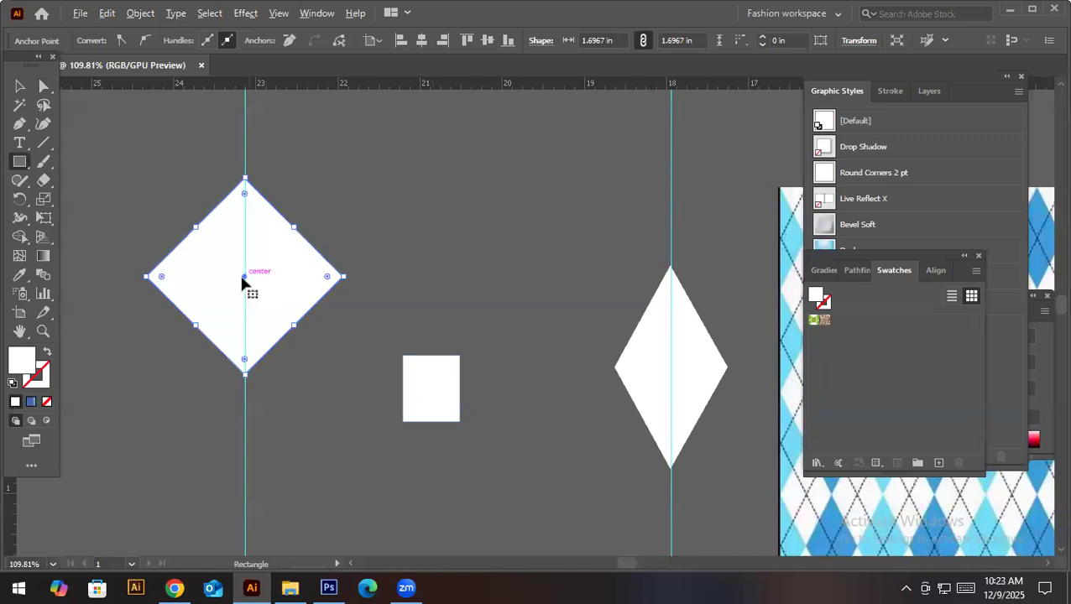
drag(398, 177, 484, 263)
key(v)
drag(459, 225, 261, 285)
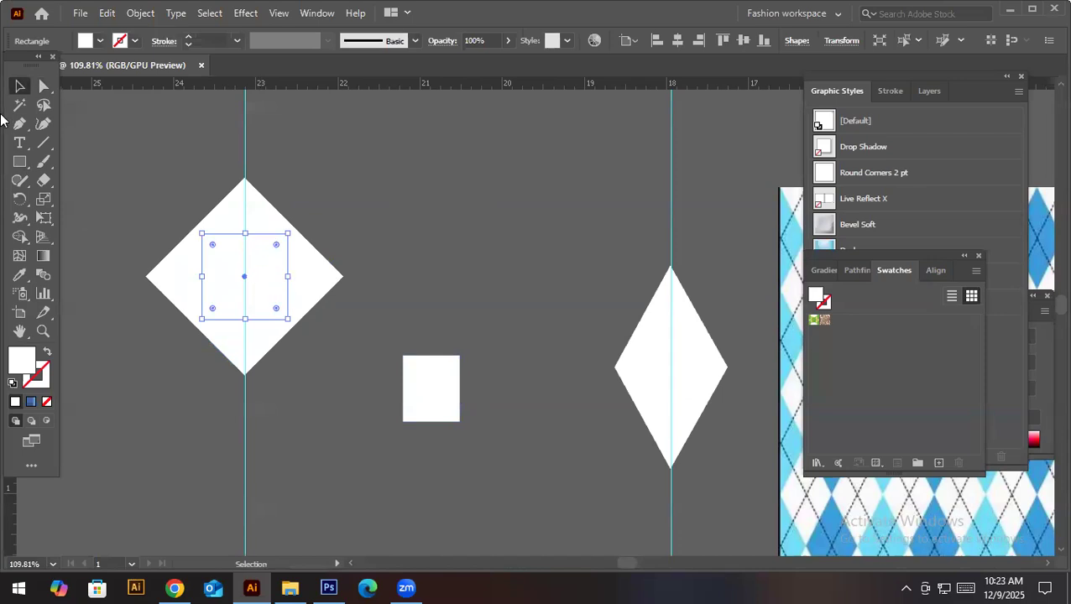
Select the rotated square's right corner point with Direct Selection, and reselect the whole small square in its center
click(43, 86)
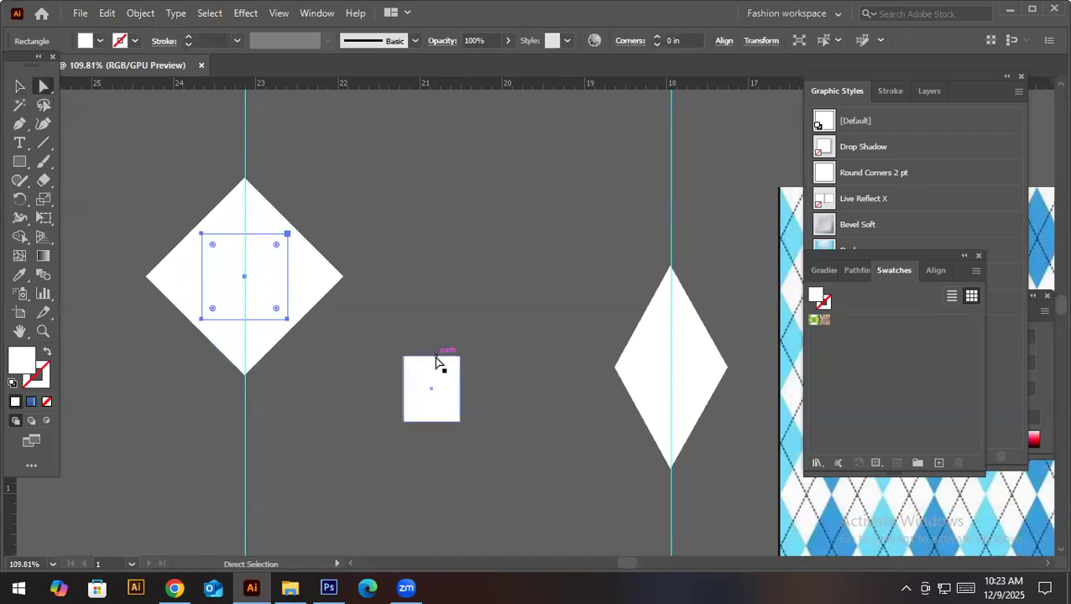
click(343, 277)
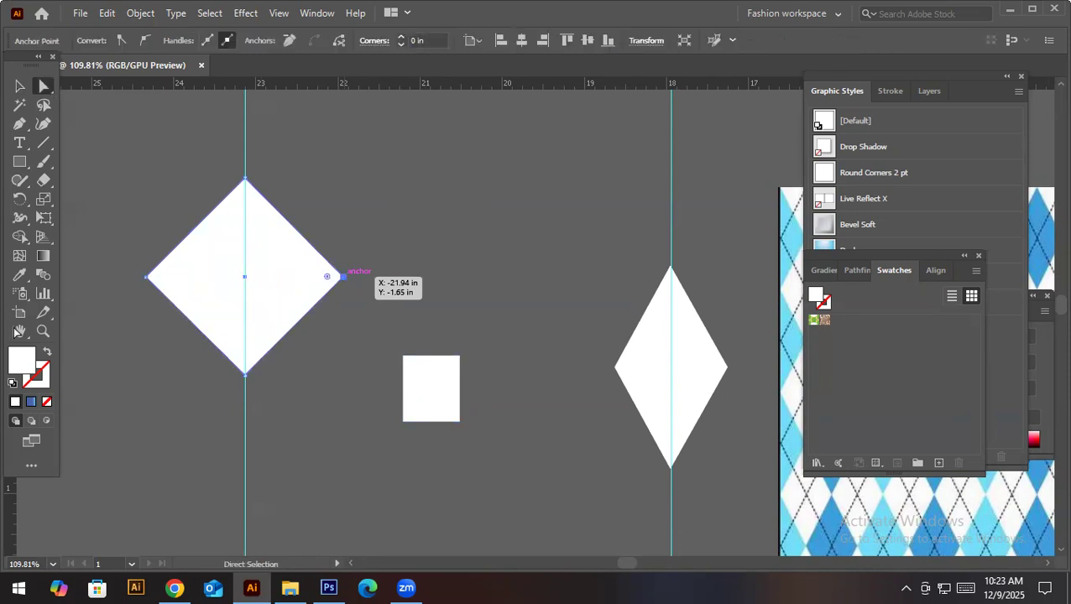
key(v)
click(270, 285)
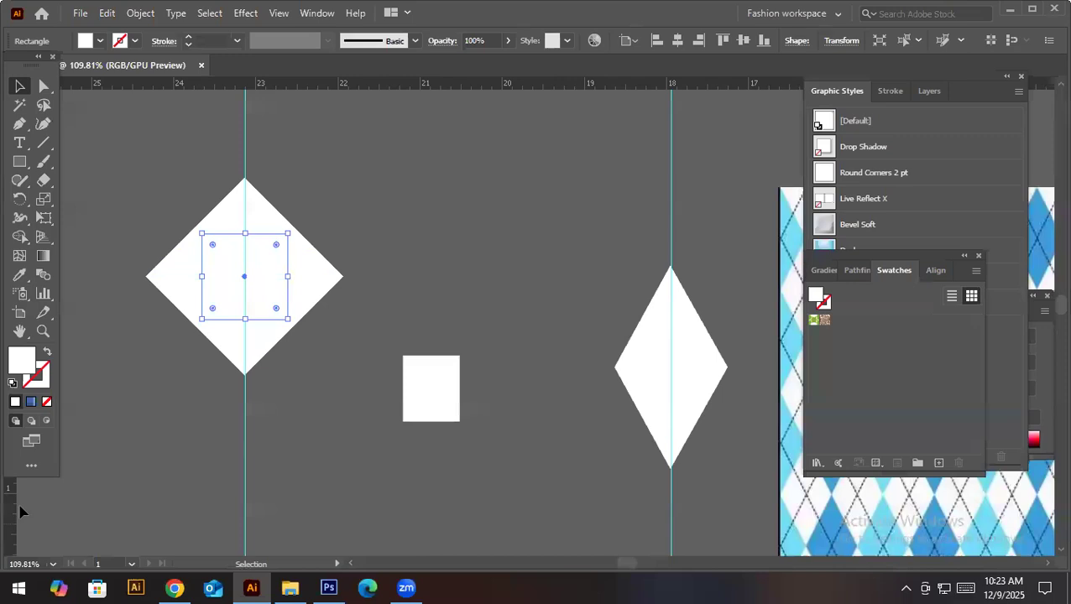
mouse_move(60, 358)
mouse_down()
mouse_move(10, 350)
mouse_move(9, 382)
mouse_move(63, 406)
mouse_move(59, 352)
mouse_up()
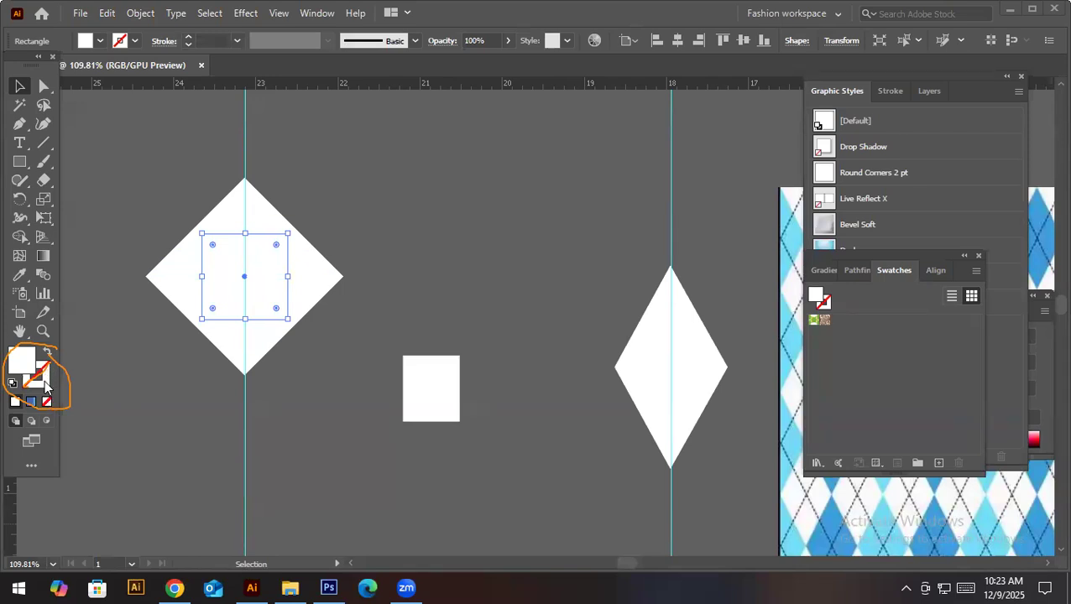
mouse_move(451, 339)
mouse_down()
mouse_move(386, 372)
mouse_move(478, 380)
mouse_up()
mouse_move(695, 299)
mouse_down()
mouse_move(609, 365)
mouse_move(695, 474)
mouse_move(709, 343)
mouse_move(672, 313)
mouse_up()
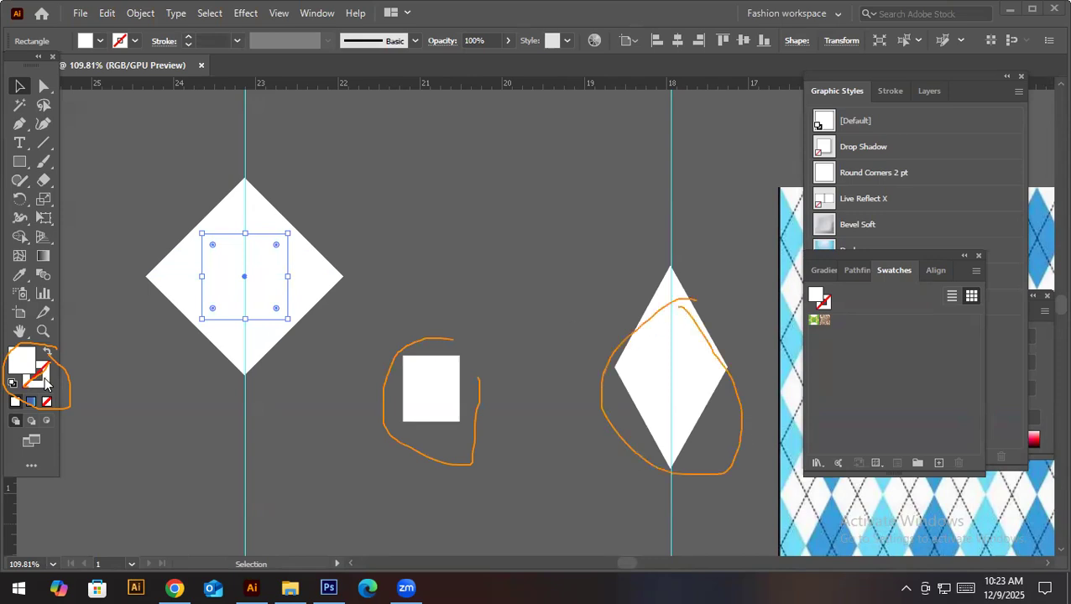
mouse_move(42, 346)
mouse_down()
mouse_move(10, 359)
mouse_move(42, 370)
mouse_move(45, 349)
mouse_up()
key(Escape)
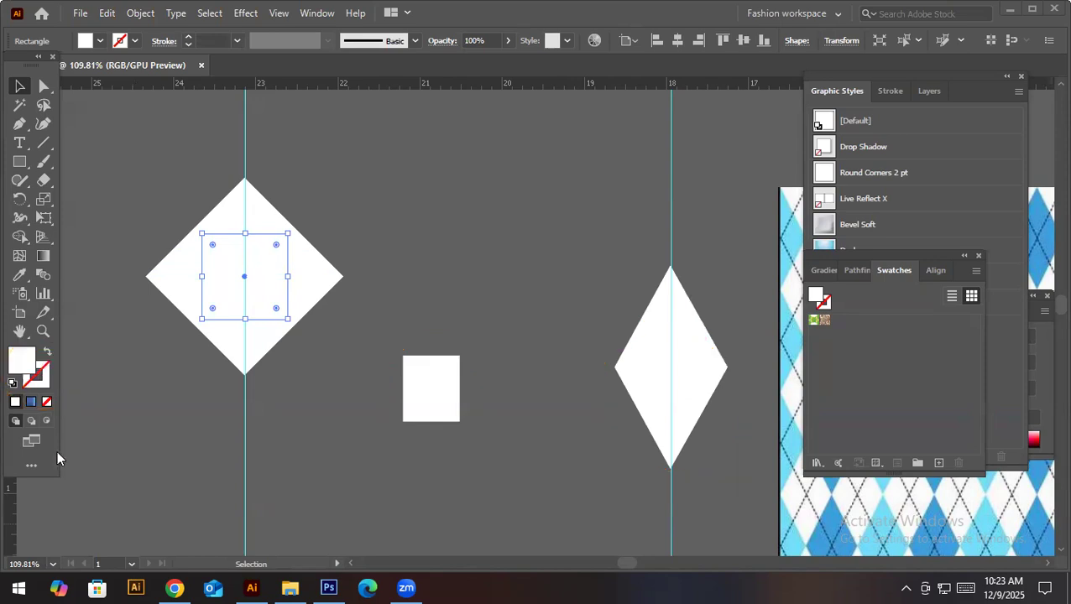
Give the small inner square a solid white stroke
click(47, 384)
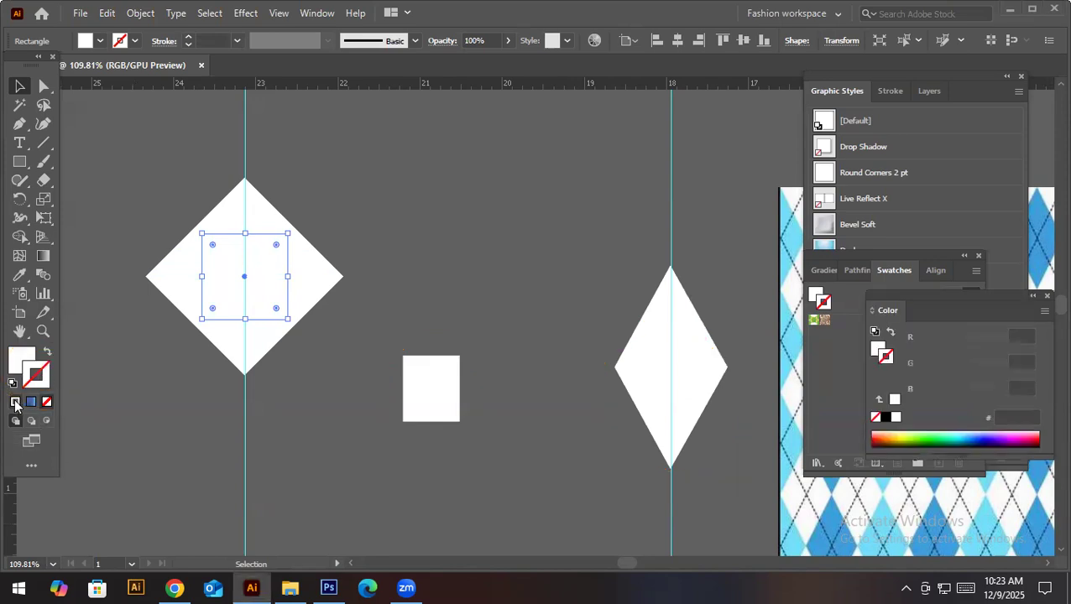
click(15, 403)
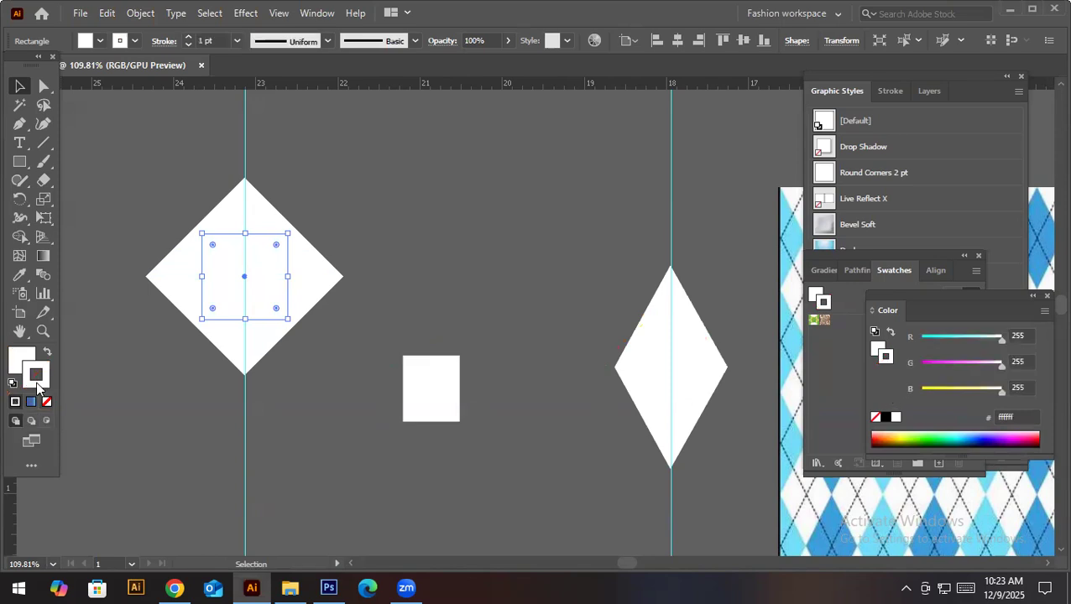
Set the small inner square's stroke color to black (000000) and deselect it
double_click(36, 382)
click(667, 427)
drag(667, 427, 714, 470)
click(873, 272)
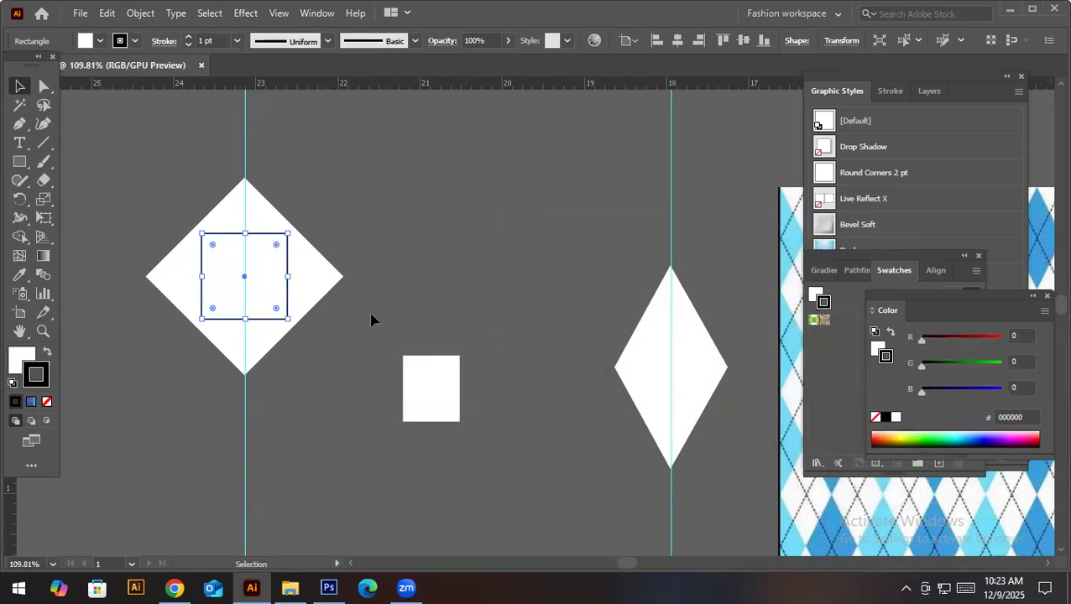
click(371, 320)
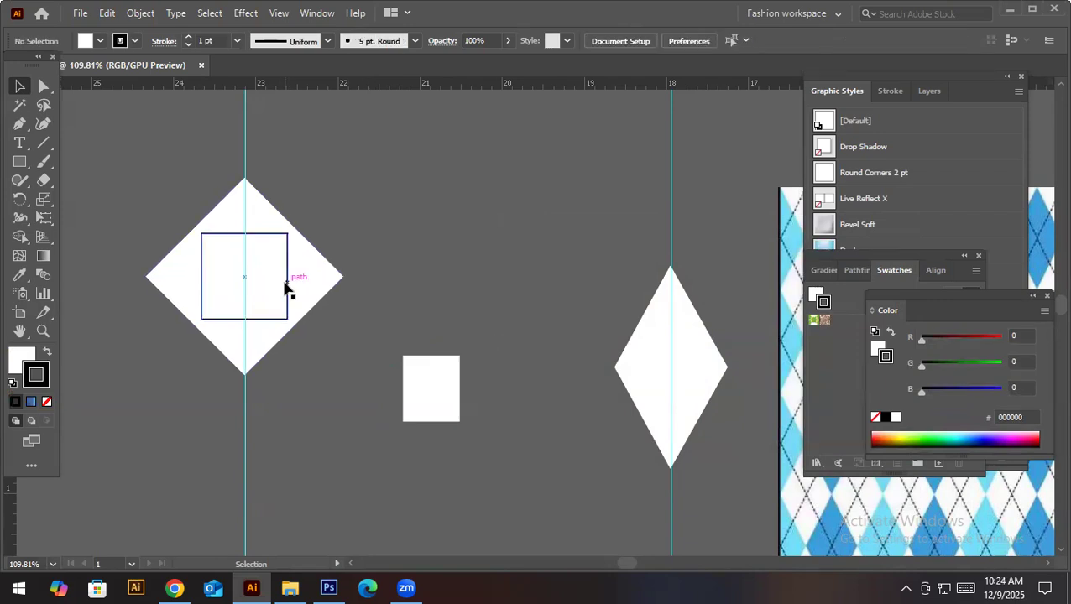
scroll(373, 302, up, 5)
scroll(375, 309, down, 4)
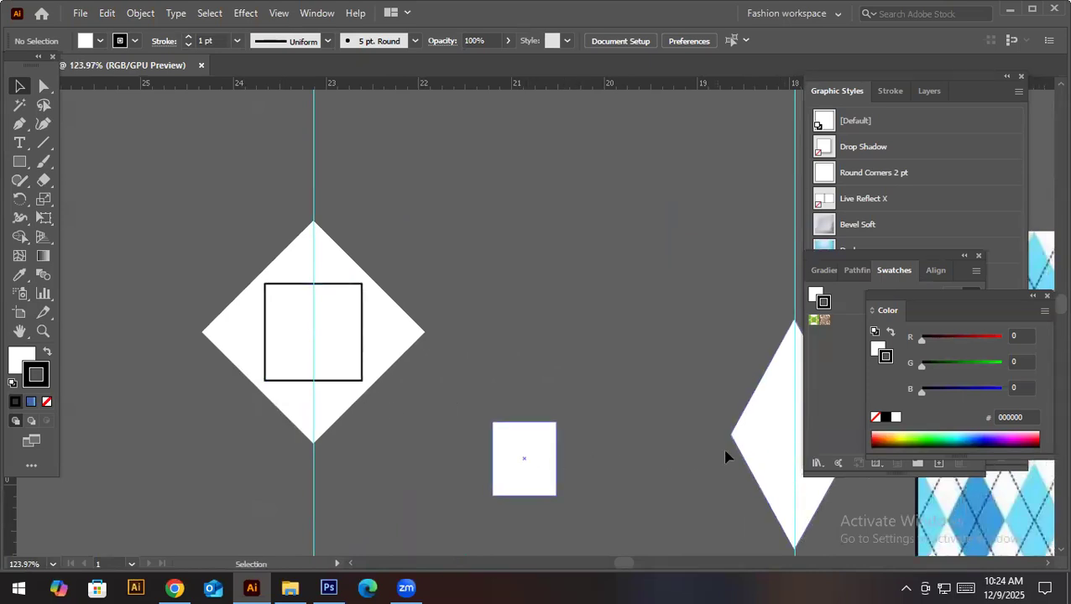
Narrow the rotated square into a diamond by moving its right and left corner points inward to the small square's side edges with Direct Selection
click(411, 342)
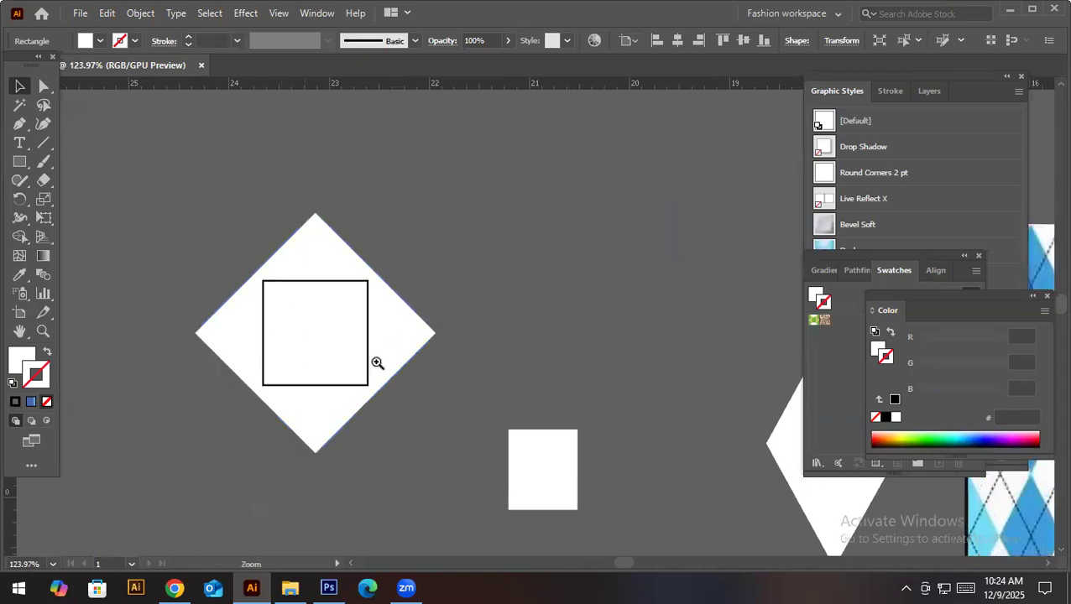
scroll(370, 363, up, 3)
scroll(485, 375, up, 2)
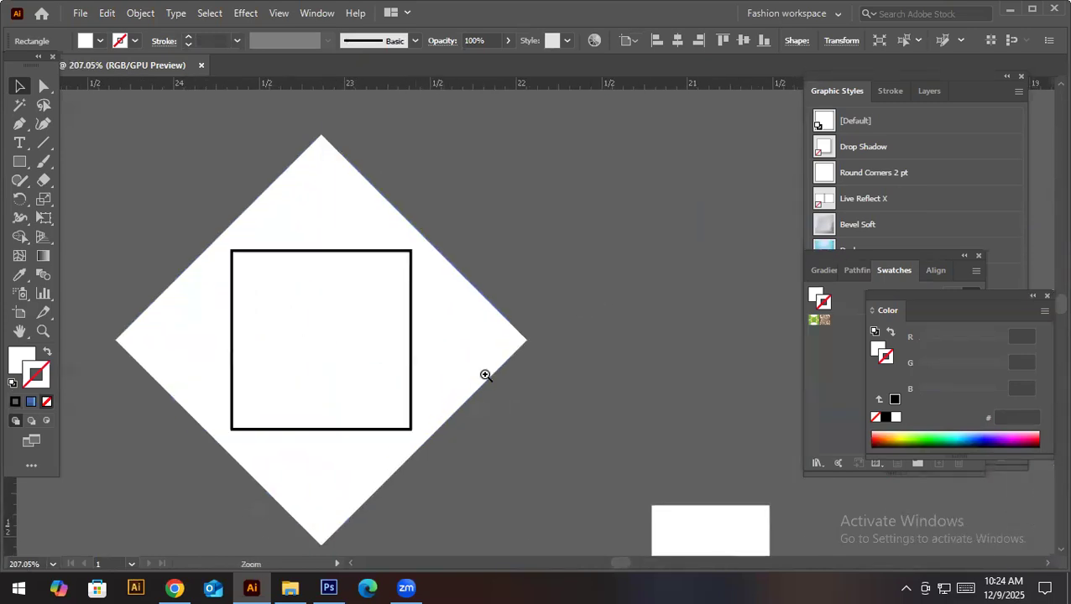
click(45, 87)
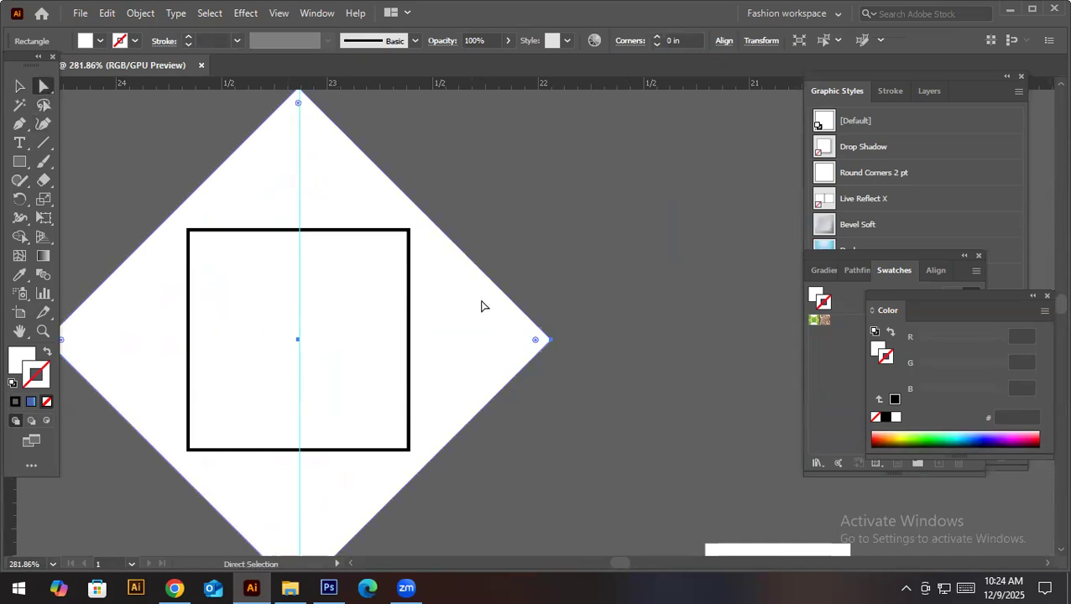
click(552, 341)
drag(552, 341, 409, 341)
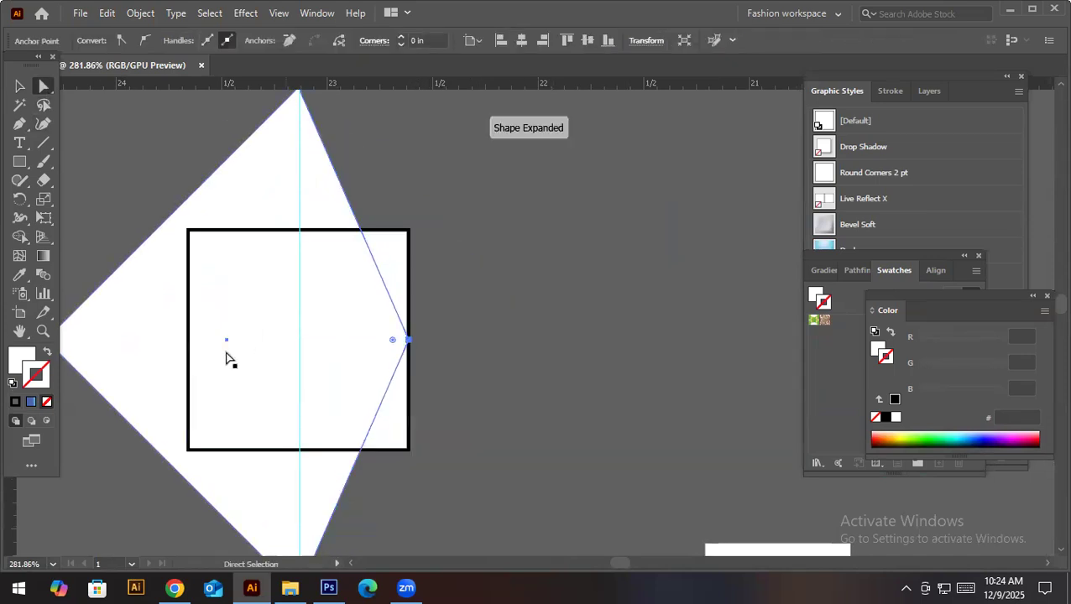
drag(108, 346, 269, 350)
key(v)
drag(474, 342, 243, 373)
click(582, 390)
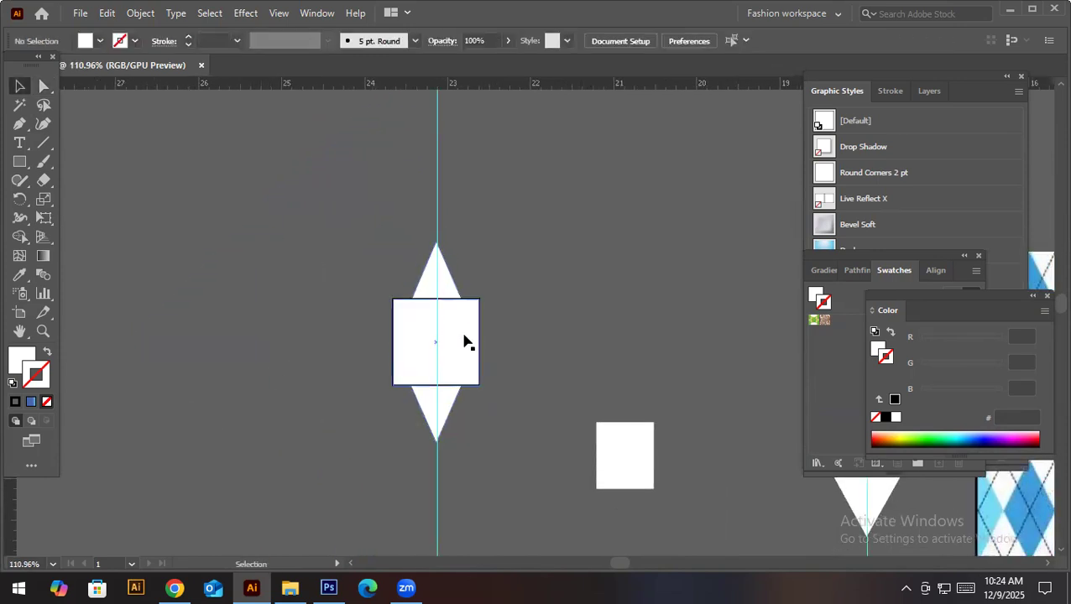
Move the black-outlined square off the narrow diamond, and shift the diamond horizontally to the right of its guide
drag(476, 316, 692, 229)
drag(599, 397, 397, 363)
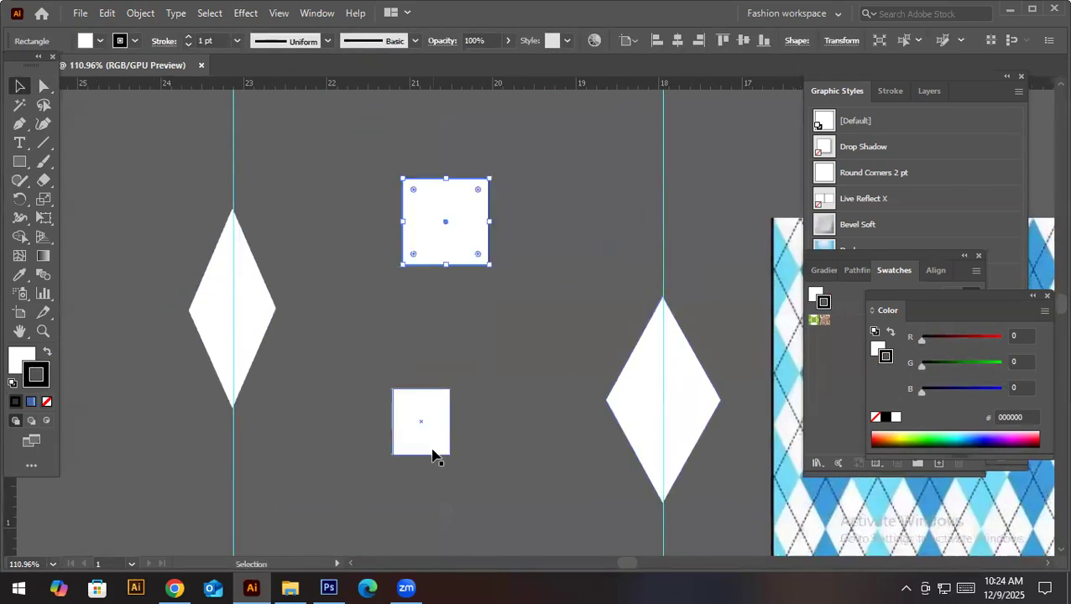
click(238, 281)
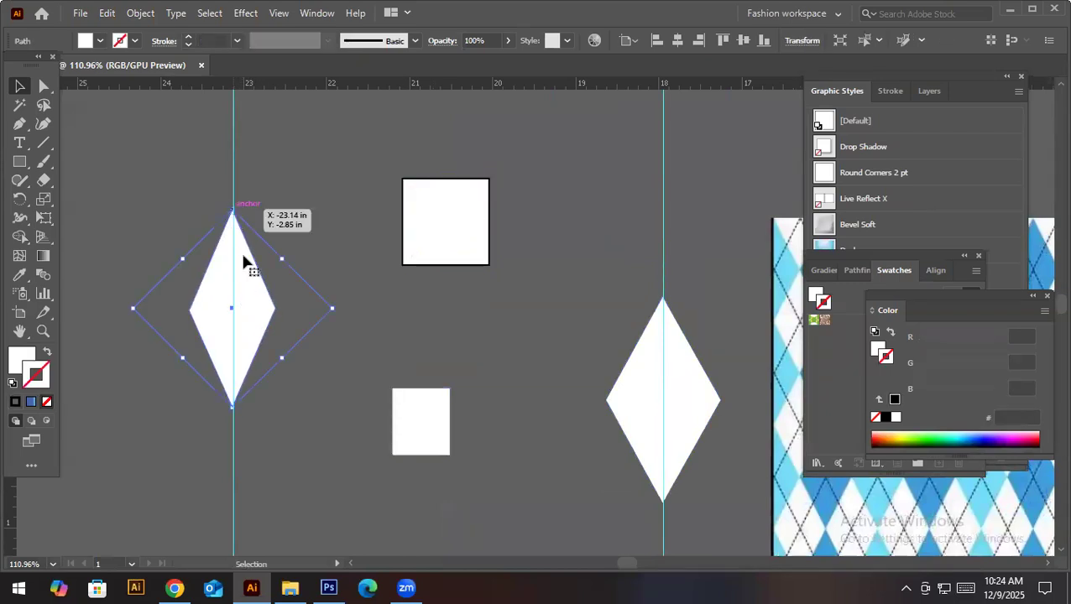
drag(258, 309, 328, 309)
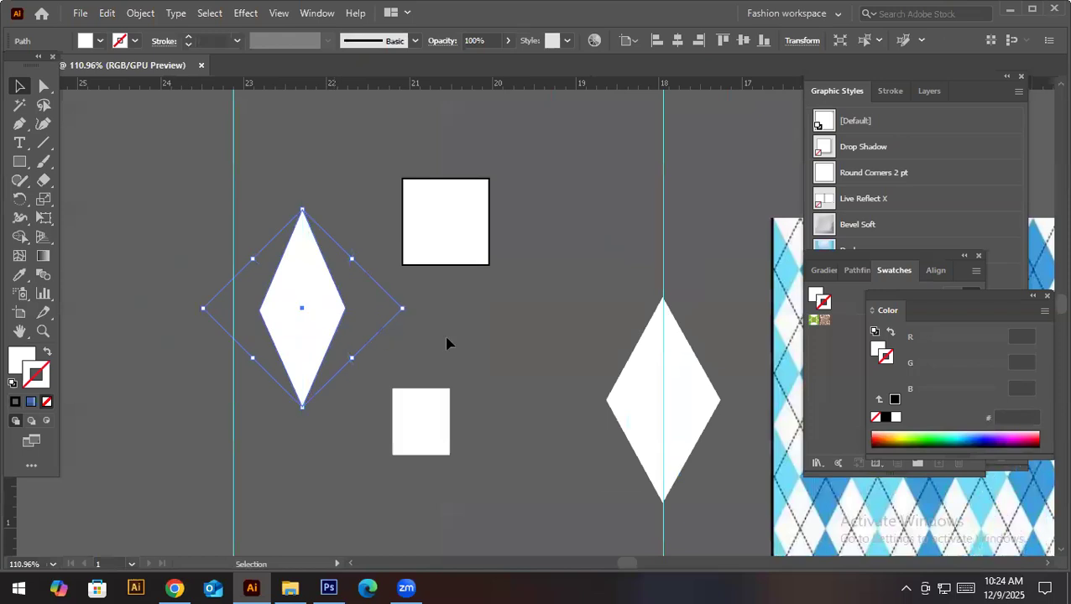
click(514, 349)
drag(513, 349, 407, 335)
scroll(462, 329, down, 3)
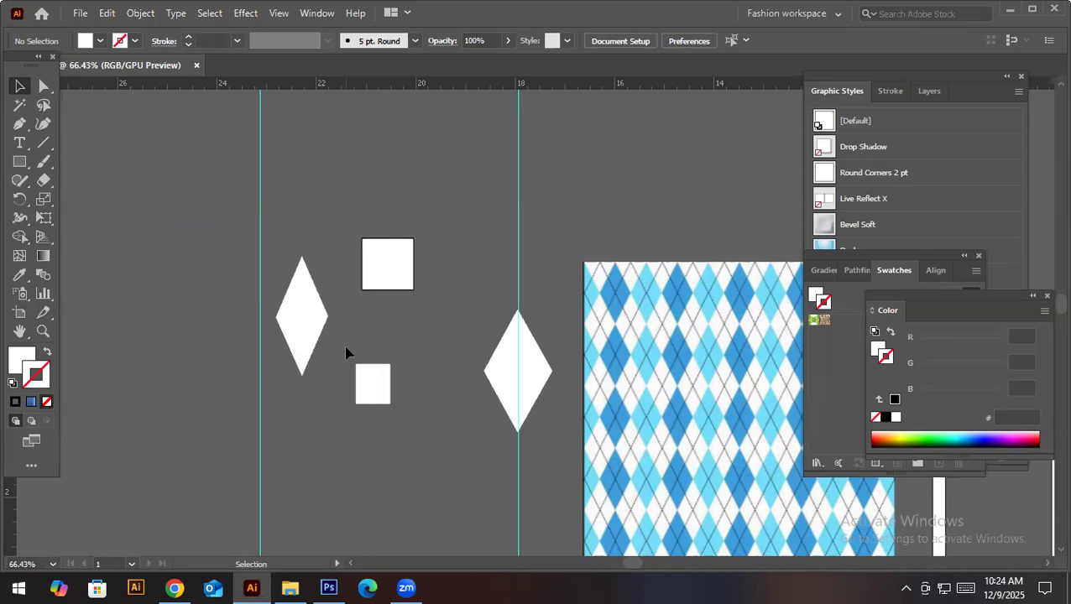
Move the wider diamond beside the argyle reference to the artboard's upper-left corner
key(ctrl+space)
drag(304, 337, 495, 412)
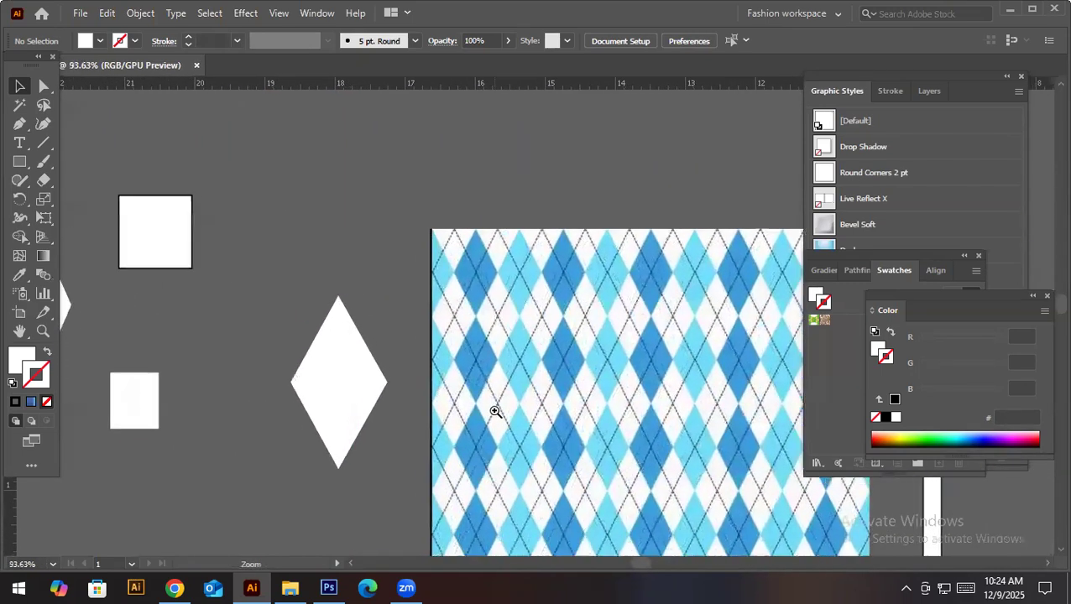
drag(335, 370, 418, 327)
drag(615, 330, 428, 342)
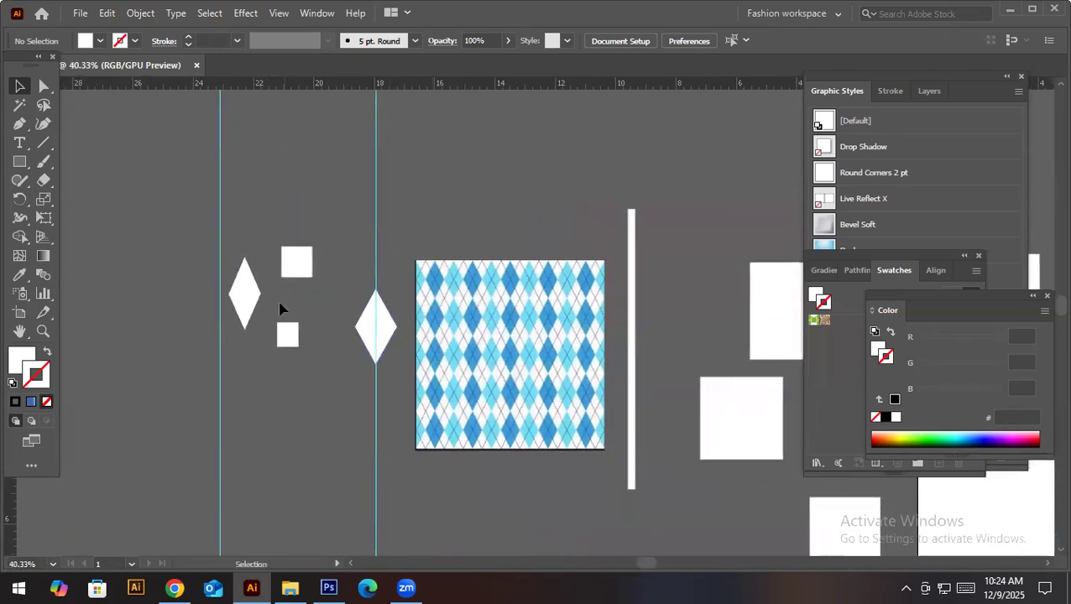
drag(323, 308, 359, 332)
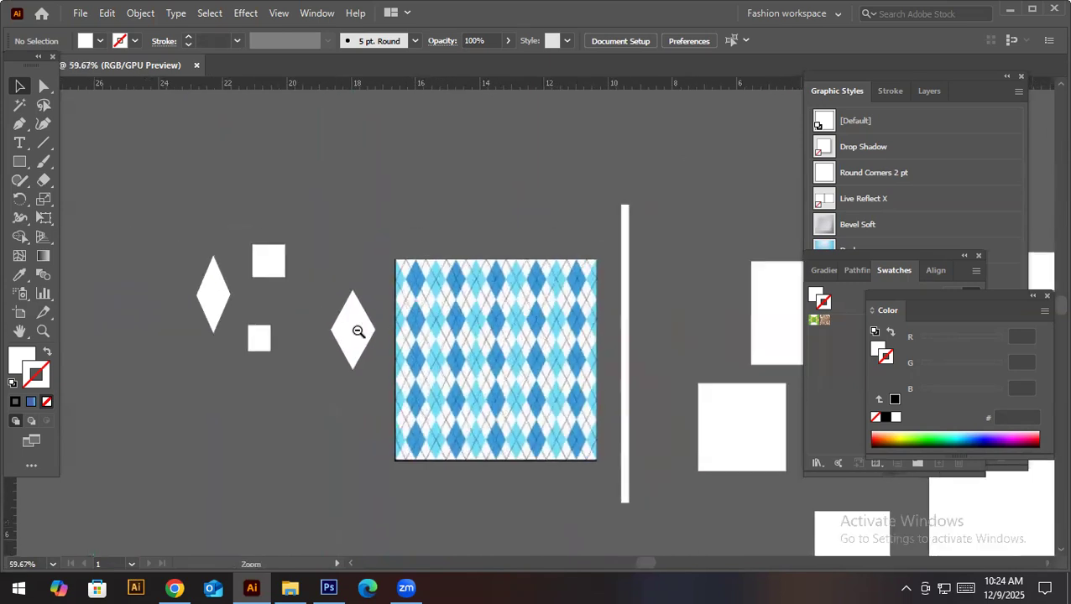
scroll(359, 332, down, 2)
scroll(414, 313, right, 5)
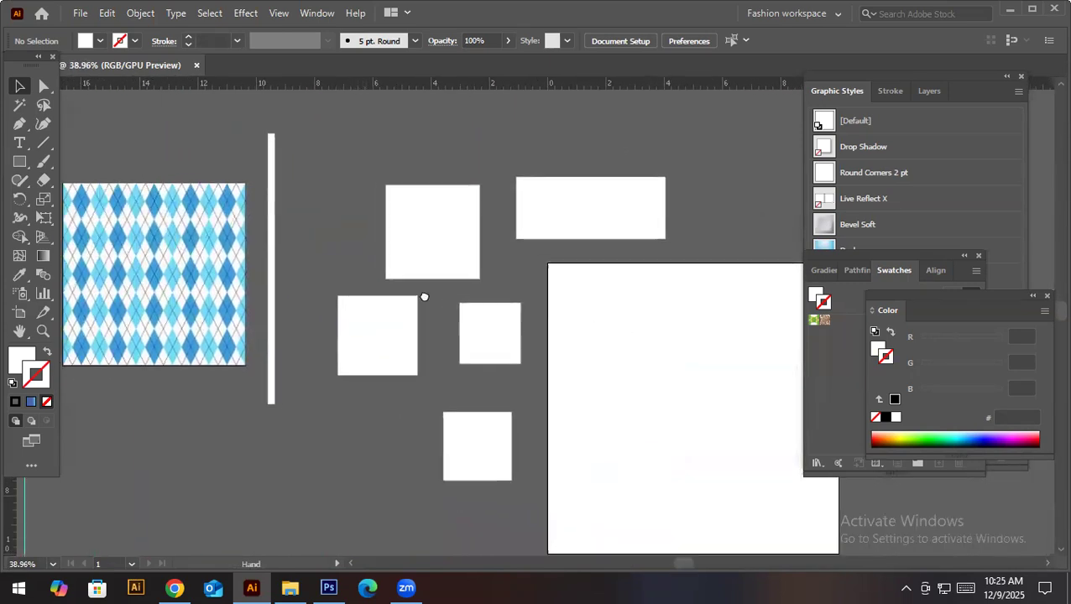
scroll(424, 296, down, 1)
scroll(395, 289, left, 4)
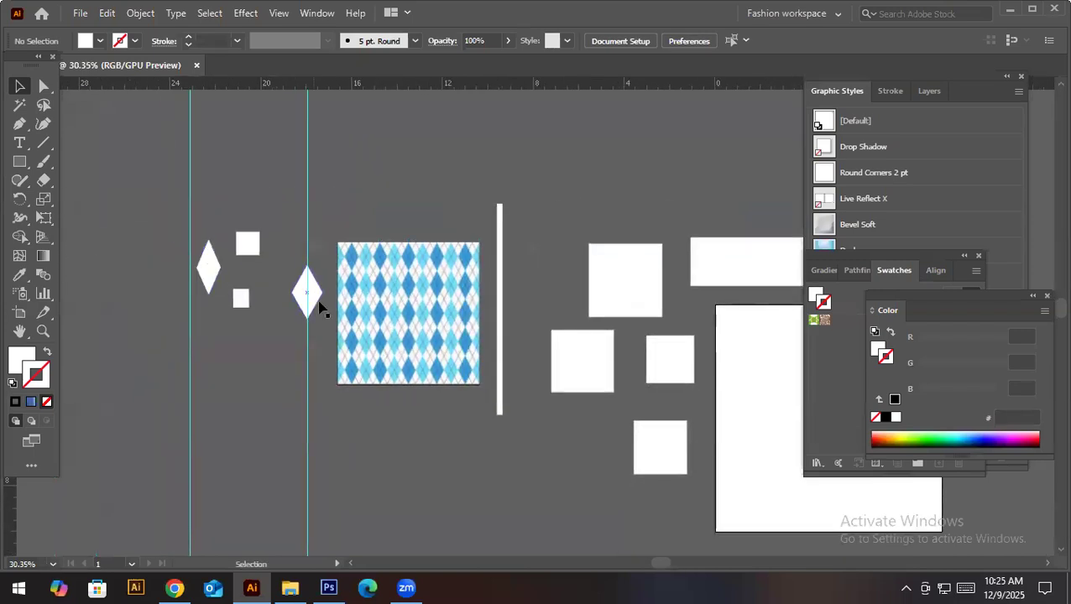
drag(318, 296, 739, 337)
Move the argyle reference image next to the artboard's right edge
scroll(739, 336, right, 5)
drag(187, 244, 755, 308)
key(ctrl+space)
click(493, 267)
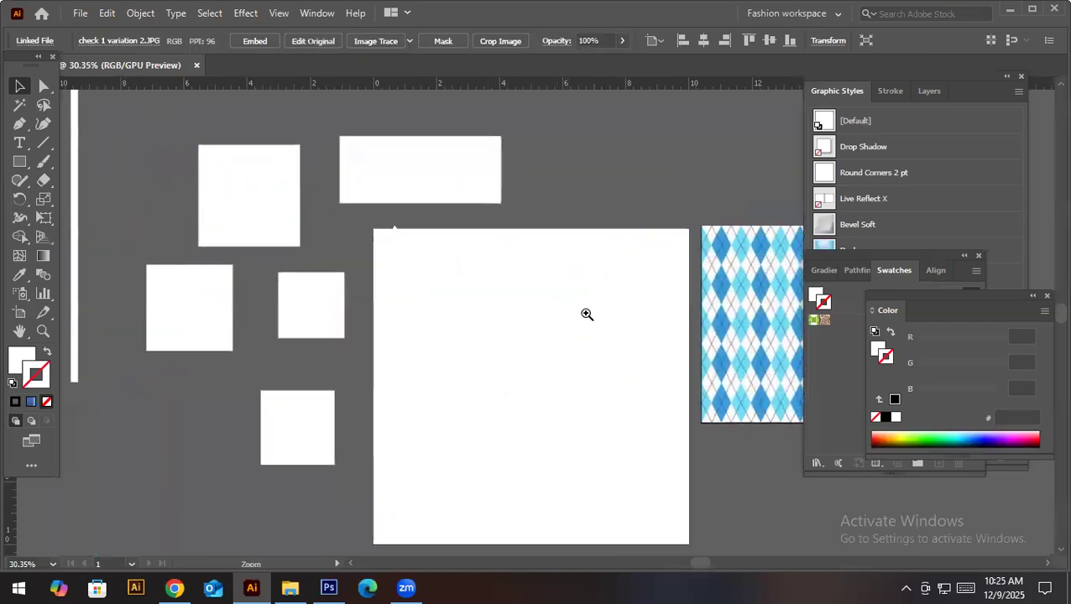
drag(587, 314, 449, 293)
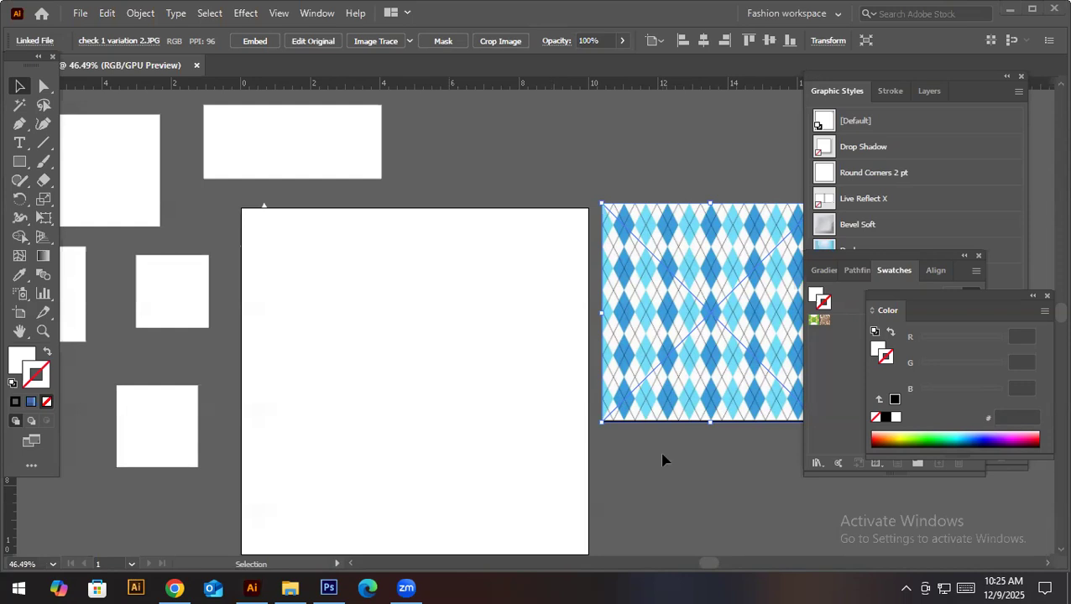
key(super)
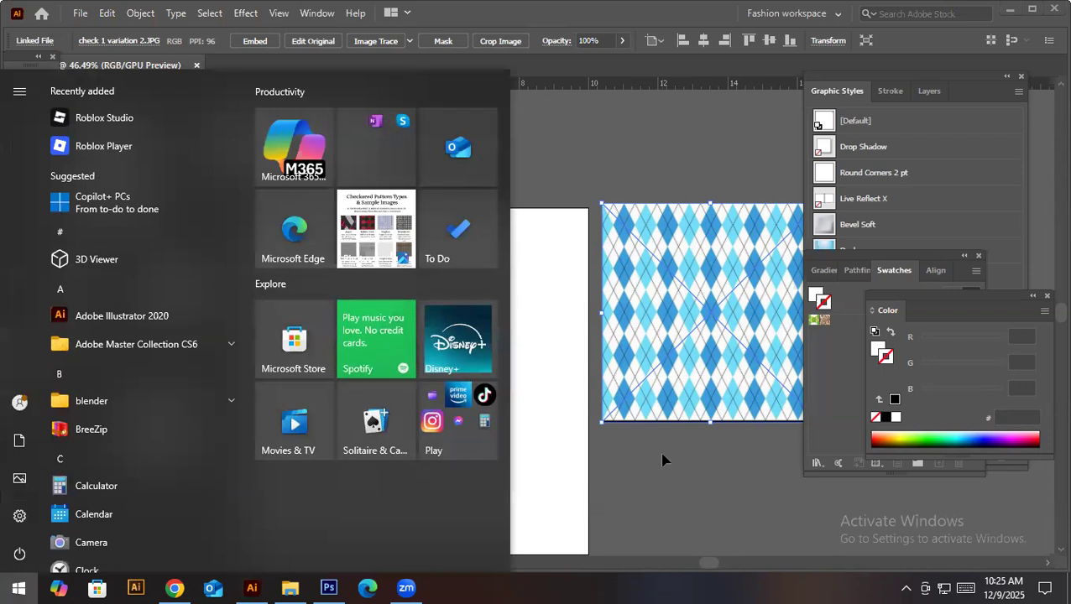
text(sni)
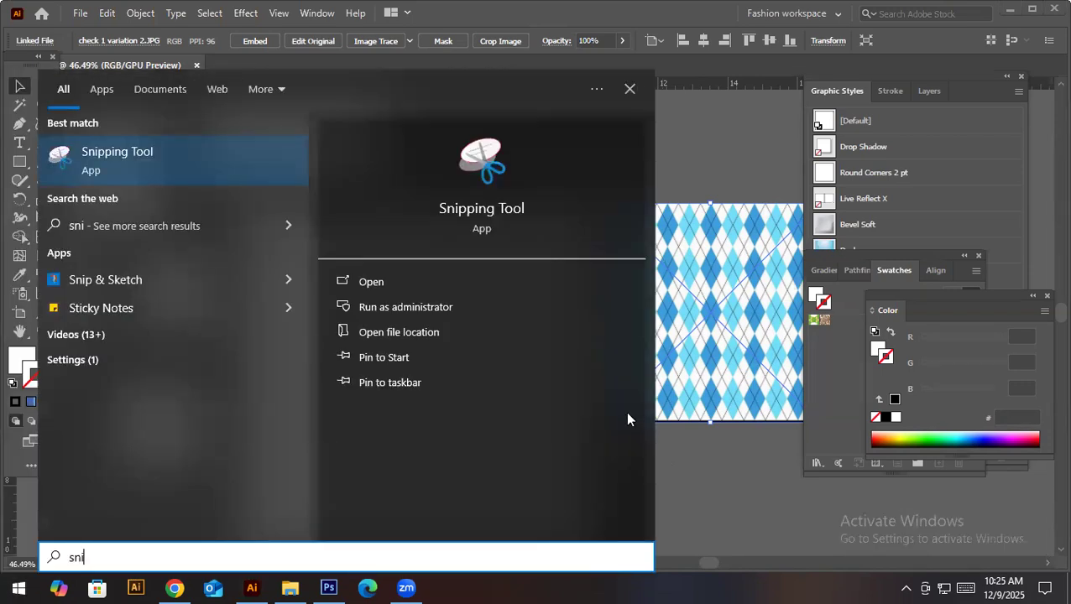
click(201, 164)
click(23, 15)
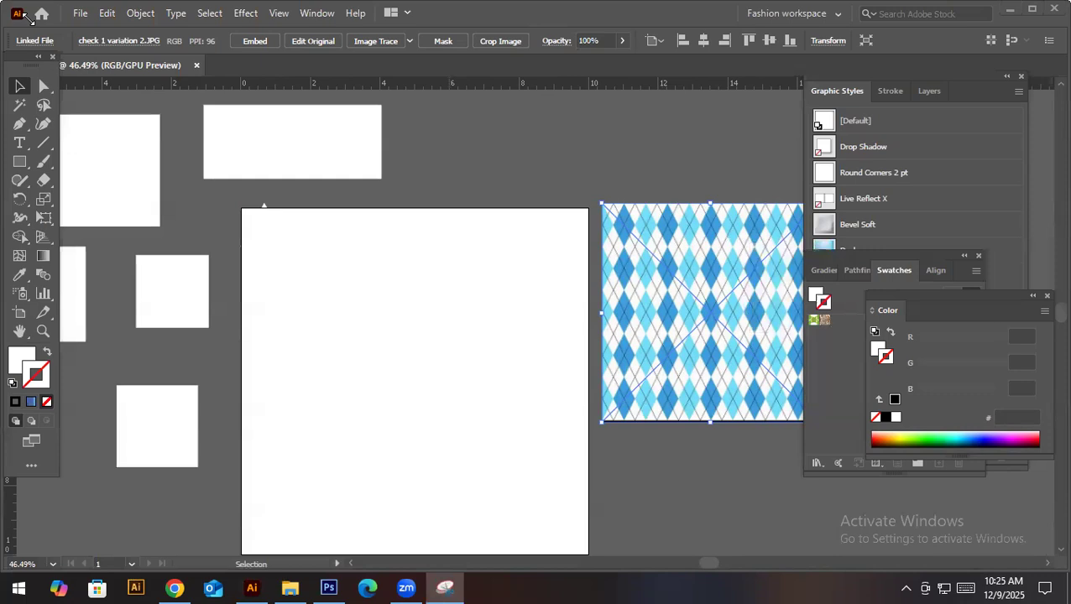
drag(28, 18, 33, 19)
Switch to the Snipping Tool and capture a new snip of nearly the entire screen
key(super)
text(sni)
key(Return)
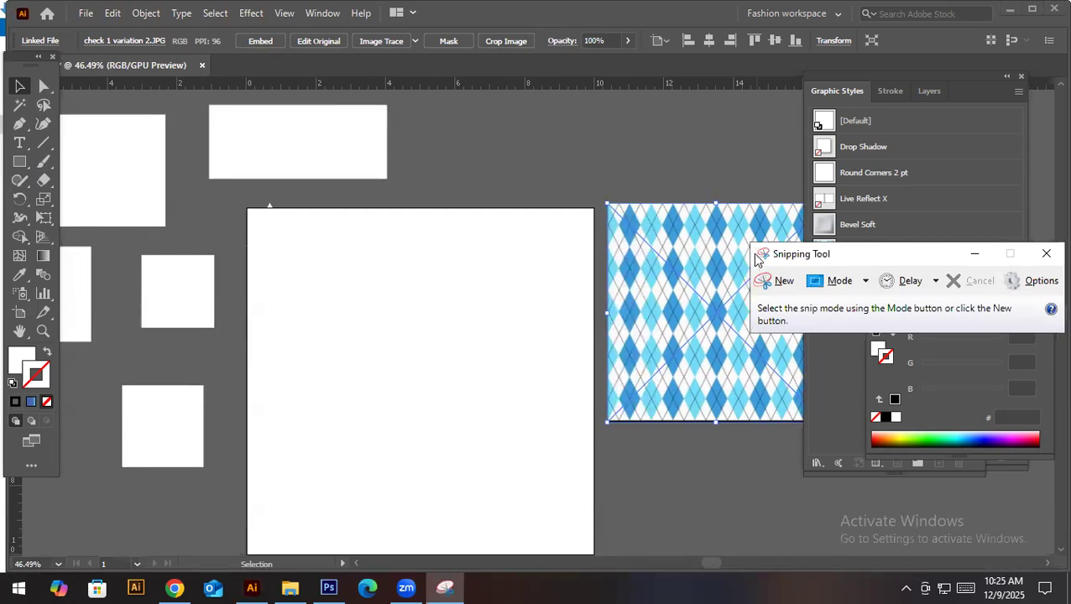
drag(752, 254, 616, 227)
click(640, 254)
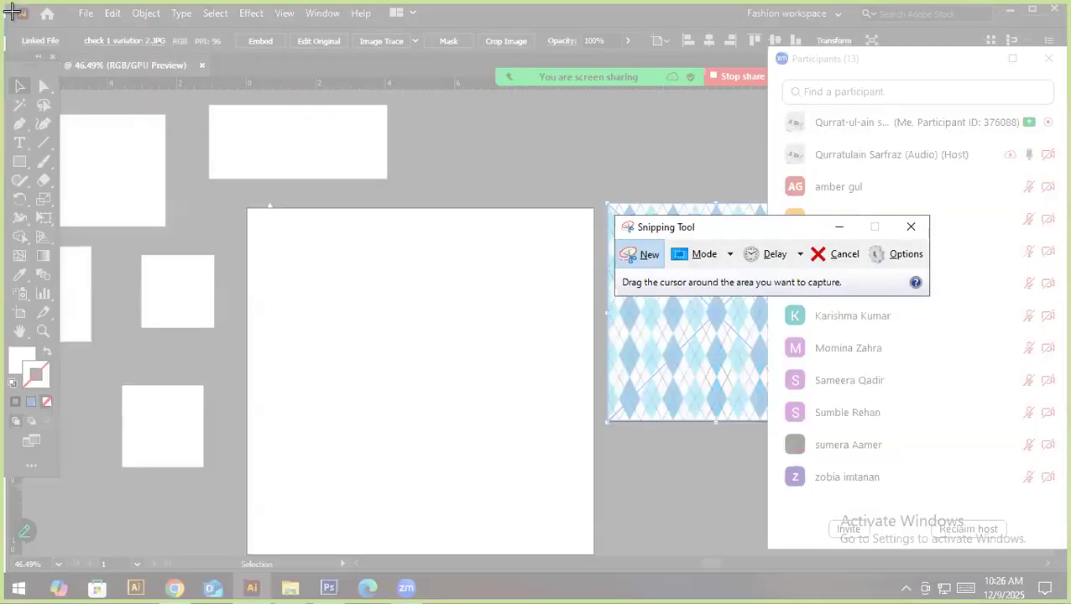
drag(1, 1, 1068, 569)
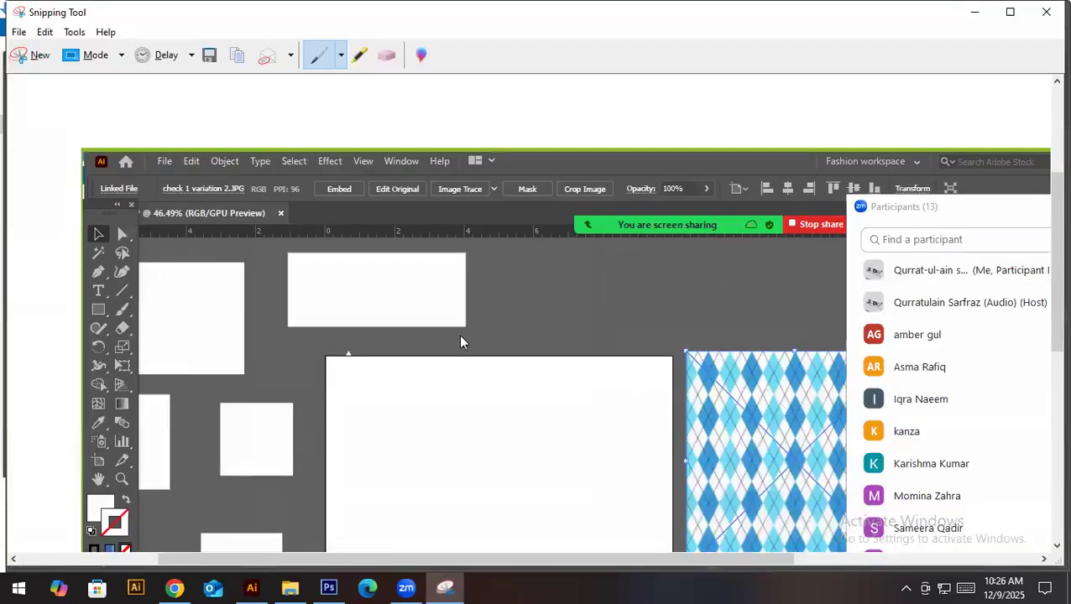
Save the captured snip as fsaasdas and close the Snipping Tool
key(ctrl+s)
text(fsaasdas)
click(393, 391)
click(1046, 15)
Fill the diamond at the artboard's upper-left corner with the reference's light blue using the Eyedropper tool
drag(167, 254, 270, 251)
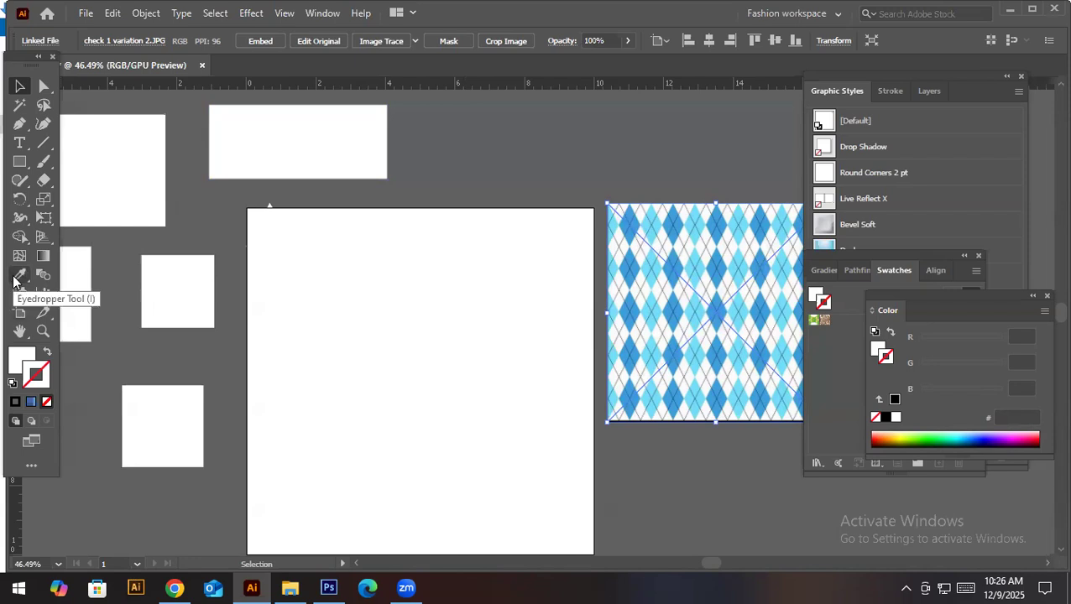
key(i)
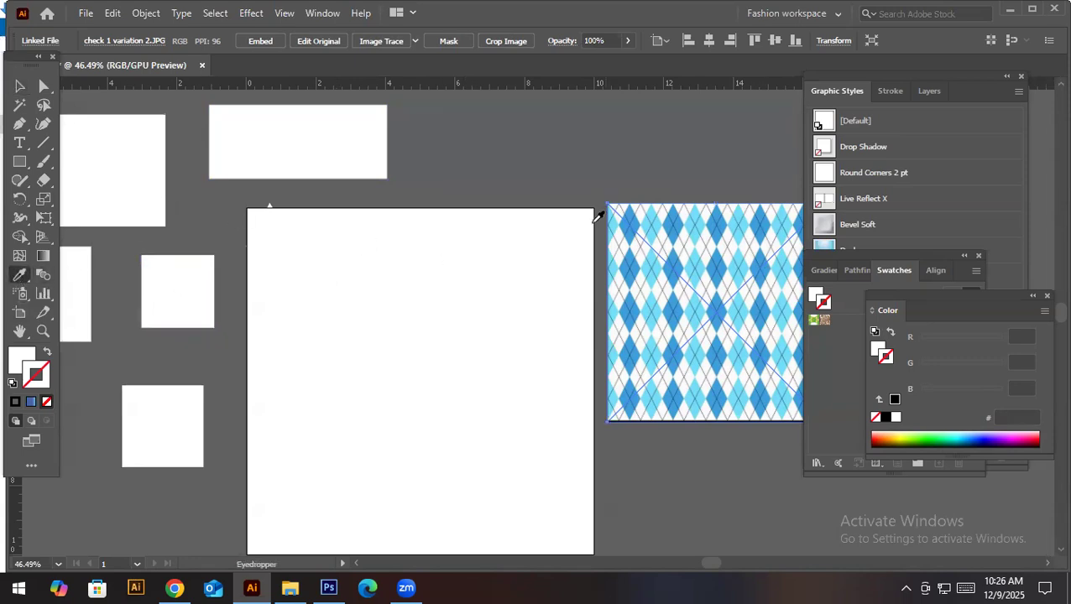
click(20, 86)
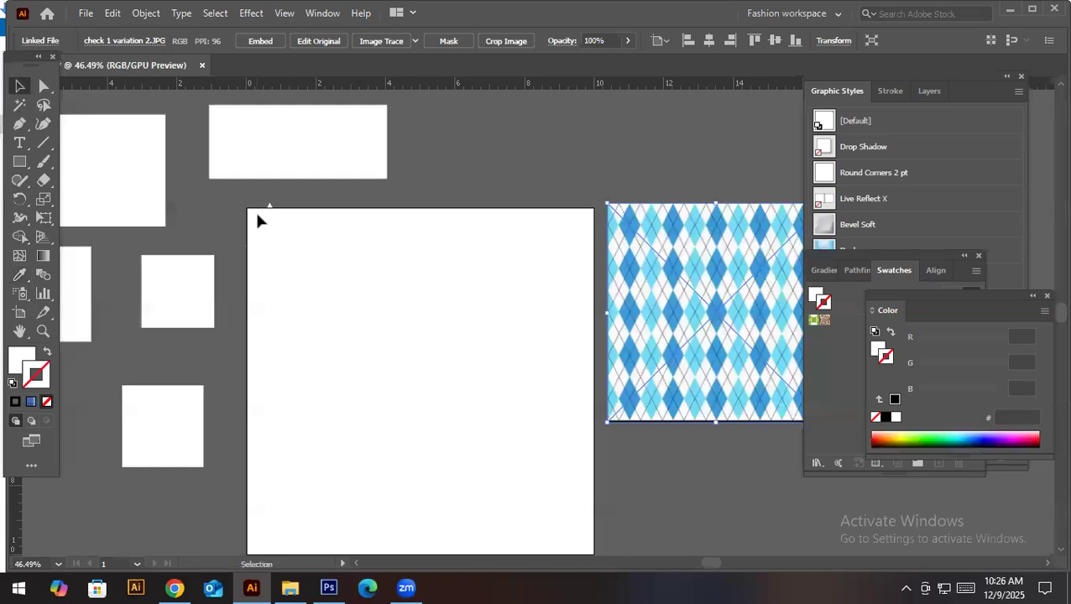
click(275, 243)
click(21, 275)
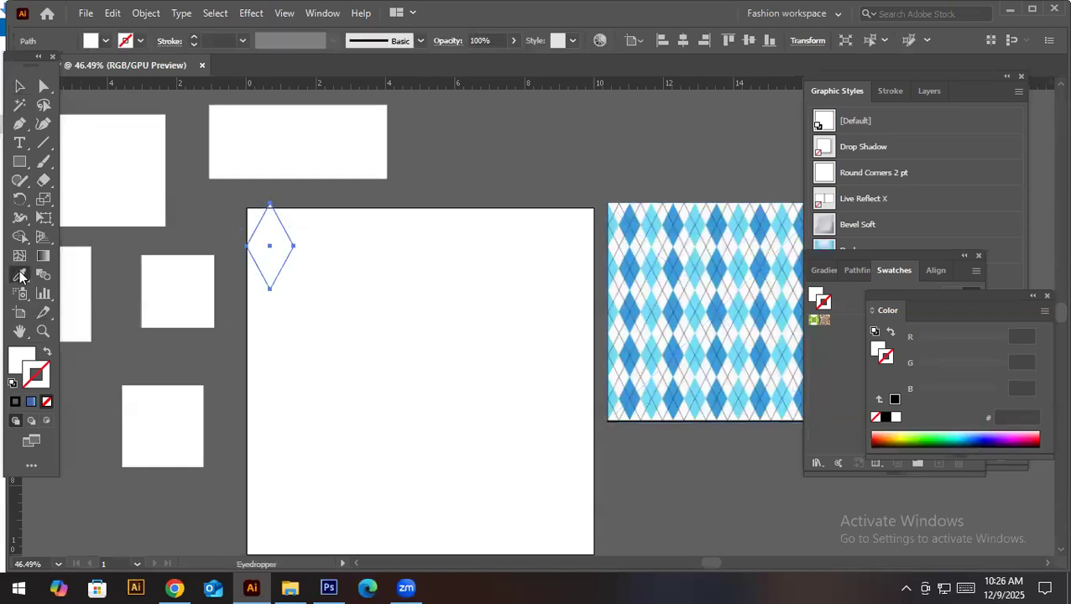
click(658, 215)
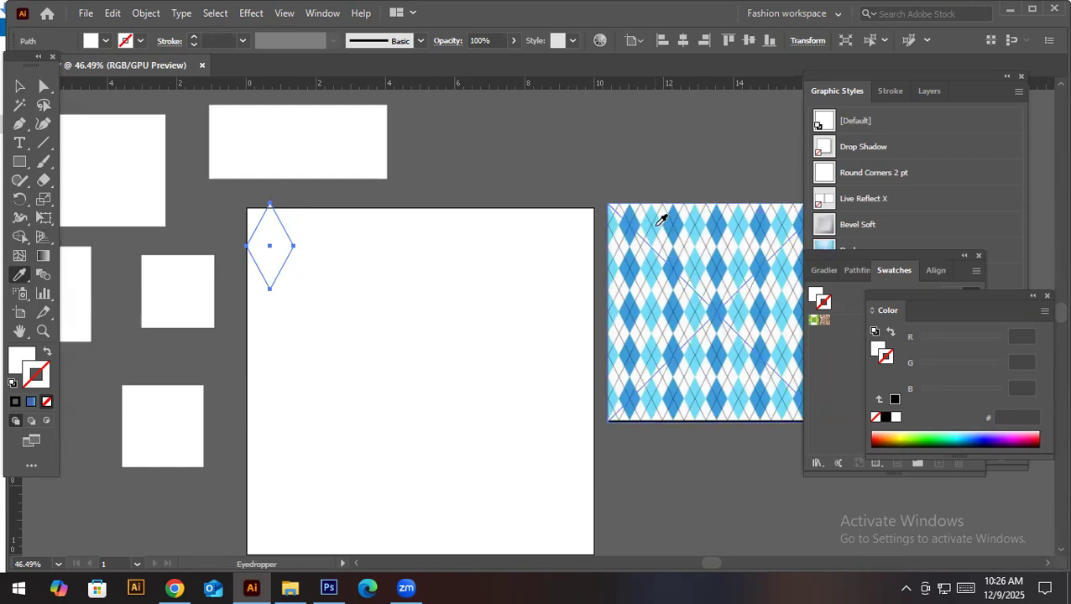
click(658, 223)
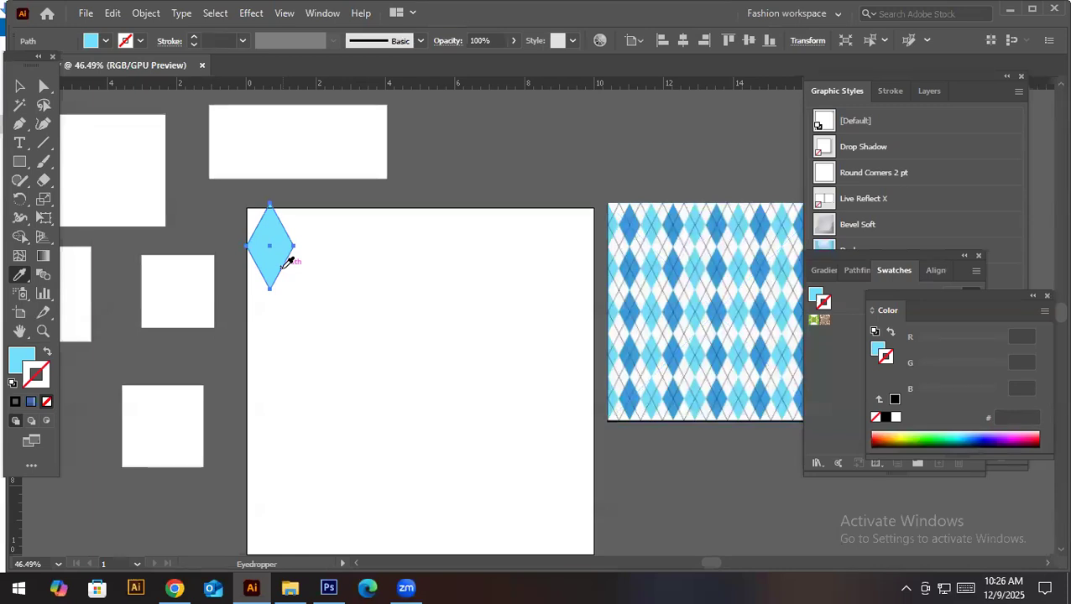
Undo the diamond's light blue fill and deselect the diamond
key(v)
key(ctrl+z)
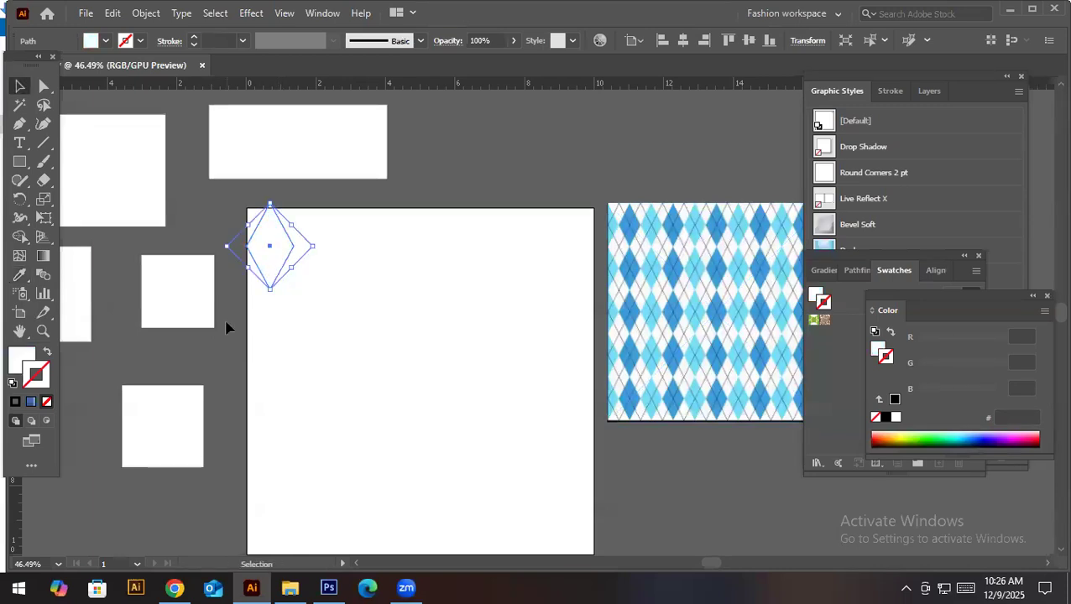
click(227, 327)
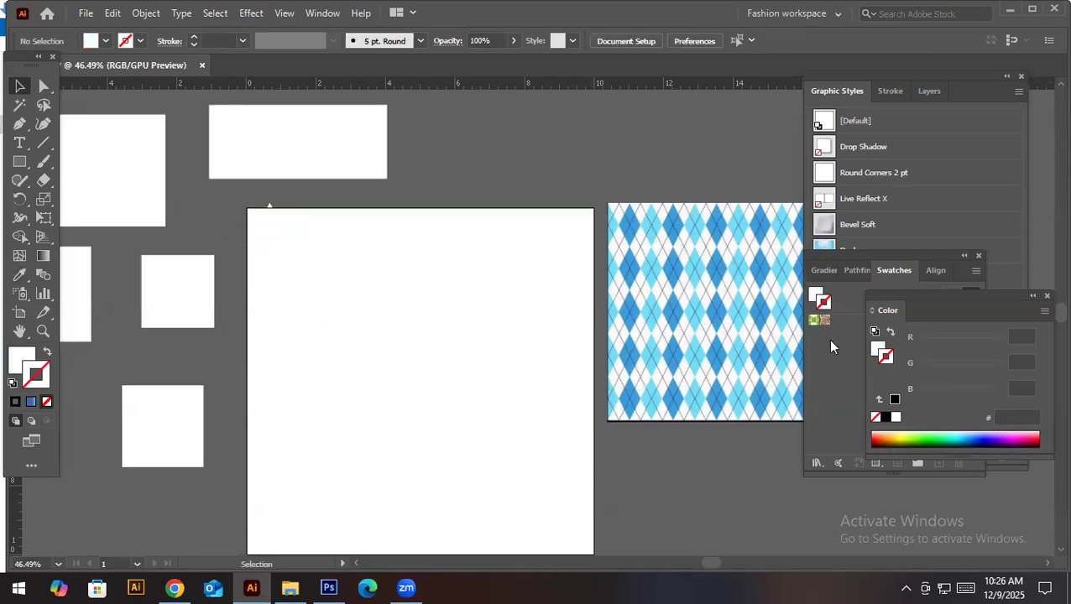
Draw a wide rectangle just above the argyle reference image with the Rectangle tool and delete it
drag(655, 301, 555, 346)
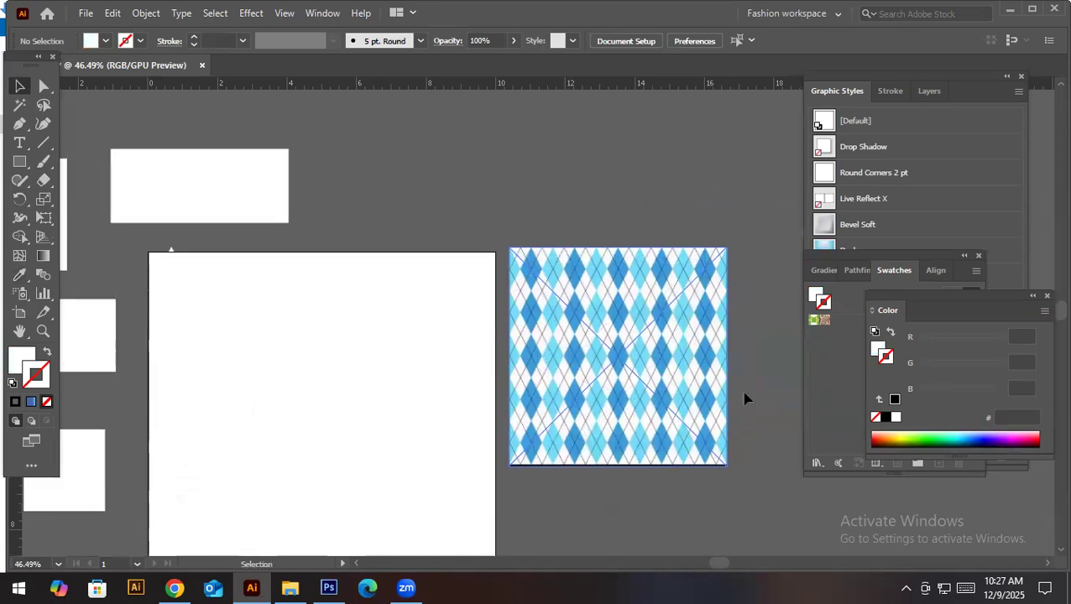
key(m)
mouse_move(488, 197)
mouse_down()
mouse_move(564, 245)
mouse_move(538, 245)
mouse_move(698, 238)
mouse_up()
key(Delete)
drag(657, 291, 597, 263)
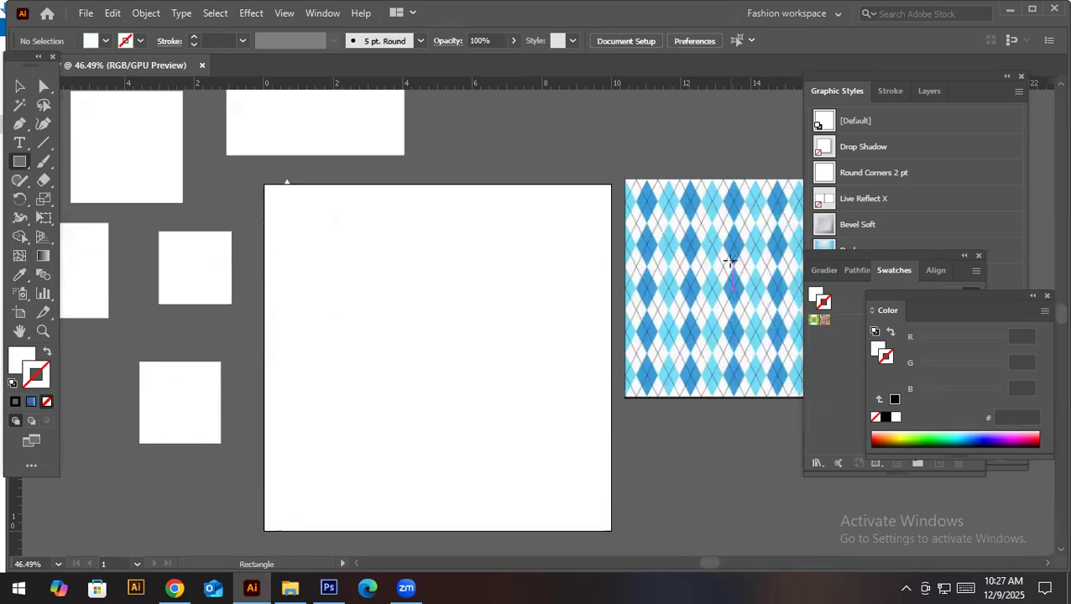
Fill the diamond at the artboard's upper-left corner with light blue sampled from the argyle reference using the Eyedropper tool
key(v)
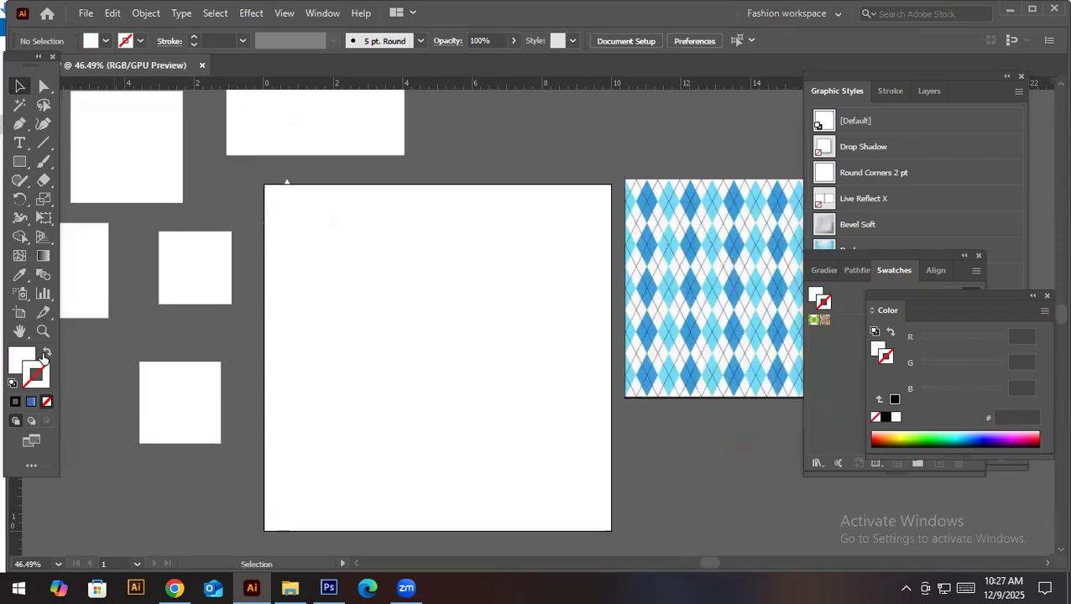
click(303, 225)
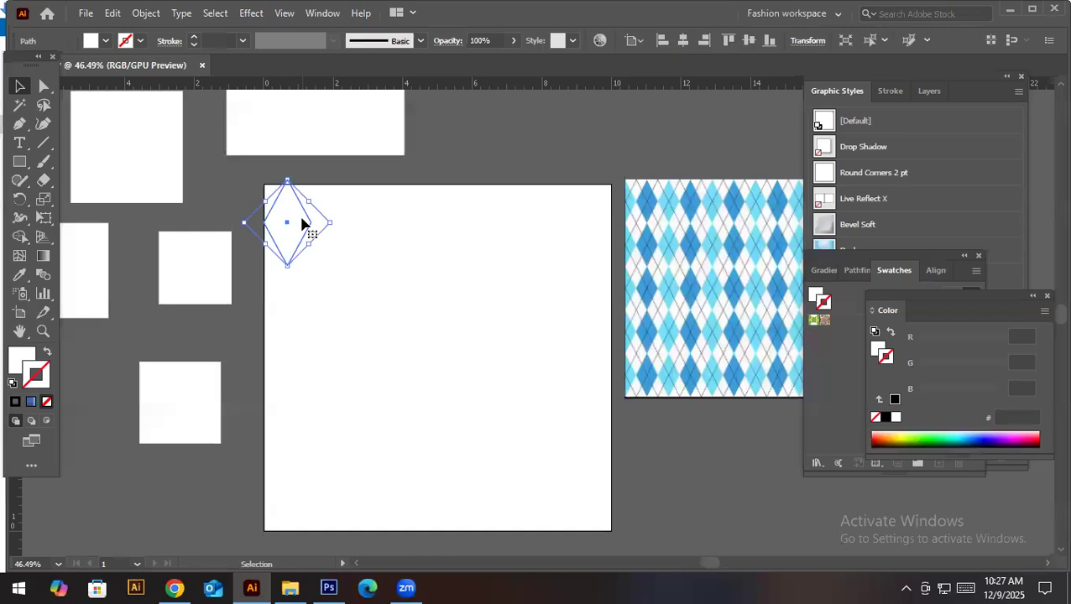
key(i)
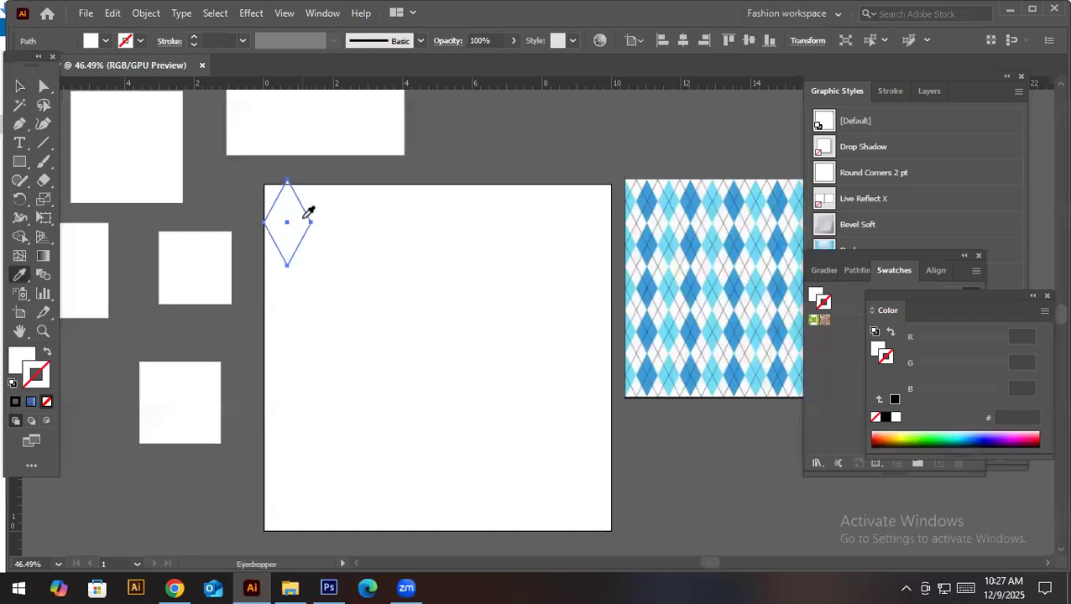
click(675, 200)
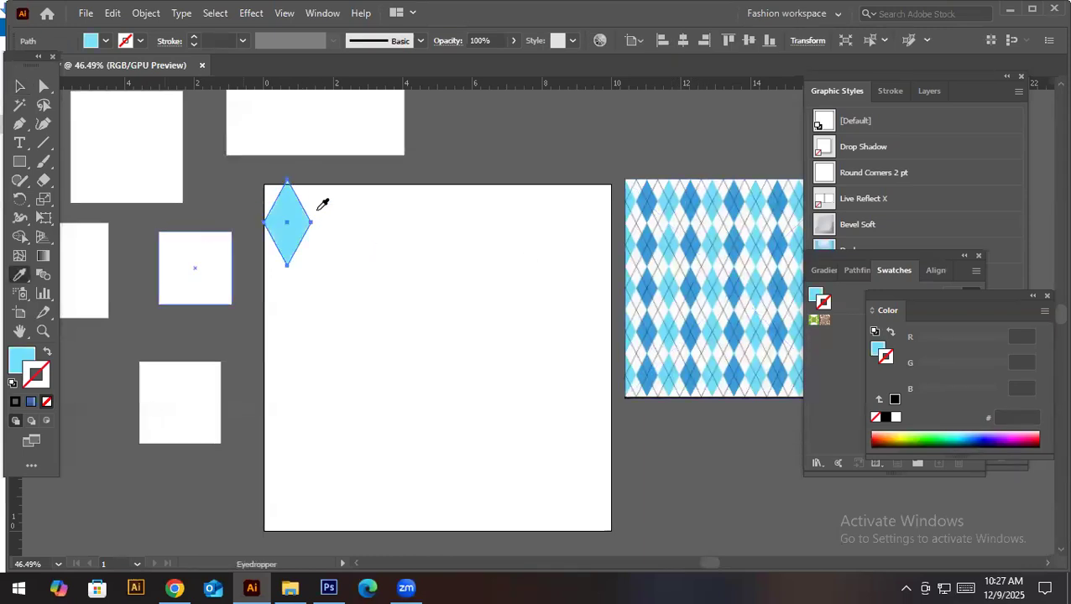
key(v)
drag(287, 223, 349, 225)
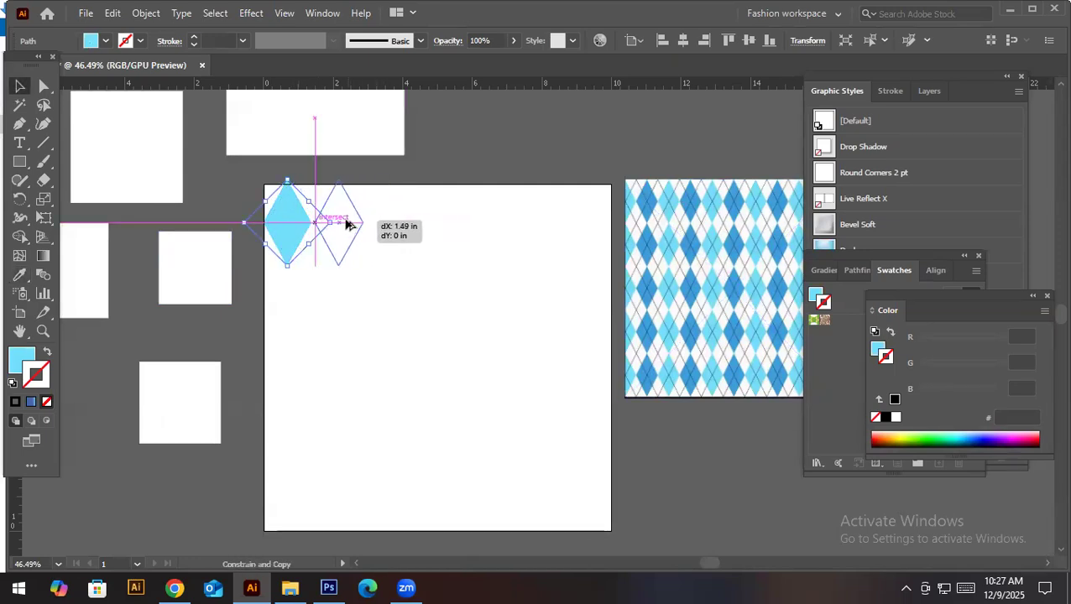
key(Escape)
drag(271, 239, 421, 267)
drag(509, 270, 362, 231)
drag(287, 218, 362, 234)
click(310, 246)
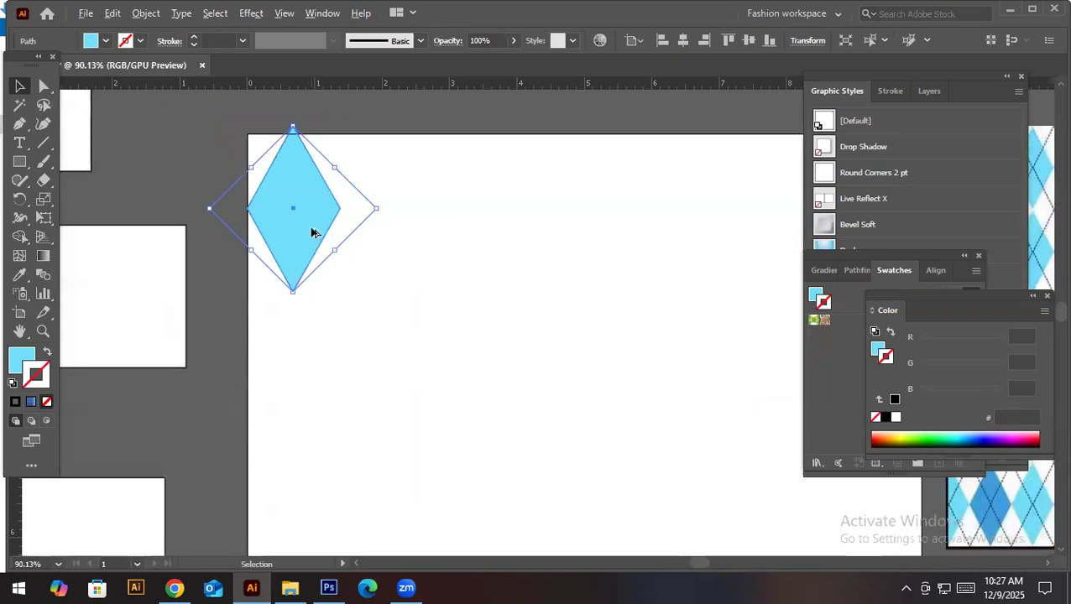
Scatter several duplicates of the light blue diamond freely across the upper part of the artboard
key(Return)
click(369, 253)
drag(299, 219, 321, 378)
key(ctrl+d)
drag(302, 231, 699, 320)
drag(547, 222, 458, 439)
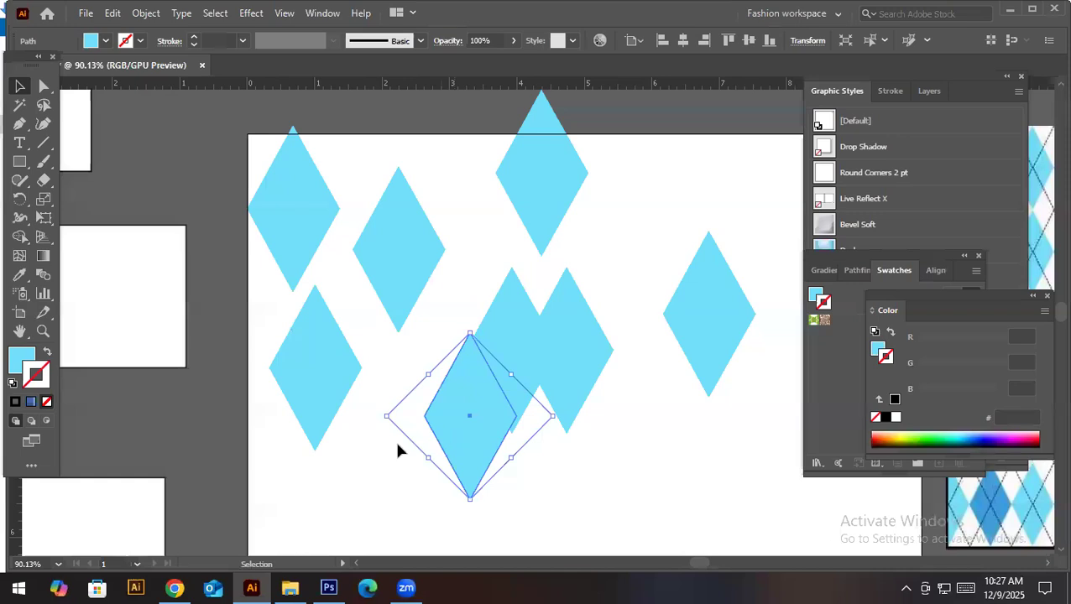
drag(462, 454, 447, 185)
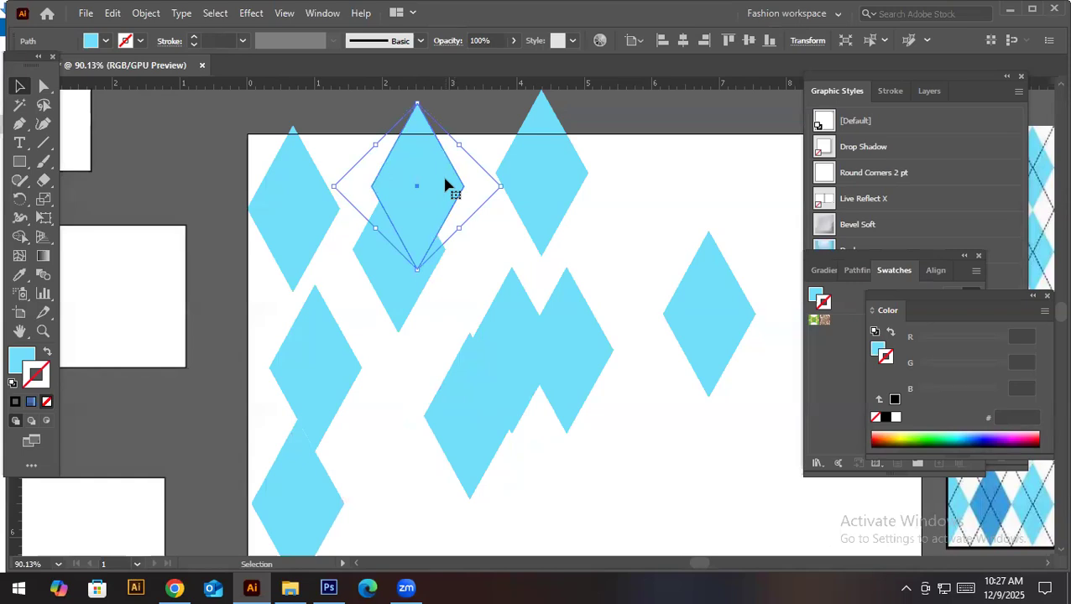
Undo all the scattered diamond duplicates and return to the Selection tool with the original diamond selected
key(ctrl+z)
key(ctrl+z)
key(ctrl+z)
key(ctrl+z)
key(ctrl+z)
key(ctrl+z)
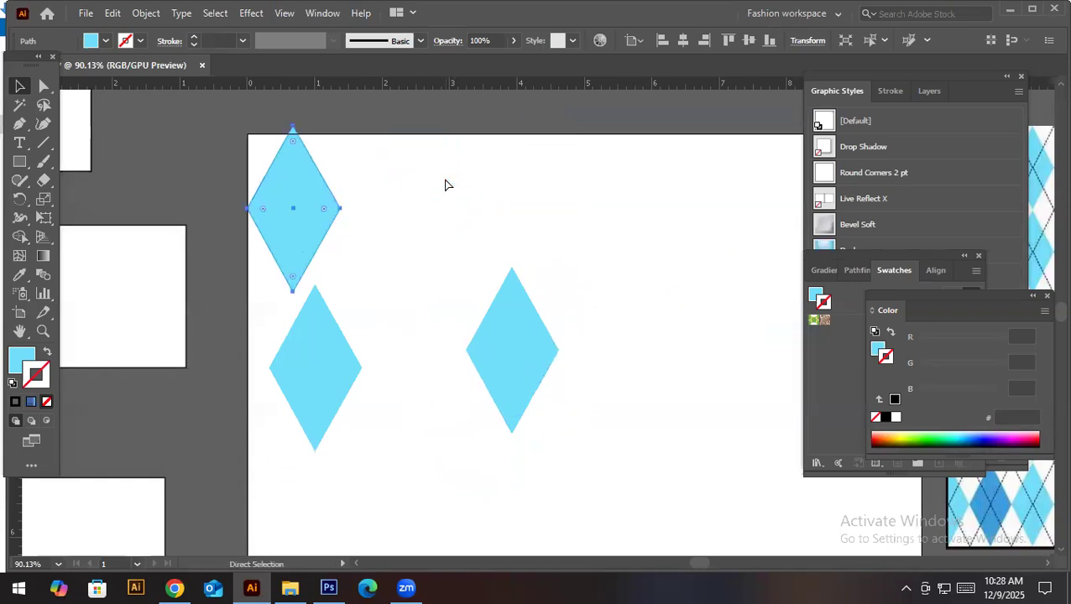
key(ctrl+z)
key(ctrl+z)
key(v)
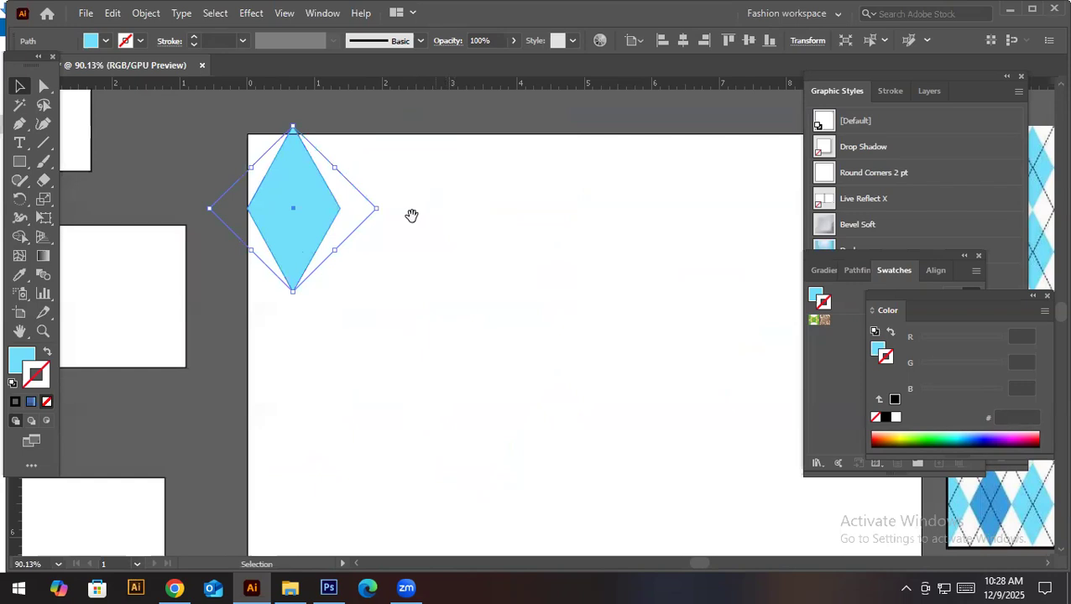
drag(411, 215, 352, 206)
scroll(352, 206, down, 1)
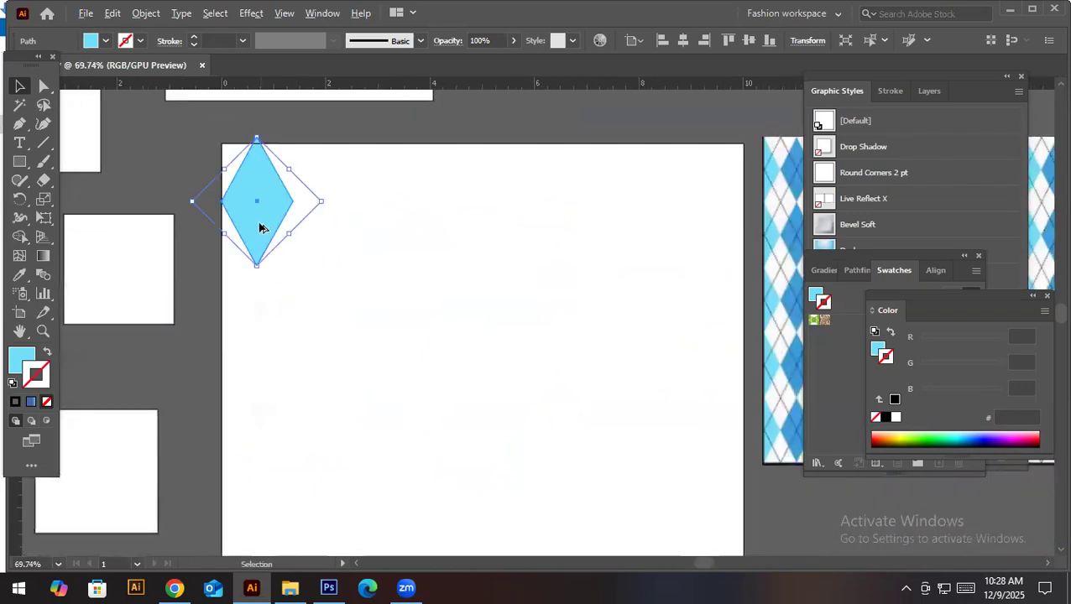
Duplicate the light blue diamond directly beside the original and recolor the copy with the darker blue sampled from the argyle reference image
drag(258, 227, 329, 225)
click(375, 280)
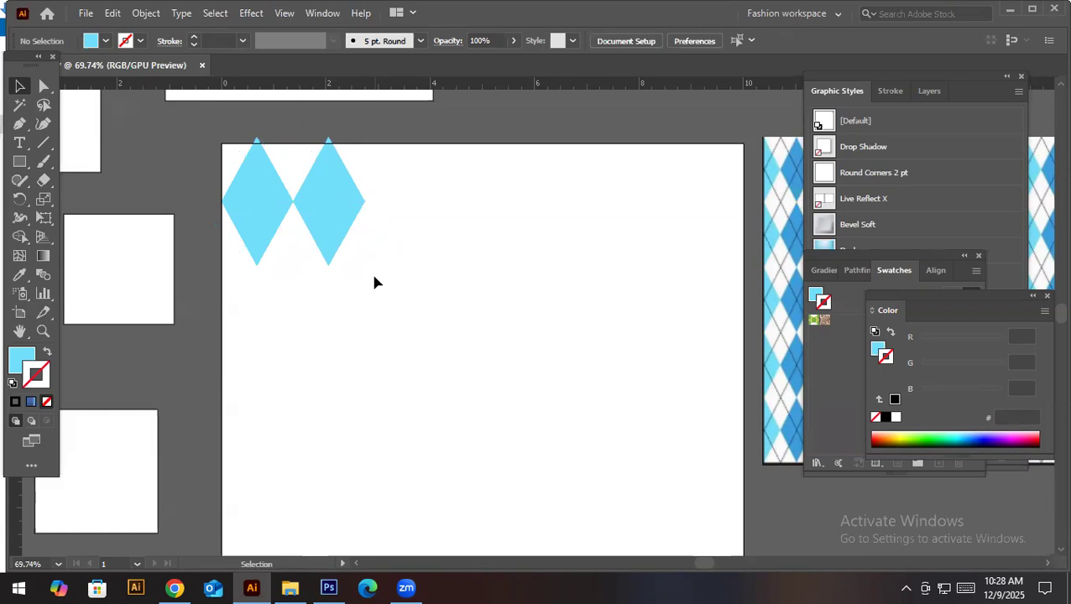
drag(456, 215, 217, 220)
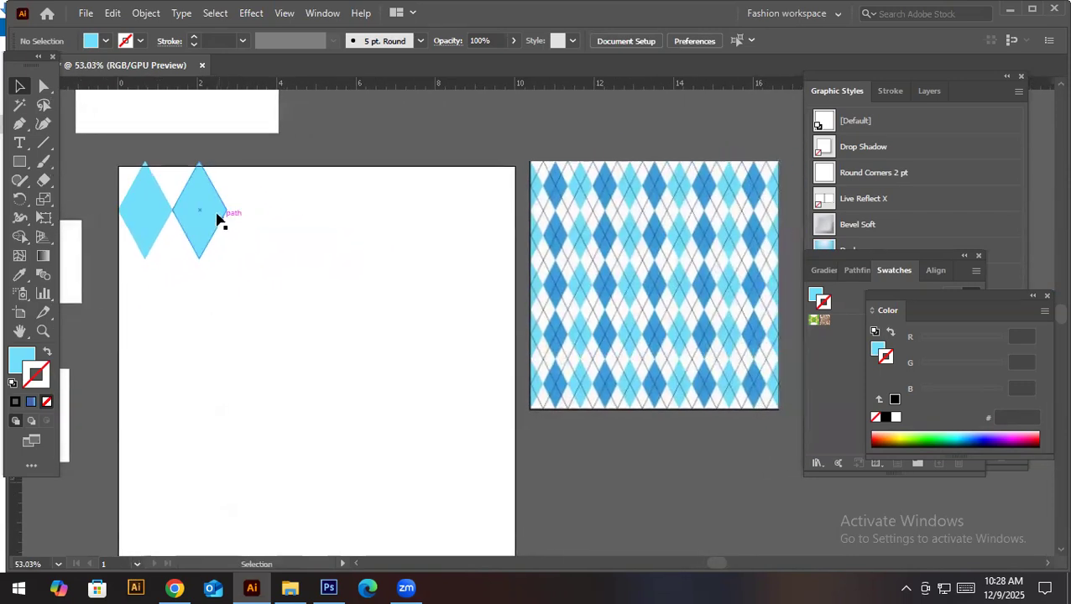
click(217, 219)
key(i)
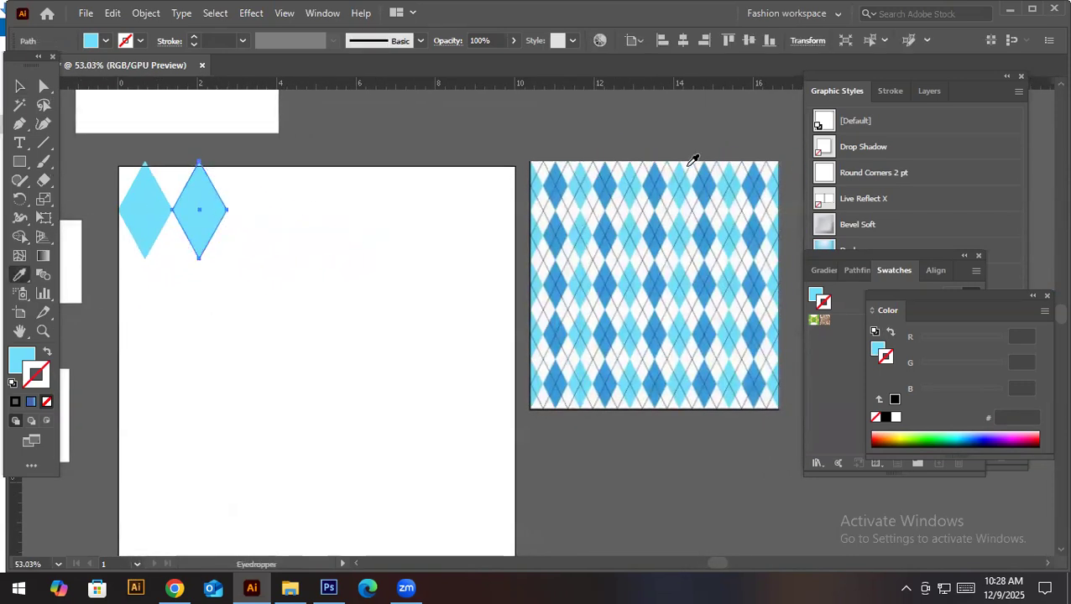
click(557, 183)
key(v)
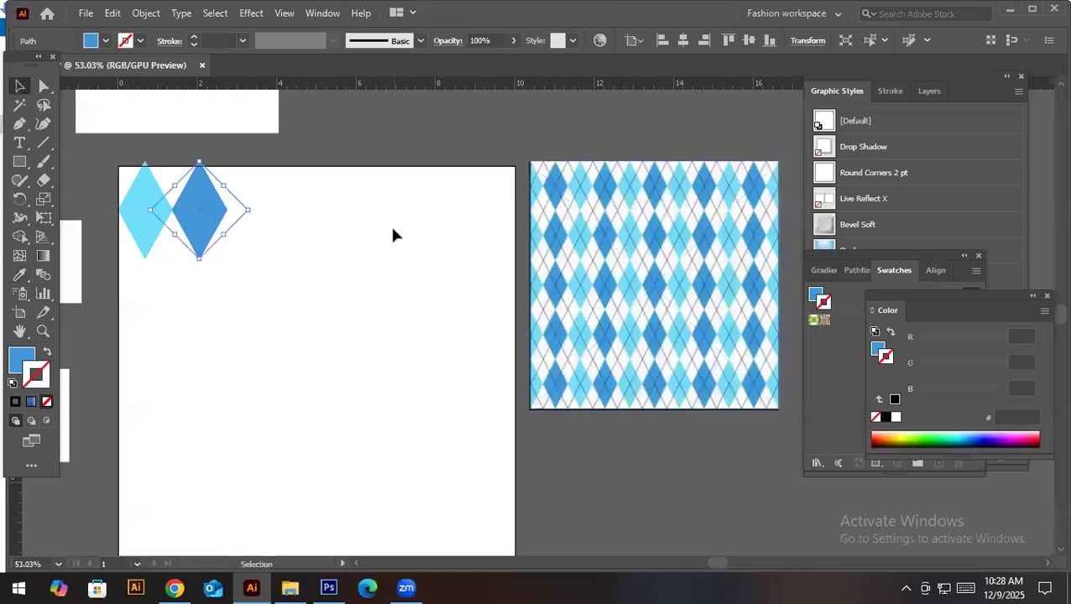
click(306, 235)
drag(210, 234, 263, 248)
drag(153, 193, 321, 269)
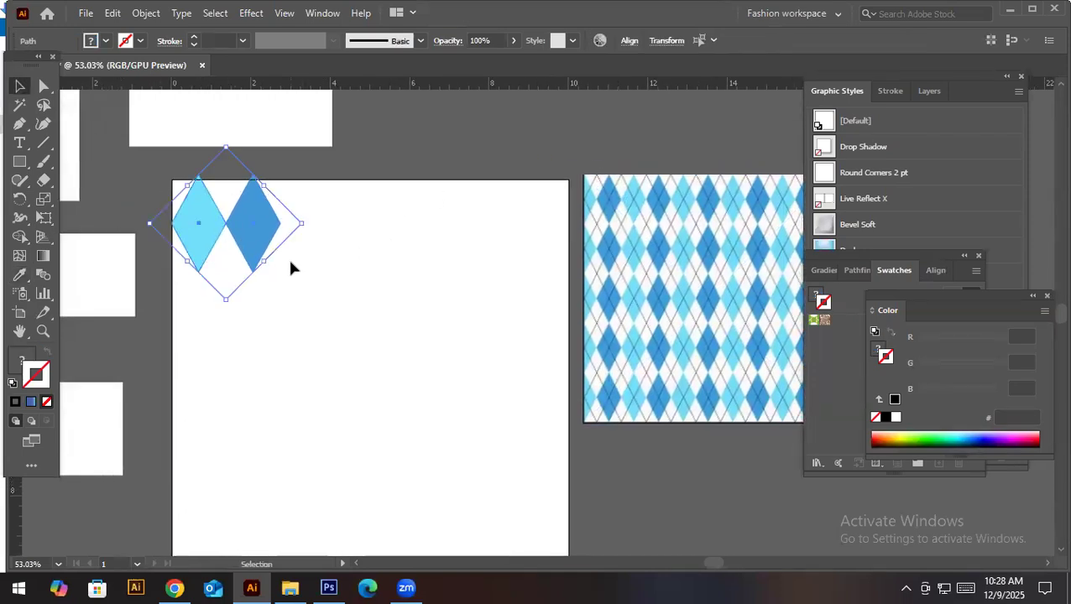
click(178, 248)
drag(189, 287, 254, 241)
shift+click(202, 236)
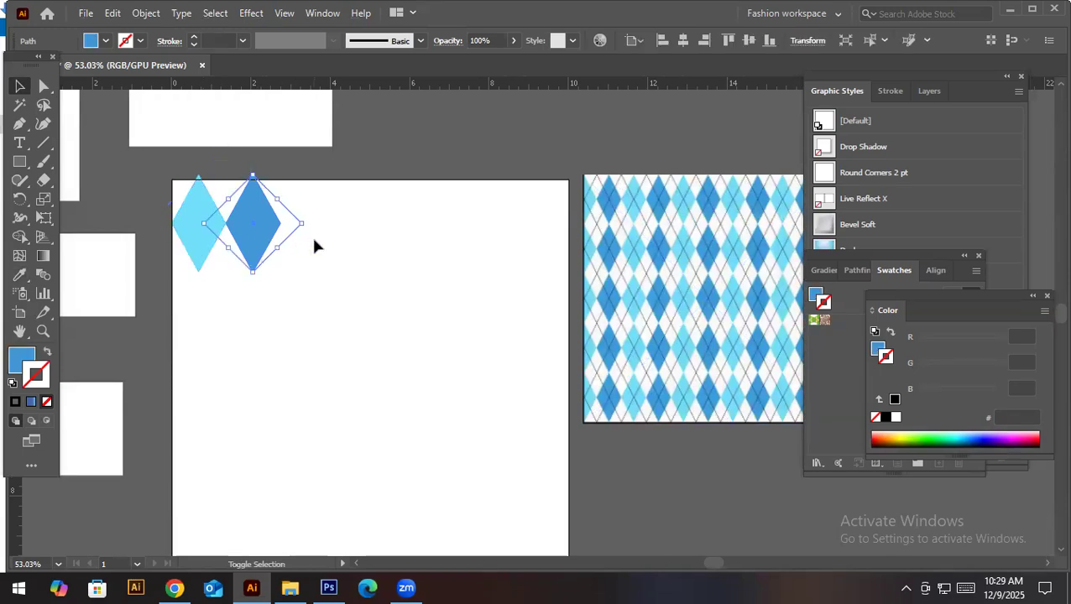
drag(310, 273, 166, 238)
click(291, 258)
drag(291, 258, 163, 240)
Copy the two-diamond pair 2.75 in sideways and repeat until four alternating pairs form a row across the artboard's upper edge
click(243, 225)
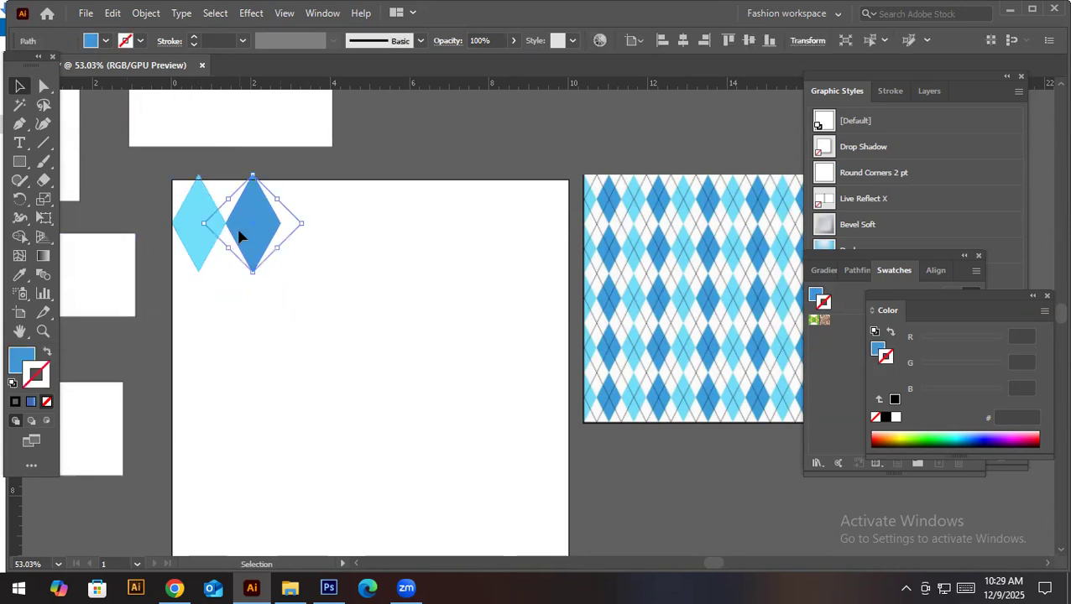
shift+click(194, 228)
drag(249, 219, 502, 265)
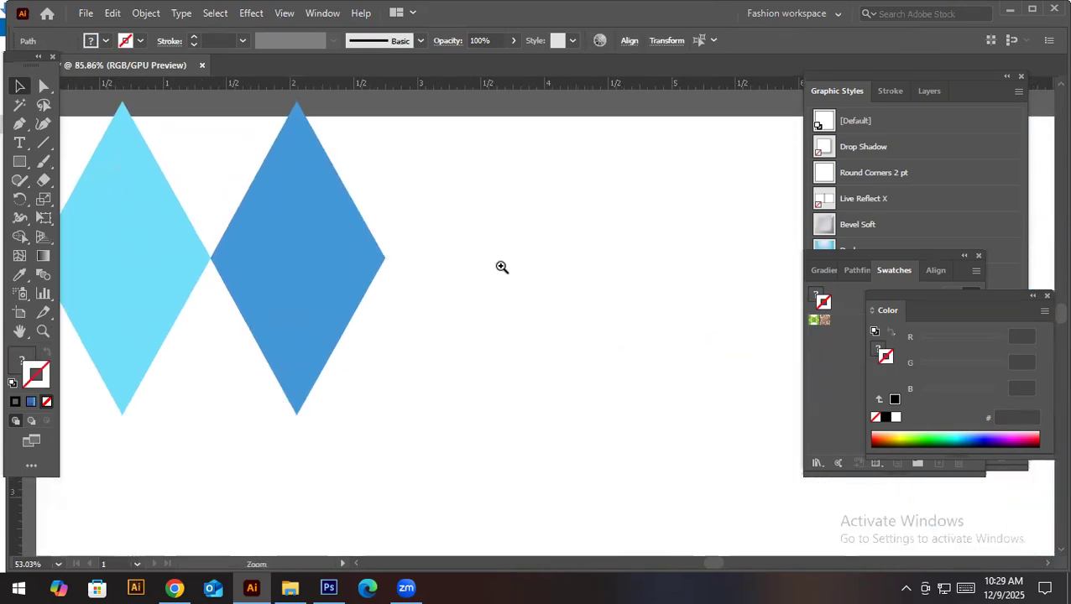
scroll(467, 262, down, 6)
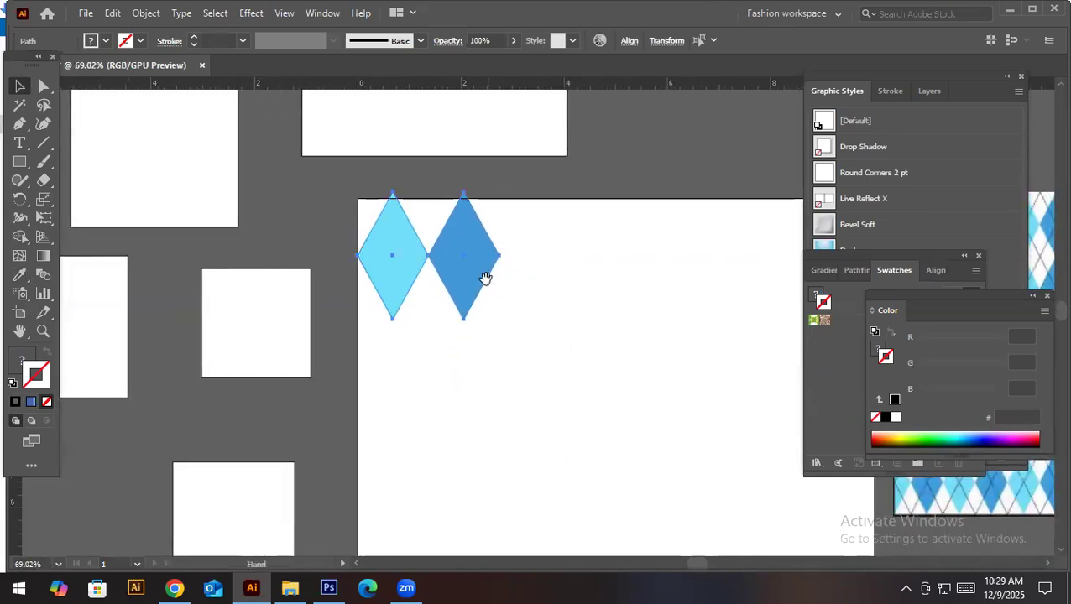
key(v)
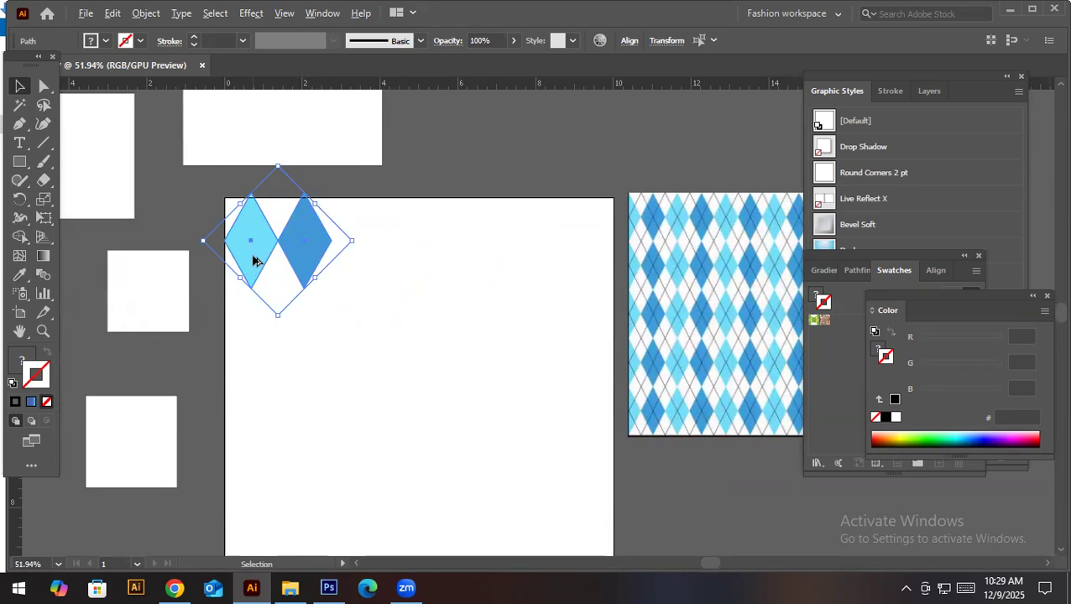
drag(252, 261, 362, 252)
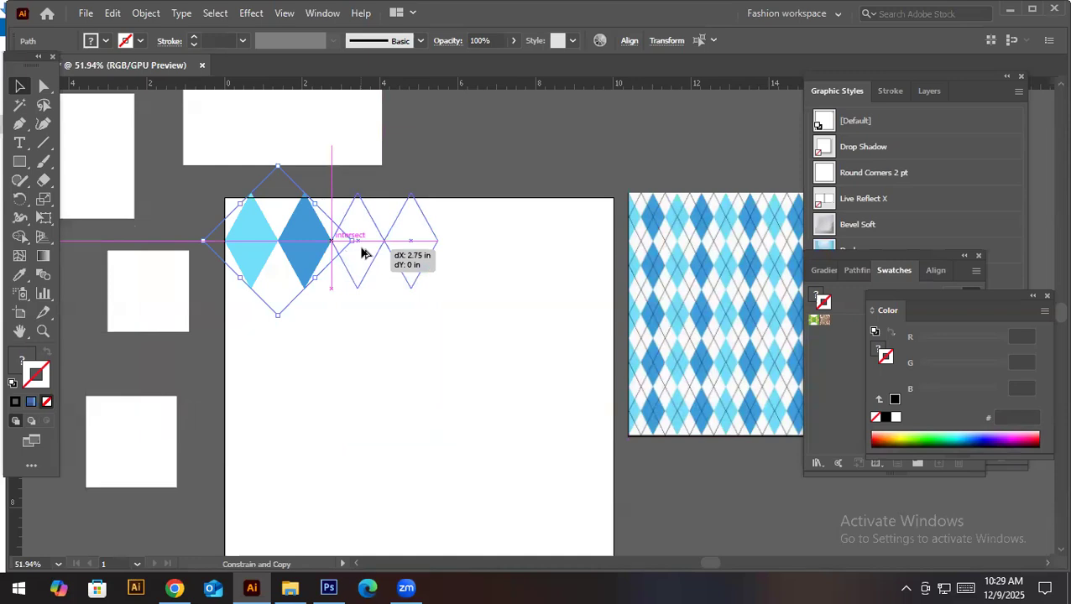
drag(364, 253, 569, 261)
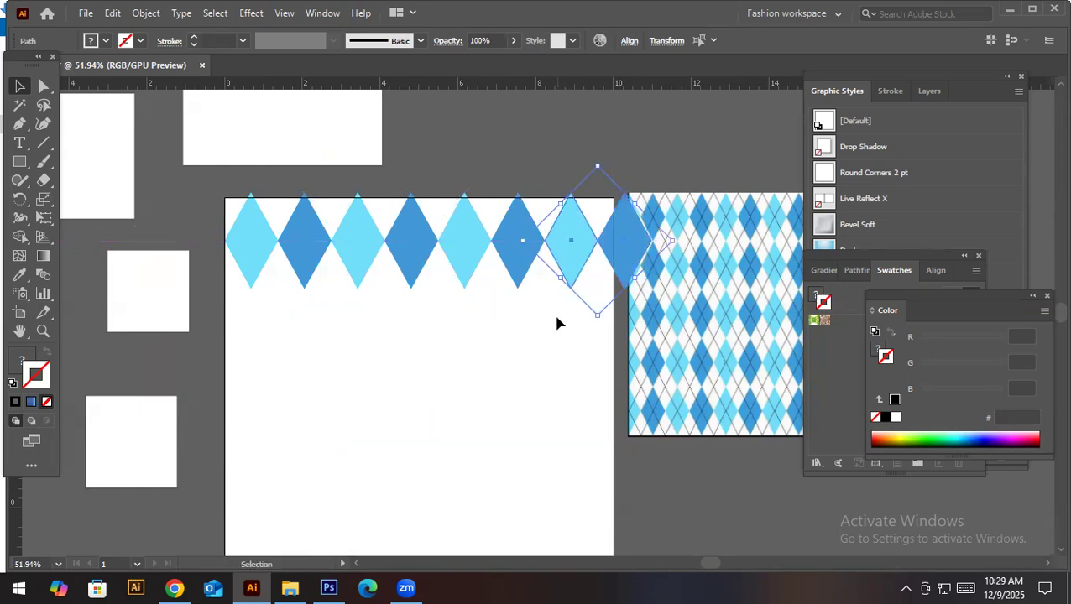
click(556, 323)
scroll(537, 306, down, 2)
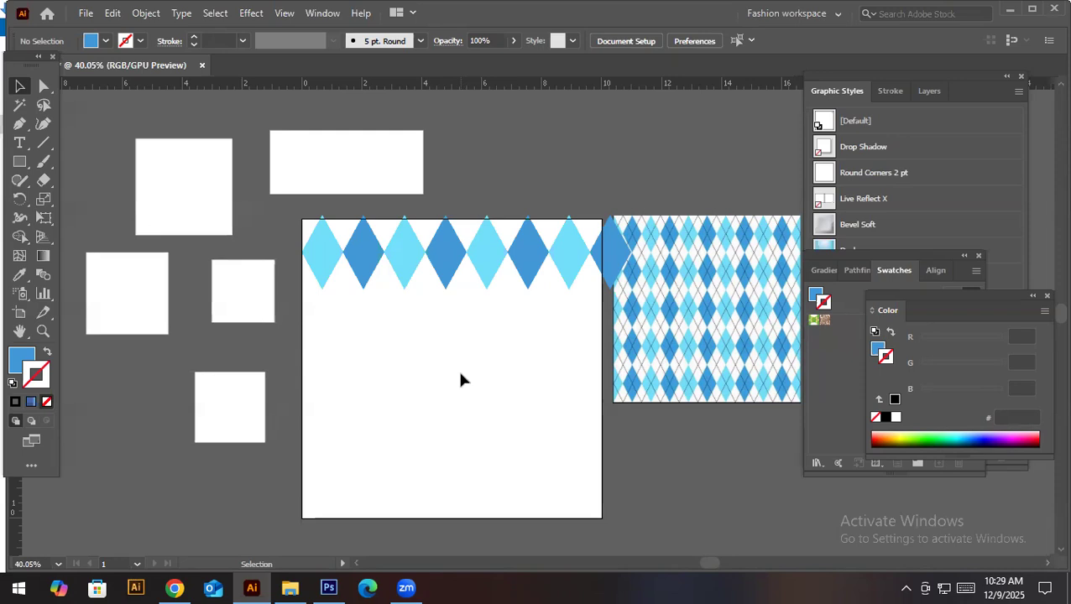
drag(332, 309, 395, 371)
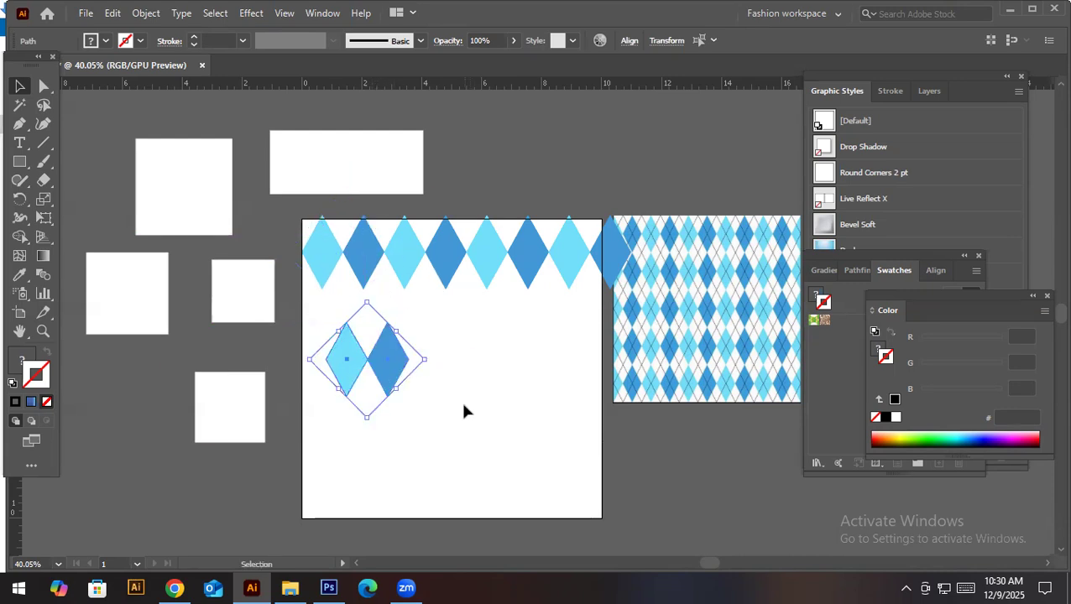
click(460, 401)
key(ctrl+z)
drag(381, 309, 322, 254)
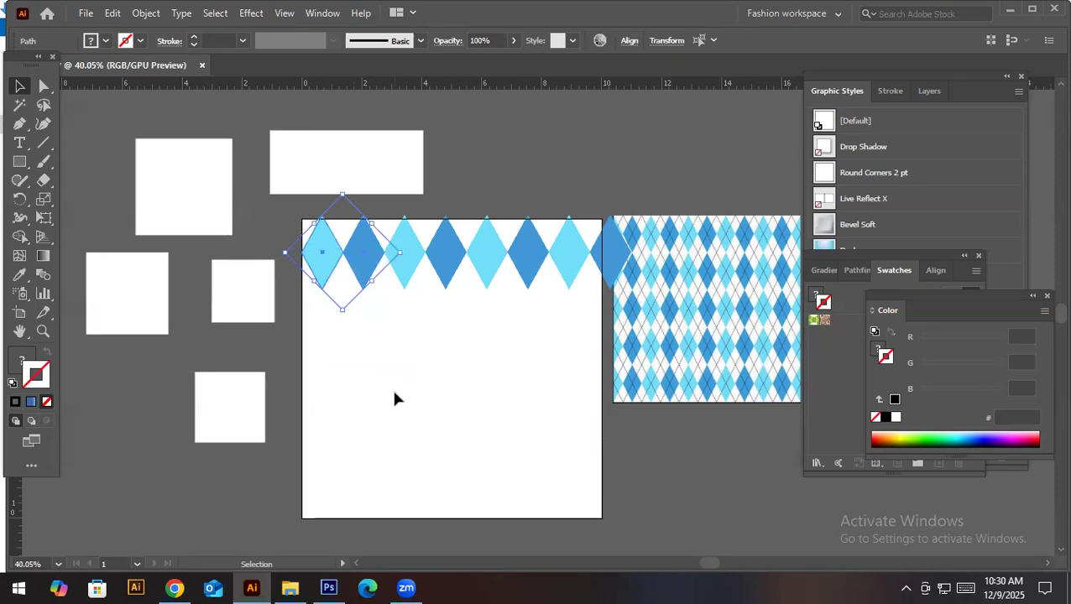
click(371, 346)
click(371, 262)
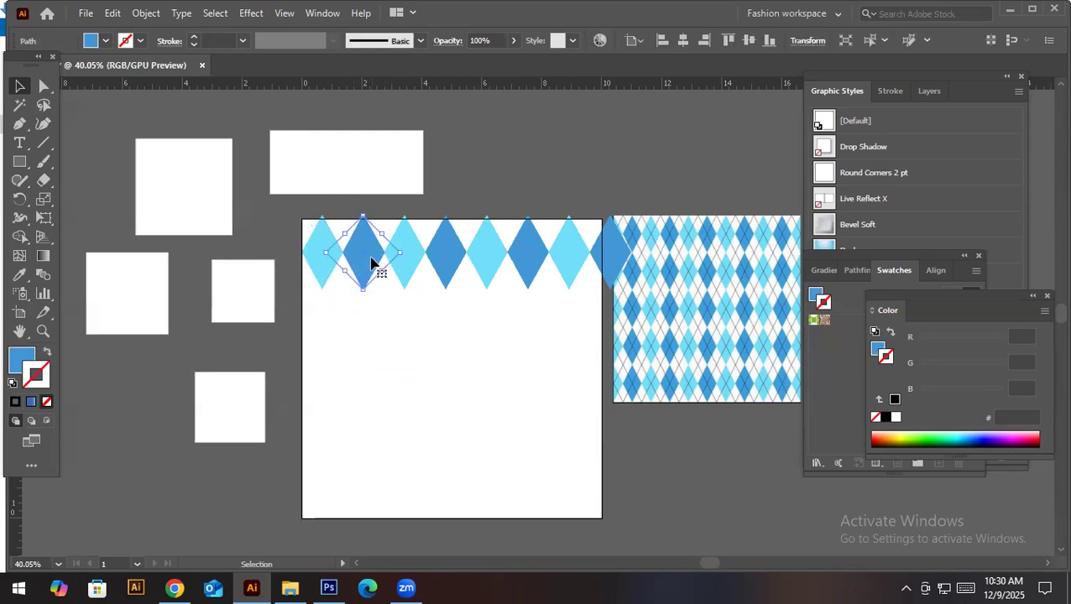
shift+click(314, 252)
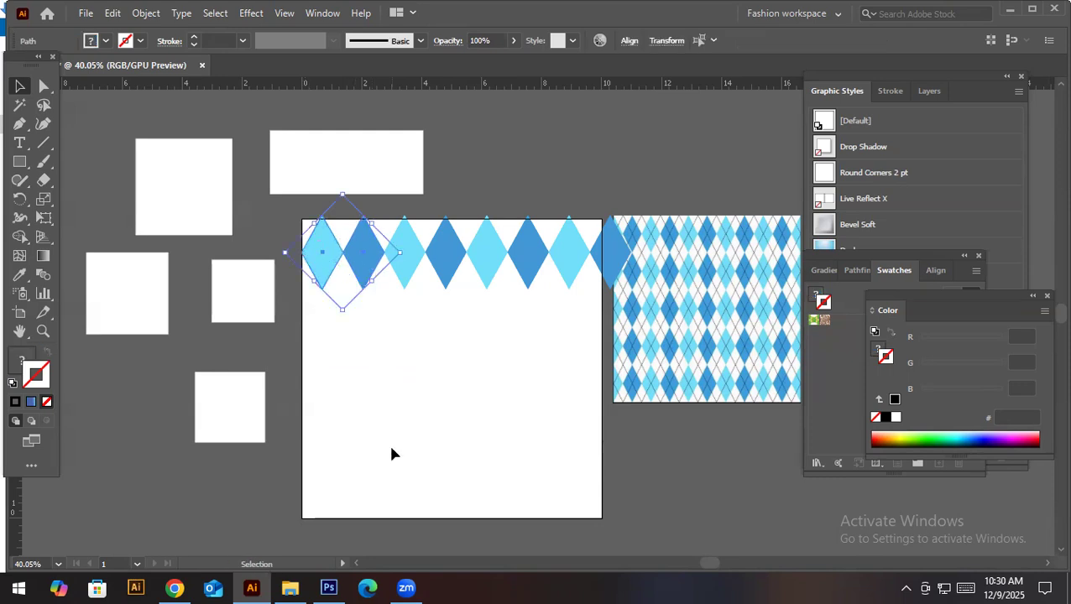
click(389, 375)
Move the argyle reference image clear of the artboard and scale the row of diamonds to fit exactly within the artboard's width
drag(639, 311, 689, 233)
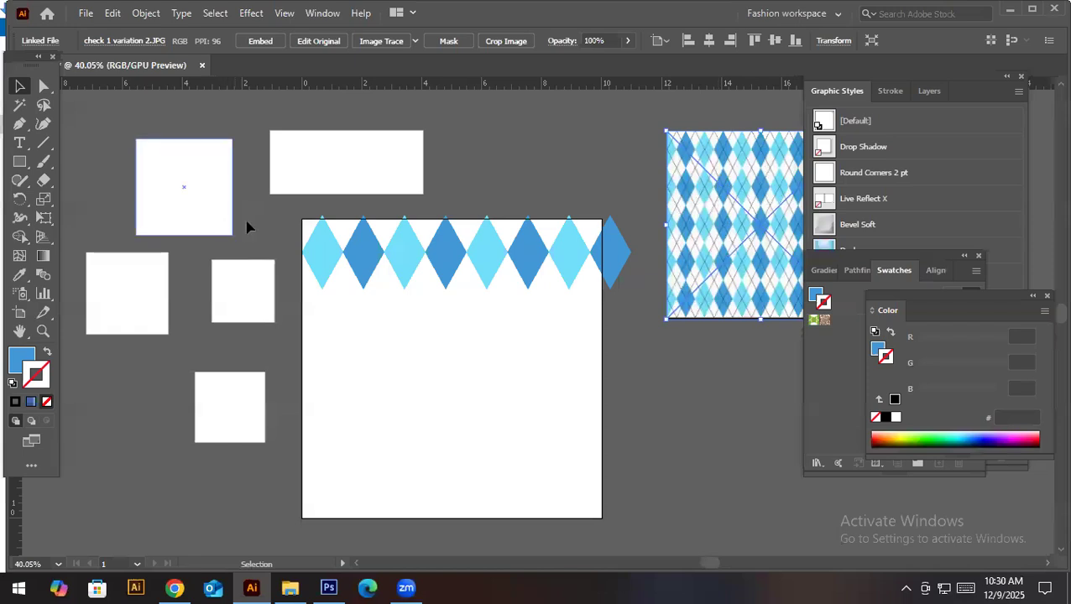
click(623, 287)
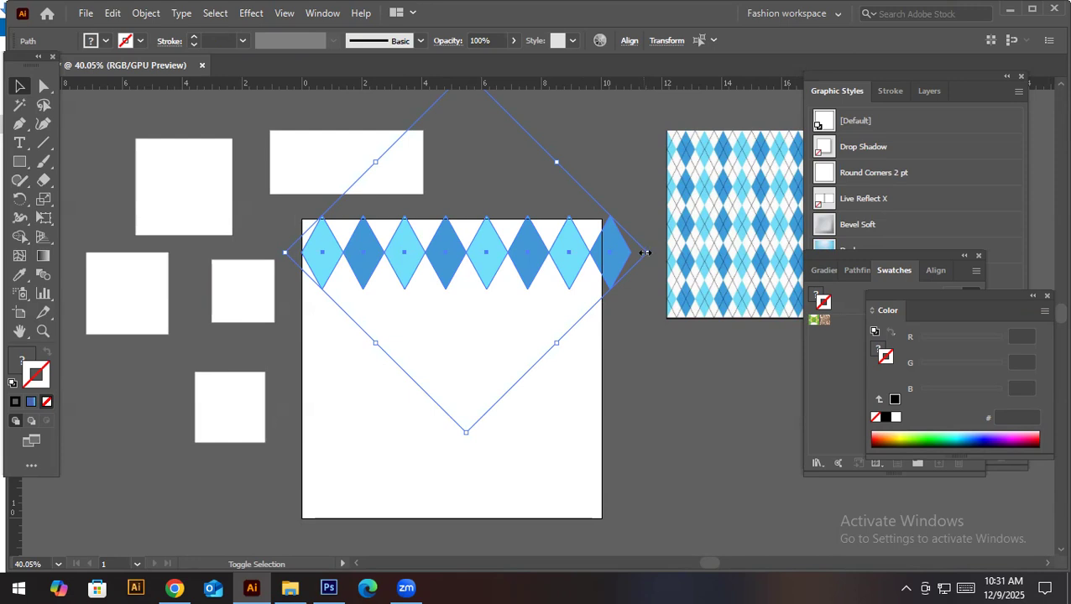
drag(644, 251, 616, 253)
click(615, 374)
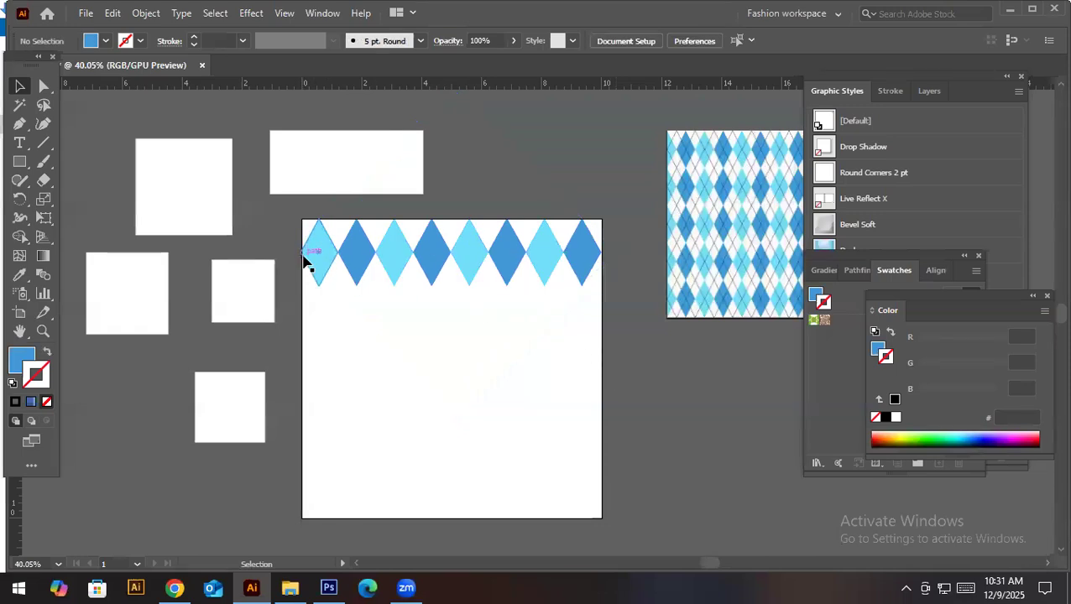
click(353, 302)
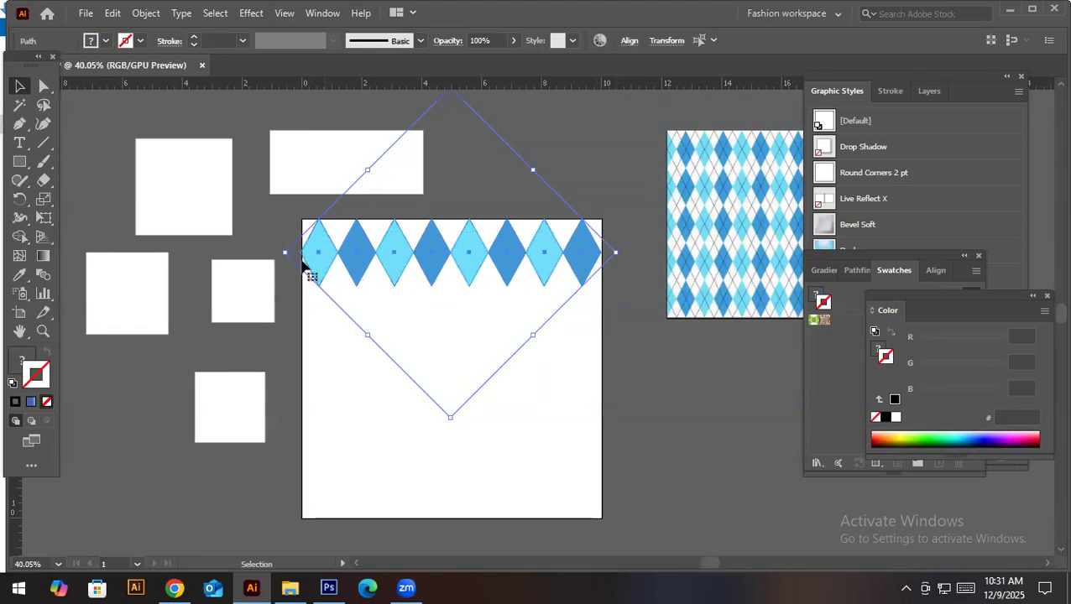
drag(284, 253, 299, 252)
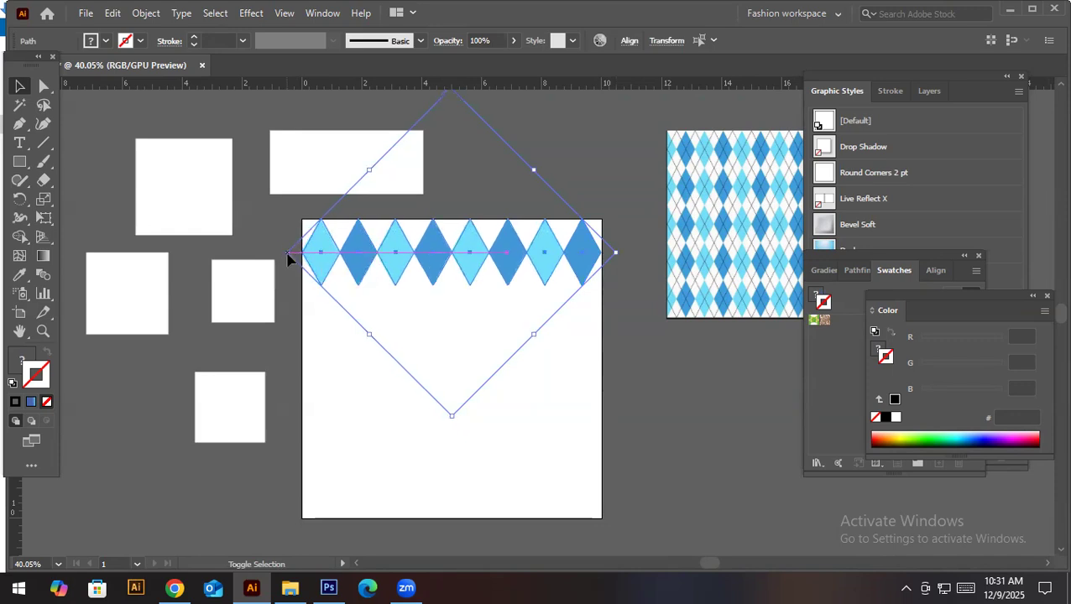
click(394, 392)
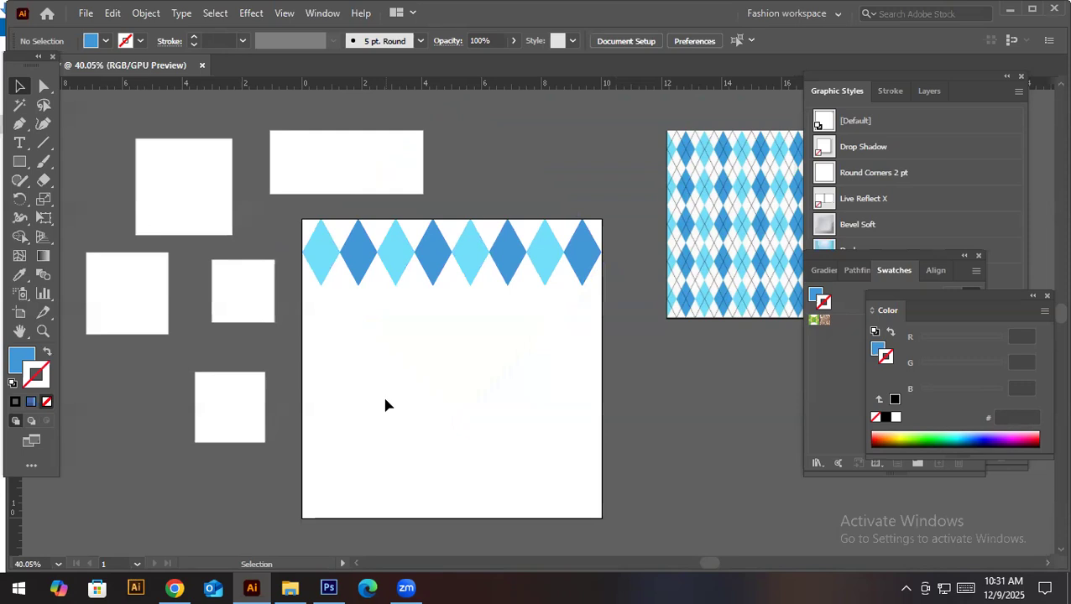
Duplicate the full diamond row straight down, tip to tip, until five rows cover the artboard's height
scroll(459, 296, right, 2)
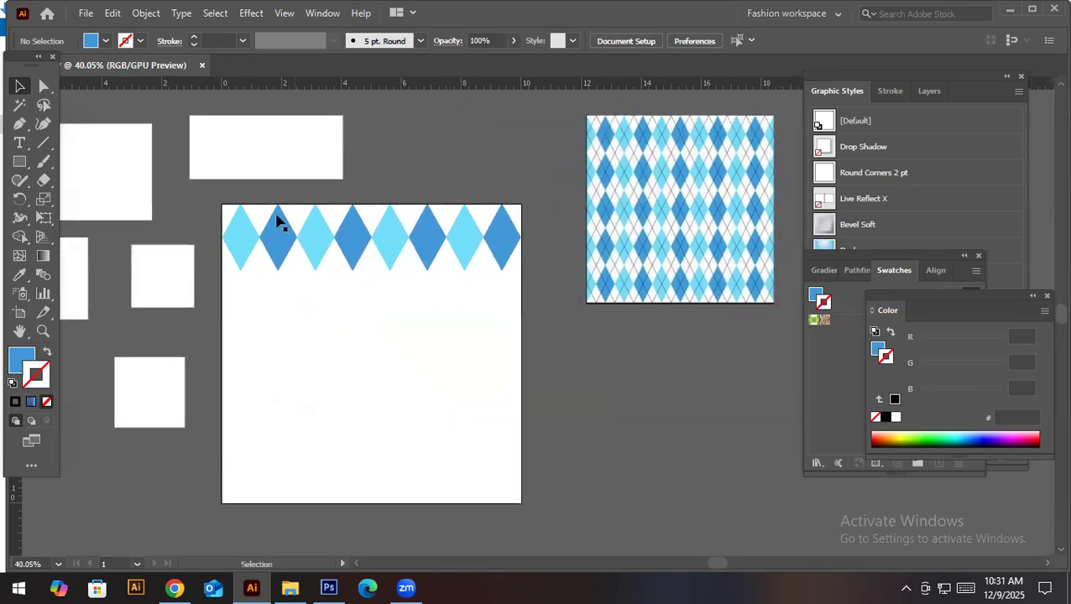
click(539, 240)
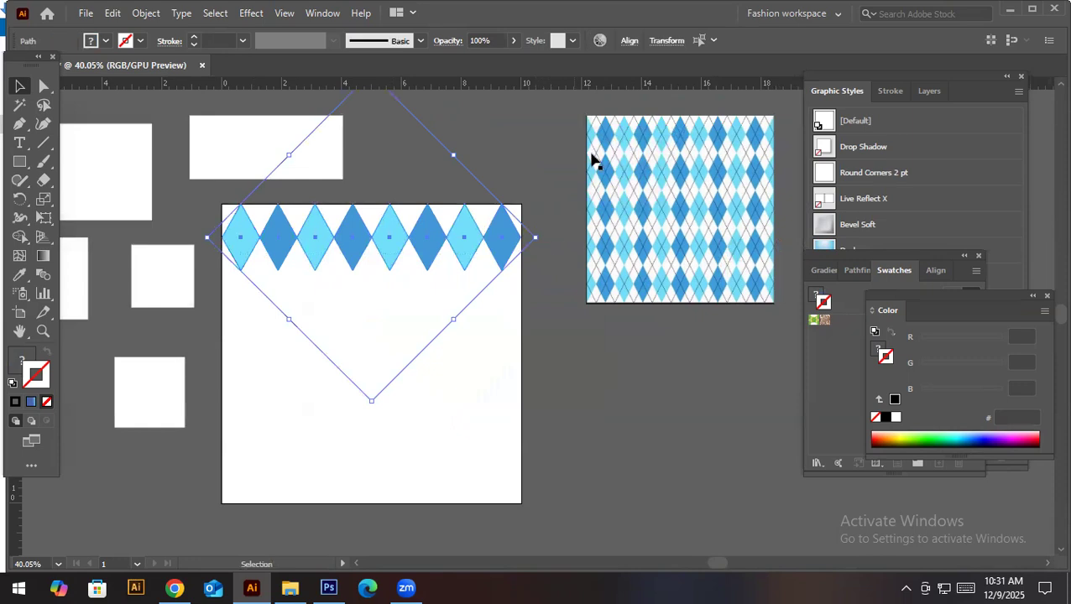
drag(392, 232, 397, 495)
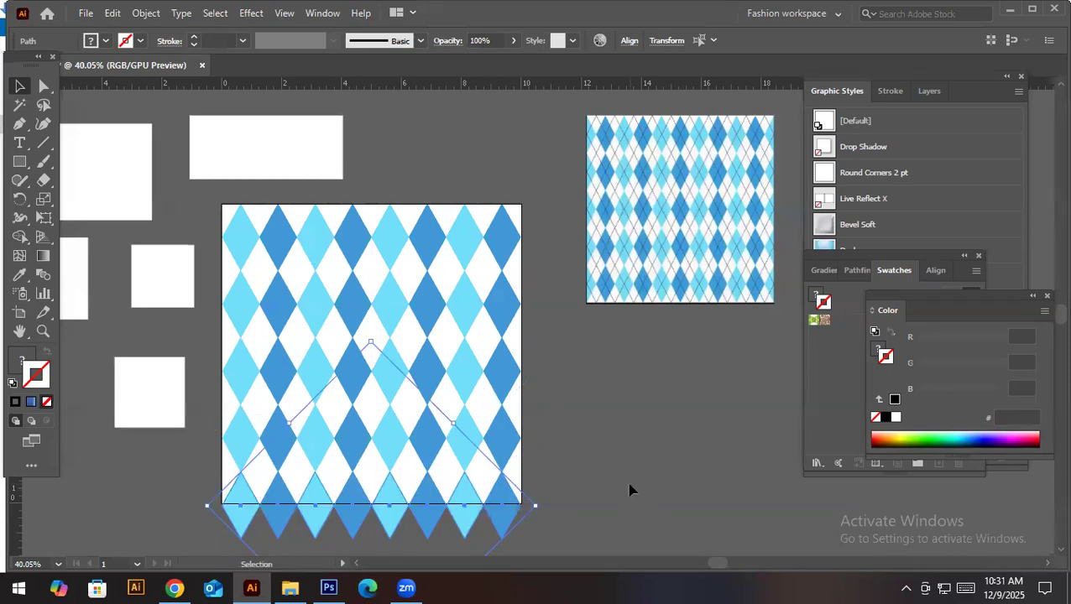
click(632, 489)
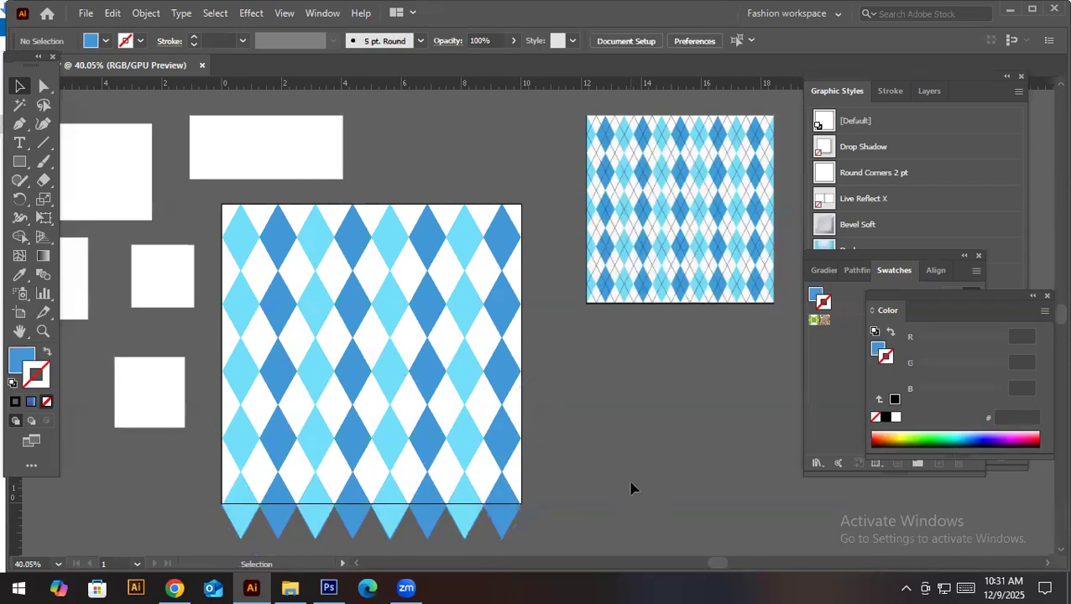
scroll(631, 484, down, 2)
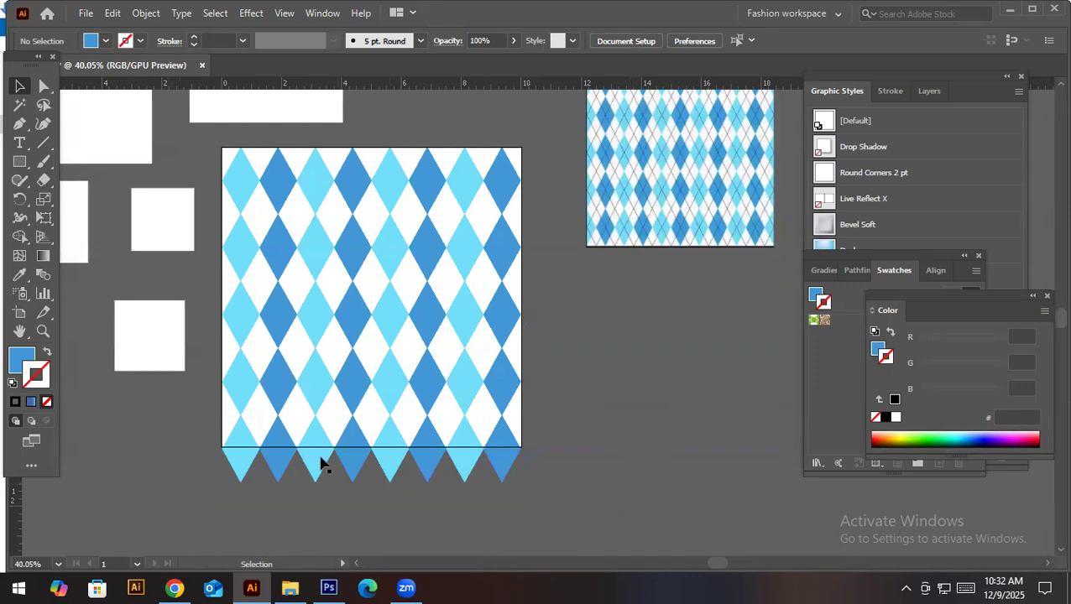
scroll(693, 223, up, 2)
scroll(676, 227, down, 1)
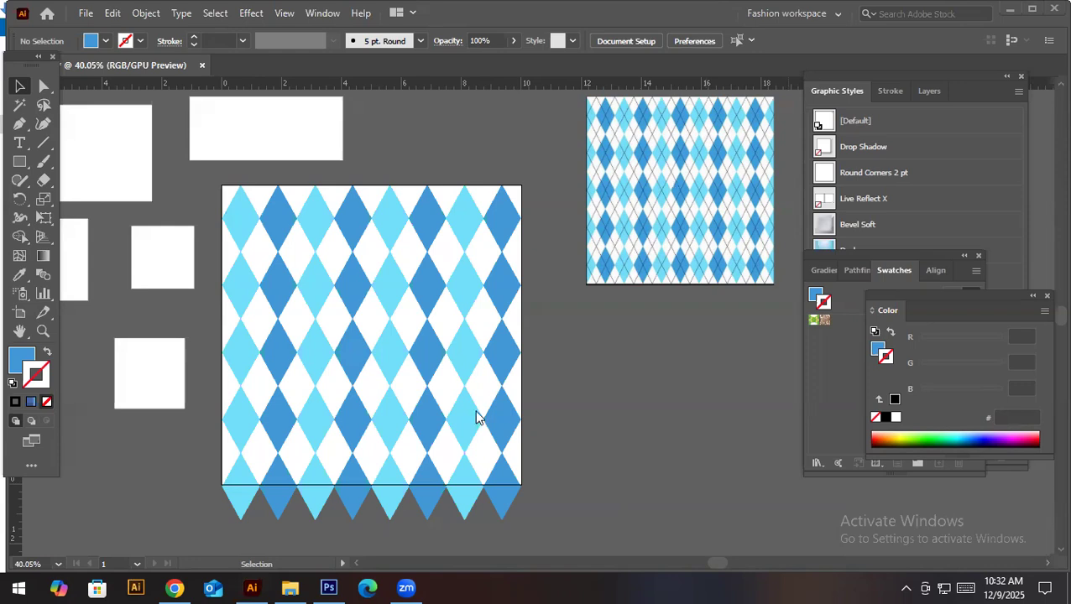
scroll(476, 416, down, 2)
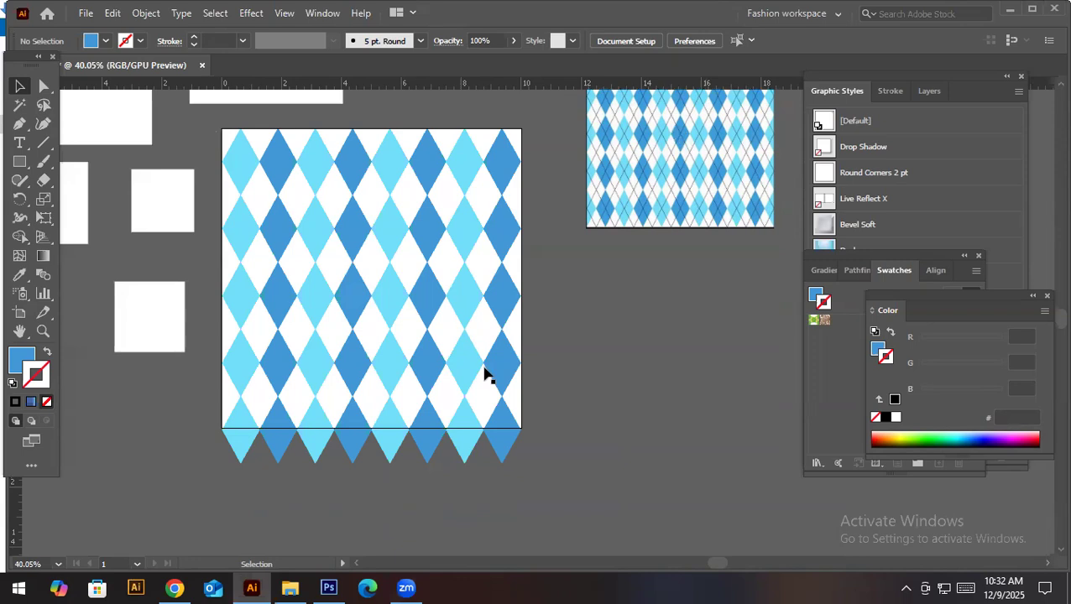
Try to scale down the whole diamond pattern and undo the scaling
click(233, 155)
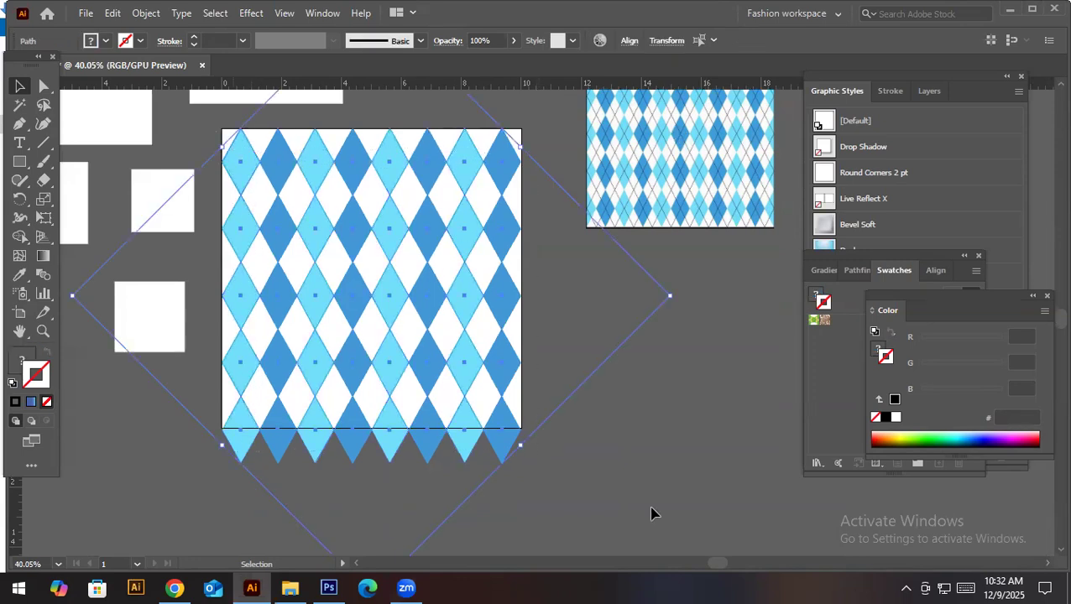
drag(671, 296, 558, 288)
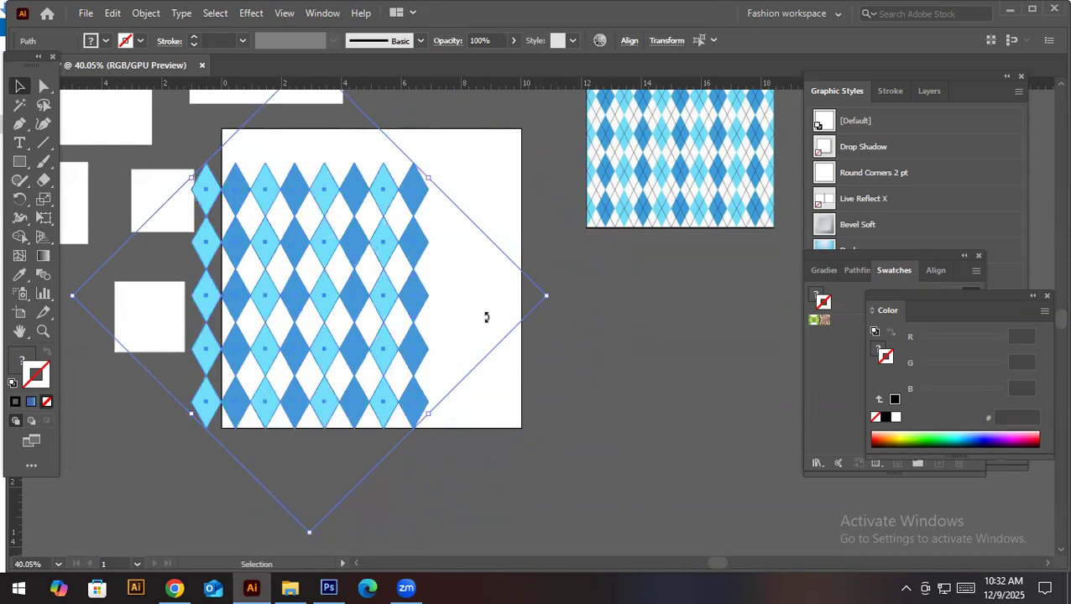
key(ctrl+z)
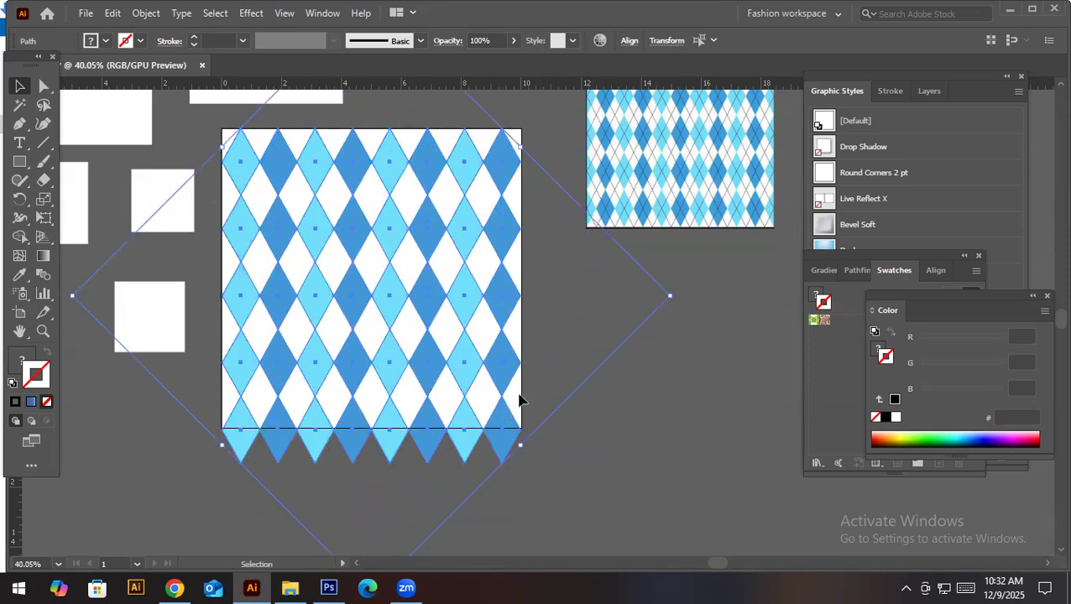
click(602, 435)
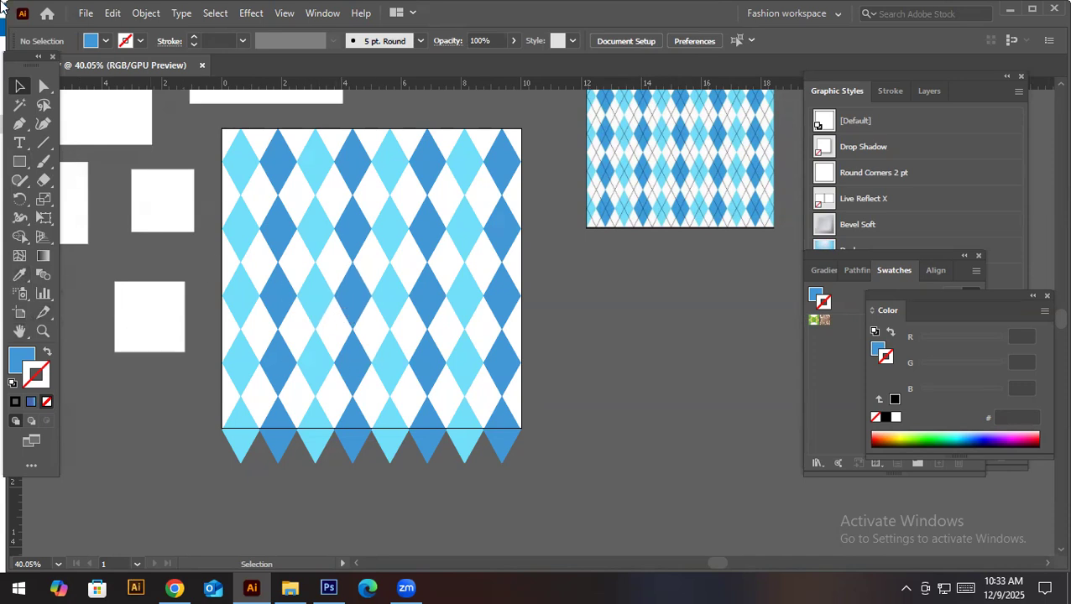
click(114, 14)
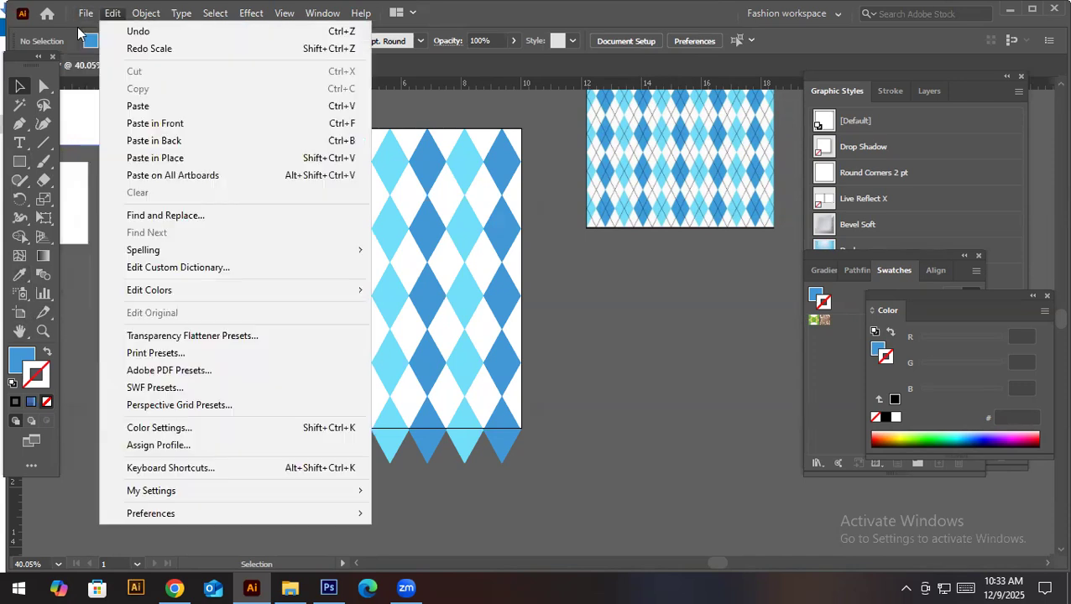
Extend the artboard's lower edge to the tips of the last diamond row, making the artboard about 11.12 in high
click(84, 26)
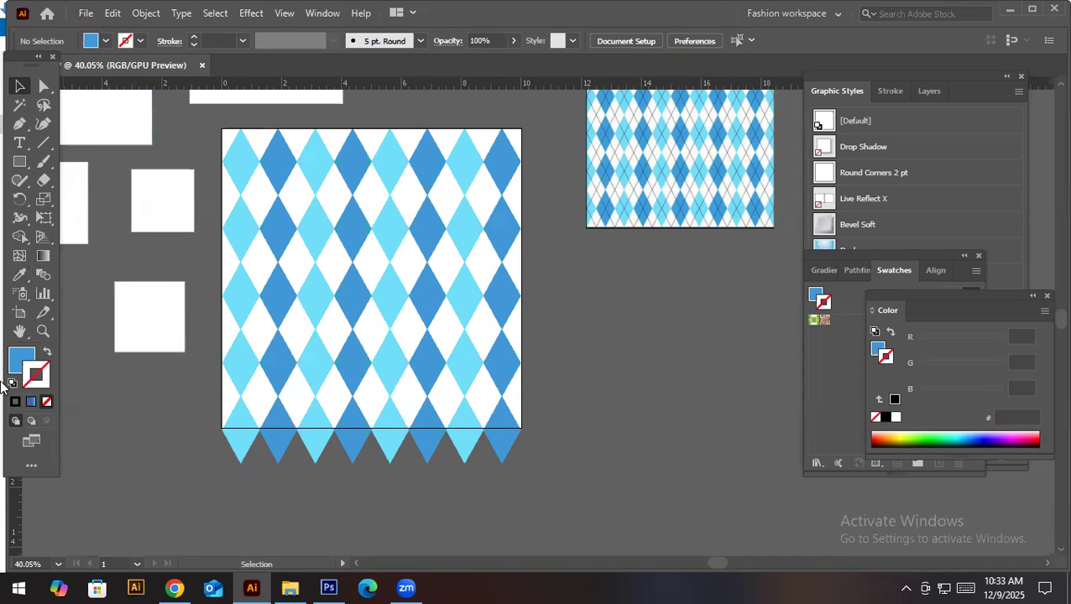
click(21, 316)
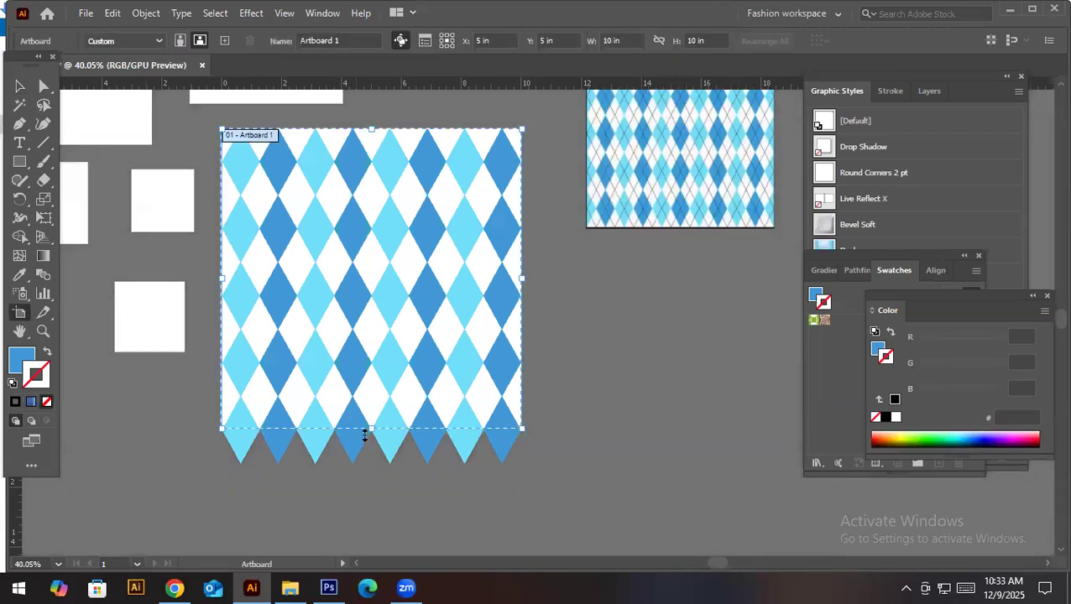
drag(374, 430, 375, 461)
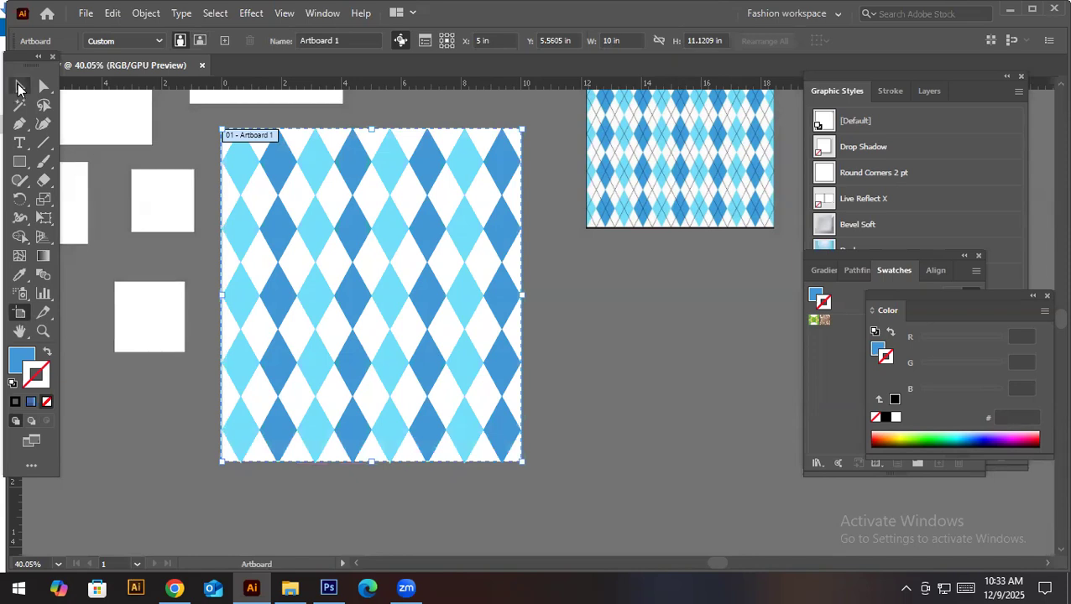
click(20, 88)
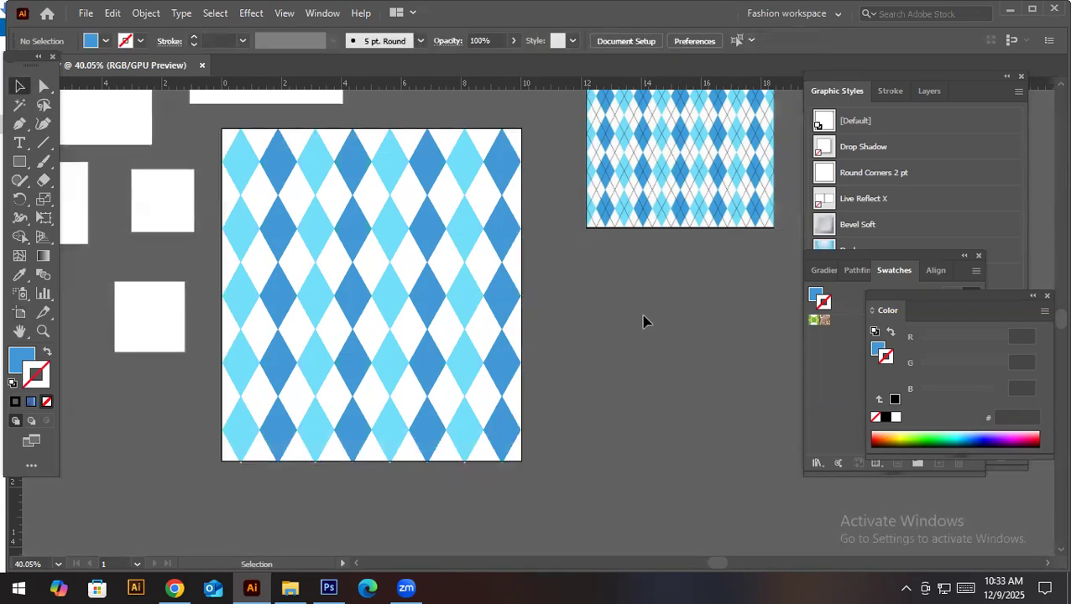
Select all the diamonds and examine how far their lower tips overshoot the artboard's bottom edge
key(z)
drag(388, 467, 308, 359)
scroll(397, 242, up, 2)
key(v)
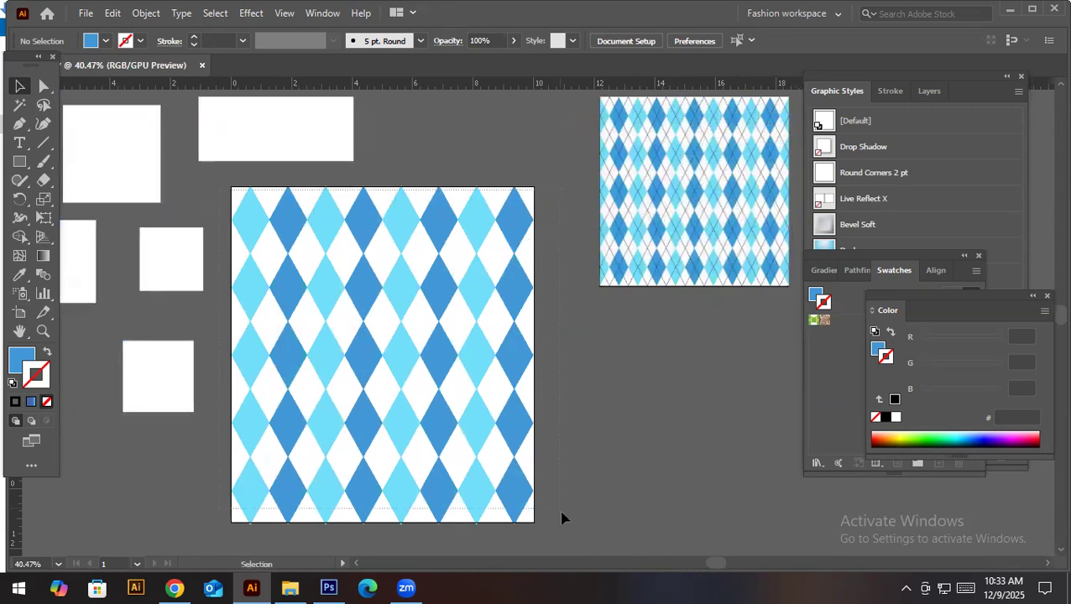
click(542, 526)
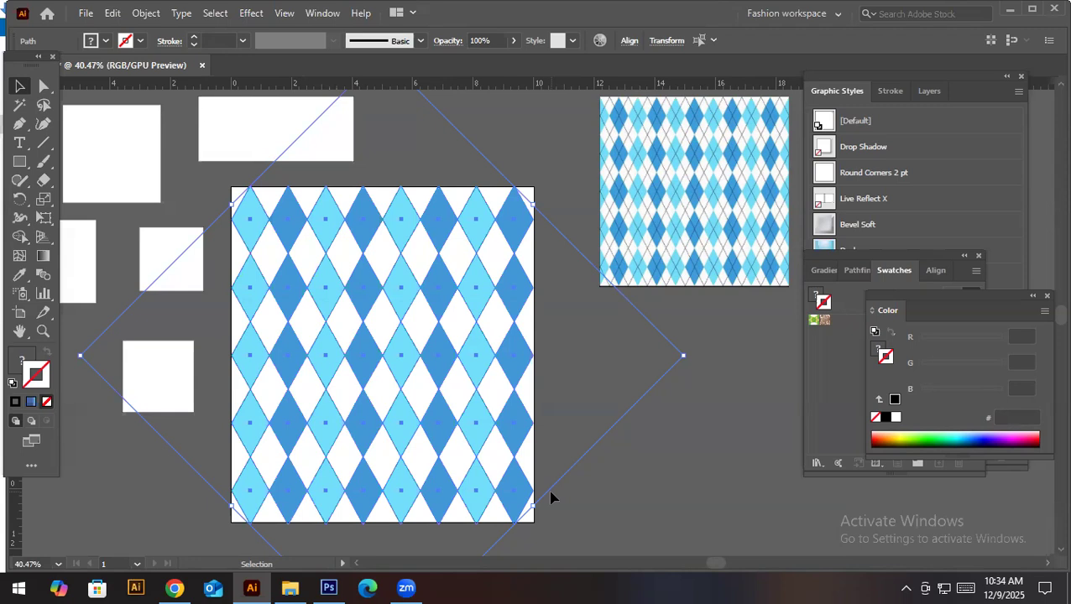
scroll(550, 498, down, 2)
drag(353, 442, 789, 501)
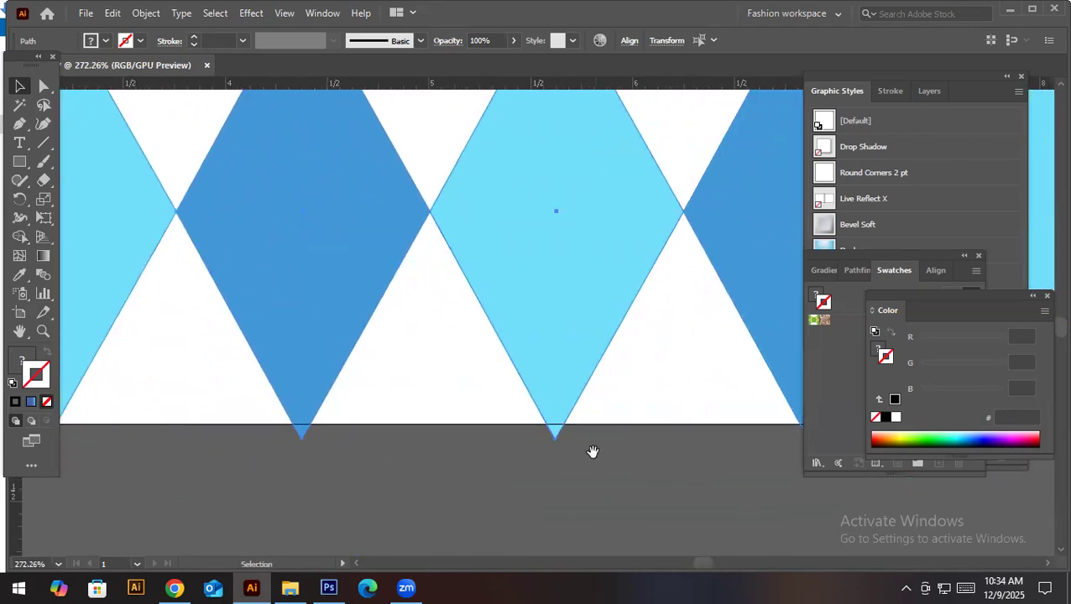
drag(593, 452, 363, 485)
drag(645, 497, 553, 336)
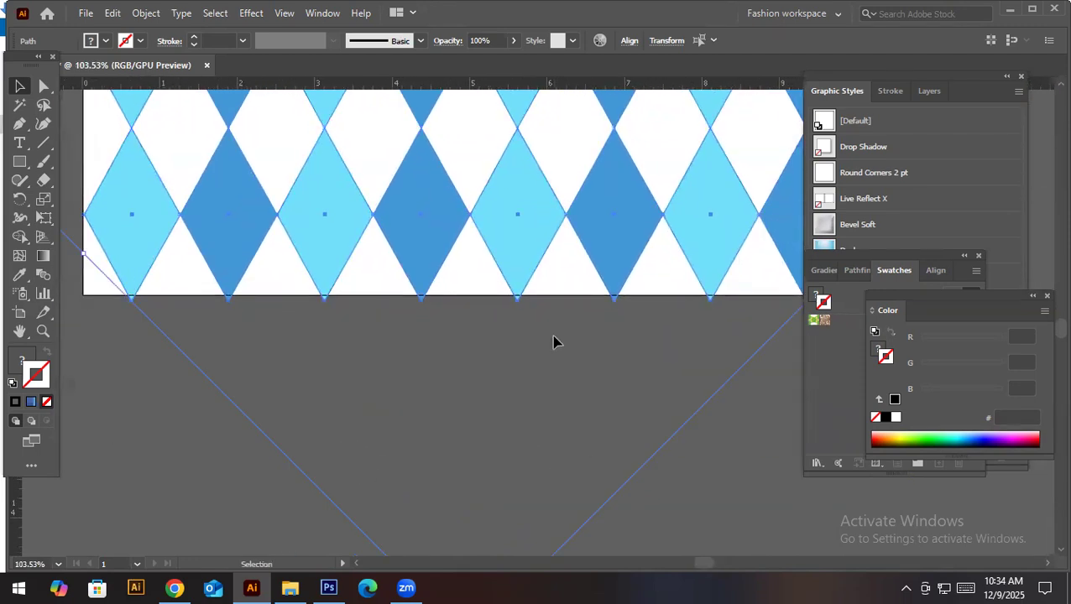
scroll(546, 336, down, 2)
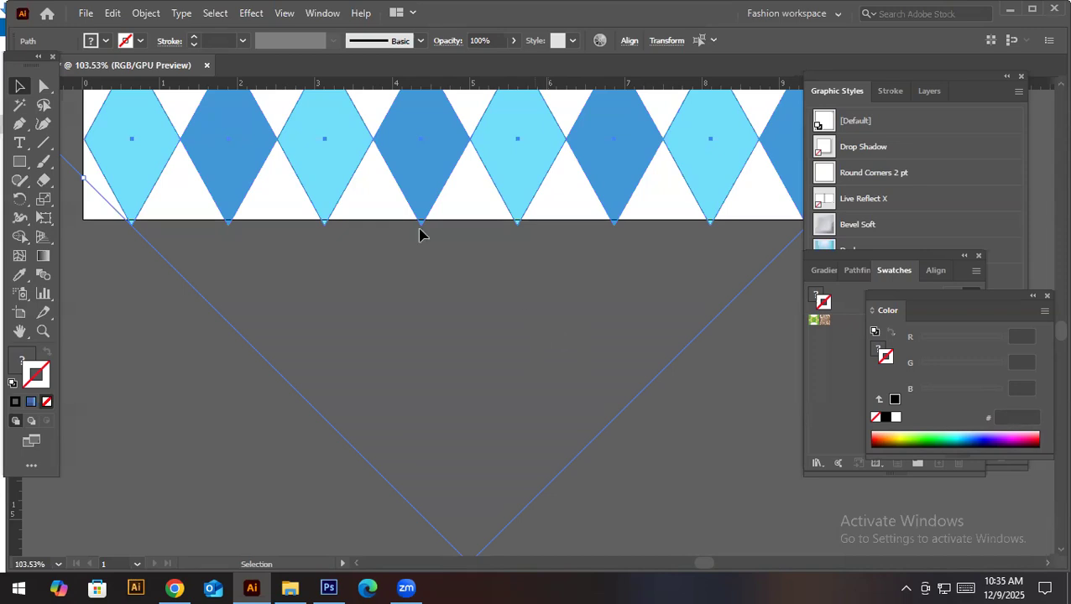
Examine the tip-to-tip joints between the lowest rows and the tips at the artboard's lower corner
key(ctrl+space)
drag(129, 229, 472, 230)
click(509, 215)
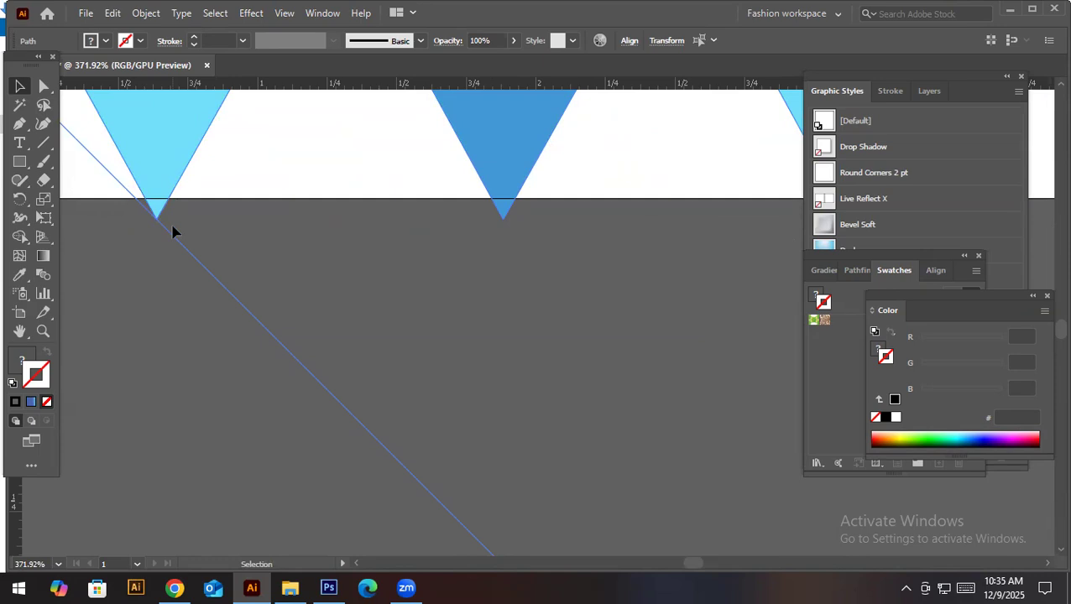
key(ctrl+alt+space)
drag(521, 222, 296, 258)
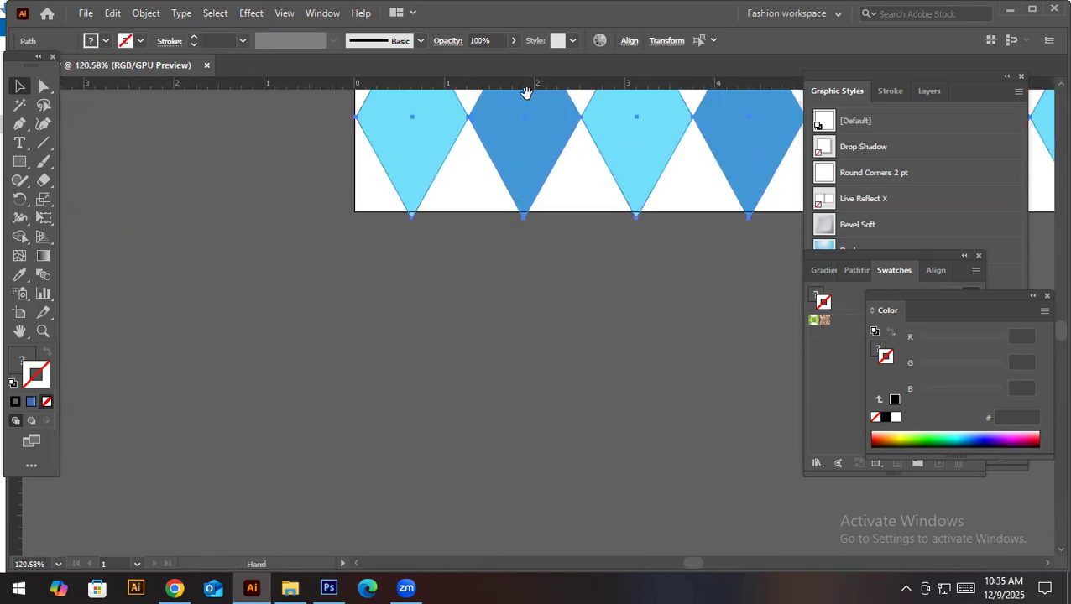
key(ctrl+space)
drag(407, 306, 415, 334)
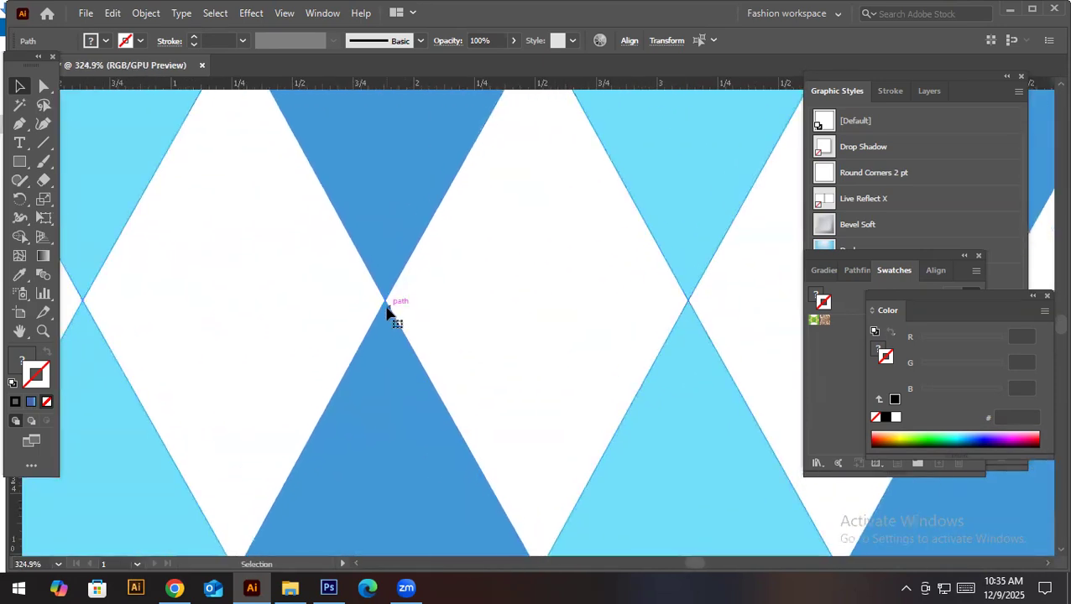
drag(650, 376, 478, 420)
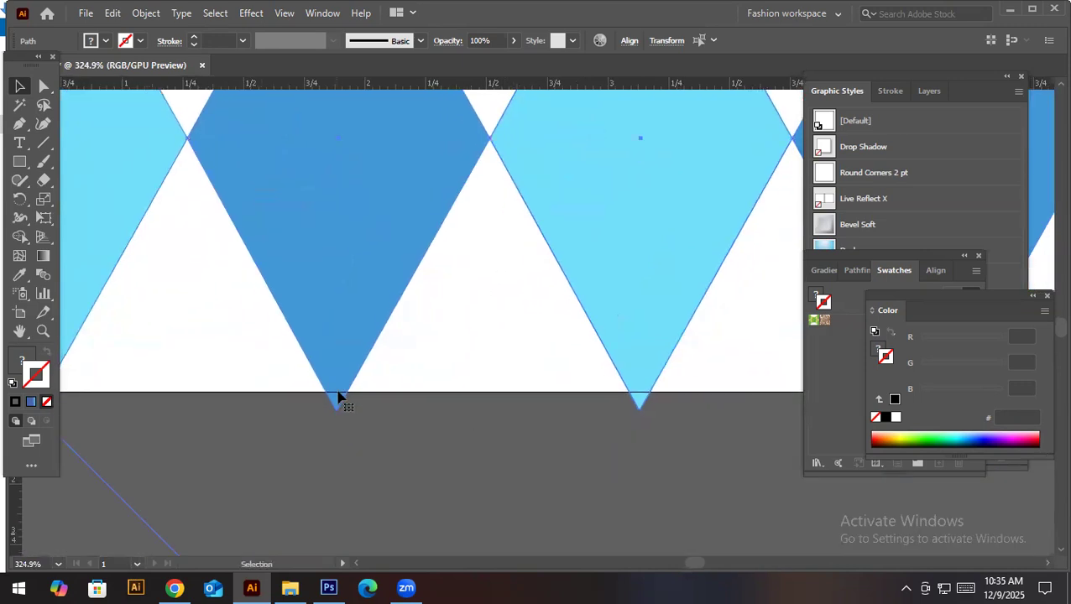
scroll(532, 362, down, 6)
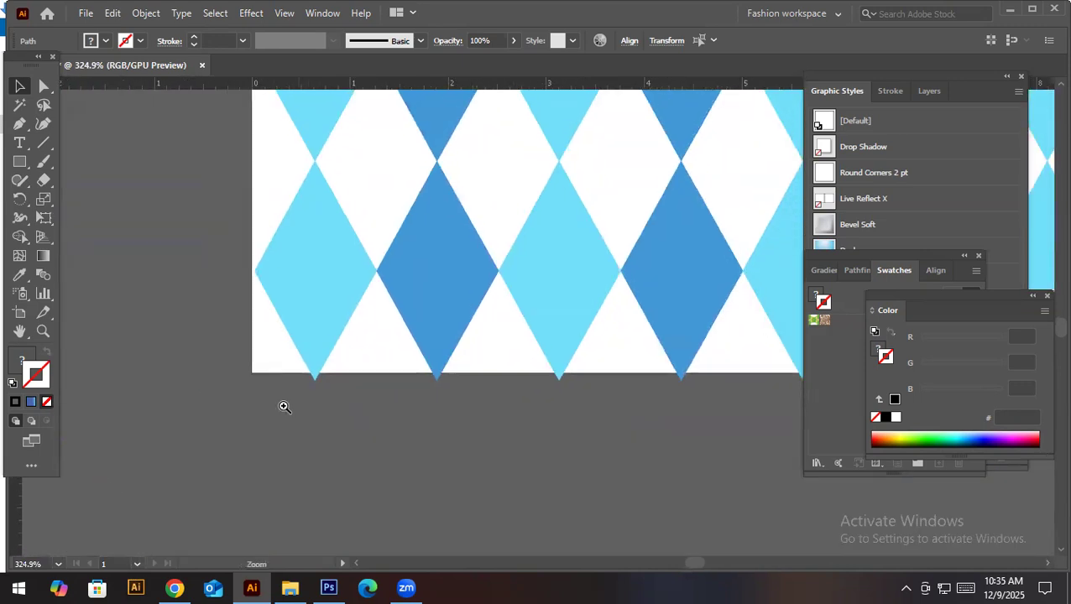
scroll(423, 401, down, 2)
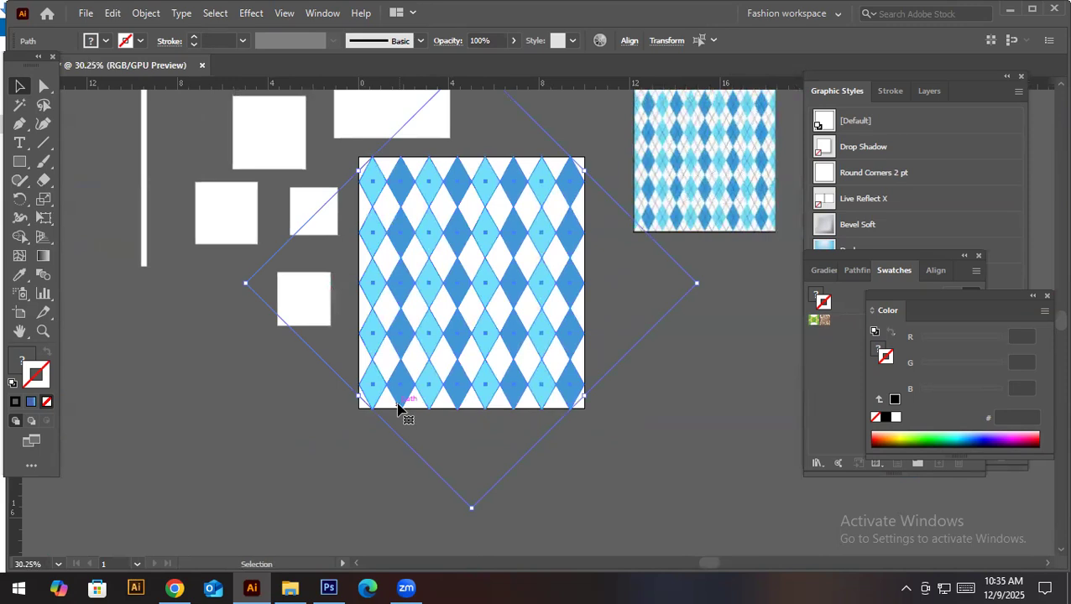
Reduce the selected pattern's height to about 11.18 in so the lowest tips meet the artboard's bottom edge
key(z)
drag(473, 508, 530, 491)
key(v)
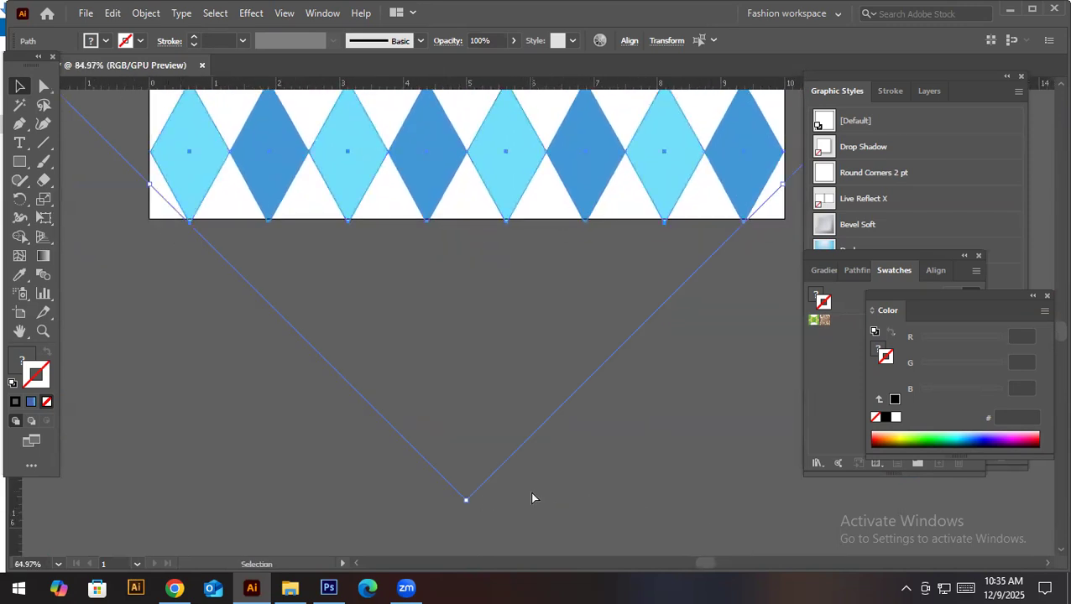
drag(467, 501, 468, 495)
key(ctrl+space)
drag(400, 236, 410, 430)
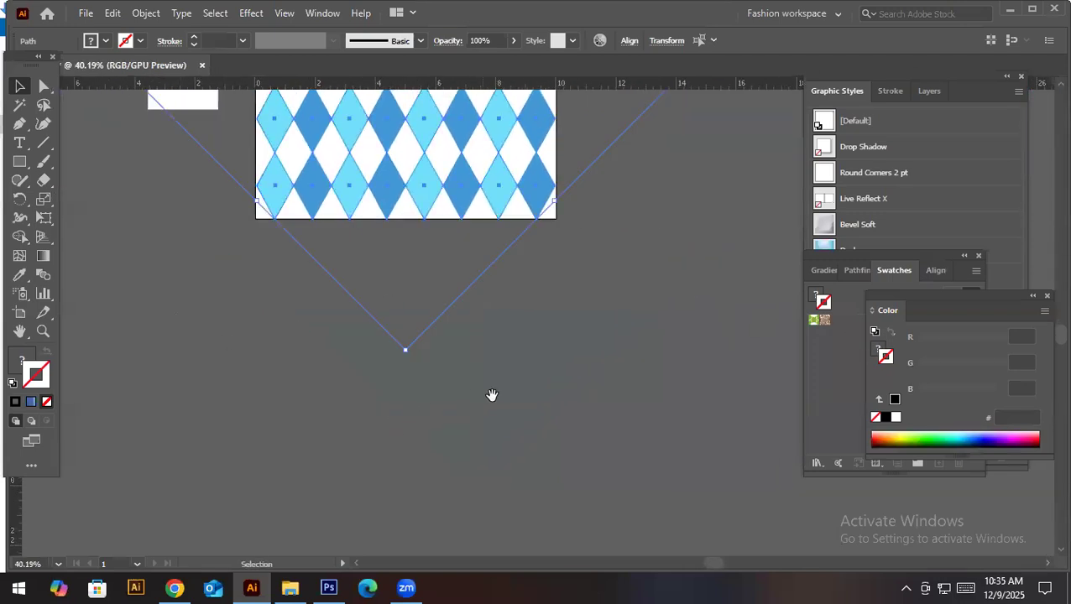
click(408, 351)
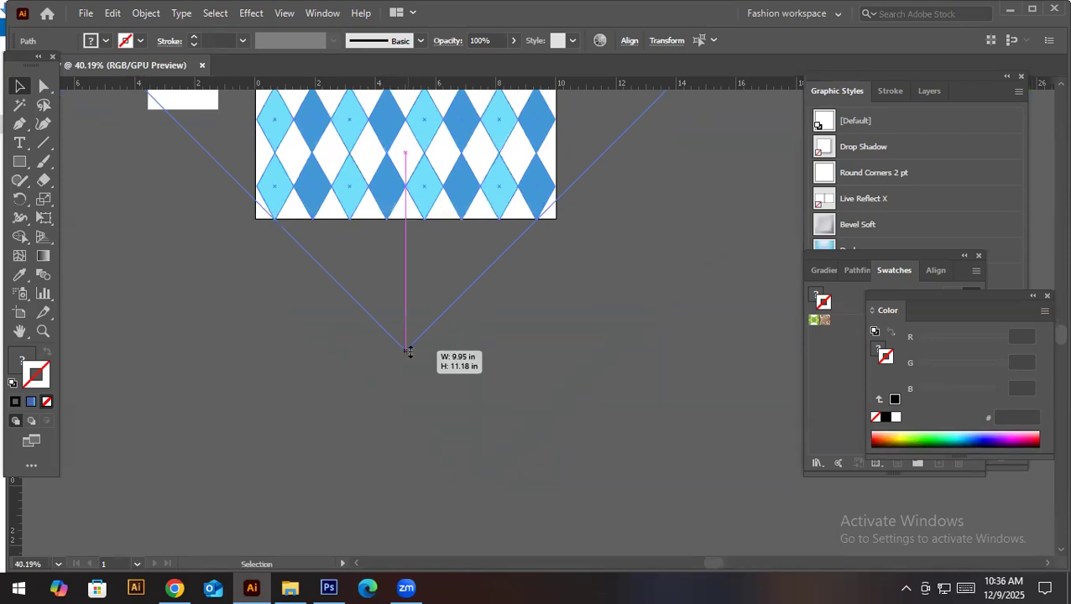
click(401, 299)
Stretch the selected pattern horizontally until its outermost dark diamonds touch the artboard's right edge
key(ctrl+space)
drag(388, 220, 210, 336)
scroll(431, 325, up, 3)
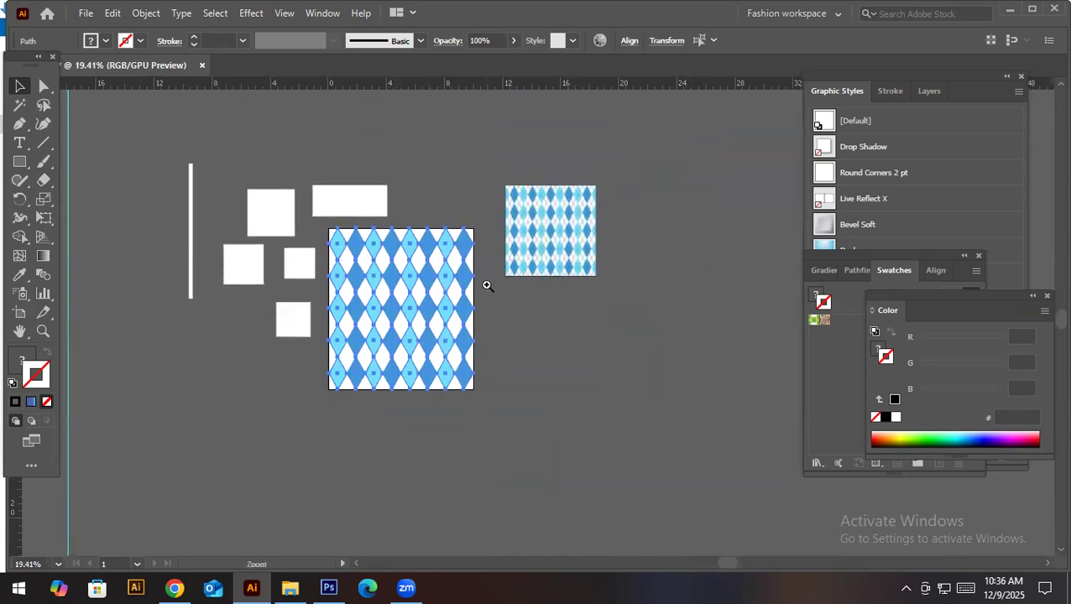
drag(476, 336, 588, 344)
drag(438, 405, 739, 463)
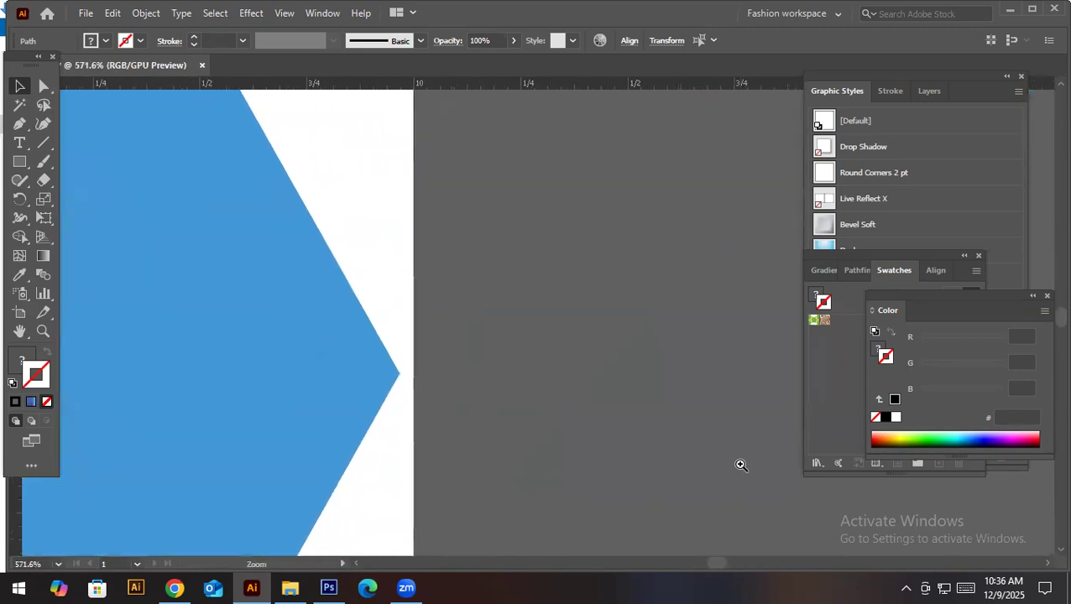
drag(490, 360, 208, 418)
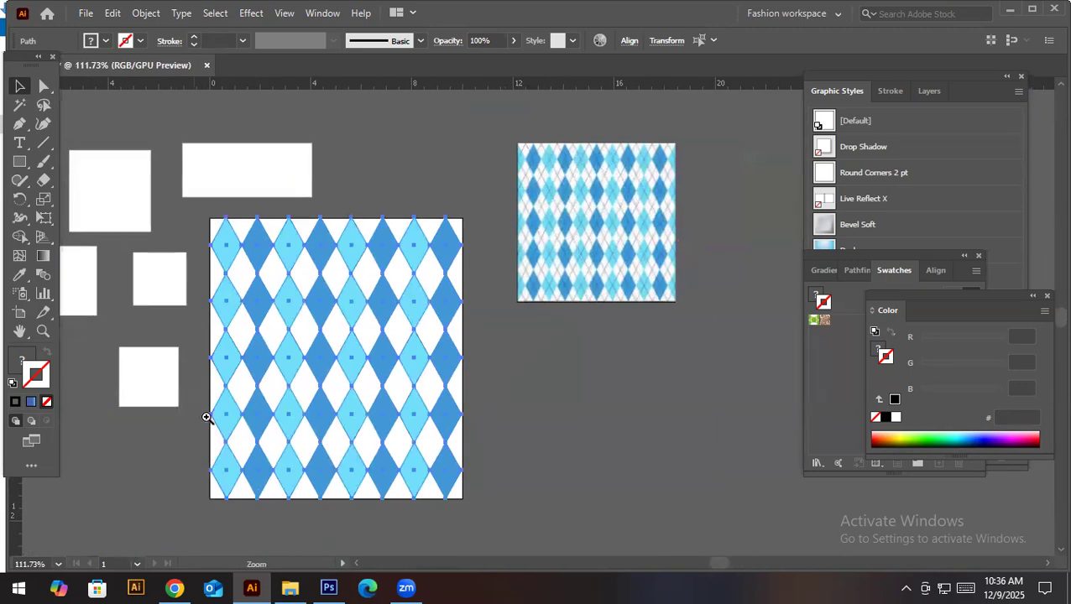
click(585, 358)
mouse_move(586, 358)
mouse_down()
mouse_move(840, 406)
mouse_move(490, 366)
mouse_move(758, 406)
mouse_move(590, 377)
mouse_up()
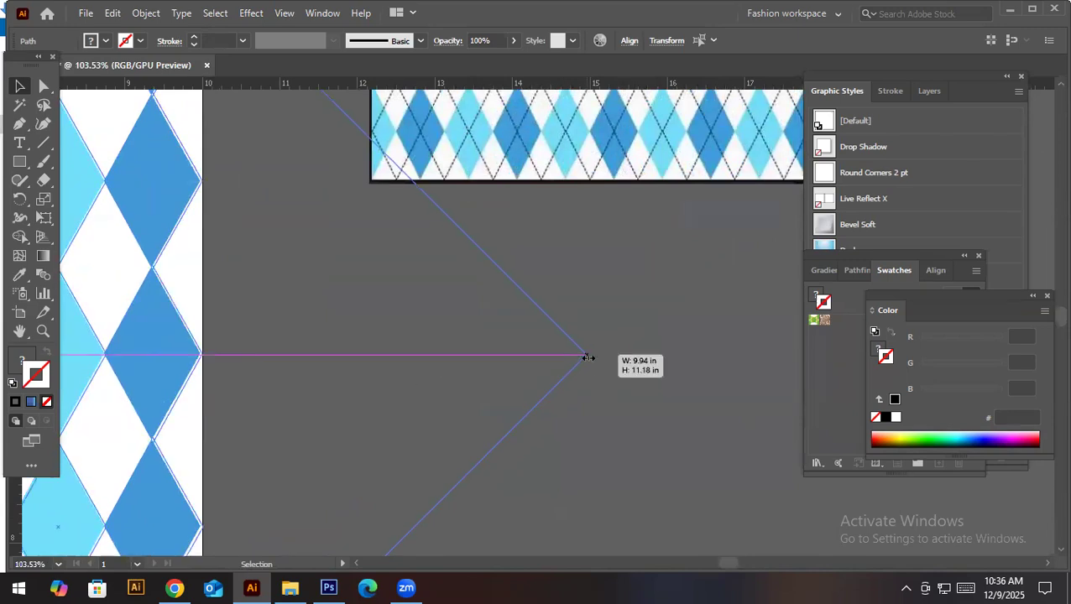
Widen the selected pattern in the opposite direction so its first light blue column touches the artboard's left edge
drag(543, 377, 781, 423)
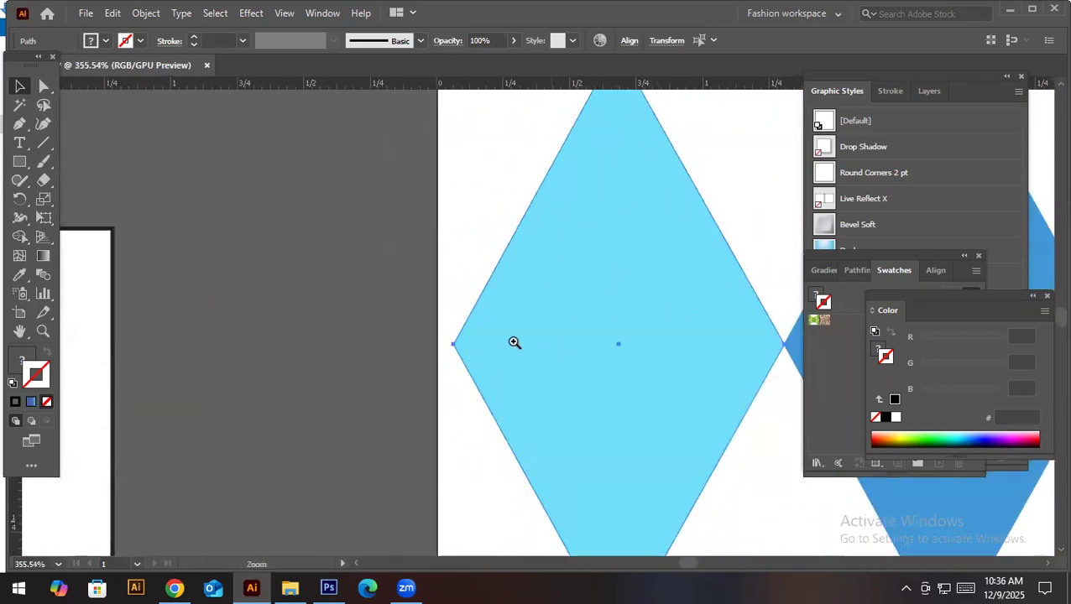
scroll(514, 343, down, 5)
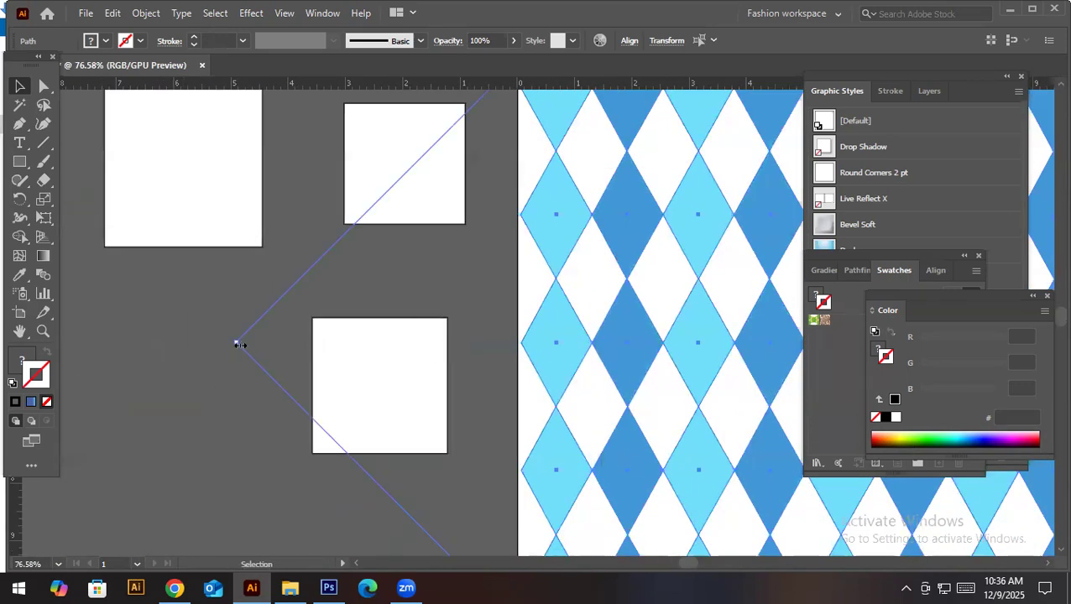
drag(234, 344, 232, 347)
key(ctrl+space)
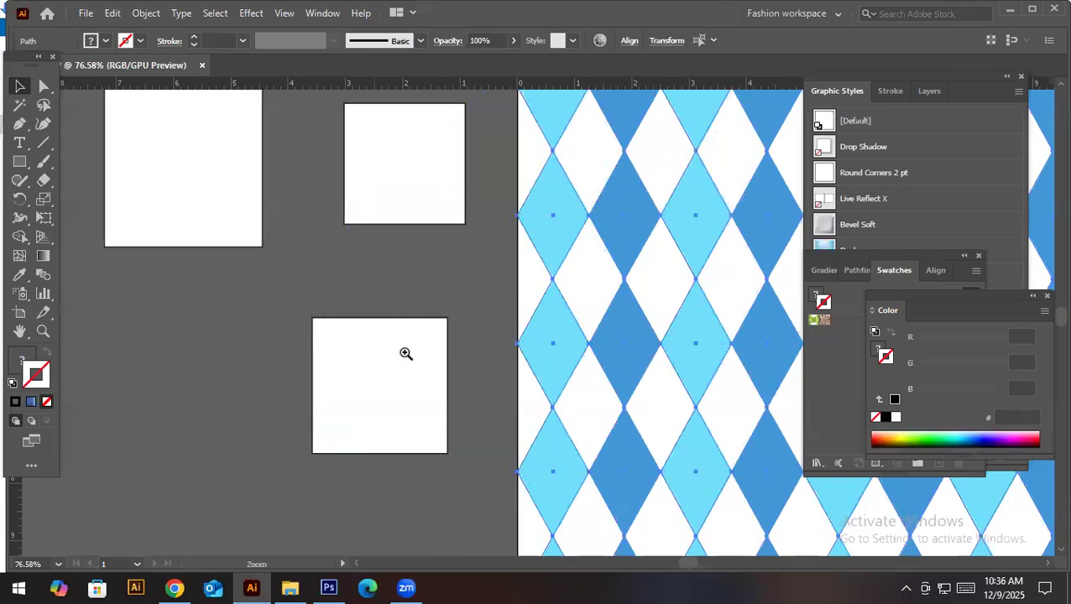
drag(513, 342, 287, 378)
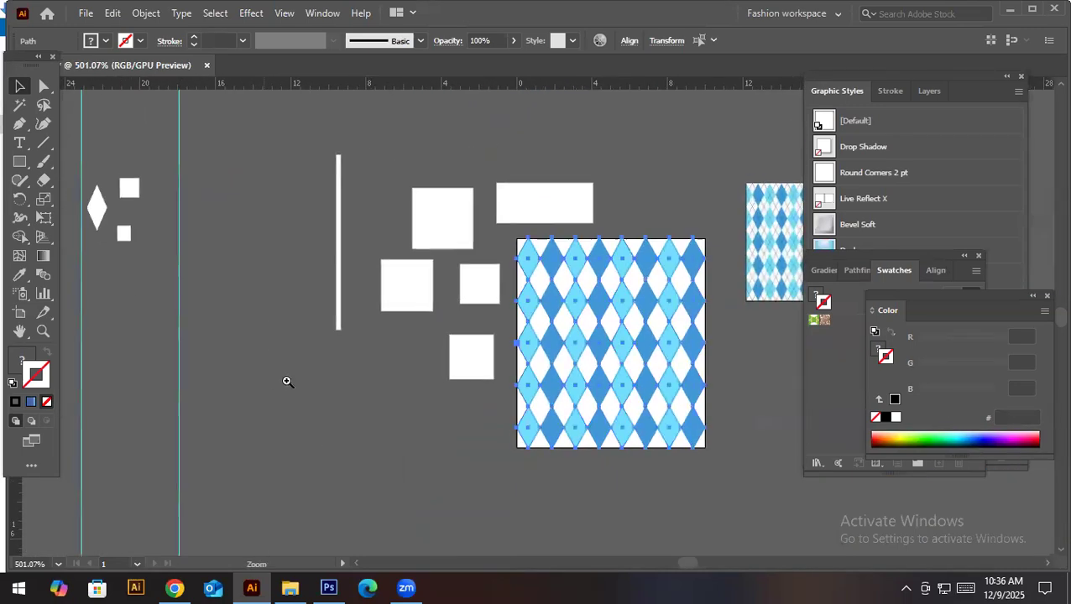
Examine the fitted pattern's lower tips along the artboard's bottom edge and reselect all the diamonds
click(648, 451)
key(ctrl+space)
drag(648, 451, 1055, 507)
drag(590, 505, 381, 428)
key(ctrl+a)
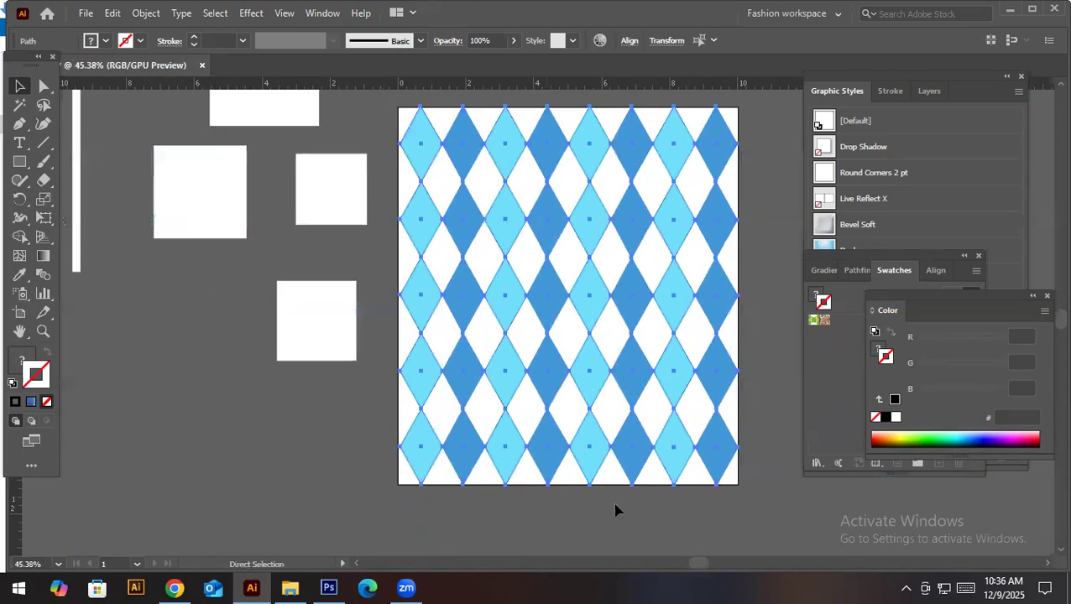
key(v)
click(622, 508)
key(ctrl+space)
drag(657, 502, 1055, 515)
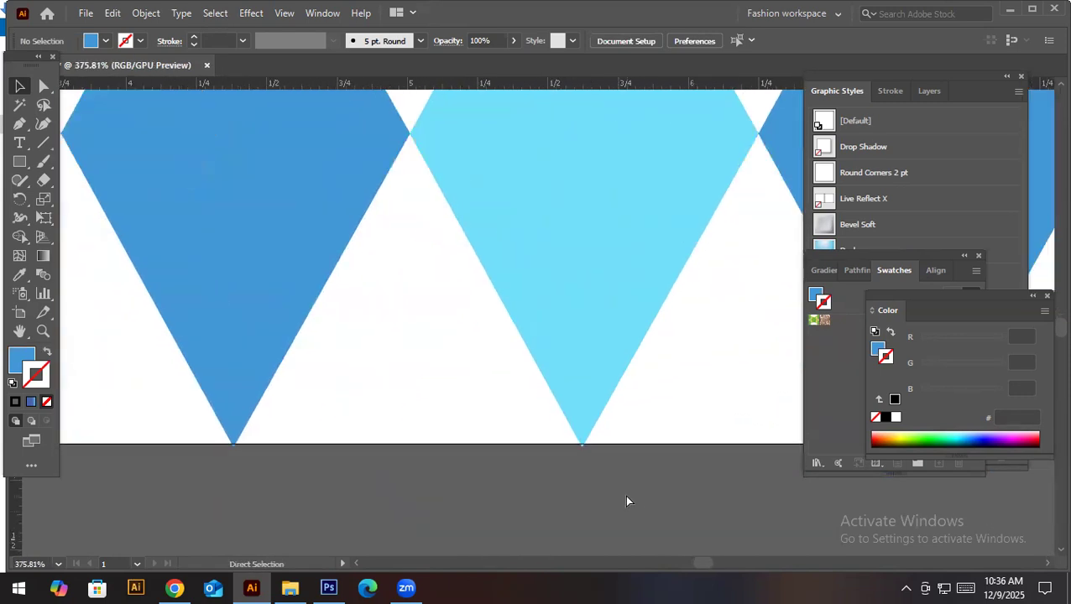
key(ctrl+a)
drag(644, 464, 573, 462)
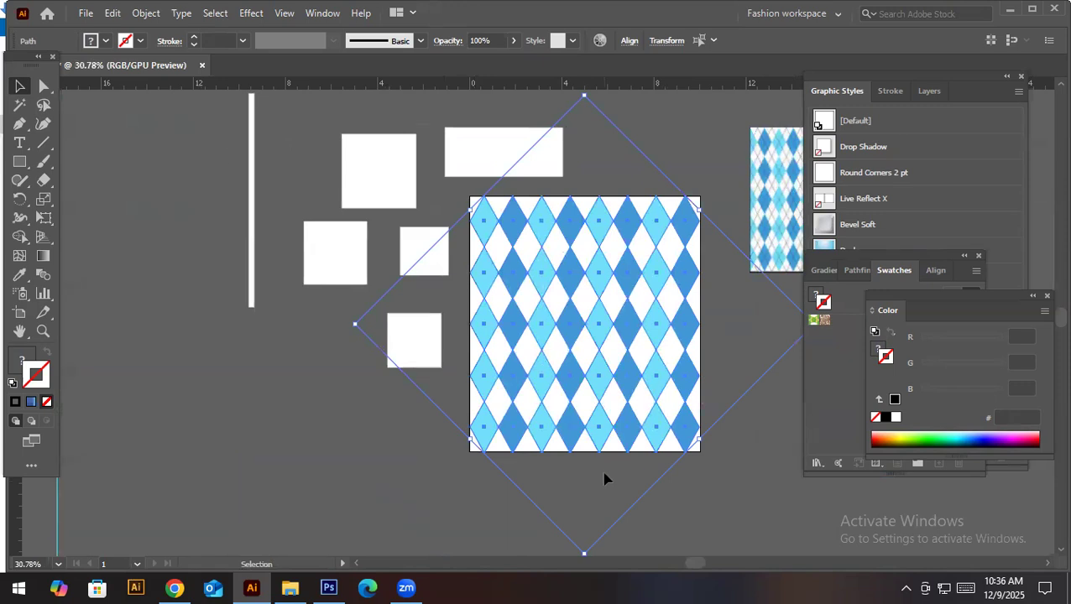
click(158, 15)
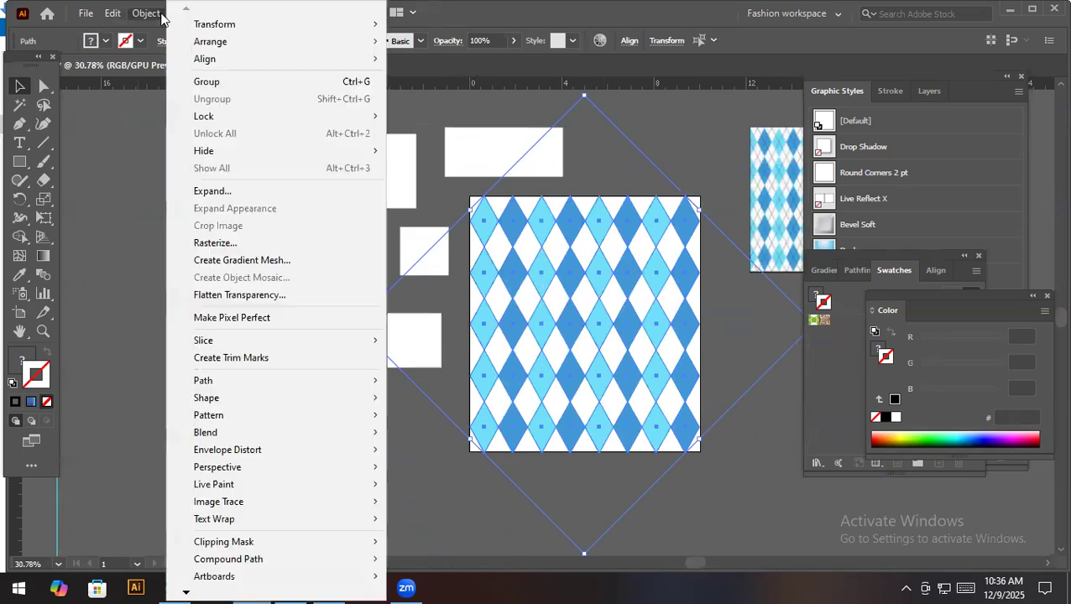
click(226, 193)
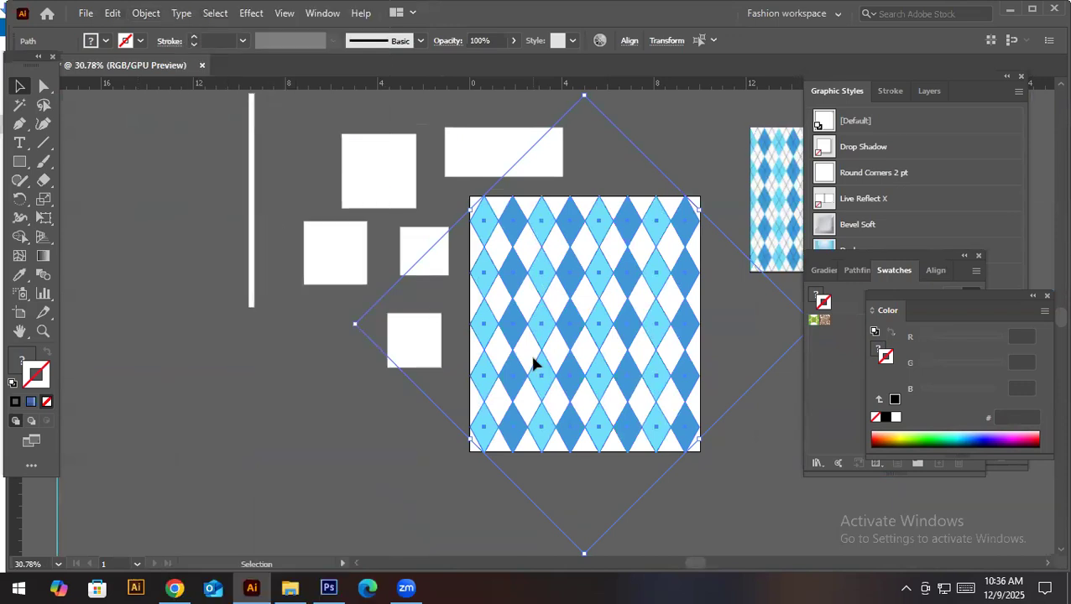
click(462, 322)
click(510, 331)
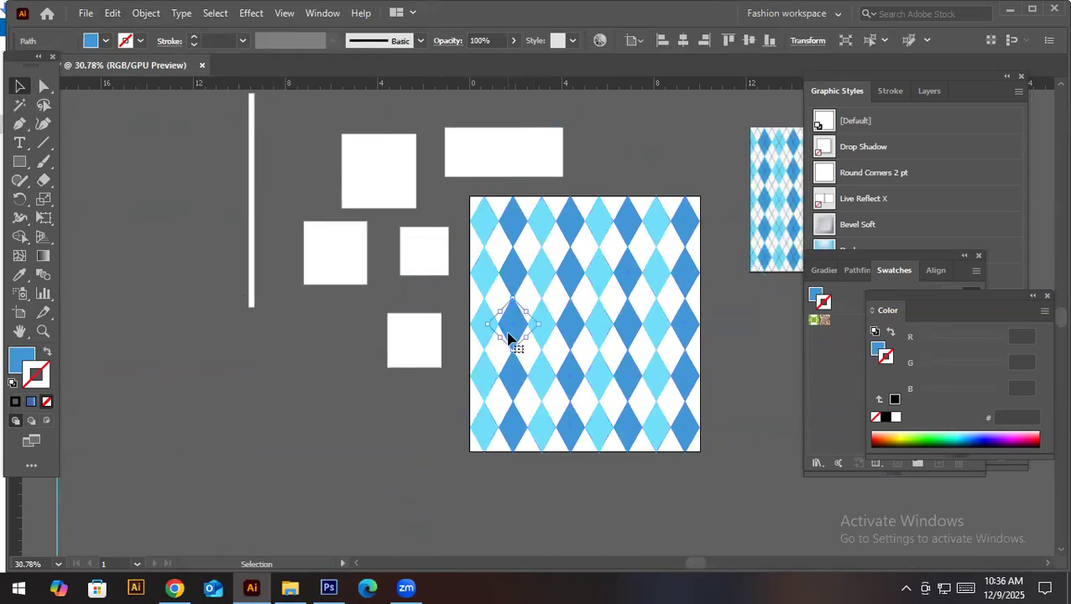
click(682, 199)
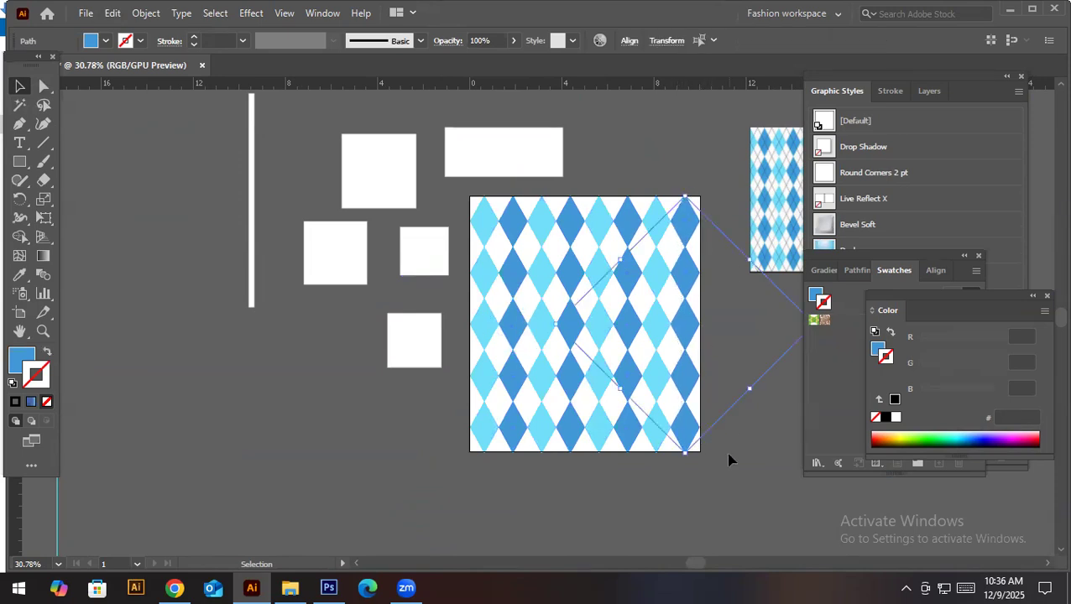
drag(728, 460, 578, 454)
click(633, 449)
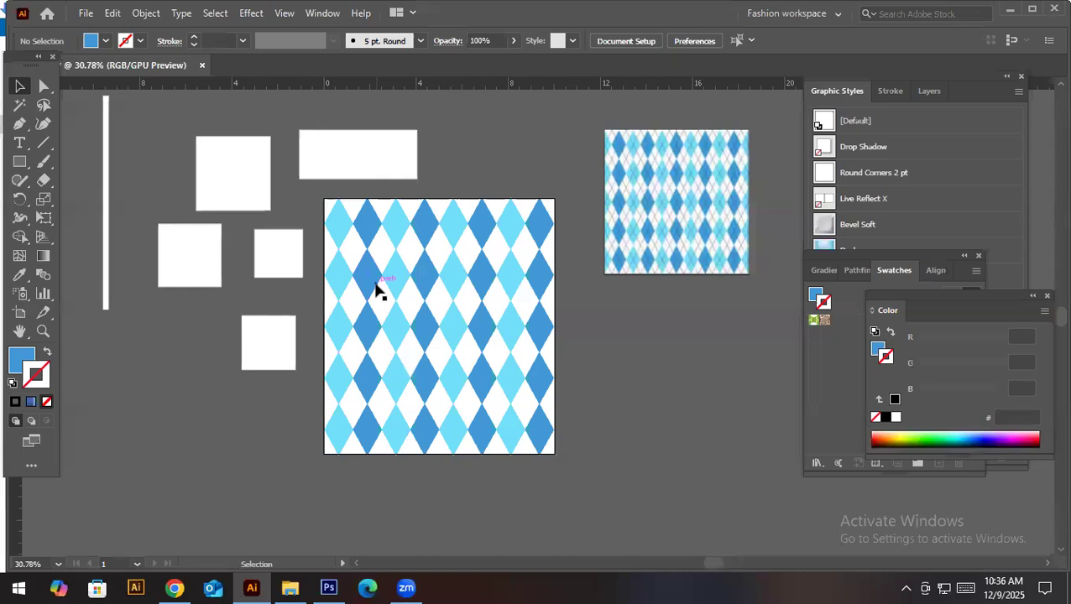
key(a)
alt+scroll(376, 291, up, 10)
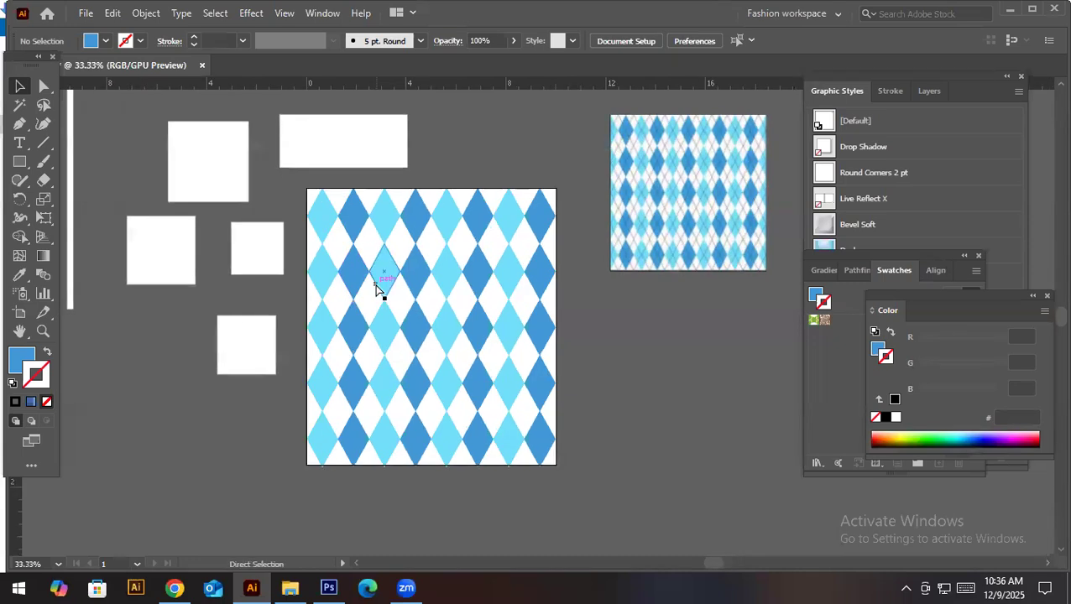
Examine how the fitted diamond pattern meets the artboard's edges and compare it with the reference image
alt+scroll(377, 290, up, 1)
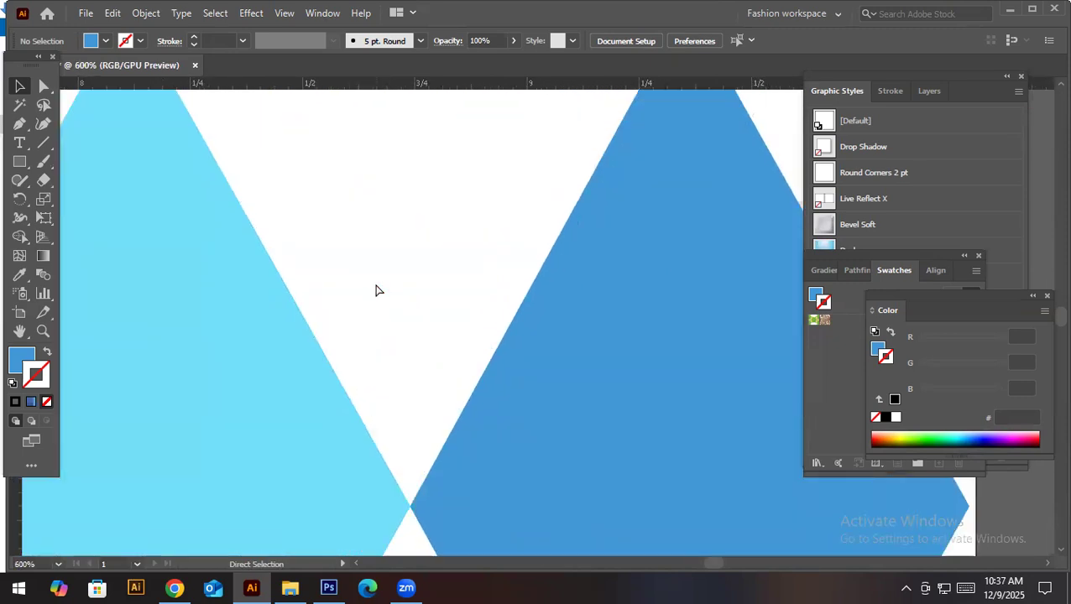
alt+scroll(377, 290, down, 10)
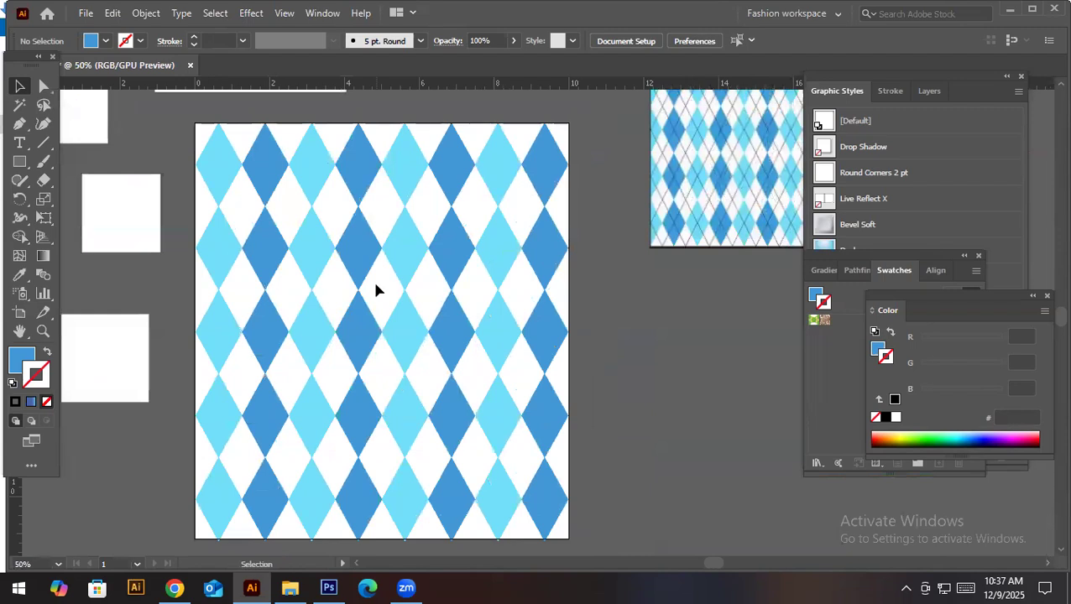
drag(336, 243, 315, 204)
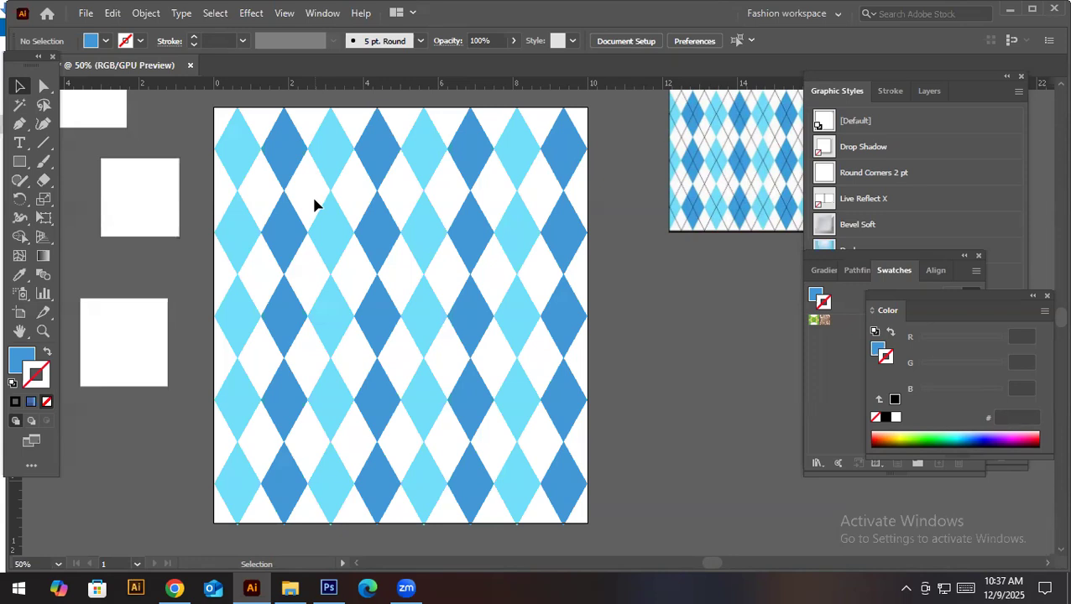
drag(610, 286, 578, 391)
drag(281, 228, 603, 318)
drag(310, 331, 561, 234)
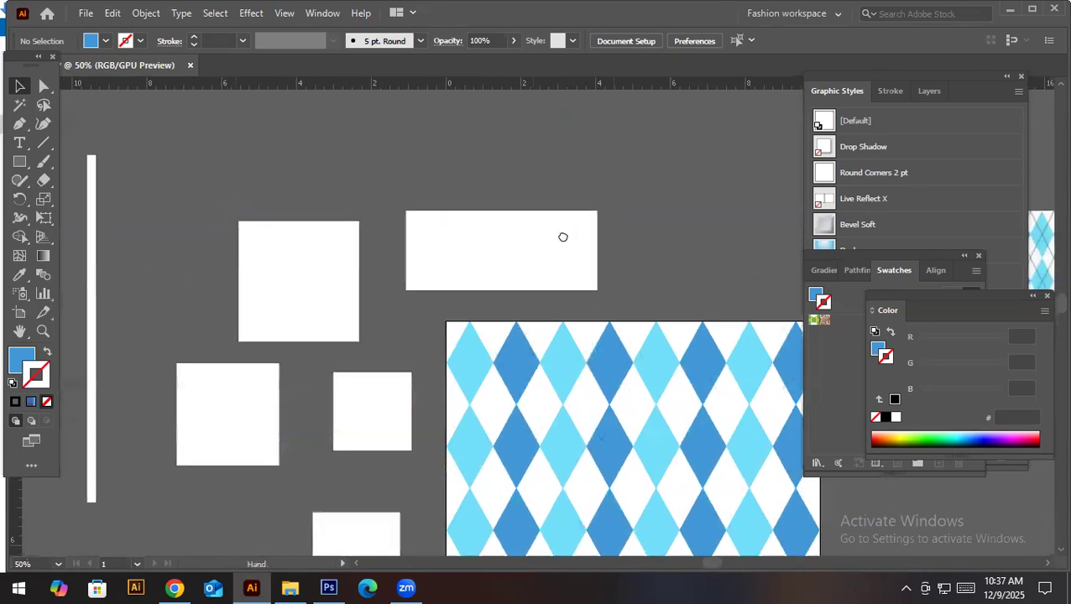
drag(299, 350, 432, 194)
drag(303, 314, 303, 228)
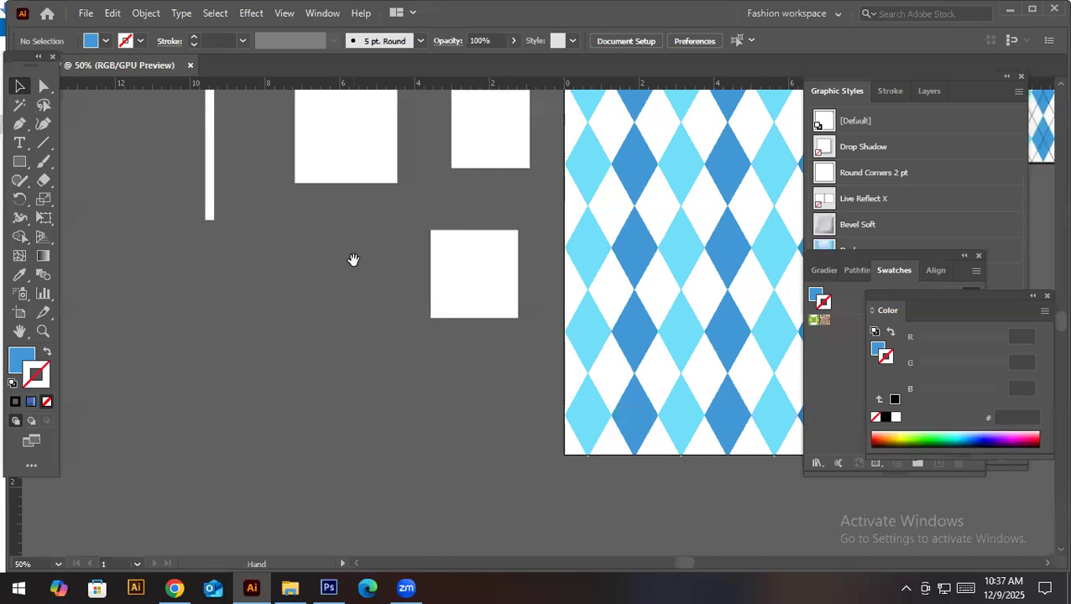
scroll(483, 401, right, 10)
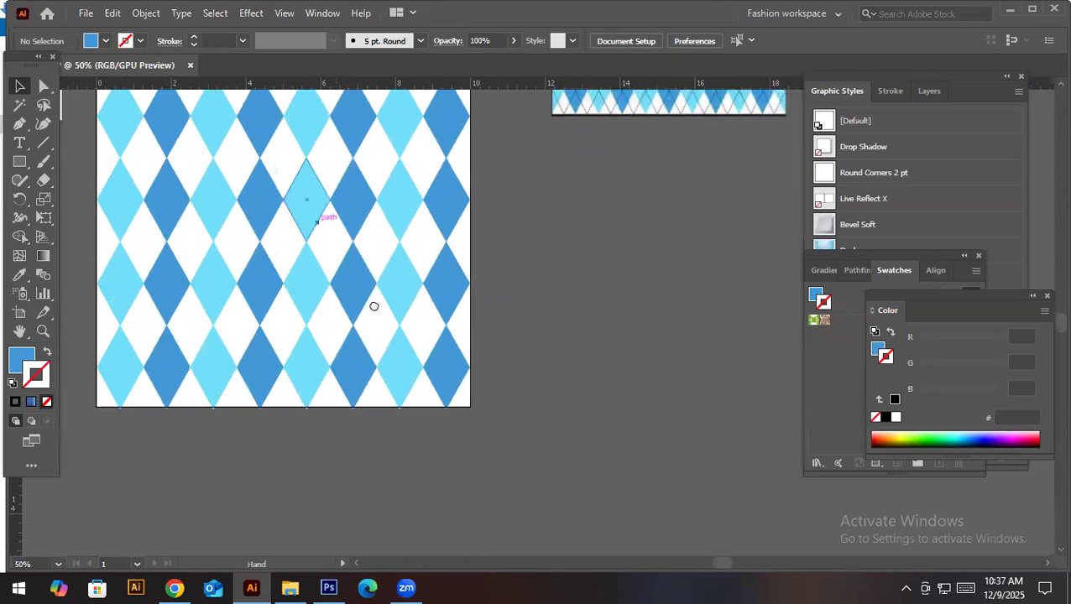
drag(373, 306, 334, 353)
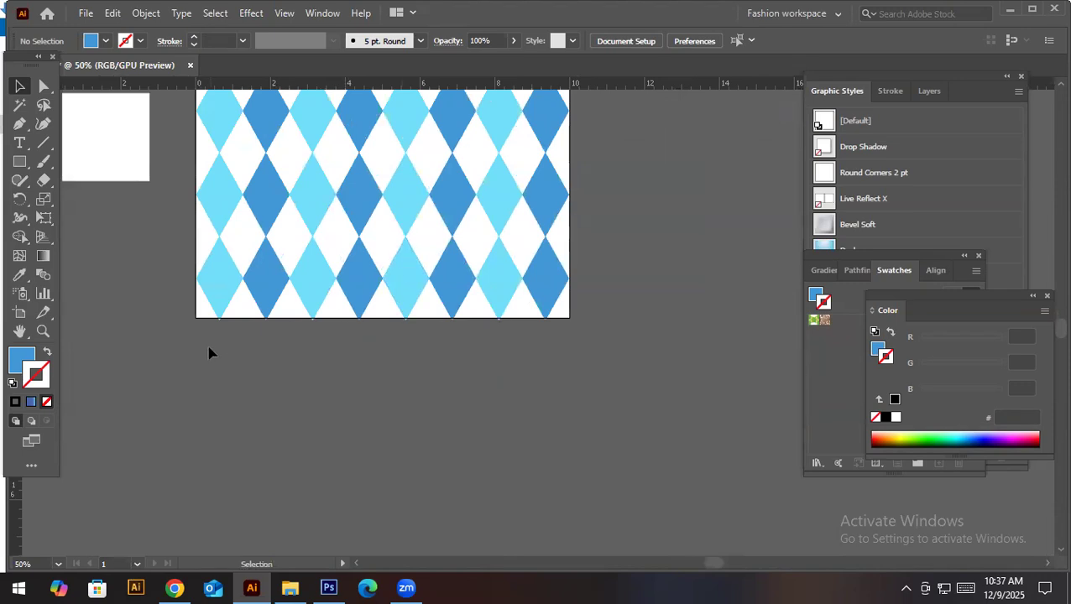
Select all the diamonds and scale the pattern down slightly so its lowest tips clear the artboard's bottom edge
click(573, 139)
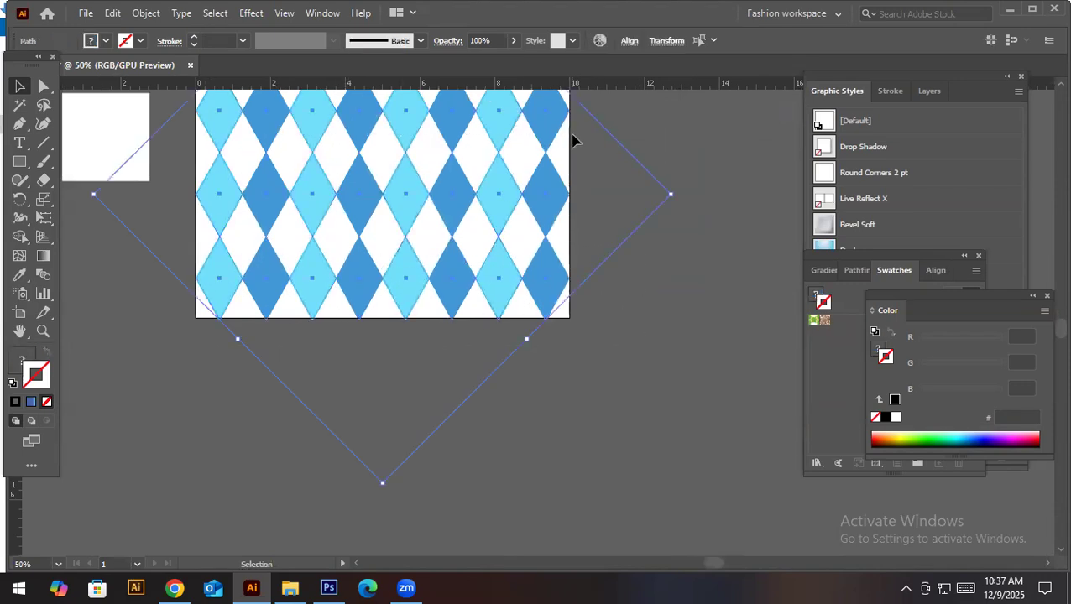
drag(463, 355, 476, 505)
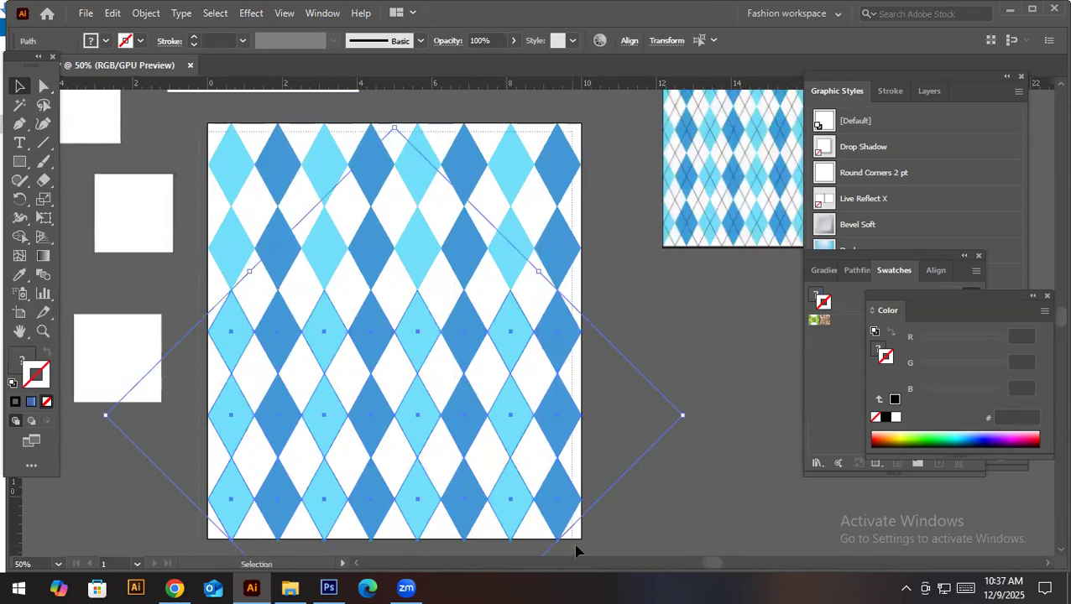
drag(470, 533, 478, 334)
click(476, 208)
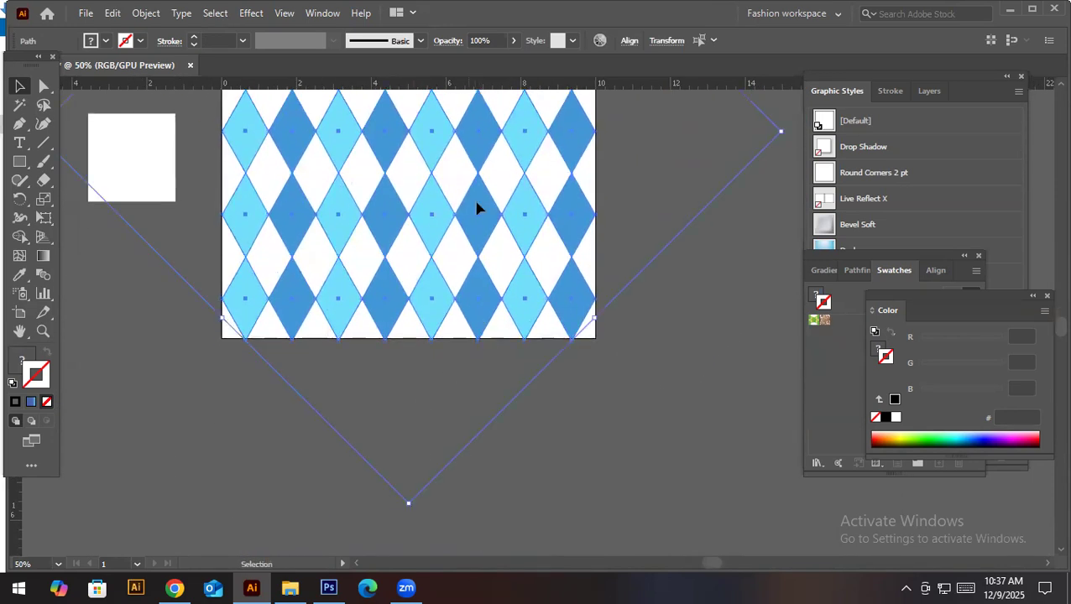
drag(410, 503, 408, 502)
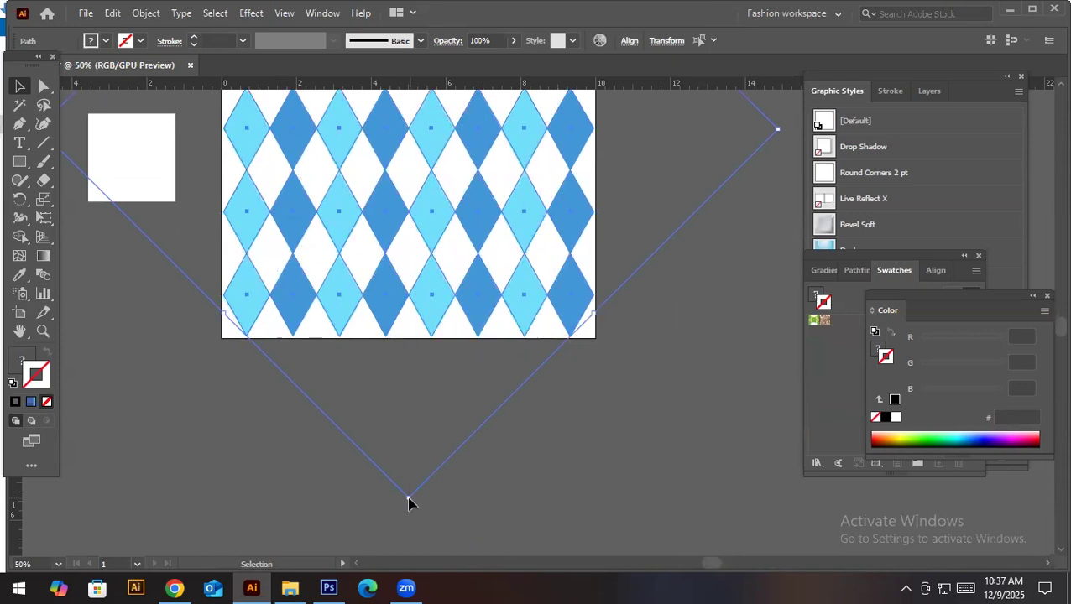
Fine-tune the pattern's size until its lowest tips meet the artboard's bottom edge and deselect it
click(442, 351)
drag(449, 351, 919, 414)
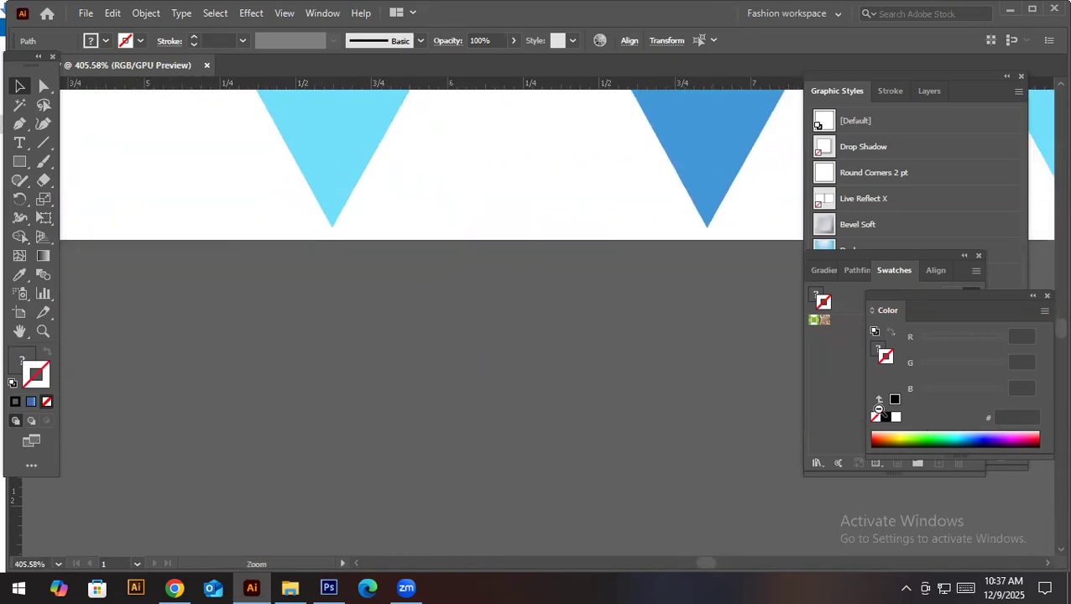
drag(669, 380, 495, 378)
scroll(503, 504, down, 1)
click(490, 514)
drag(493, 512, 492, 510)
drag(479, 352, 342, 342)
drag(481, 431, 479, 430)
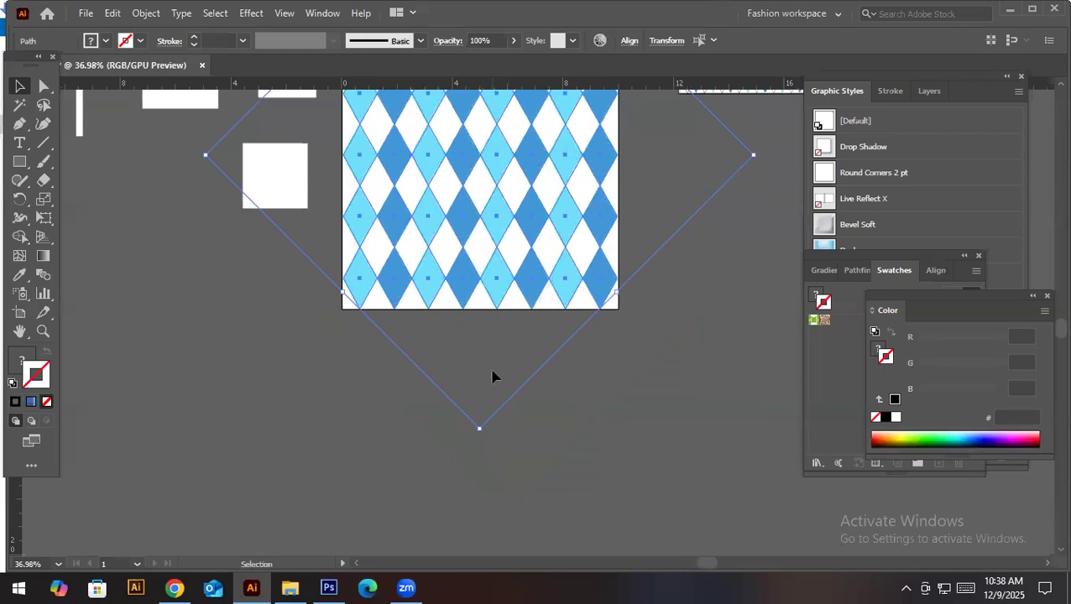
click(492, 378)
Try to shift only the last dark blue column to the artboard's right edge
drag(360, 107, 342, 256)
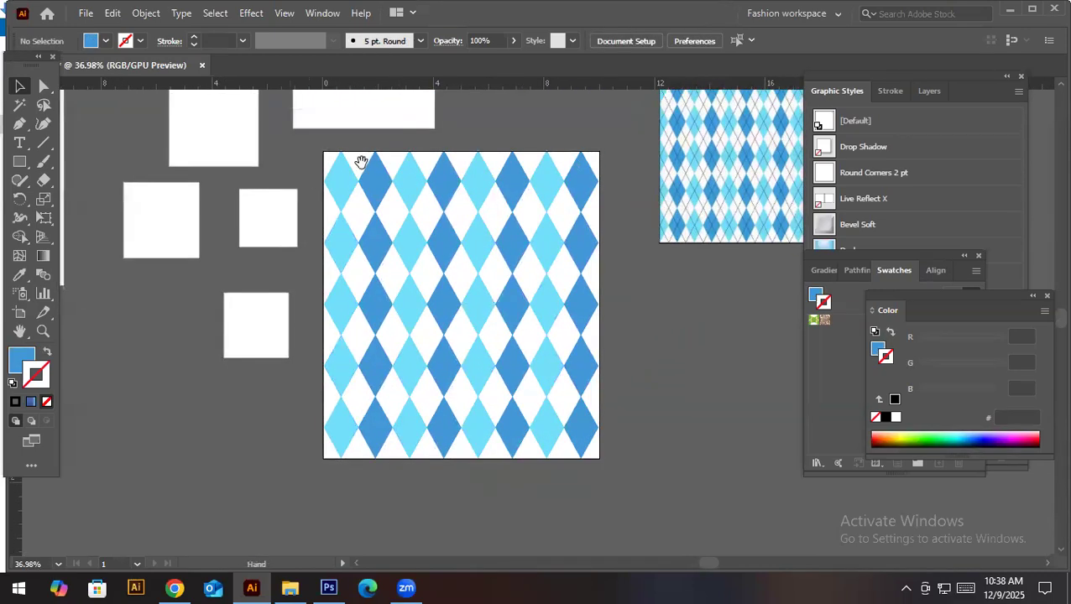
drag(631, 271, 518, 267)
drag(476, 454, 479, 342)
scroll(478, 341, up, 5)
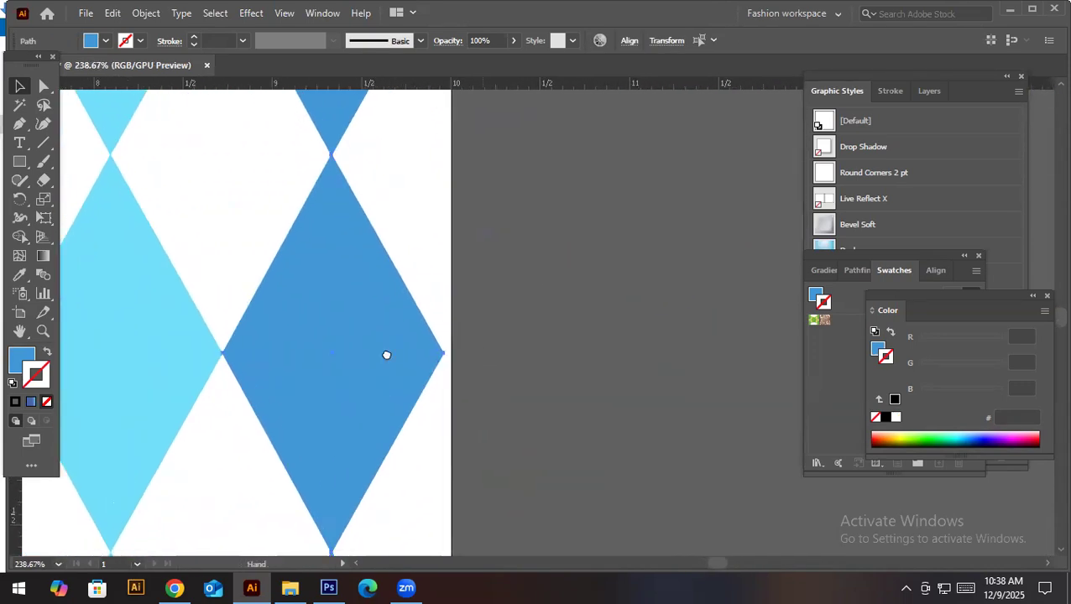
scroll(536, 360, right, 3)
scroll(645, 351, down, 3)
scroll(645, 338, right, 2)
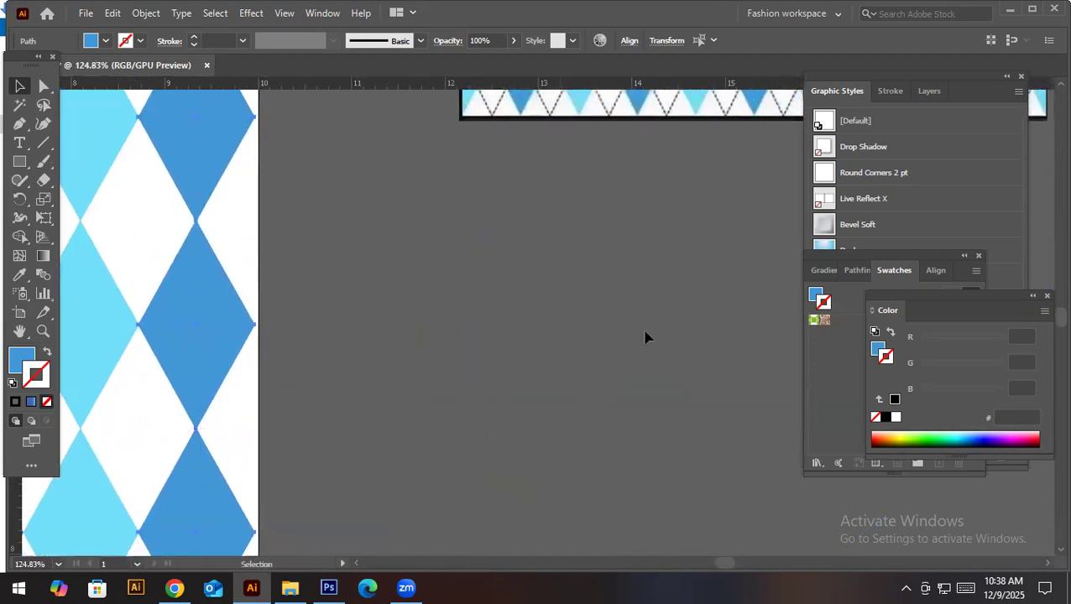
scroll(644, 337, right, 1)
drag(639, 334, 648, 331)
drag(252, 323, 500, 323)
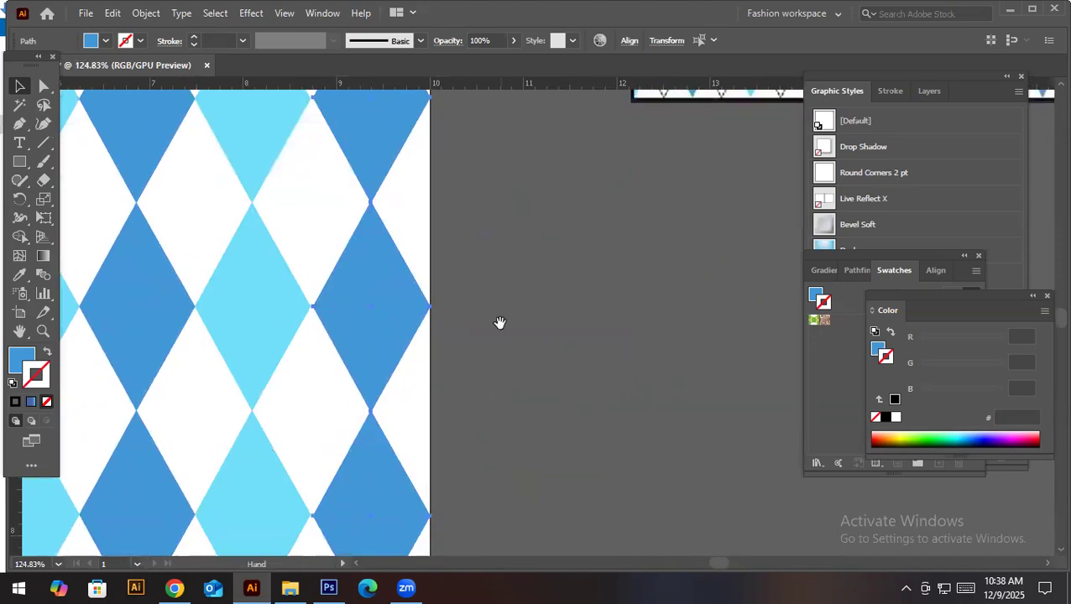
Examine the spacing beside the shifted dark blue column and undo its move
drag(305, 298, 439, 349)
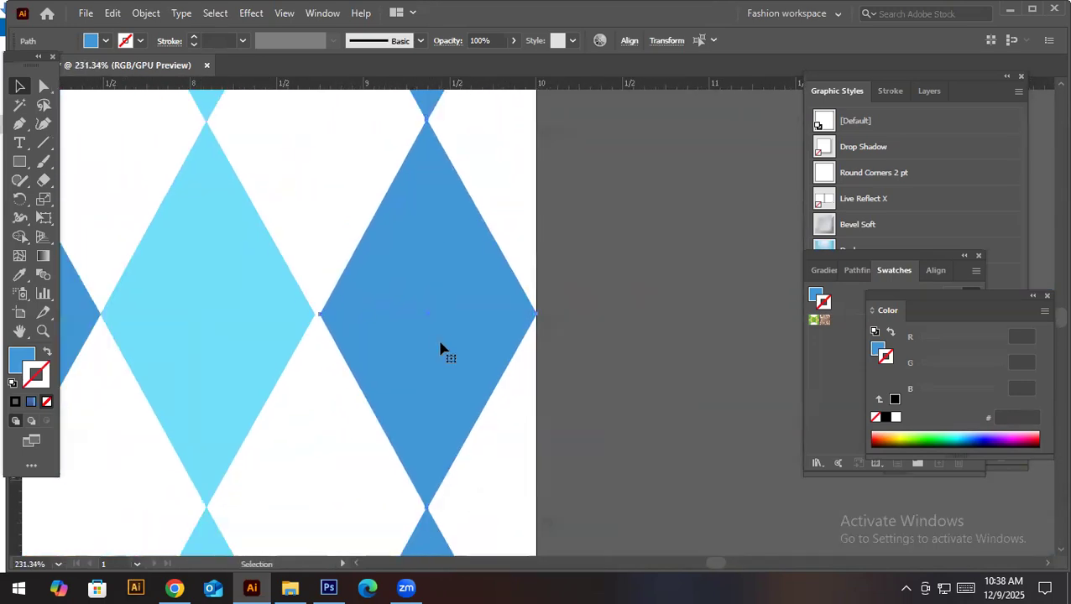
drag(504, 316, 88, 358)
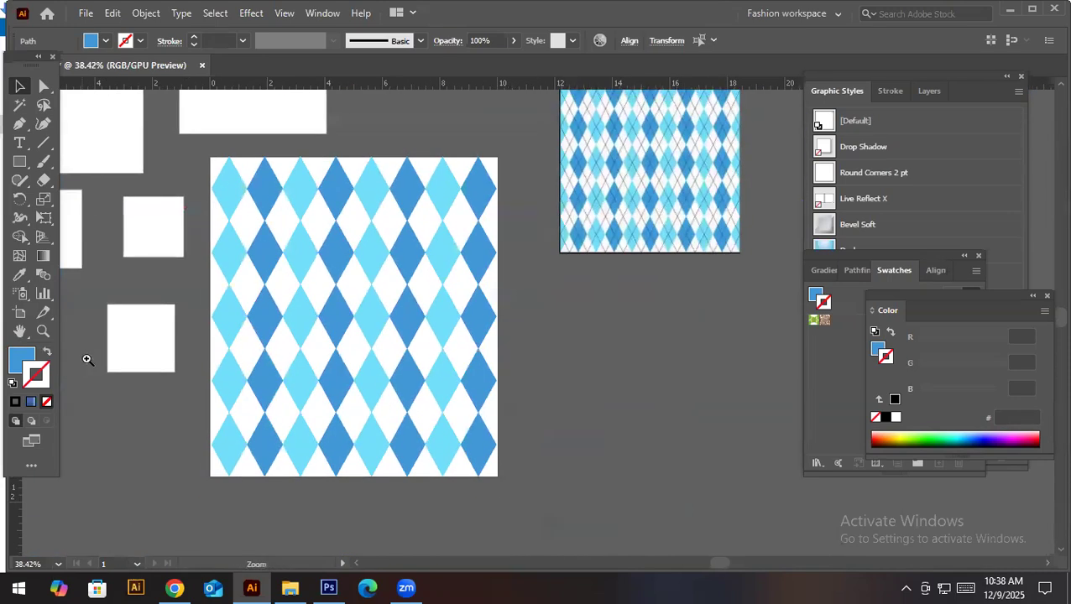
click(574, 361)
drag(355, 263, 489, 355)
drag(413, 243, 400, 337)
drag(582, 386, 501, 298)
key(ctrl+z)
drag(653, 382, 473, 353)
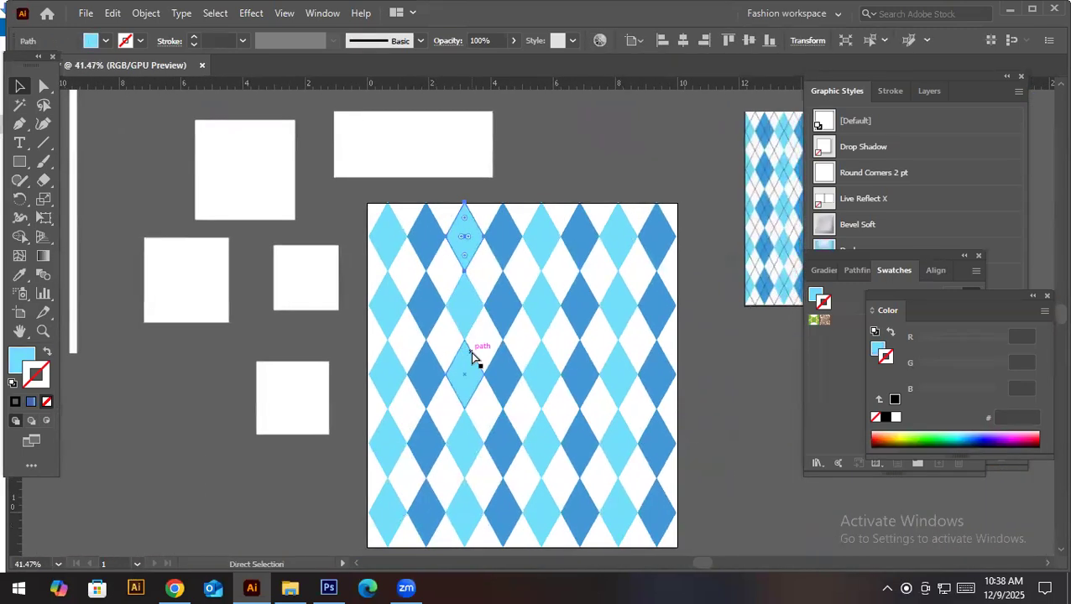
Try the Expand command on all the diamonds together and on a single dark blue diamond in the top row
key(v)
key(ctrl+a)
click(353, 201)
drag(353, 200, 658, 515)
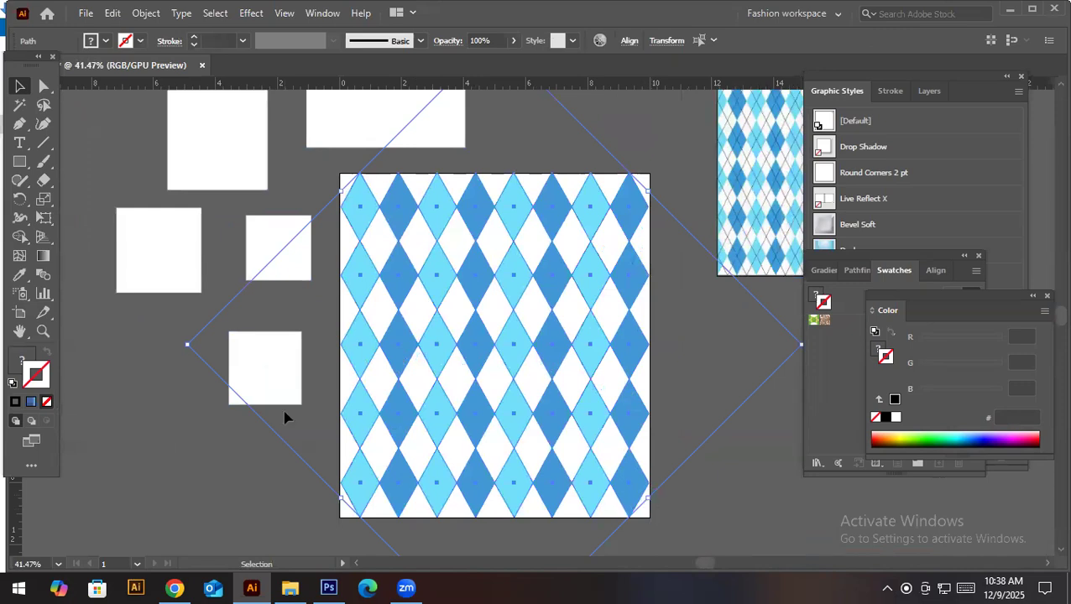
drag(662, 296, 590, 341)
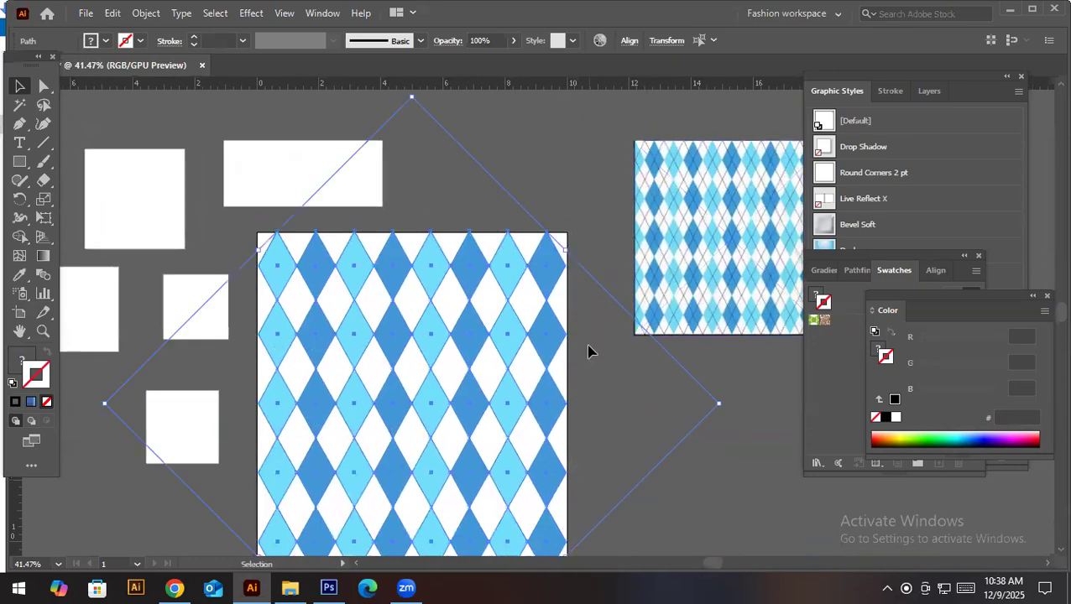
click(147, 13)
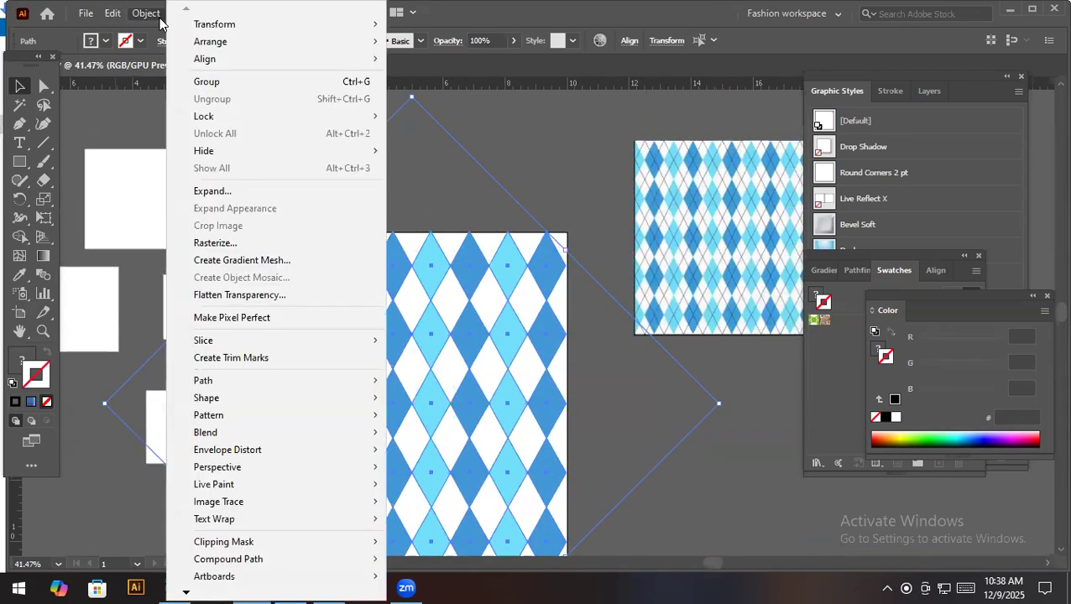
click(263, 192)
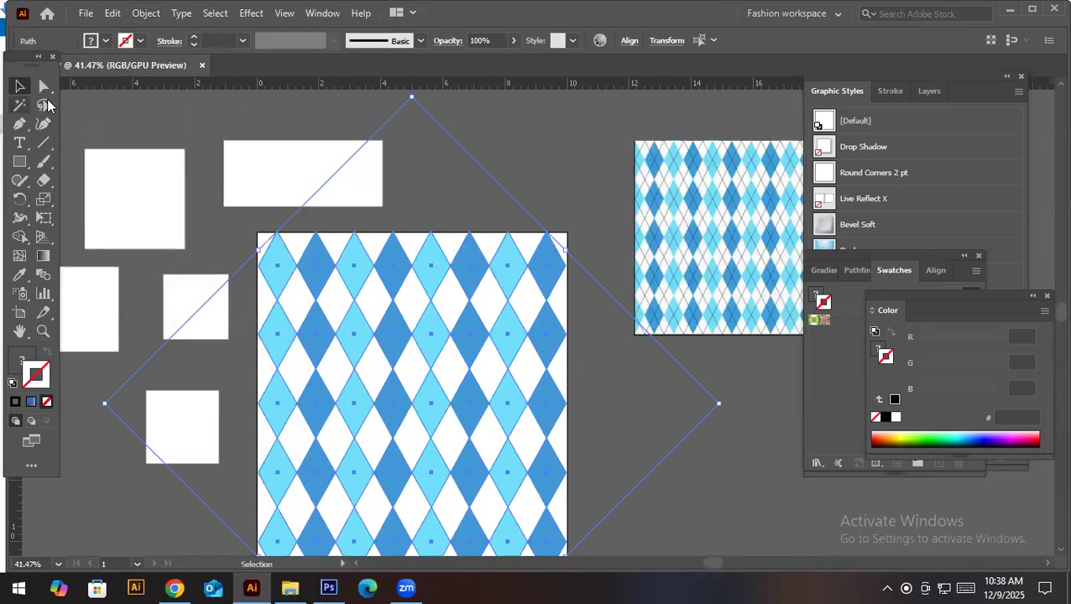
click(540, 229)
click(462, 286)
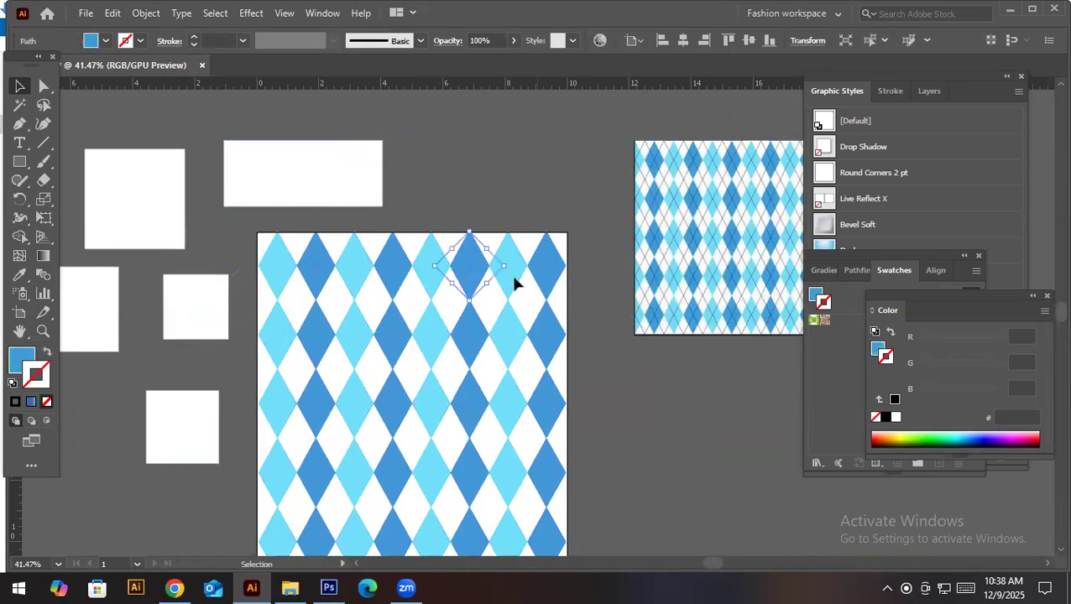
click(146, 14)
click(216, 192)
Reselect all the diamonds and nudge the pattern sideways until its first light blue column touches the artboard's left edge
drag(488, 304, 674, 389)
drag(236, 194, 128, 155)
click(686, 249)
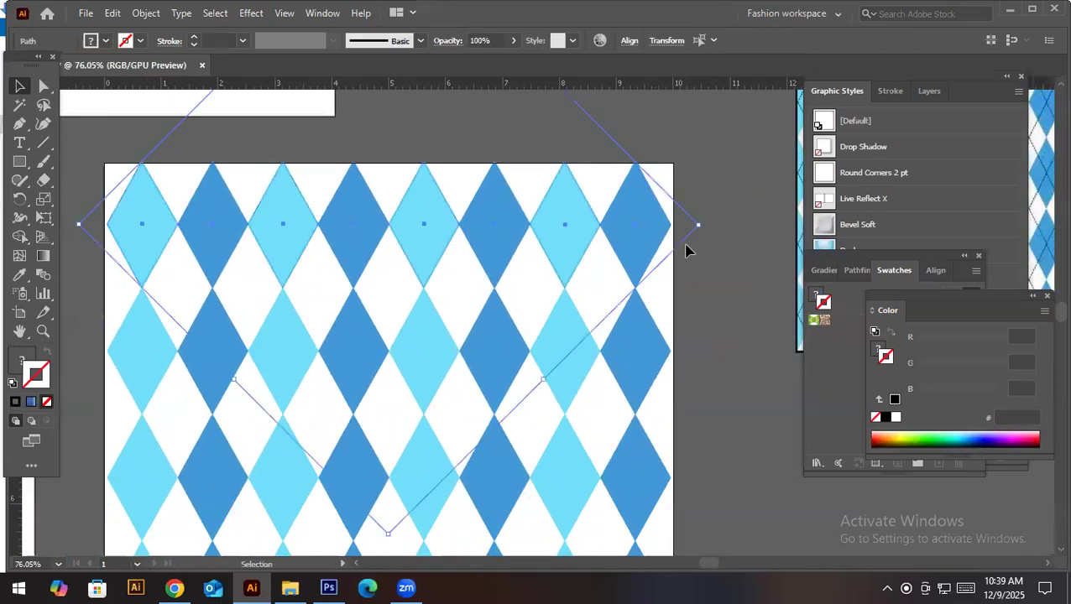
scroll(604, 310, down, 5)
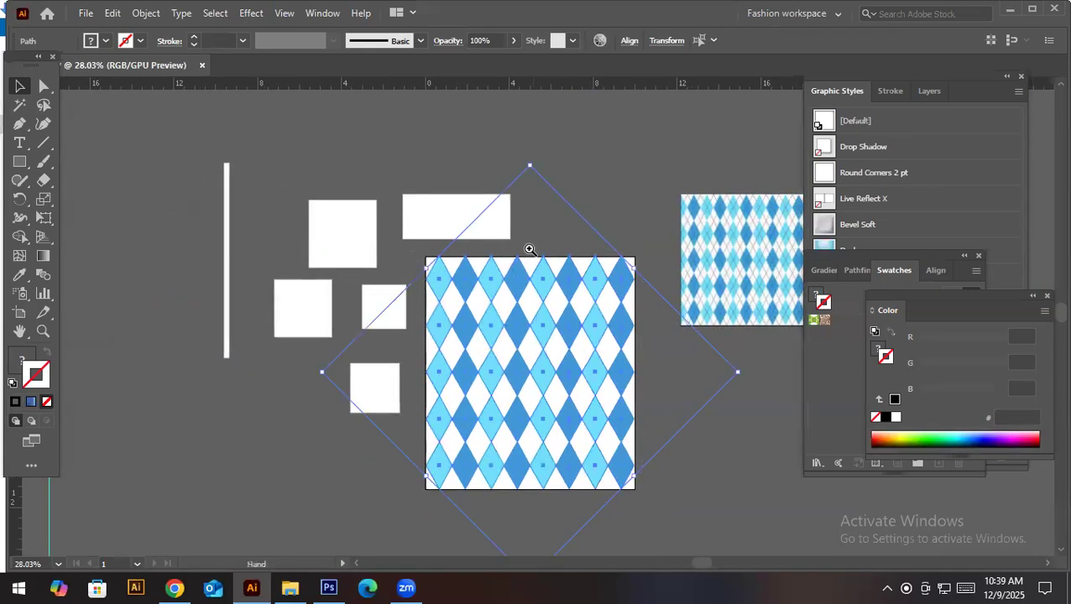
scroll(529, 251, up, 9)
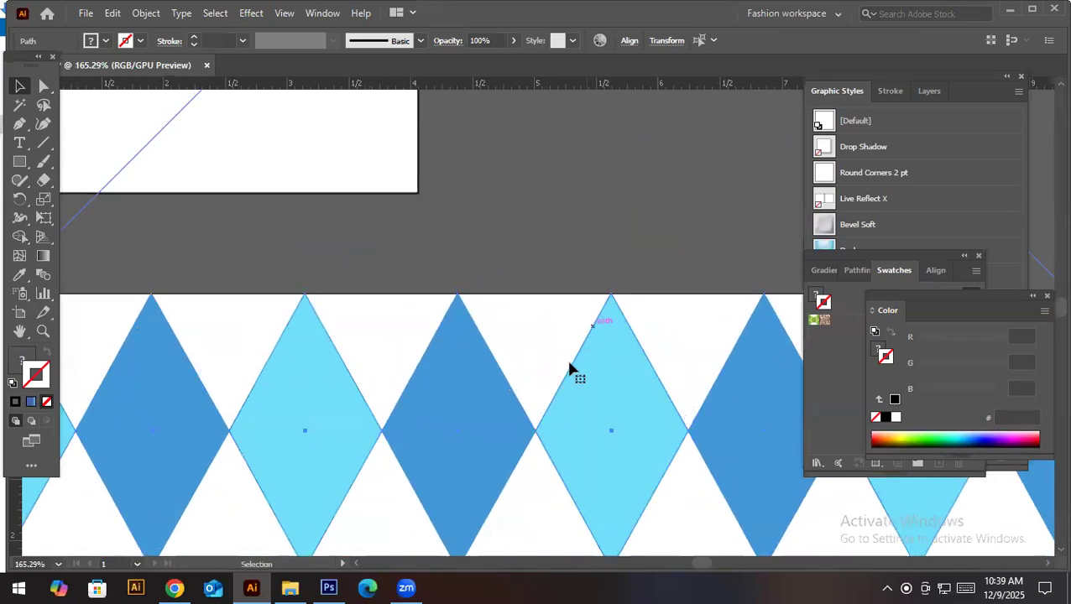
scroll(573, 370, down, 6)
scroll(573, 371, left, 4)
scroll(385, 287, up, 5)
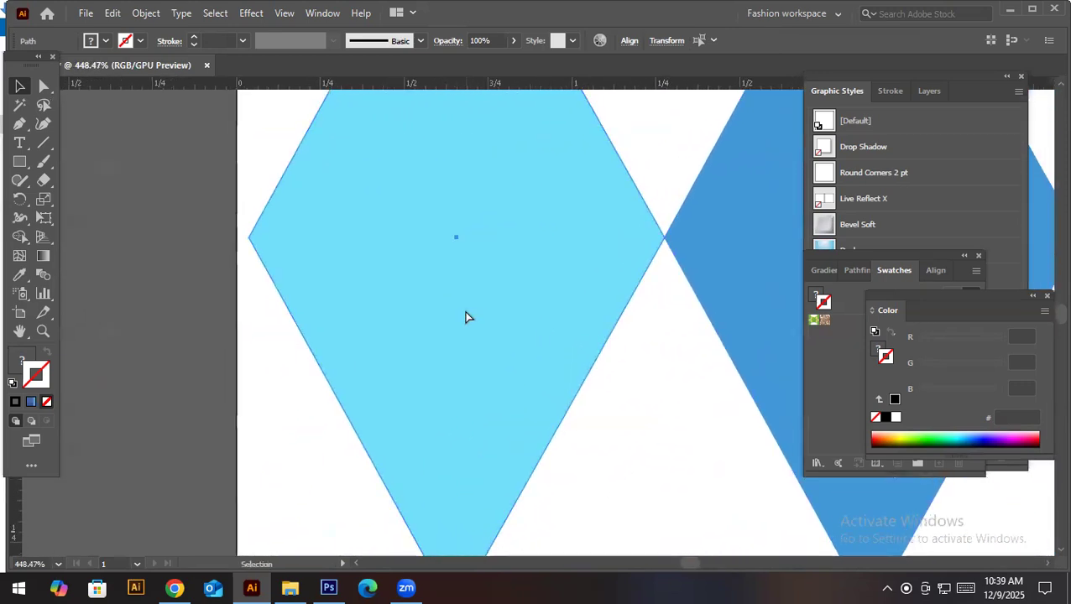
key(Left)
key(Left)
key(Left)
key(Right)
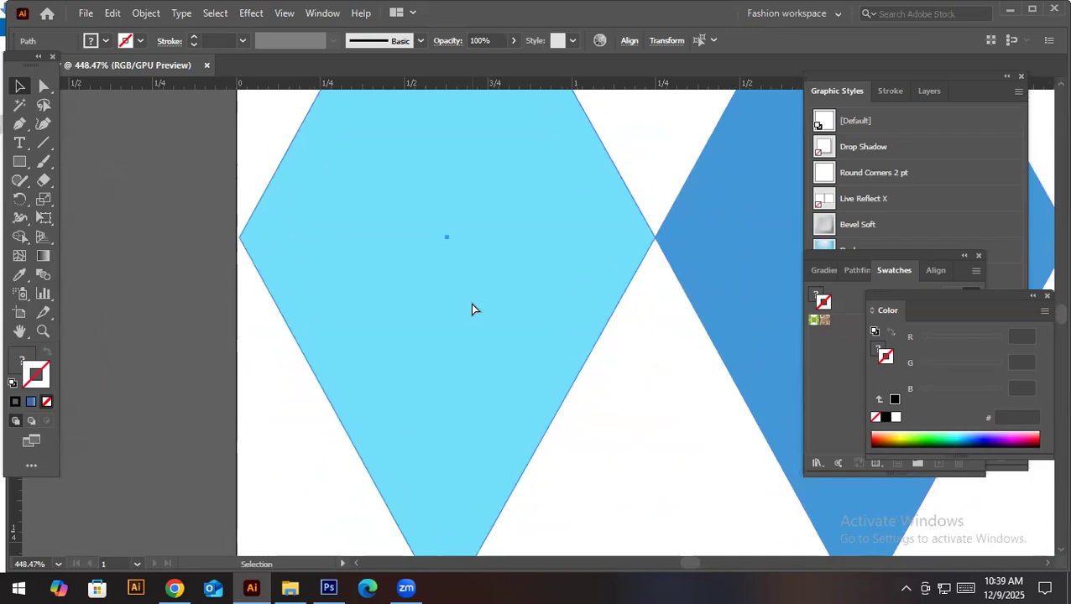
Examine the last dark blue column against the artboard's right edge and the lowest tips along its bottom edge
drag(522, 245, 335, 270)
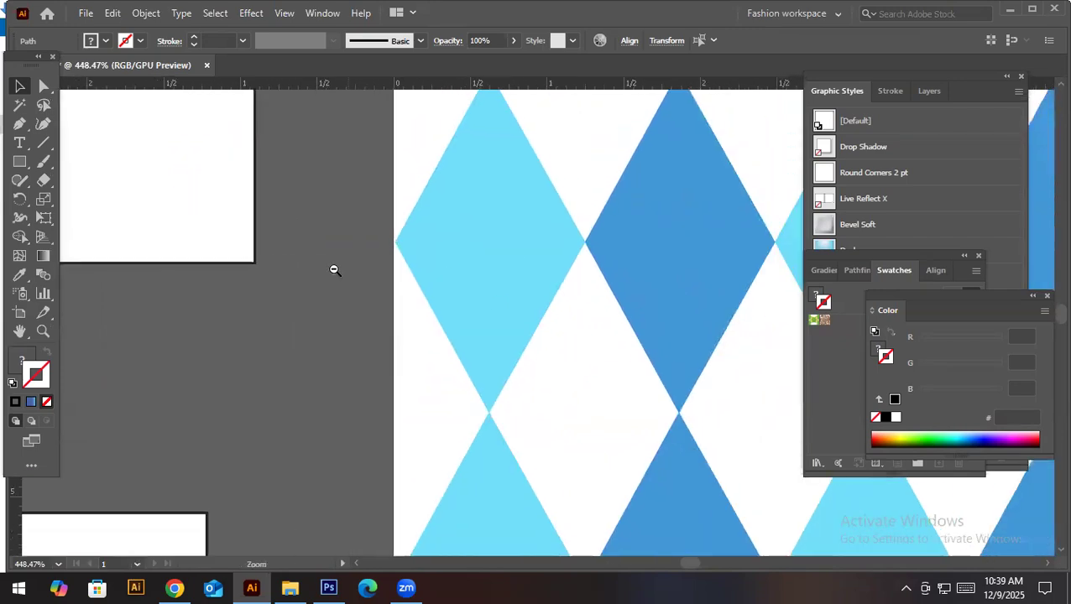
drag(788, 264, 468, 256)
drag(604, 259, 175, 271)
drag(759, 261, 143, 276)
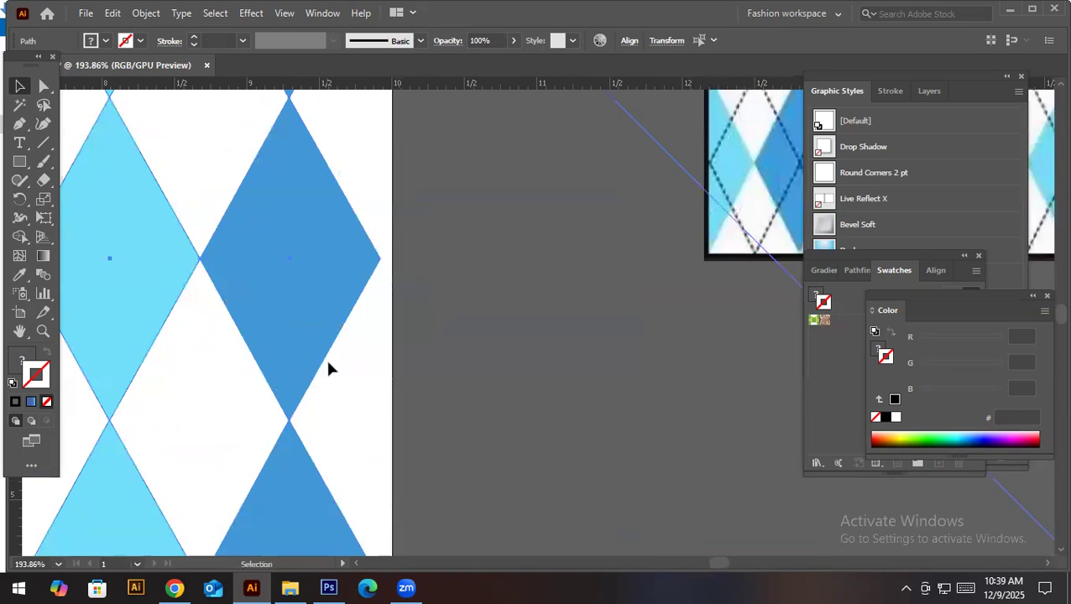
scroll(423, 339, down, 5)
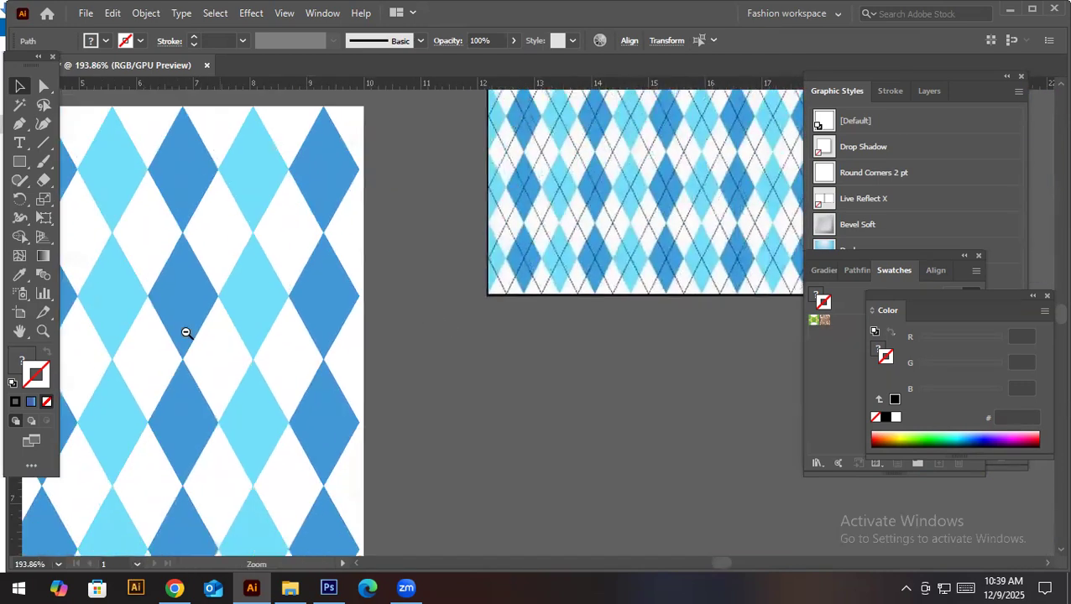
drag(535, 370, 579, 299)
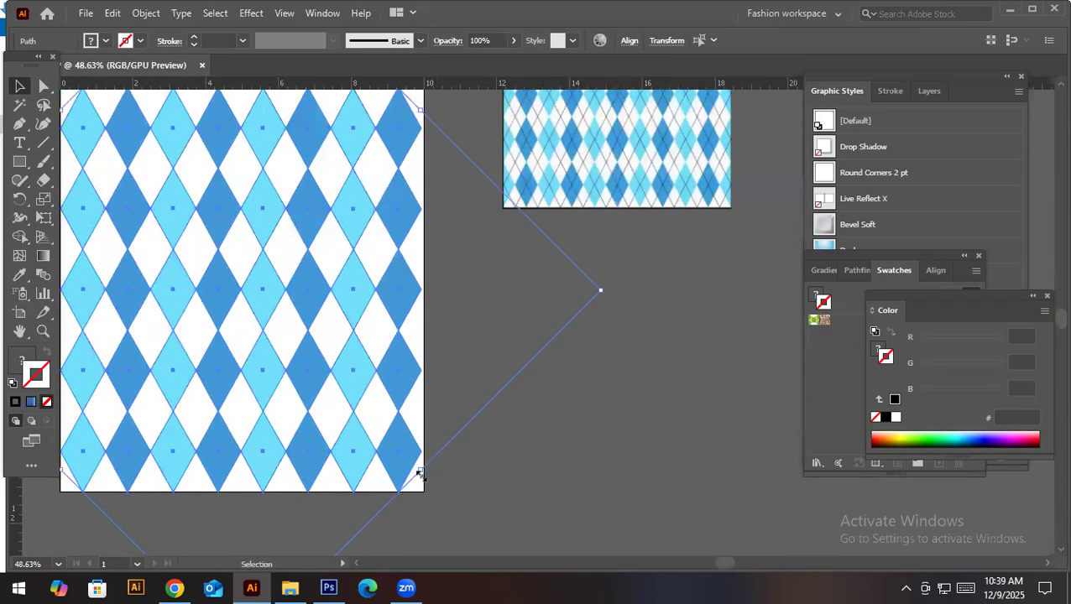
scroll(354, 512, up, 5)
scroll(370, 370, down, 2)
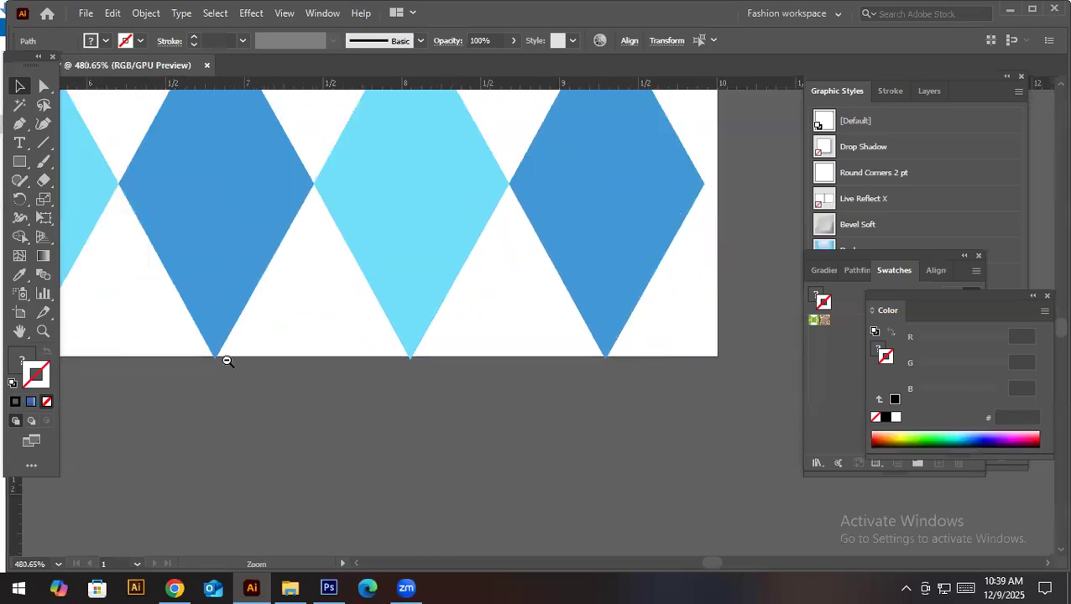
Extend the artboard's lower edge down to the lowest diamond tips, making the artboard about 11.14 in high
scroll(308, 366, up, 6)
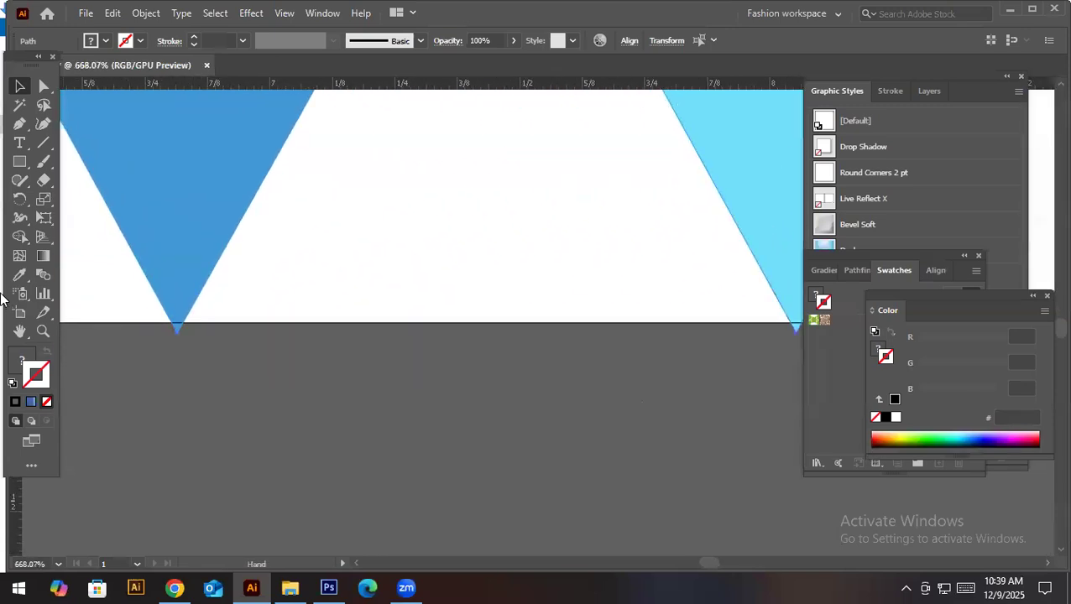
click(19, 312)
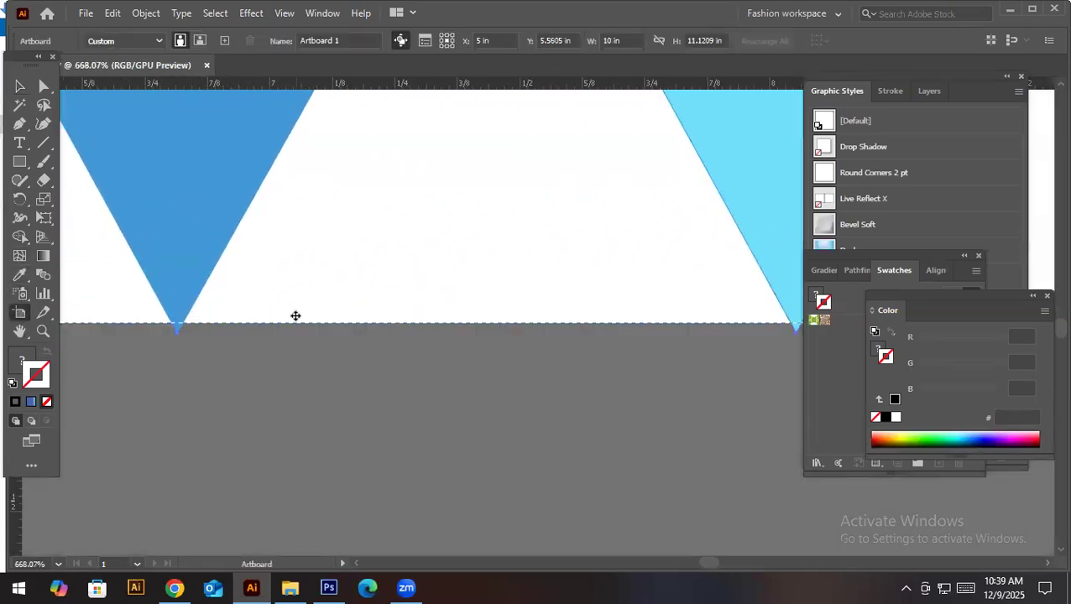
drag(297, 327, 294, 334)
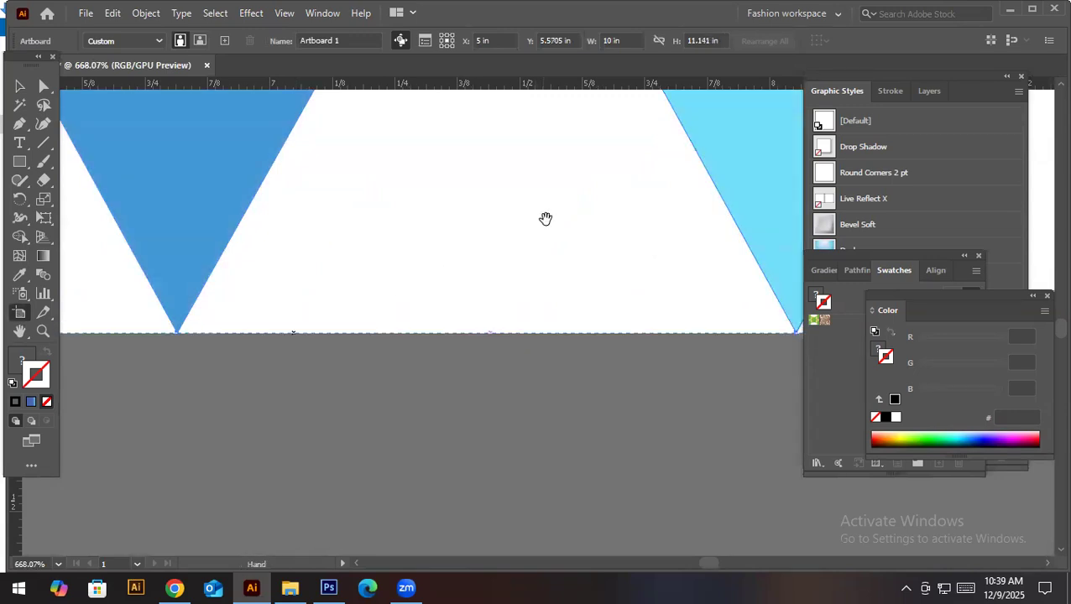
Pull the artboard's right edge in to the outer tips of the last dark blue column, making it about 9.92 in wide
drag(672, 188, 393, 416)
scroll(392, 416, down, 6)
scroll(510, 299, up, 1)
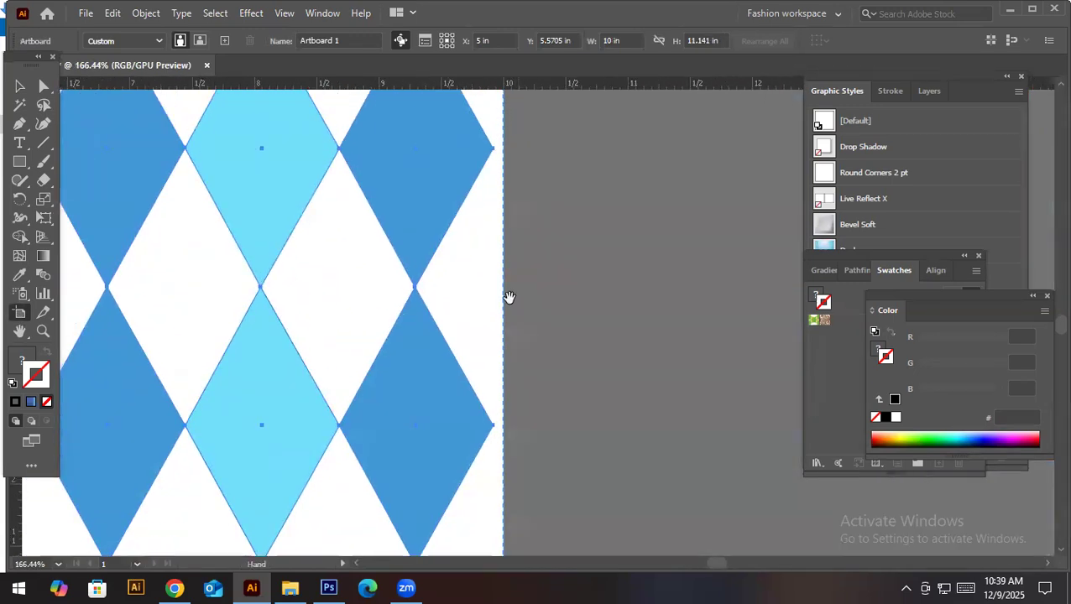
scroll(587, 264, up, 2)
scroll(516, 302, up, 5)
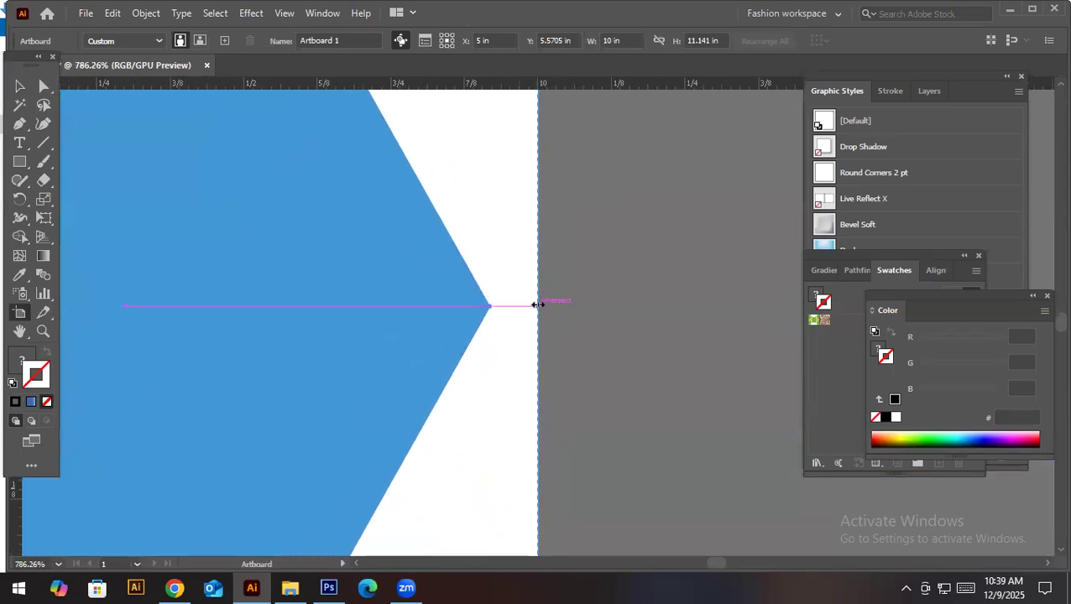
drag(539, 303, 491, 305)
Move the artboard's left edge in to the outer tips of the first light blue column, making it about 9.91 in wide
scroll(533, 308, down, 3)
drag(351, 441, 499, 93)
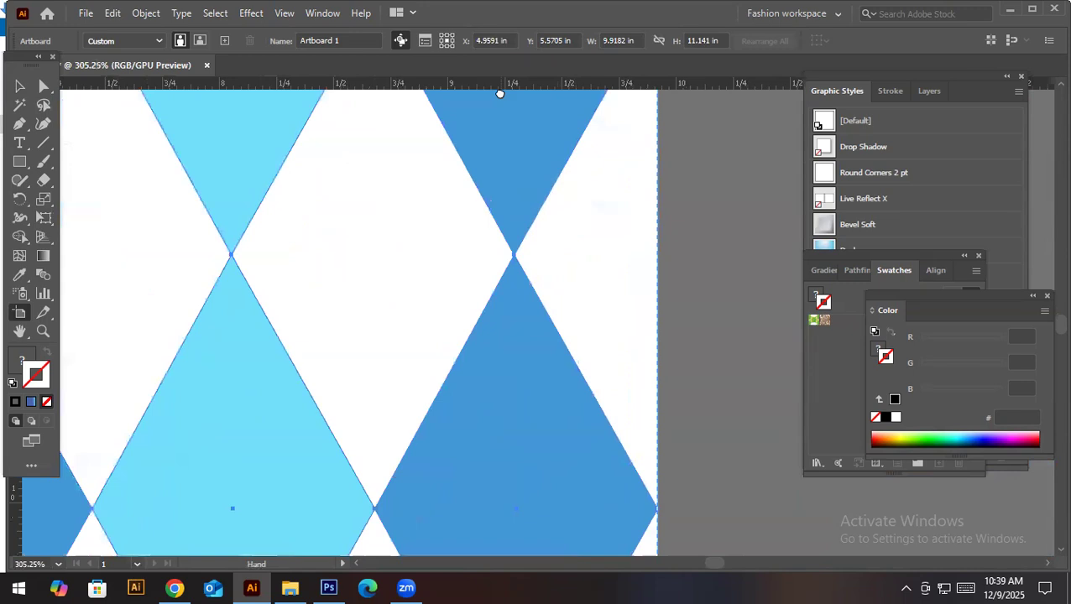
scroll(274, 347, down, 3)
scroll(463, 366, left, 2)
scroll(138, 342, down, 4)
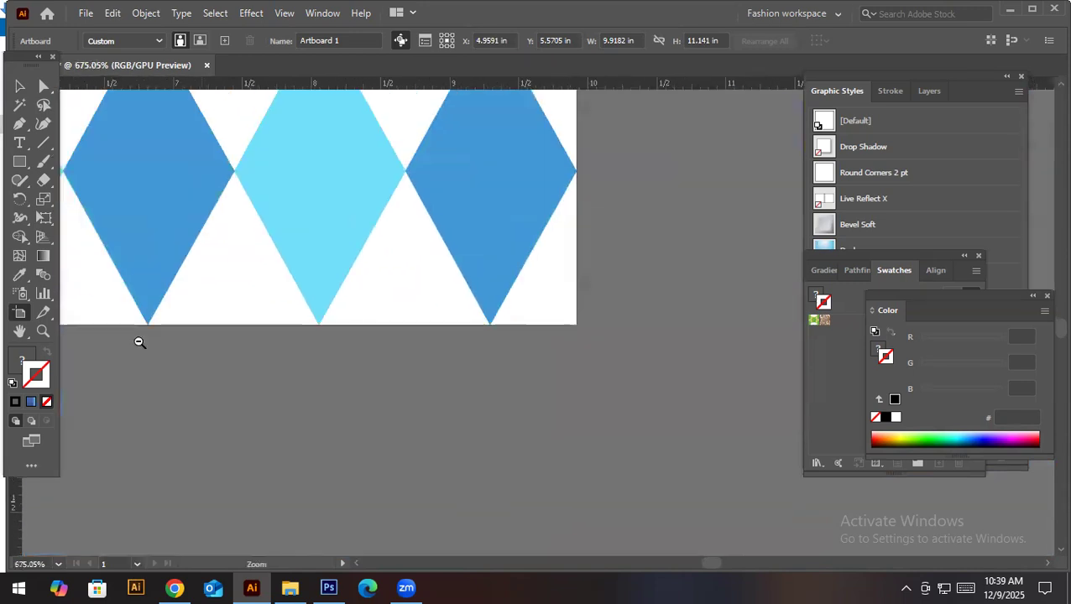
scroll(422, 387, up, 3)
scroll(190, 289, left, 2)
drag(180, 343, 607, 401)
drag(321, 324, 325, 325)
Align the artboard's upper edge with the top row's tips at a height of about 11.144 in, finish artboard editing and deselect everything
scroll(220, 304, down, 5)
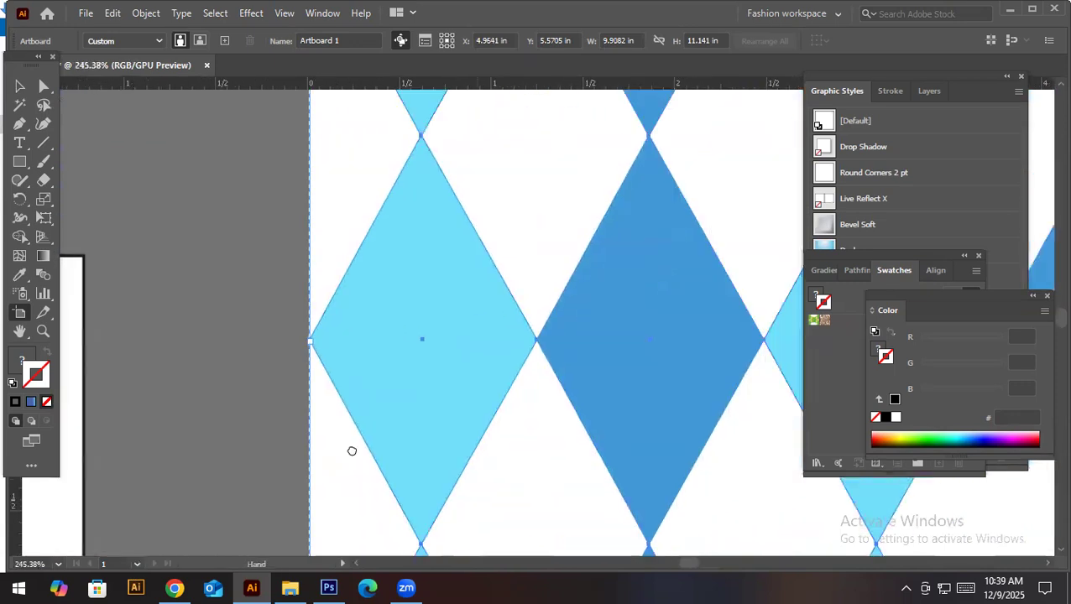
scroll(352, 451, right, 5)
scroll(452, 220, up, 8)
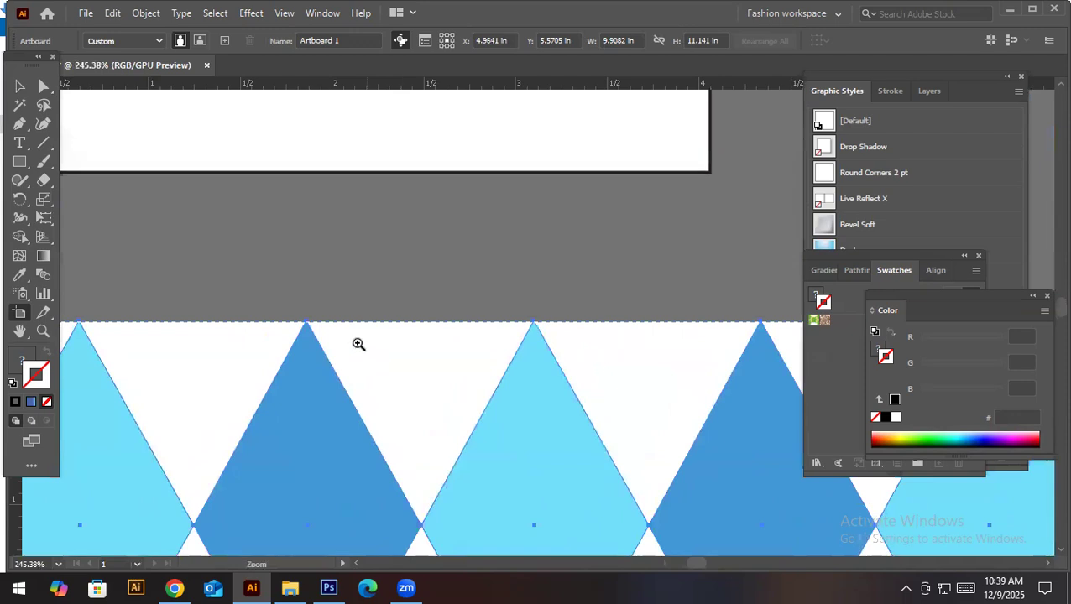
drag(358, 344, 690, 413)
drag(466, 346, 363, 338)
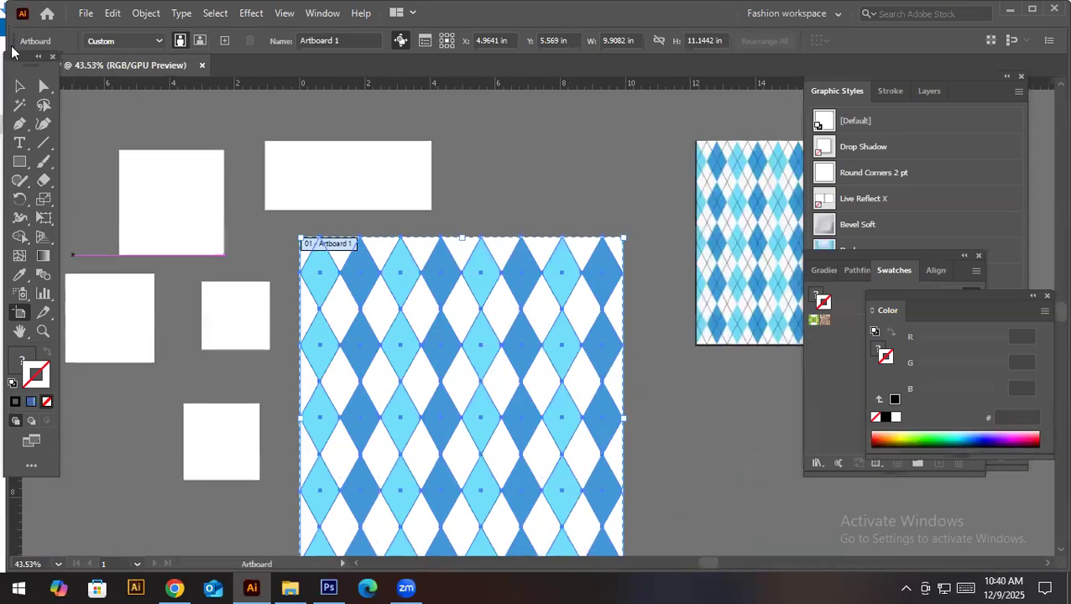
key(v)
click(528, 417)
drag(528, 418, 468, 329)
click(602, 335)
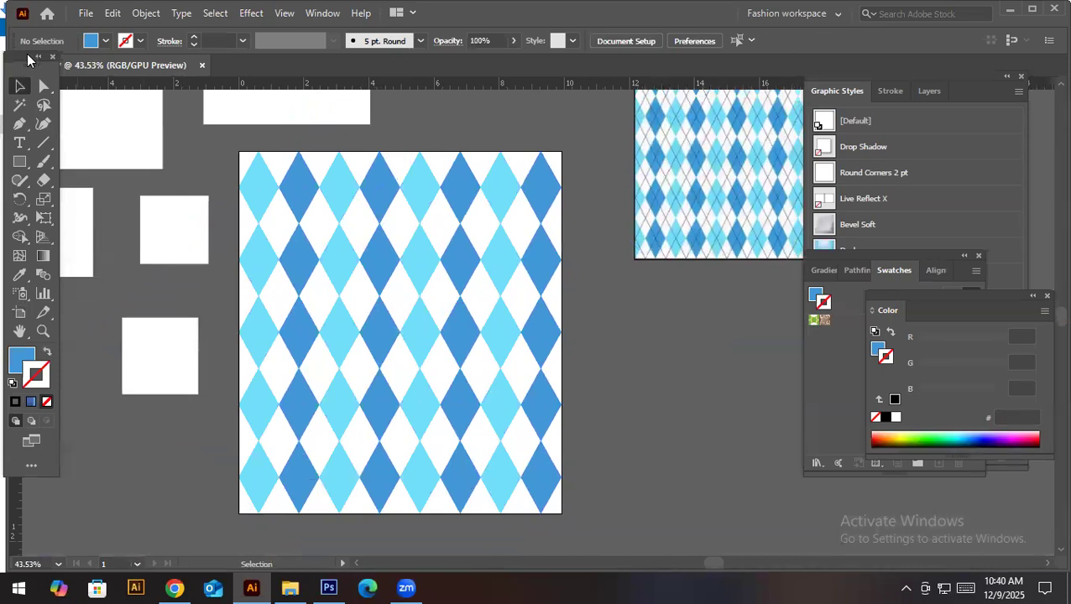
Start saving the document and choose Local Disk (G:) as the location
click(86, 14)
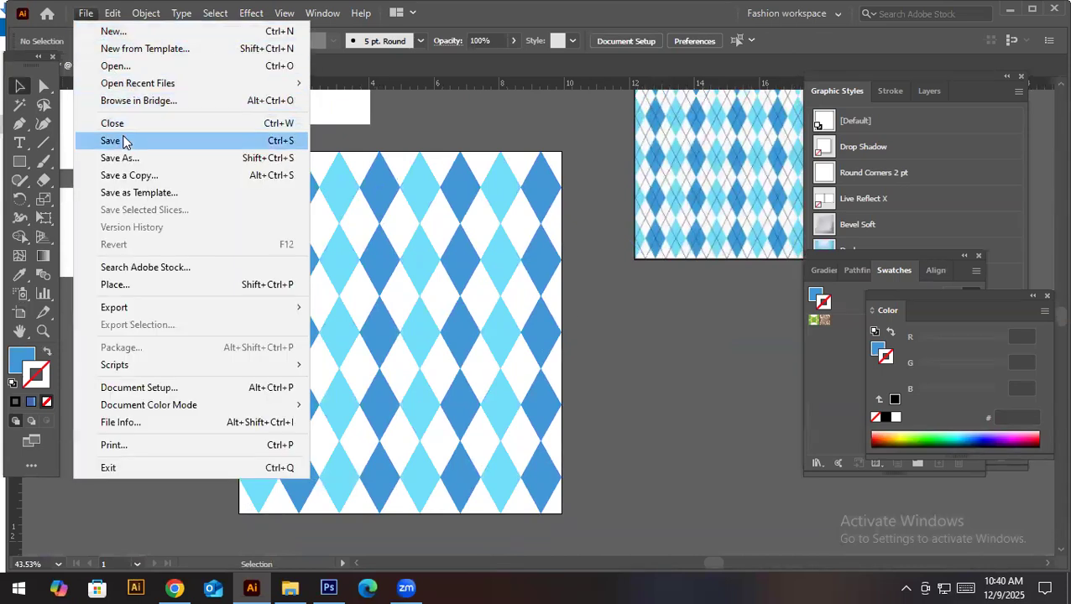
click(119, 142)
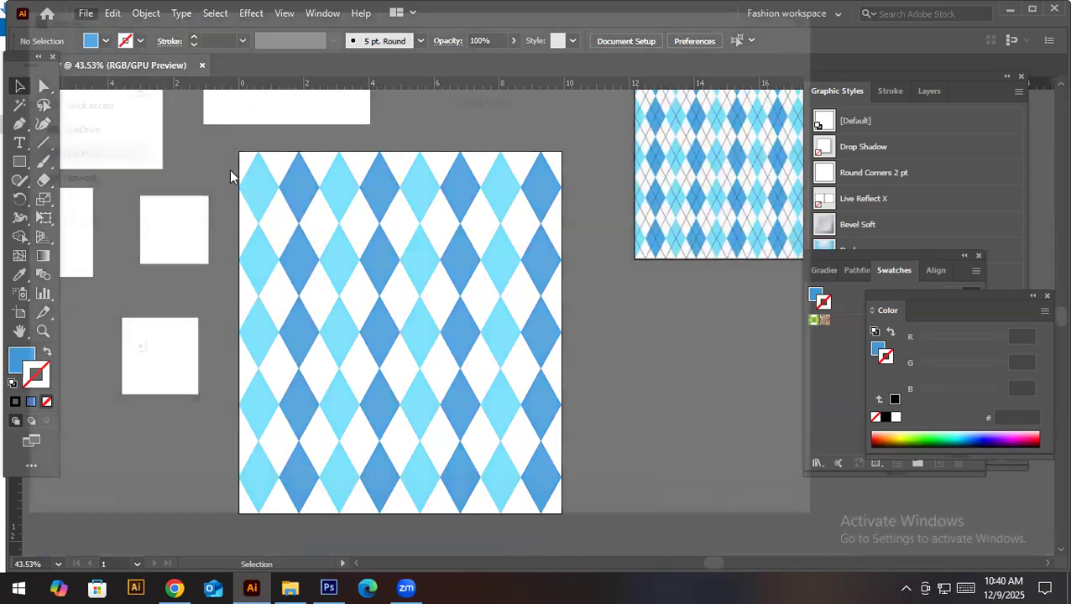
scroll(67, 303, down, 1)
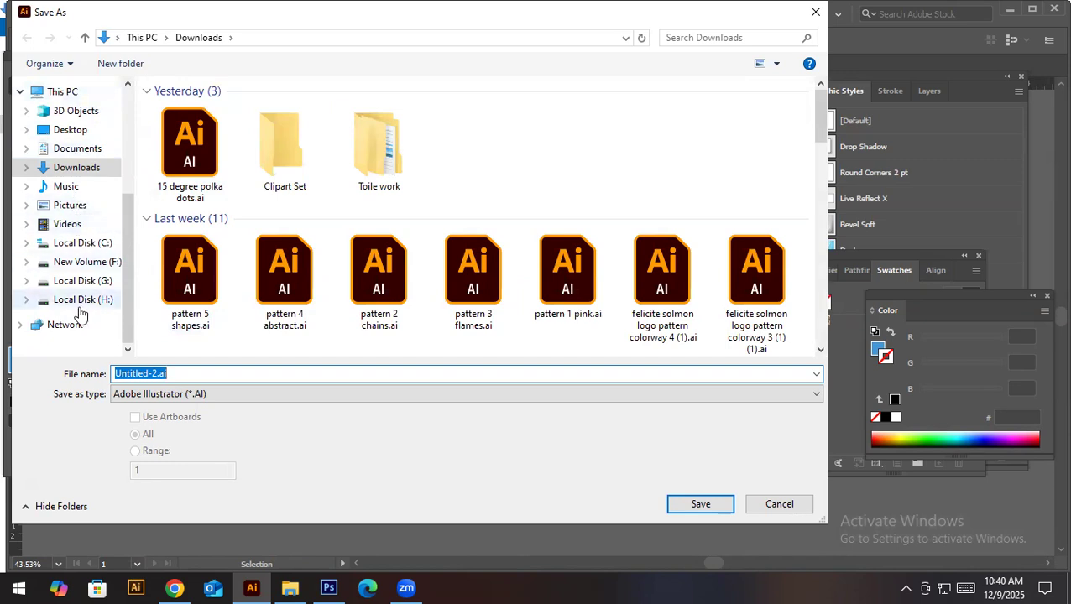
click(69, 91)
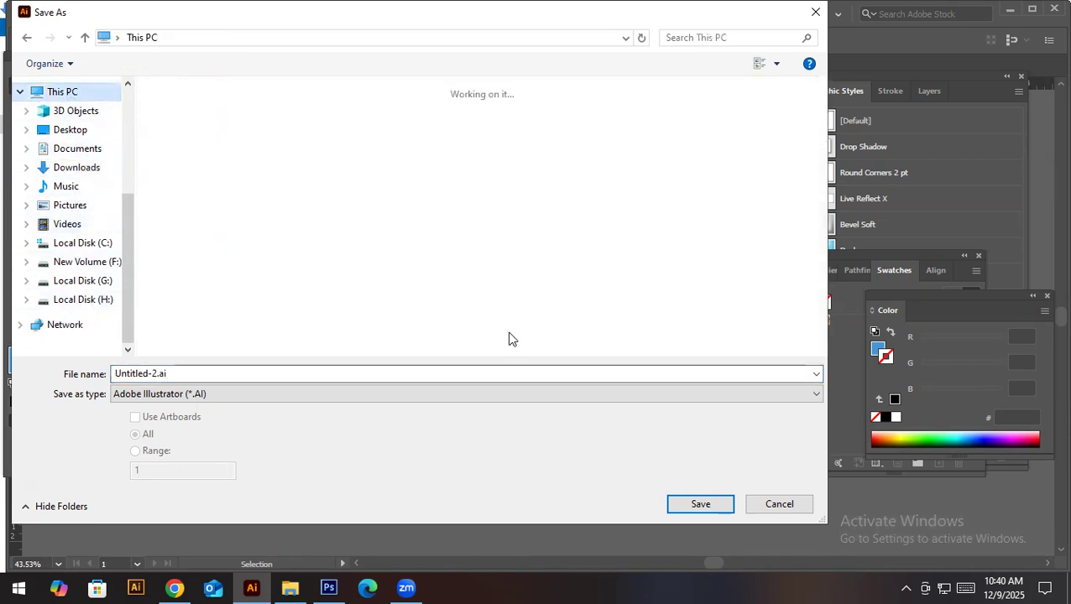
double_click(663, 286)
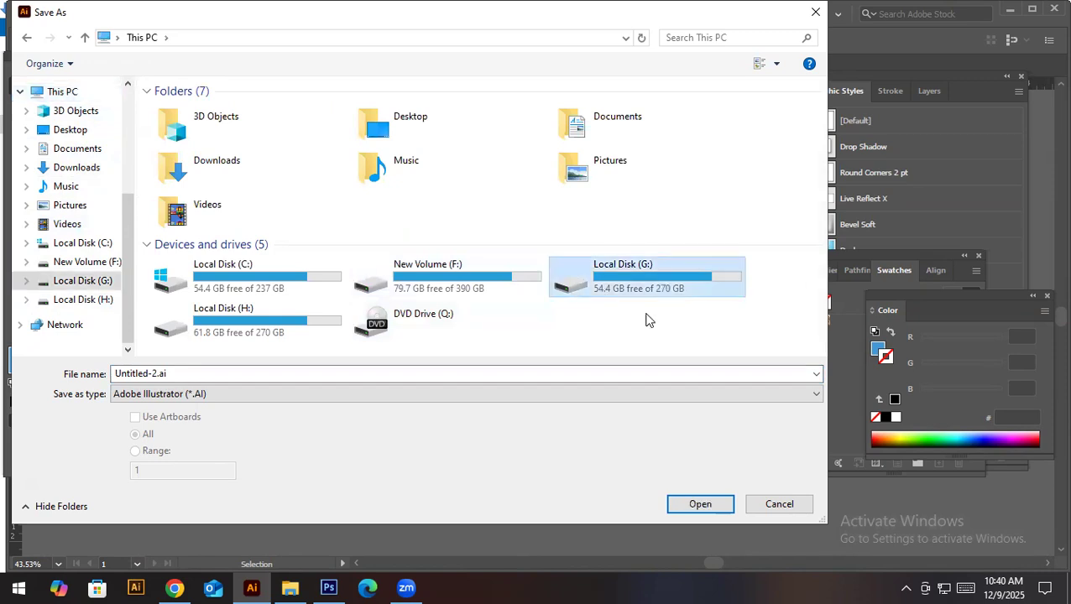
Create a folder named "Digital Textile Designing (Master Series)" on the drive and open it as the save location
click(144, 72)
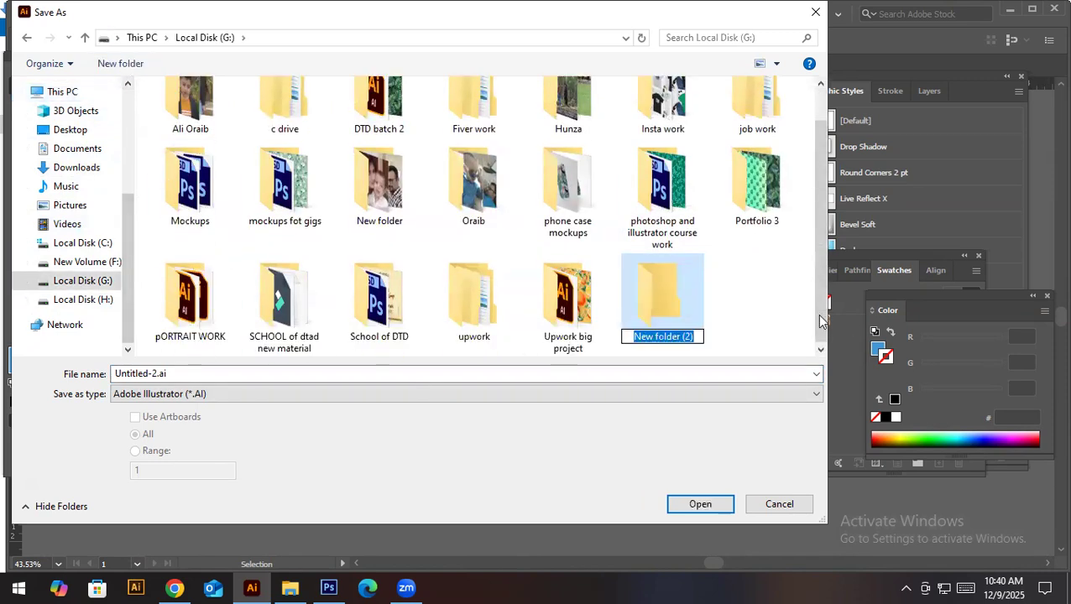
text(Digital Textile Des)
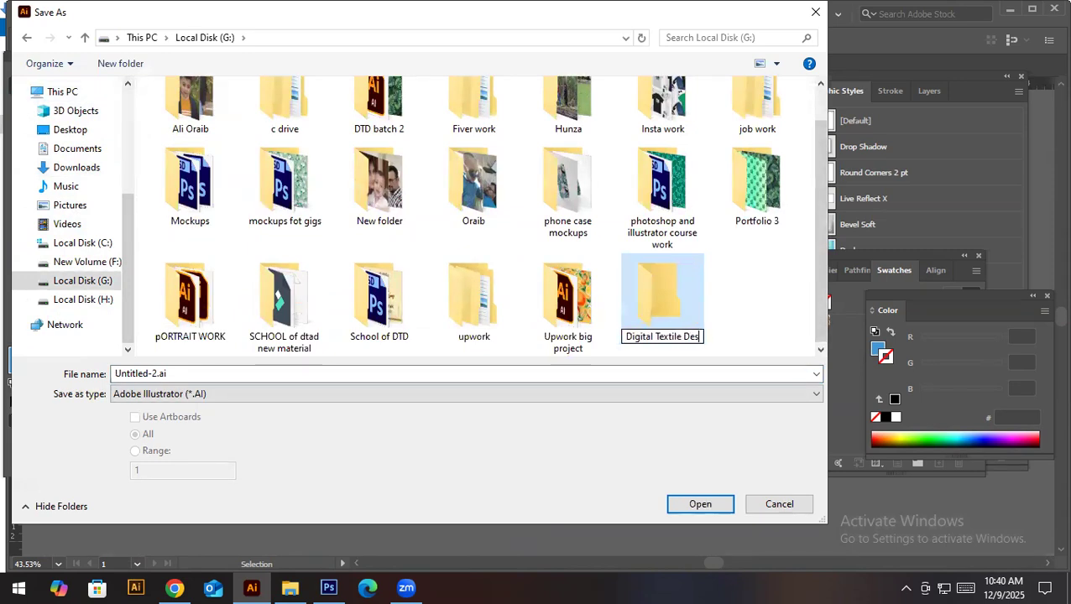
text(ig)
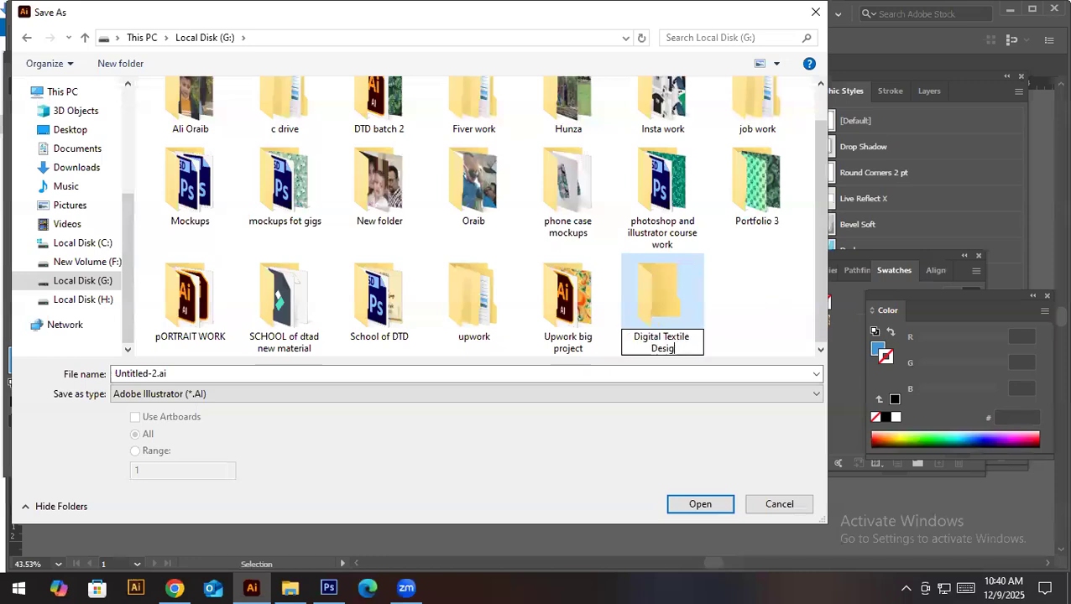
text(ning (Master S)
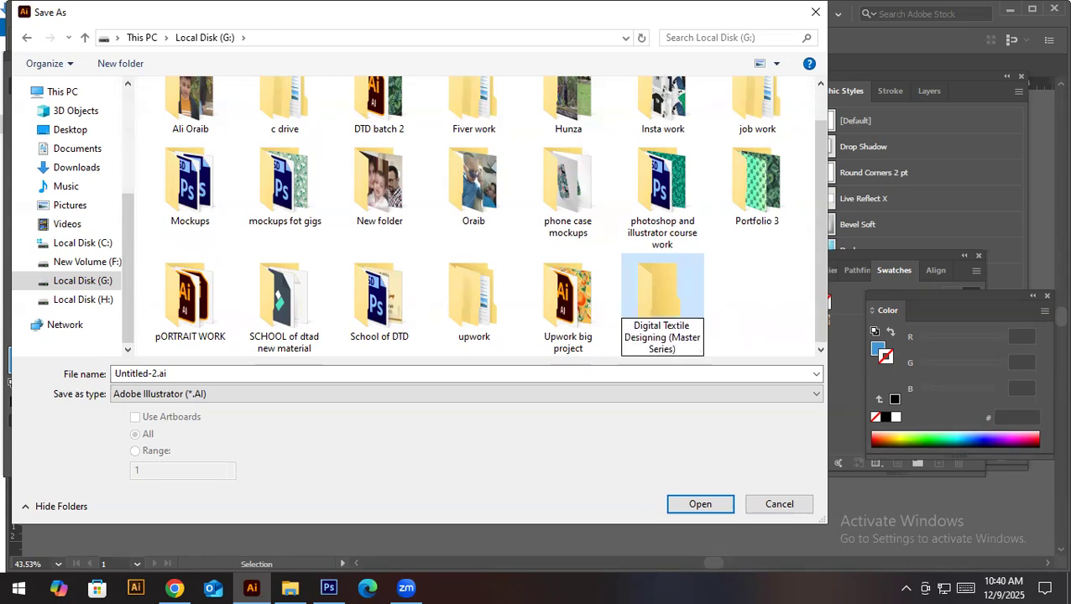
text(eries))
key(Return)
key(Return)
Save the document as an Illustrator file named "Assignment 1 Check pattern 1" with the default options
click(217, 374)
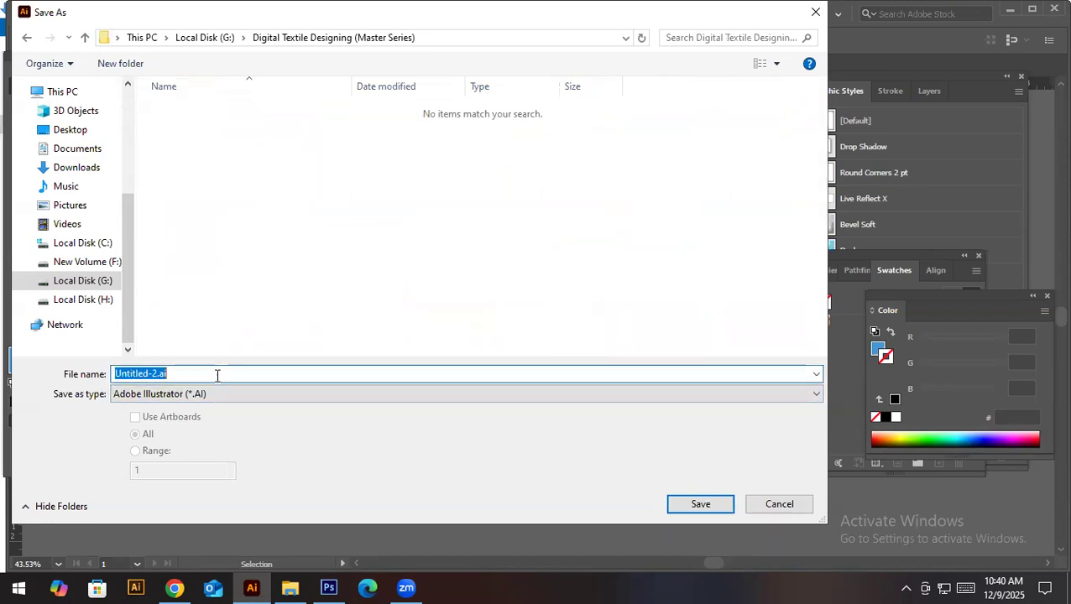
text(A)
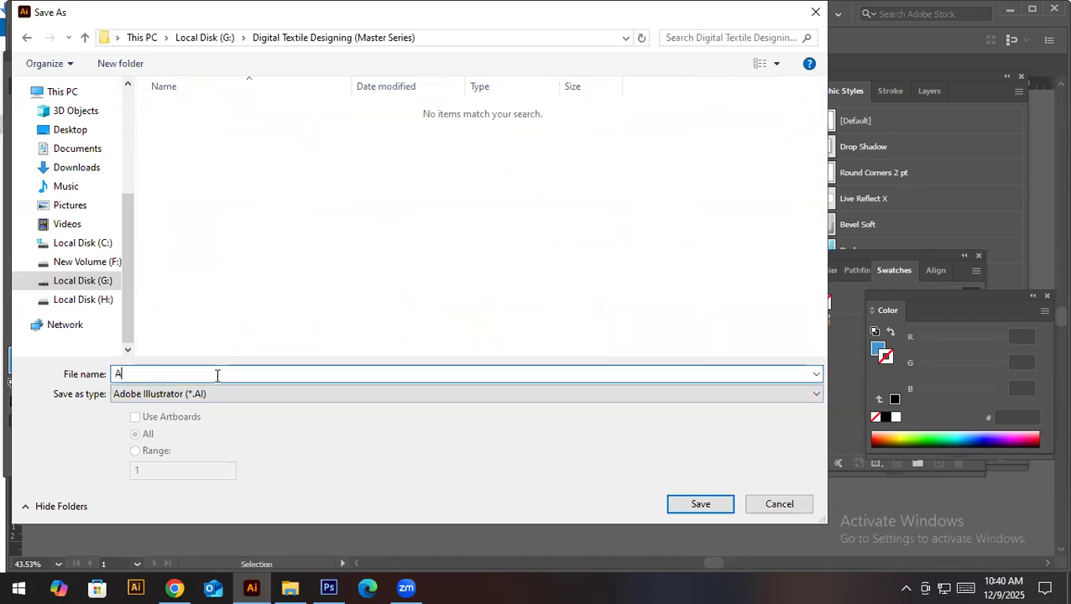
text(ssignmen)
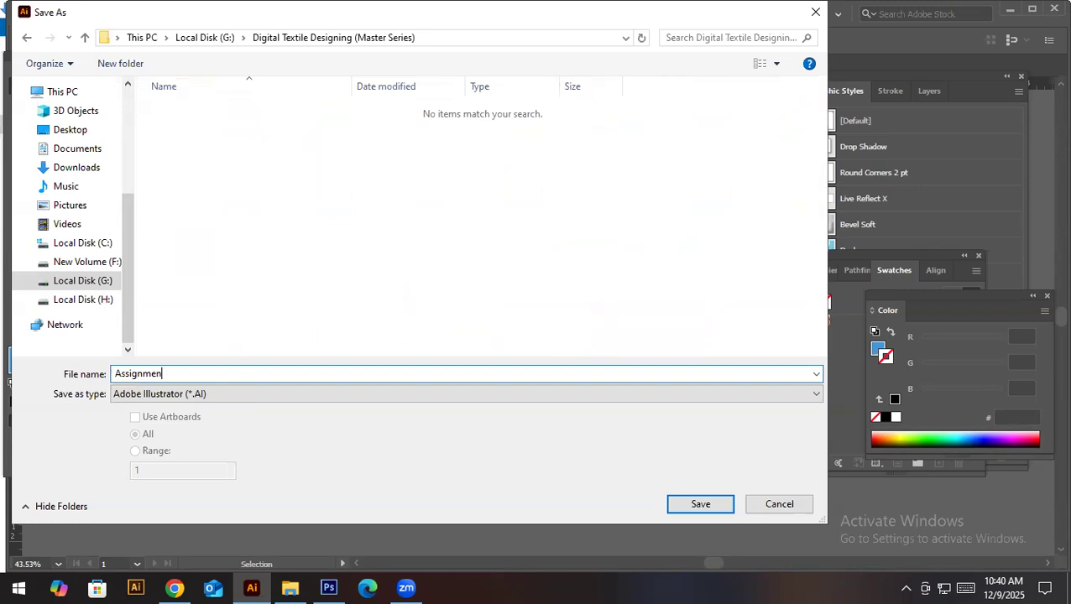
text(heck pattern 1)
key(Return)
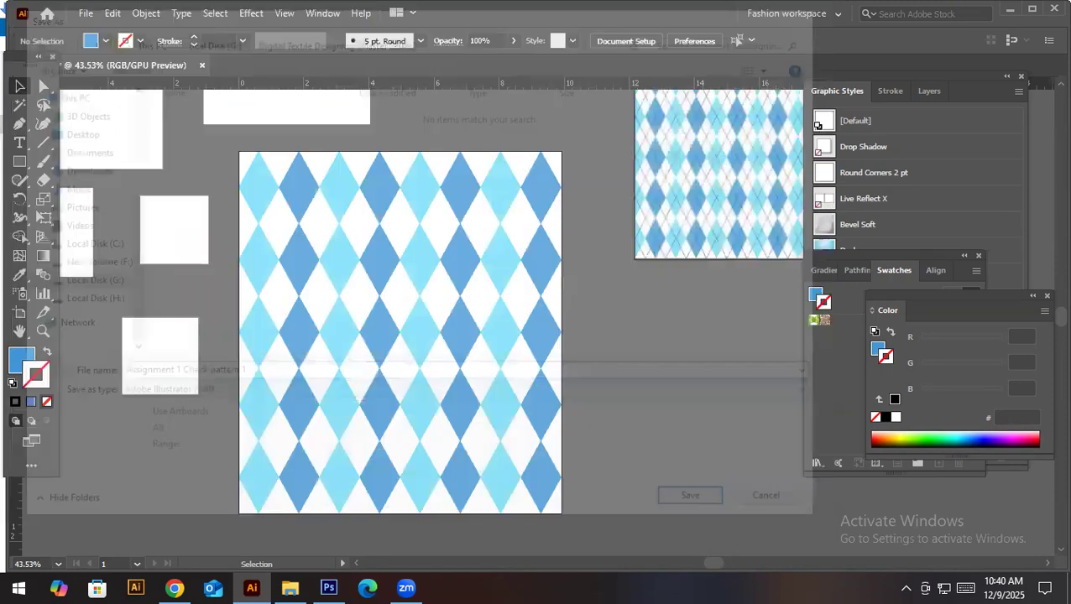
key(Return)
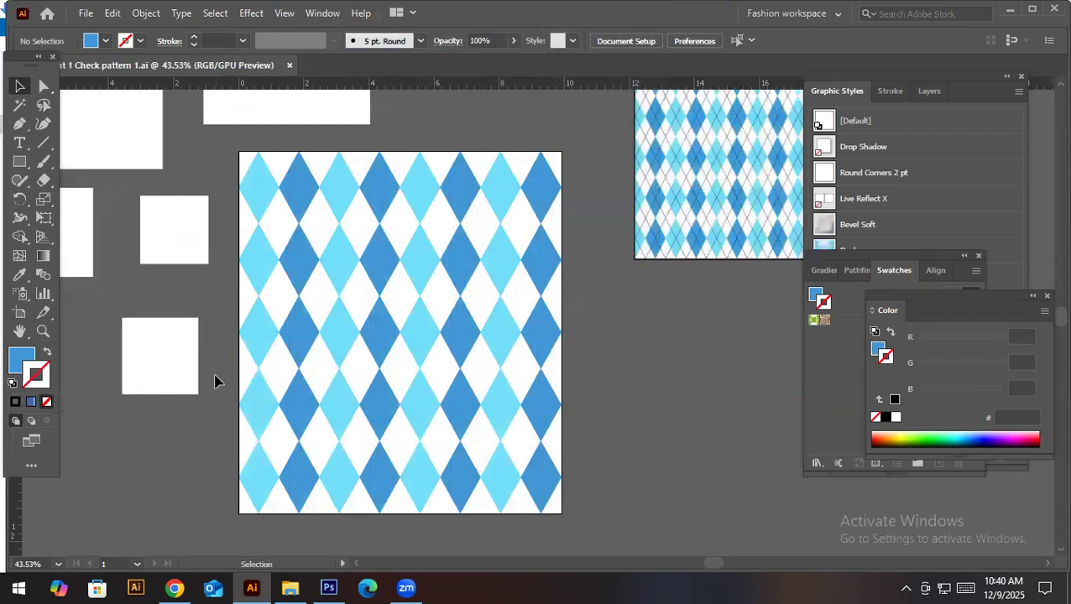
click(87, 14)
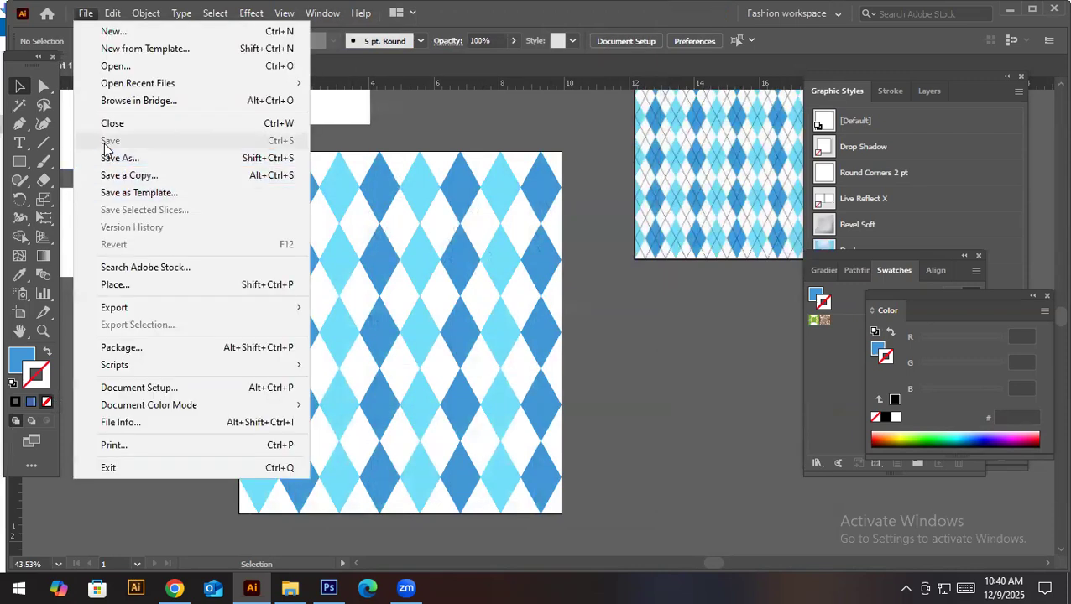
click(595, 323)
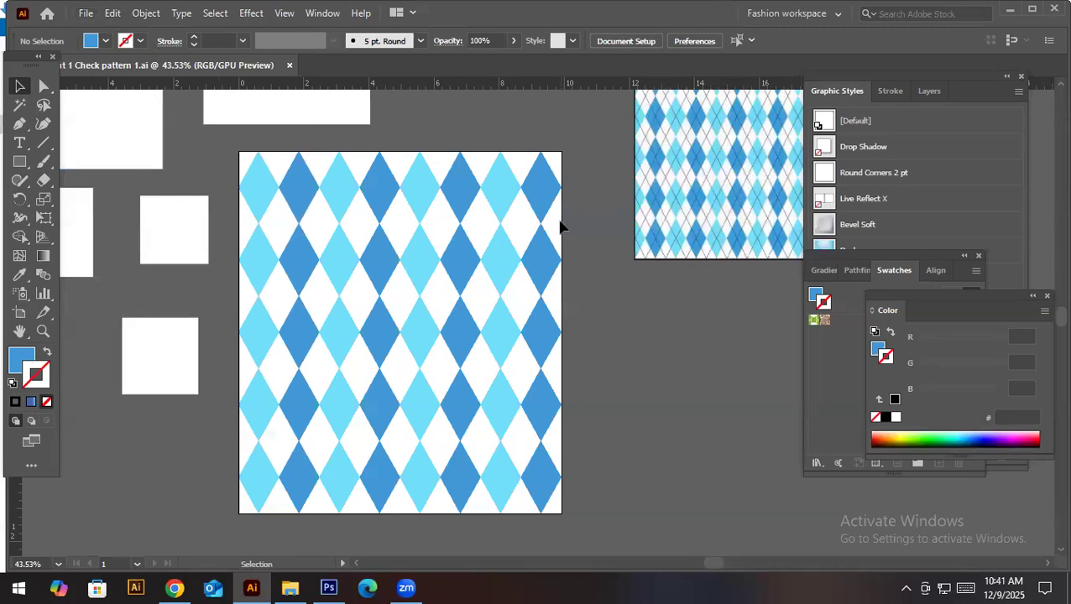
click(89, 14)
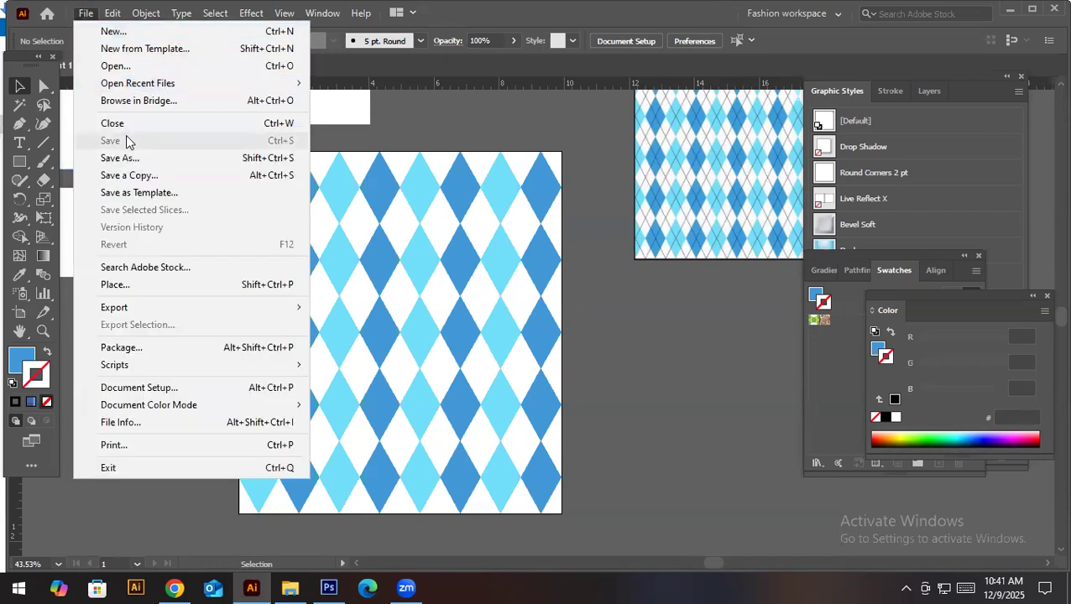
click(597, 254)
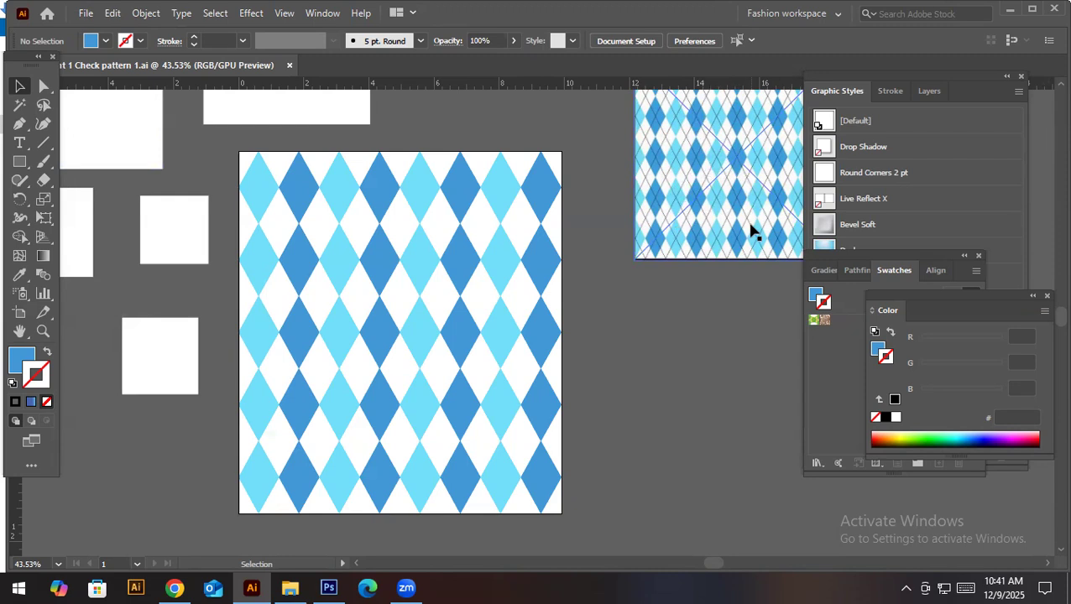
Examine the dashed diagonal lines crossing the diamonds in the reference image's upper left area
drag(698, 245, 544, 311)
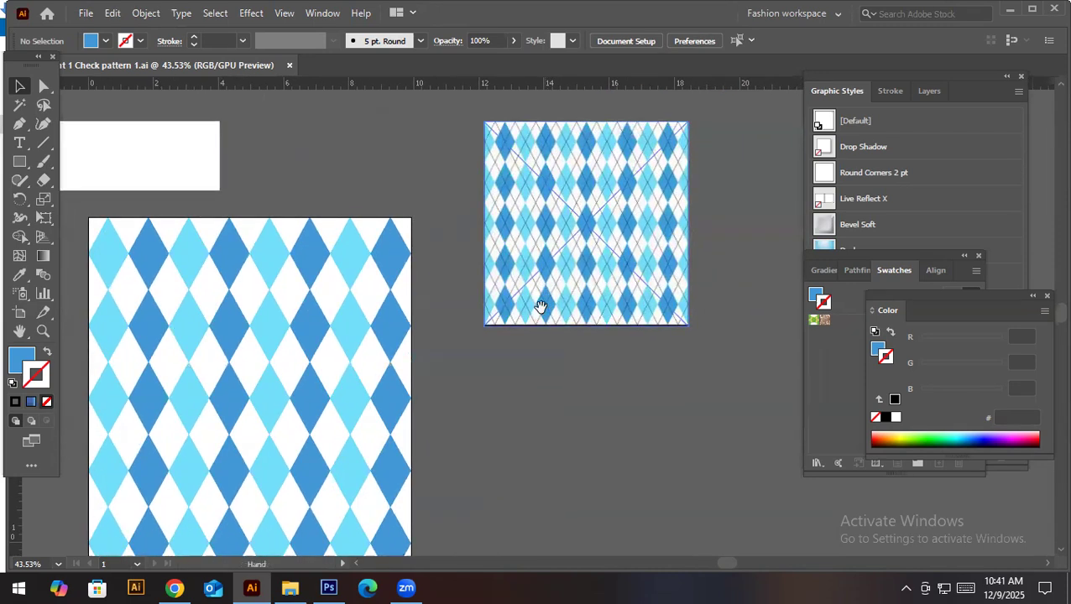
scroll(471, 239, up, 2)
key(z)
drag(468, 210, 932, 417)
key(space)
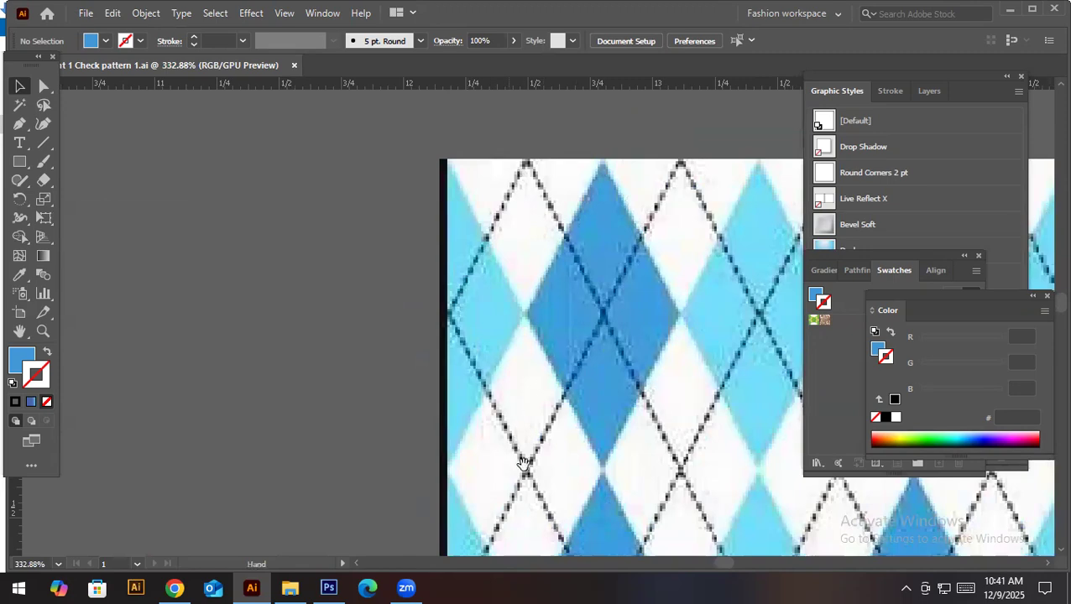
alt+click(583, 432)
alt+click(531, 445)
alt+click(434, 403)
alt+click(533, 360)
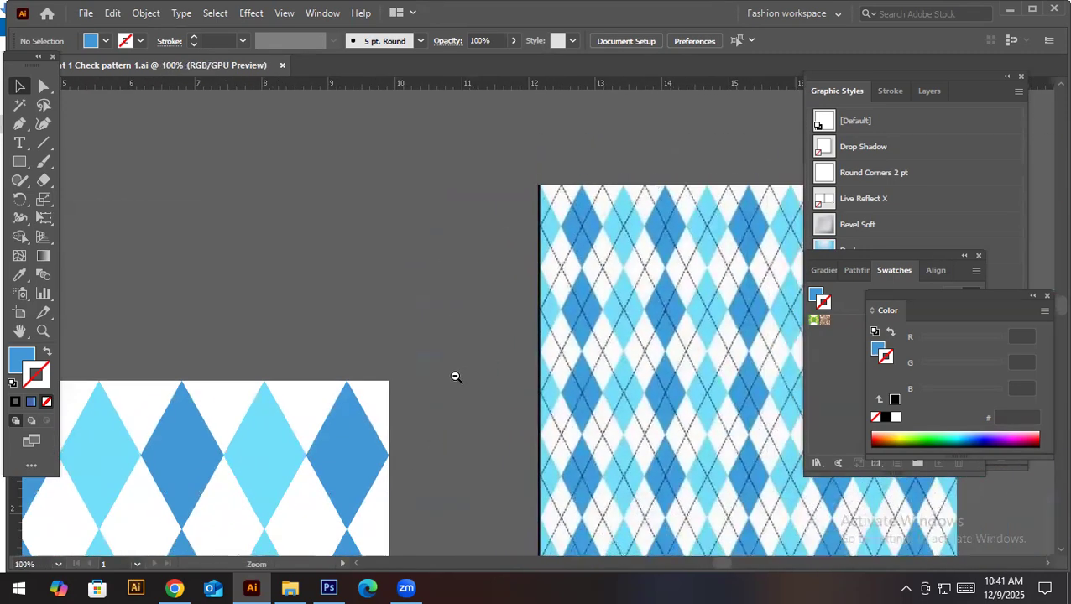
Duplicate a dark blue diamond from the pattern into the empty space above the artboard, beside the reference image
scroll(456, 377, down, 3)
scroll(563, 425, down, 2)
scroll(366, 462, up, 2)
drag(353, 365, 415, 354)
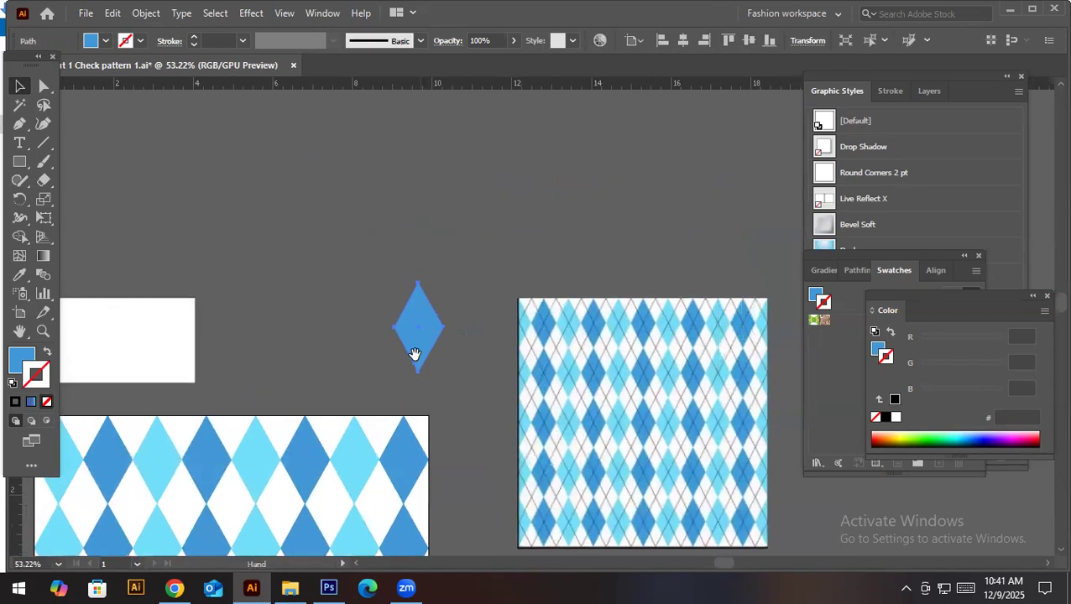
Swap the fill and stroke of the copied diamond to leave only a blue outline, and deselect it
scroll(415, 354, up, 4)
scroll(413, 368, down, 2)
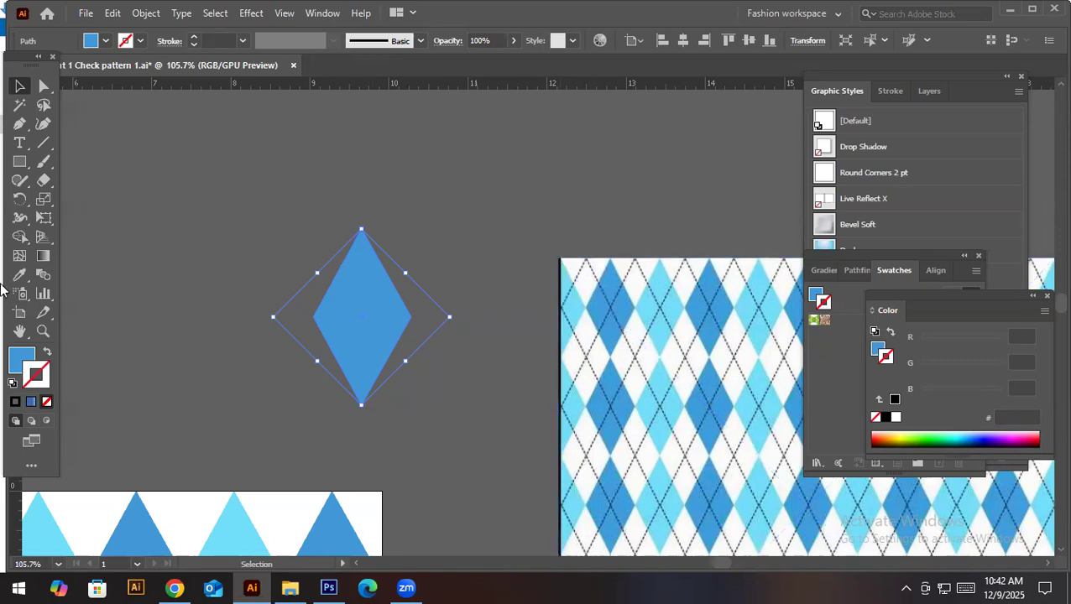
click(47, 353)
click(474, 206)
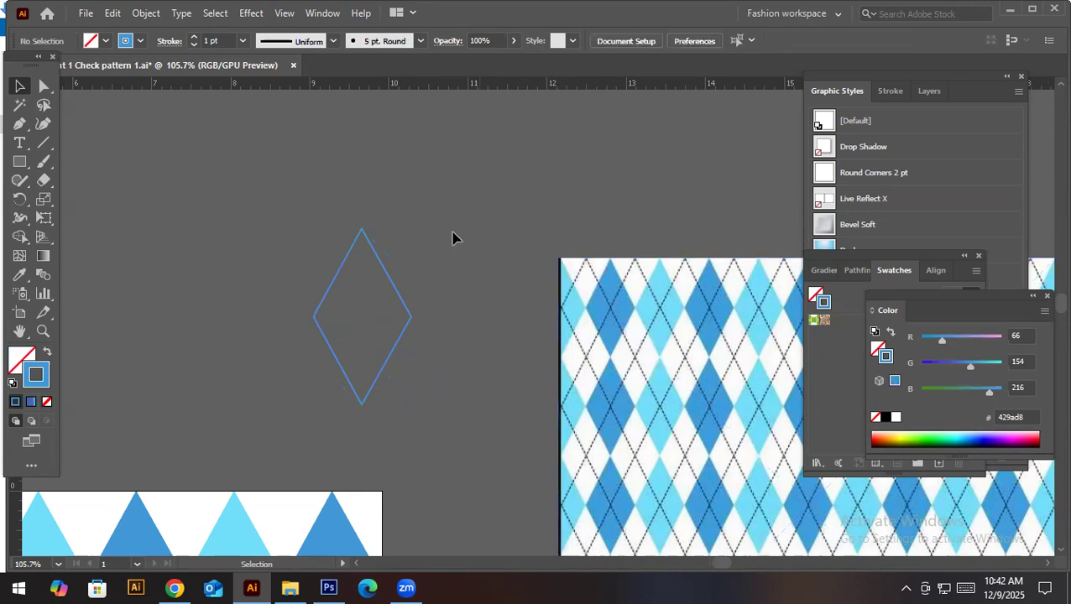
Change the copied diamond's stroke colour to black (000000) and deselect it
click(396, 299)
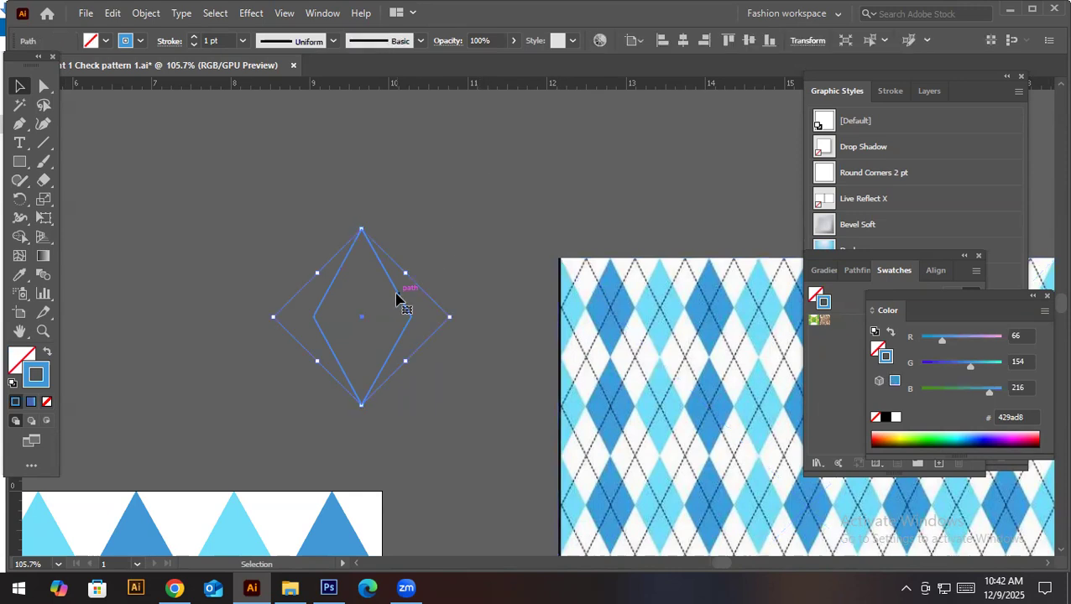
double_click(40, 381)
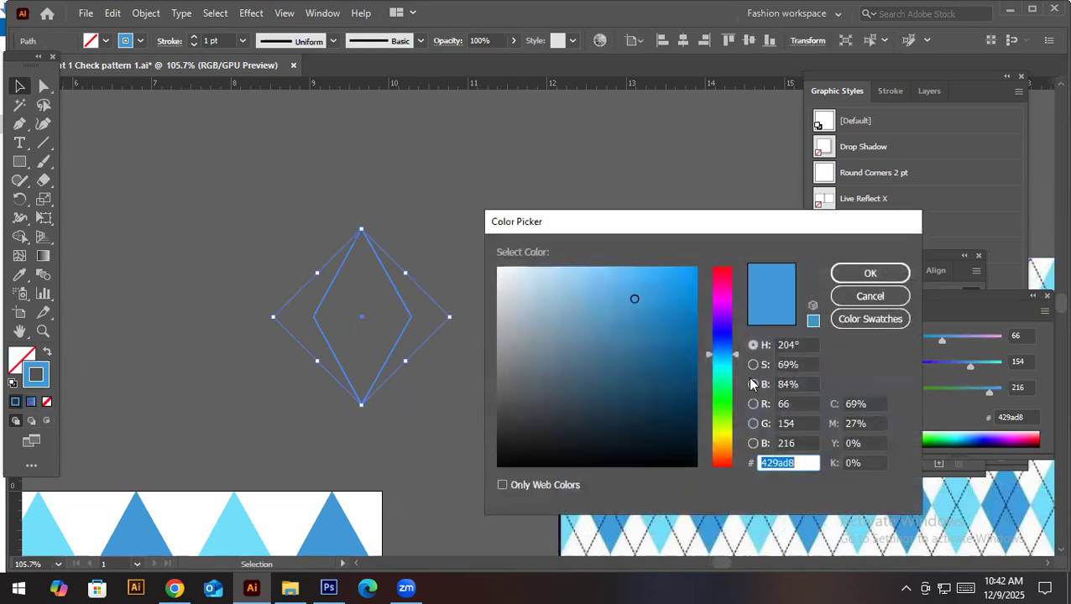
mouse_move(625, 301)
mouse_down()
mouse_move(527, 454)
mouse_move(496, 466)
mouse_up()
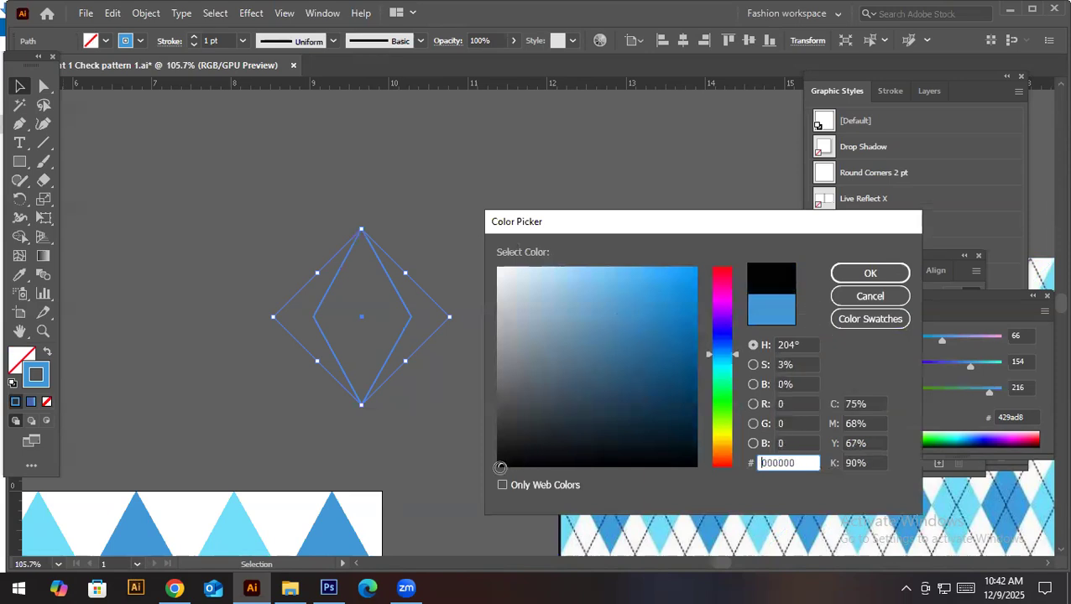
key(Return)
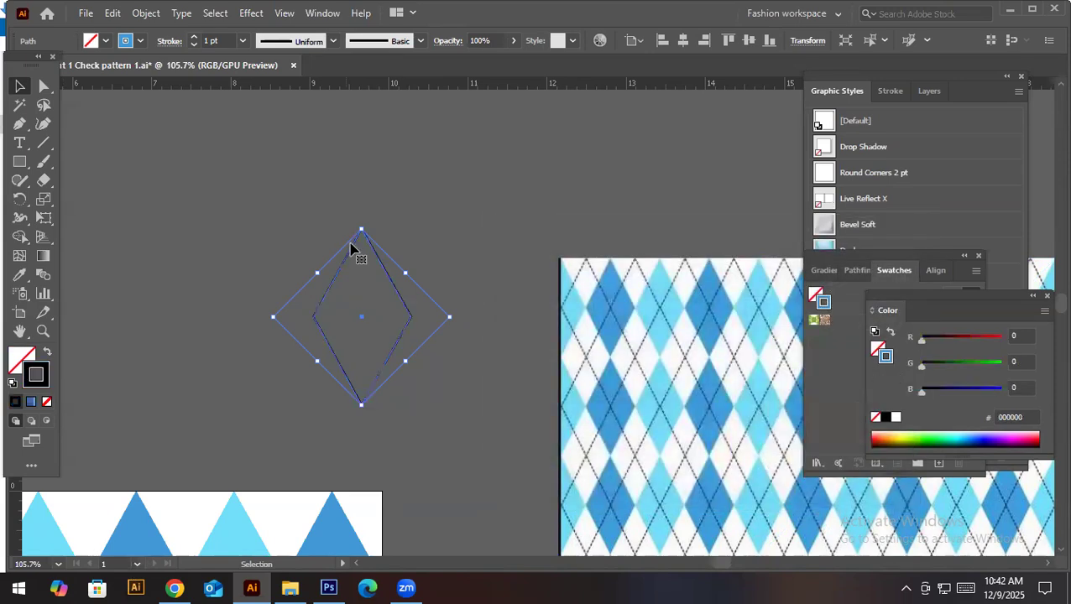
click(502, 439)
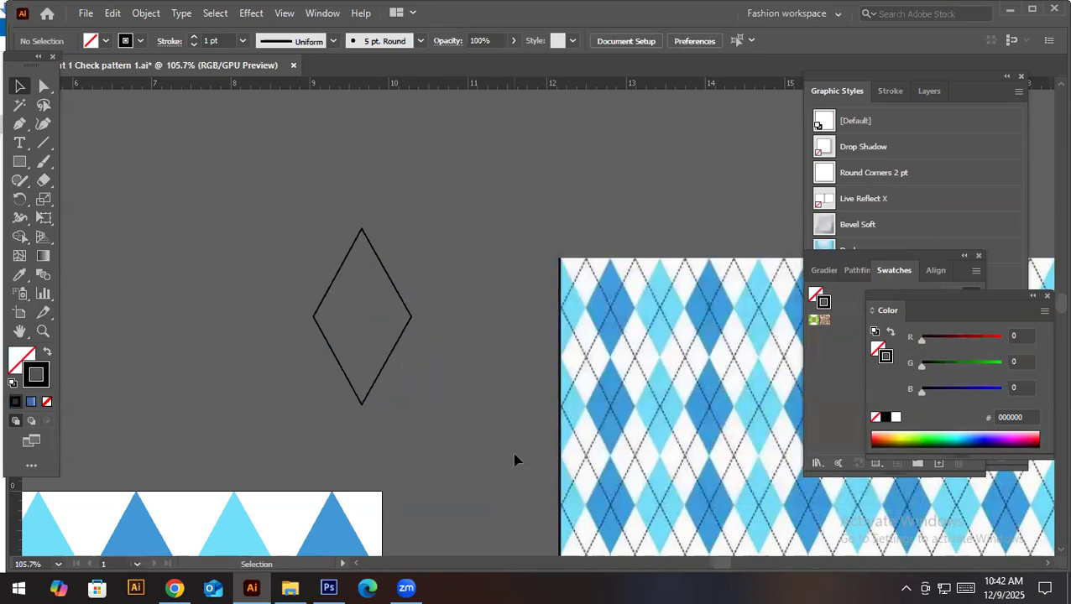
Try different hues for the diamond outline's stroke, pick black again and deselect it
click(405, 313)
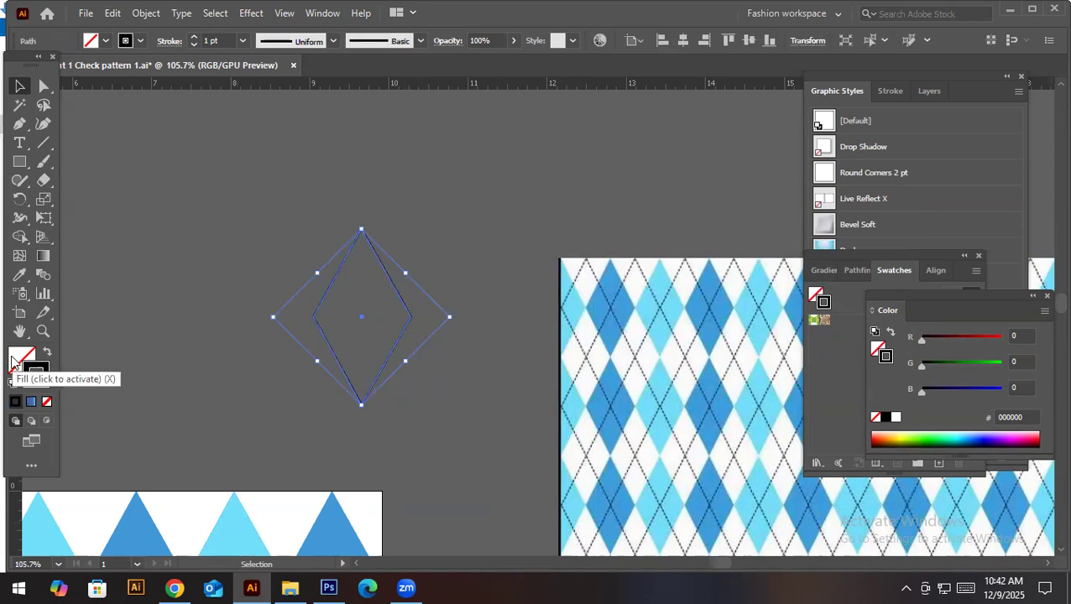
double_click(46, 382)
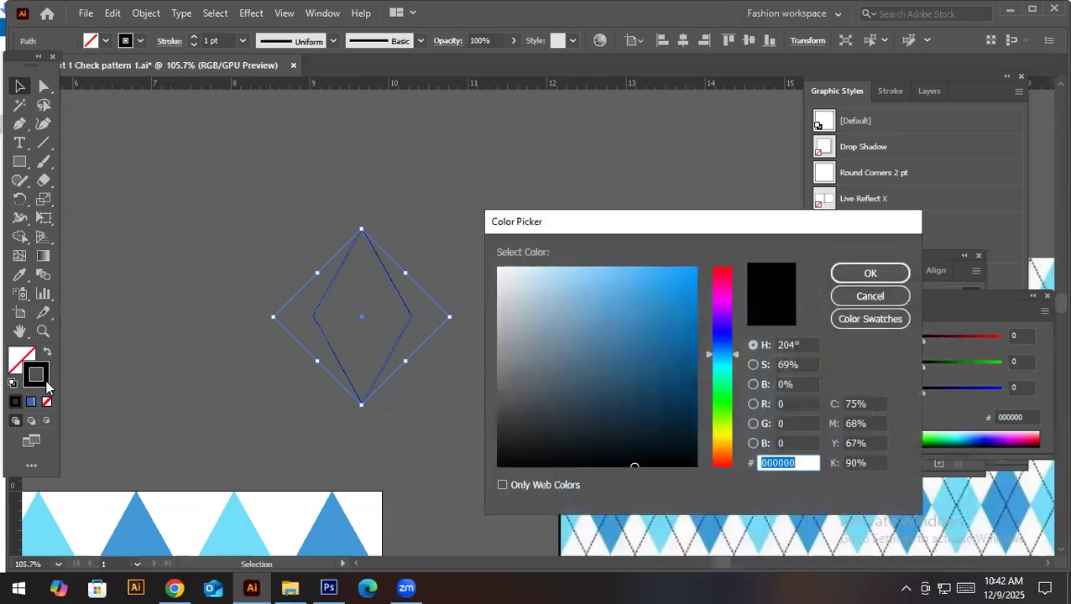
drag(713, 221, 696, 127)
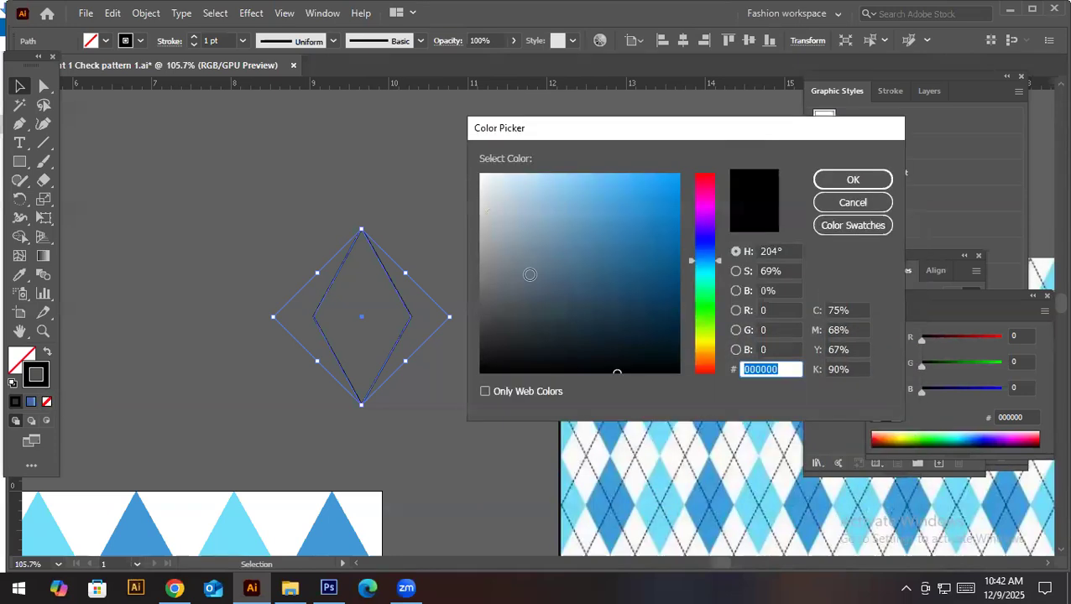
click(719, 268)
drag(718, 274, 712, 334)
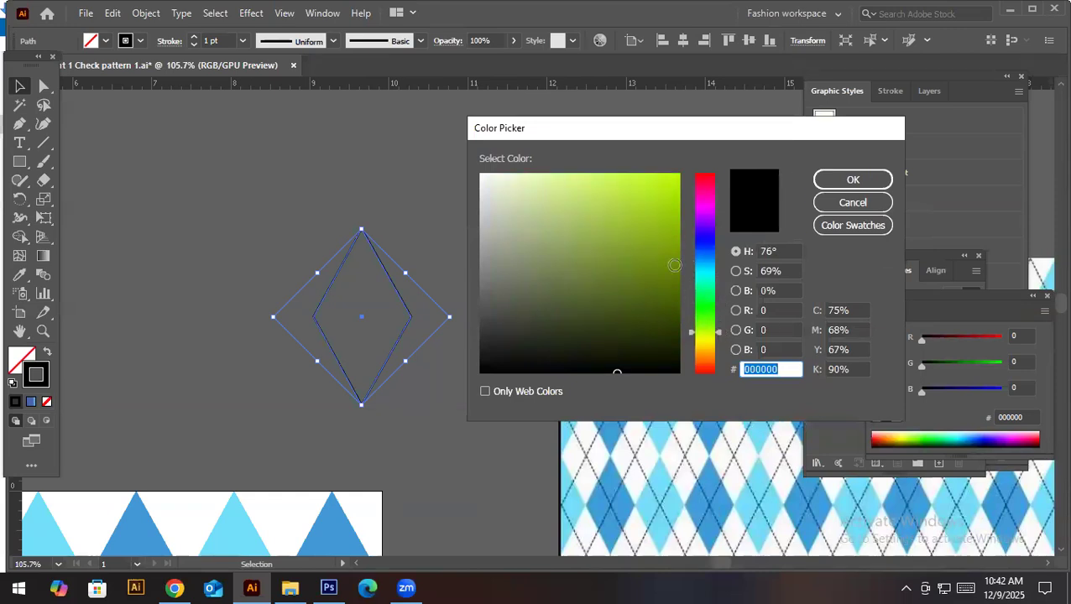
click(651, 214)
click(705, 228)
click(705, 202)
mouse_move(531, 322)
mouse_down()
mouse_move(506, 363)
mouse_move(466, 391)
mouse_up()
click(874, 177)
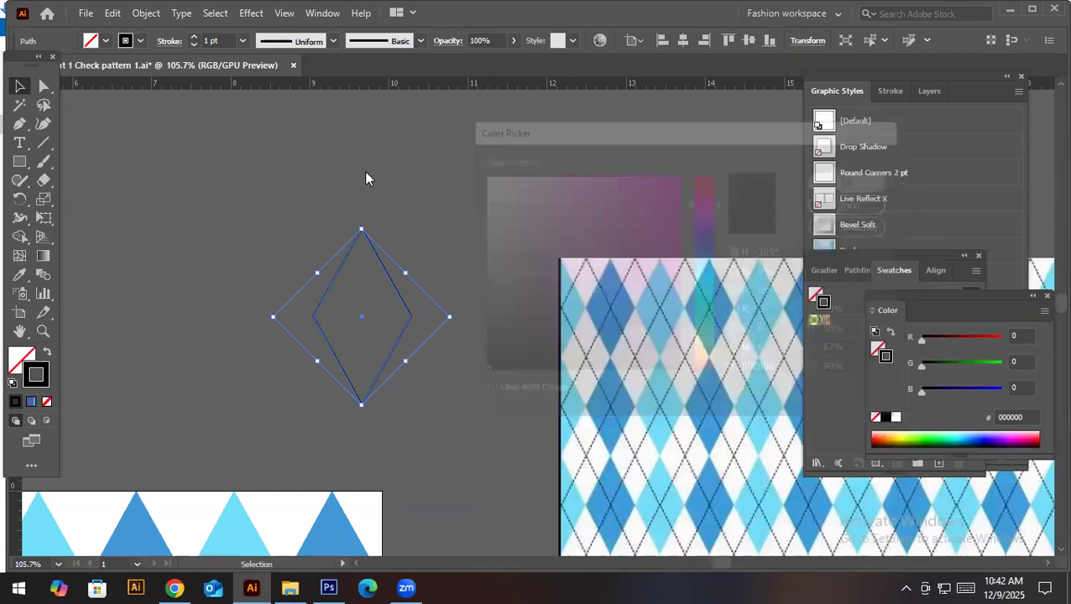
click(266, 183)
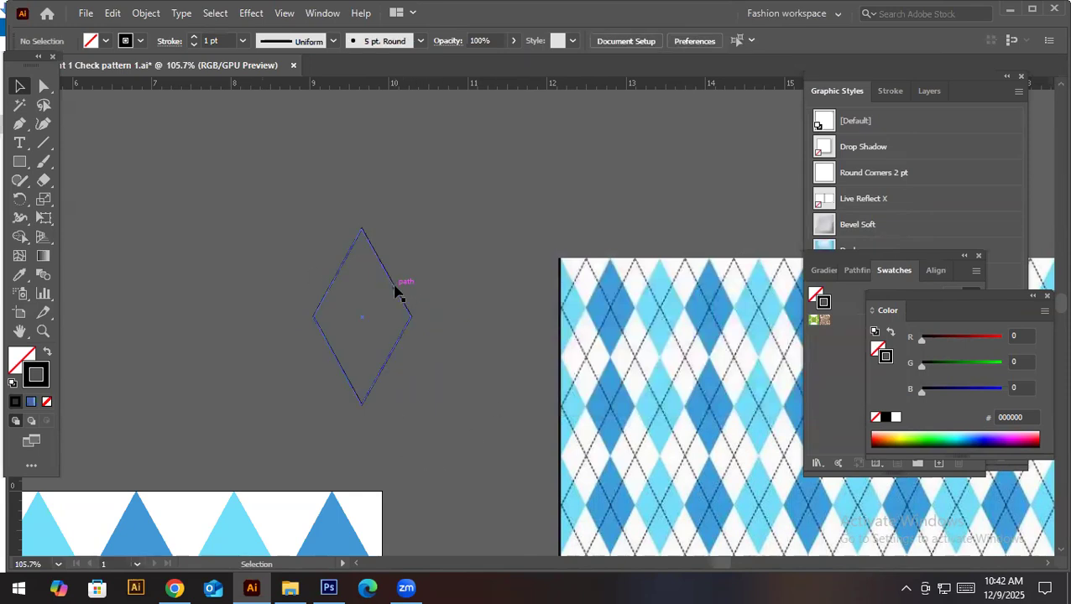
scroll(410, 458, down, 4)
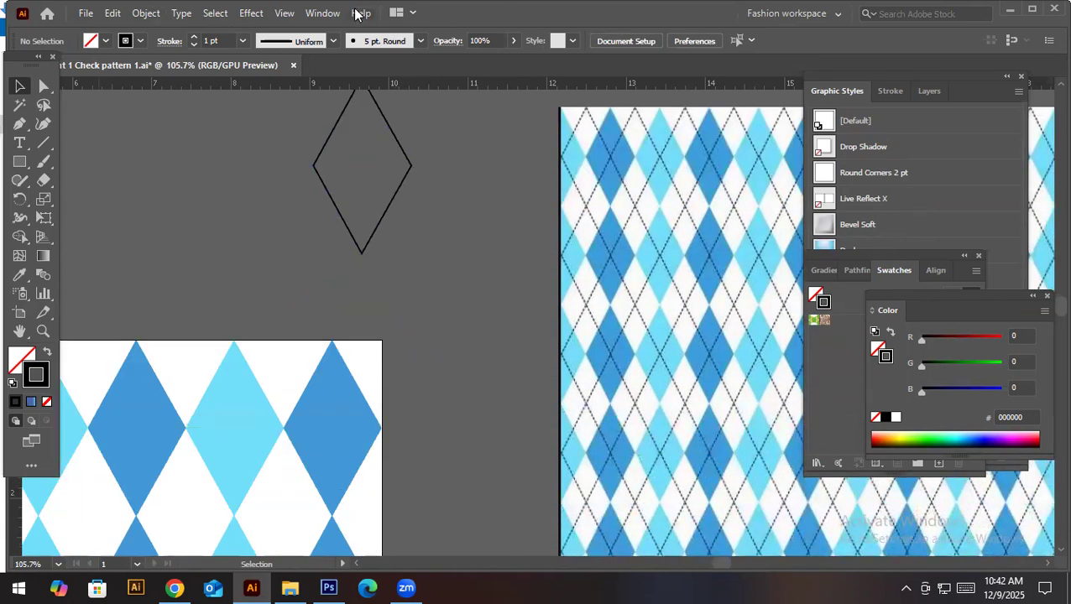
click(232, 377)
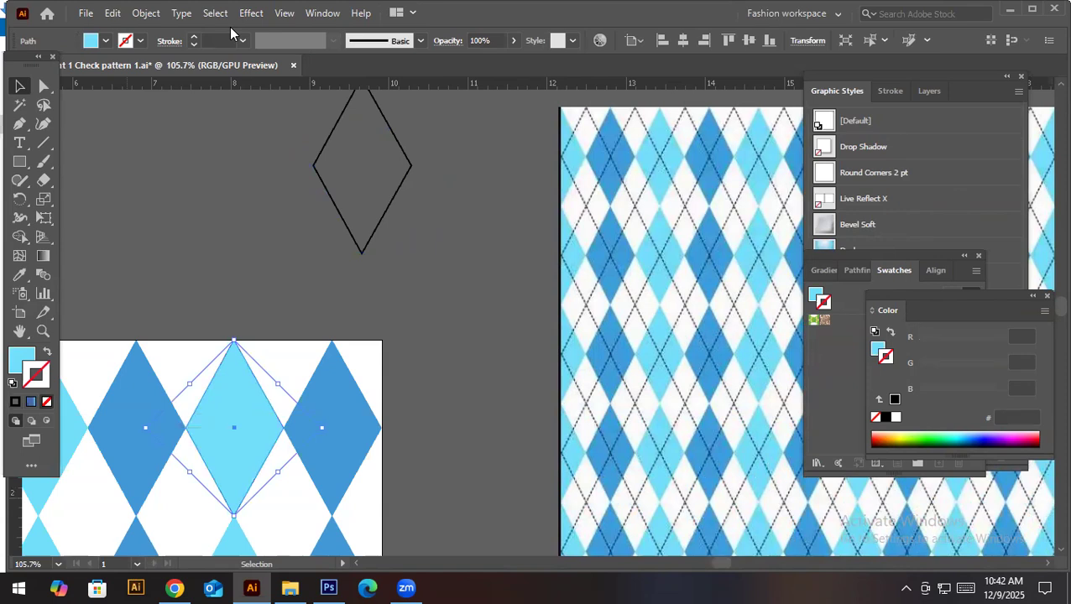
click(462, 289)
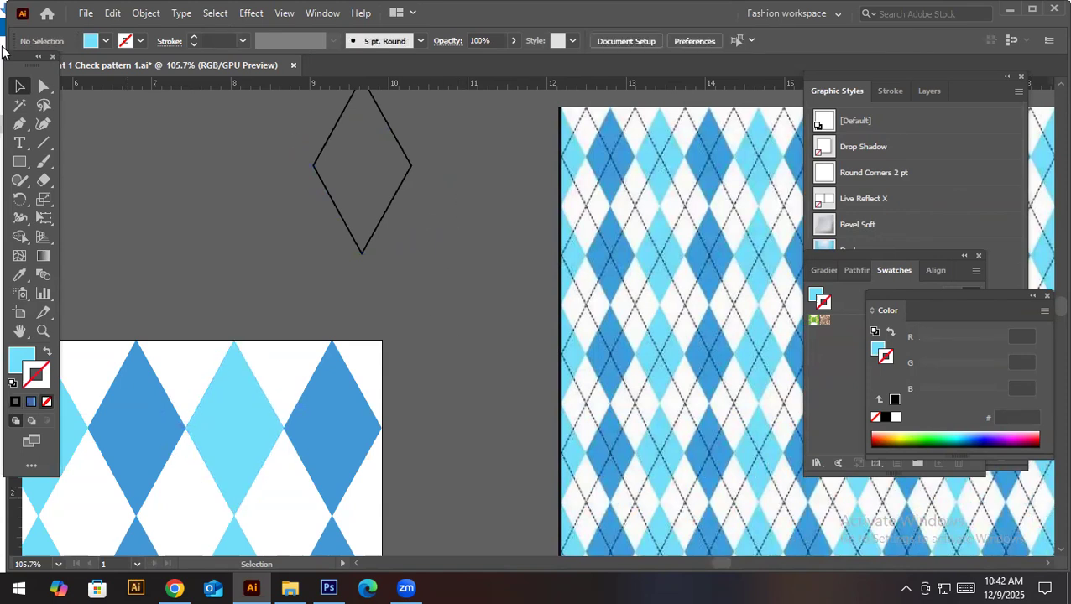
click(144, 405)
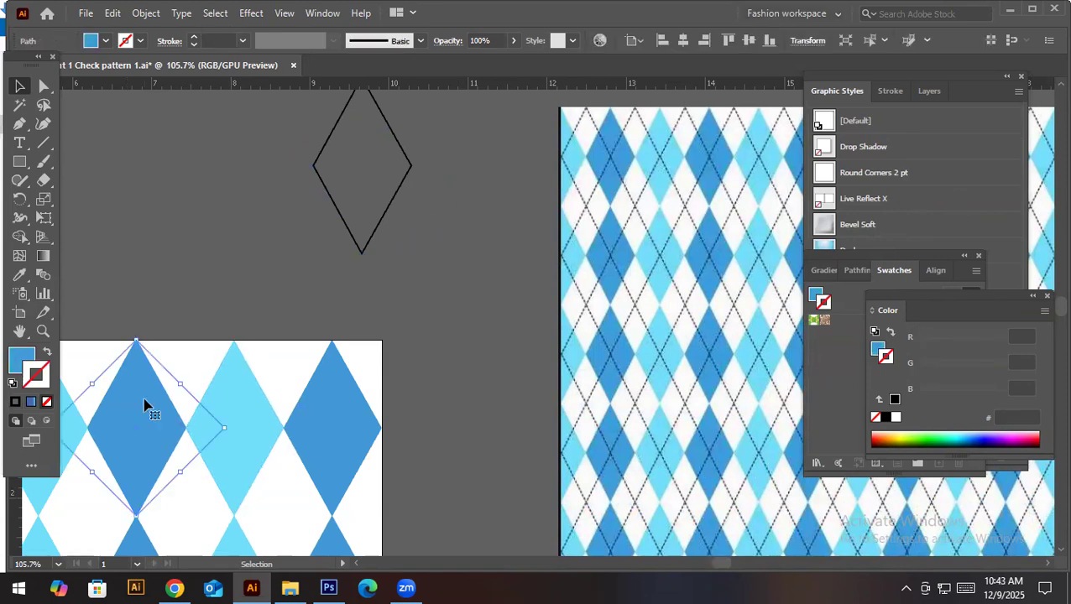
Try stroke weights of 0.5 pt, 20 pt and 1 pt on the black diamond outline
click(395, 141)
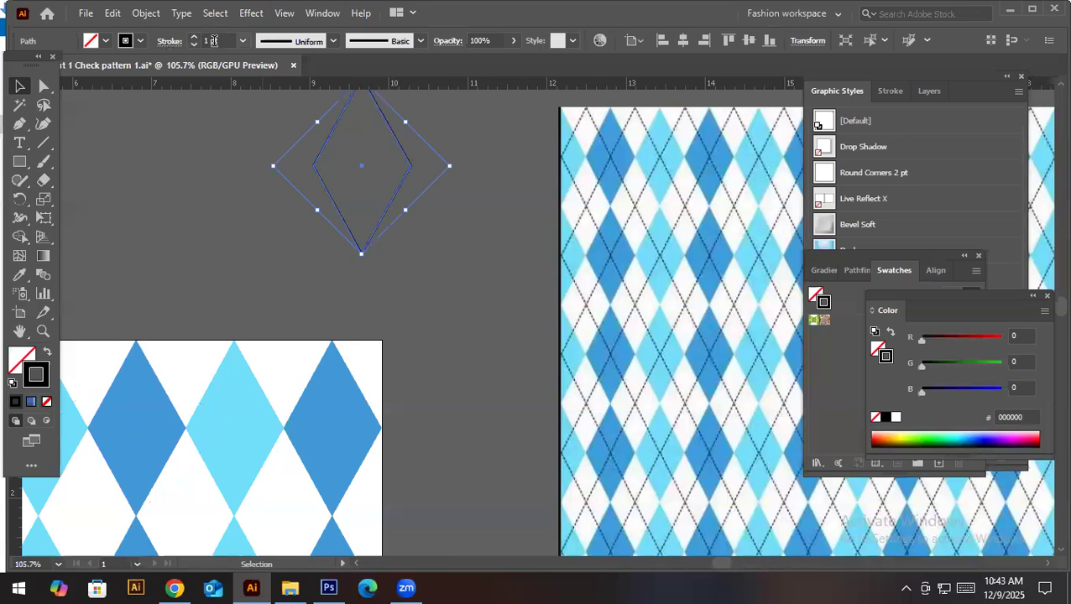
click(242, 41)
click(261, 76)
click(191, 234)
click(317, 113)
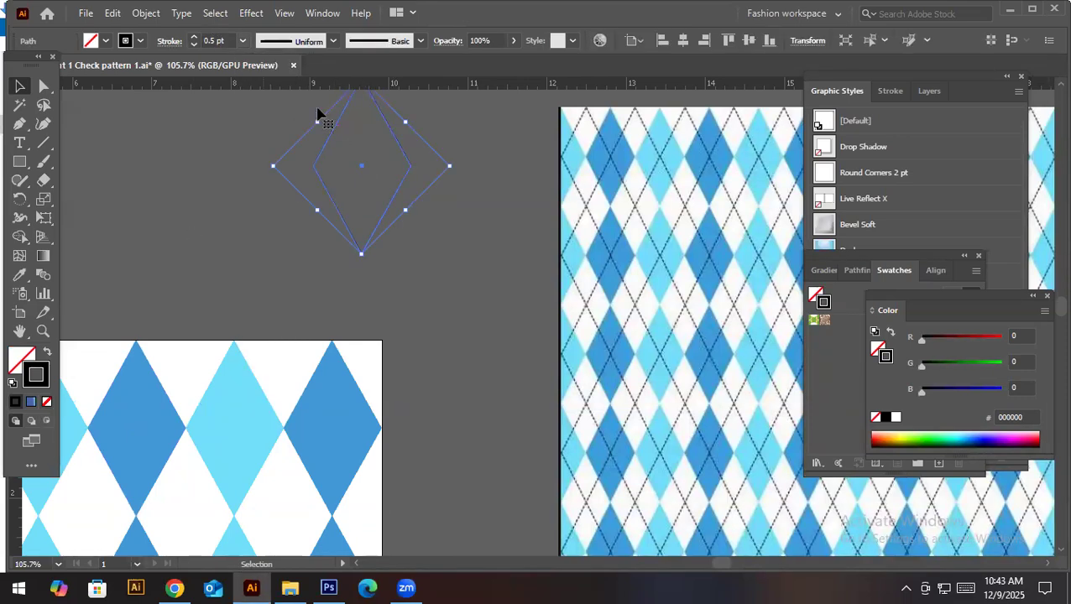
click(243, 40)
click(261, 279)
click(450, 291)
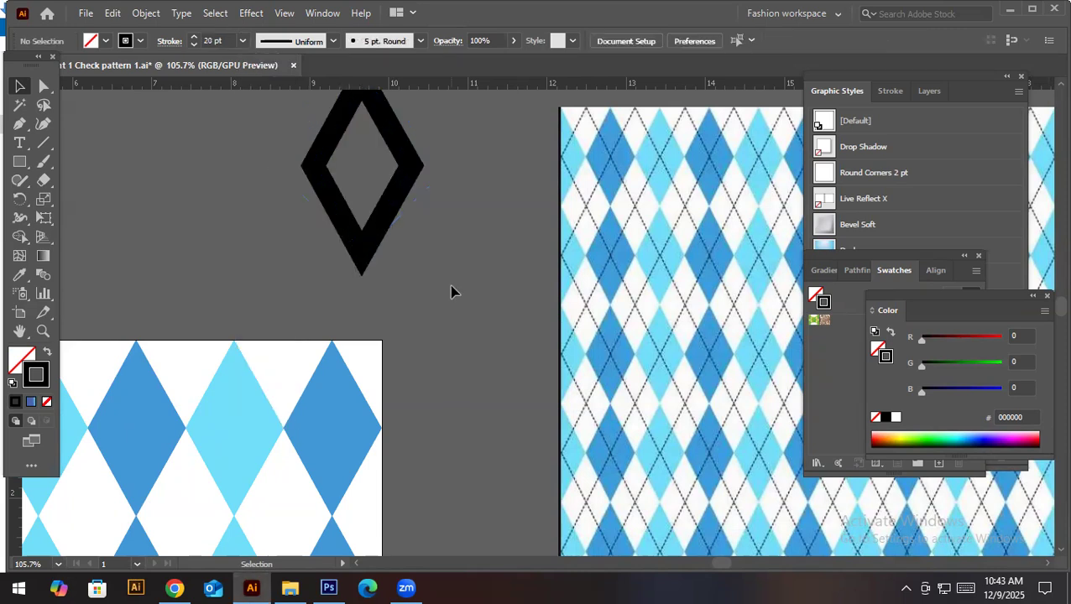
click(406, 181)
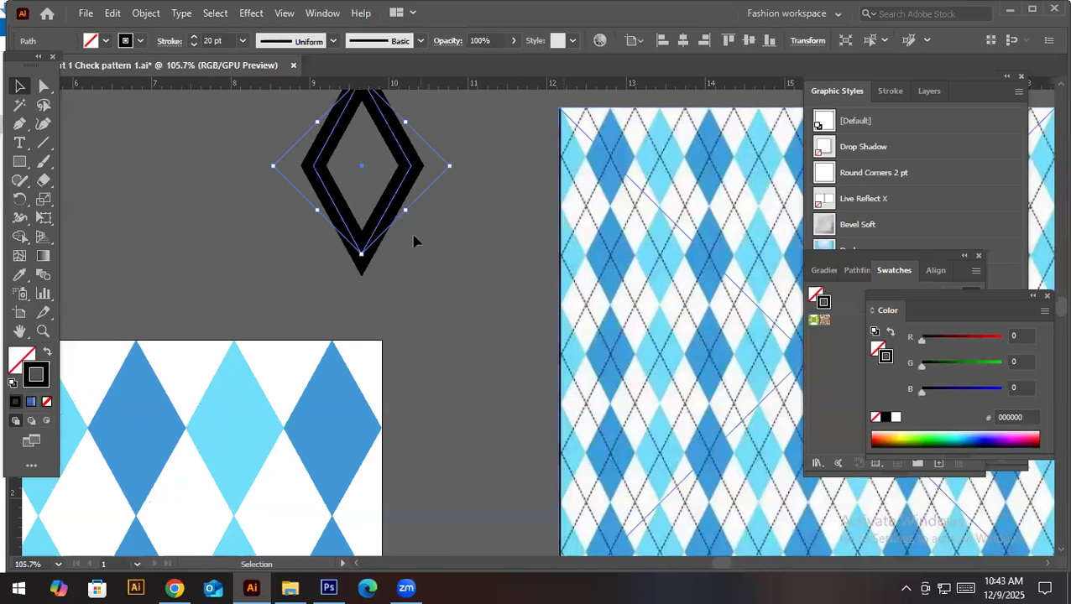
click(243, 41)
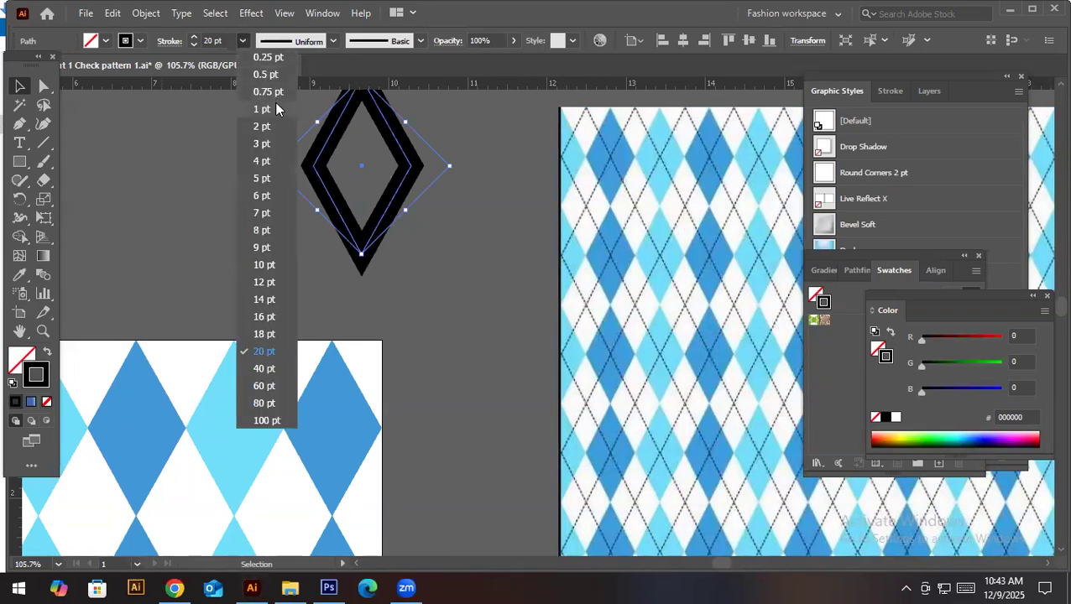
click(262, 109)
click(175, 215)
Set the black diamond outline's stroke weight to 0.5 pt and deselect it
click(402, 187)
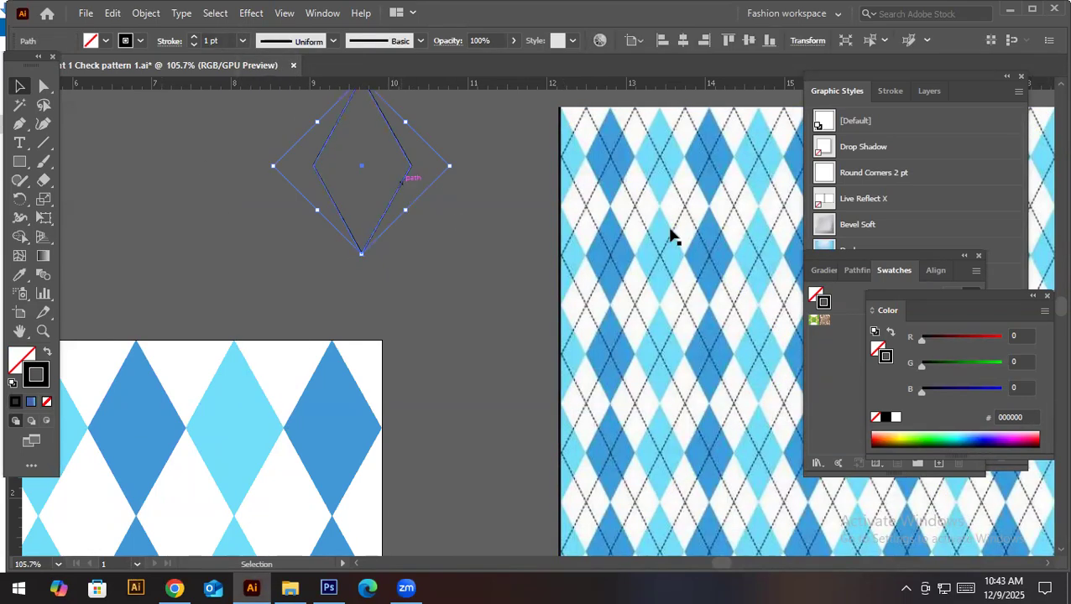
click(243, 40)
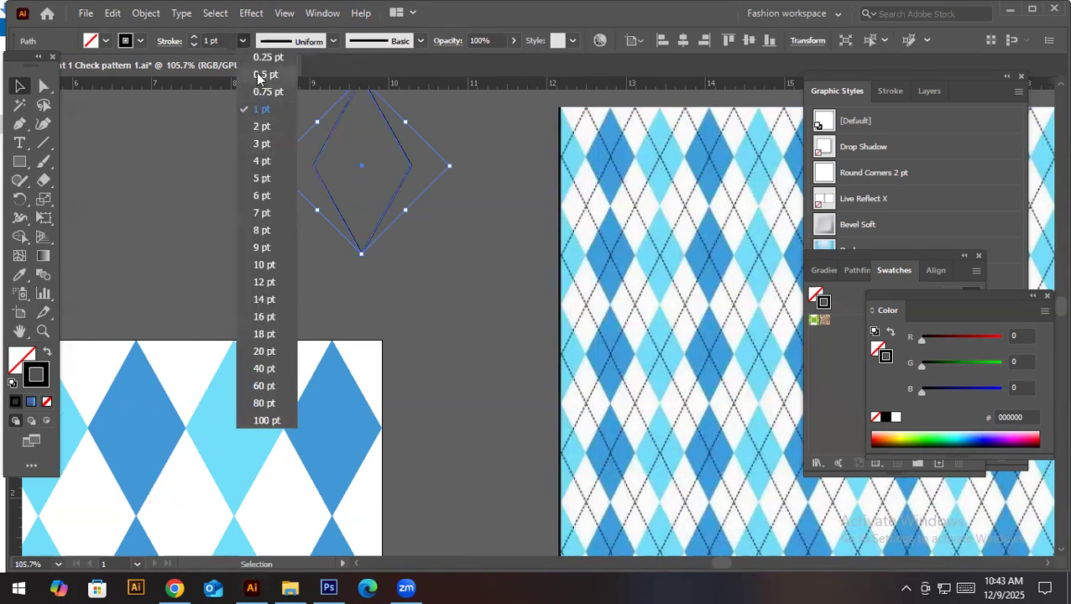
click(259, 75)
click(456, 214)
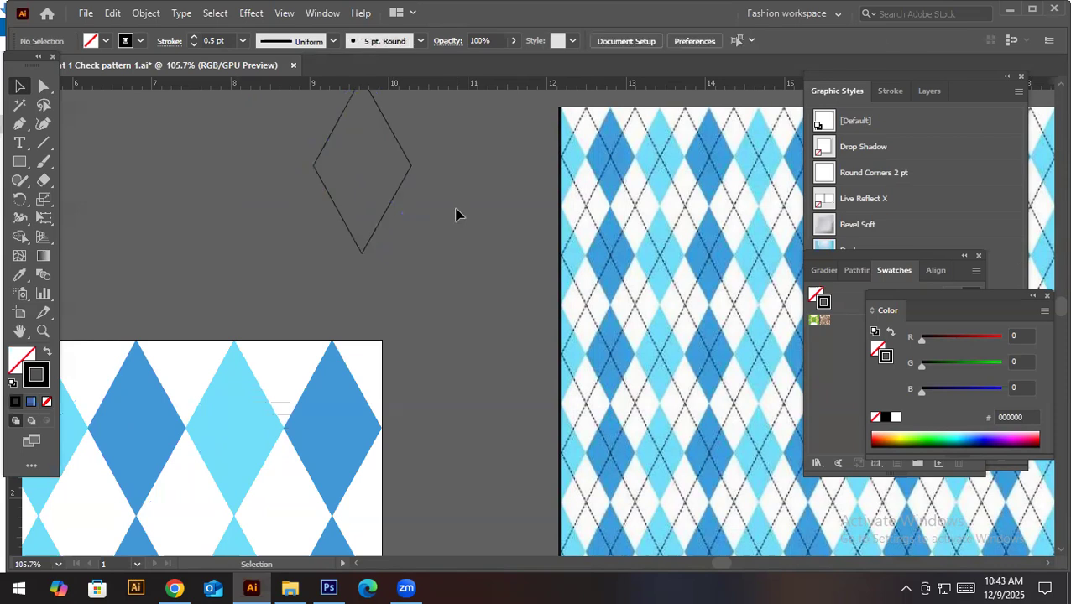
Examine the arrowhead and width profile choices in the diamond outline's stroke settings
click(411, 167)
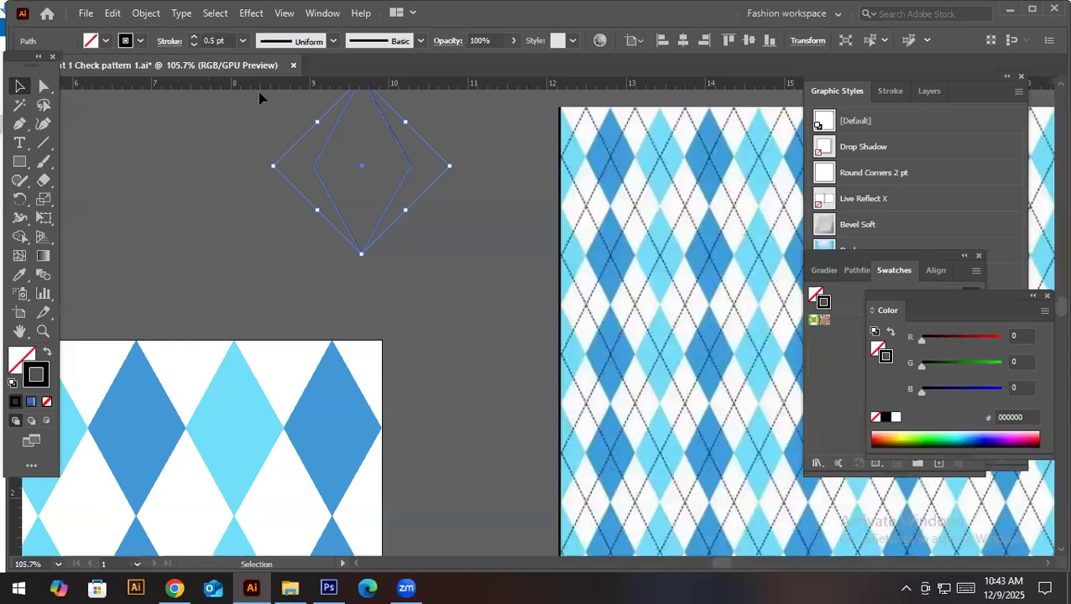
click(166, 42)
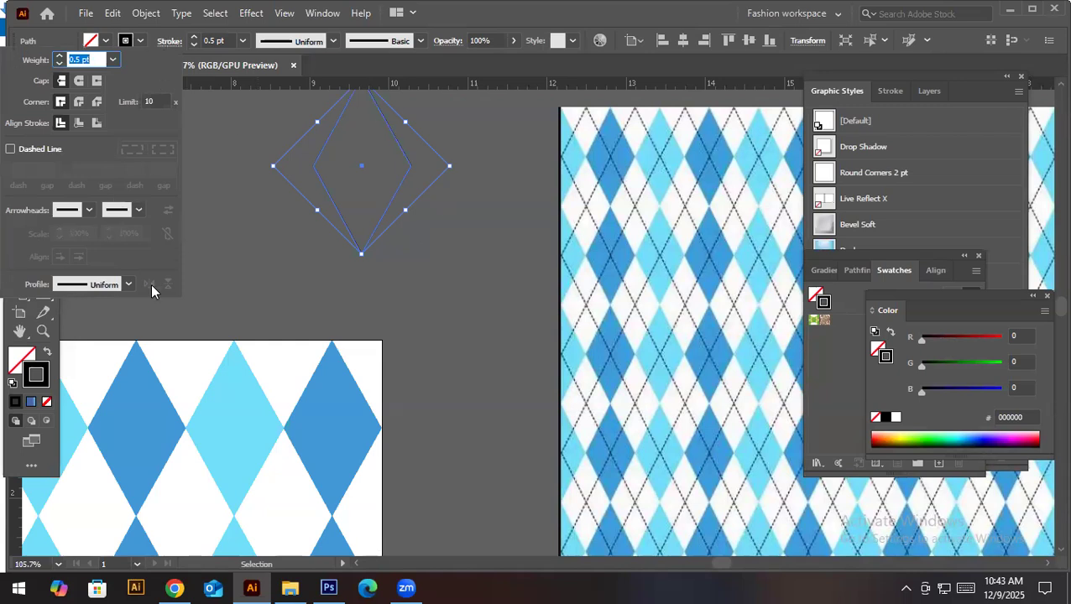
click(89, 211)
click(92, 237)
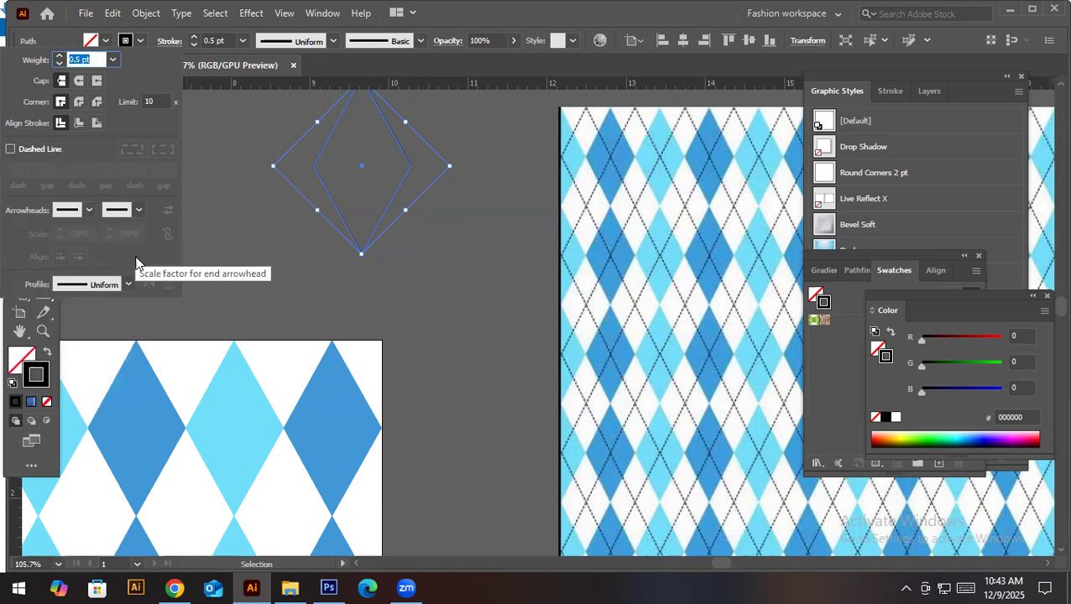
click(128, 286)
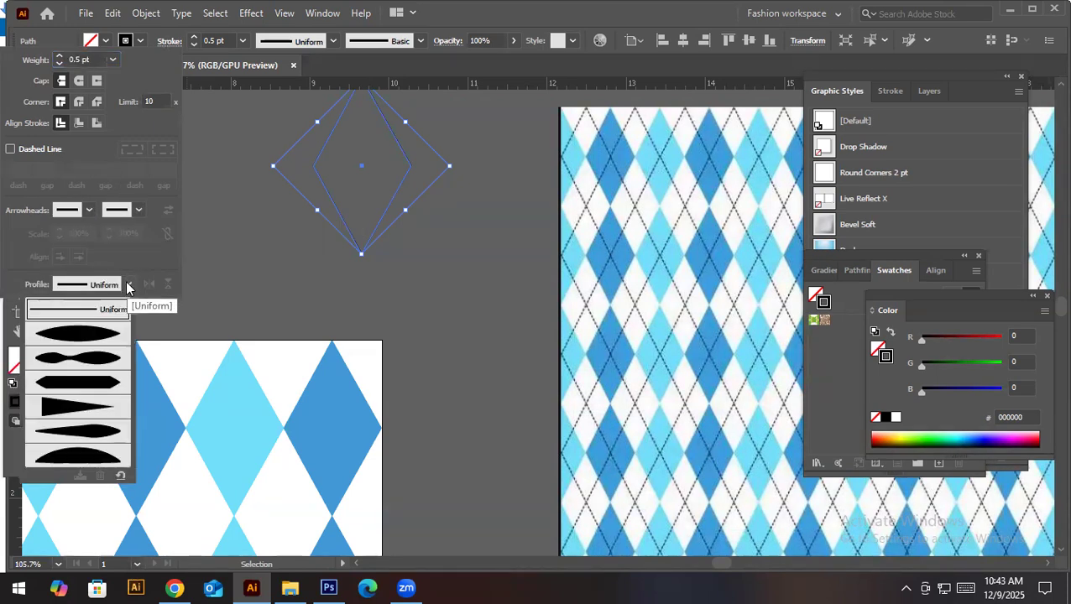
click(128, 286)
click(139, 210)
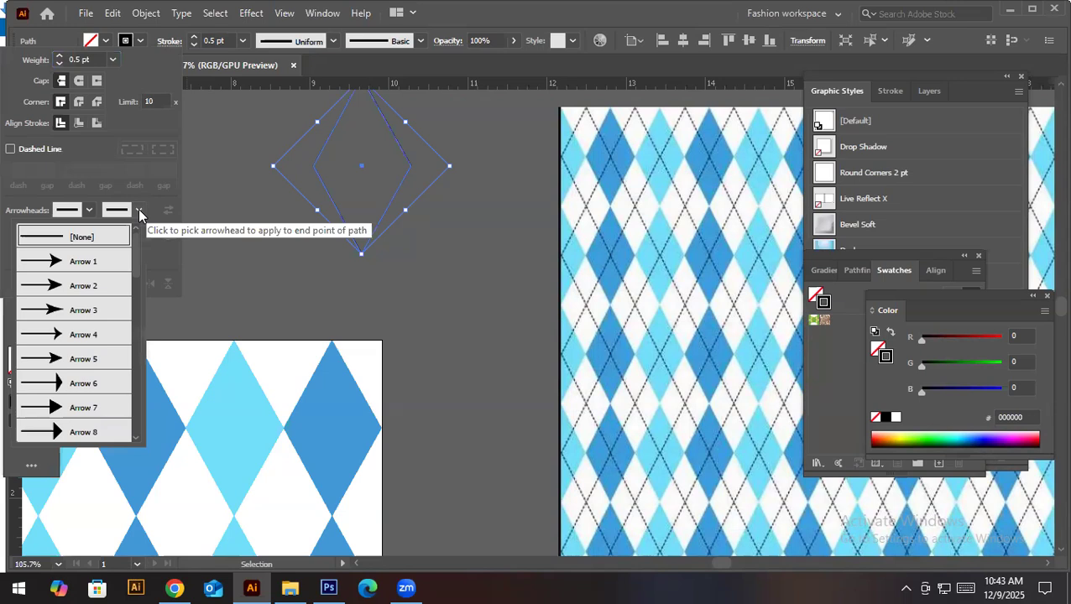
click(139, 212)
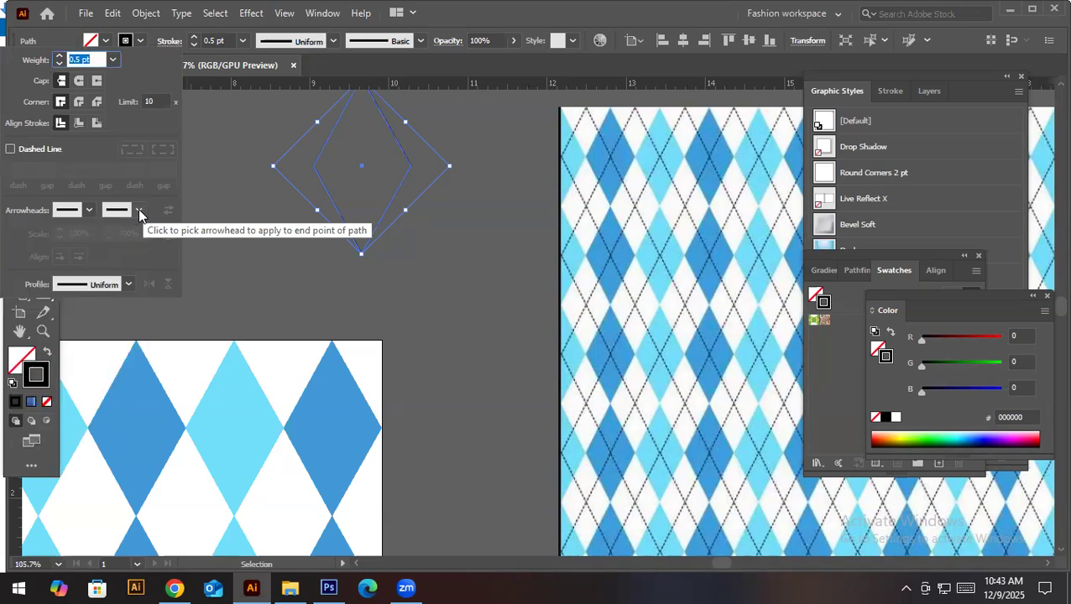
Turn on a dashed line for the diamond outline's stroke and set the dash length to 2 pt
click(10, 150)
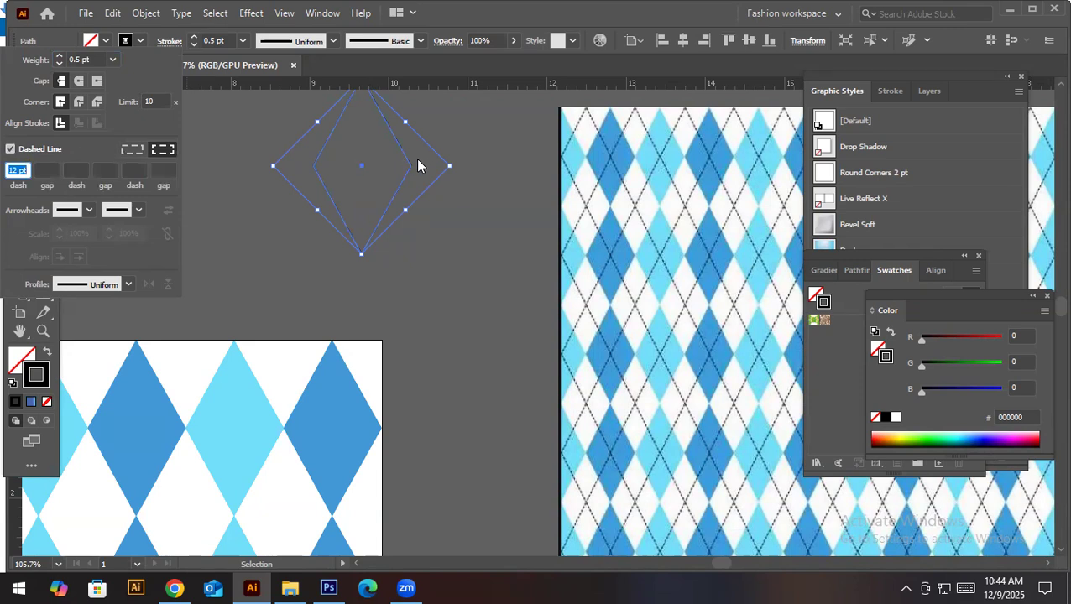
key(z)
drag(467, 174, 463, 228)
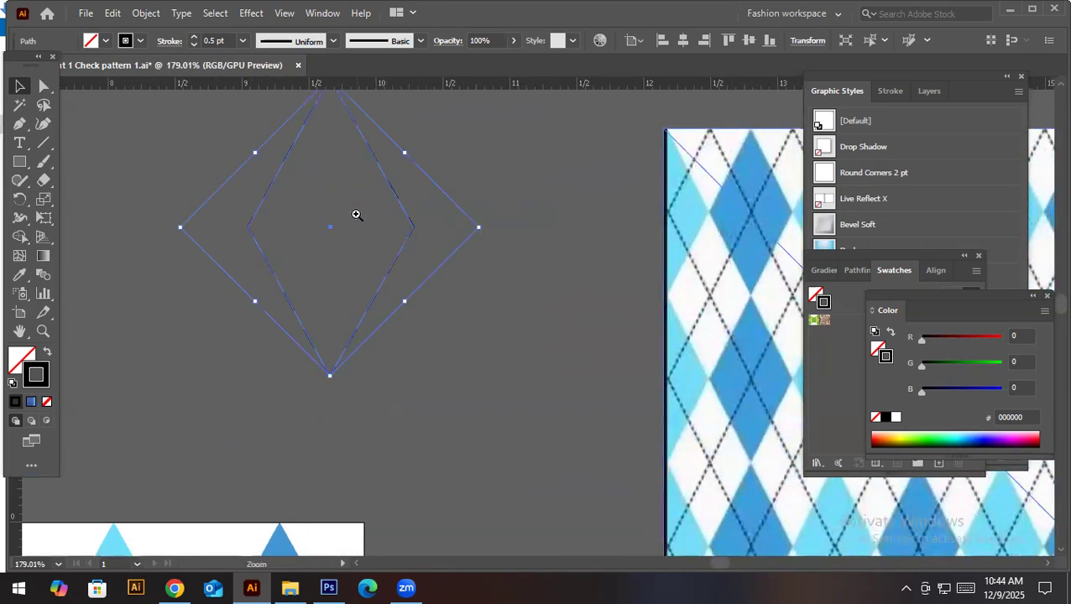
scroll(356, 215, up, 3)
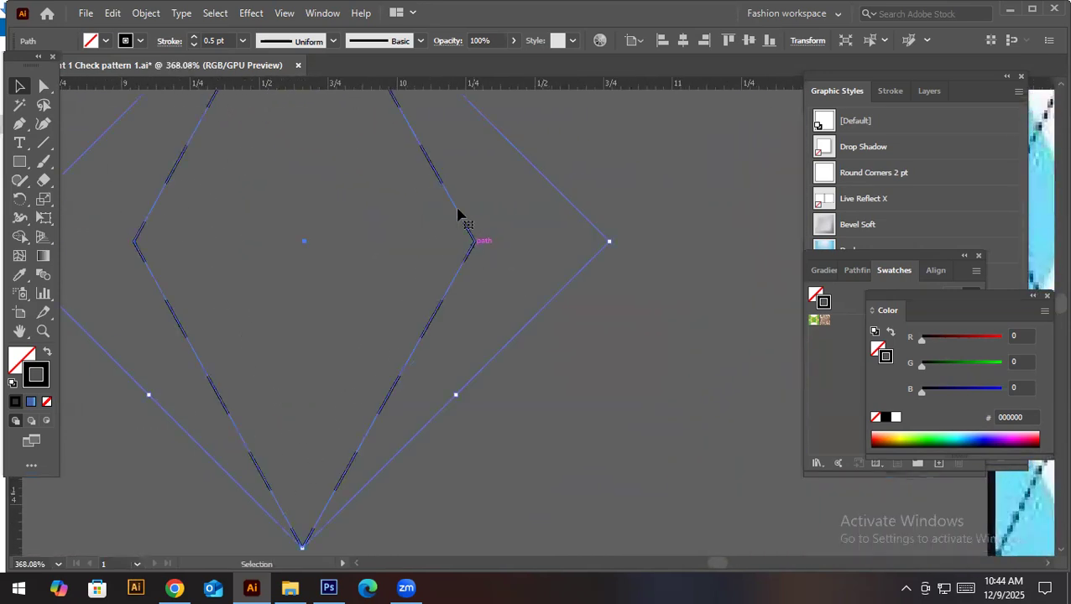
click(161, 44)
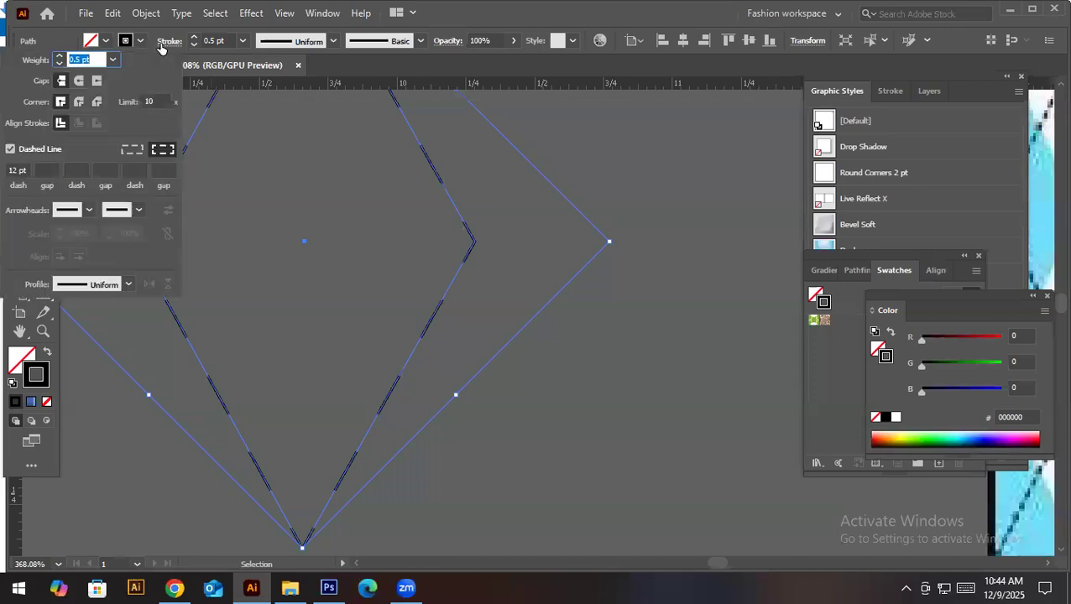
double_click(14, 171)
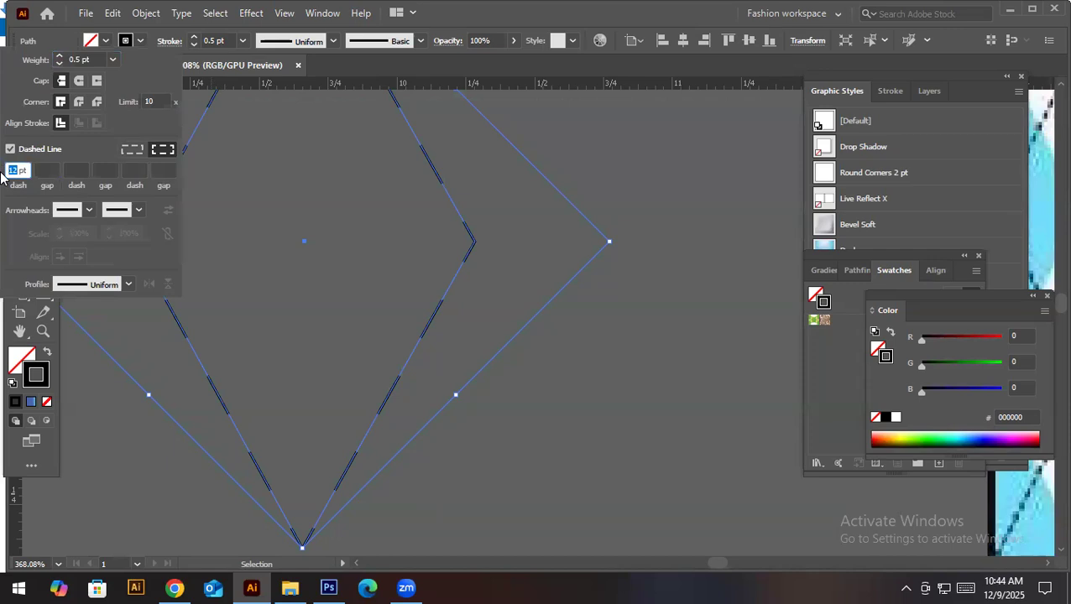
text(2)
key(Return)
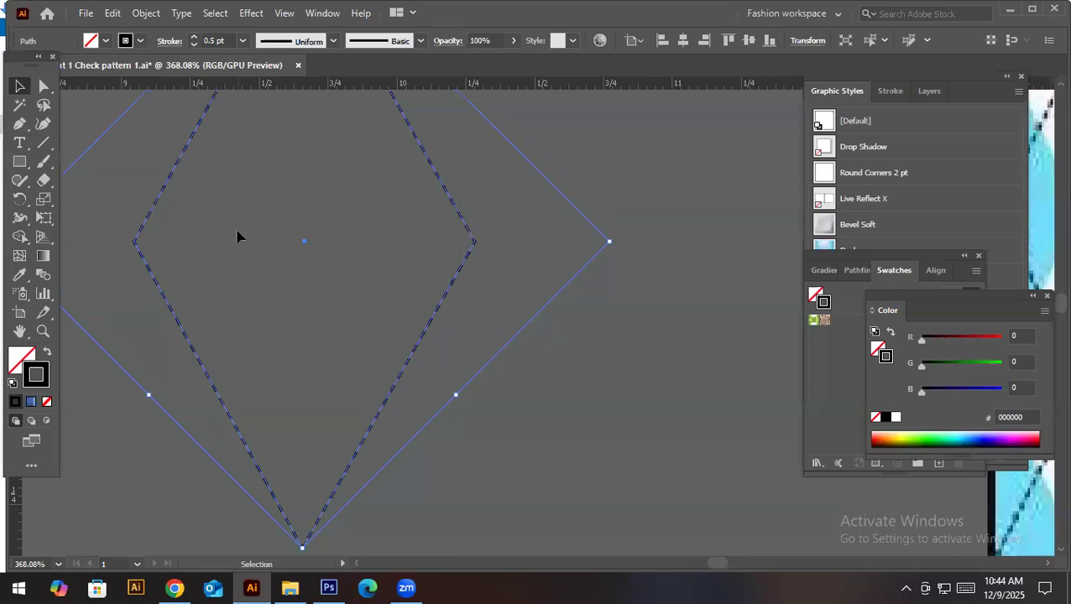
Deselect the dashed outline and copy a light-blue diamond from the pattern's top row to the empty canvas beside the outline
click(581, 248)
scroll(659, 244, down, 6)
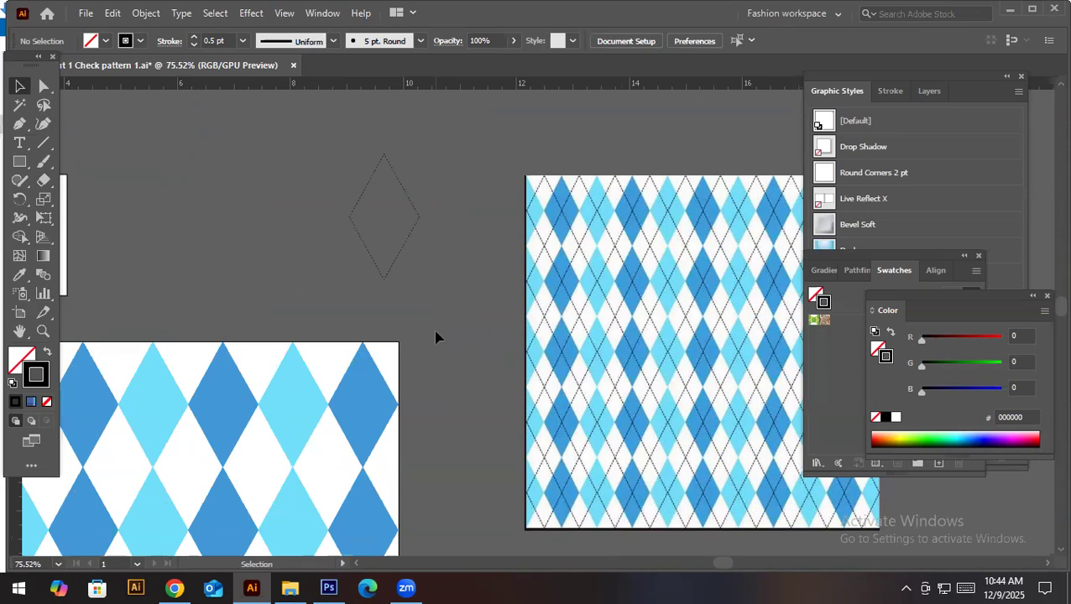
click(319, 437)
drag(303, 437, 274, 250)
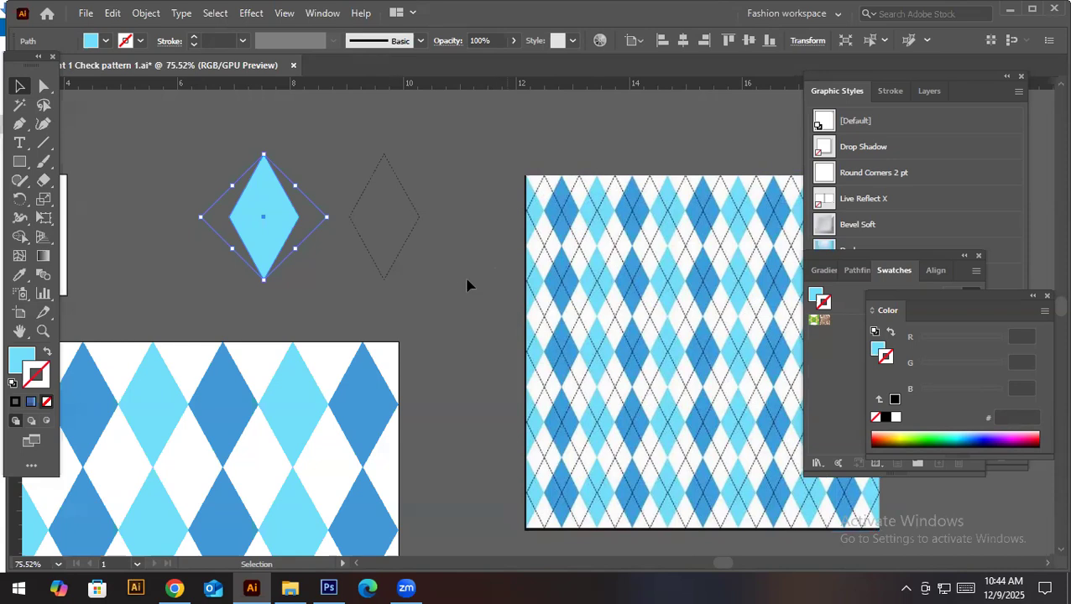
Swap the copied diamond's fill and stroke, then set its stroke to black 000000 with a 0.5 pt weight
click(47, 352)
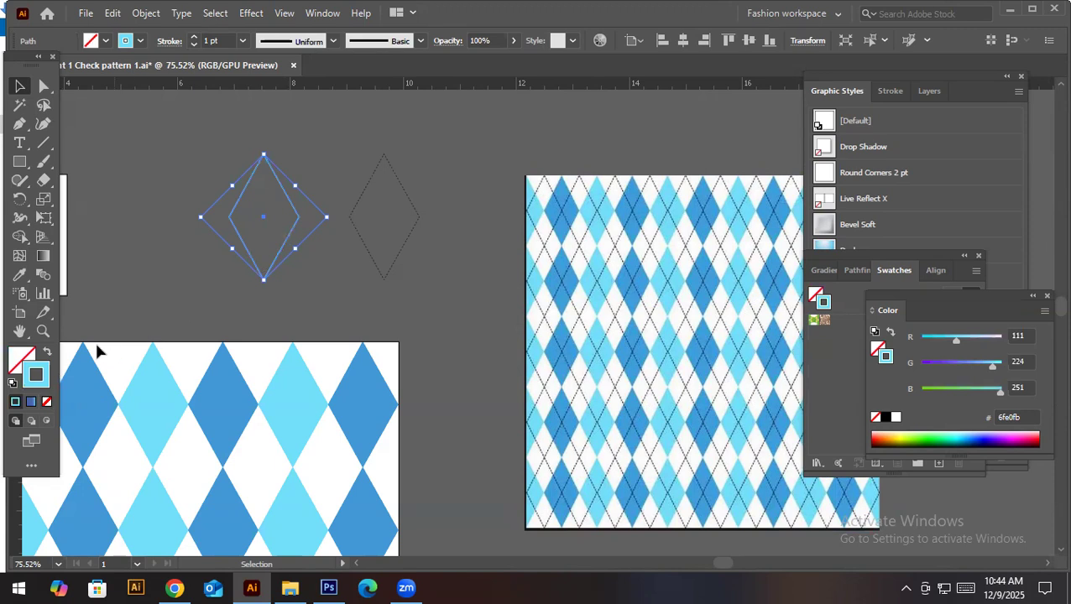
double_click(47, 382)
drag(485, 258, 469, 390)
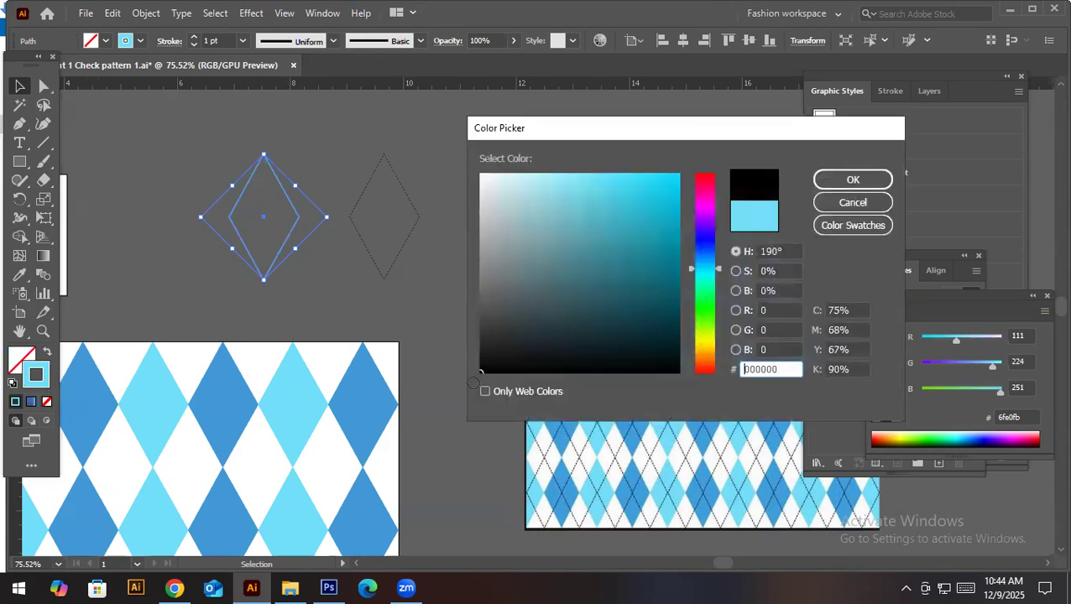
click(849, 181)
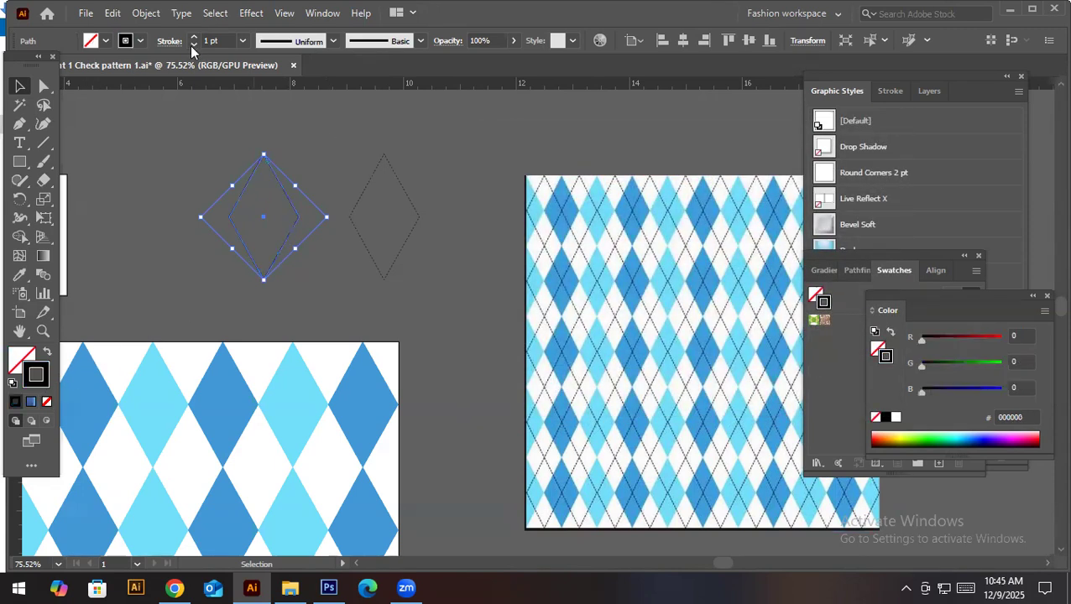
click(243, 41)
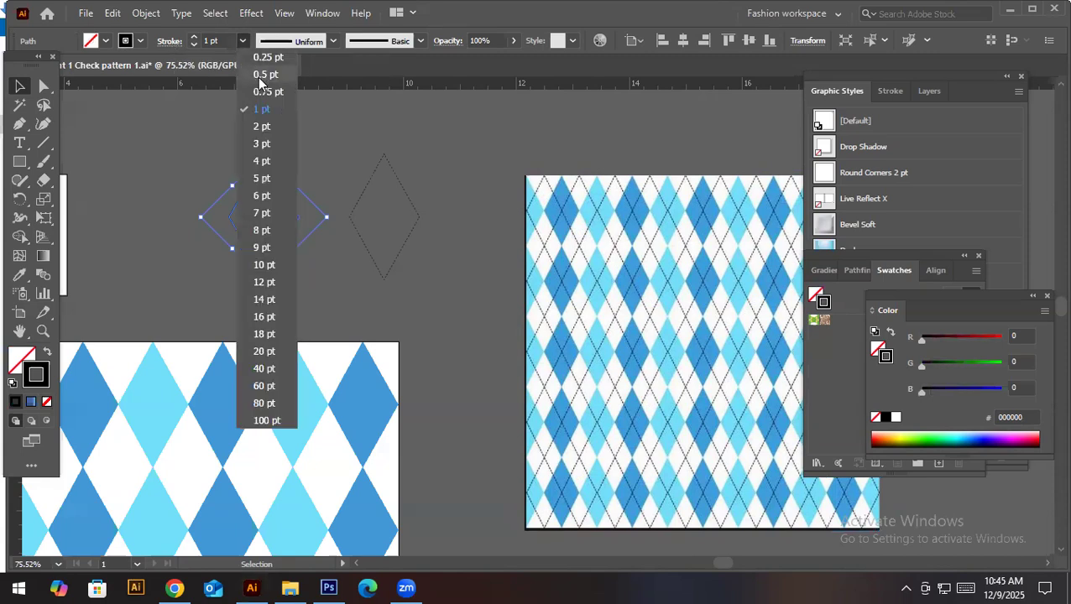
click(262, 75)
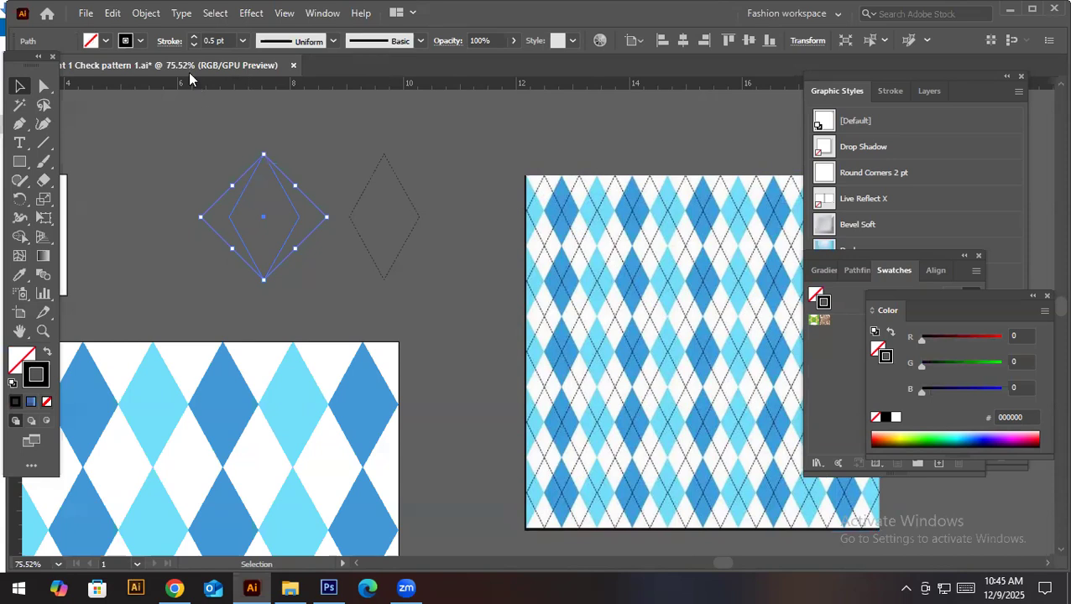
Turn on a dashed line with a 2 pt dash for the copied outline and deselect it
click(171, 42)
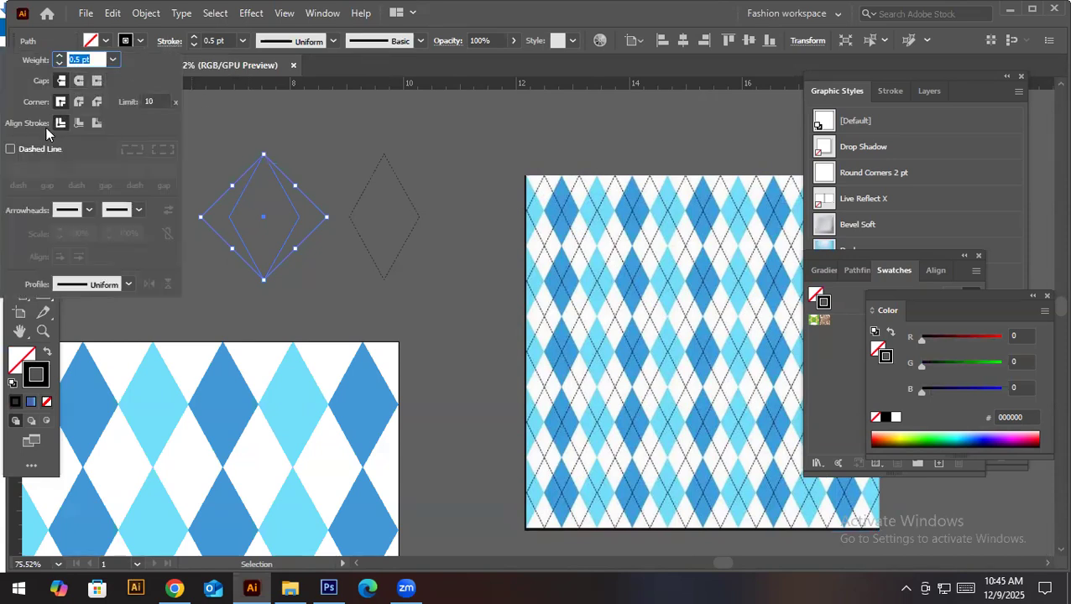
click(30, 152)
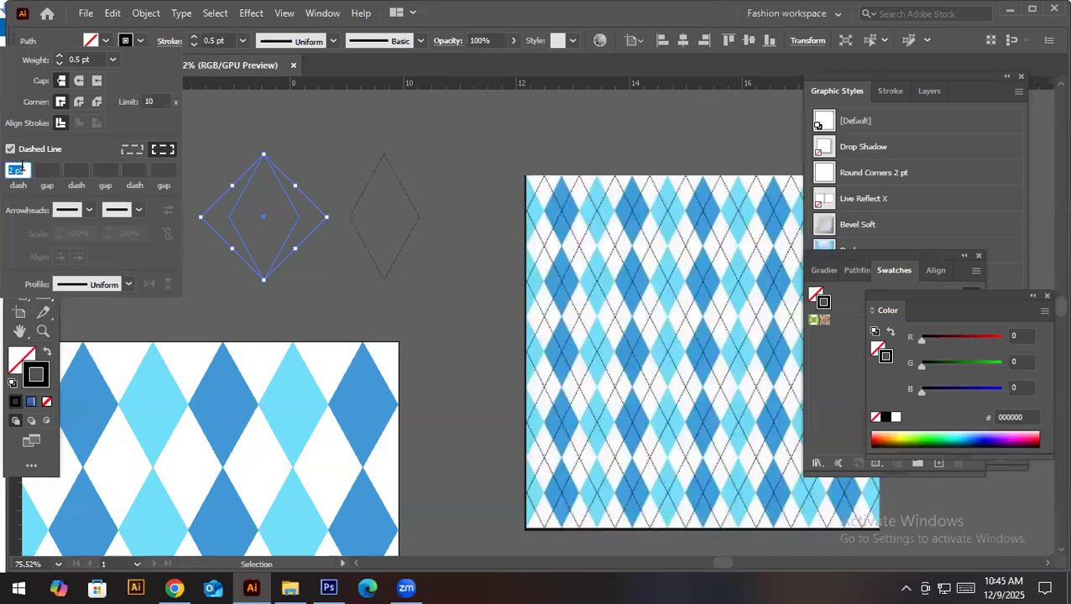
click(12, 165)
click(307, 166)
click(315, 168)
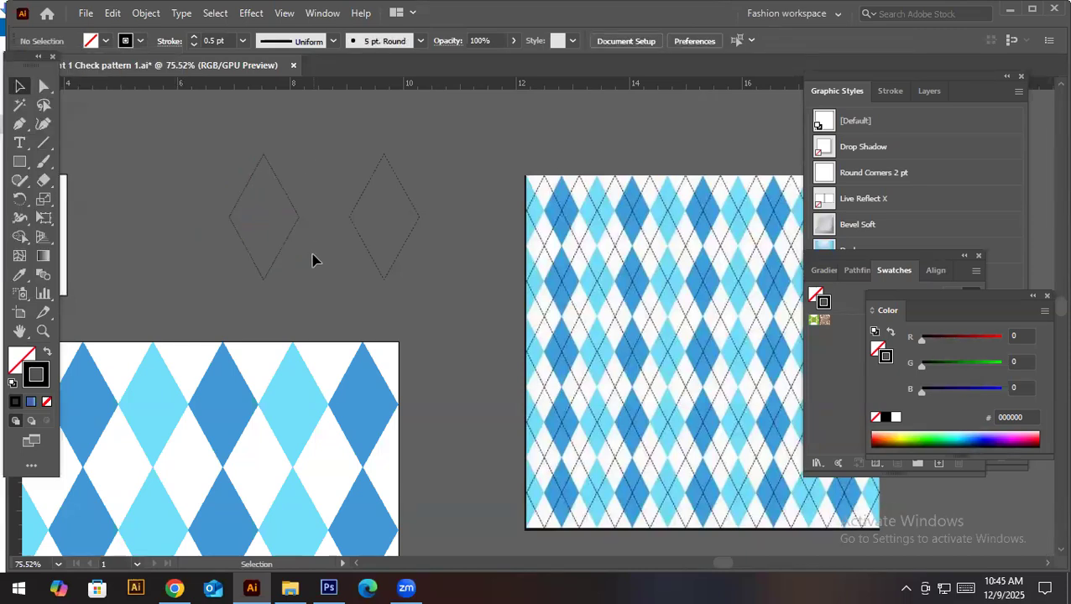
Remove the second diamond outline, keeping only the original dashed diamond outline
click(417, 230)
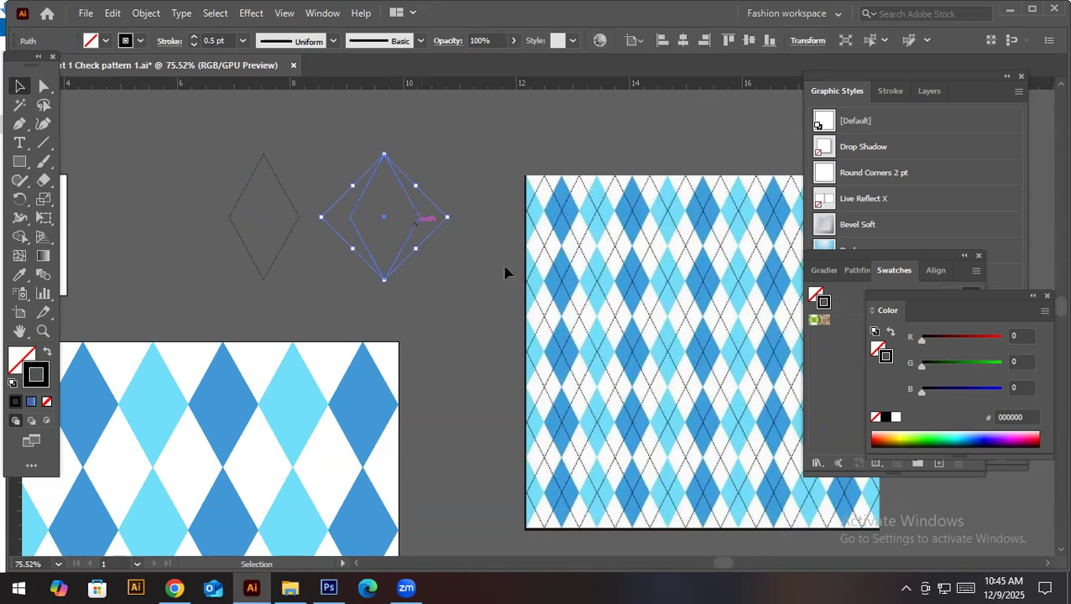
key(ctrl+z)
key(ctrl+z)
click(283, 263)
Move the dashed diamond outline onto the pattern's top row, centred where the first light-blue and dark-blue diamonds meet
scroll(287, 271, down, 4)
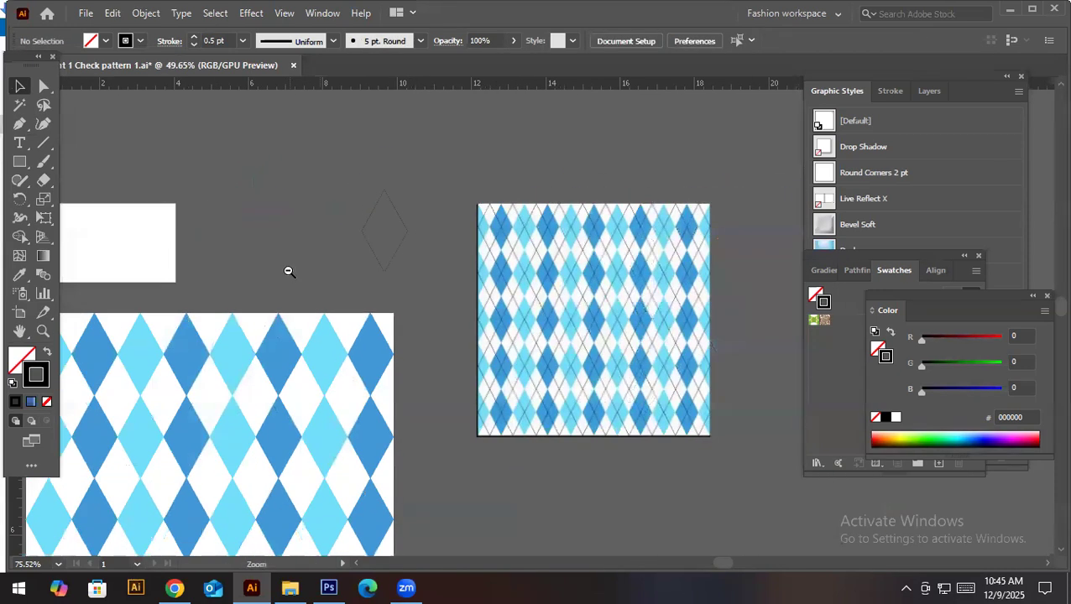
scroll(414, 255, down, 2)
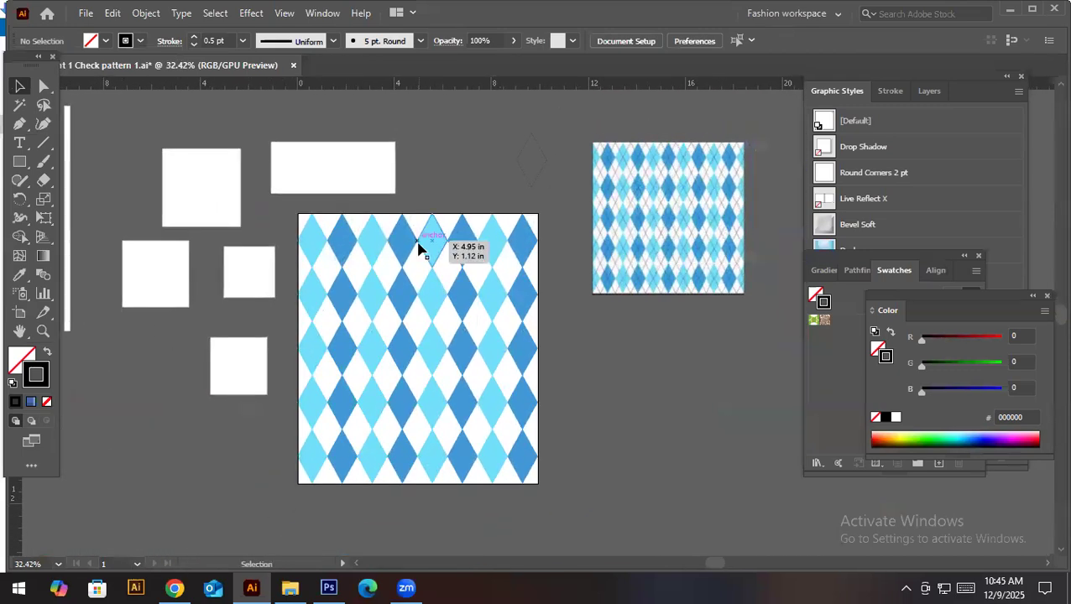
drag(542, 175, 336, 256)
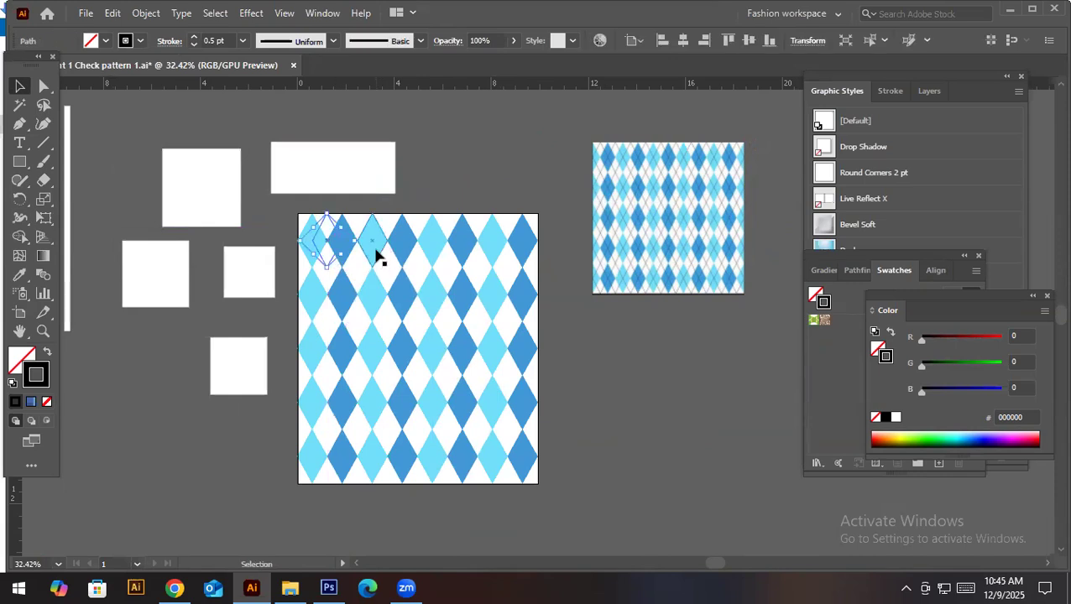
scroll(377, 273, up, 5)
scroll(395, 311, down, 5)
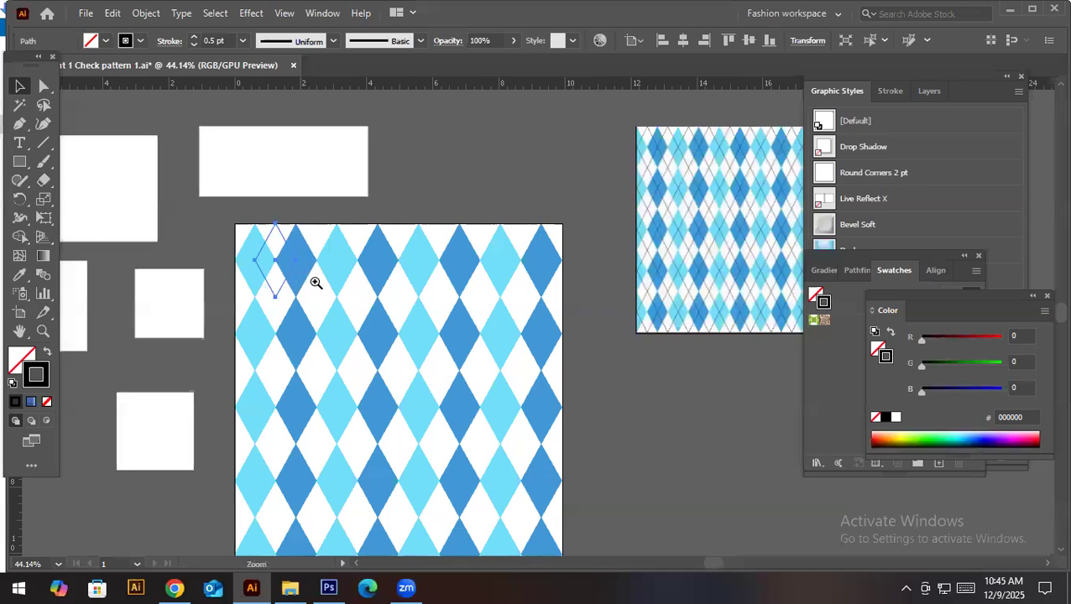
scroll(315, 282, up, 5)
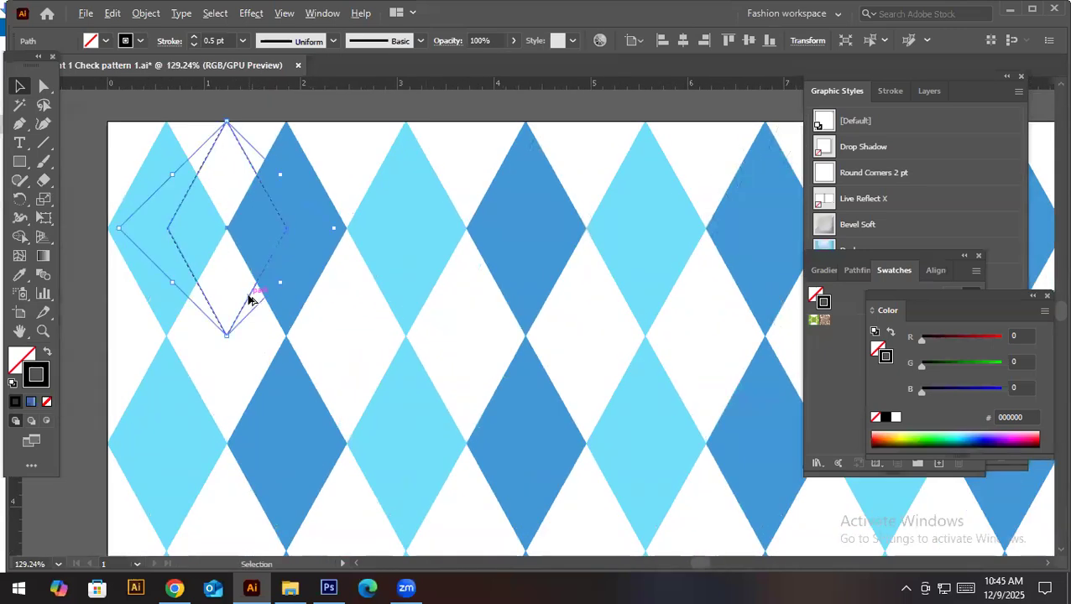
Copy the dashed outline one diamond width to the right and repeat the copy across the top row, making eight outlines
drag(252, 299, 371, 309)
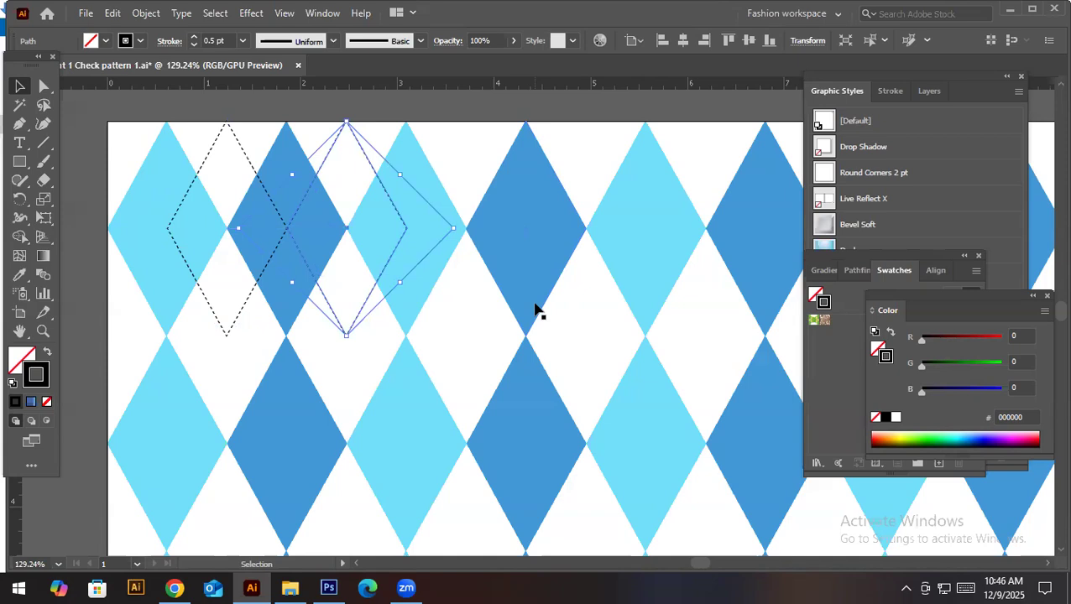
key(a)
key(ctrl+d)
key(ctrl+d)
key(ctrl+d)
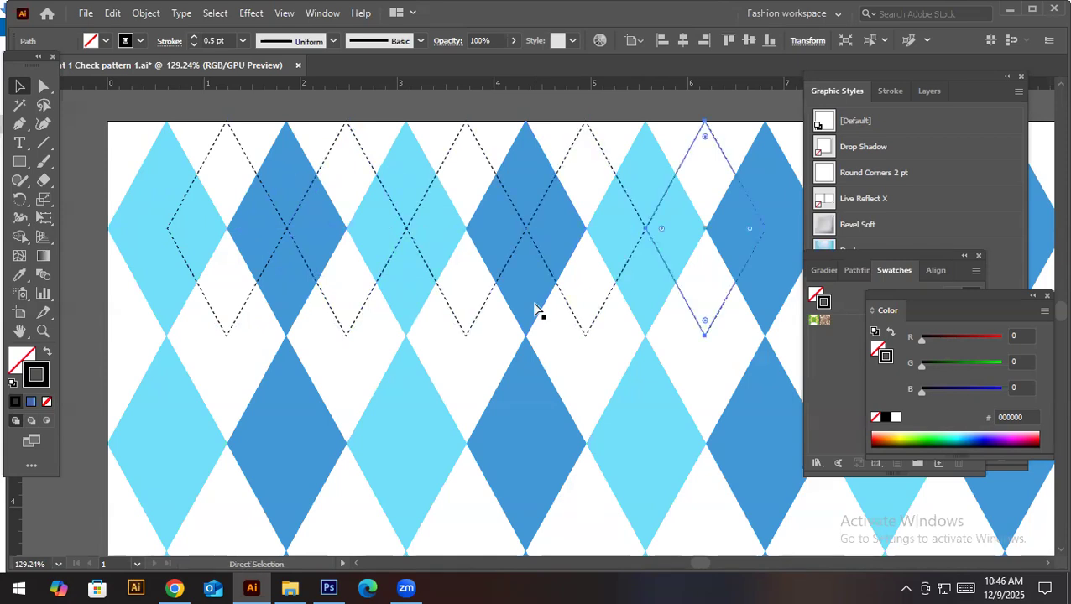
key(v)
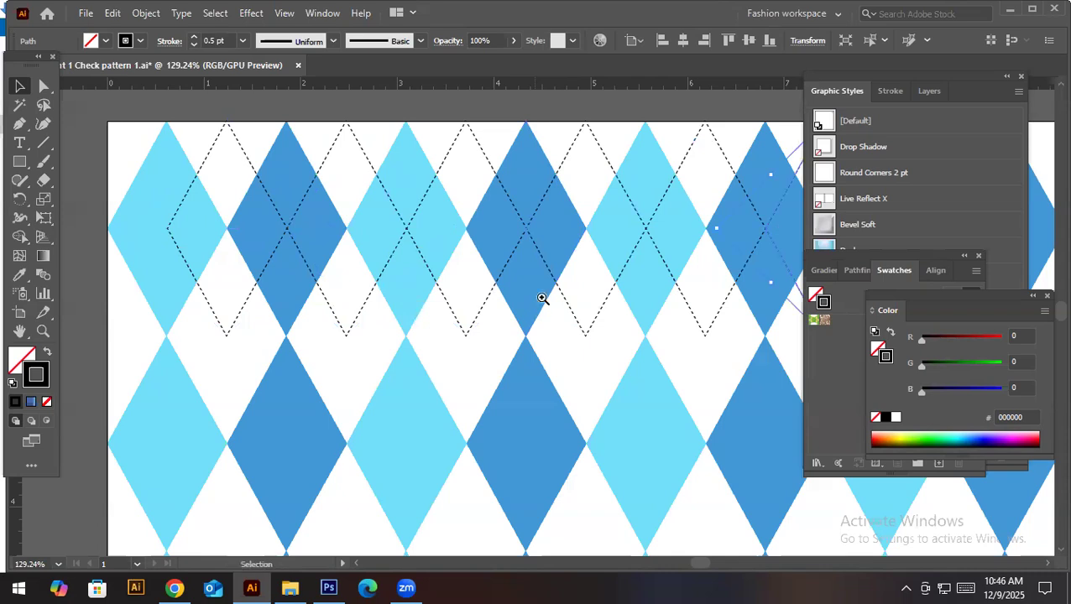
ctrl+alt+click(554, 277)
ctrl+alt+click(441, 294)
ctrl+alt+click(420, 302)
key(a)
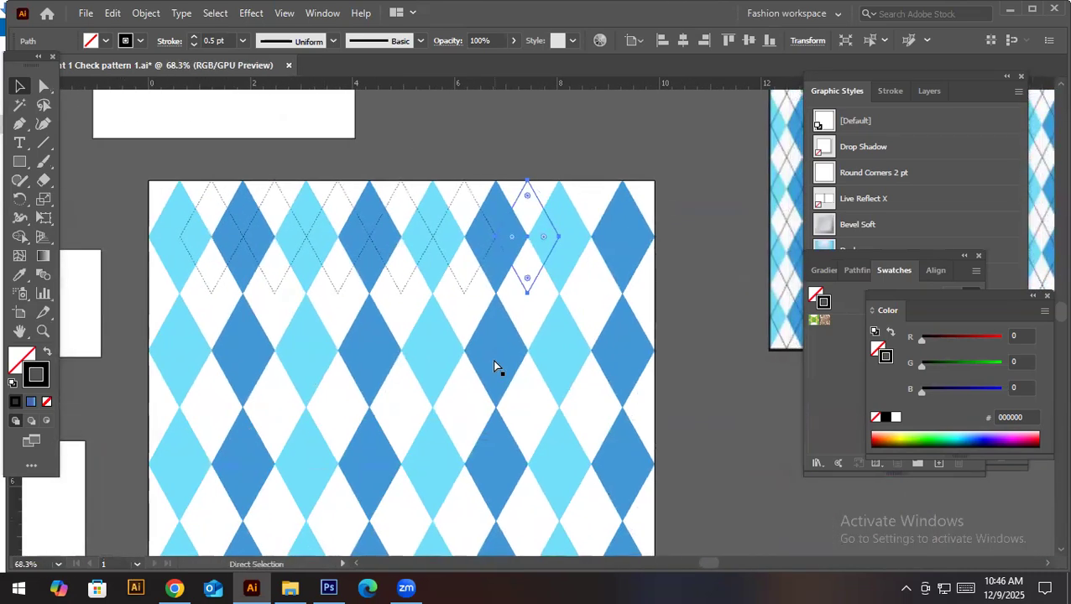
key(v)
key(ctrl+d)
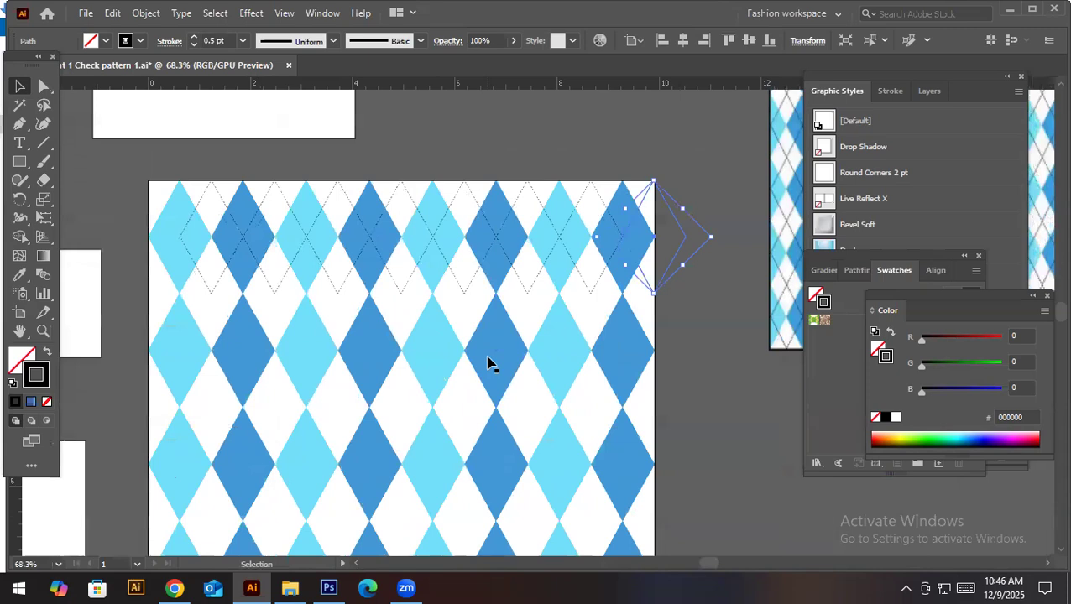
click(689, 360)
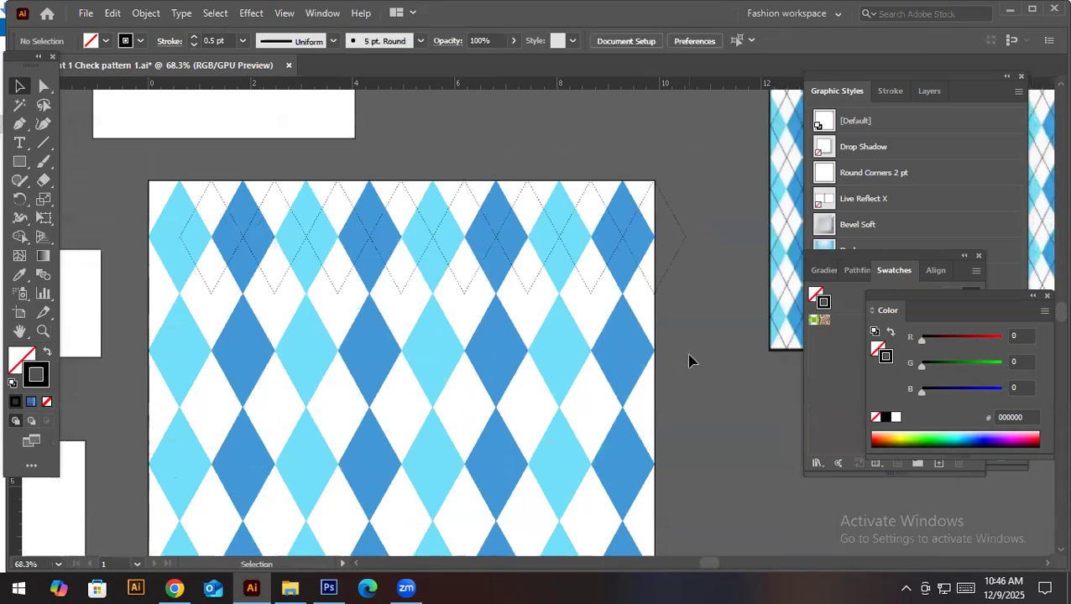
Select all eight dashed diamond outlines in the top row together
ctrl+alt+click(340, 210)
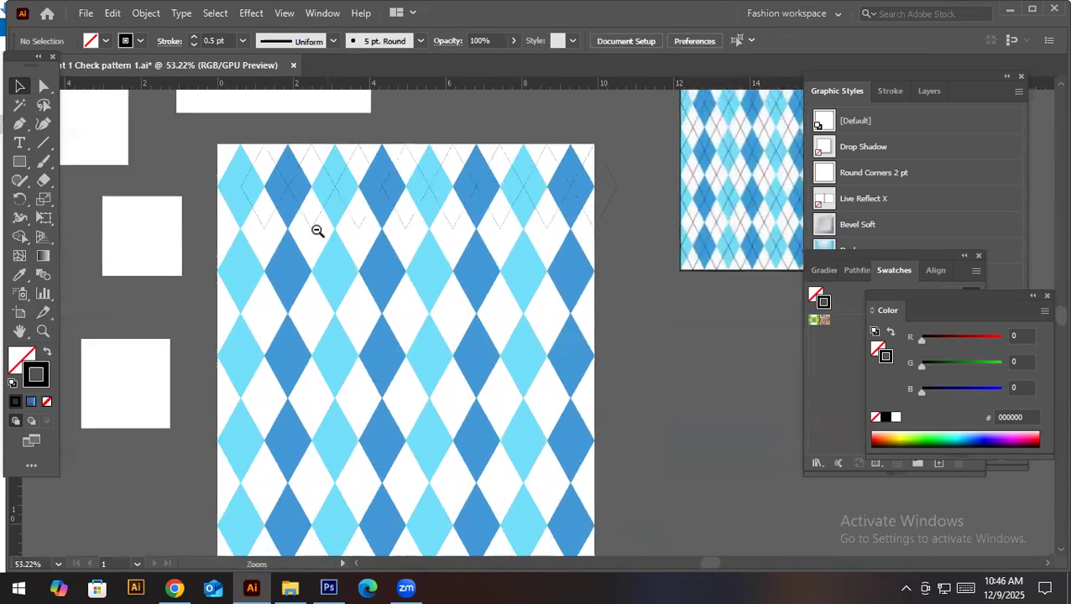
ctrl+alt+click(317, 231)
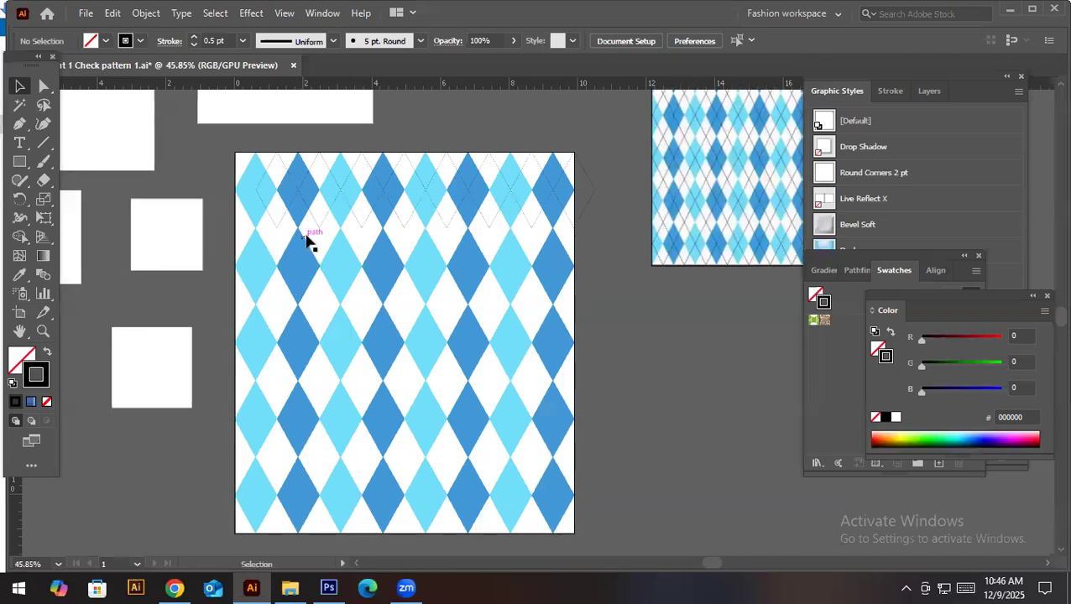
click(295, 202)
shift+click(334, 171)
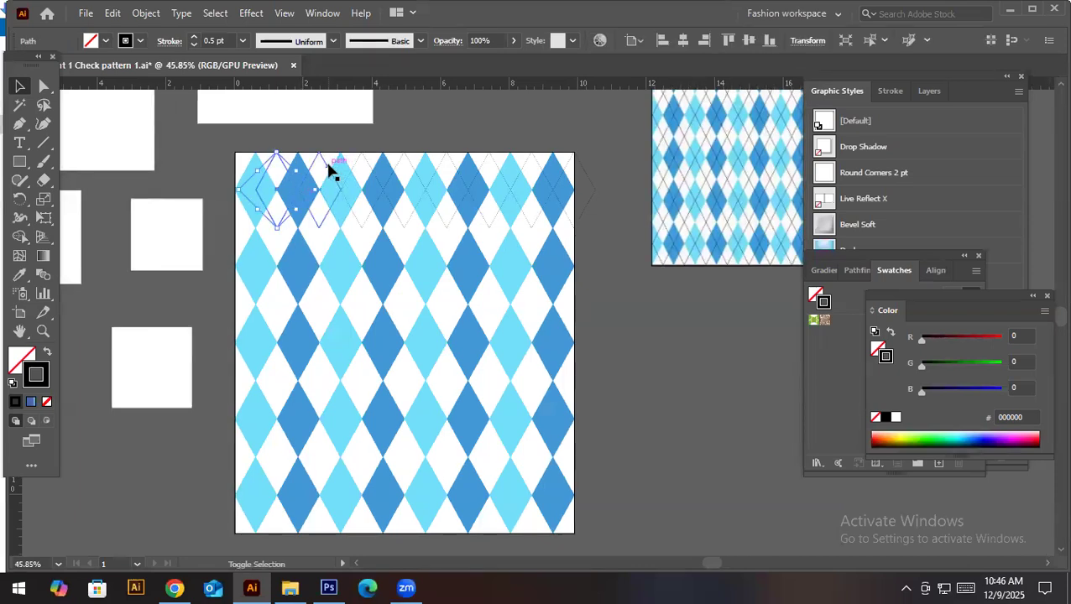
click(335, 149)
click(282, 167)
shift+click(329, 171)
shift+click(375, 167)
shift+click(400, 167)
shift+click(447, 167)
shift+click(489, 166)
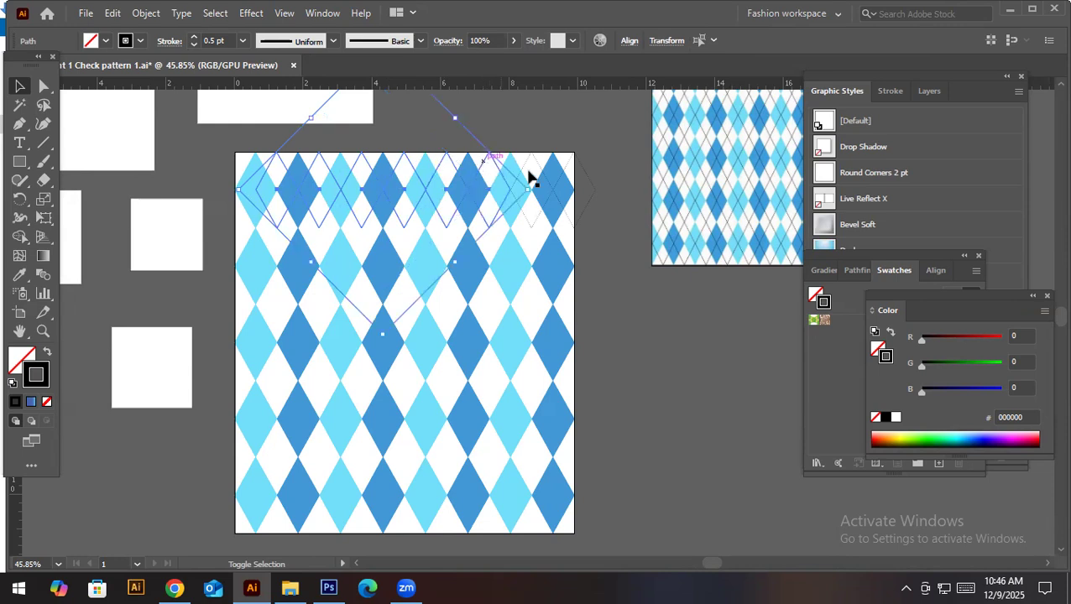
shift+click(536, 169)
shift+click(568, 166)
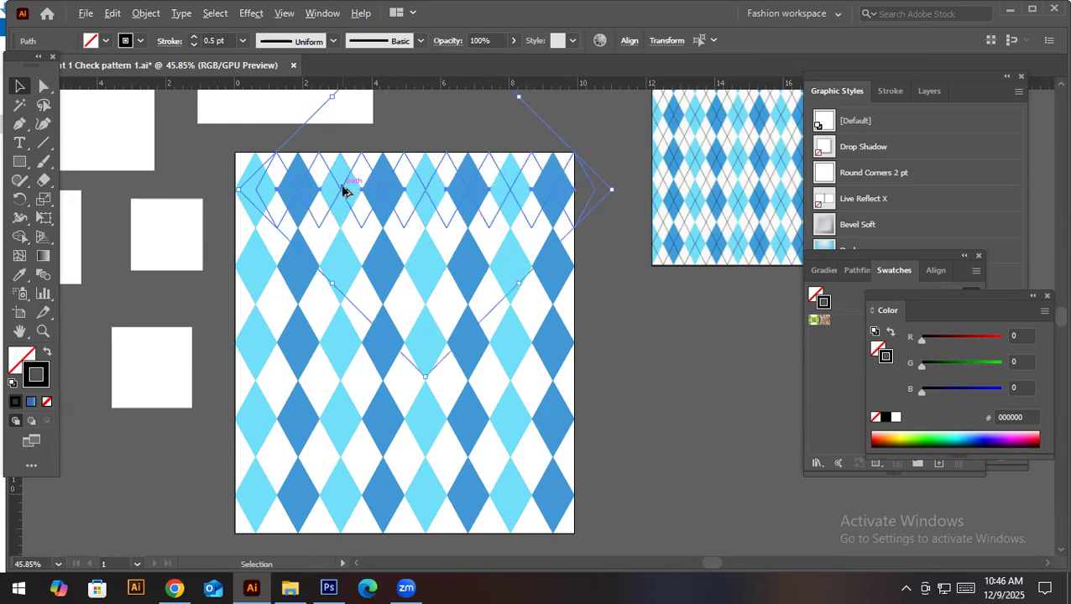
Copy the row of dashed outlines down one diamond height and repeat the copy until all five pattern rows are covered
drag(342, 193, 667, 318)
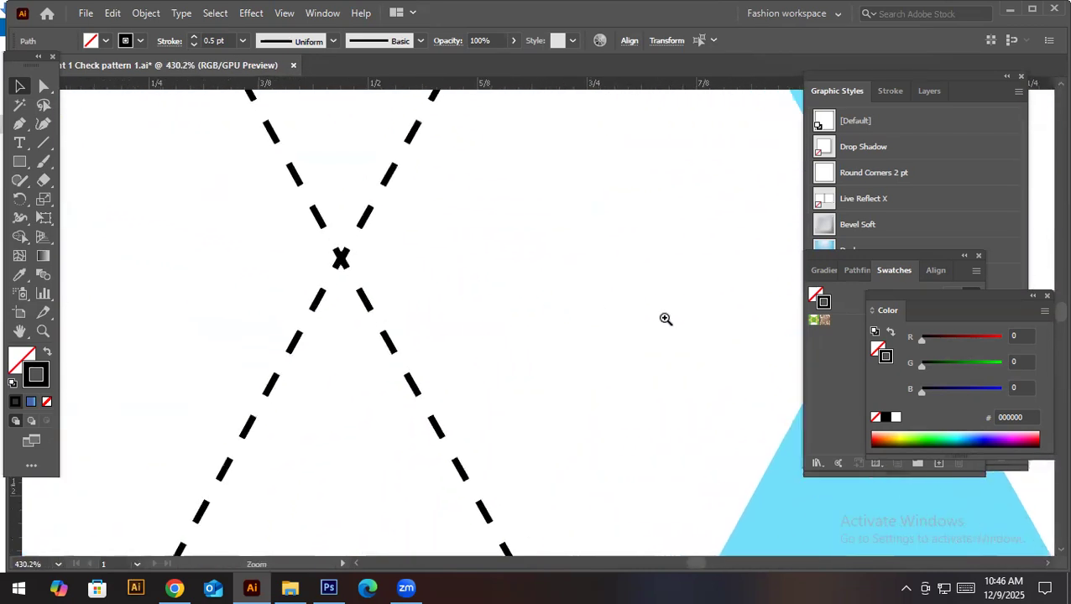
drag(507, 304, 481, 300)
drag(431, 138, 445, 455)
scroll(593, 377, down, 5)
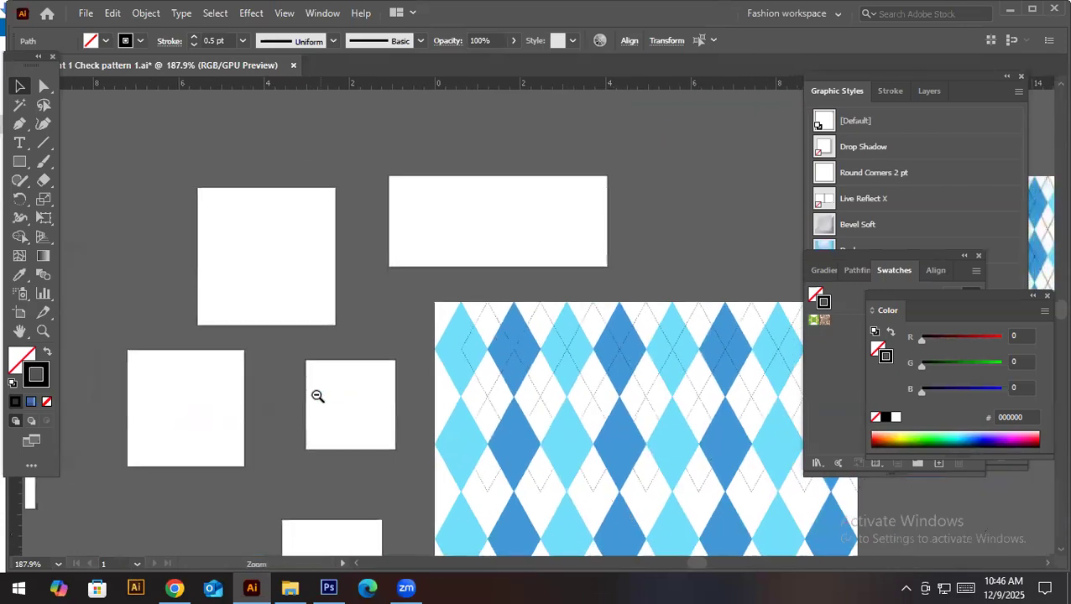
scroll(318, 399, up, 3)
key(ctrl+d)
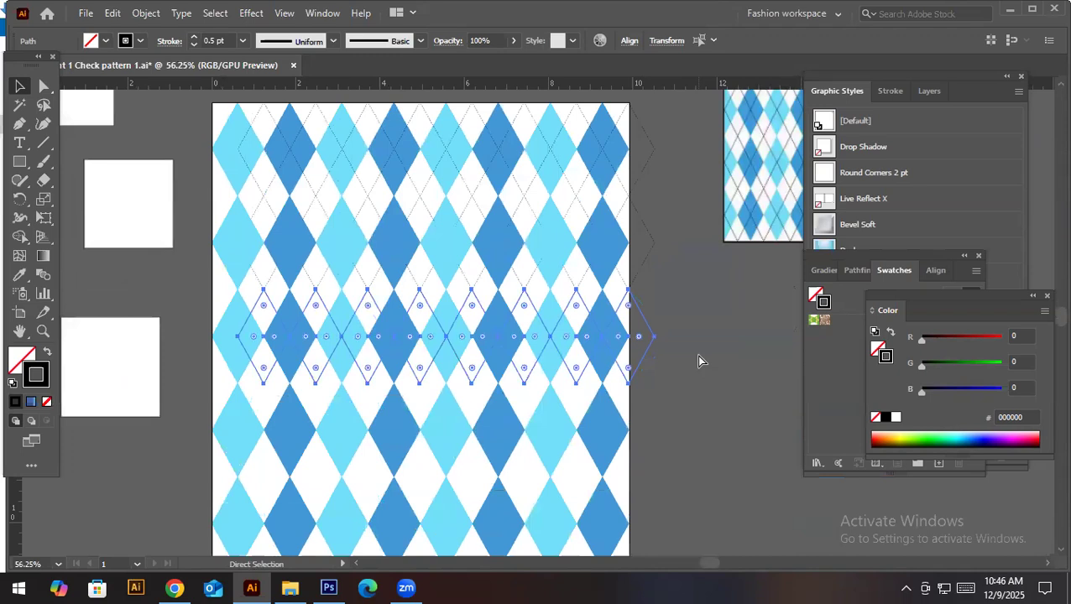
key(ctrl+d)
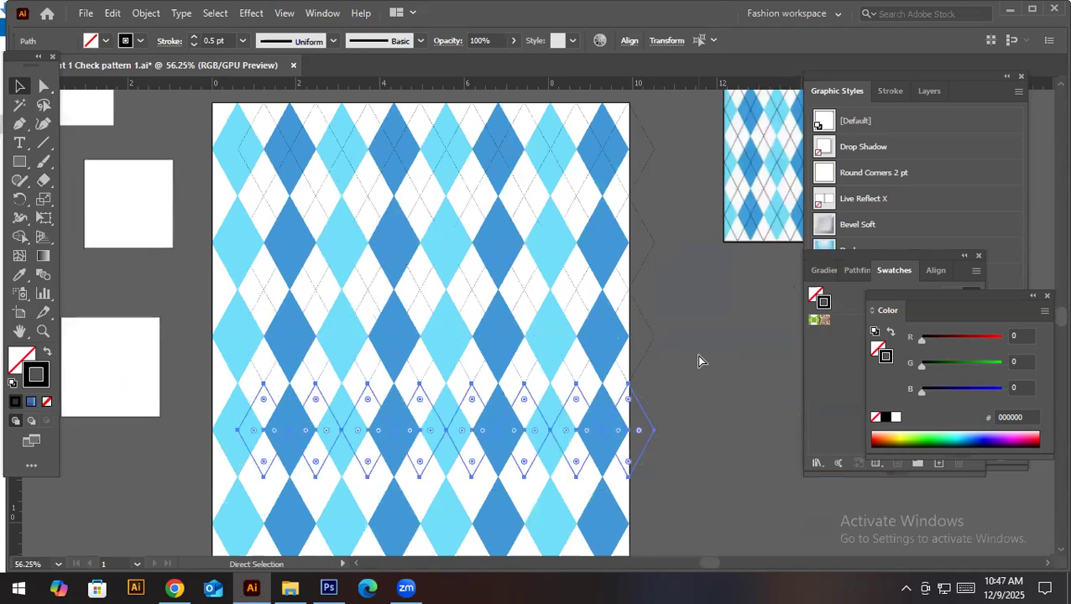
key(ctrl+d)
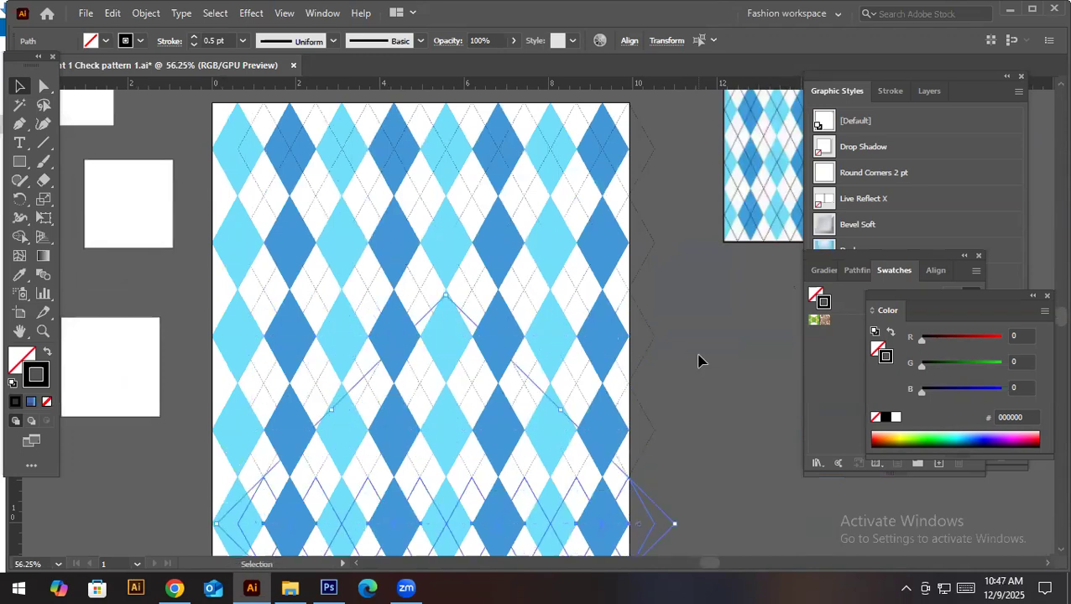
drag(595, 343, 569, 223)
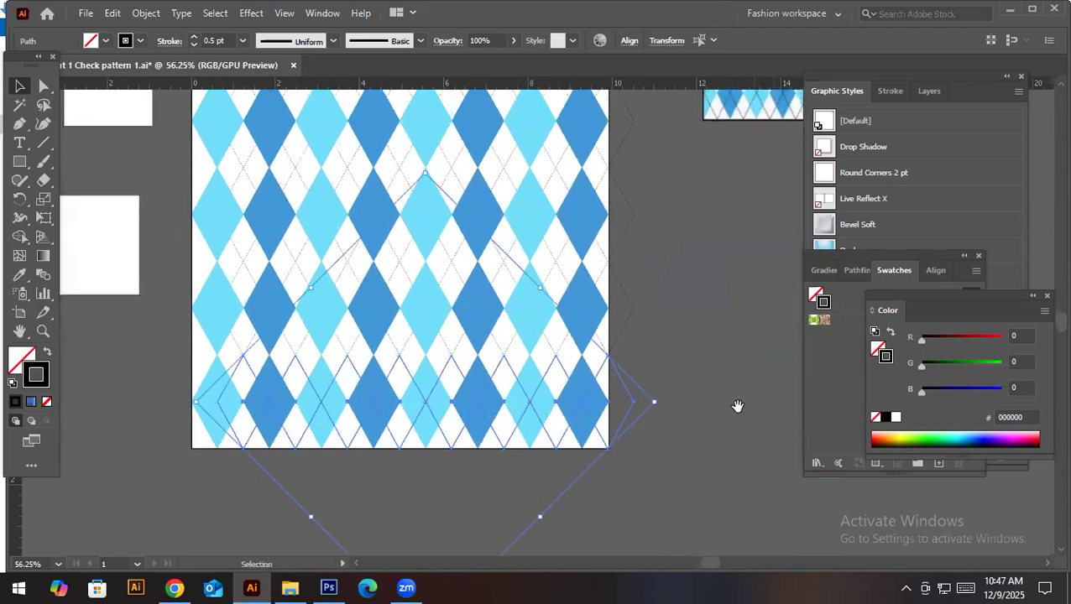
drag(739, 406, 736, 454)
drag(665, 353, 603, 370)
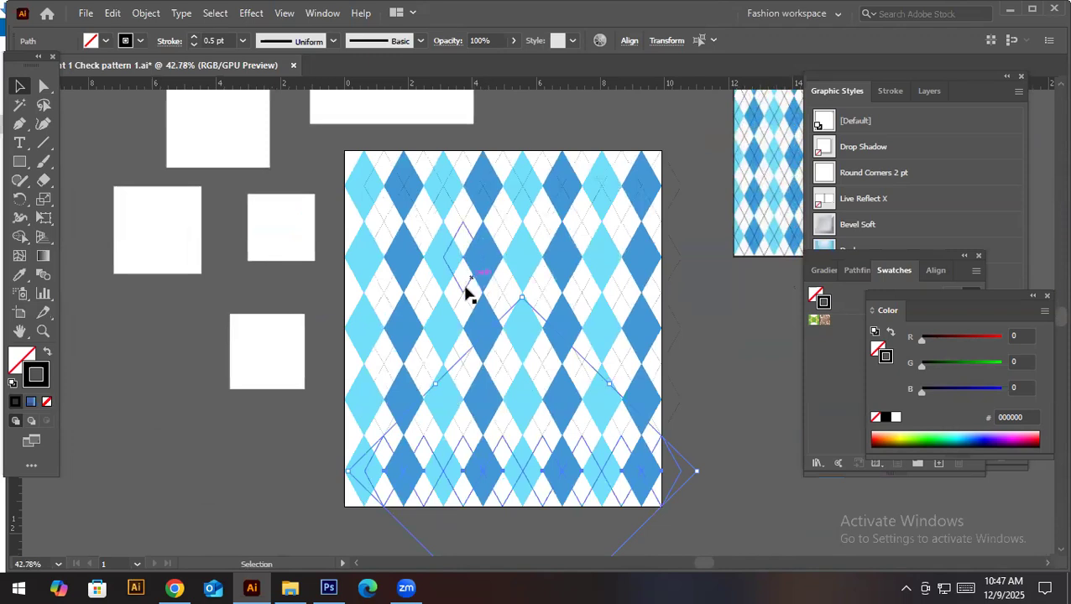
Undo the copied rows of dashed outlines, leaving only the top row
click(172, 242)
key(ctrl+z)
key(ctrl+z)
key(ctrl+z)
key(ctrl+z)
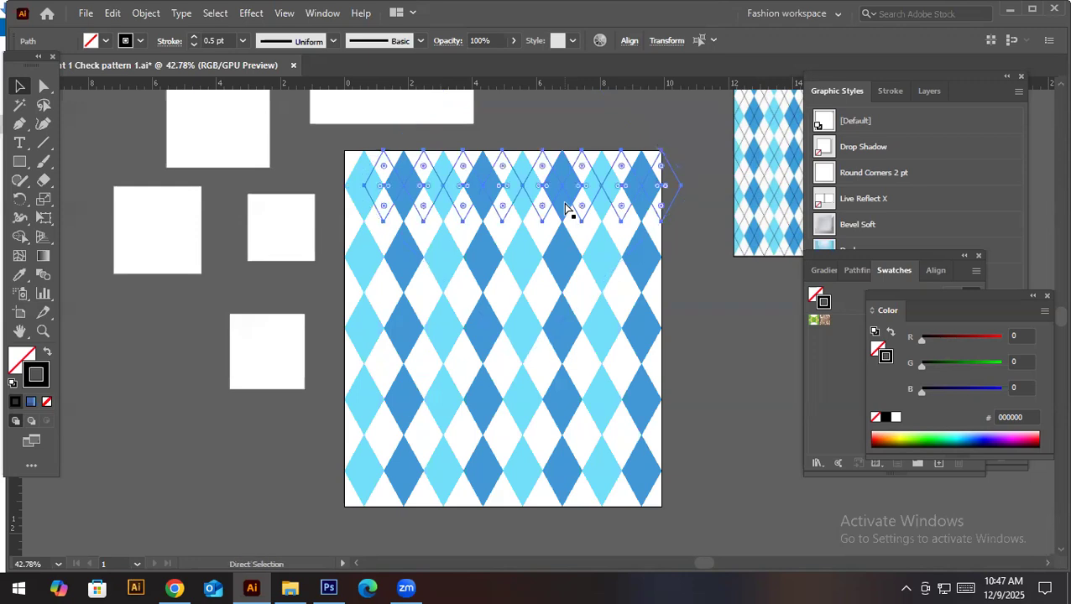
Group the eight dashed diamond outlines of the top row into one object
key(ctrl+g)
click(681, 266)
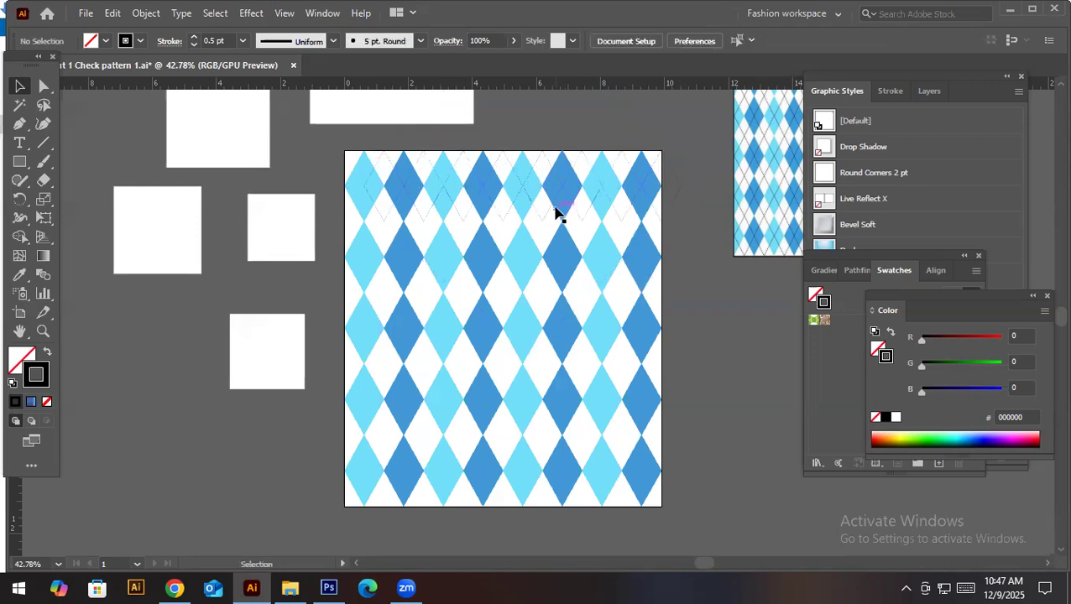
drag(551, 212, 322, 411)
key(ctrl+z)
Copy the grouped row of dashed outlines straight down one diamond height onto the second row of diamonds
key(ctrl+space)
drag(432, 170, 721, 220)
click(535, 130)
drag(530, 128, 561, 391)
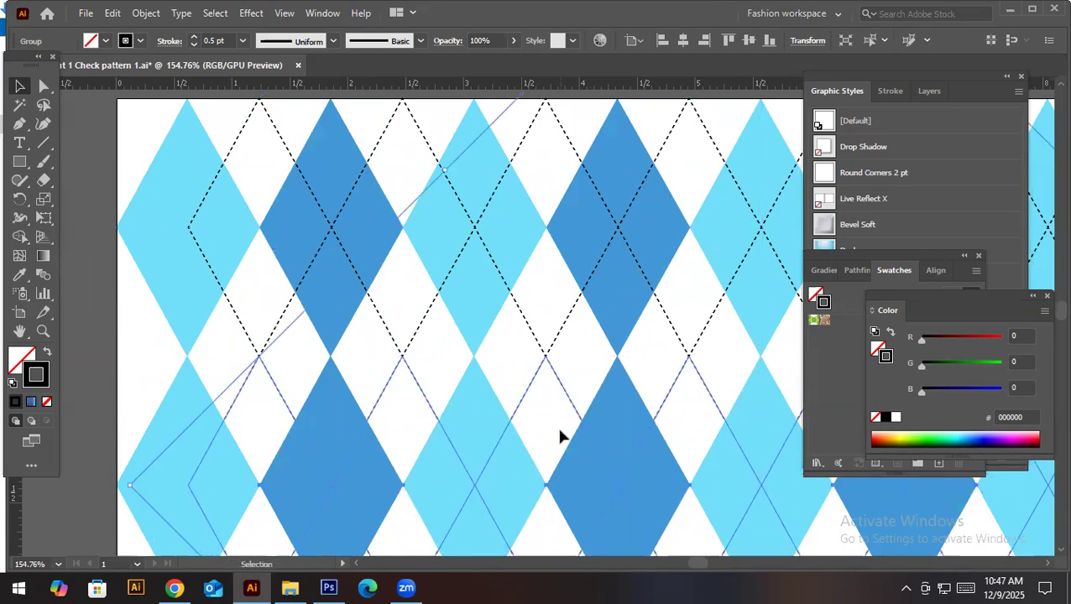
scroll(626, 407, down, 5)
scroll(470, 386, down, 3)
scroll(493, 334, right, 3)
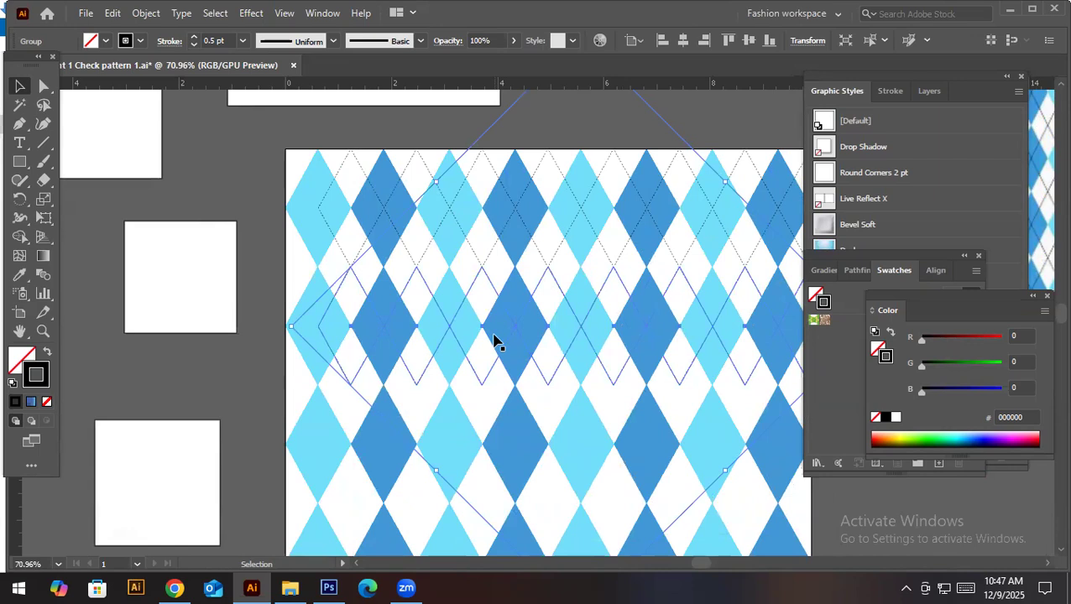
Bring the copied second row of dashed outlines to the front of the stacking order
key(a)
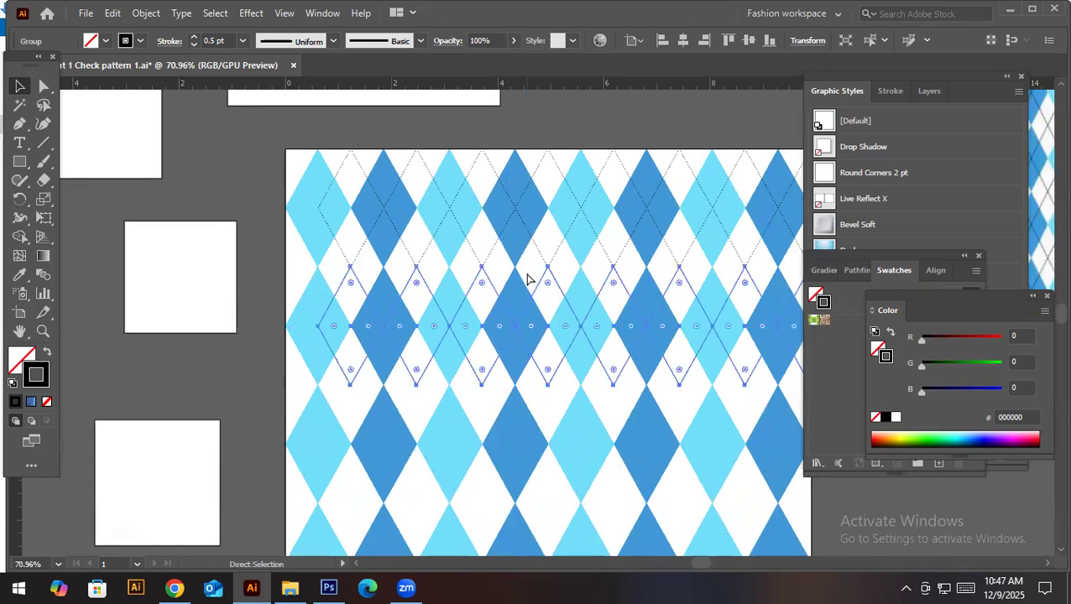
key(v)
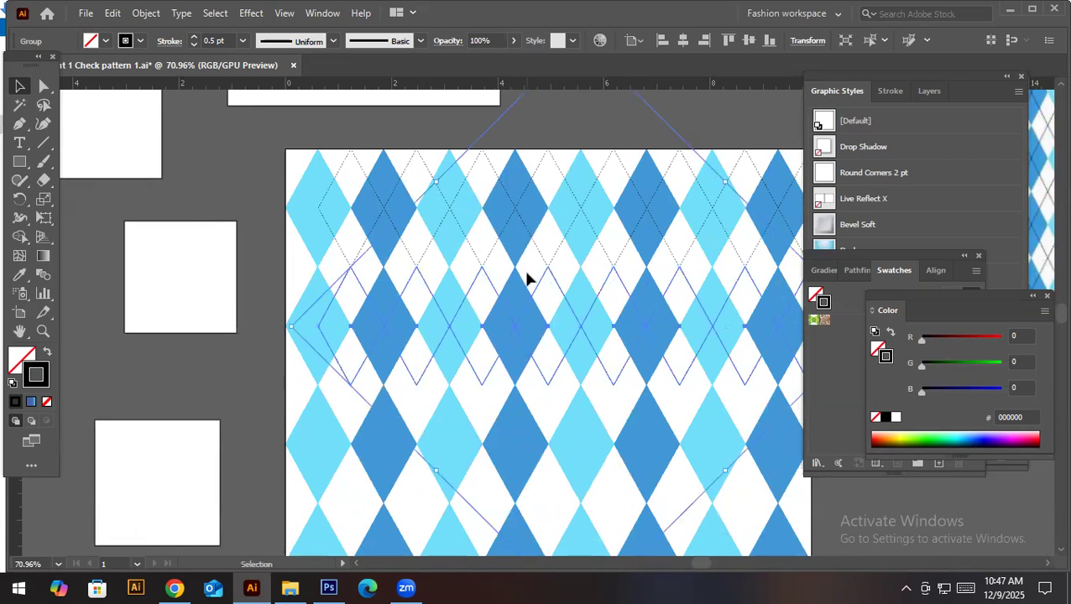
right_click(533, 316)
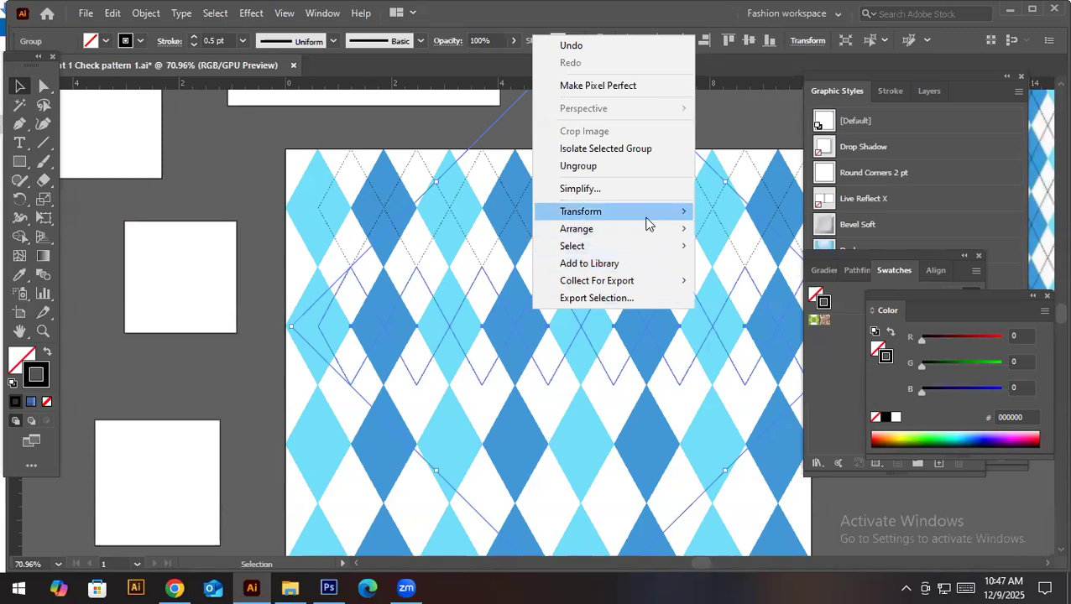
mouse_move(643, 230)
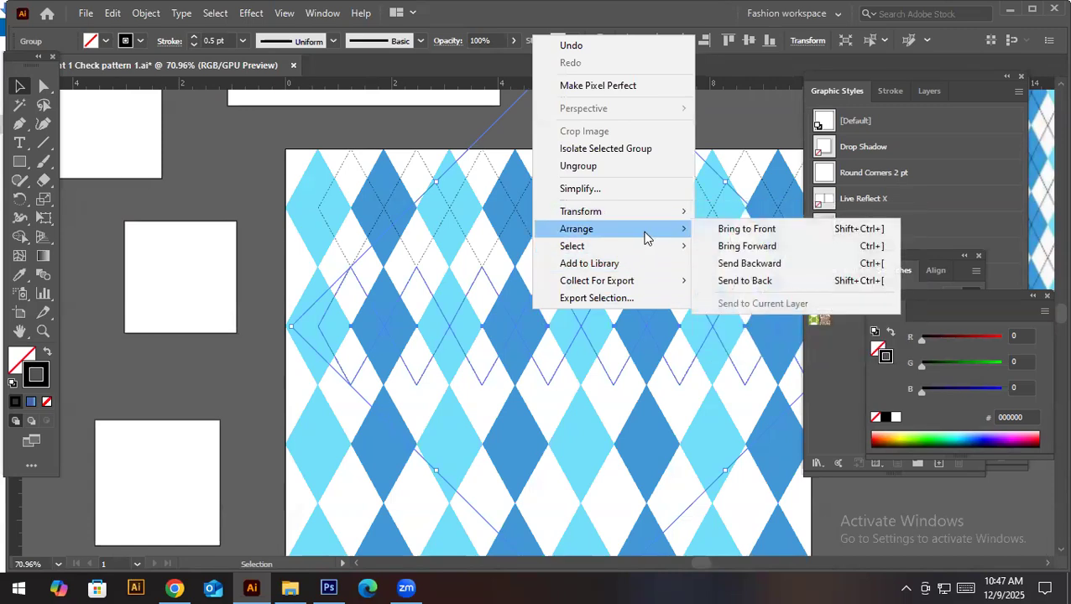
click(739, 229)
Repeat the downward copy of the dashed outline row until all five diamond rows are covered
scroll(648, 371, down, 1)
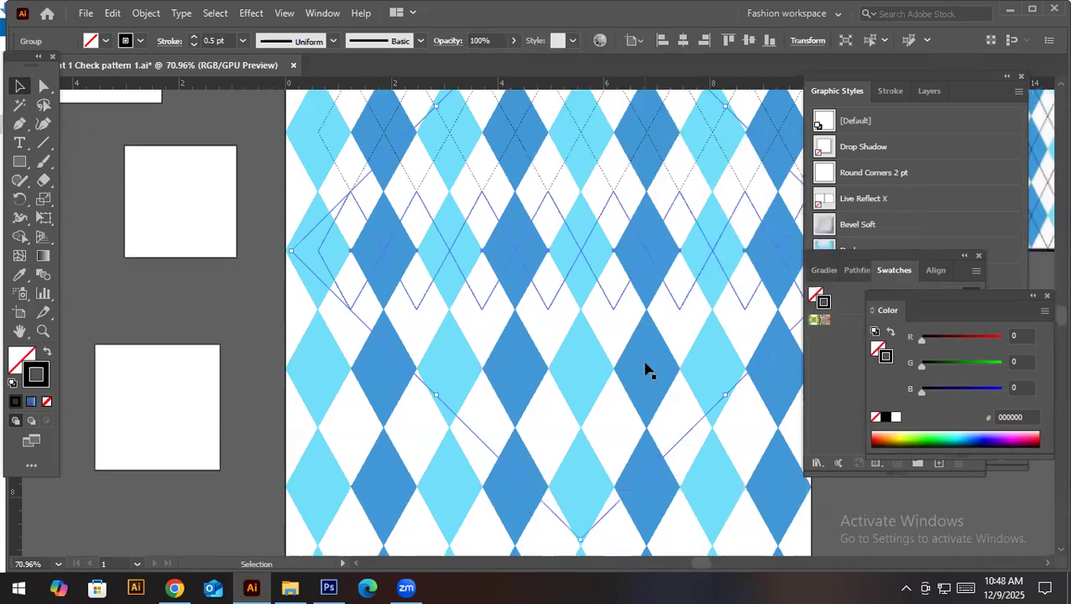
ctrl+click(389, 325)
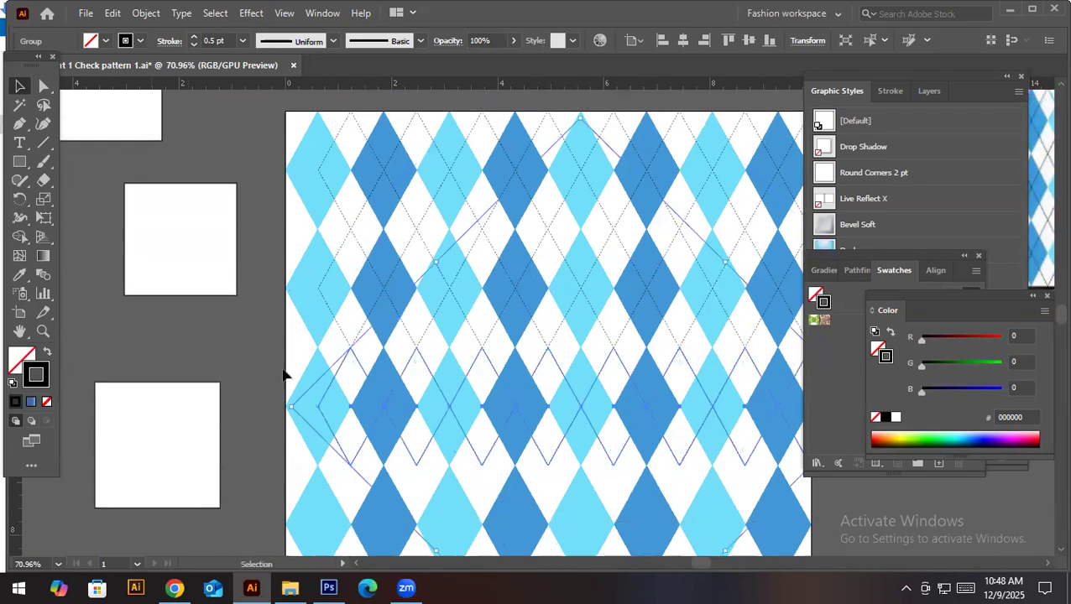
drag(449, 269, 339, 269)
drag(703, 290, 703, 519)
drag(621, 461, 647, 439)
drag(564, 319, 501, 319)
click(723, 444)
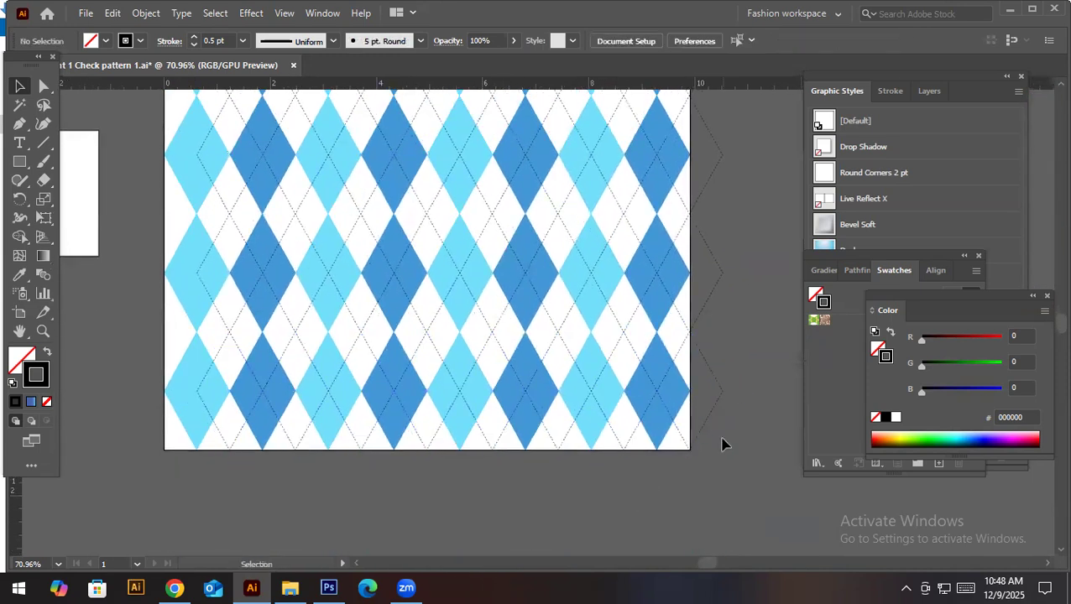
Fill the larger white square beside the pattern with colour 186572 and move it to the free area below
drag(243, 227, 485, 277)
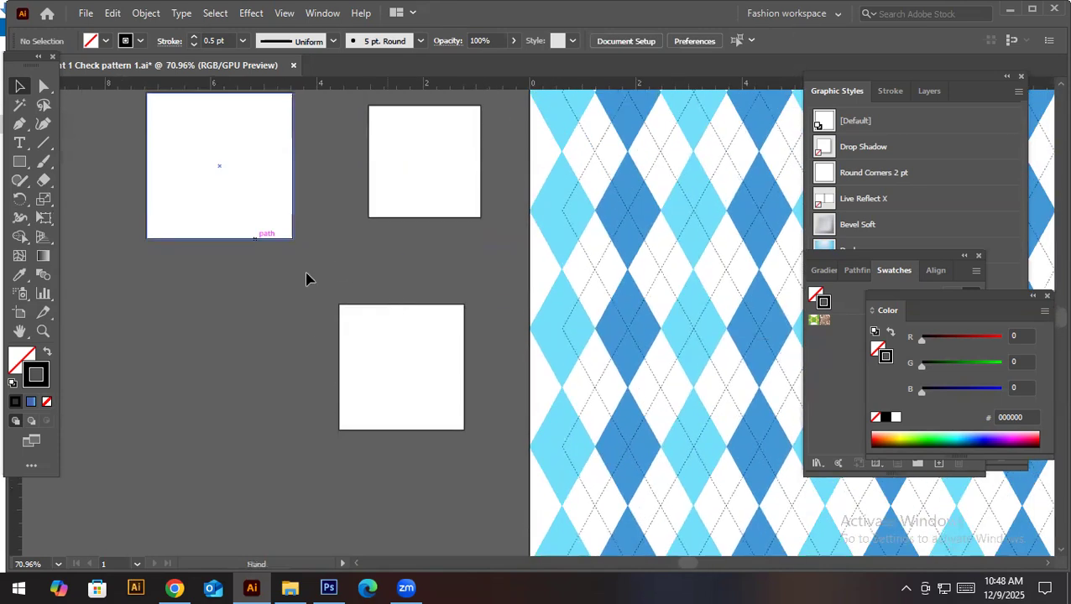
click(242, 210)
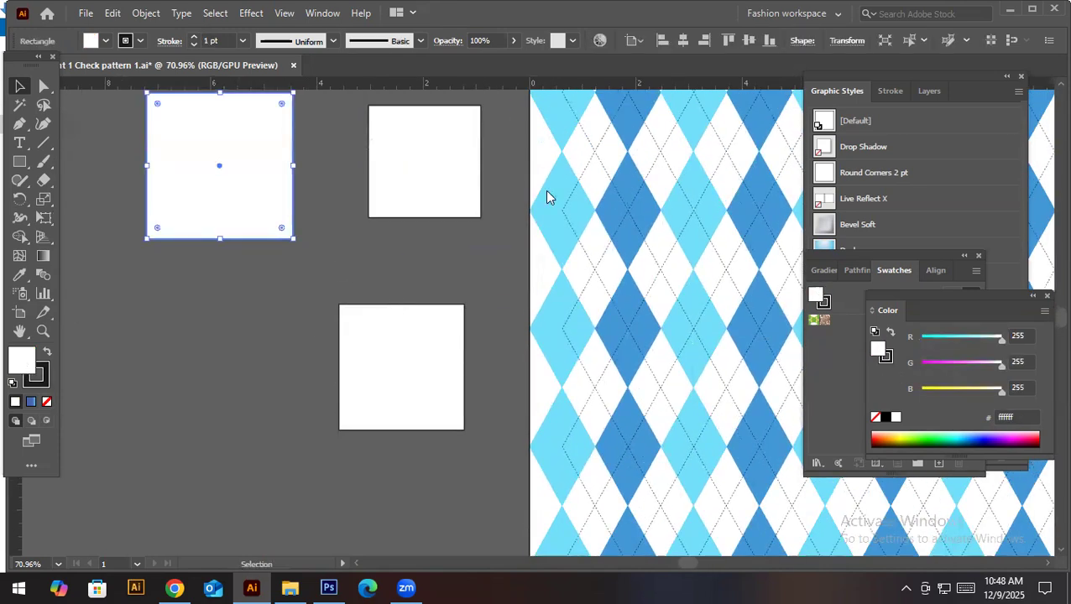
text(186572)
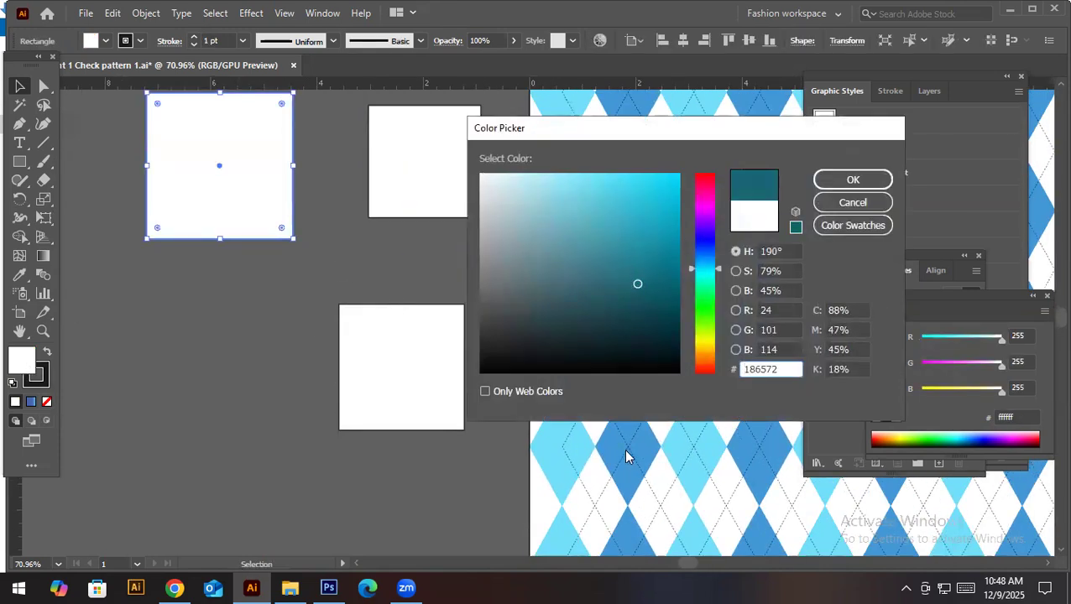
click(853, 180)
drag(278, 224, 361, 365)
Move the smaller white square over the teal square's lower-right corner and bring it to the front
drag(453, 362, 400, 424)
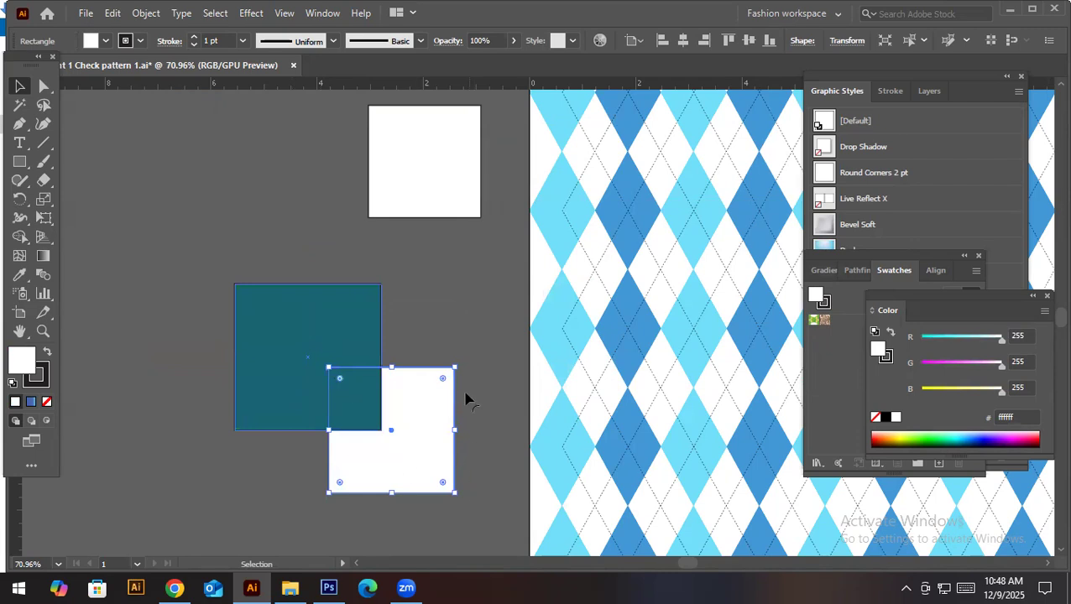
click(467, 400)
click(412, 438)
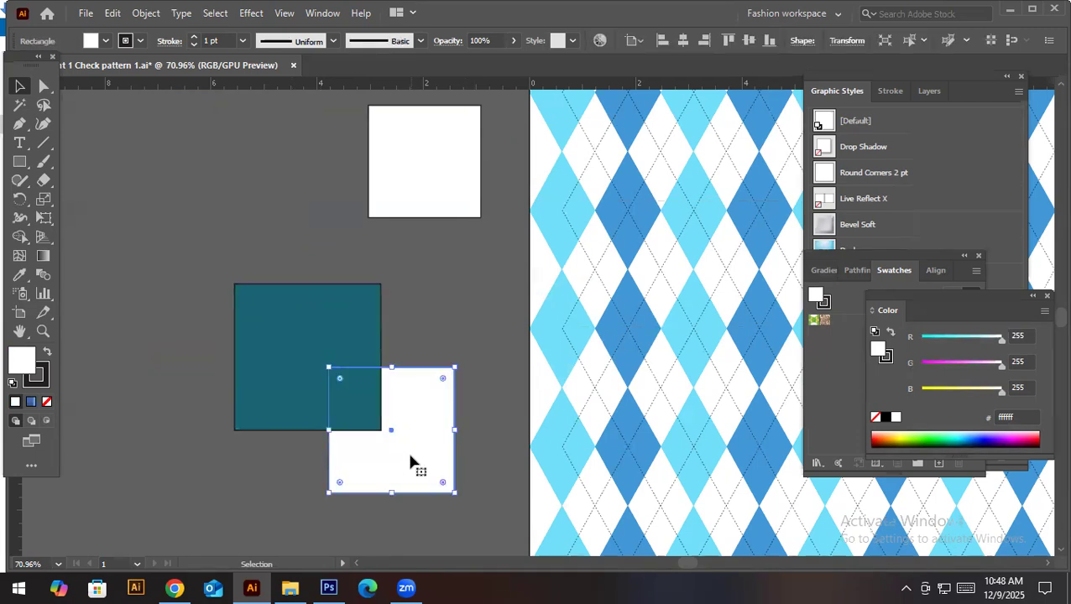
right_click(411, 456)
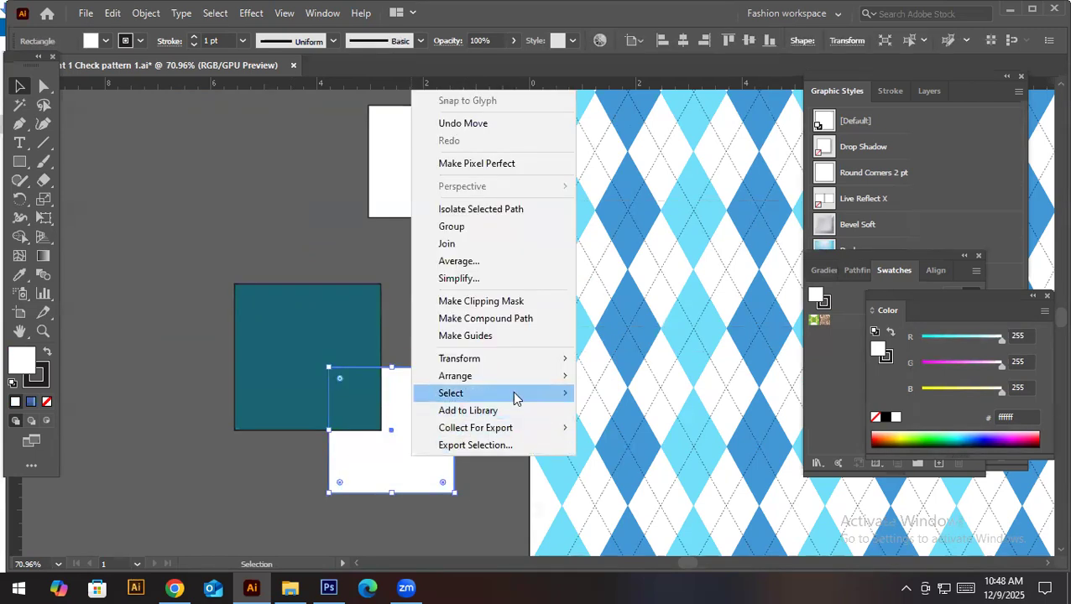
mouse_move(517, 385)
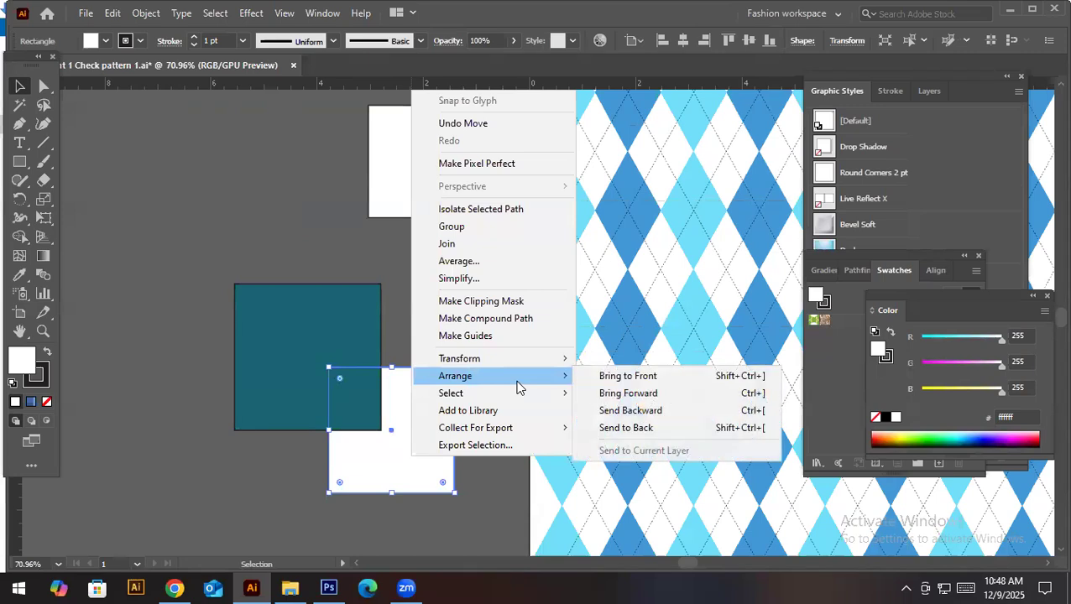
click(603, 379)
click(435, 338)
Check the dashed outlines across the whole pattern by selecting the second row and all five rows together
drag(574, 243, 397, 346)
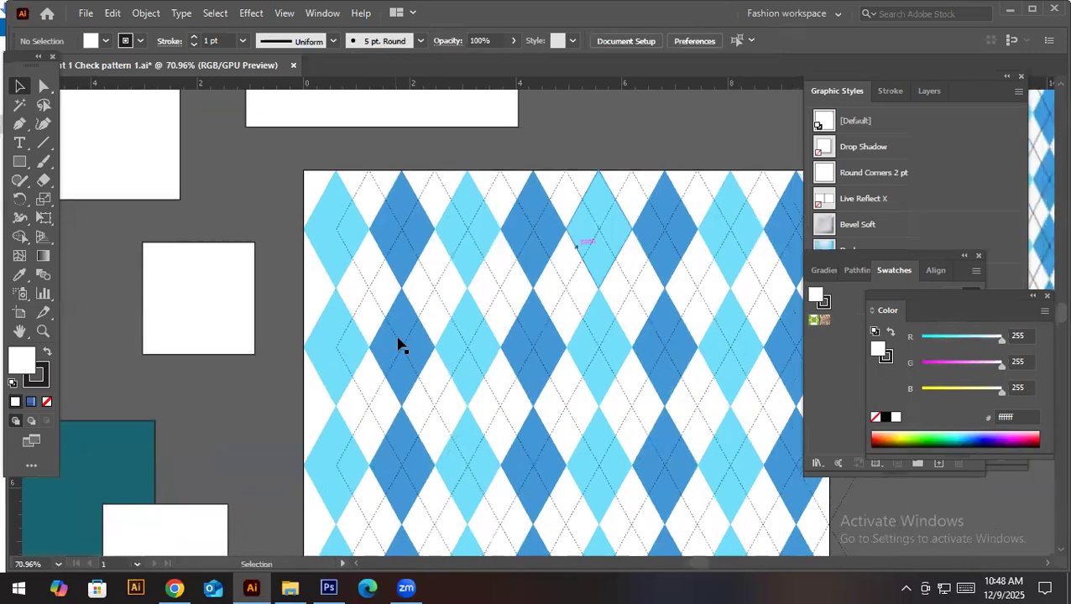
click(424, 340)
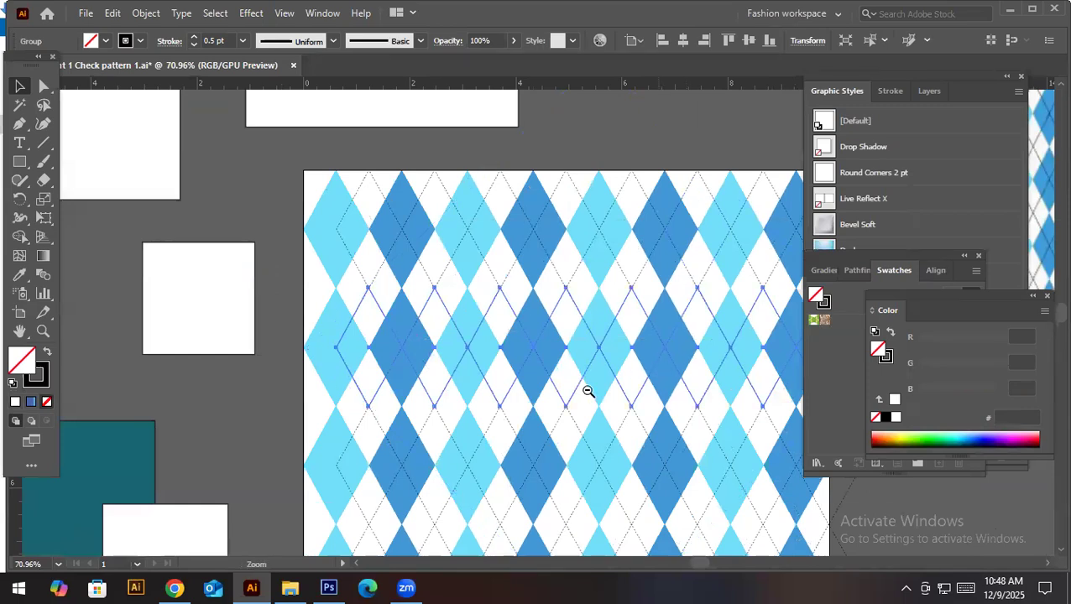
scroll(587, 390, down, 2)
click(685, 371)
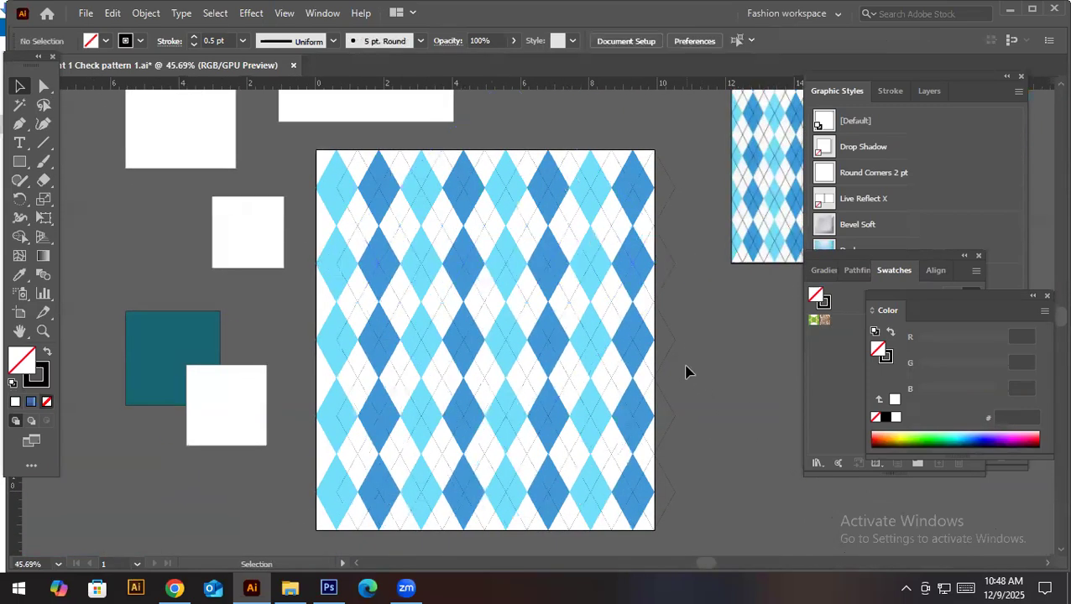
drag(686, 353, 541, 325)
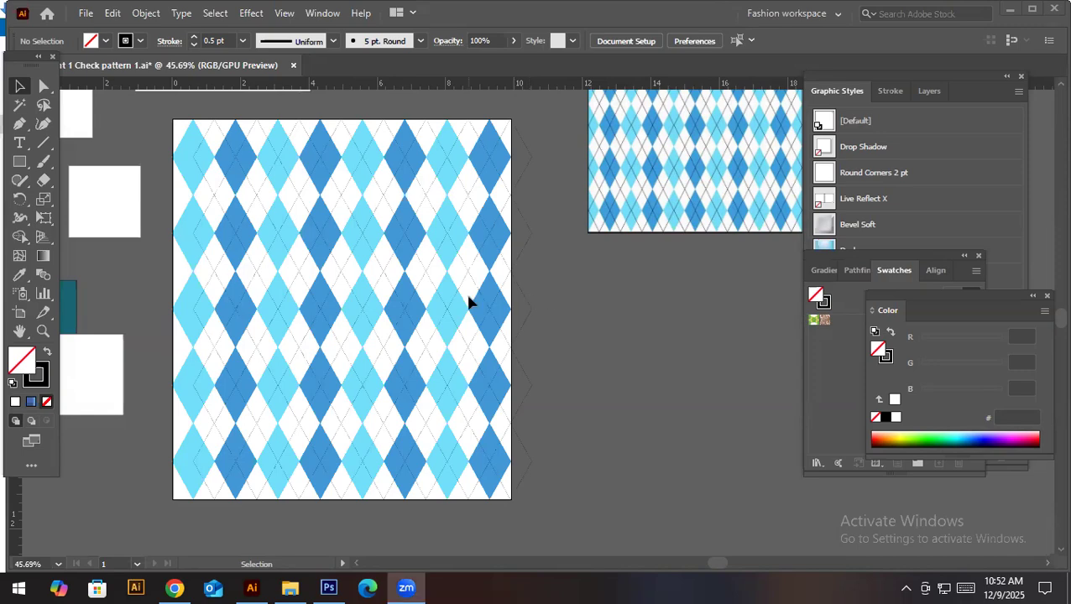
click(707, 354)
key(ctrl+space)
drag(469, 183, 208, 132)
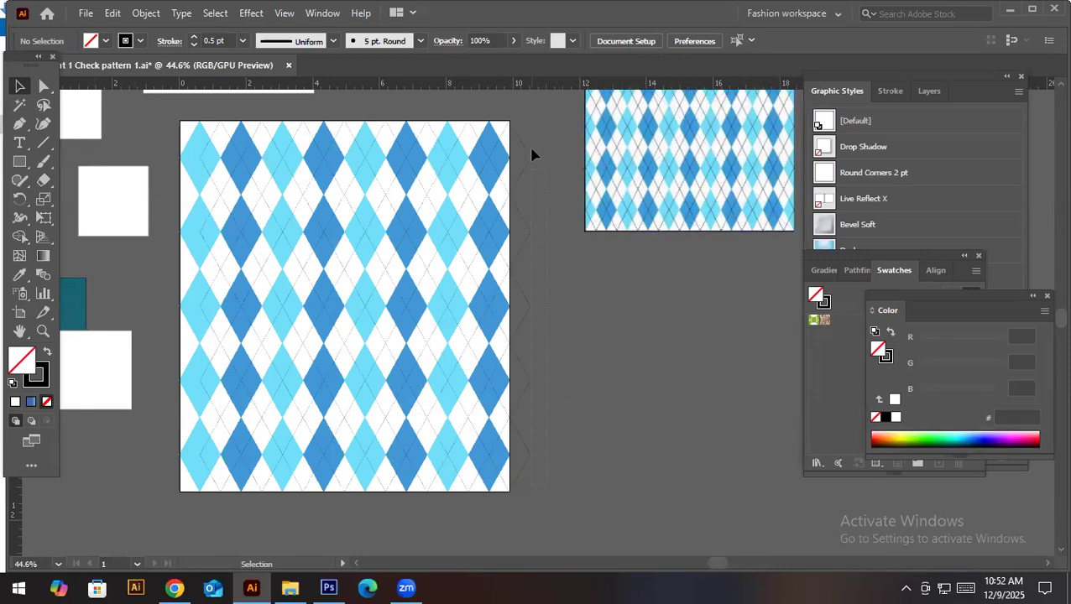
click(521, 105)
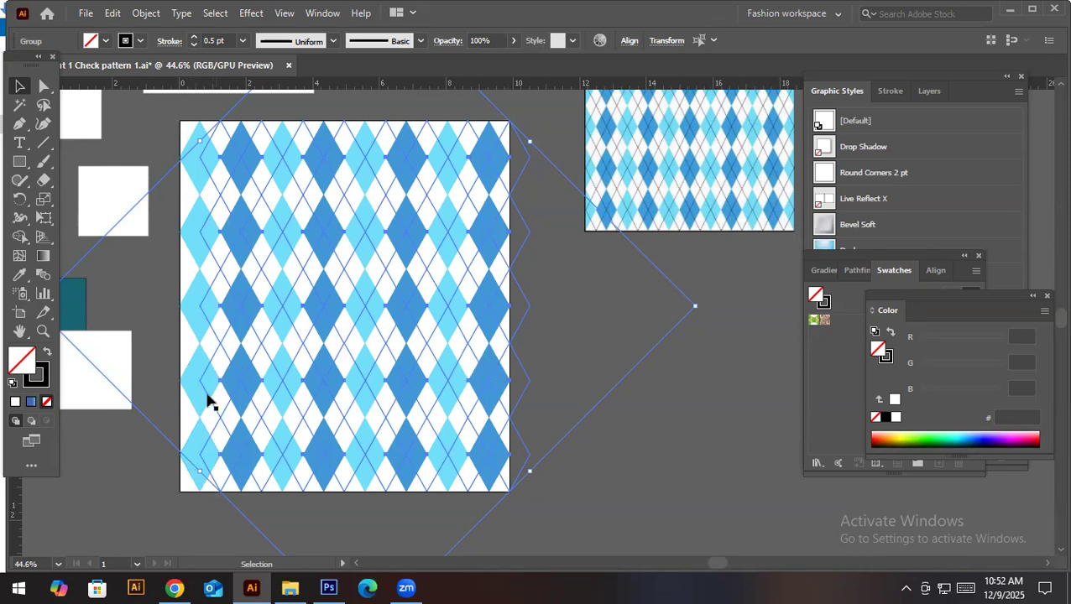
click(560, 344)
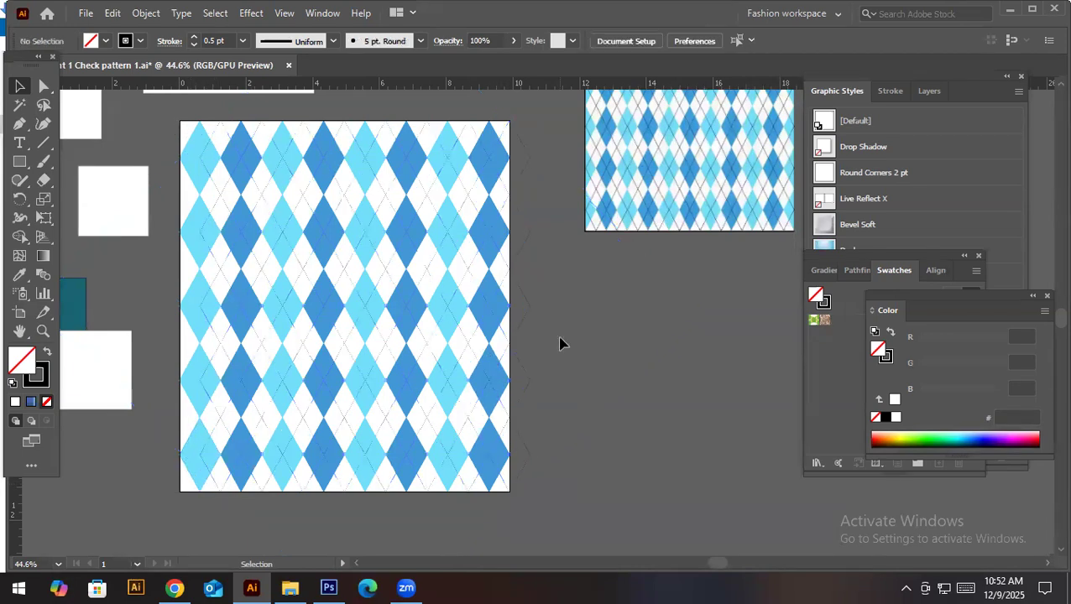
Move the two remaining white squares near the pattern farther up and left, clearing the area beside it
drag(327, 290, 466, 301)
scroll(424, 266, down, 1)
drag(307, 239, 123, 182)
drag(217, 156, 170, 117)
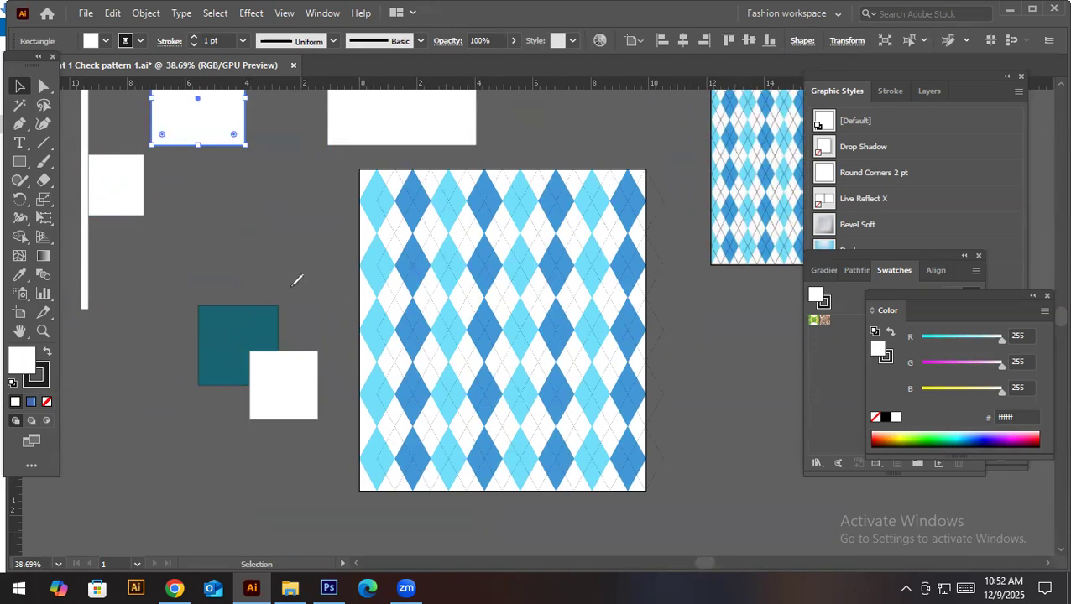
mouse_move(272, 274)
mouse_down()
mouse_move(304, 302)
mouse_move(276, 323)
mouse_up()
mouse_move(309, 248)
mouse_down()
mouse_move(309, 275)
mouse_move(318, 260)
mouse_up()
mouse_move(345, 172)
mouse_down()
mouse_move(359, 262)
mouse_move(359, 492)
mouse_up()
mouse_move(436, 142)
mouse_down()
mouse_move(442, 167)
mouse_move(462, 133)
mouse_up()
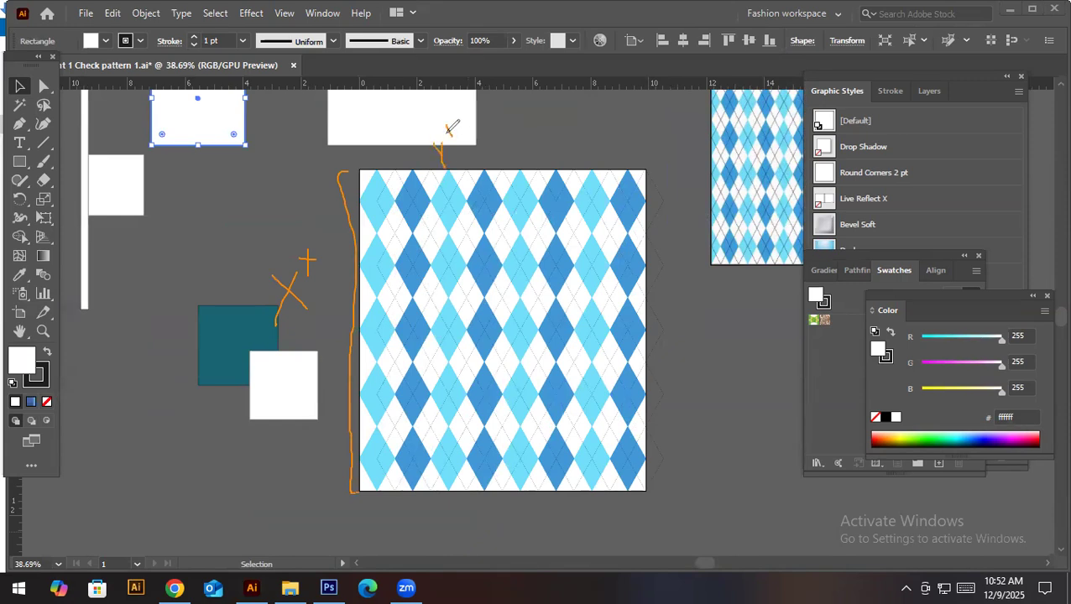
mouse_move(361, 162)
mouse_down()
mouse_move(621, 153)
mouse_move(643, 163)
mouse_up()
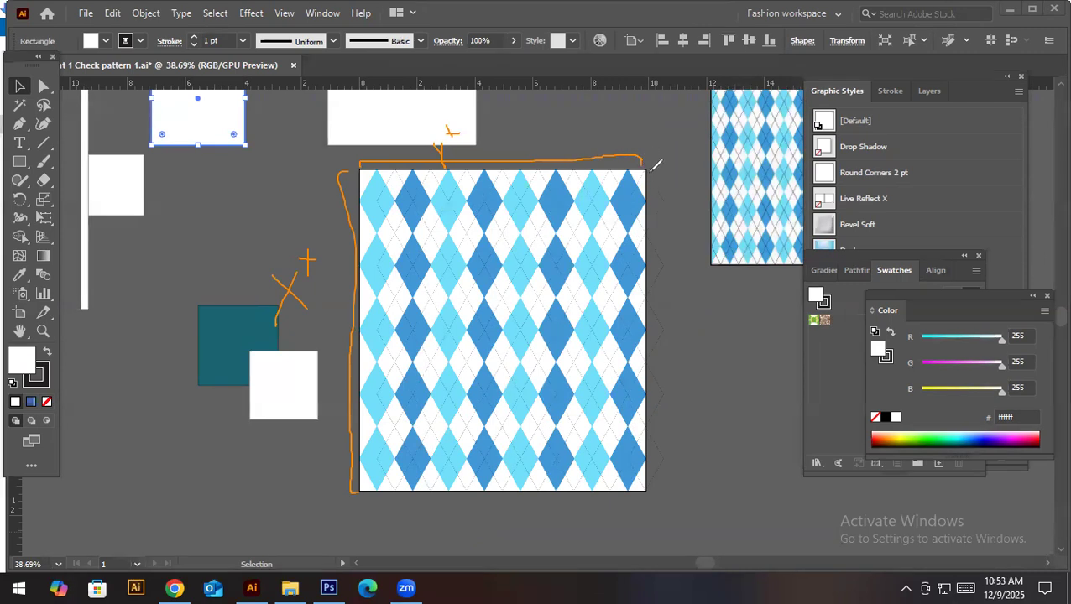
mouse_move(654, 173)
mouse_down()
mouse_move(674, 485)
mouse_move(657, 489)
mouse_up()
drag(676, 359, 708, 399)
mouse_move(696, 360)
mouse_down()
mouse_move(680, 417)
mouse_move(722, 347)
mouse_up()
mouse_move(425, 511)
mouse_down()
mouse_move(453, 533)
mouse_move(450, 565)
mouse_up()
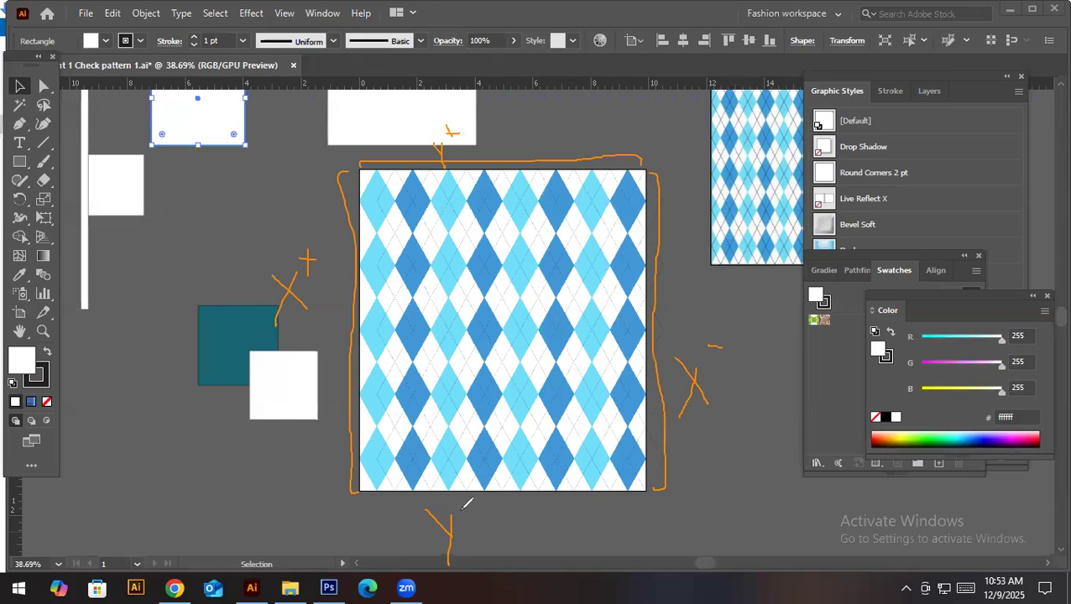
drag(457, 511, 470, 510)
Display the artboard's width and height with the Artboard tool
click(846, 40)
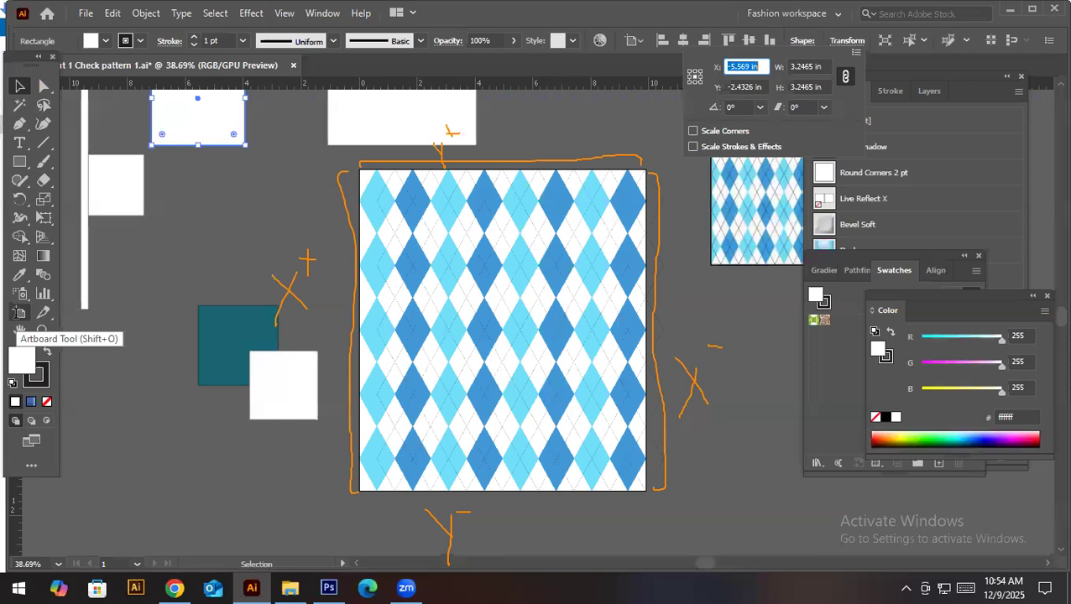
key(Escape)
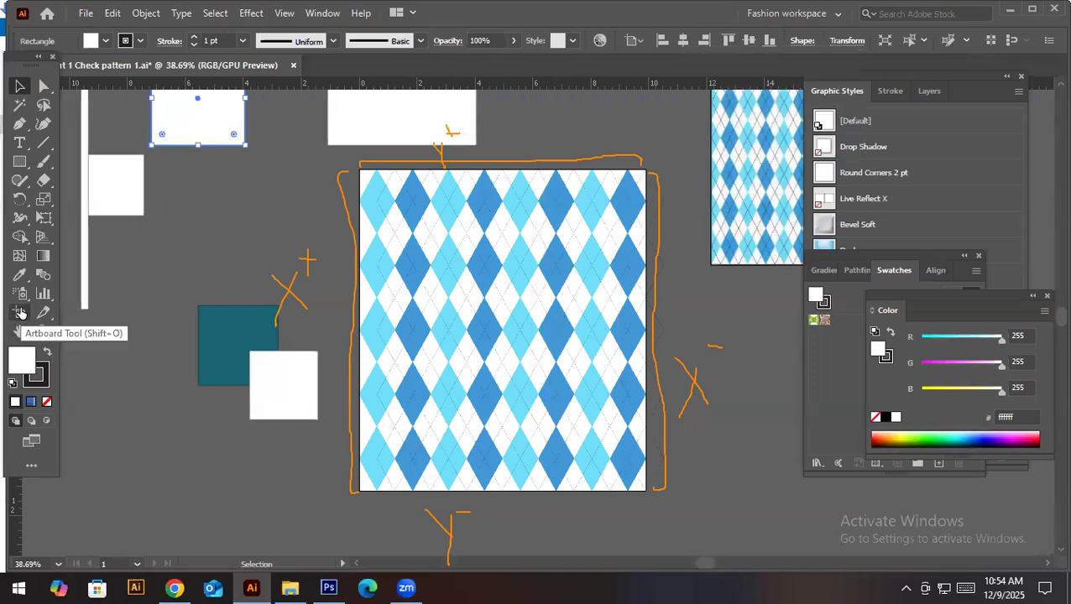
click(21, 312)
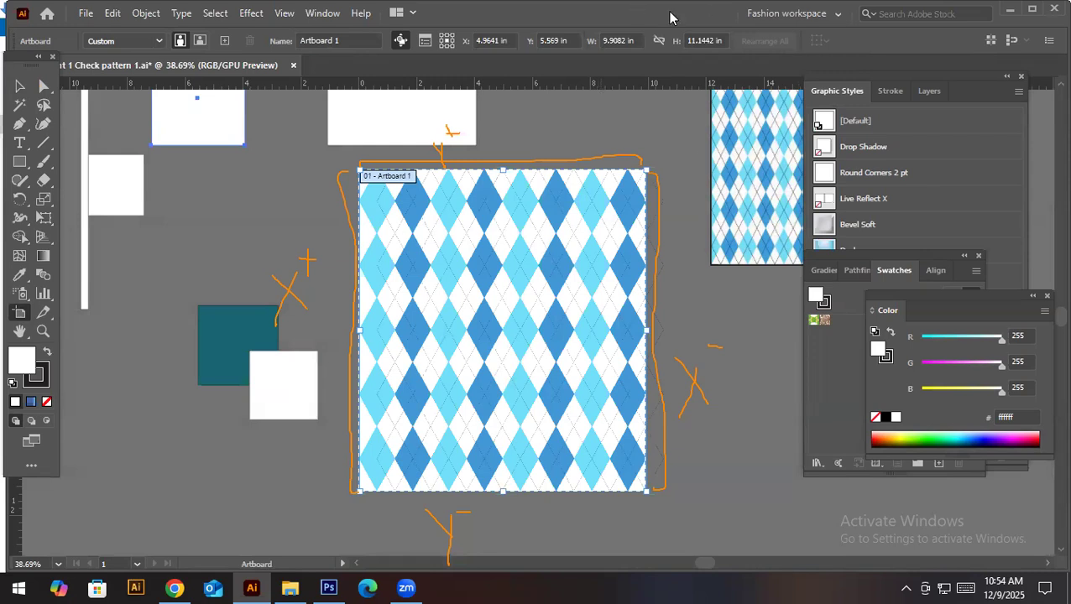
key(ctrl)
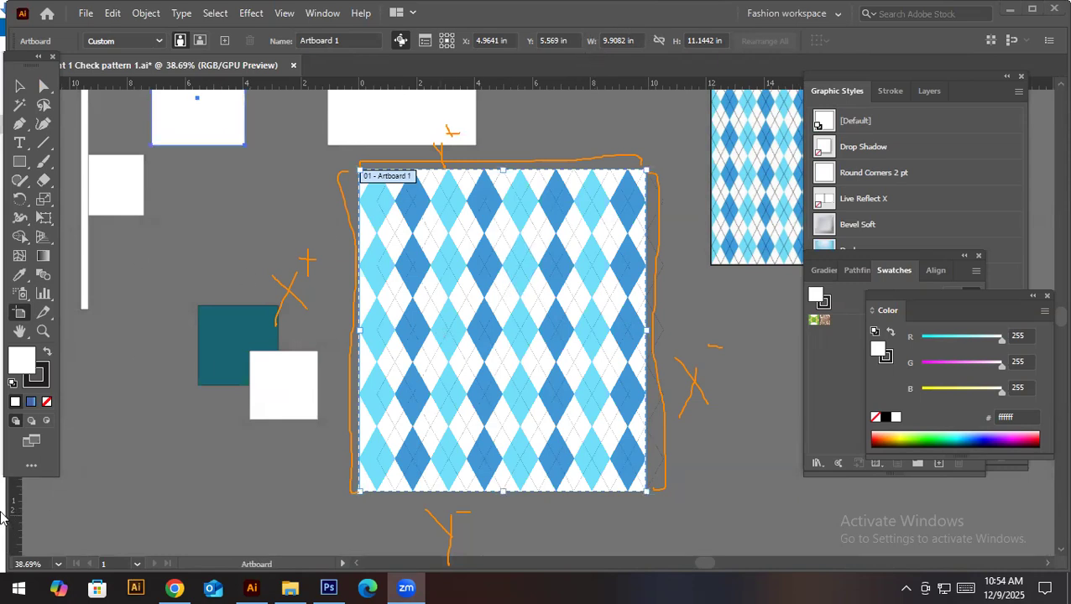
mouse_move(597, 59)
mouse_down()
mouse_move(650, 17)
mouse_move(710, 18)
mouse_move(736, 35)
mouse_move(640, 60)
mouse_up()
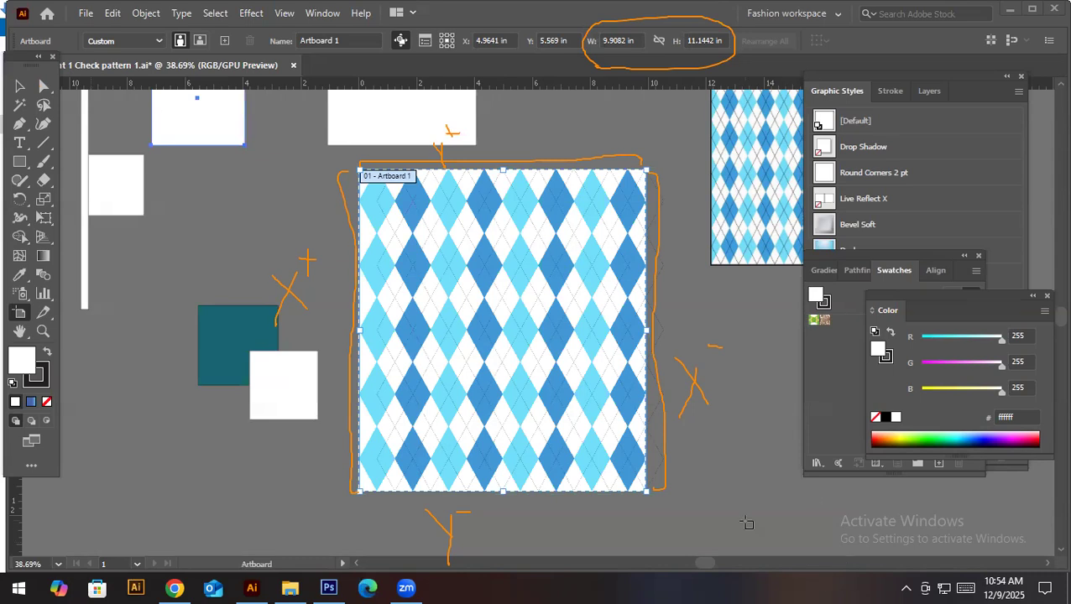
Add the text label "width" below the teal square and enlarge it to about 58 pt
click(19, 162)
click(21, 145)
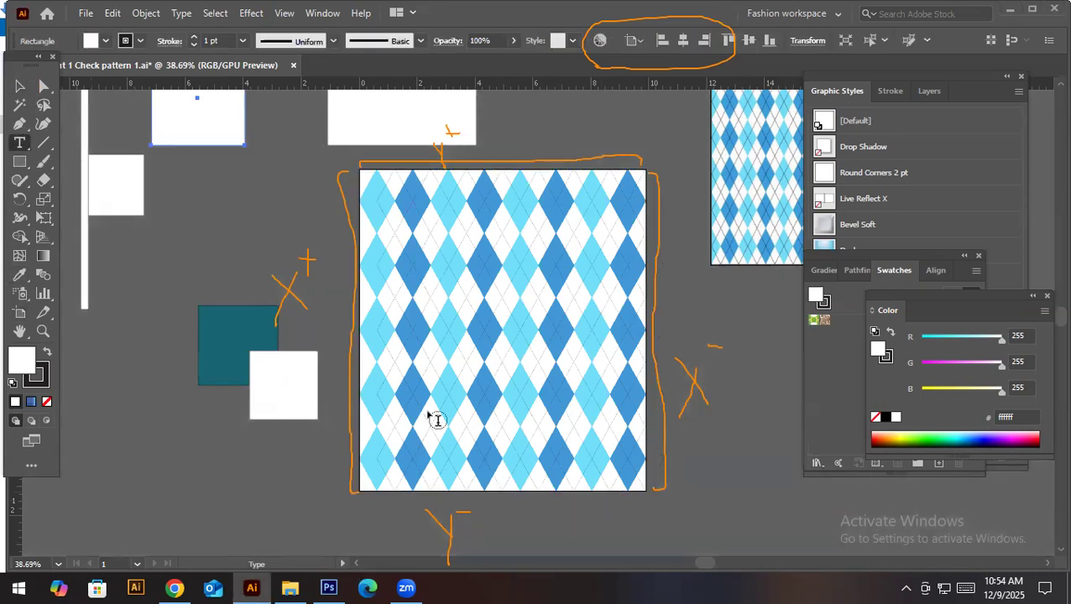
click(106, 453)
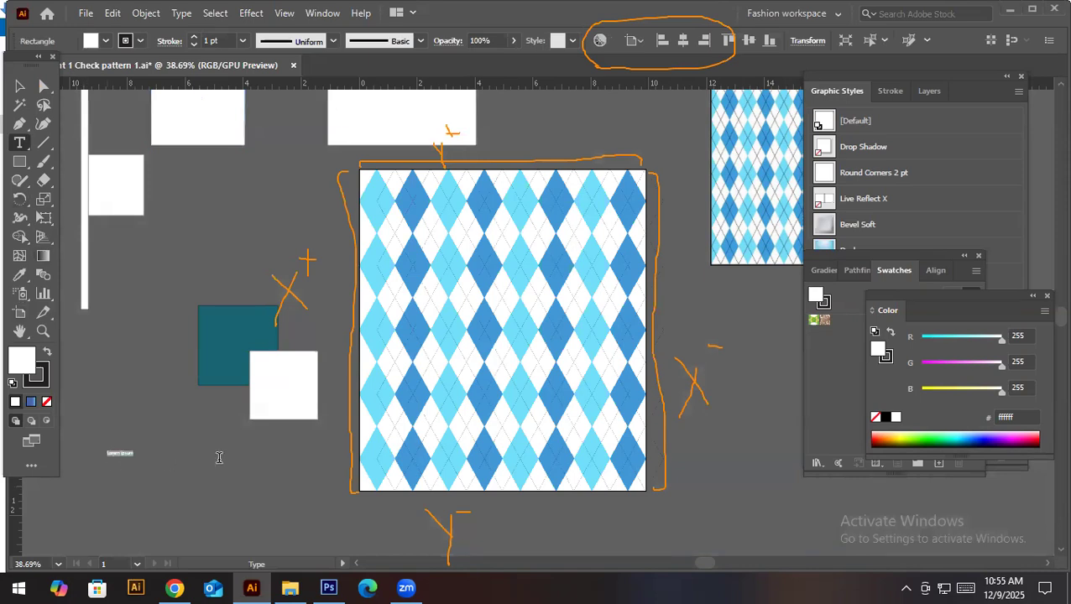
key(BackSpace)
text(add)
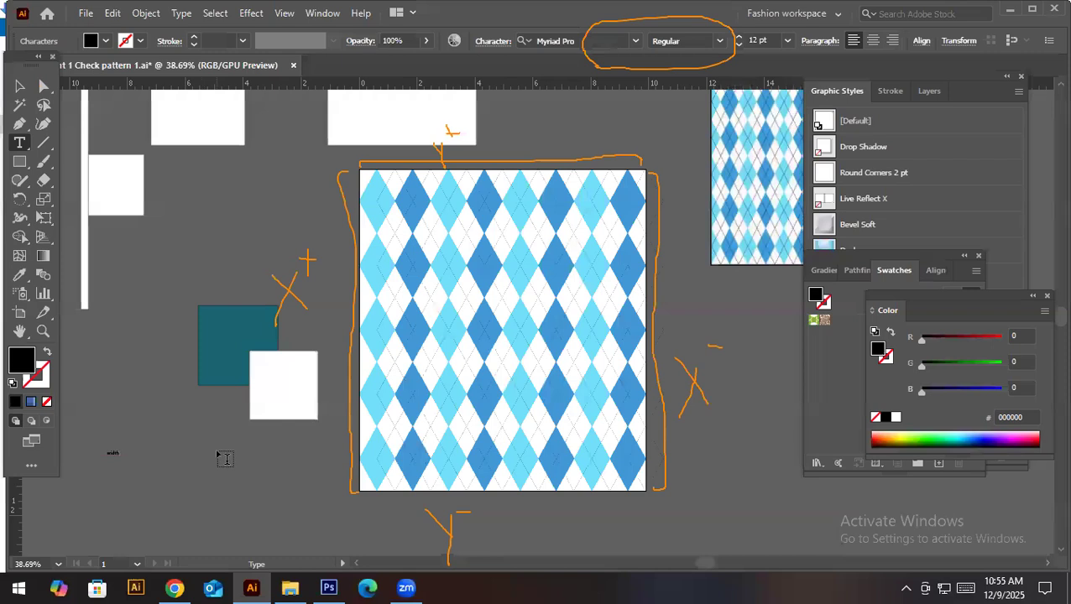
click(20, 85)
drag(121, 459, 145, 466)
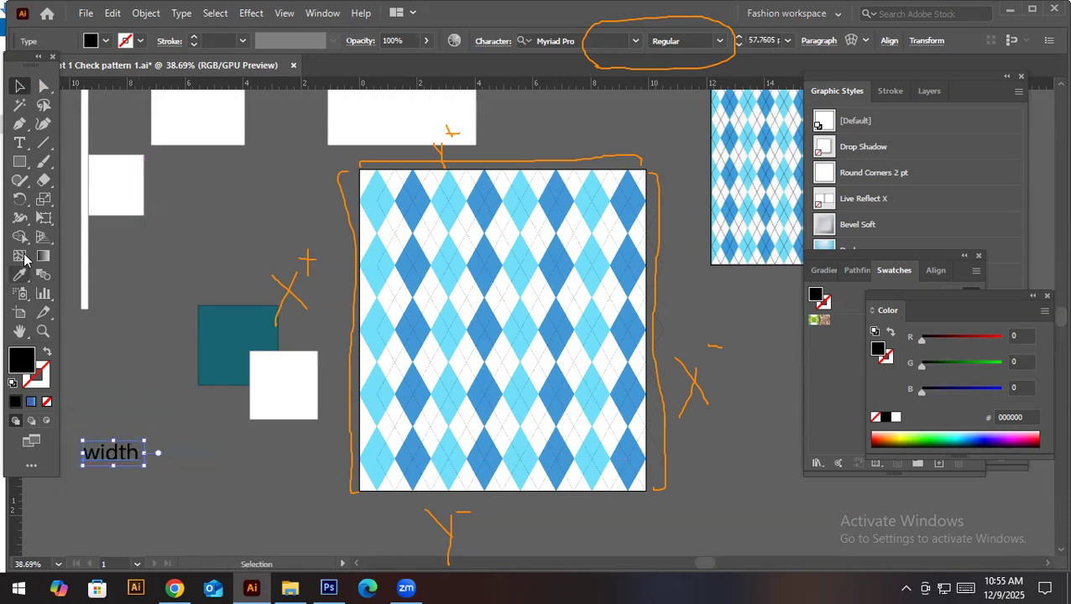
Check the artboard size again and append its width, 9.9082, to the width label
click(19, 143)
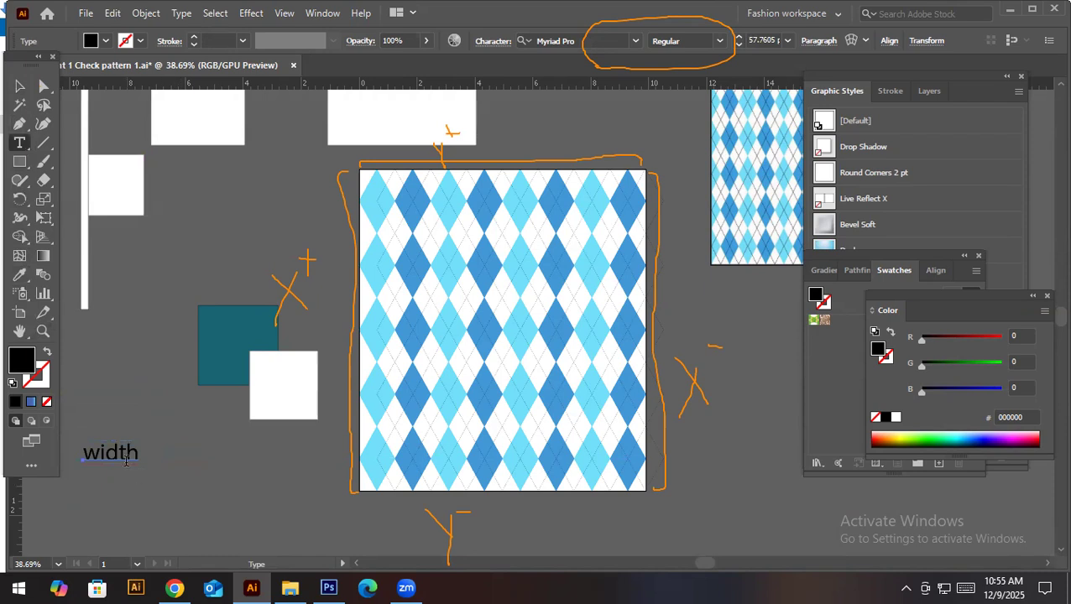
click(152, 482)
click(20, 313)
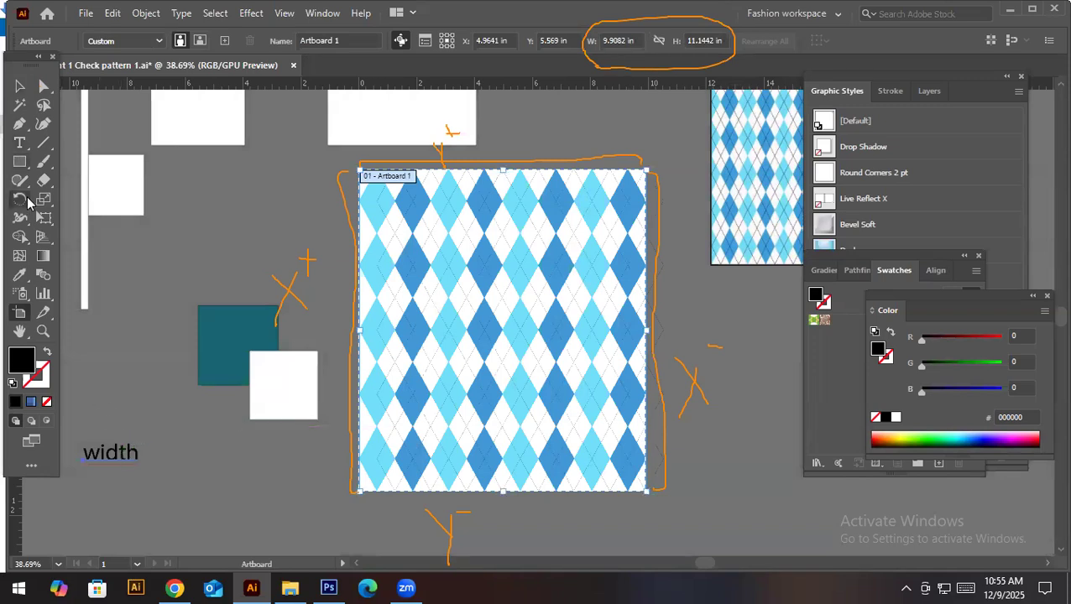
click(20, 143)
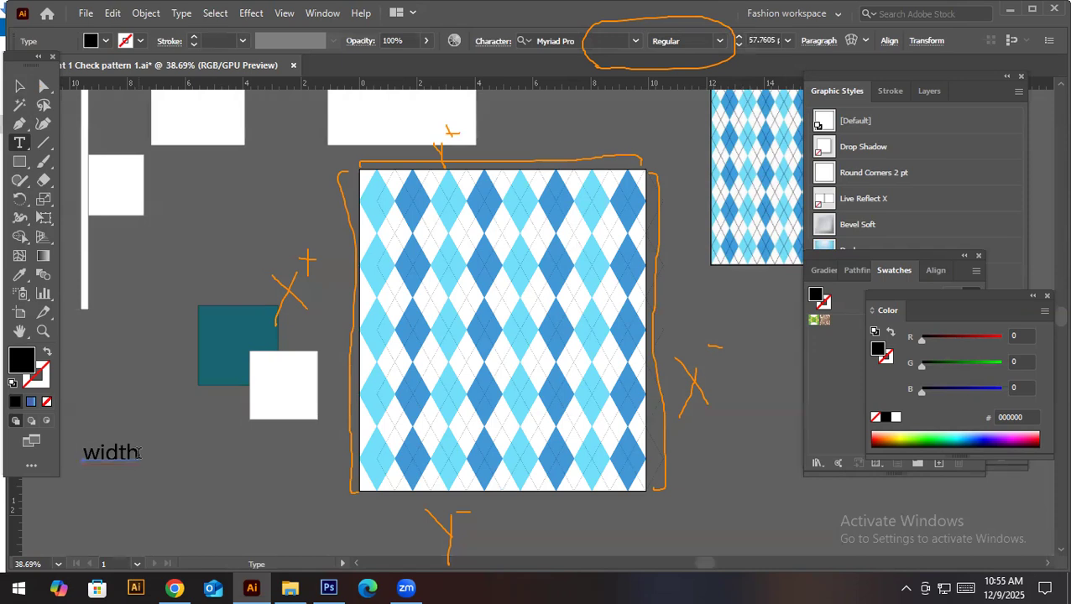
click(139, 454)
text(9)
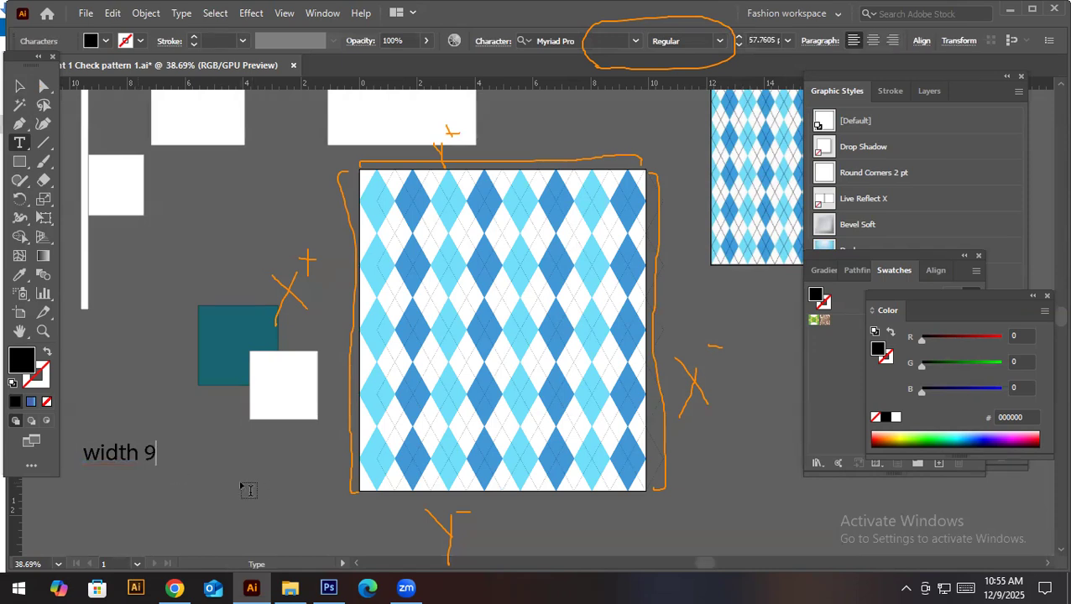
text(.9082)
click(20, 85)
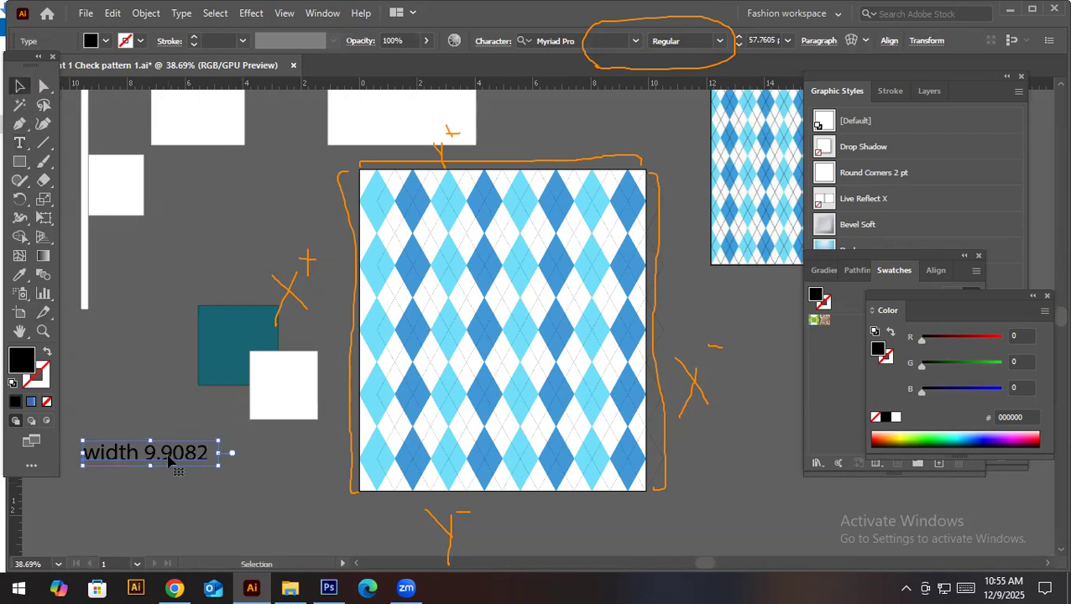
Duplicate the width label directly below itself and replace the copy's word with "height"
drag(165, 457, 126, 495)
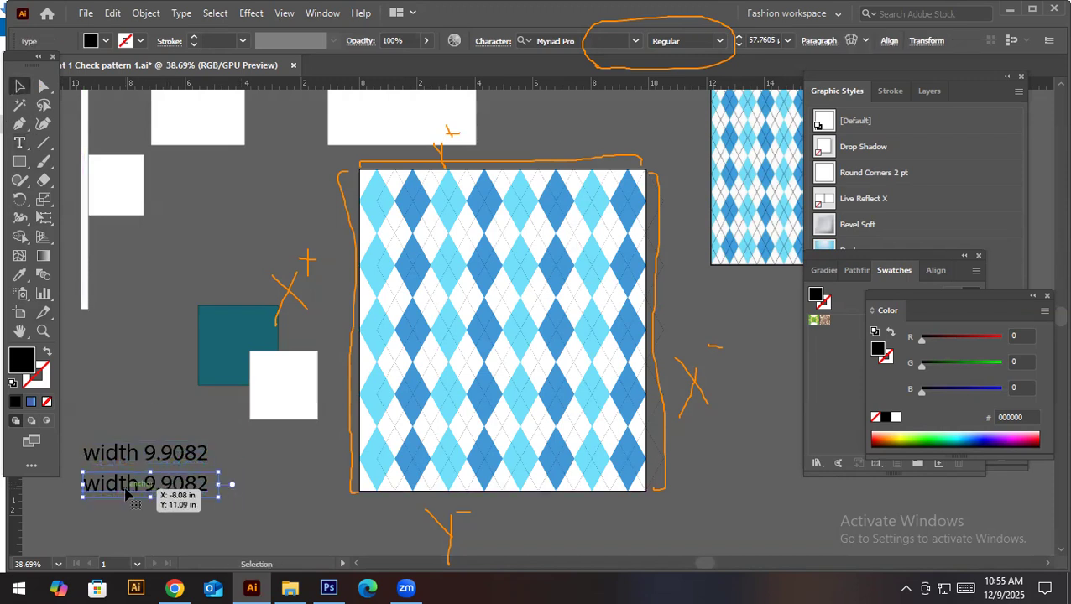
click(19, 142)
drag(139, 485, 69, 497)
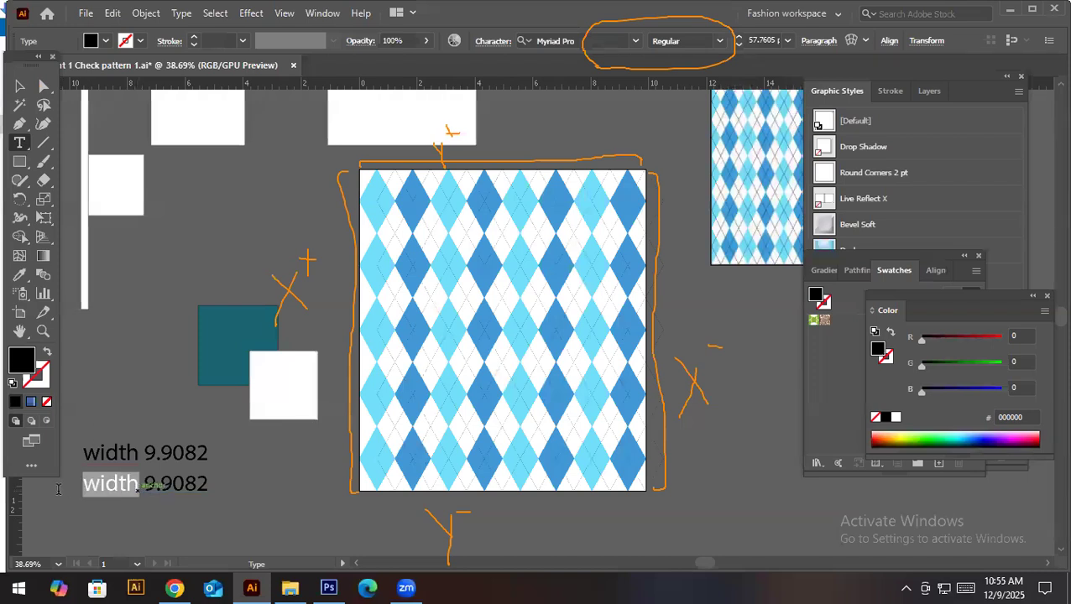
text(height)
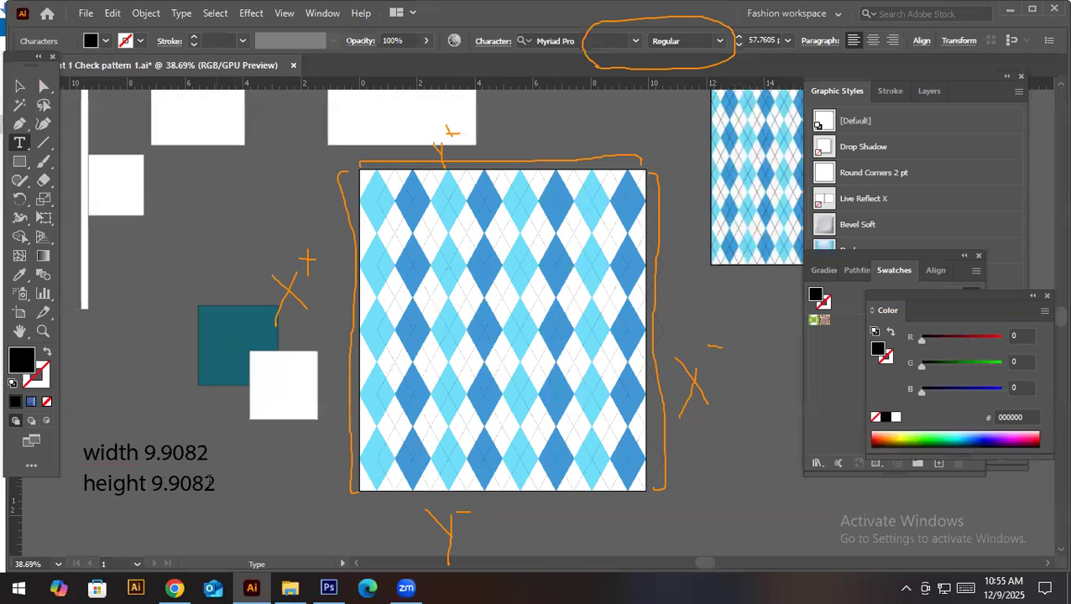
Look up the artboard's height and set the number in the height label to 11.1442
click(19, 312)
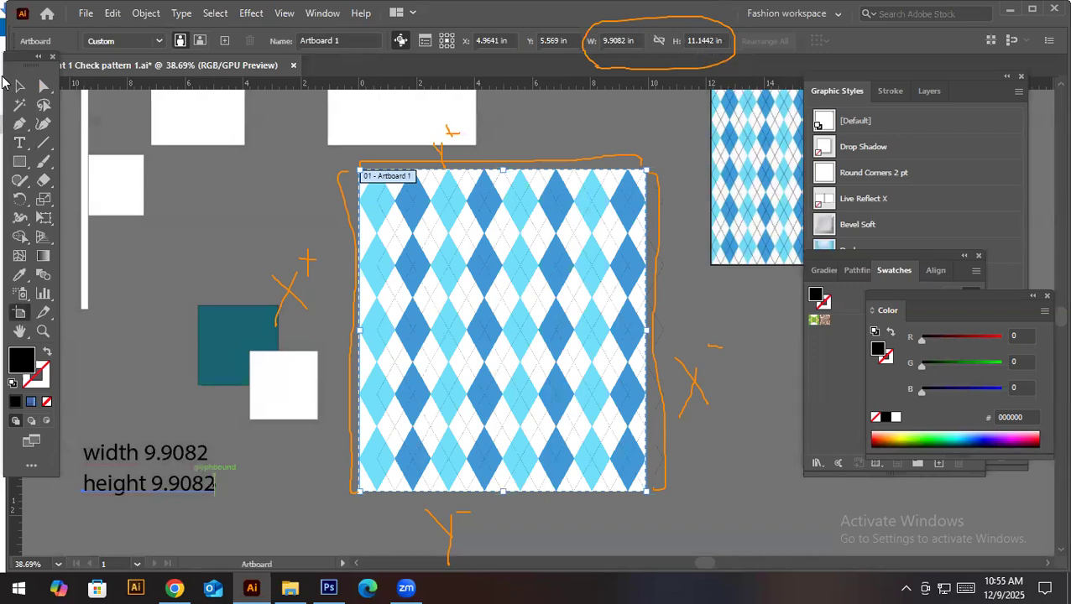
click(19, 143)
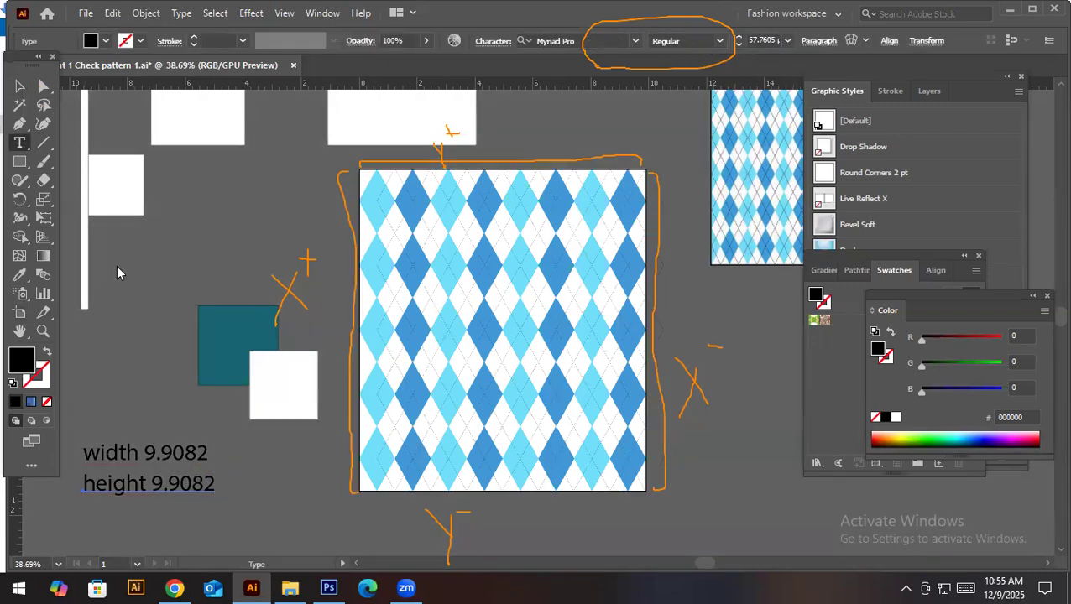
drag(212, 482, 151, 484)
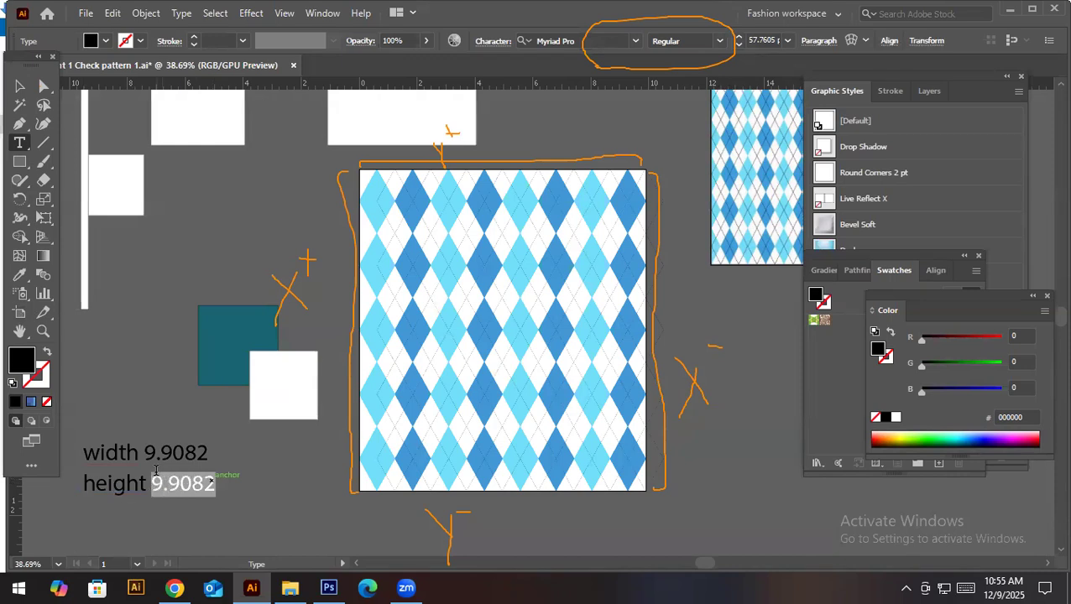
text(11.1442)
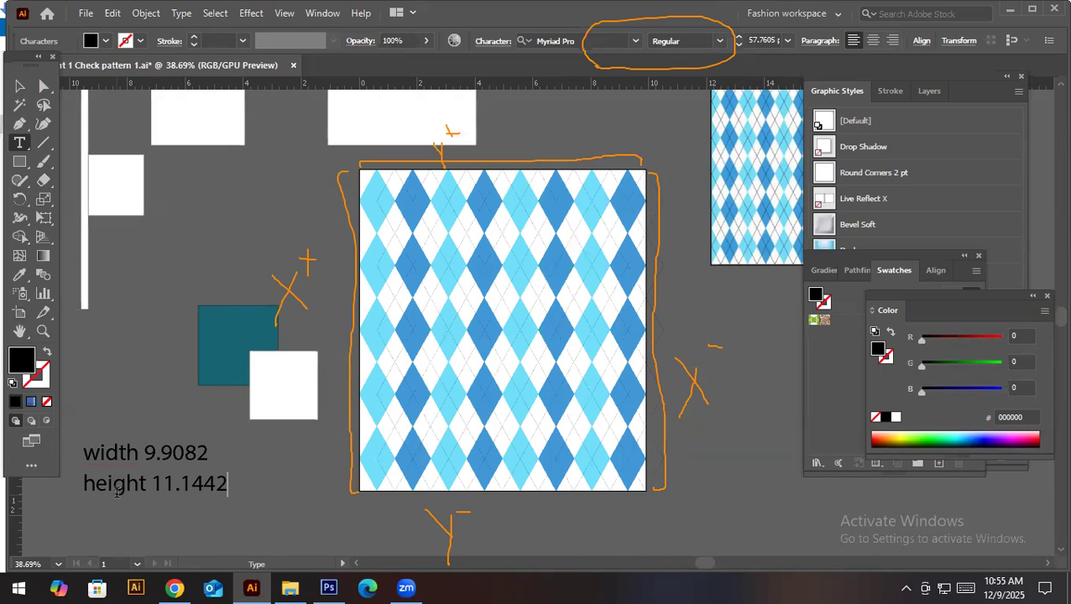
key(Escape)
Move the upper-left light blue diamond slightly past the artboard's left edge, display its transform values, and restore its position
drag(270, 511, 239, 469)
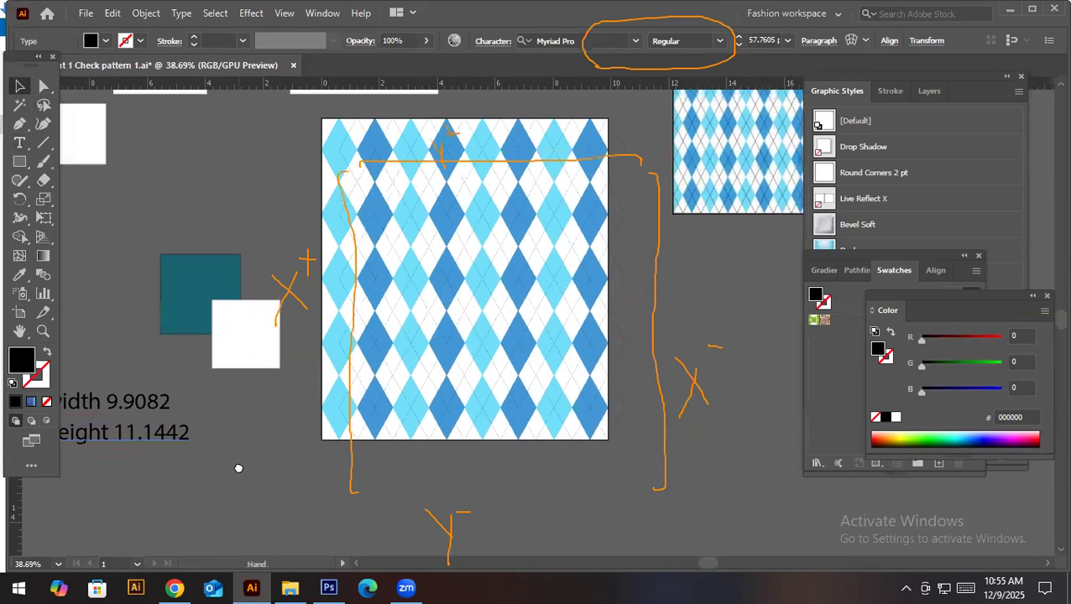
drag(330, 476, 412, 505)
drag(471, 237, 426, 251)
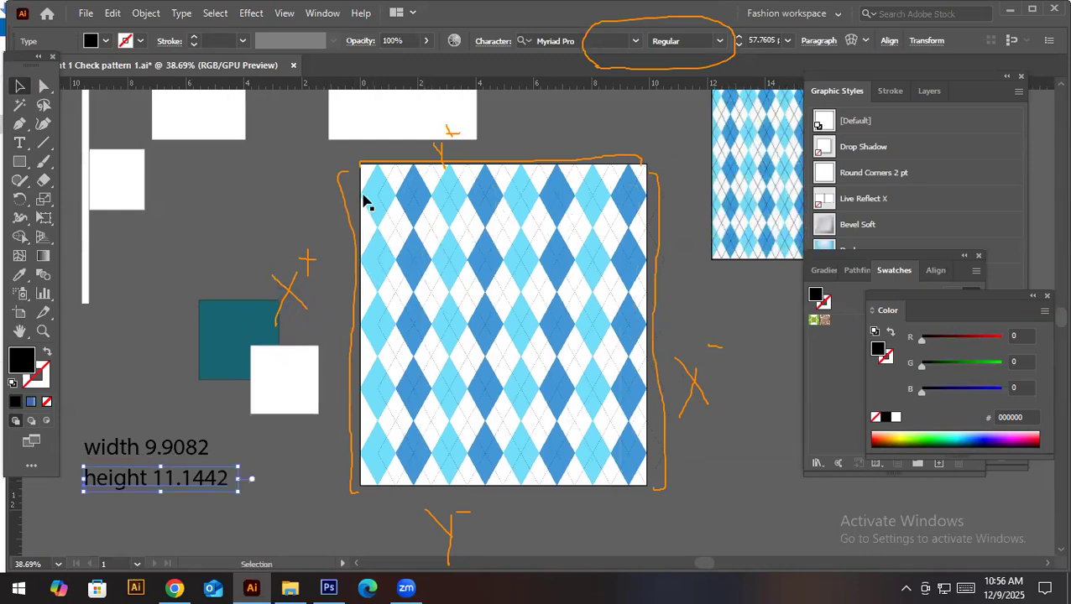
drag(366, 199, 353, 199)
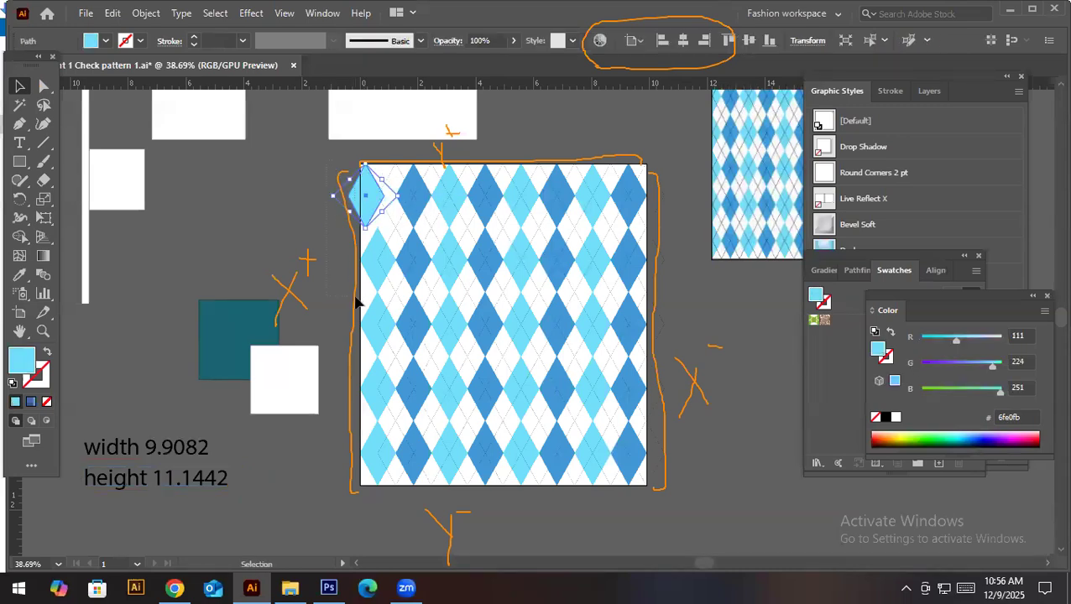
click(802, 42)
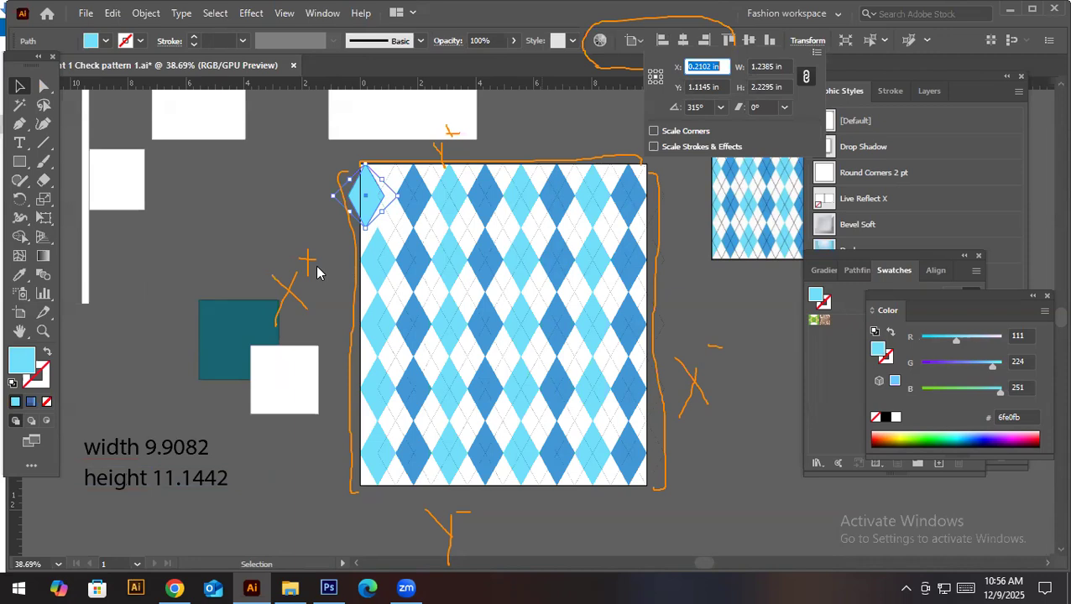
click(706, 66)
key(Escape)
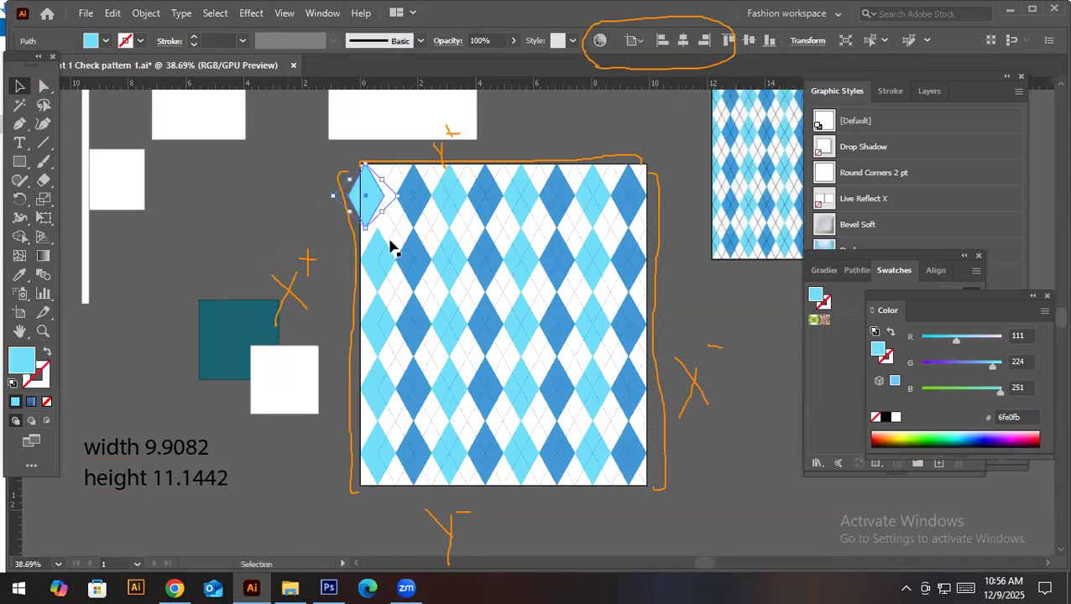
click(281, 233)
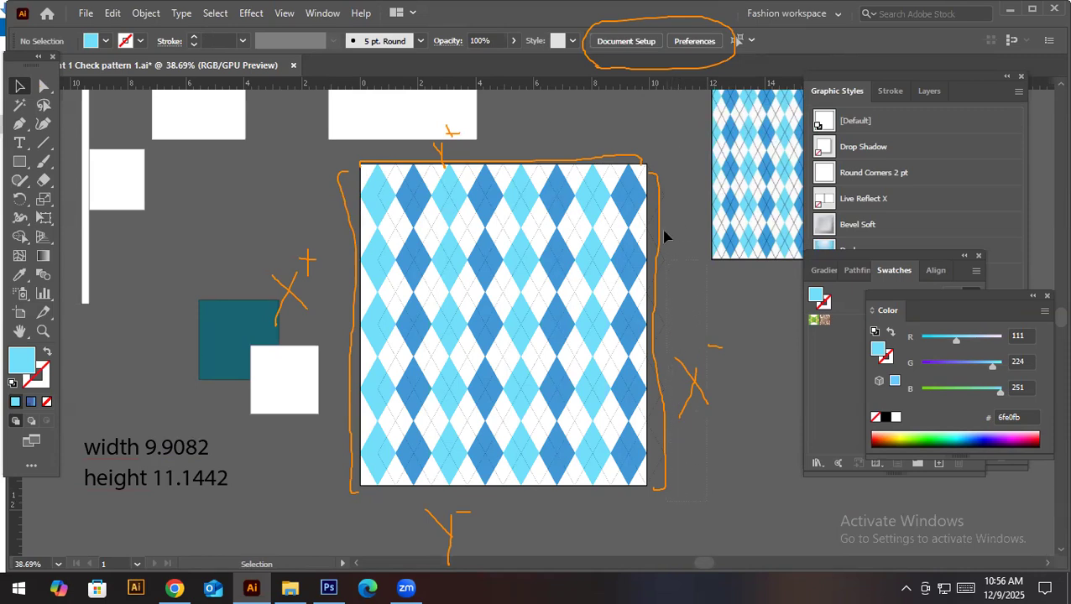
Select the whole dashed outline group, move it down and right off the pattern, and undo the move
click(656, 172)
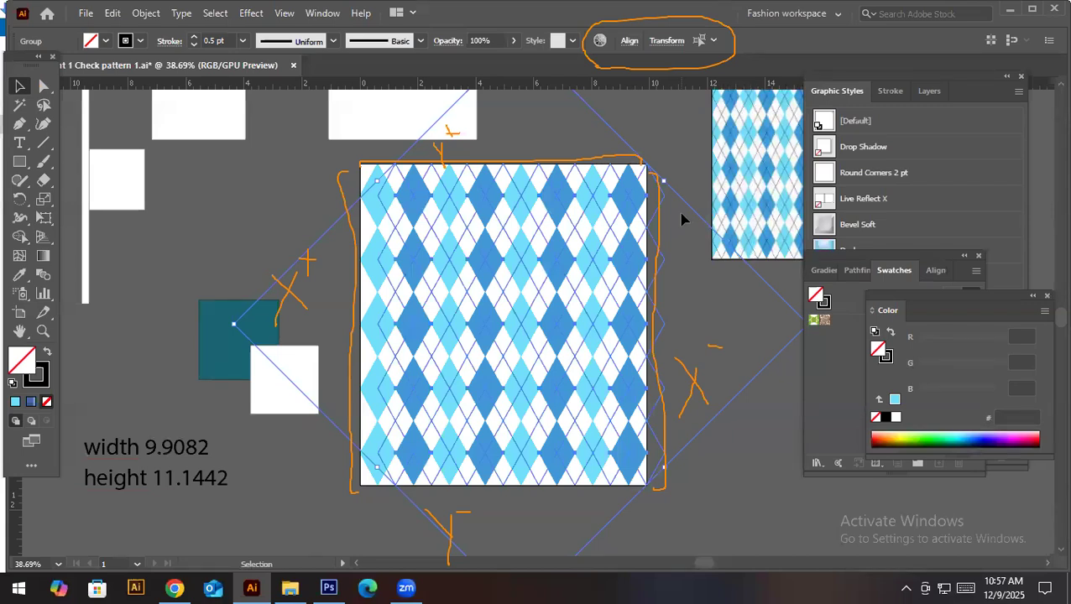
key(a)
key(v)
key(a)
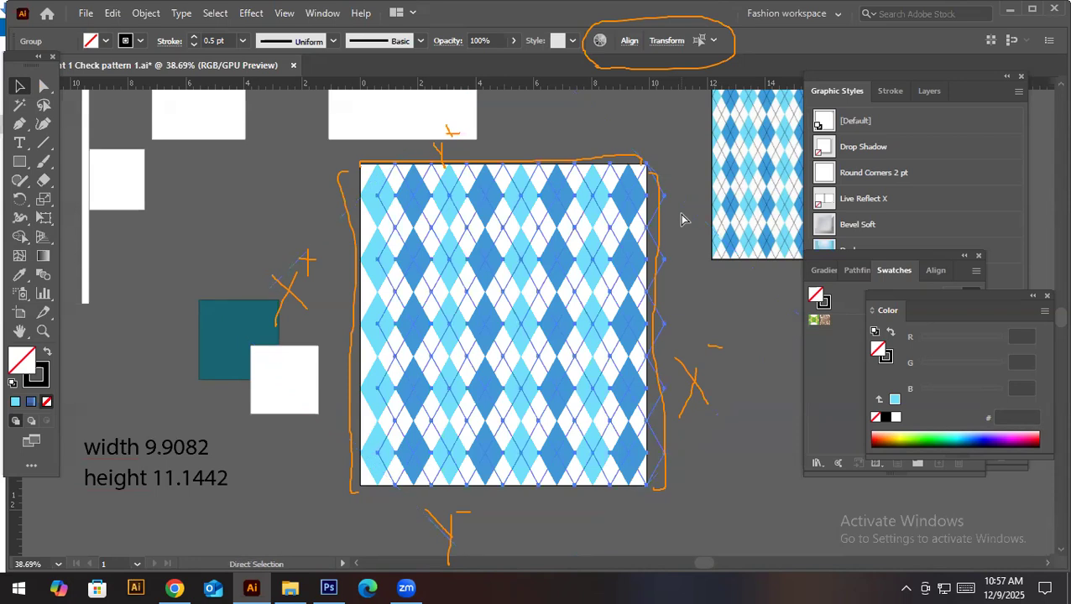
key(ctrl)
key(v)
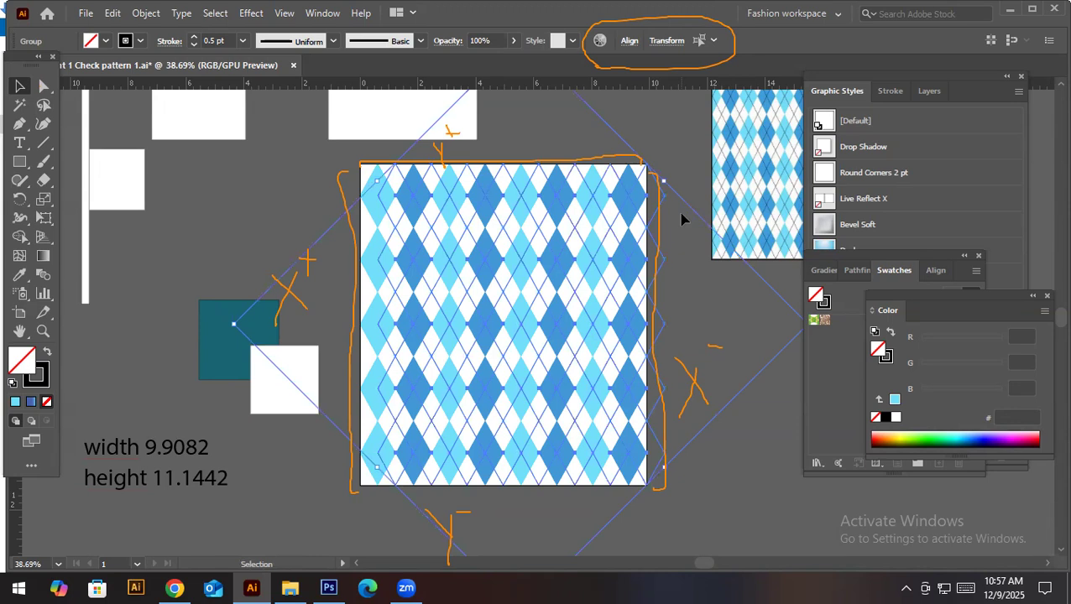
drag(659, 223, 763, 493)
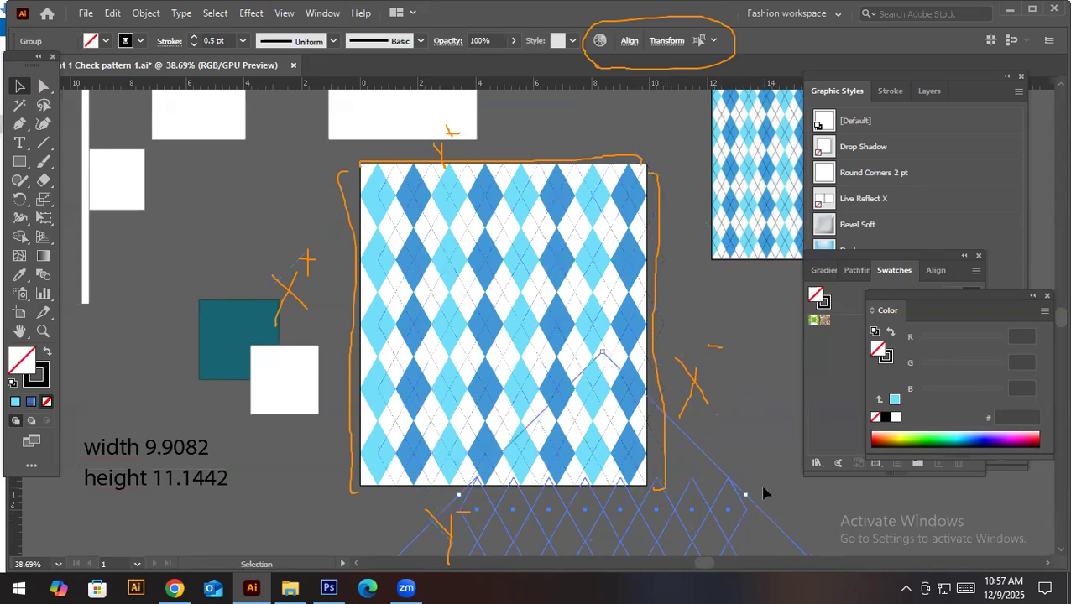
key(ctrl+z)
click(745, 459)
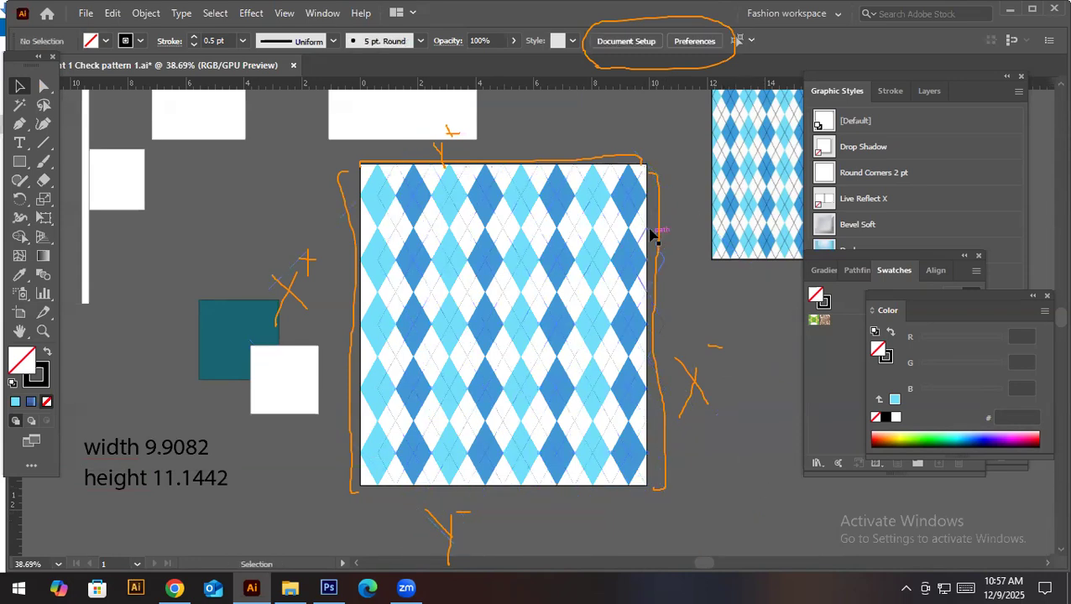
Try to shift the dashed outline group left by subtracting 11.1442 from its X position, and undo the shift
click(660, 496)
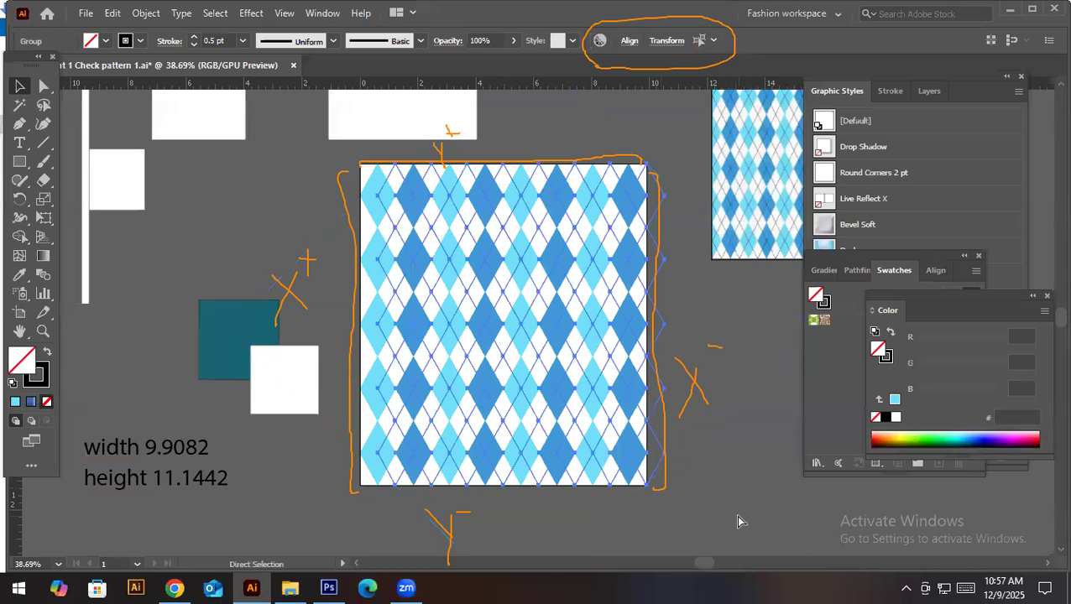
key(v)
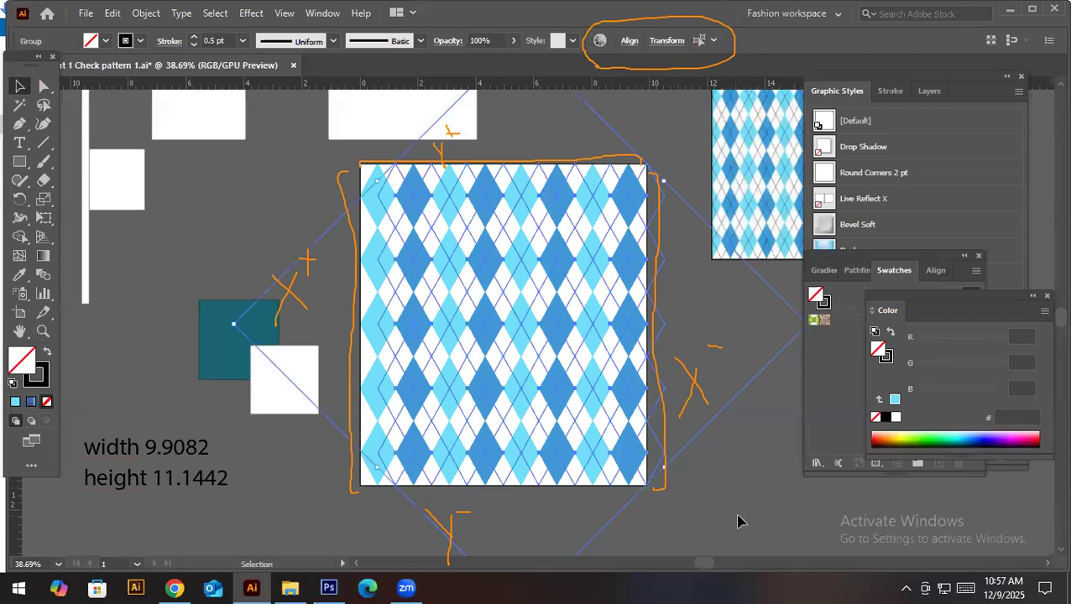
key(ctrl)
click(666, 42)
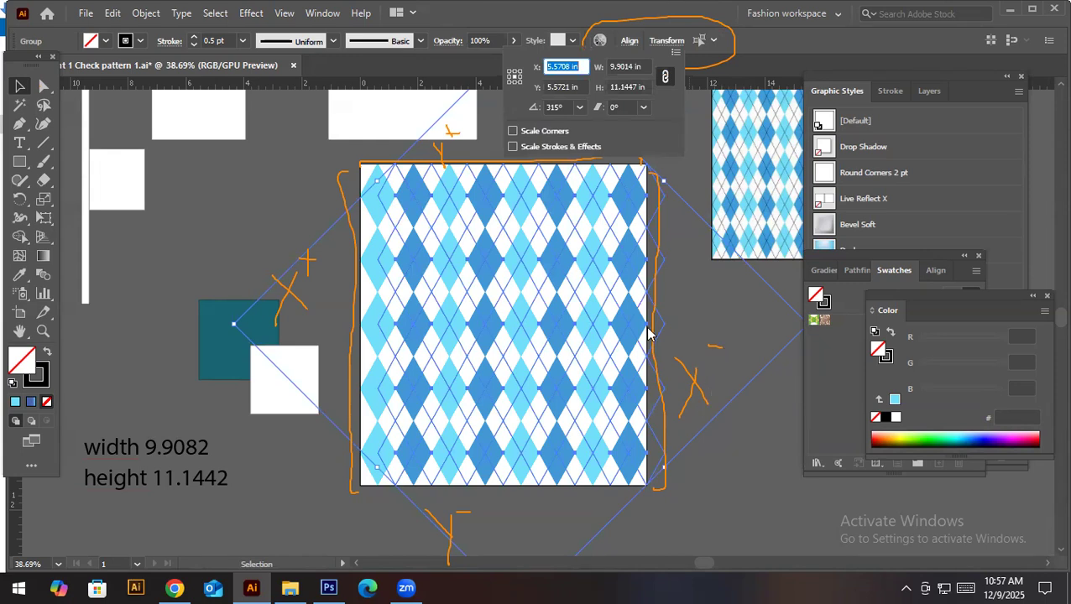
click(571, 74)
text(-)
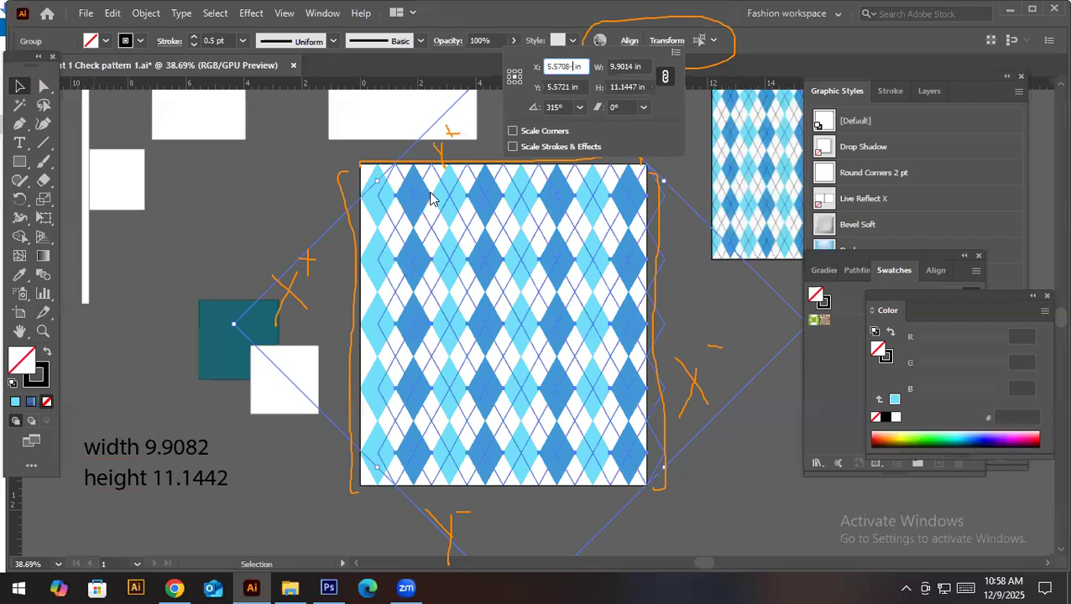
text(11.)
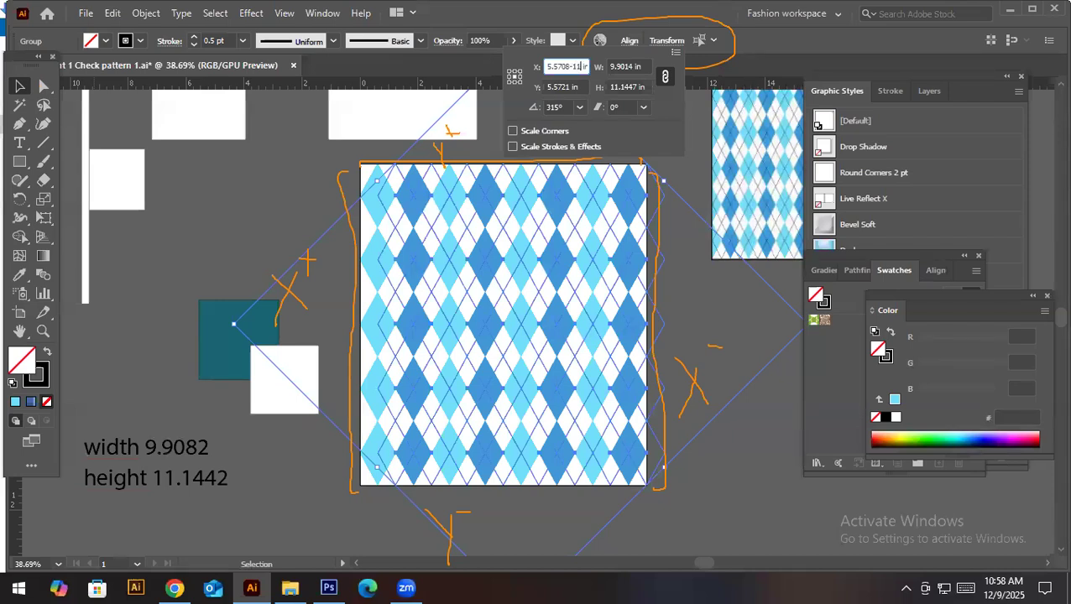
text(1442)
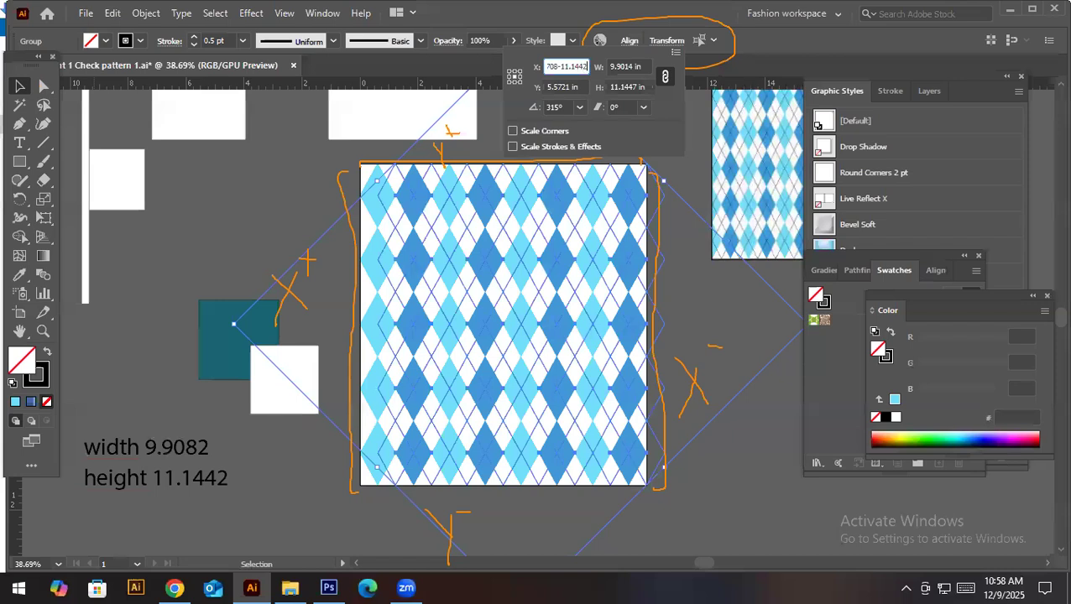
key(Return)
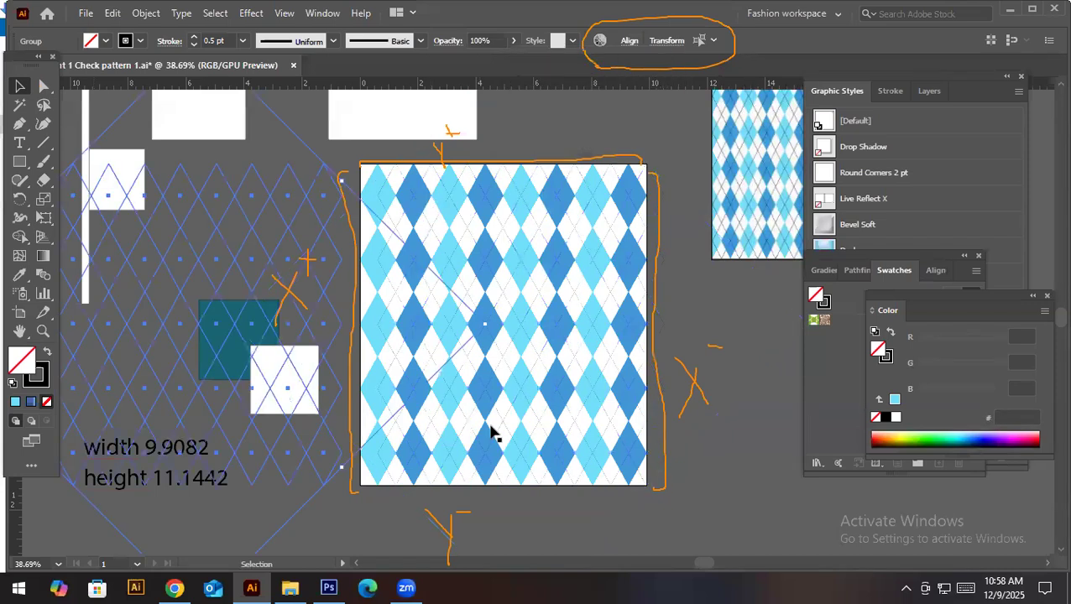
key(ctrl+z)
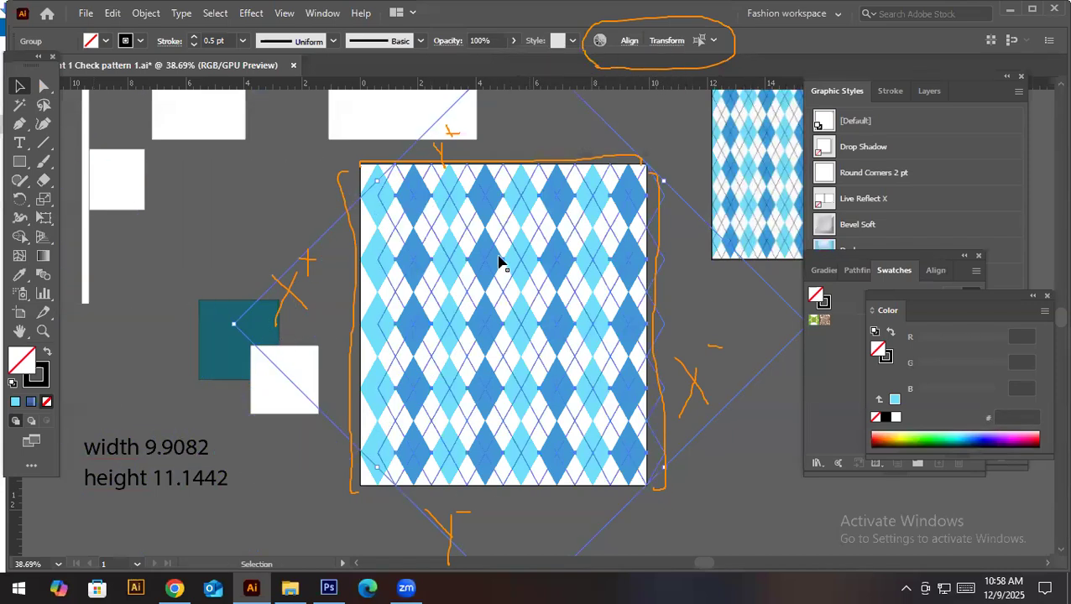
Try to copy the dashed outline group one artboard width to the left by subtracting 9.9082 from its X position
click(666, 40)
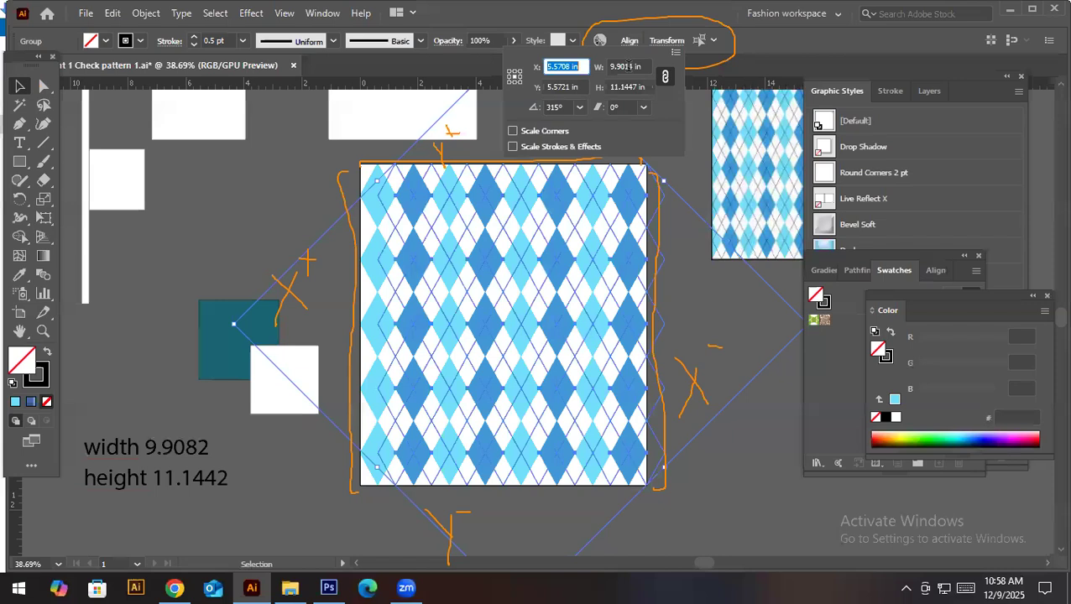
click(567, 67)
text(-)
text(9)
text(.908)
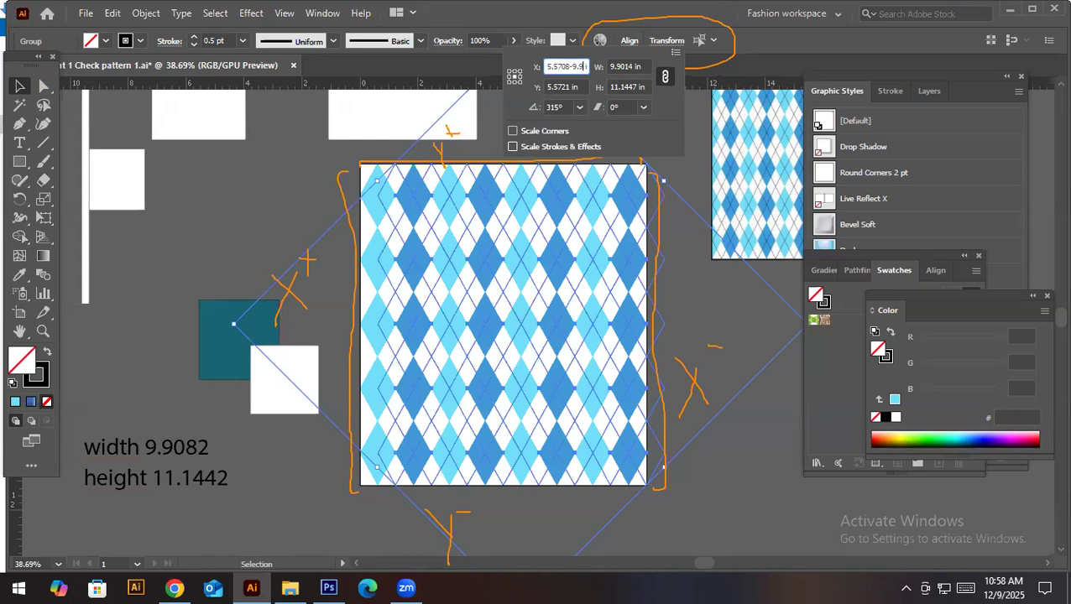
text(2)
key(Return)
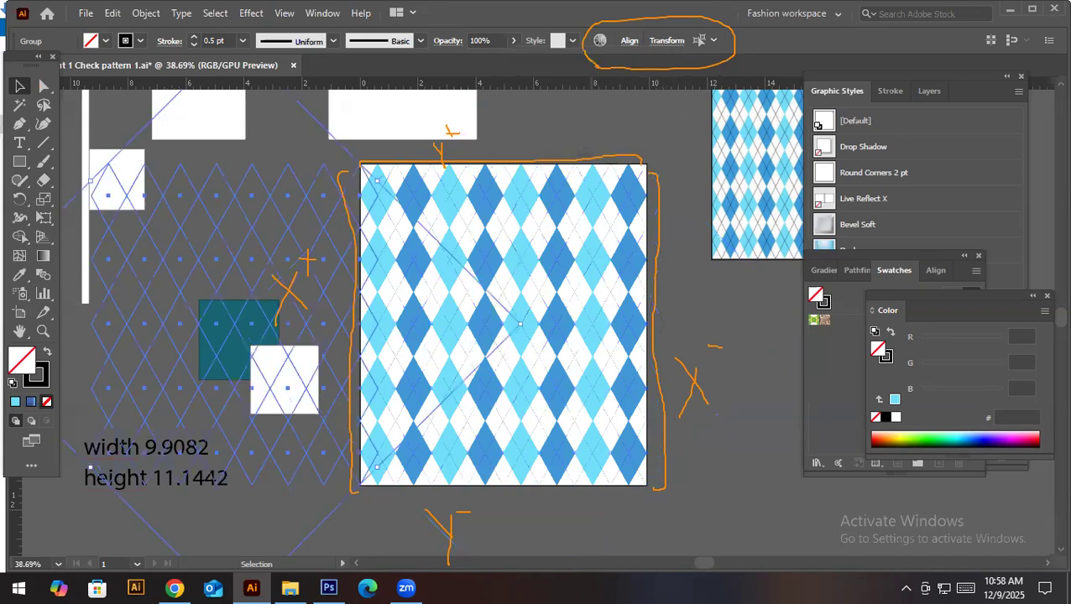
click(681, 299)
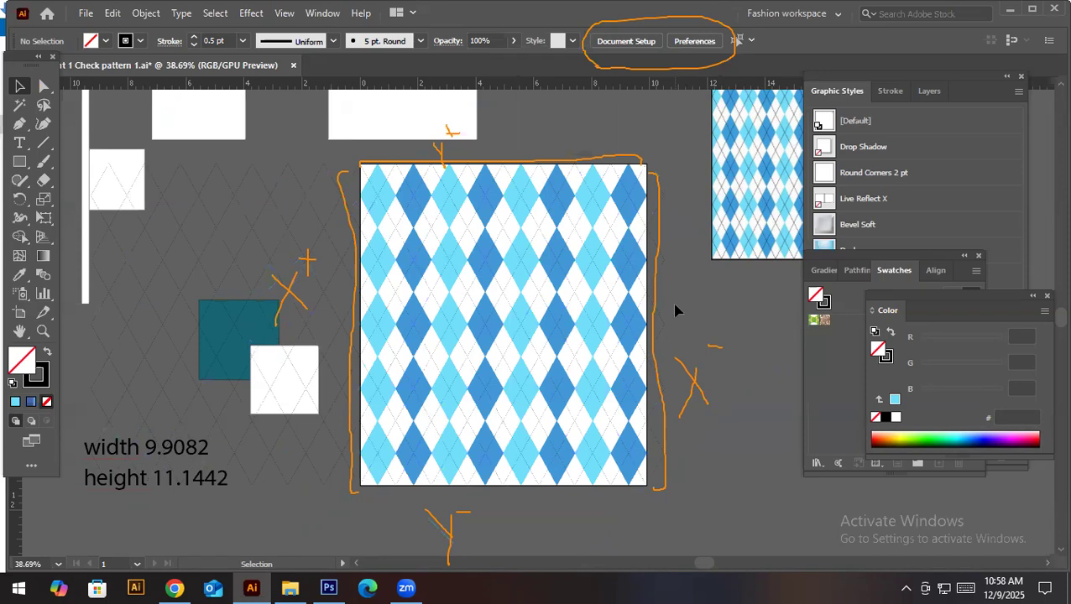
Undo the leftward copy of the dashed outlines and step back through the earlier edits, then clear the selection
click(710, 340)
key(Delete)
key(ctrl+z)
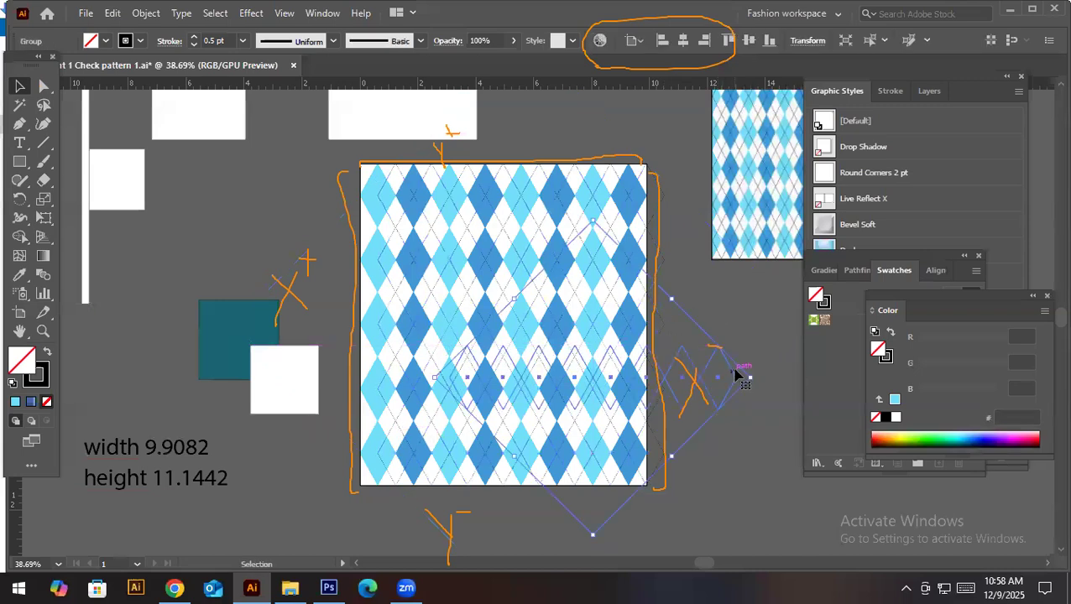
key(ctrl+z)
click(712, 303)
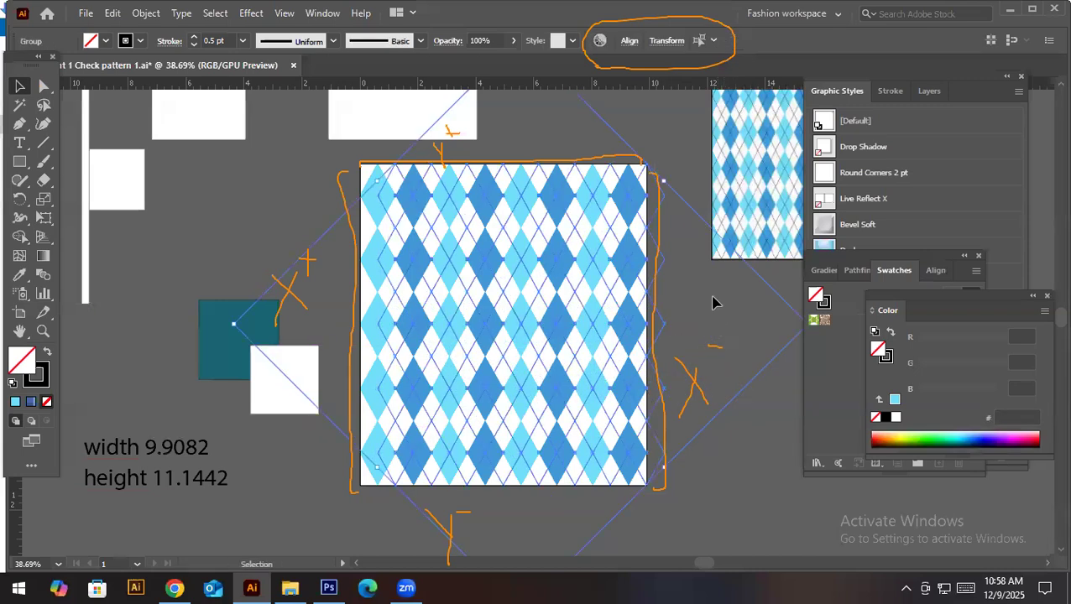
key(ctrl+shift+a)
key(v)
click(756, 328)
key(ctrl+z)
key(ctrl+z)
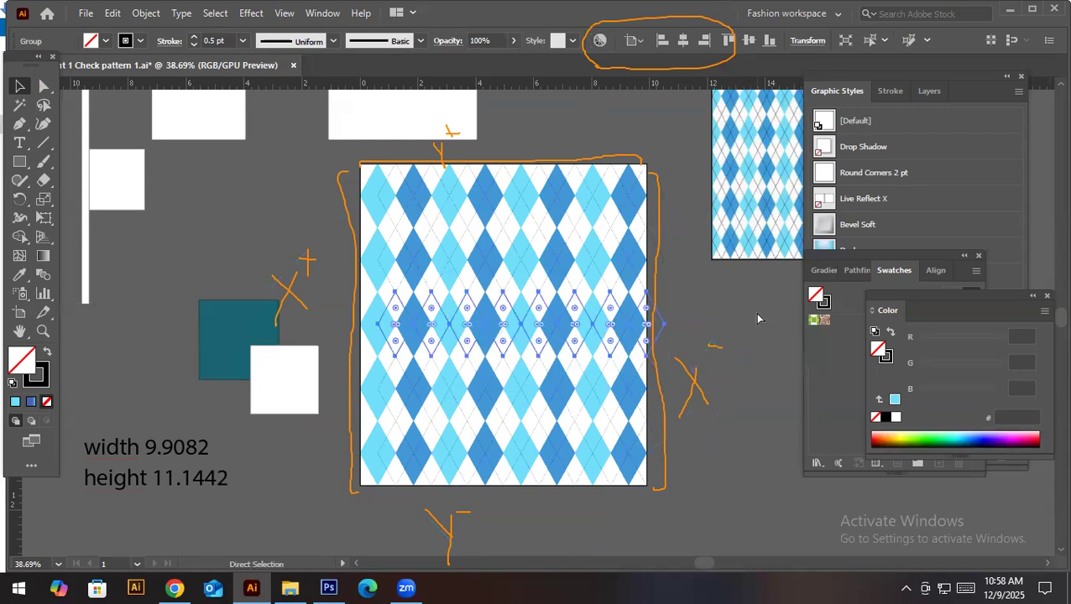
key(ctrl+z)
key(ctrl+shift+a)
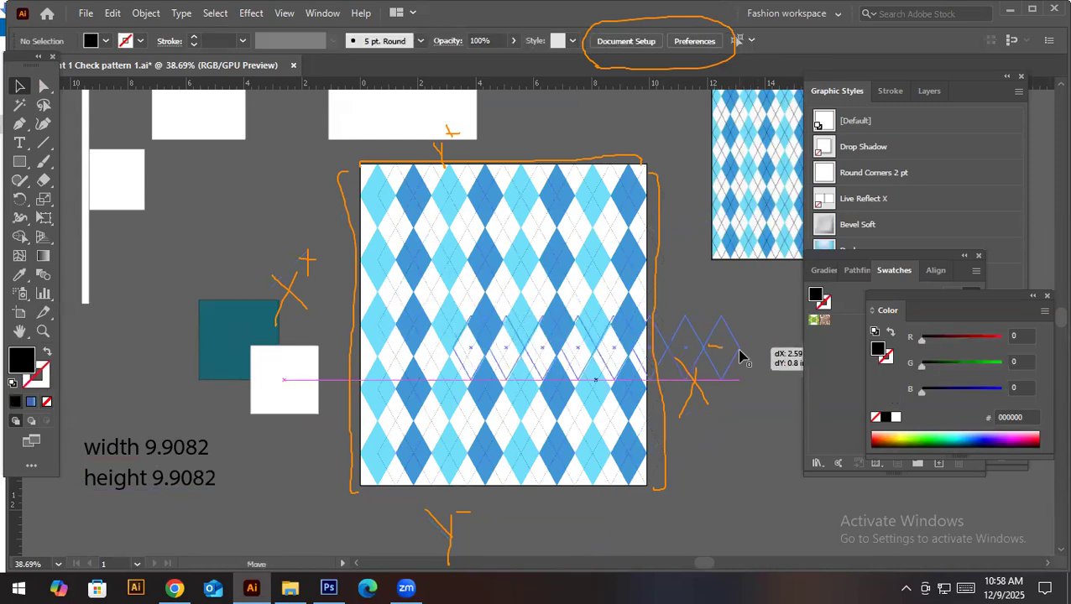
click(753, 388)
key(ctrl+shift+a)
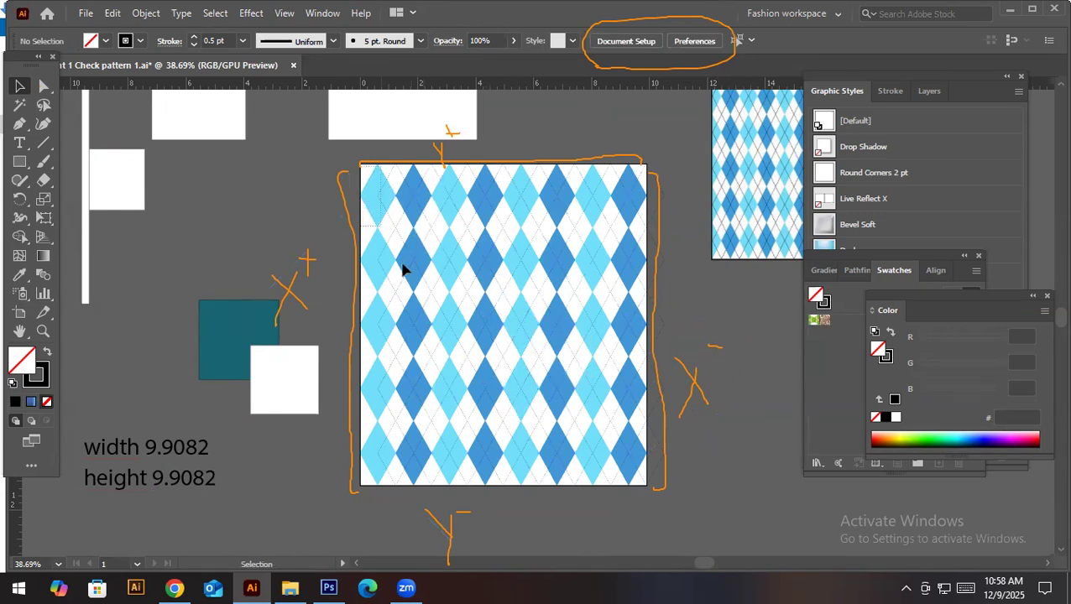
Reselect the whole dashed outline group and duplicate it to the left by the artboard width, subtracting 9.9082 from X
click(658, 503)
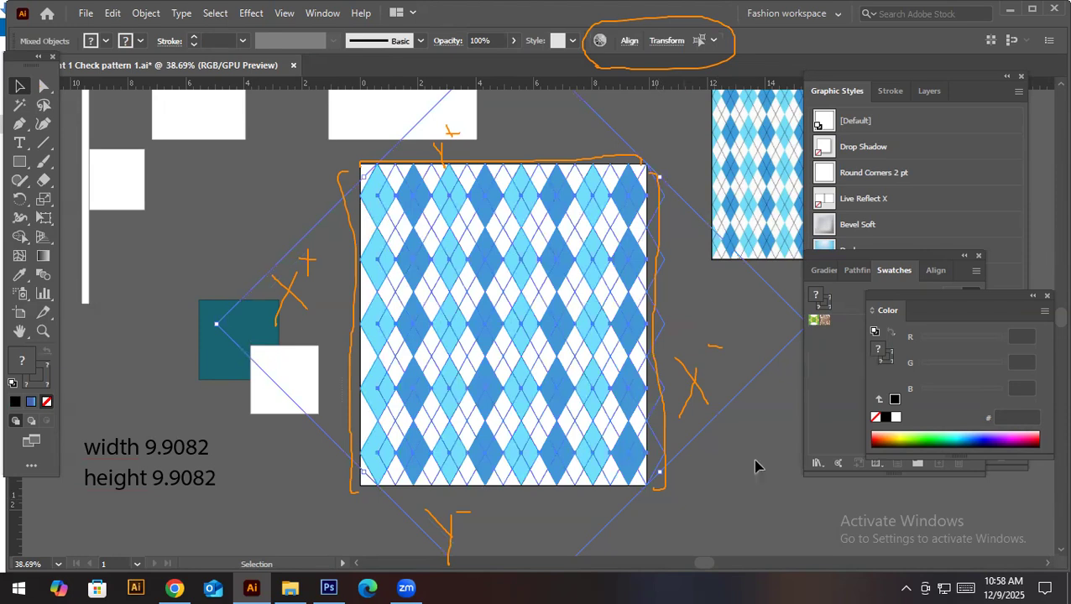
click(698, 446)
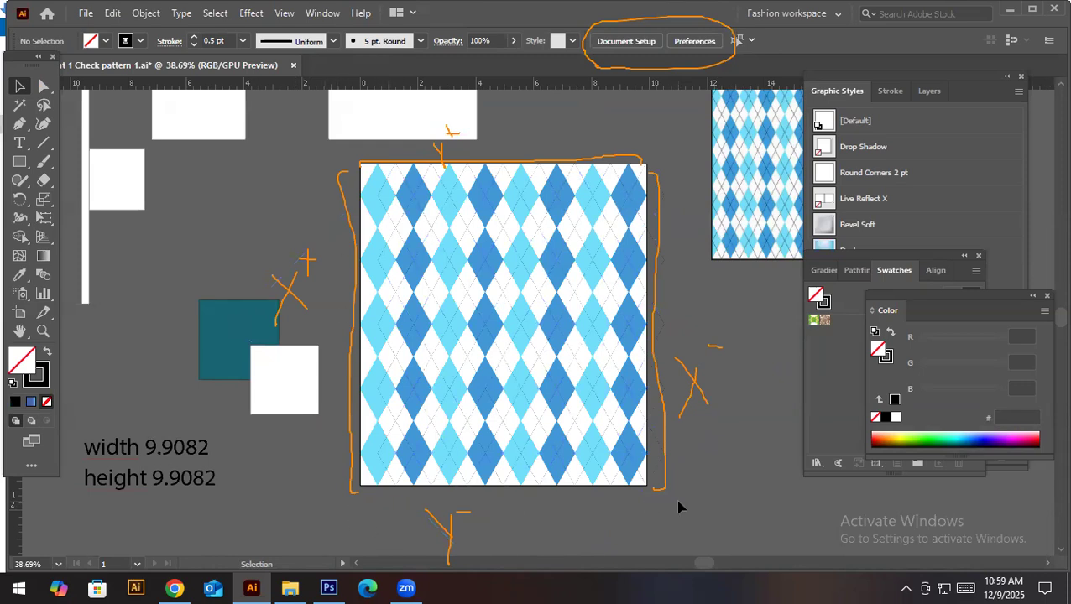
click(655, 164)
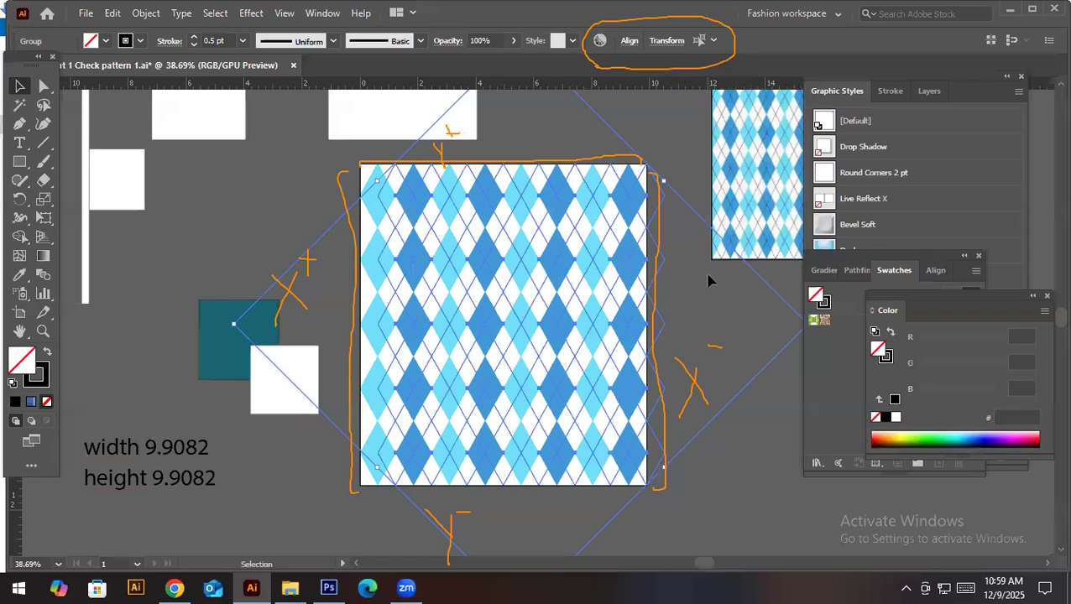
key(a)
key(v)
key(a)
key(ctrl)
click(663, 42)
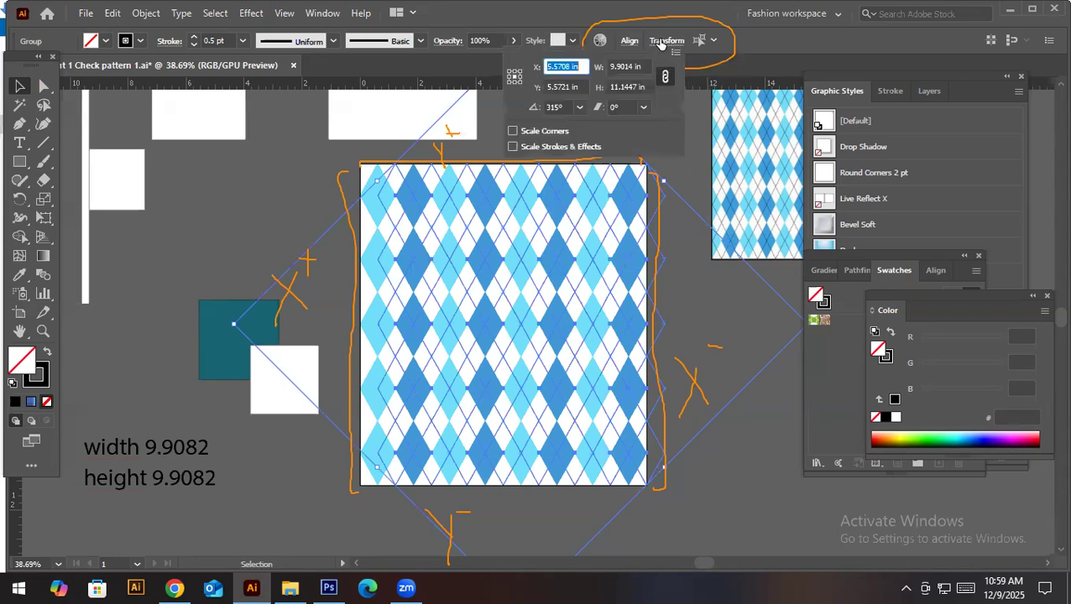
click(567, 66)
text(9.5082)
key(Return)
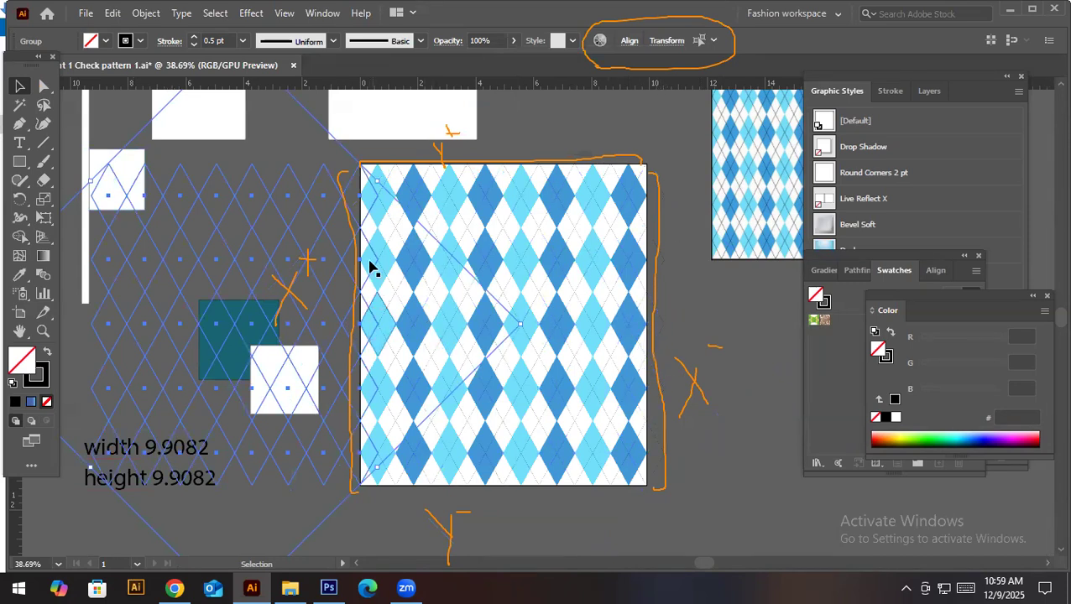
click(366, 534)
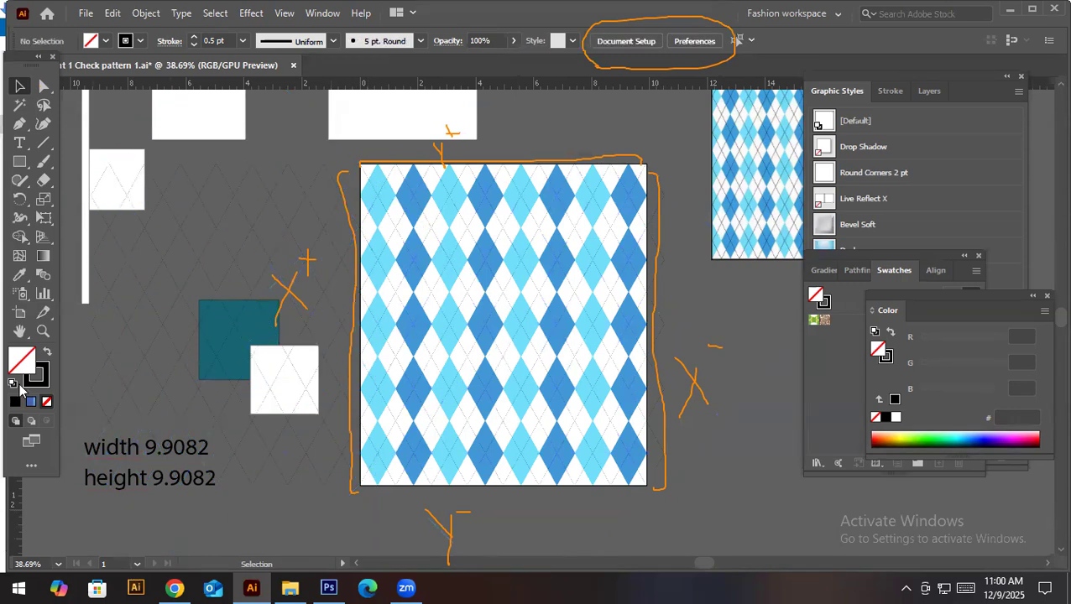
Save the check pattern document
click(32, 564)
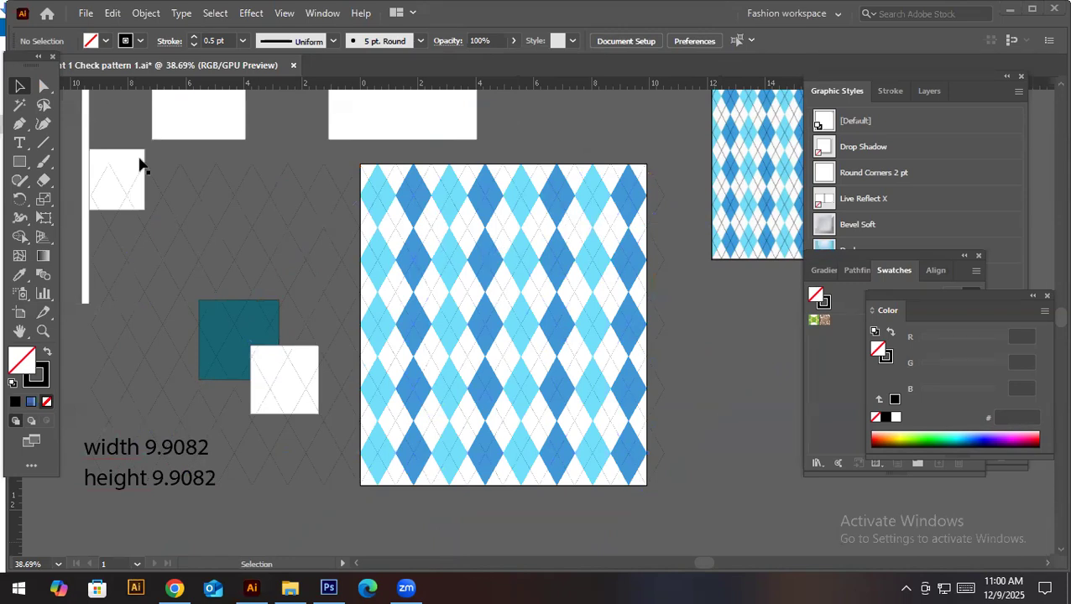
scroll(465, 192, down, 2)
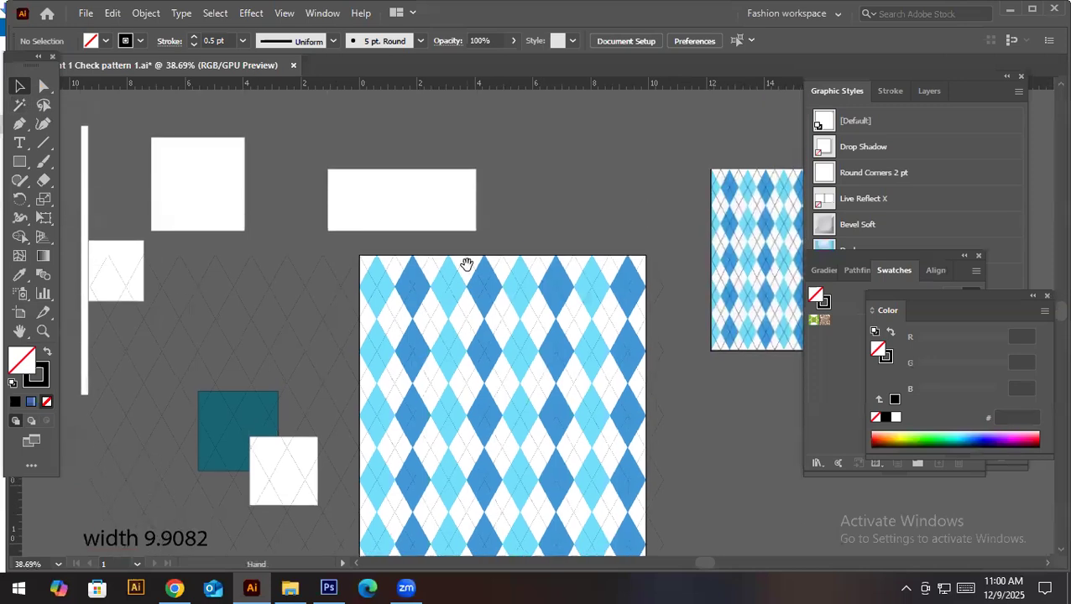
click(86, 13)
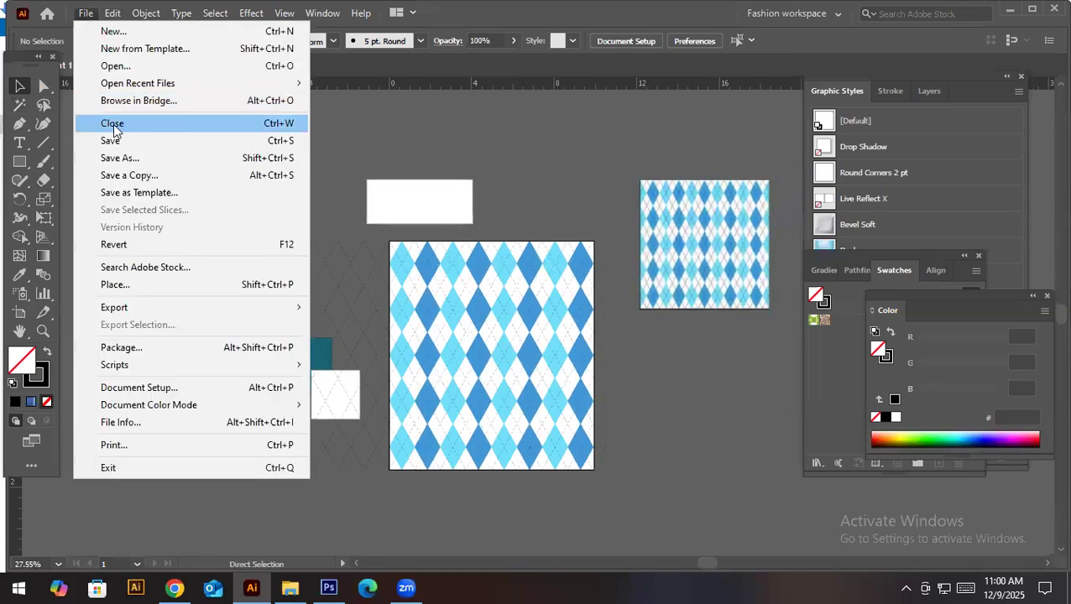
click(114, 140)
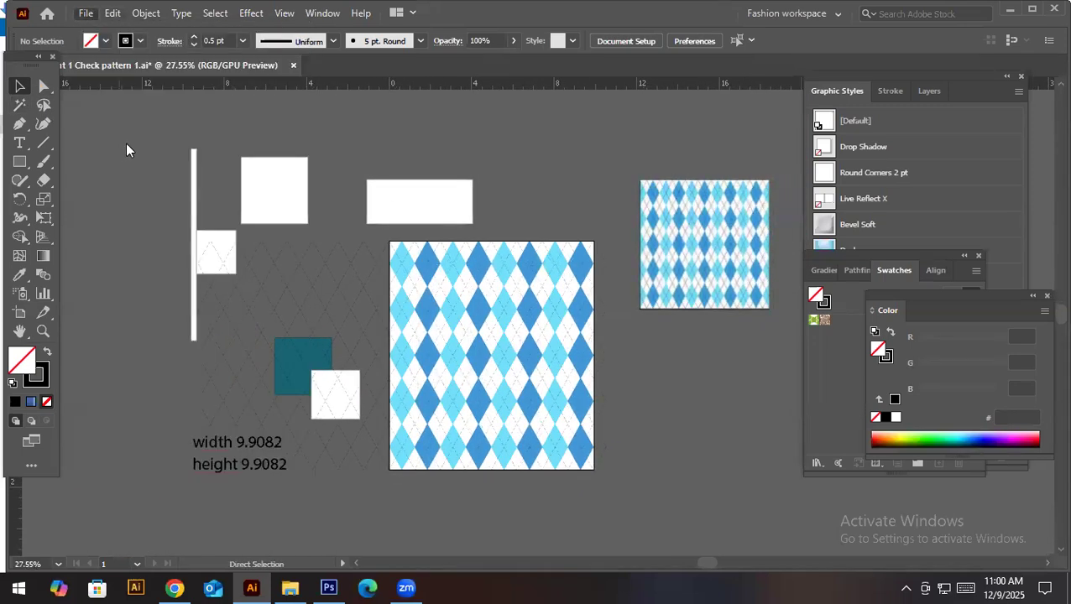
Delete the leftover white and teal rectangles around the pattern and move the linked reference image further down and right
click(425, 201)
key(Delete)
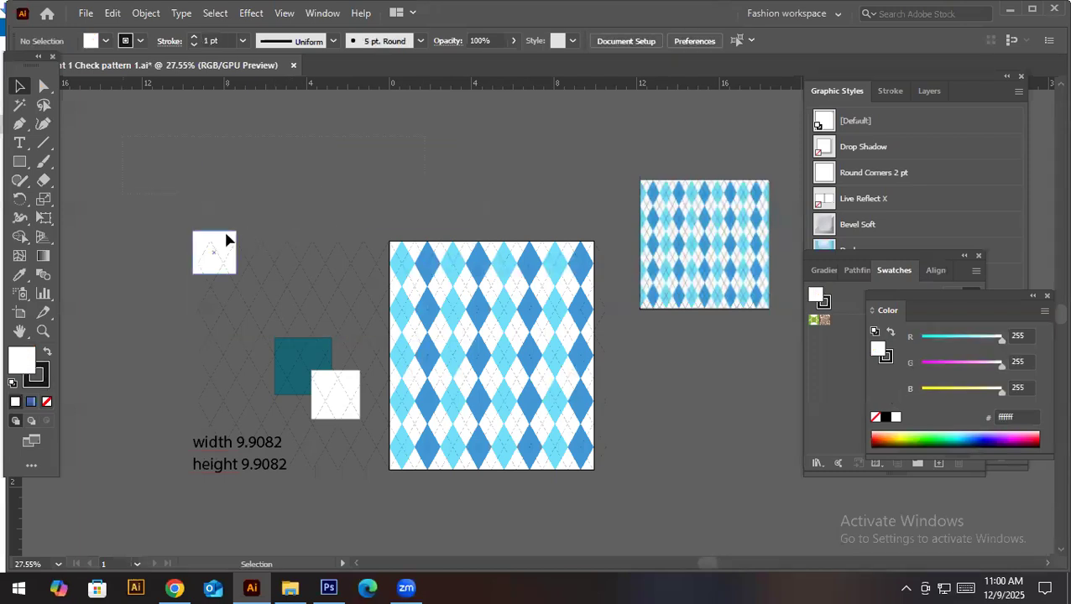
click(220, 245)
key(Delete)
drag(719, 246, 751, 356)
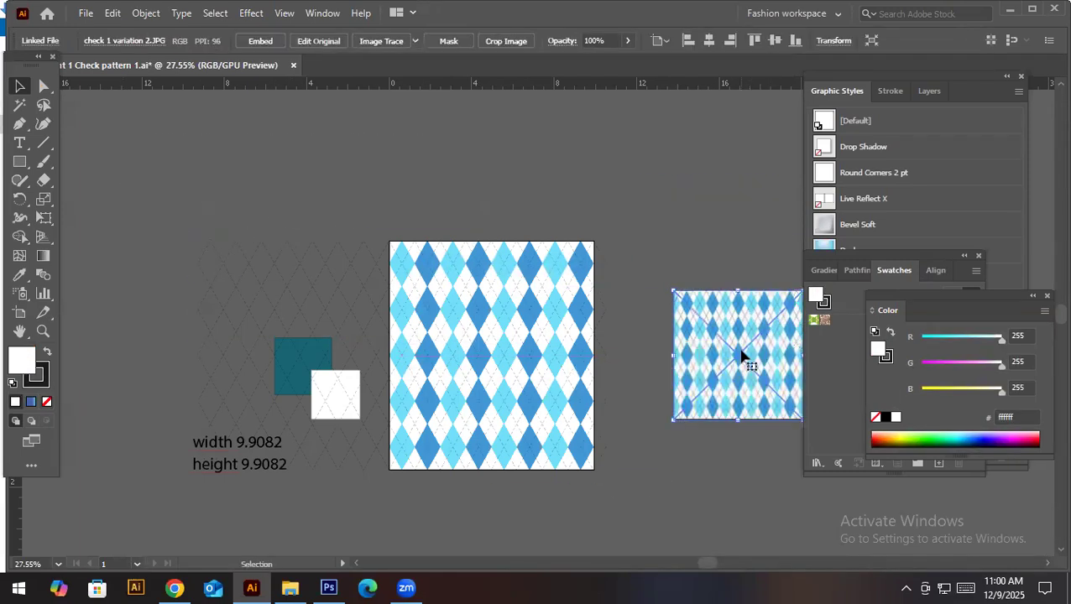
drag(340, 402, 254, 153)
key(Delete)
drag(322, 364, 263, 158)
key(Delete)
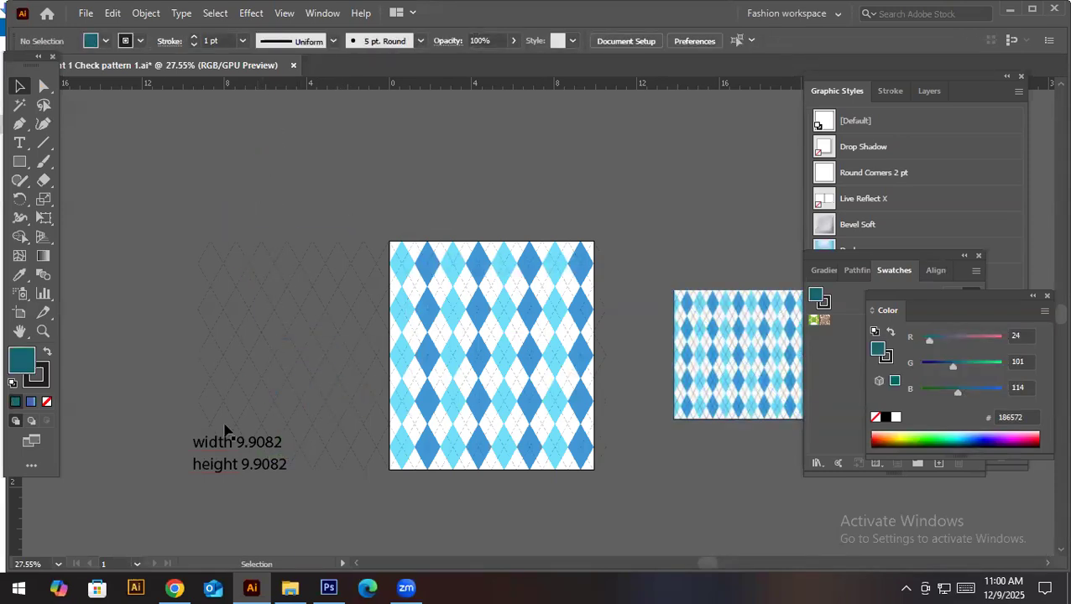
Move the width and height labels down and left, clear of the copied dashed outlines
drag(210, 480, 113, 520)
drag(206, 453, 94, 497)
ctrl+click(461, 432)
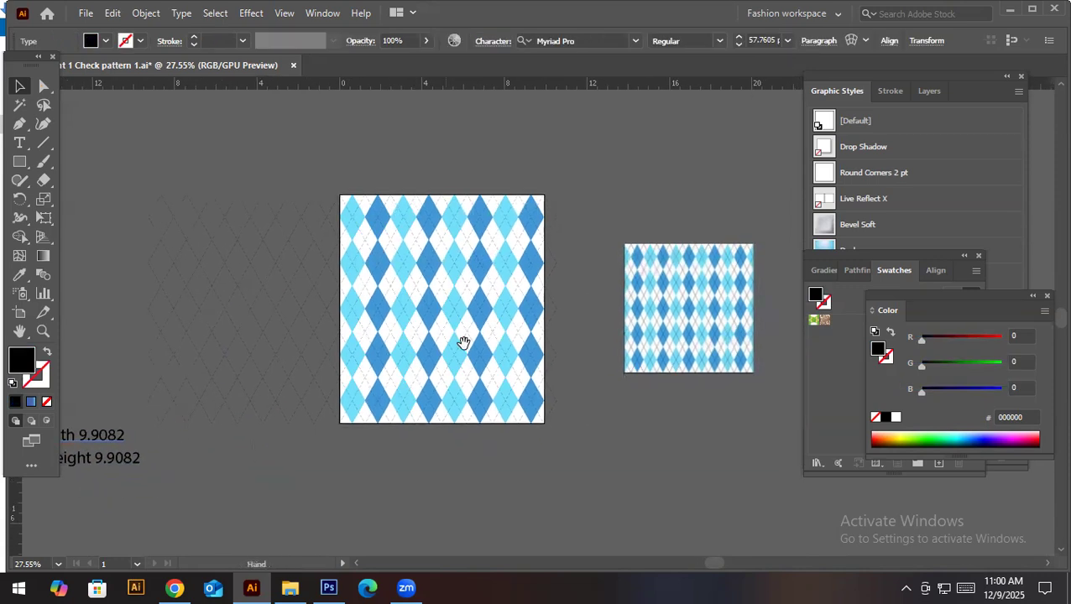
ctrl+alt+click(521, 357)
ctrl+alt+click(520, 357)
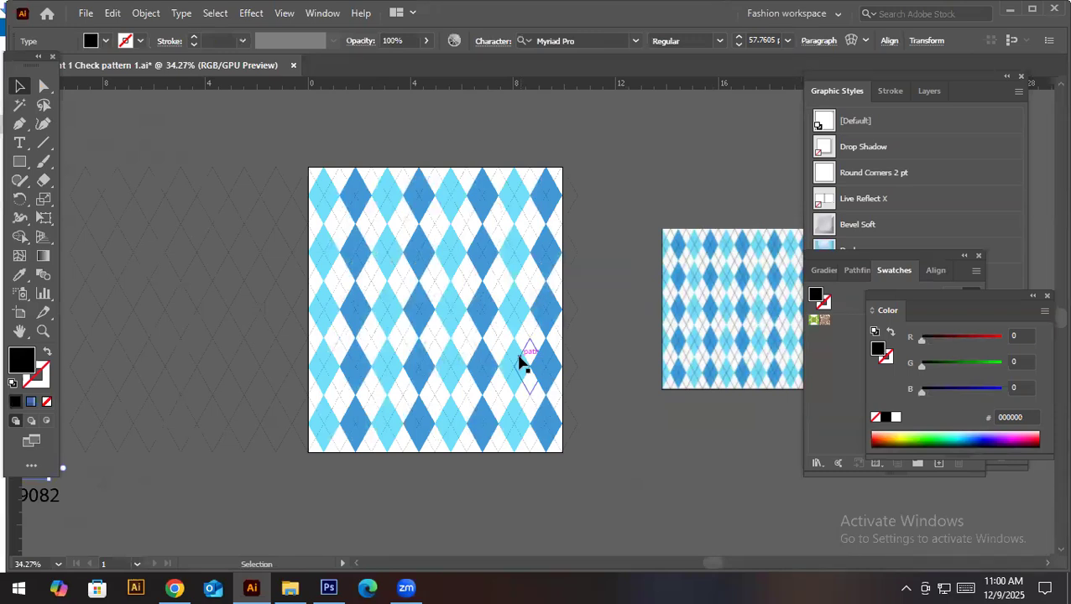
click(20, 162)
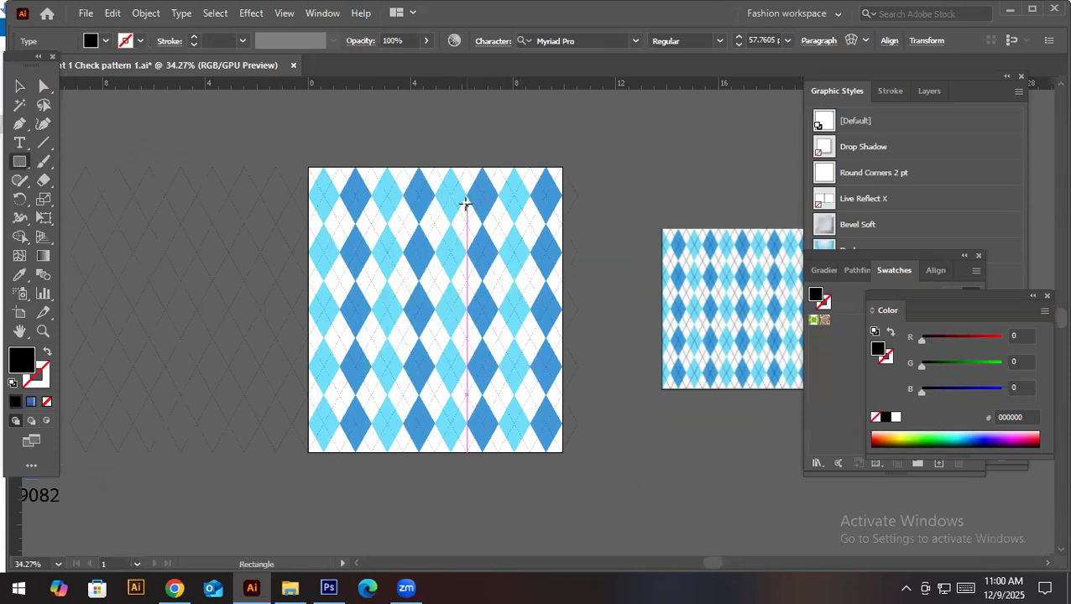
key(space)
drag(276, 381, 354, 390)
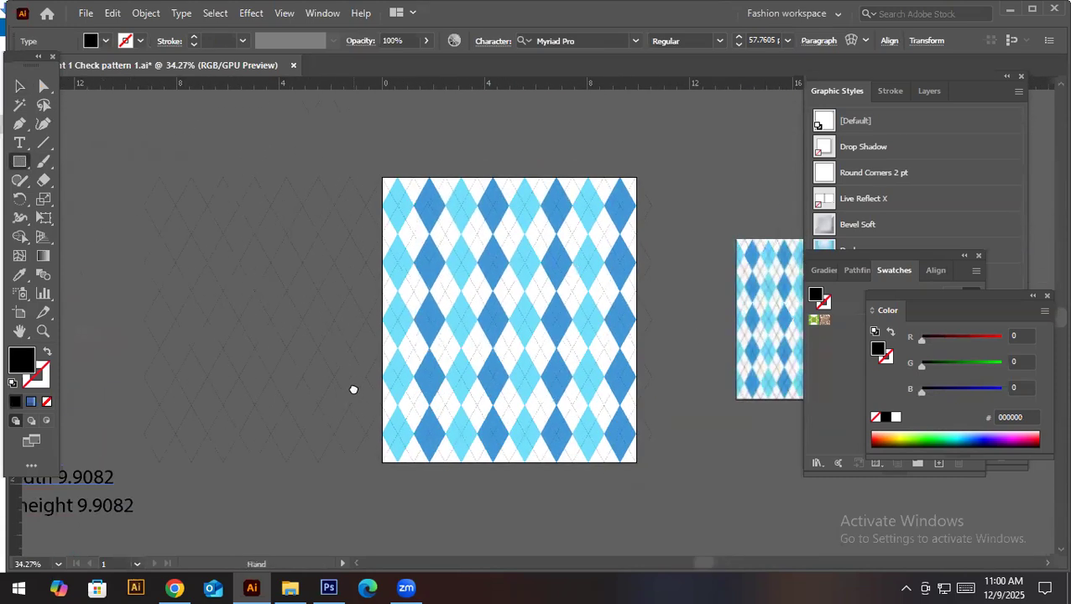
key(space)
drag(375, 331, 415, 274)
key(space)
drag(241, 413, 307, 401)
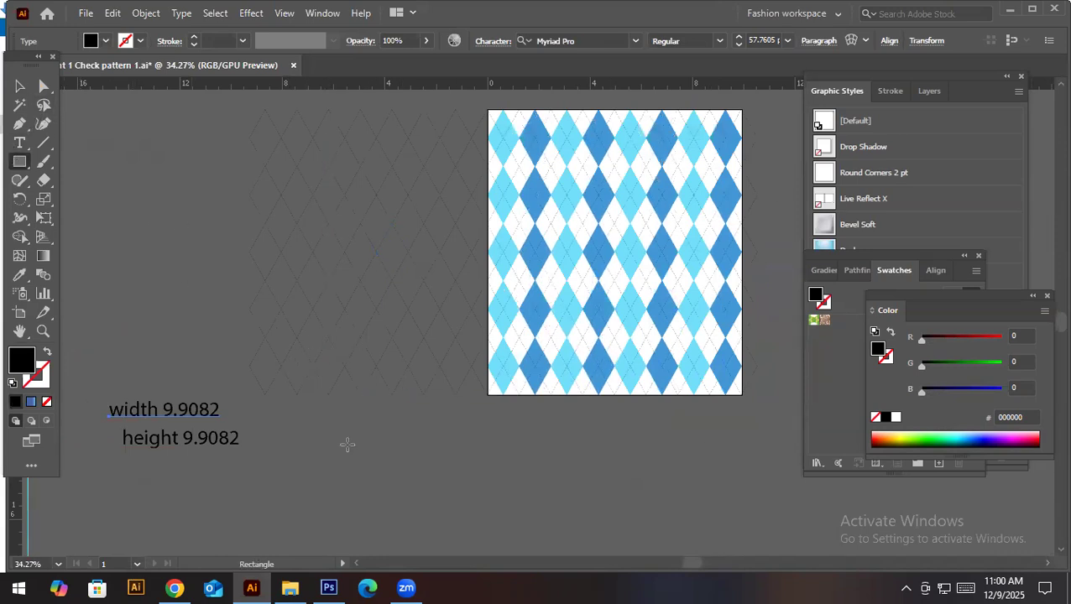
click(160, 240)
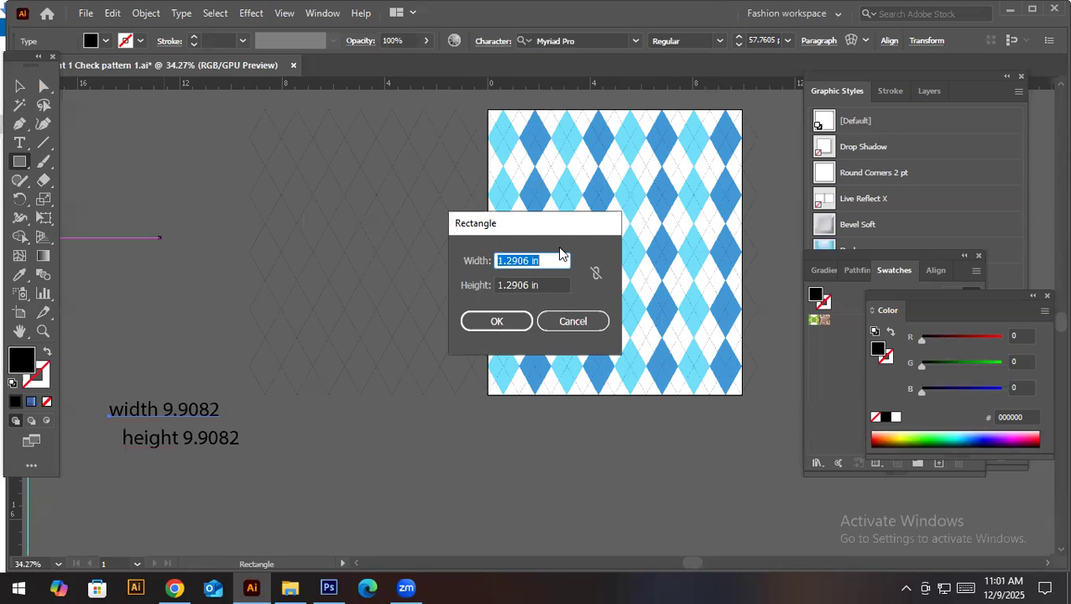
text(9.9082)
double_click(514, 286)
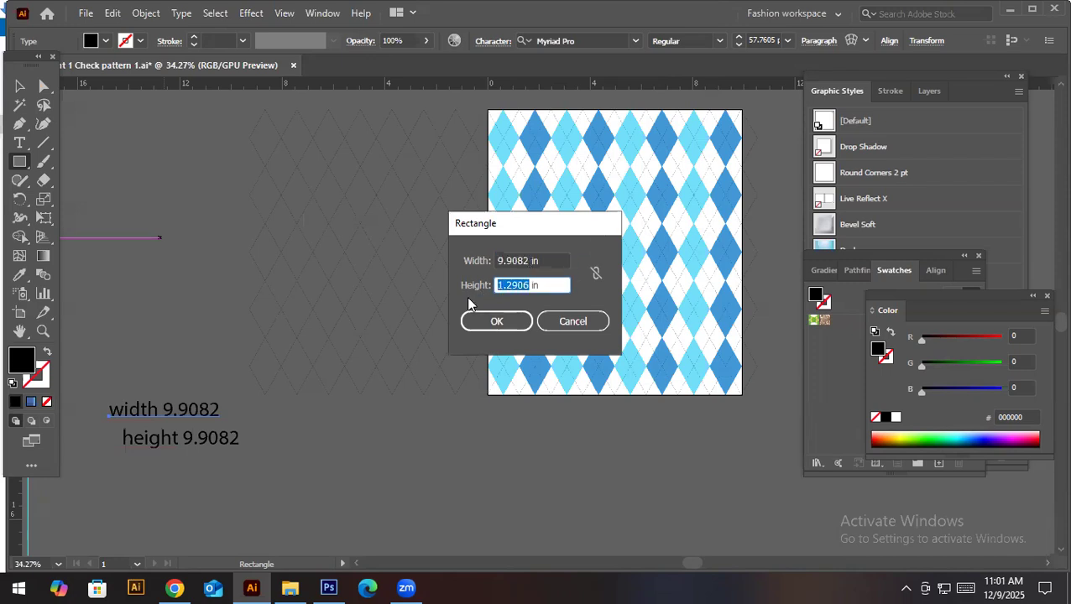
key(Escape)
Check the artboard's height and replace the number in the height label with 11.1442
key(v)
click(230, 443)
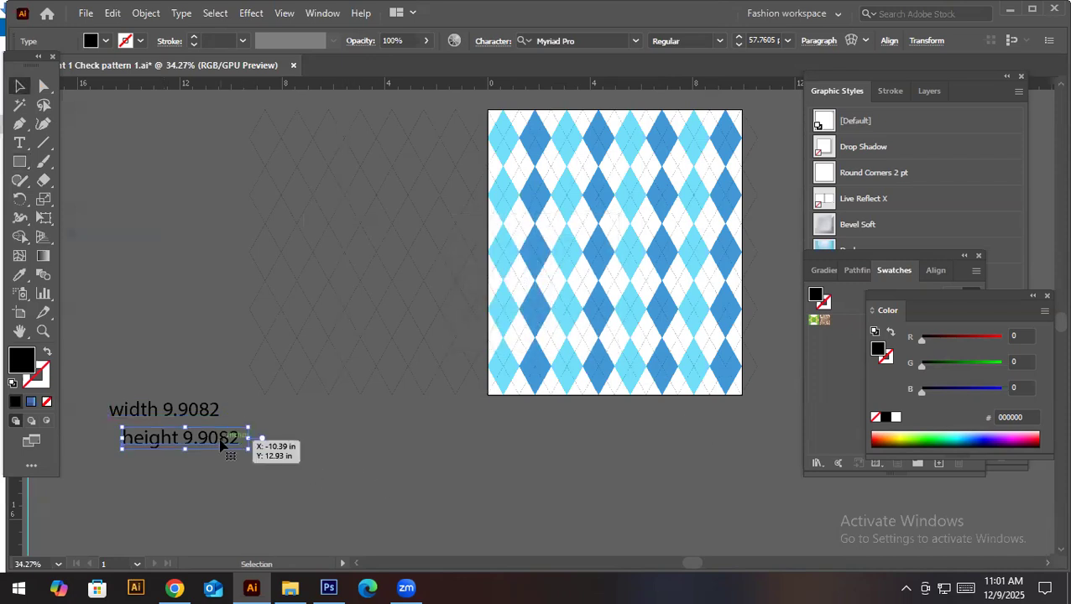
click(20, 313)
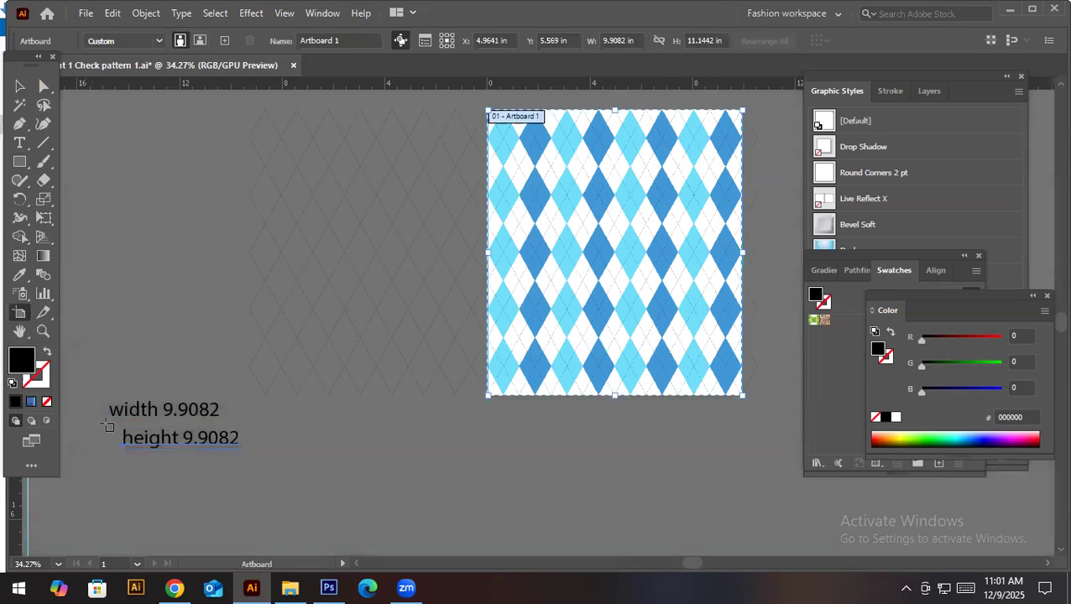
key(t)
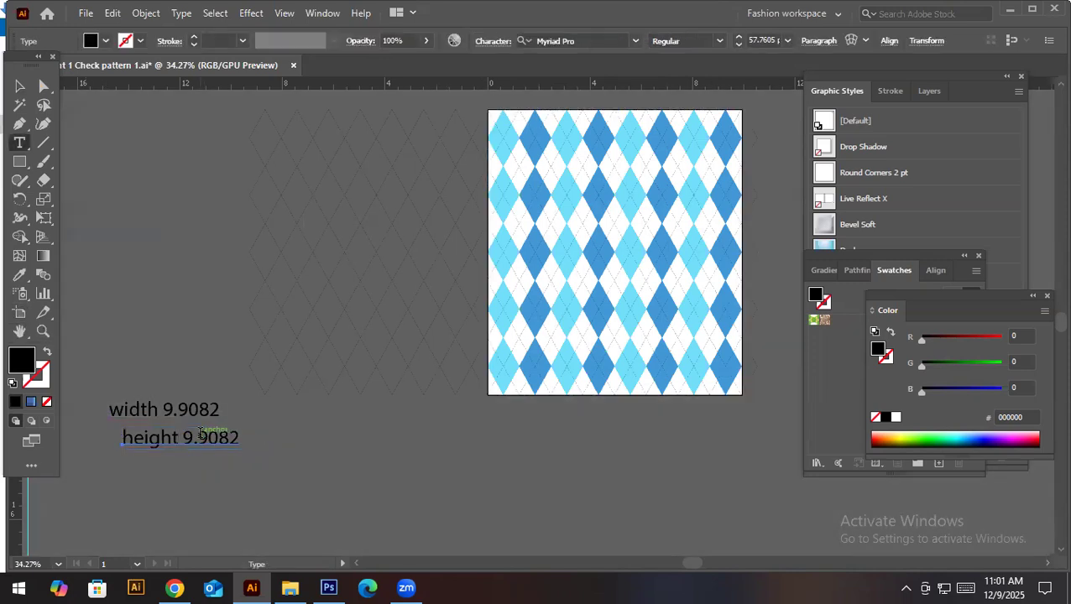
drag(240, 437, 184, 437)
text(11.1442)
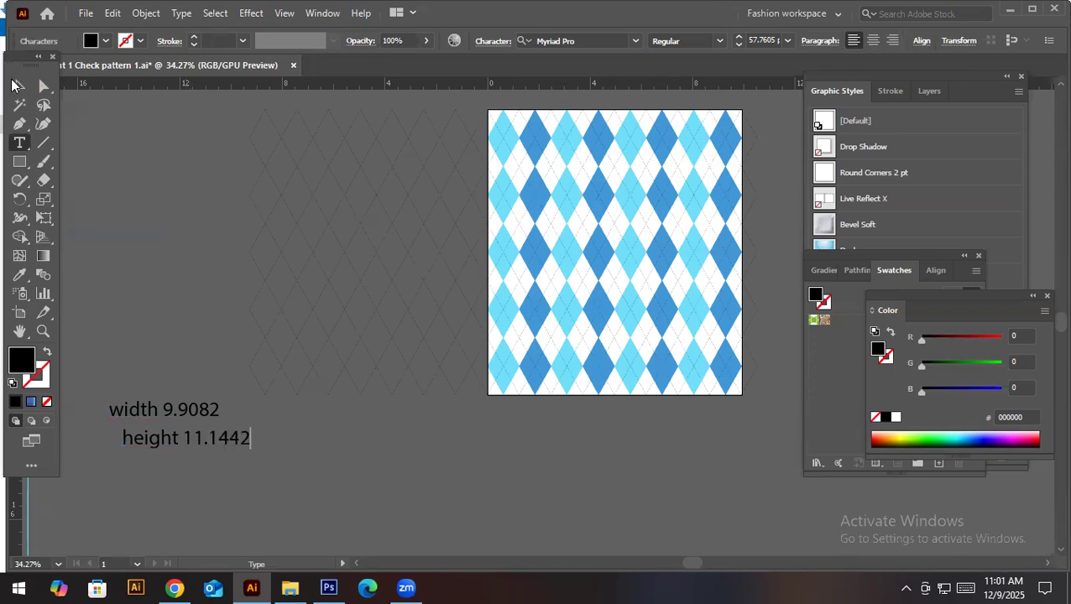
click(20, 88)
click(380, 480)
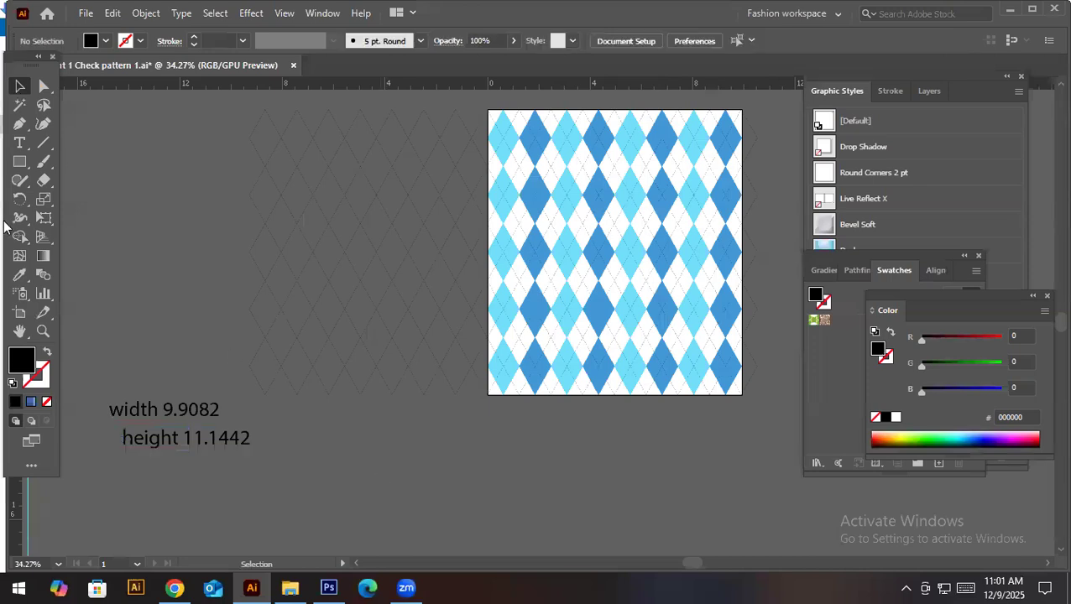
Create a rectangle 9.9082 in wide and 11.1442 in high with the Rectangle tool
click(19, 161)
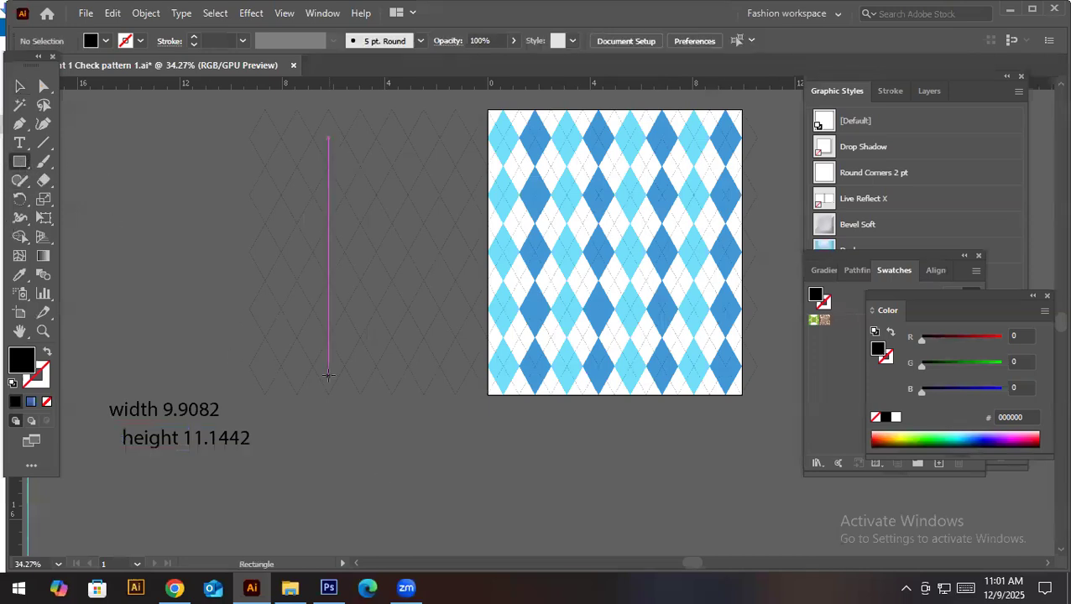
click(391, 202)
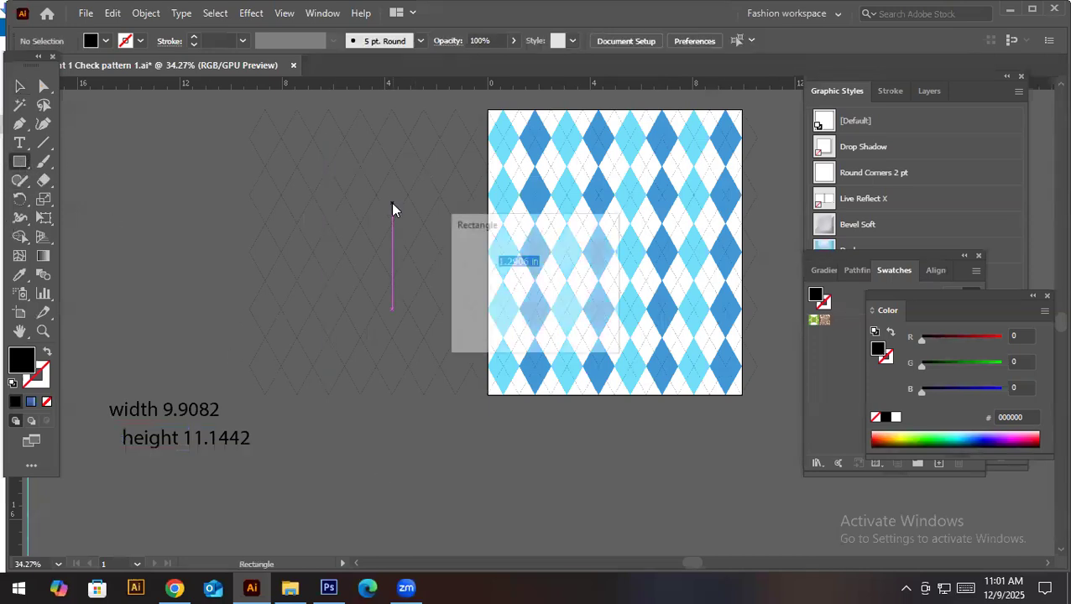
double_click(510, 261)
text(9)
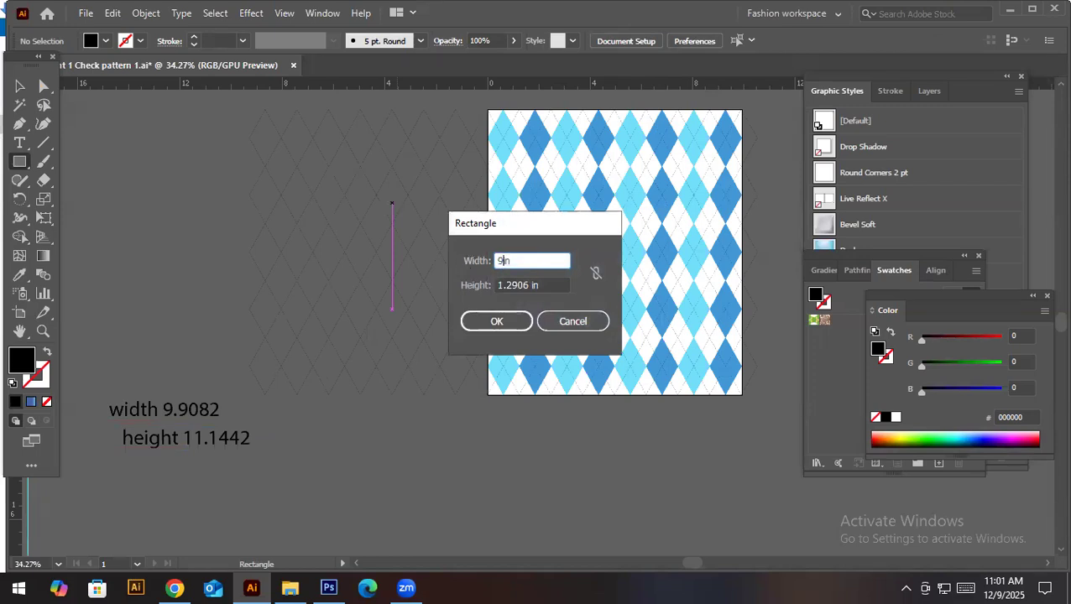
text(.9082)
key(Tab)
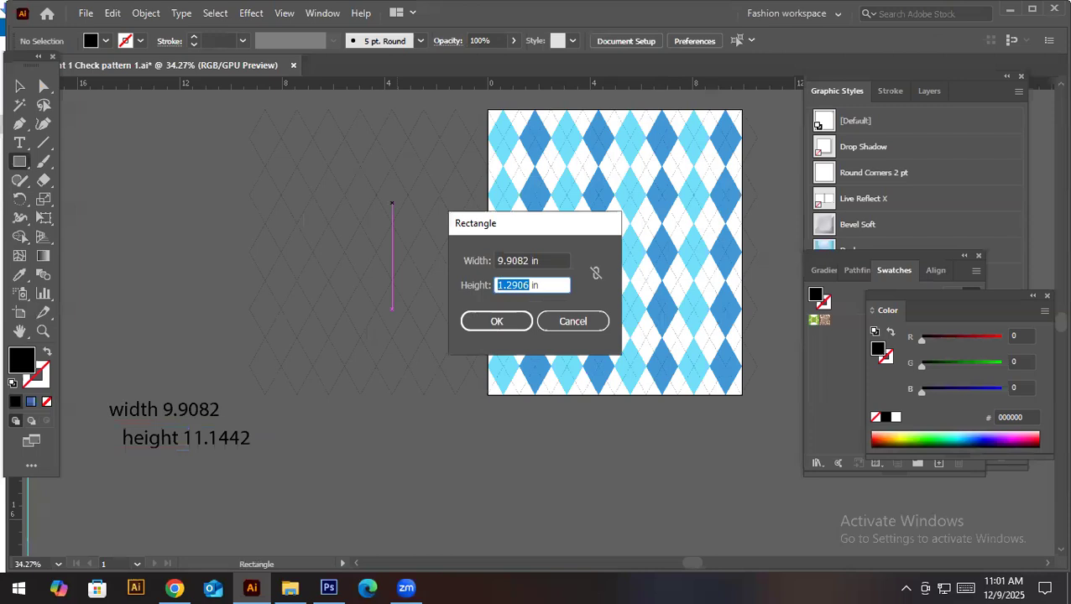
text(11.1442)
click(521, 321)
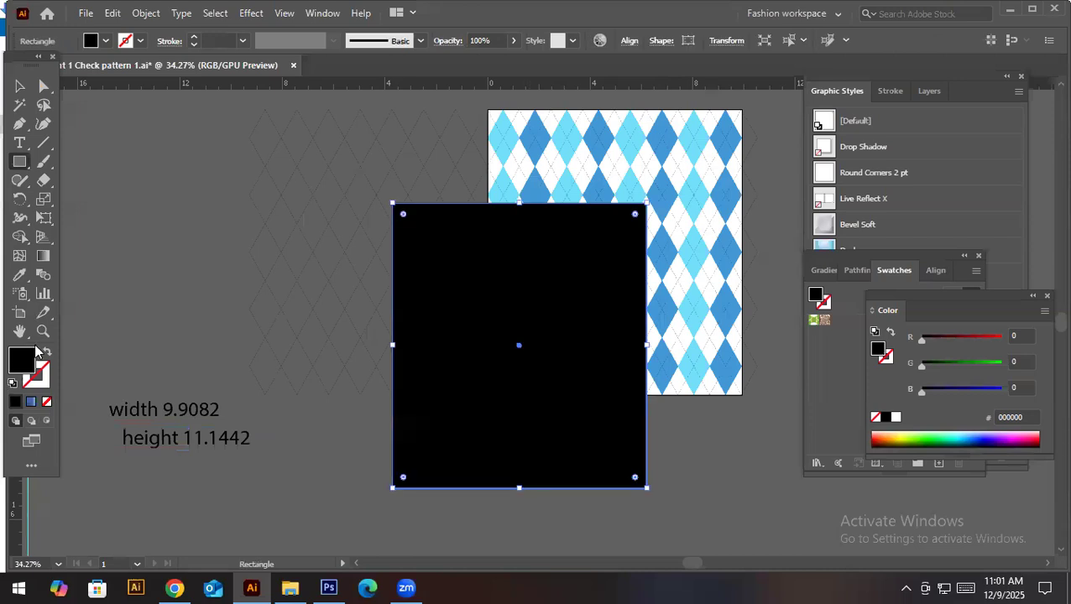
Fill the new rectangle with white (ffffff)
double_click(28, 361)
click(485, 235)
click(480, 172)
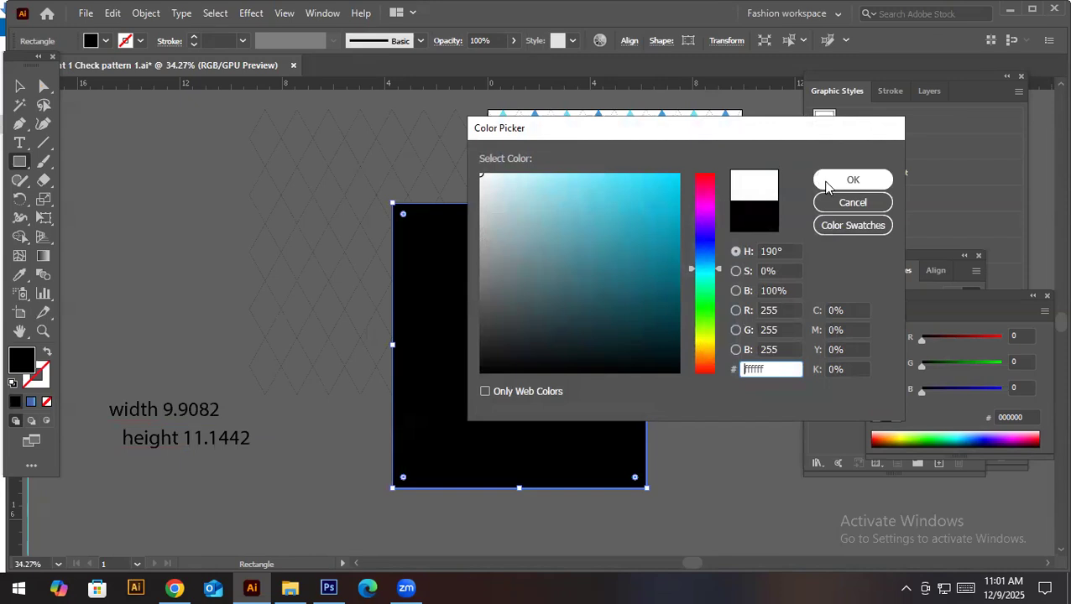
click(824, 181)
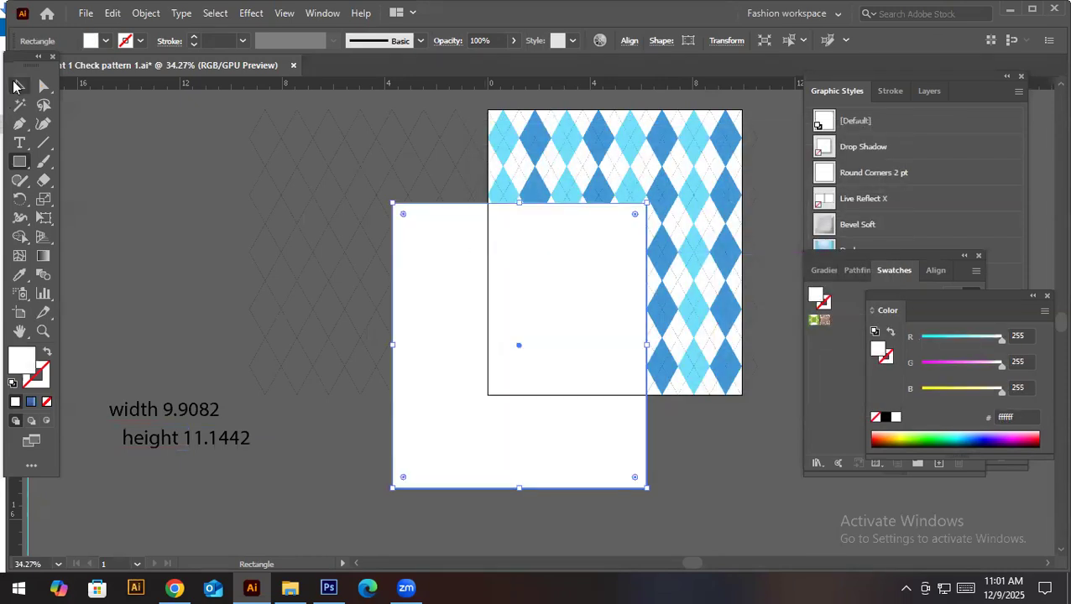
Make the fill colour active and move the white rectangle onto the artboard, covering the argyle pattern
click(15, 87)
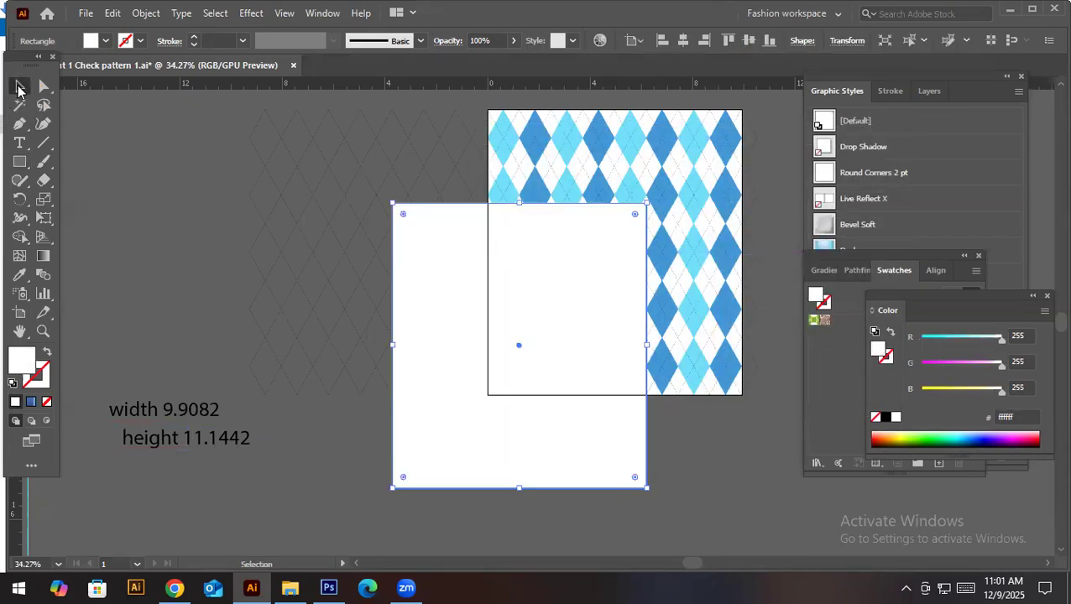
click(352, 437)
click(422, 407)
click(47, 382)
click(21, 359)
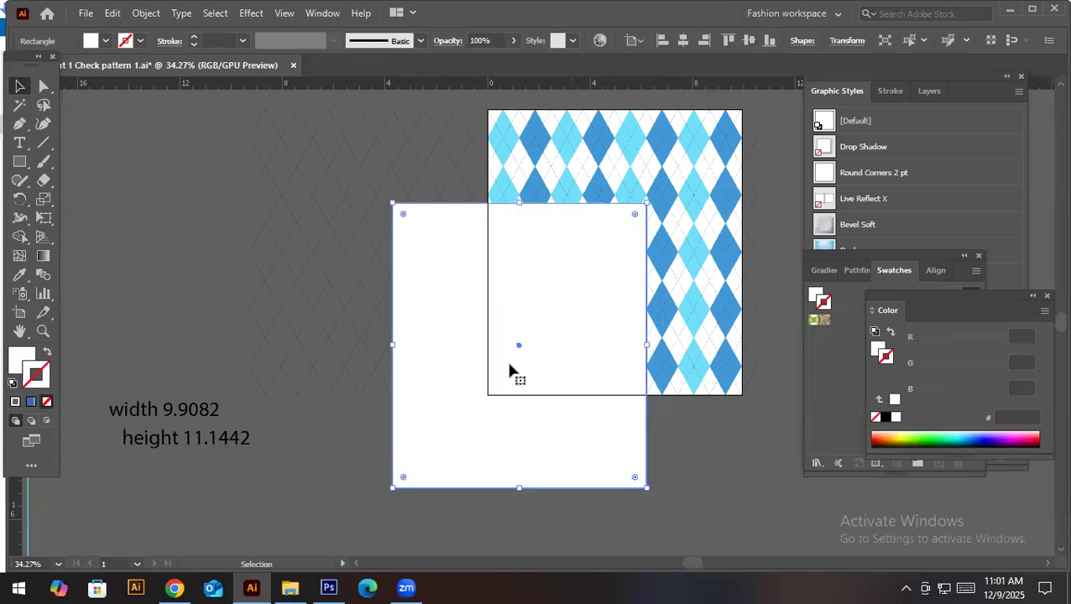
click(18, 362)
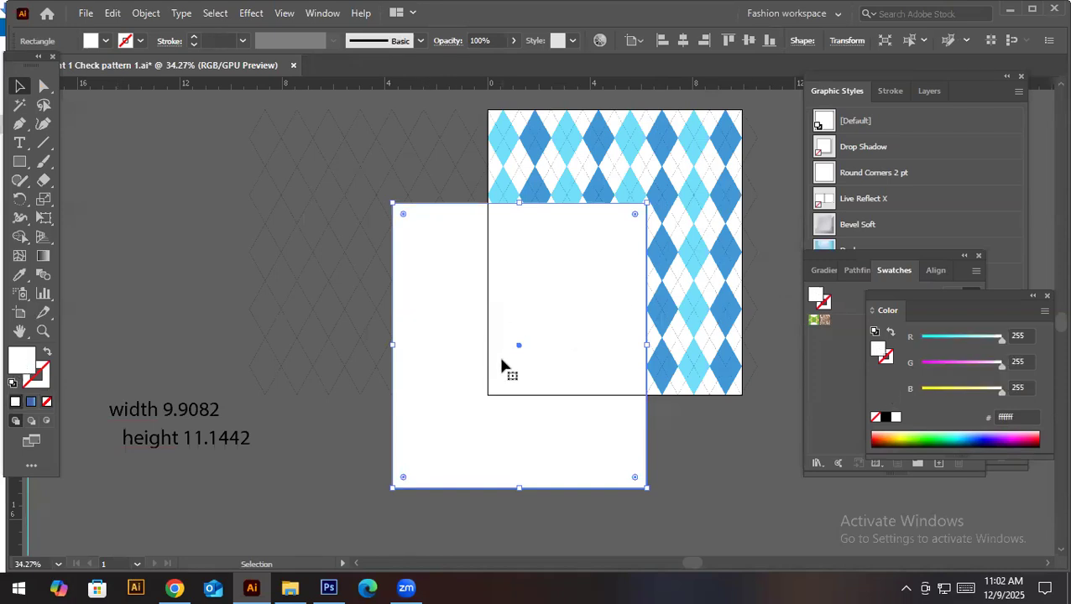
drag(464, 370, 534, 313)
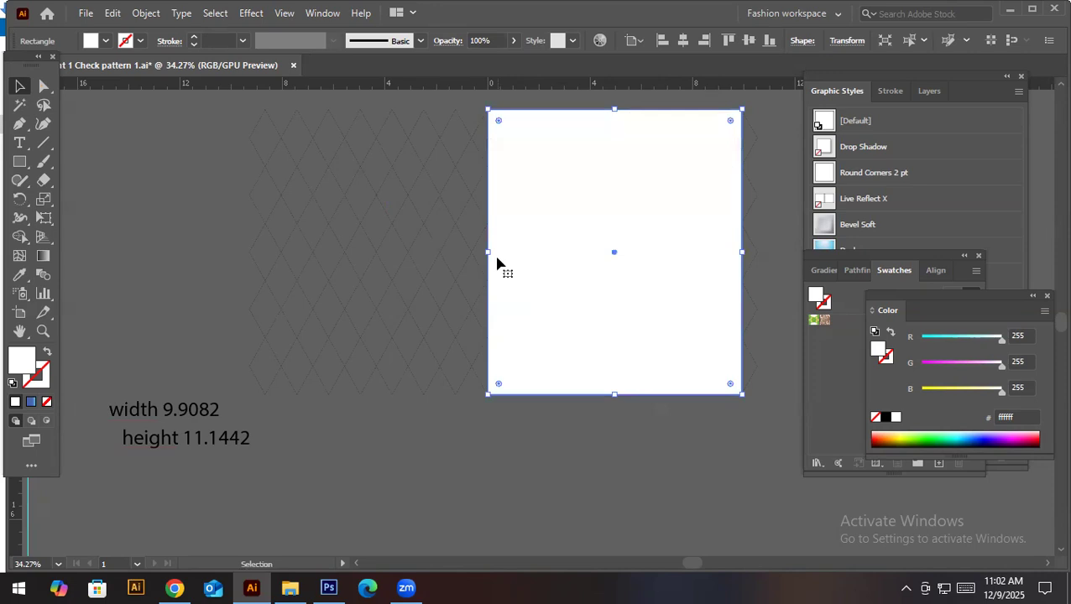
Show the Align options and place them as a separate floating panel over the empty canvas beside the artboard
click(321, 13)
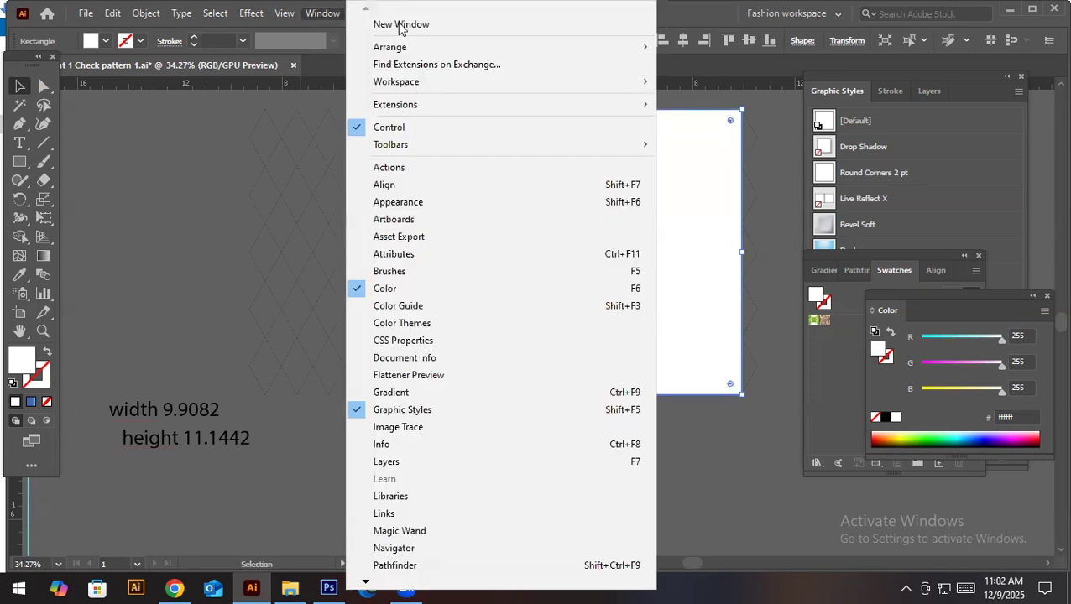
click(391, 192)
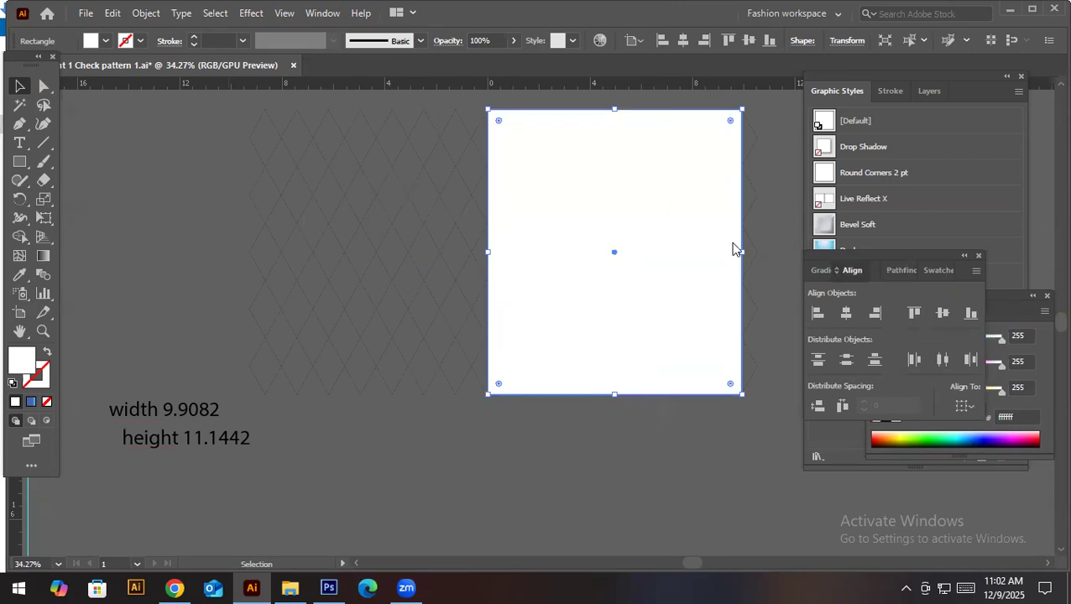
drag(935, 270, 167, 153)
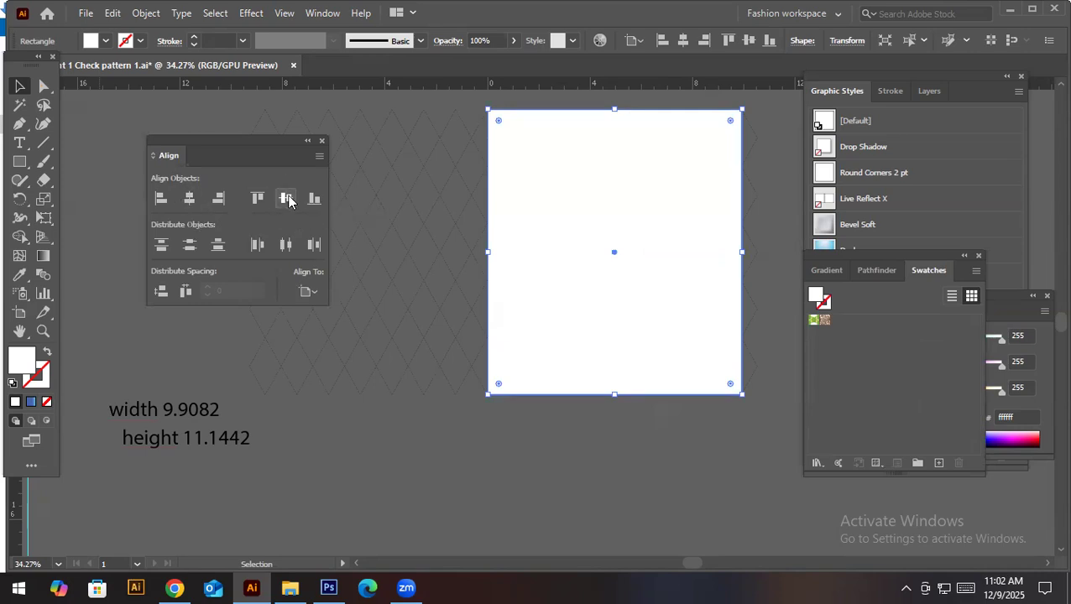
Shift the white rectangle partly off the artboard and centre it on the artboard horizontally and vertically
drag(547, 246, 515, 351)
click(309, 291)
click(319, 309)
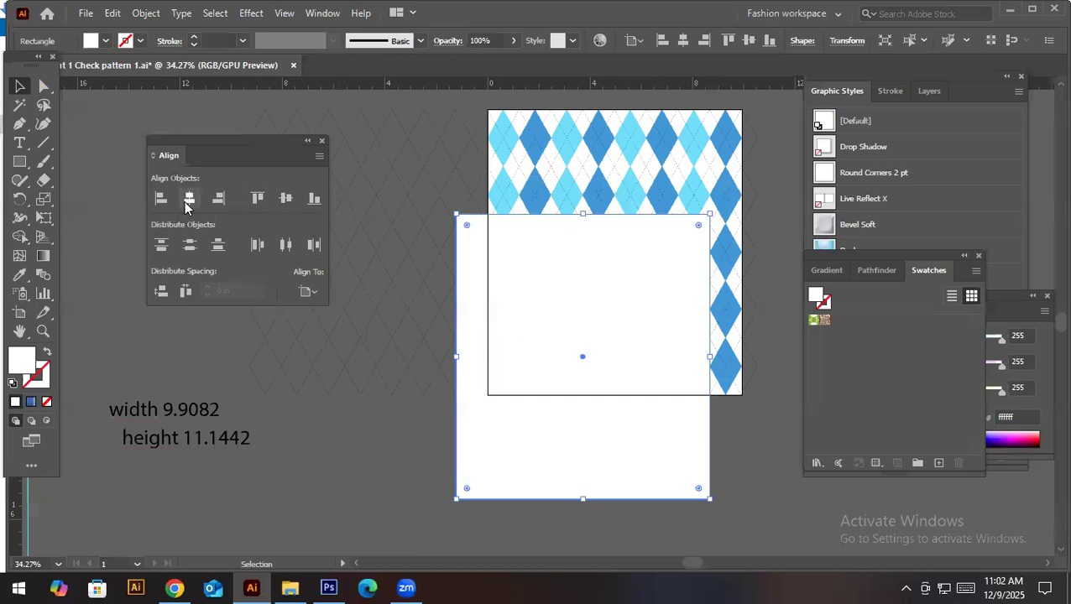
click(188, 201)
click(286, 201)
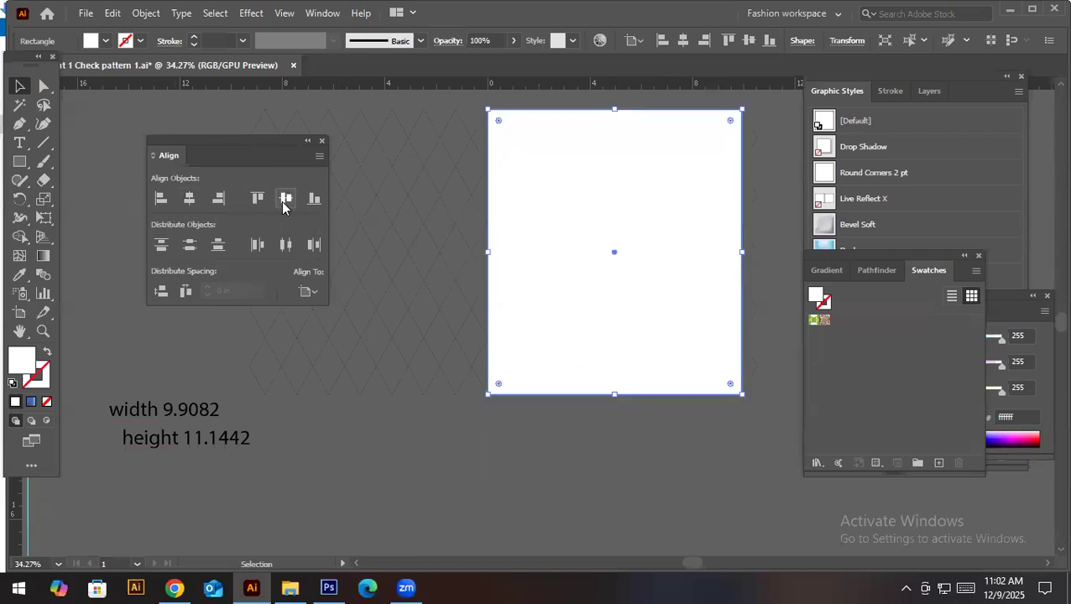
Undo the last alignments and centre the white rectangle horizontally and vertically again
click(315, 300)
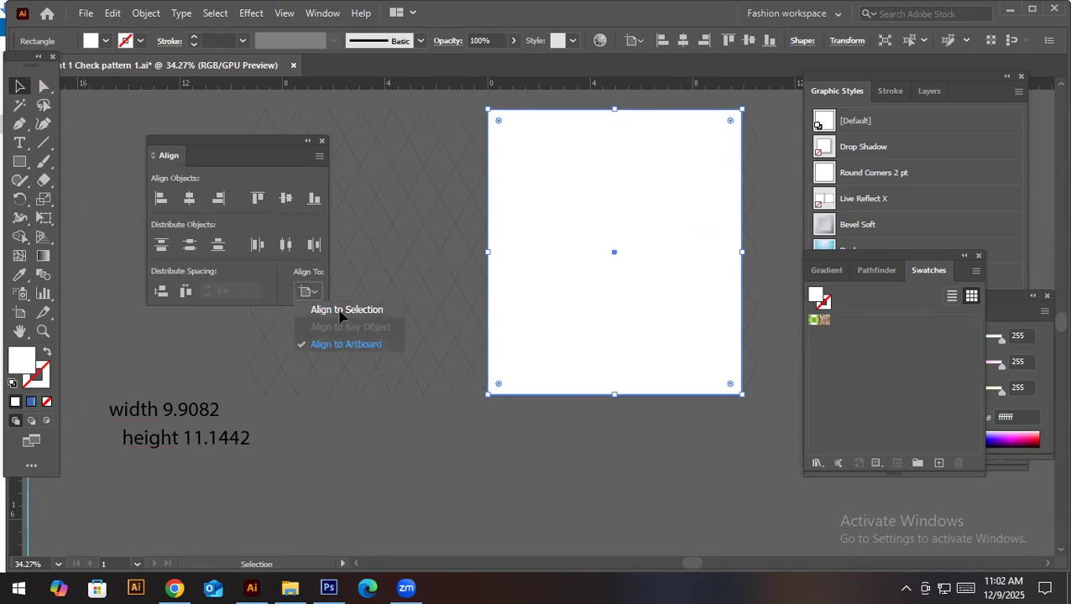
click(344, 309)
key(ctrl+z)
key(ctrl+z)
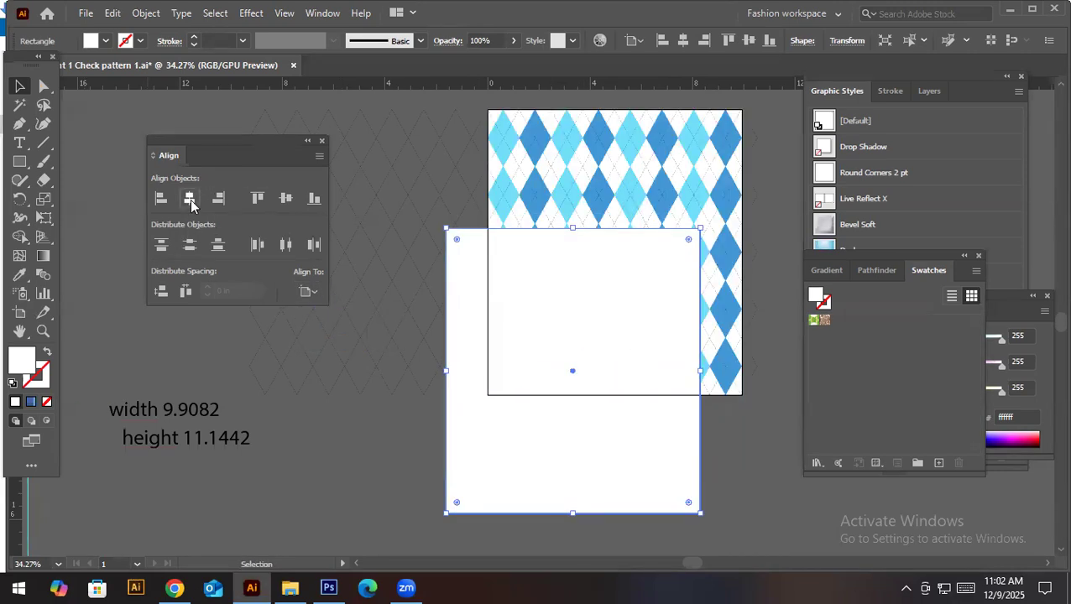
click(190, 199)
click(287, 203)
Offset the white rectangle from the pattern, set Align to Artboard, and centre it horizontally and vertically
drag(513, 183, 451, 280)
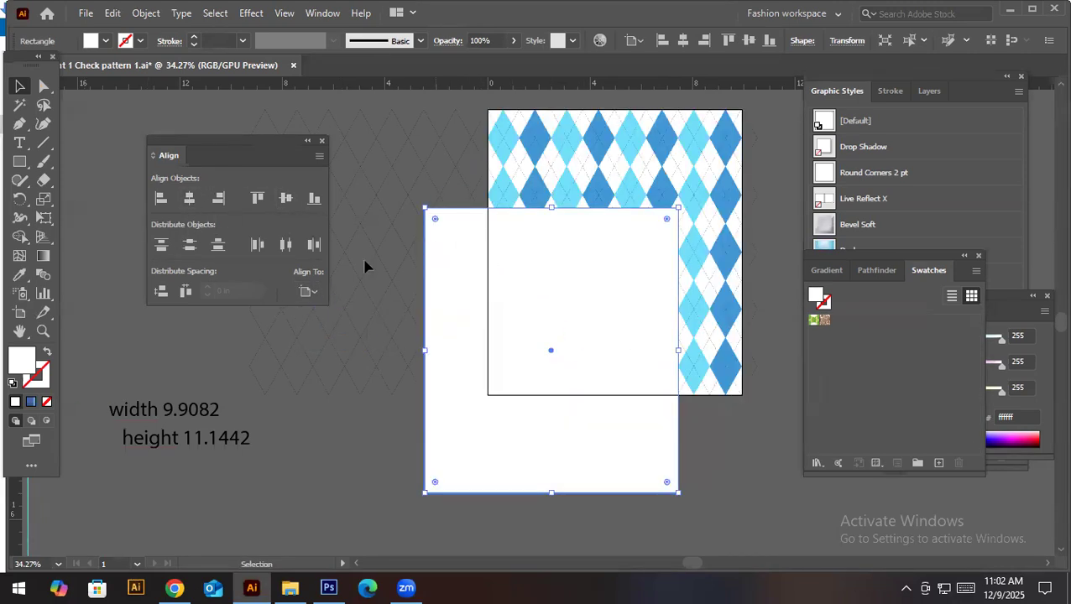
click(308, 291)
click(339, 344)
click(308, 291)
click(338, 344)
click(189, 197)
click(285, 199)
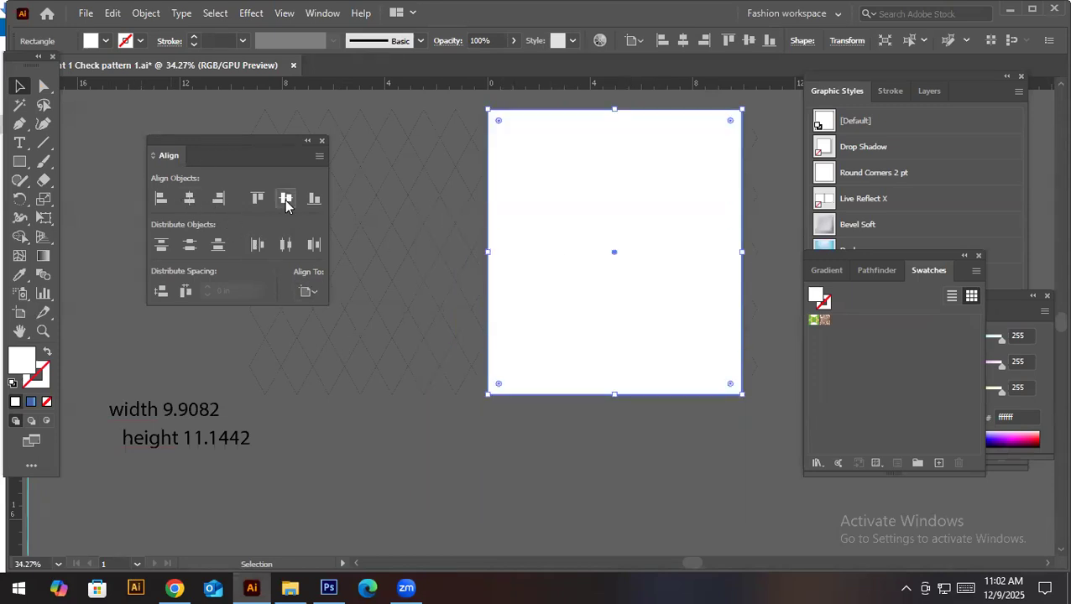
Send the white rectangle to the back behind the argyle pattern and undo that reordering
right_click(696, 307)
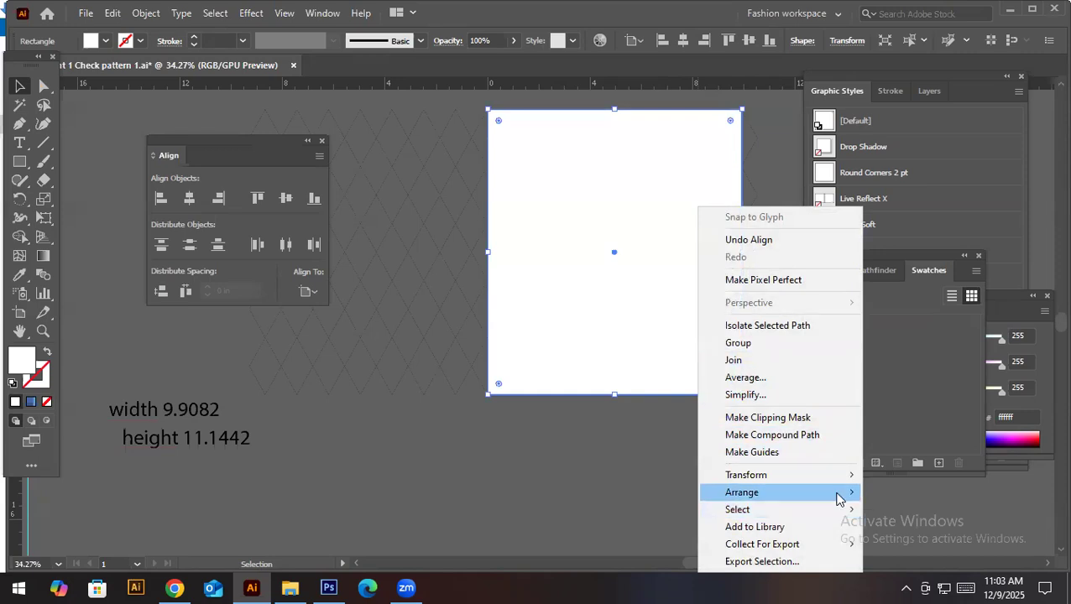
mouse_move(839, 498)
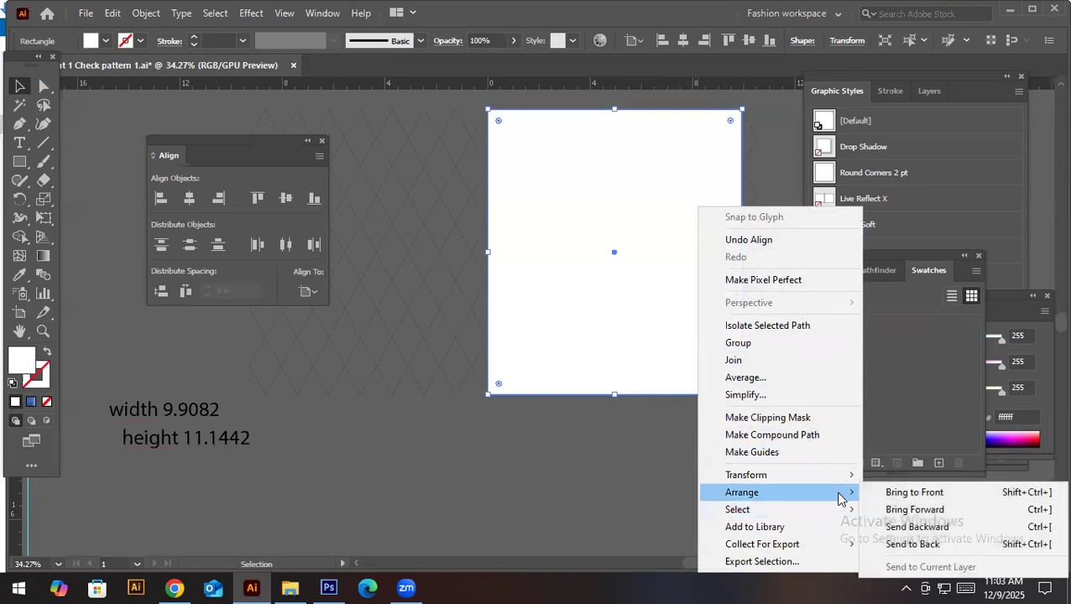
click(913, 545)
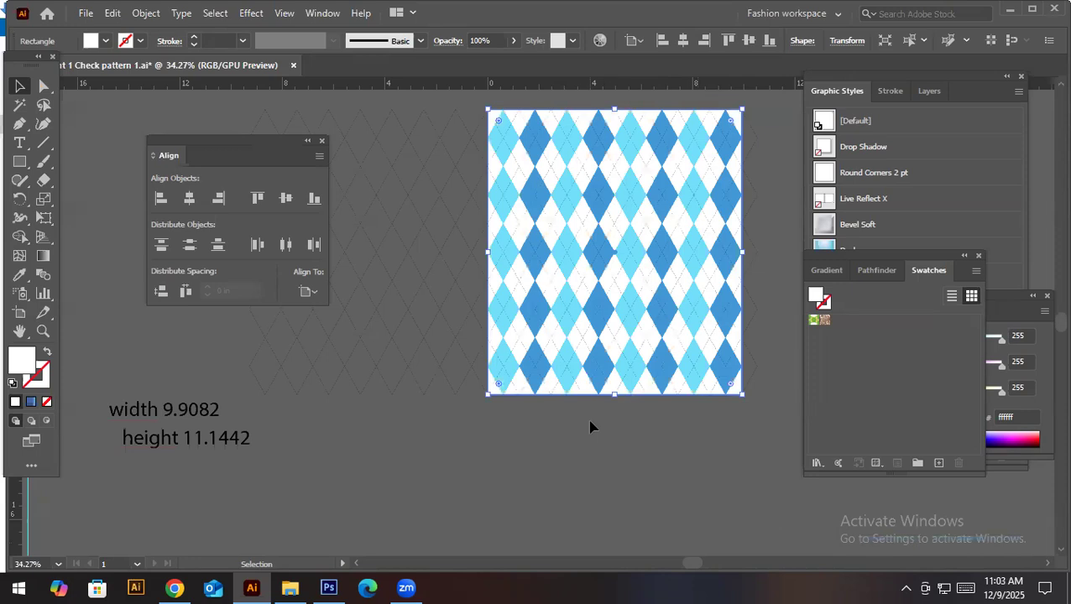
scroll(590, 427, up, 2)
scroll(590, 425, down, 1)
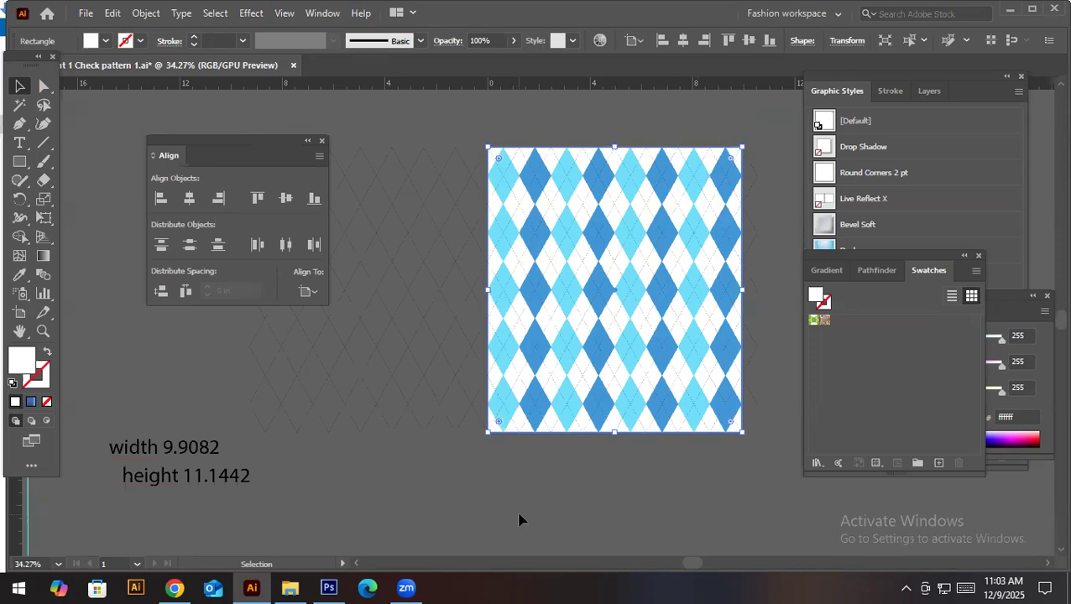
key(ctrl+z)
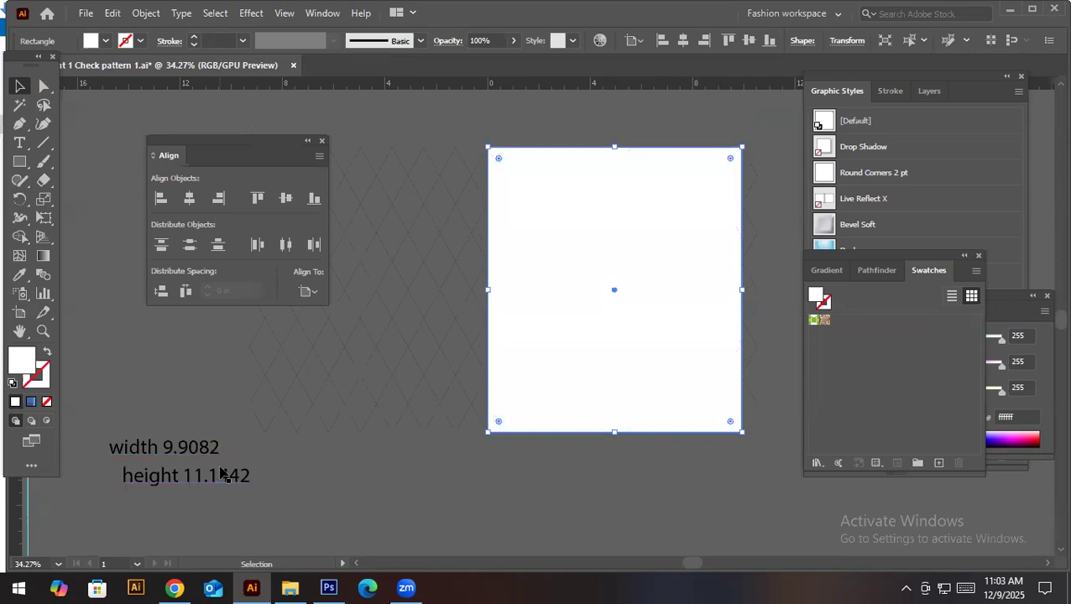
Send the white rectangle to the back behind the argyle diamonds and deselect it
right_click(546, 249)
mouse_move(693, 495)
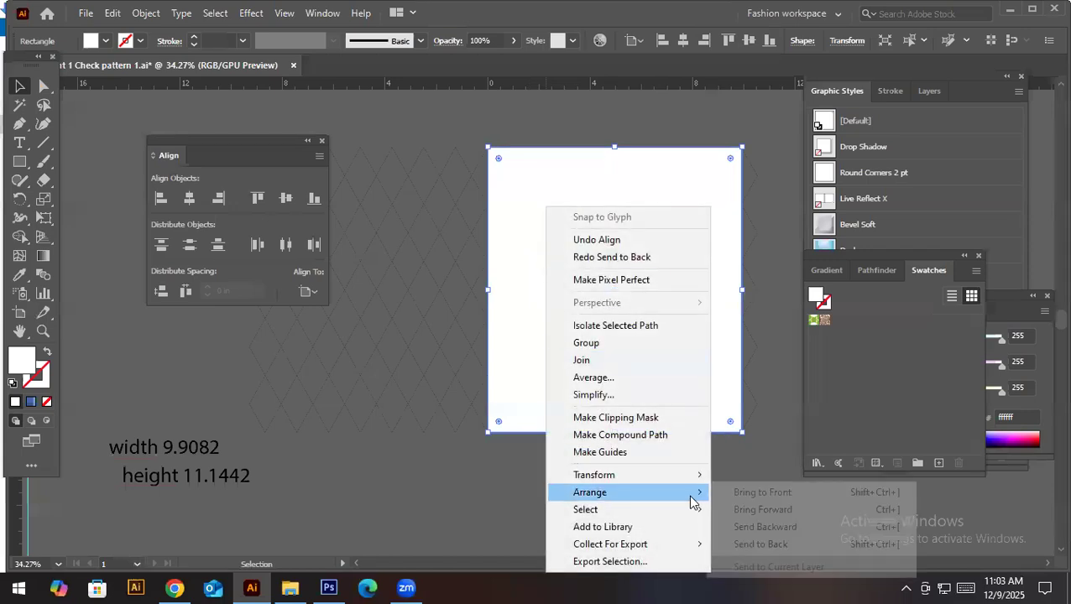
click(753, 545)
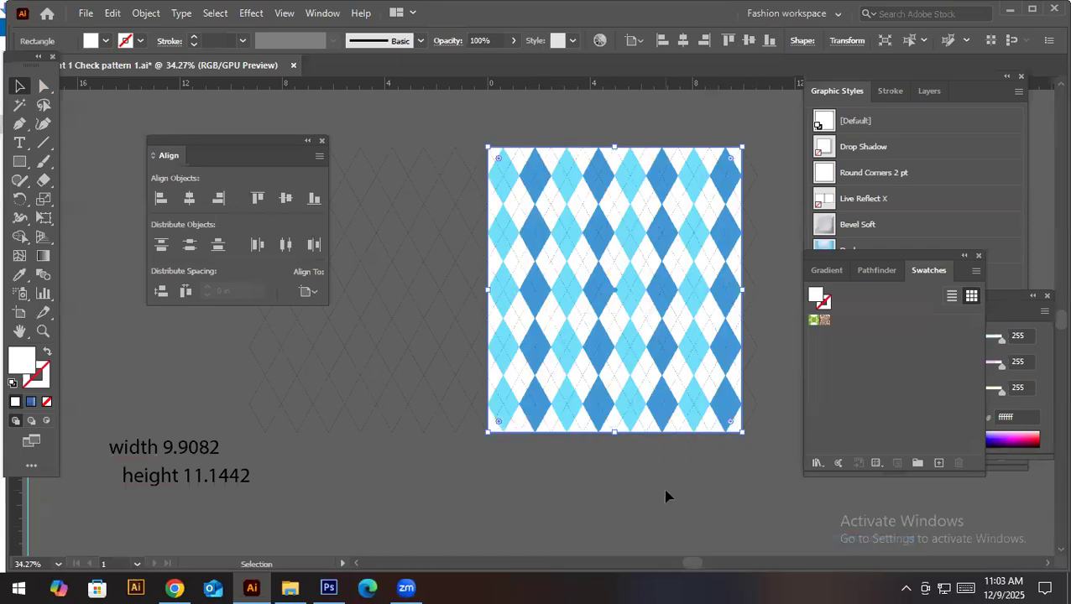
click(668, 478)
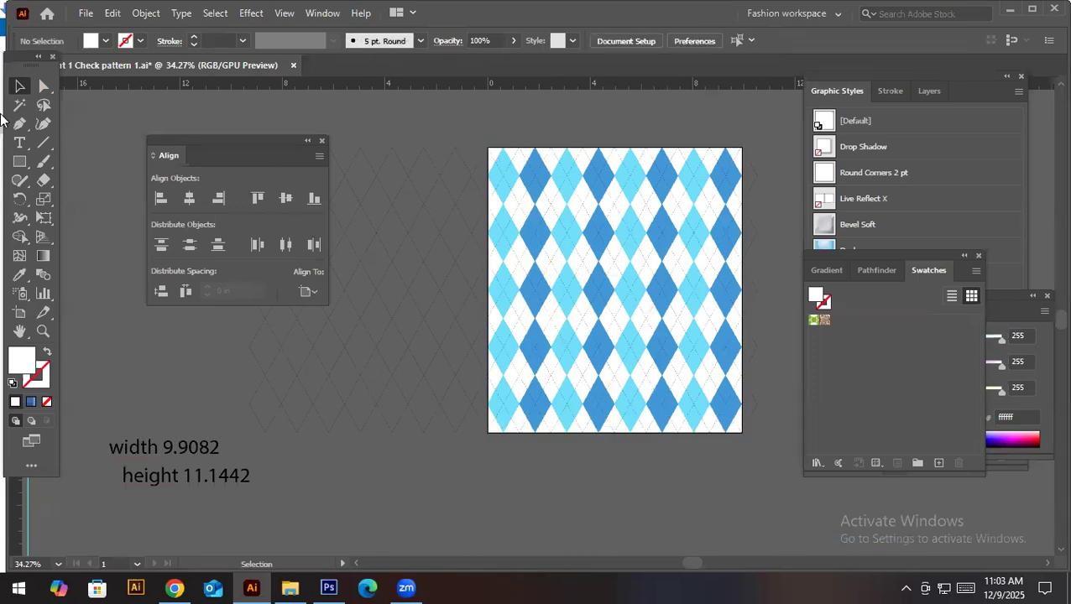
Create a second white rectangle measuring 9.9082 in by 11.1442 in below the dashed line grid
click(23, 161)
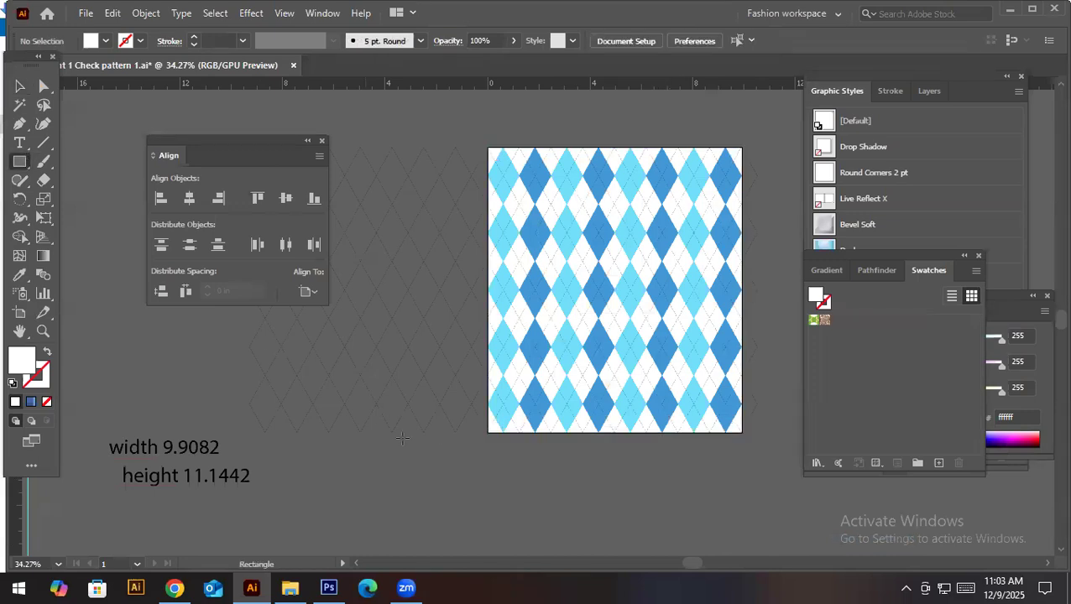
click(296, 369)
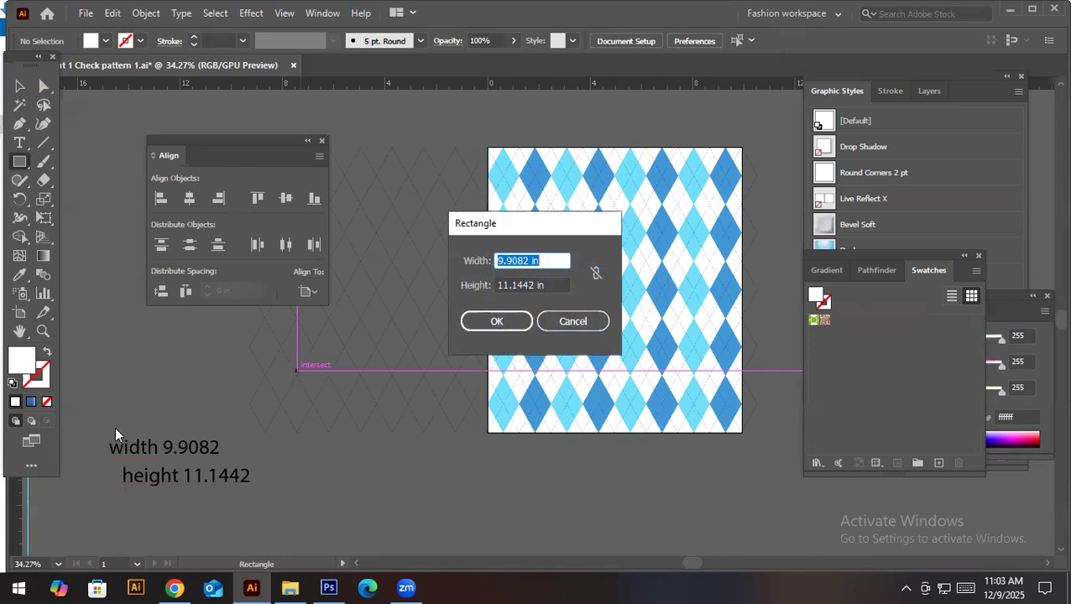
click(479, 323)
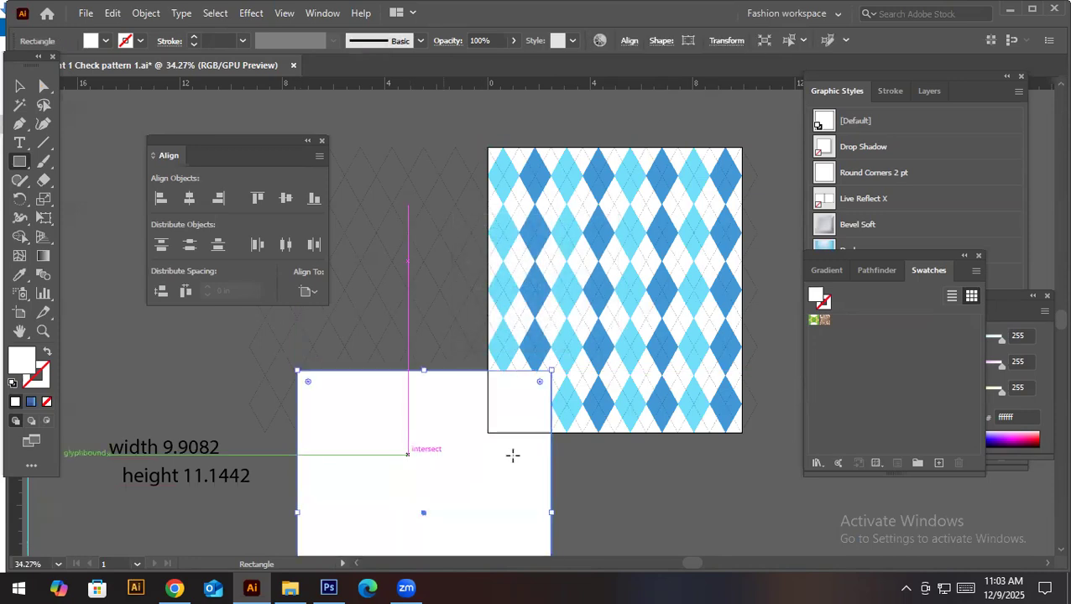
Set Align to Artboard for the second white rectangle and centre it horizontally and vertically on the artboard
click(20, 87)
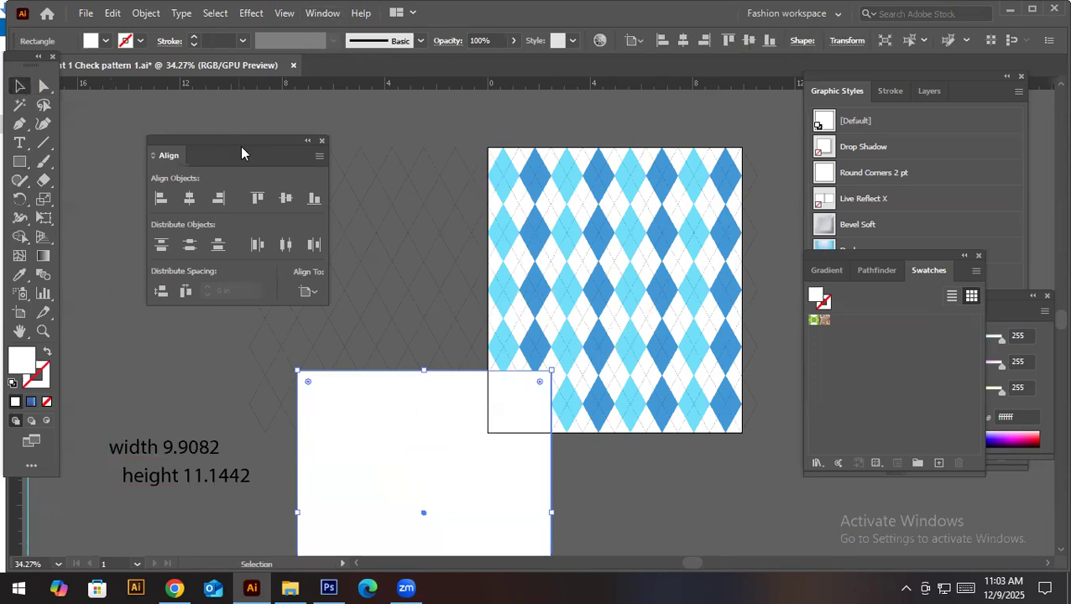
click(308, 297)
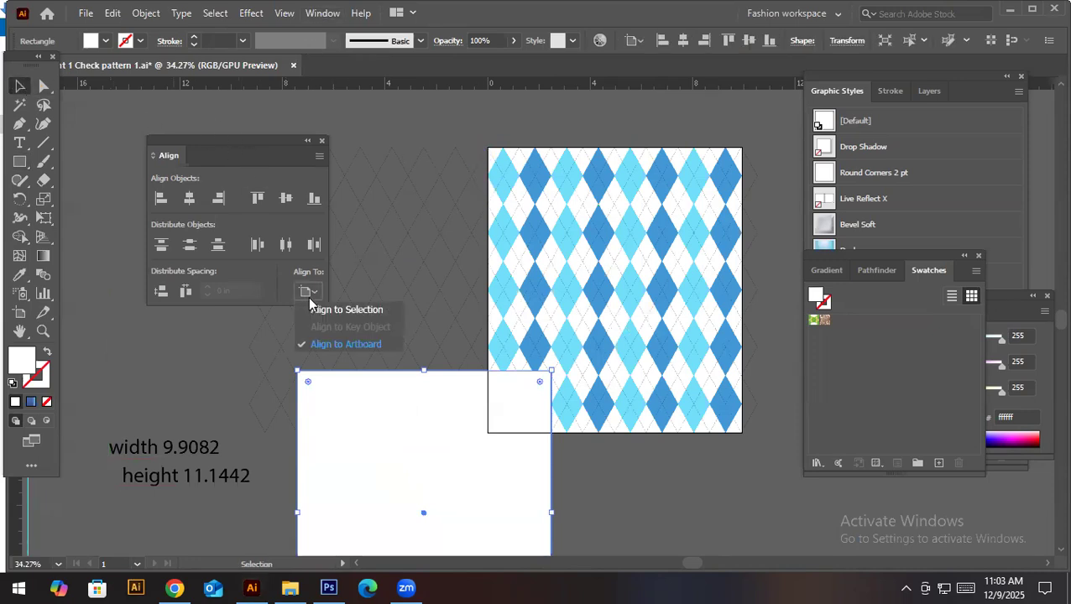
click(360, 346)
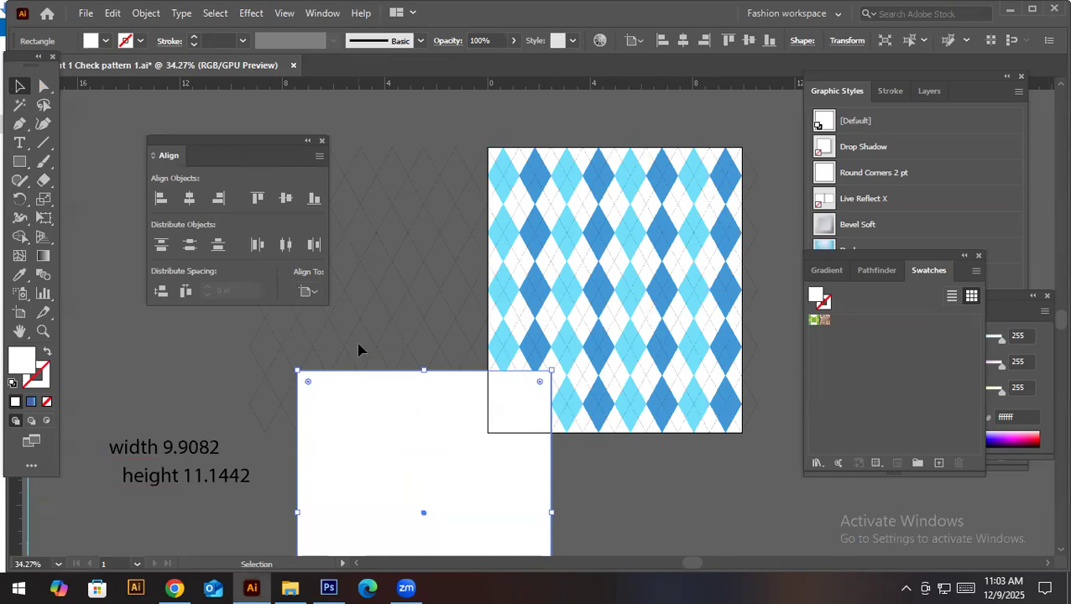
click(309, 294)
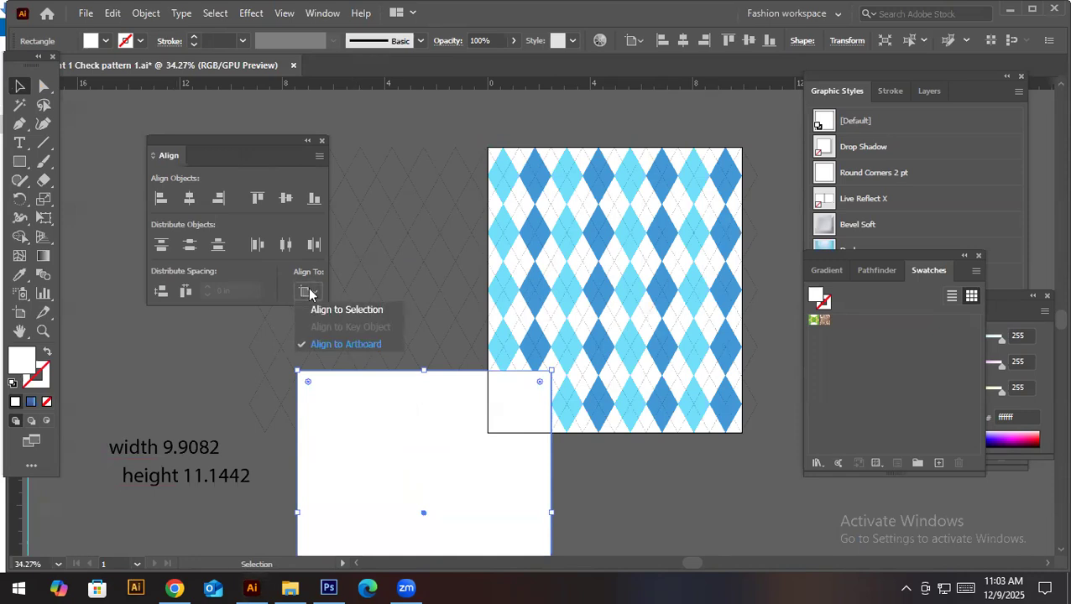
click(339, 342)
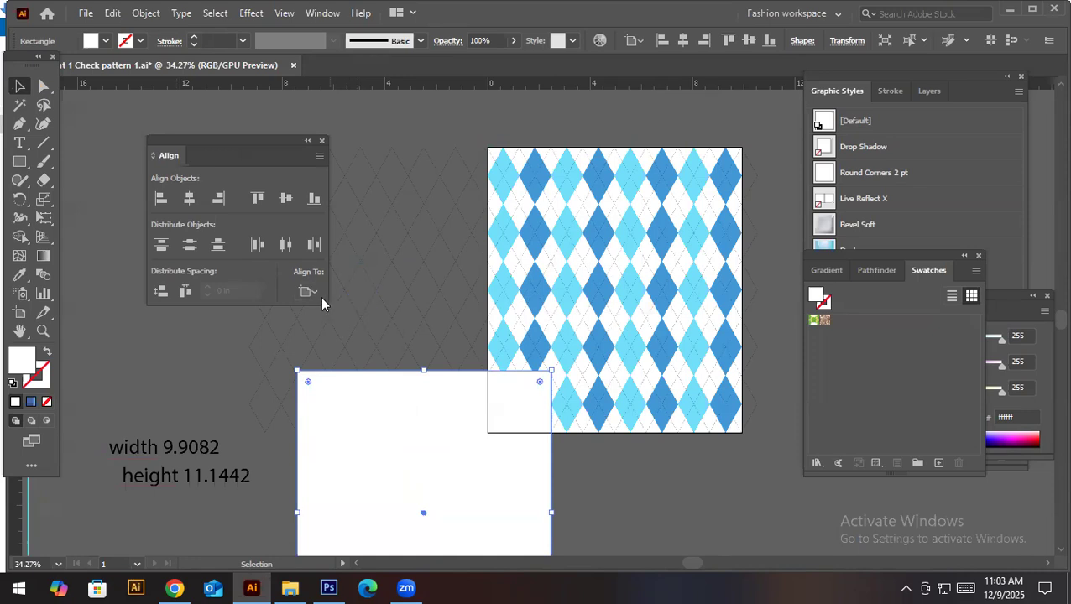
click(190, 198)
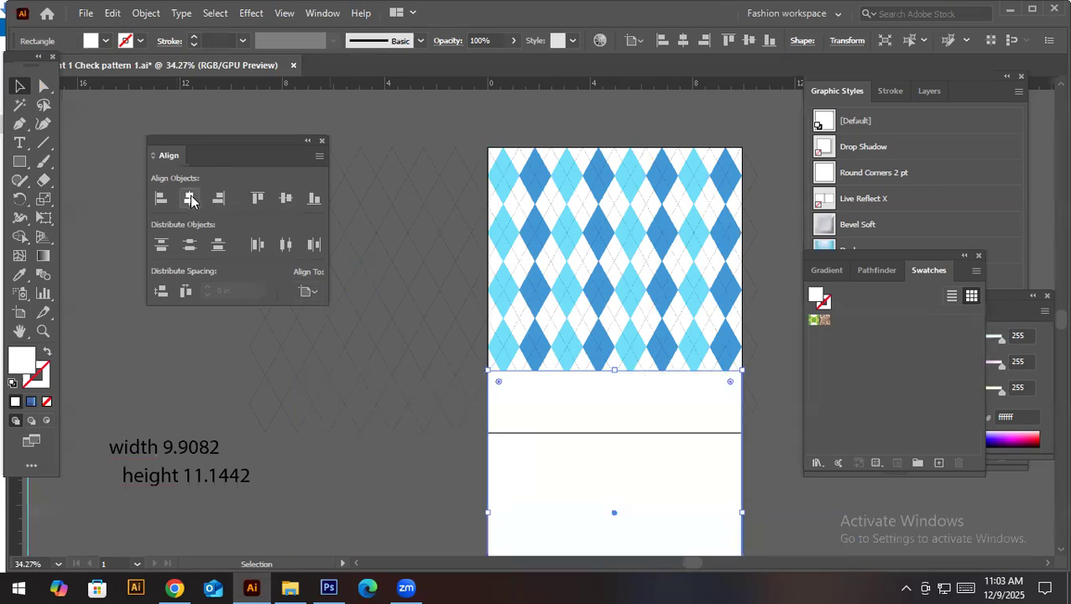
click(285, 201)
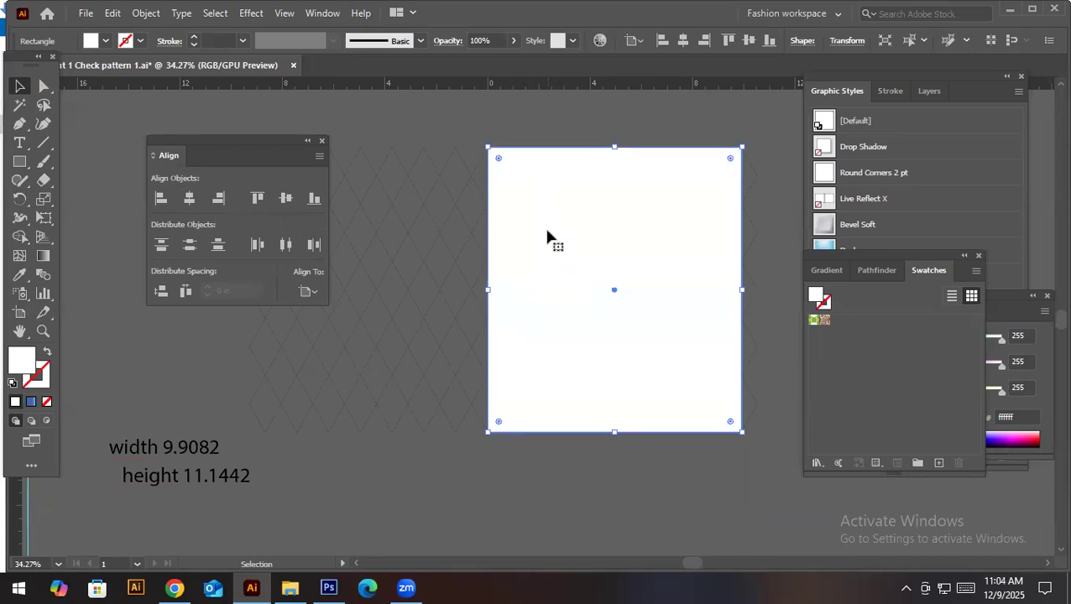
Send the centred white rectangle to the back behind the argyle pattern
right_click(507, 300)
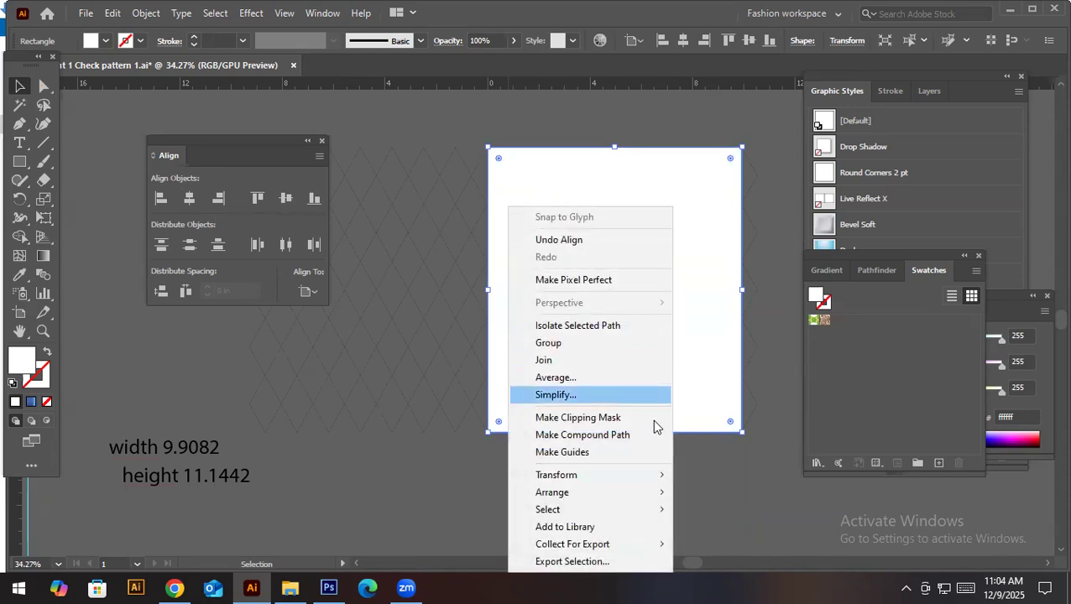
mouse_move(659, 501)
click(712, 544)
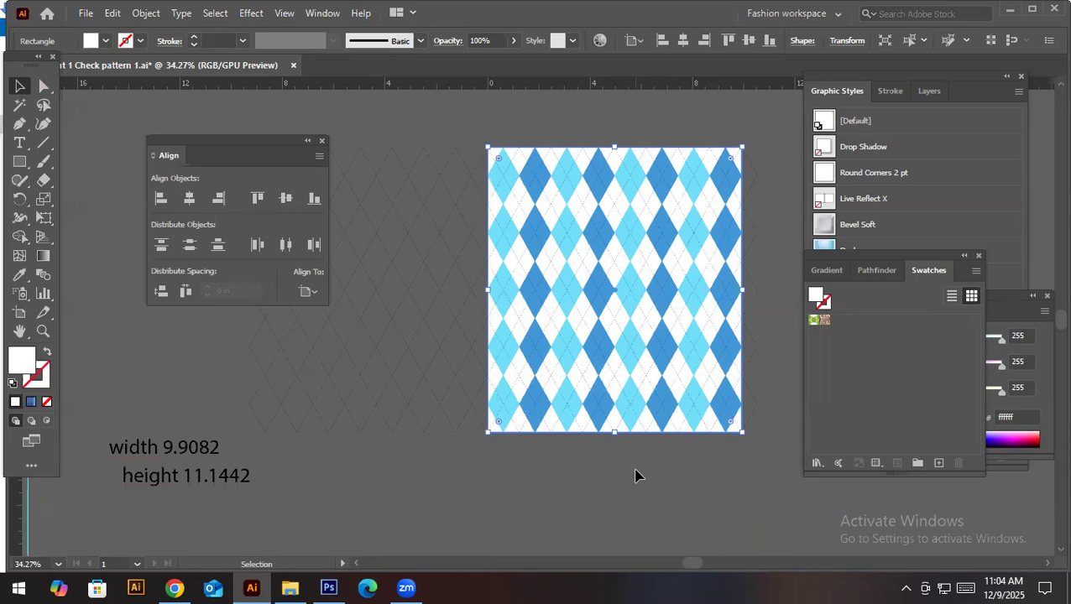
Paste a copy of the white rectangle in place on top of the argyle pattern
key(a)
key(v)
key(ctrl)
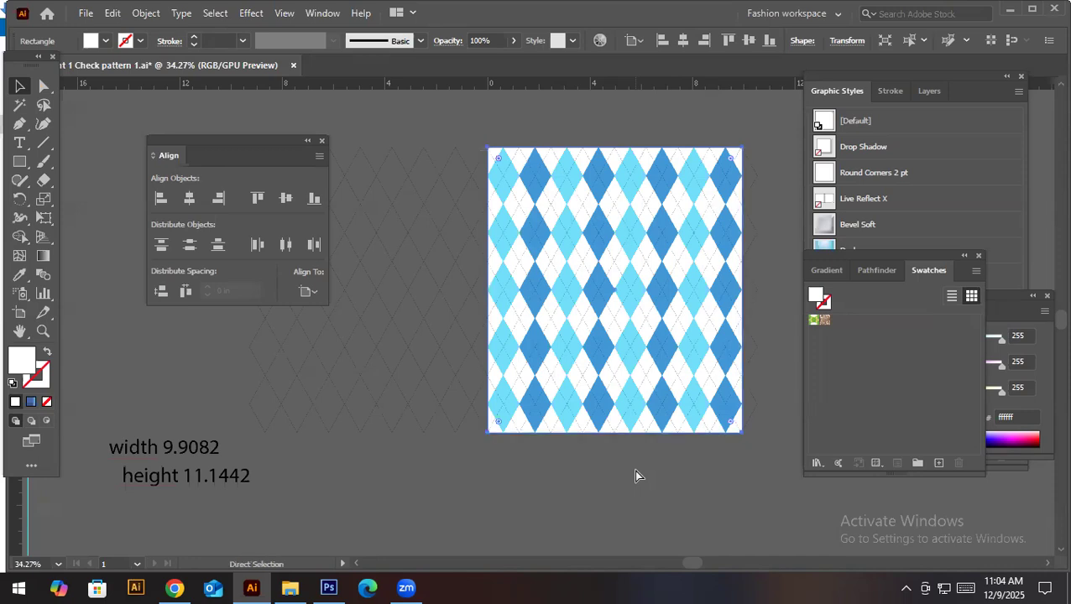
key(ctrl+z)
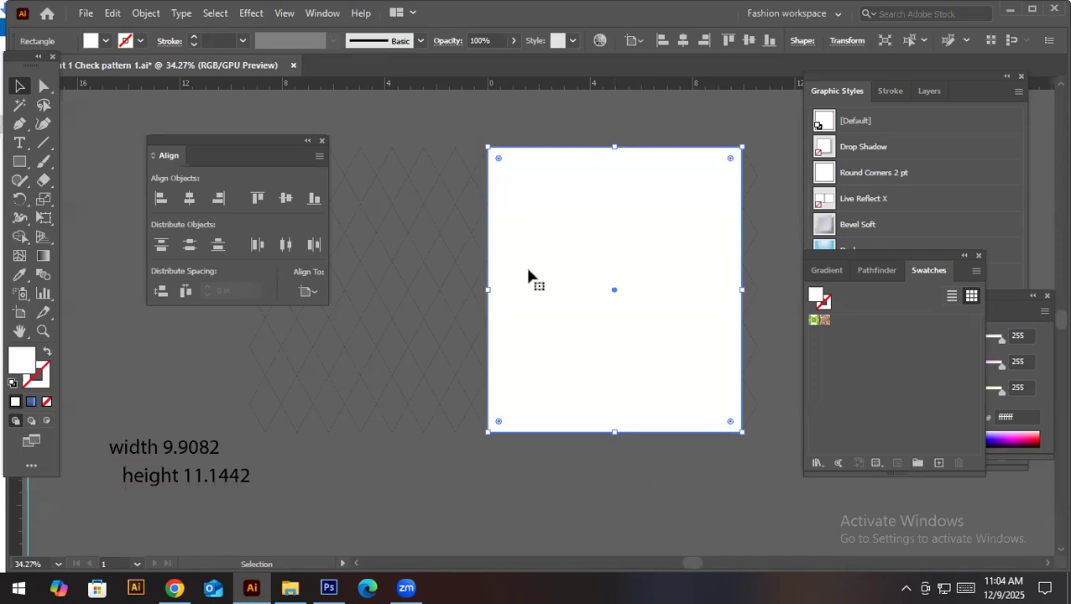
Select the whole argyle pattern with its white rectangles, make a clipping mask, and deselect the clipped artwork
drag(374, 109, 789, 547)
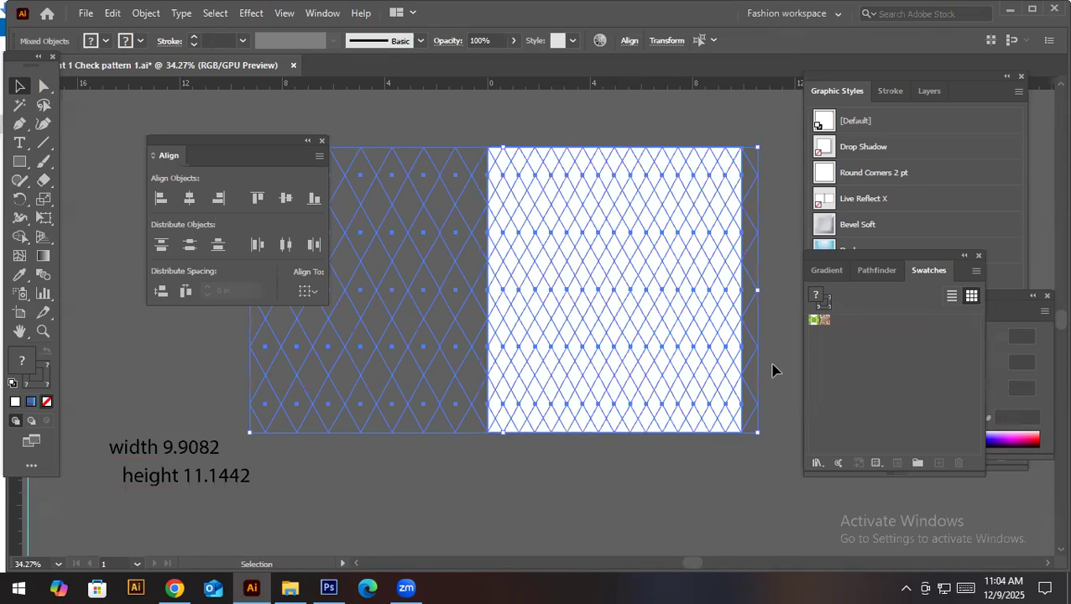
right_click(599, 230)
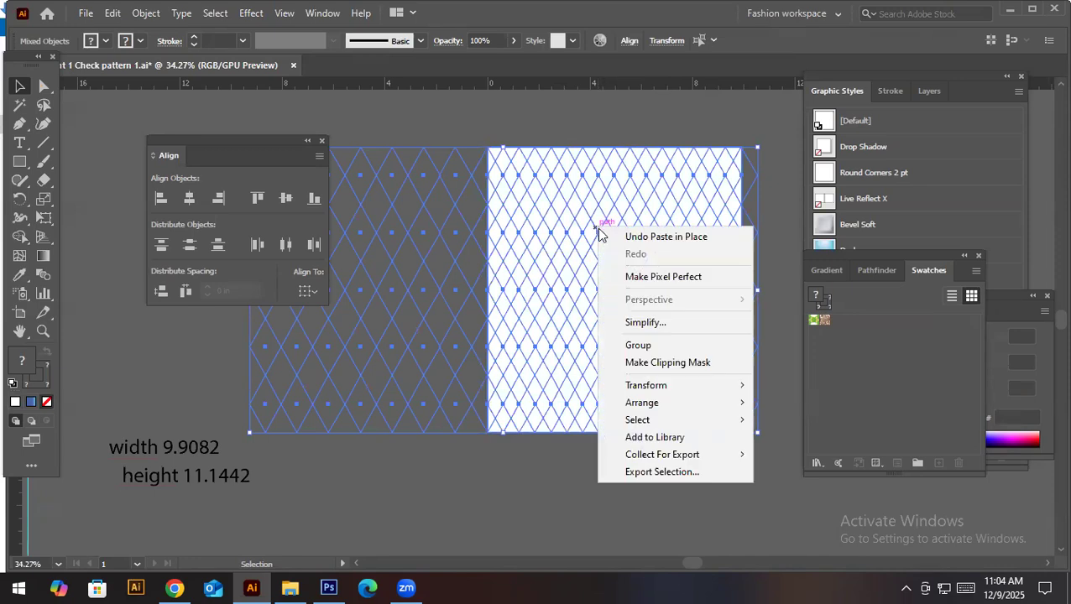
click(651, 370)
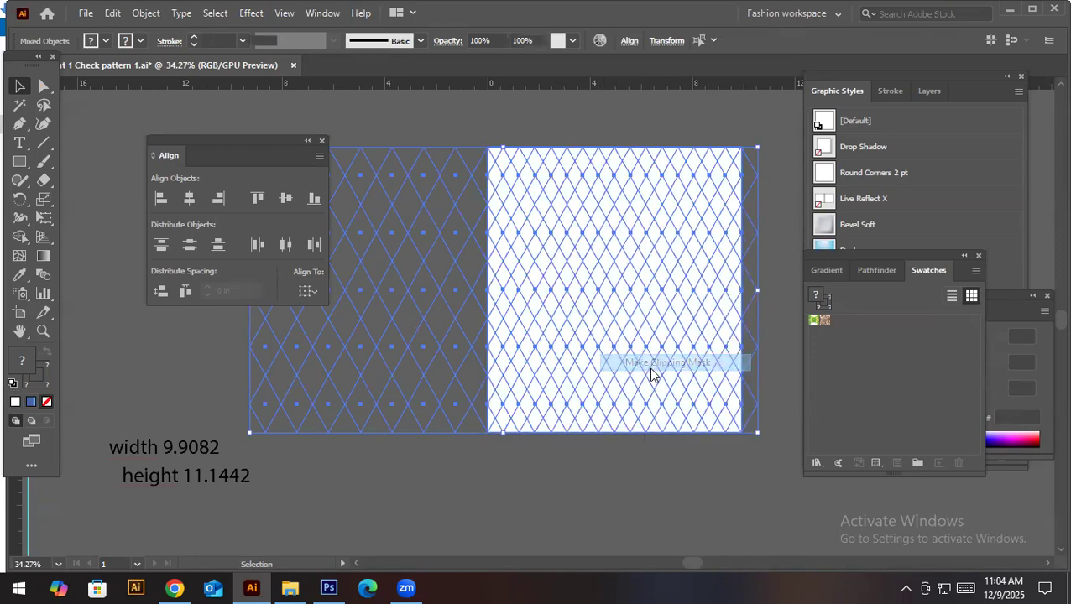
drag(703, 320, 527, 354)
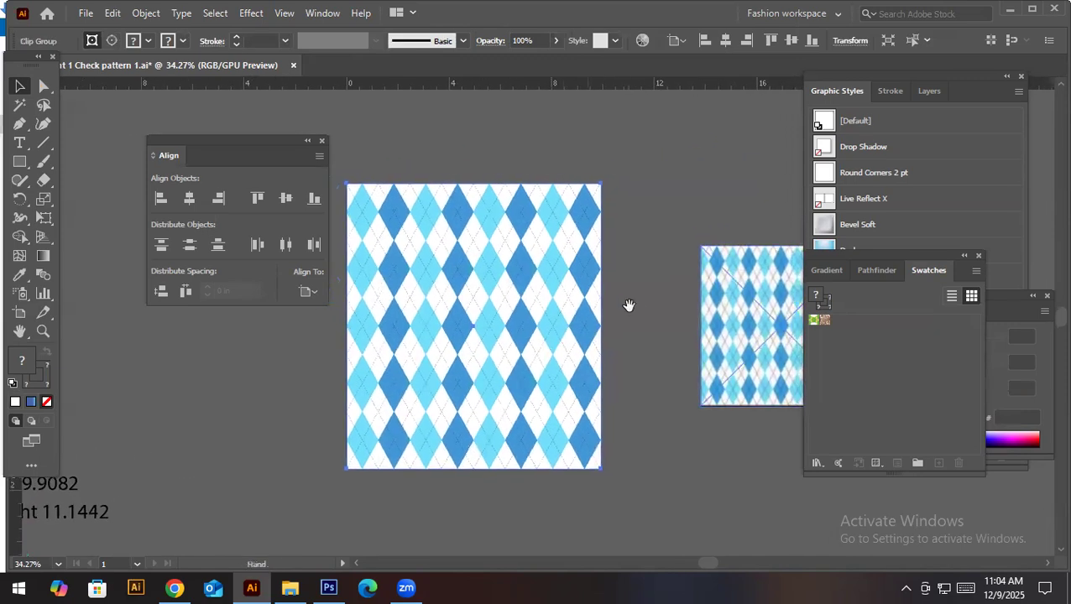
click(634, 307)
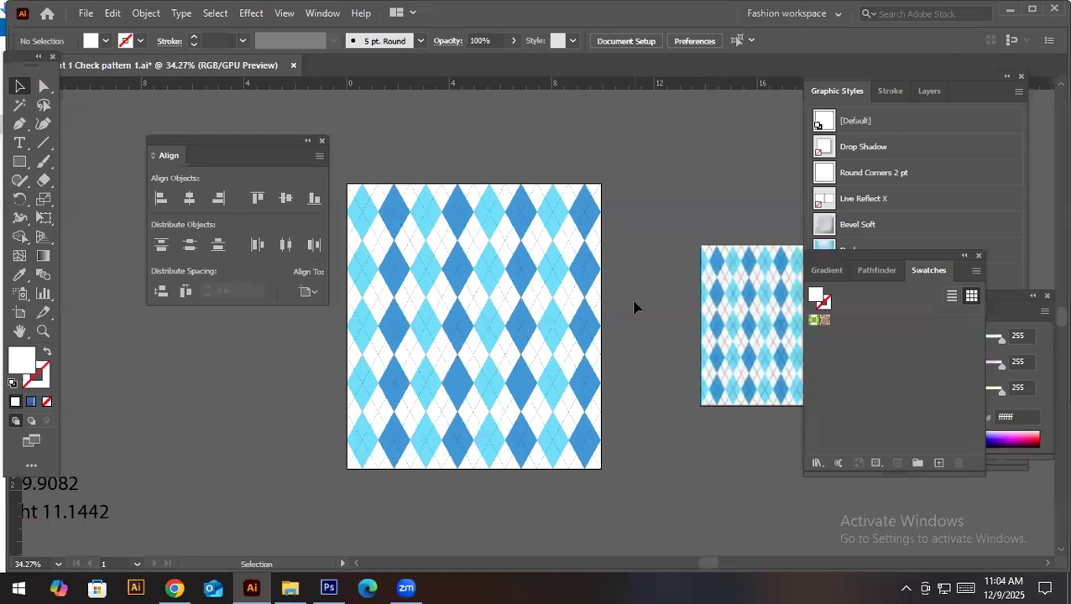
Save the check pattern document
click(86, 15)
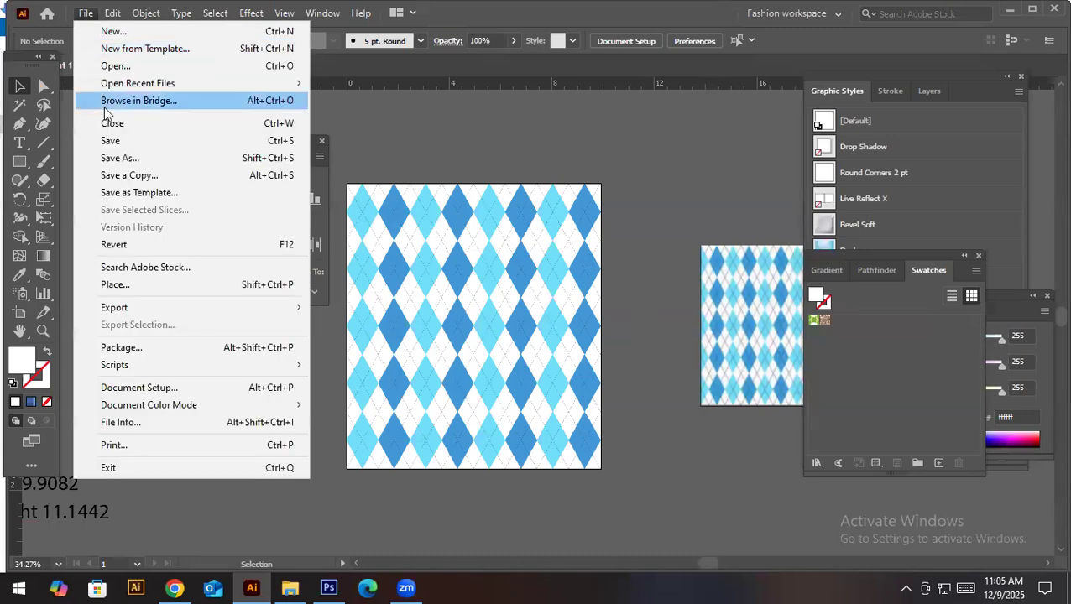
click(111, 143)
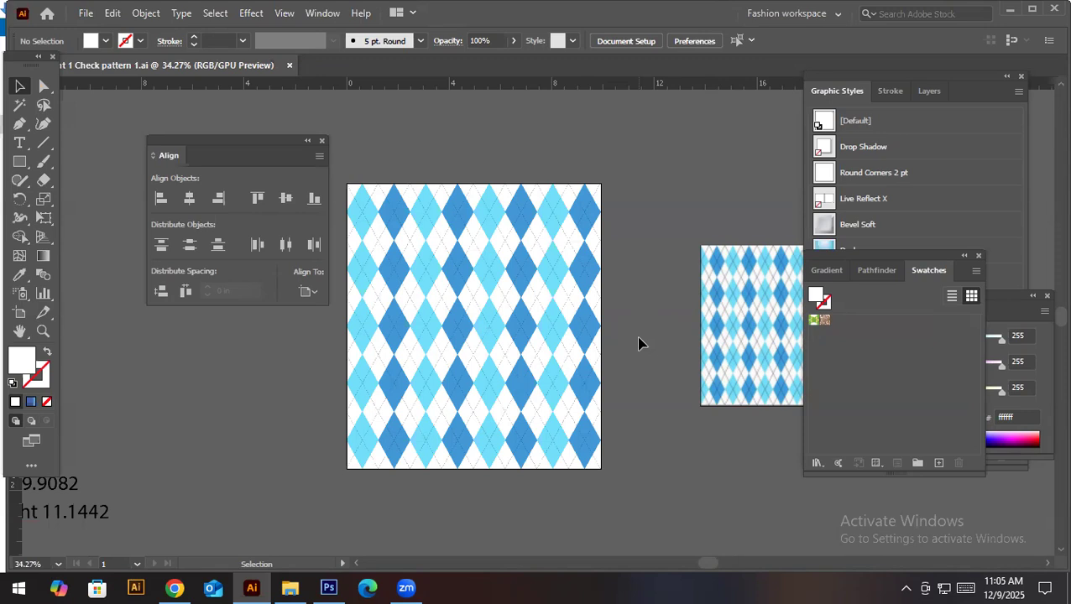
right_click(571, 351)
click(672, 430)
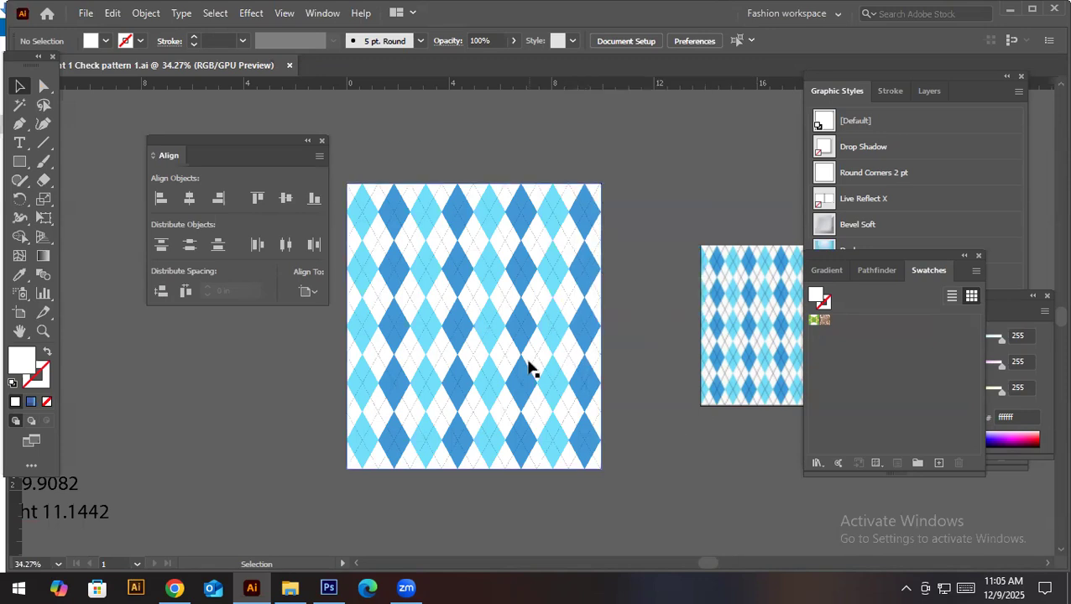
Move the linked reference image check 1 variation 2.JPG from beside the artboard to above its upper edge
scroll(569, 334, left, 5)
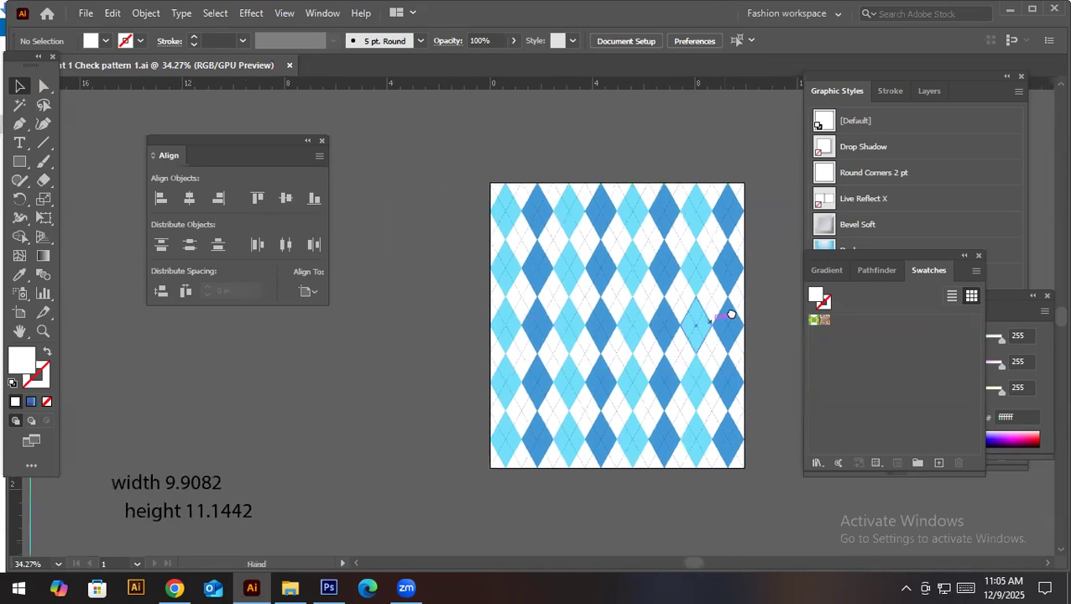
scroll(633, 341, down, 2)
scroll(640, 334, right, 9)
scroll(640, 334, up, 3)
click(579, 383)
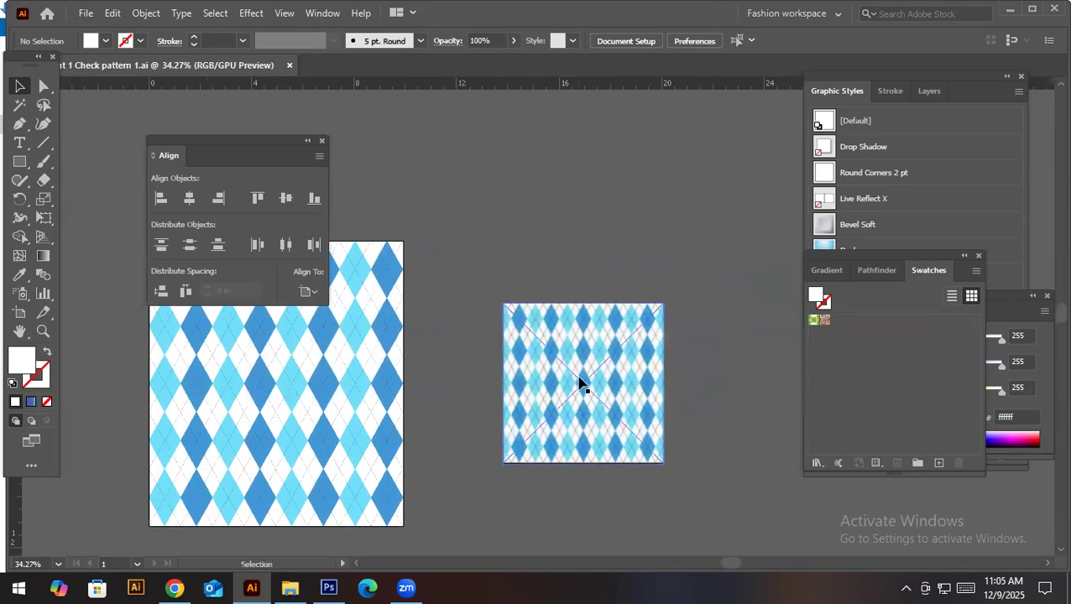
drag(567, 401, 411, 172)
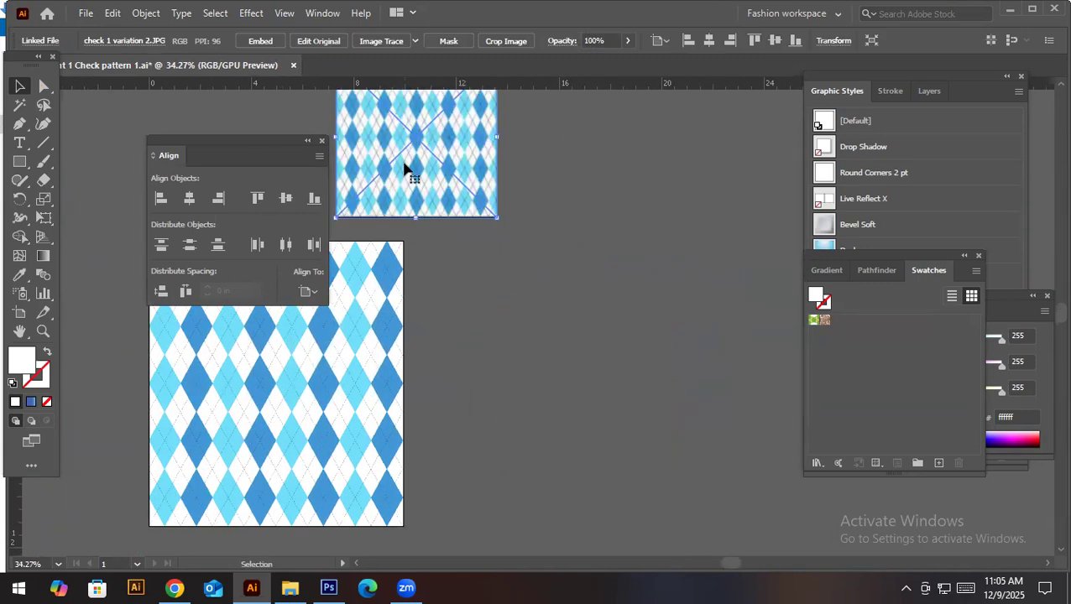
scroll(411, 172, left, 3)
scroll(411, 172, down, 2)
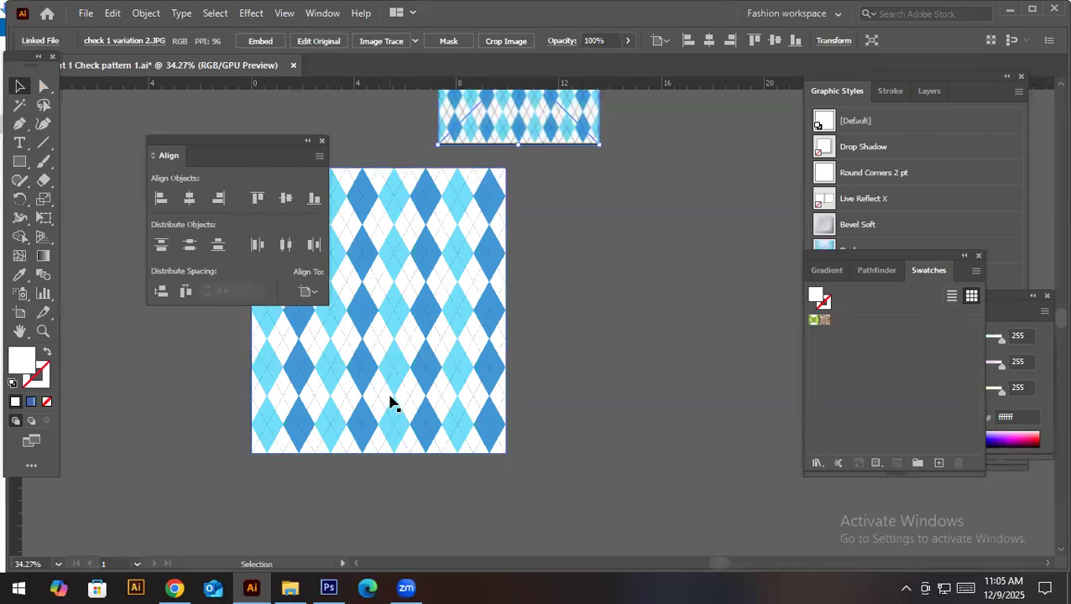
Try moving the clipped pattern off the artboard and placing a copy directly beside it to test the repeat
drag(359, 406, 688, 428)
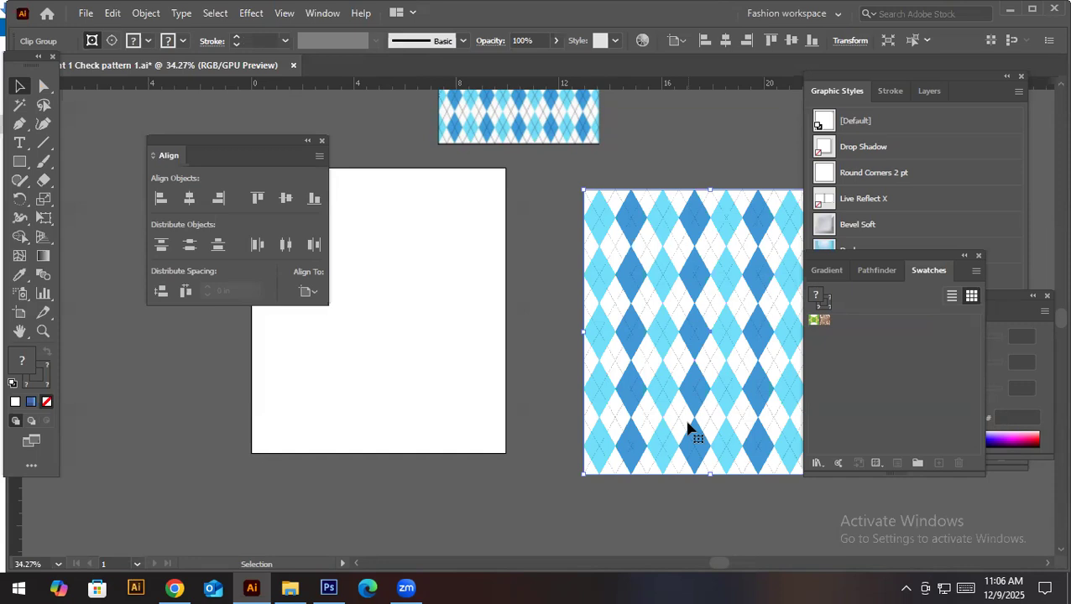
drag(758, 367, 468, 333)
drag(314, 408, 564, 500)
click(565, 500)
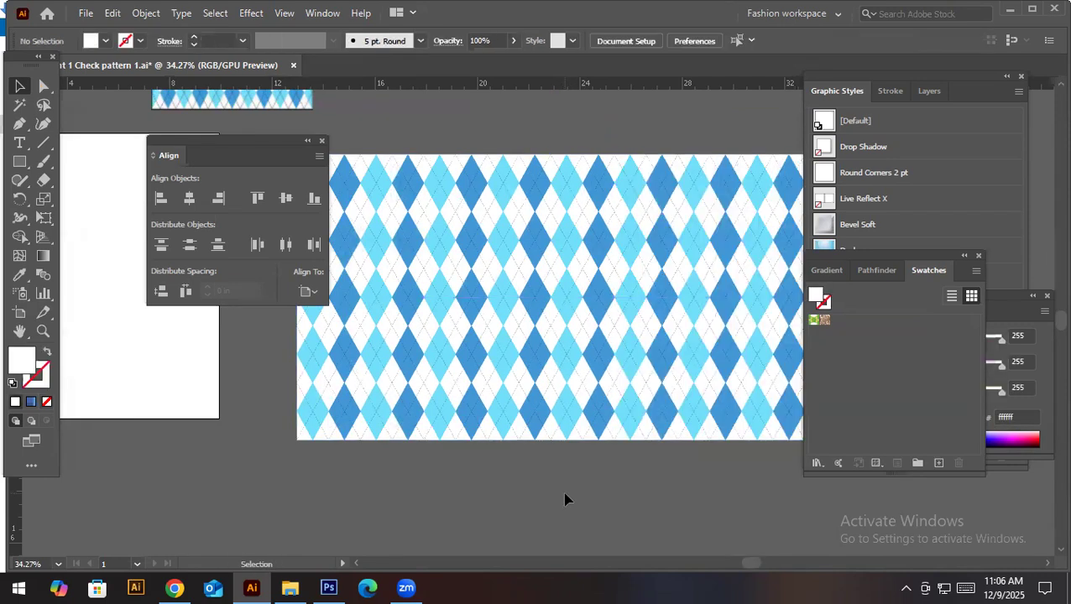
scroll(663, 335, down, 2)
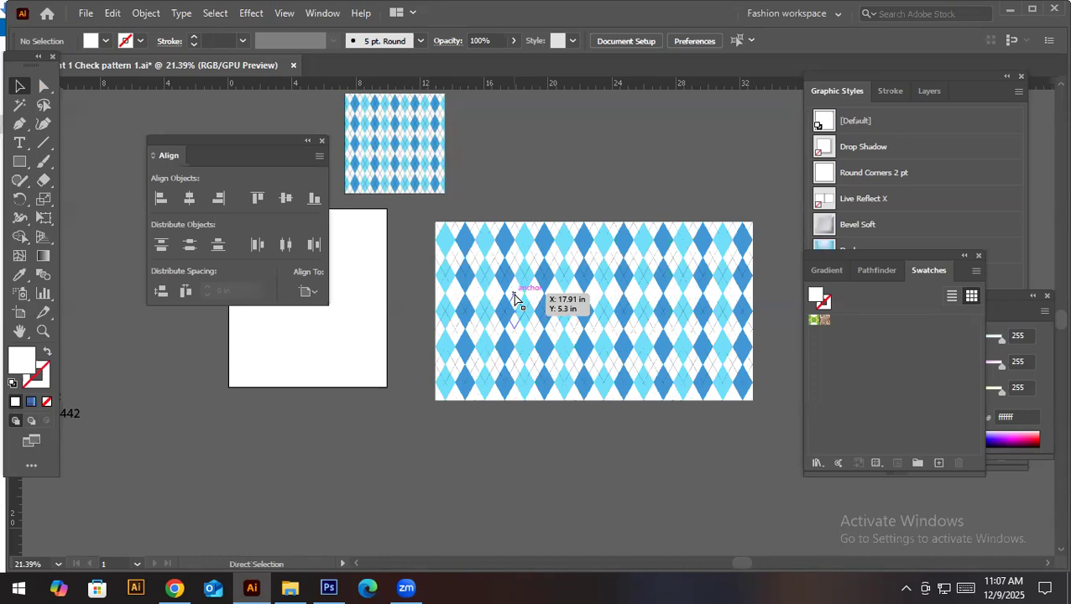
Undo the pattern's duplication and move so it sits on the artboard again, and deselect it
key(ctrl+z)
key(ctrl+z)
key(ctrl+z)
key(ctrl+z)
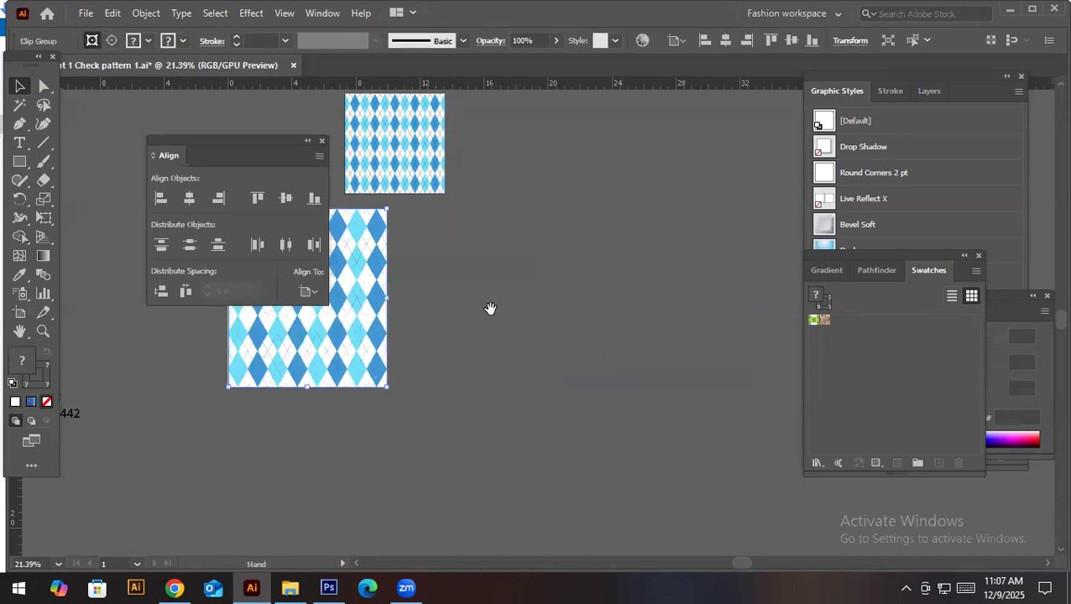
scroll(721, 347, left, 3)
key(ctrl+shift+a)
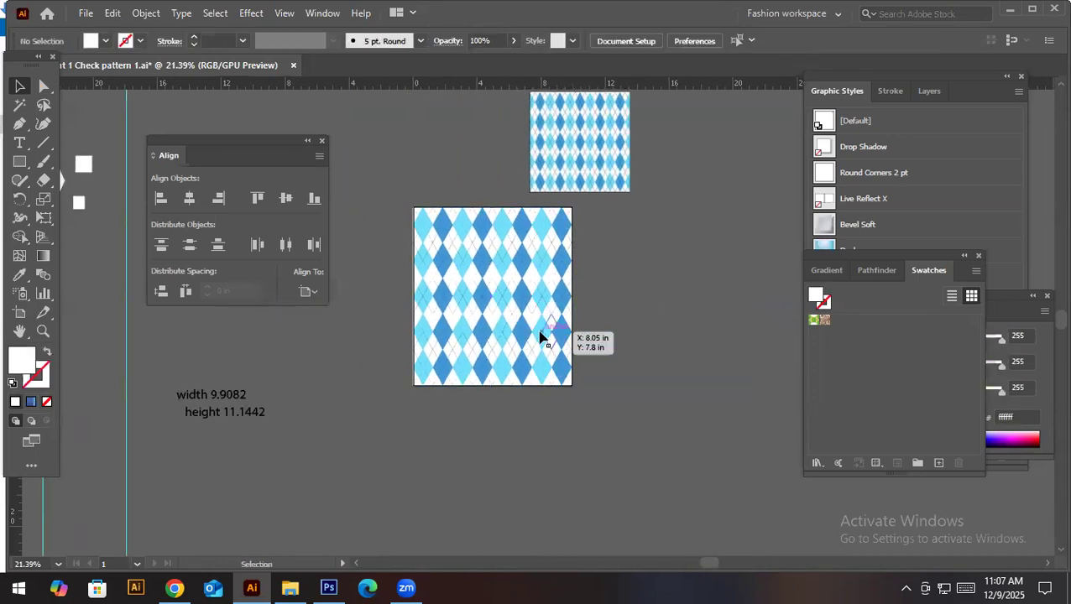
ctrl+click(479, 294)
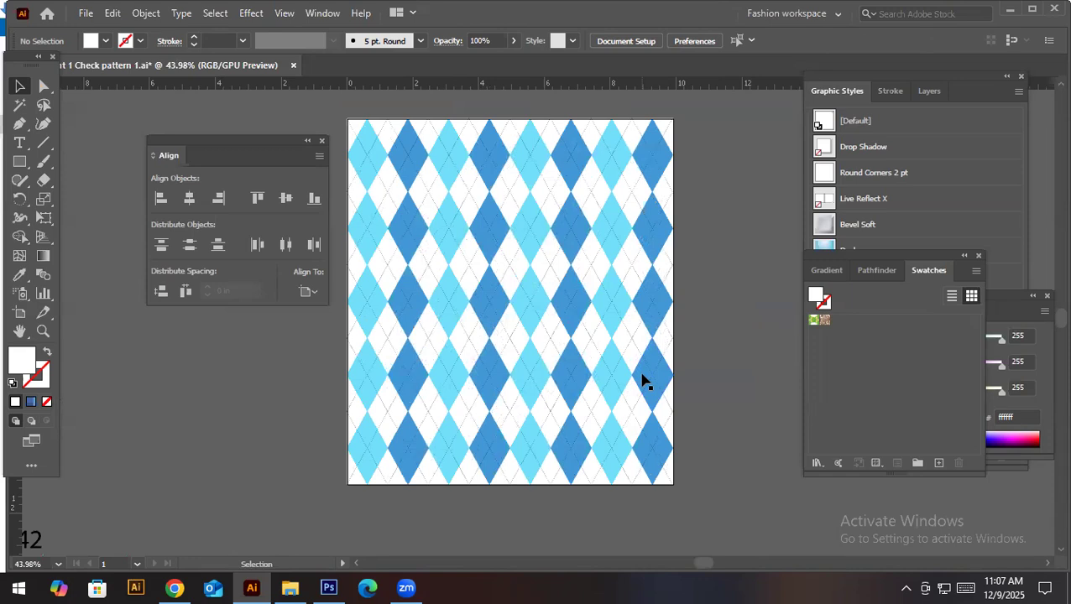
Try releasing the argyle pattern's clipping mask and selecting only the white rectangle
click(466, 244)
right_click(466, 244)
click(581, 375)
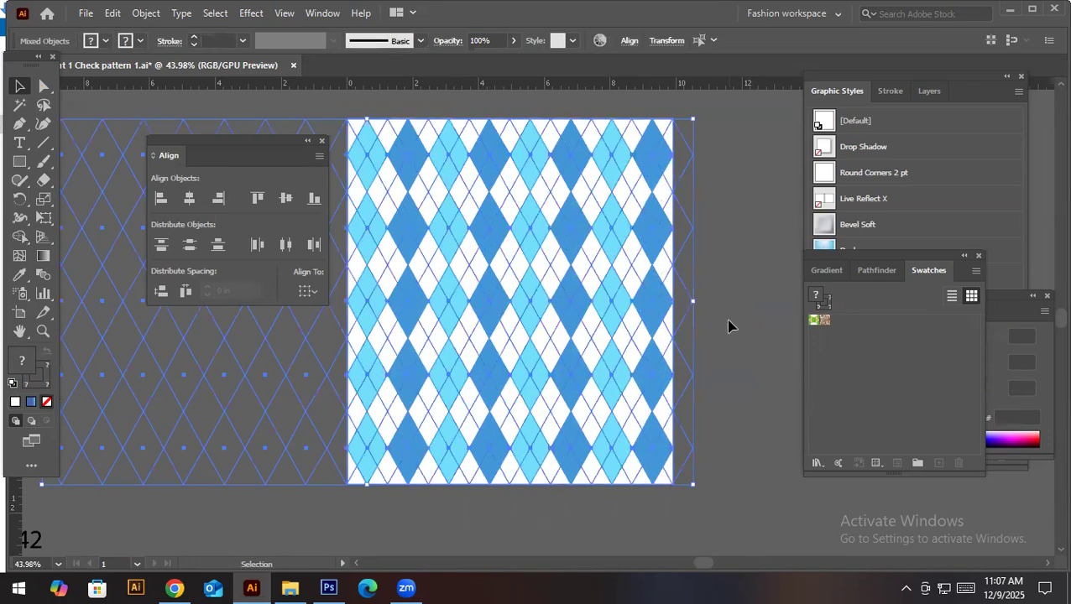
click(728, 325)
click(659, 273)
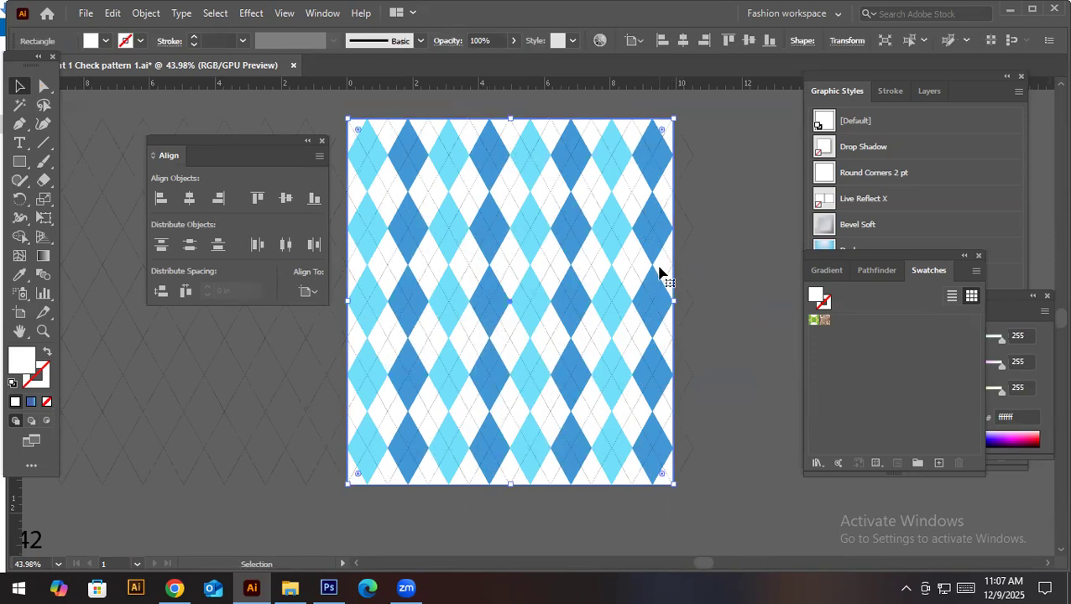
Restore the argyle pattern's clipping mask and undo a trial move of the clipped group
key(ctrl+shift+a)
drag(382, 266, 430, 375)
key(ctrl+a)
key(ctrl+7)
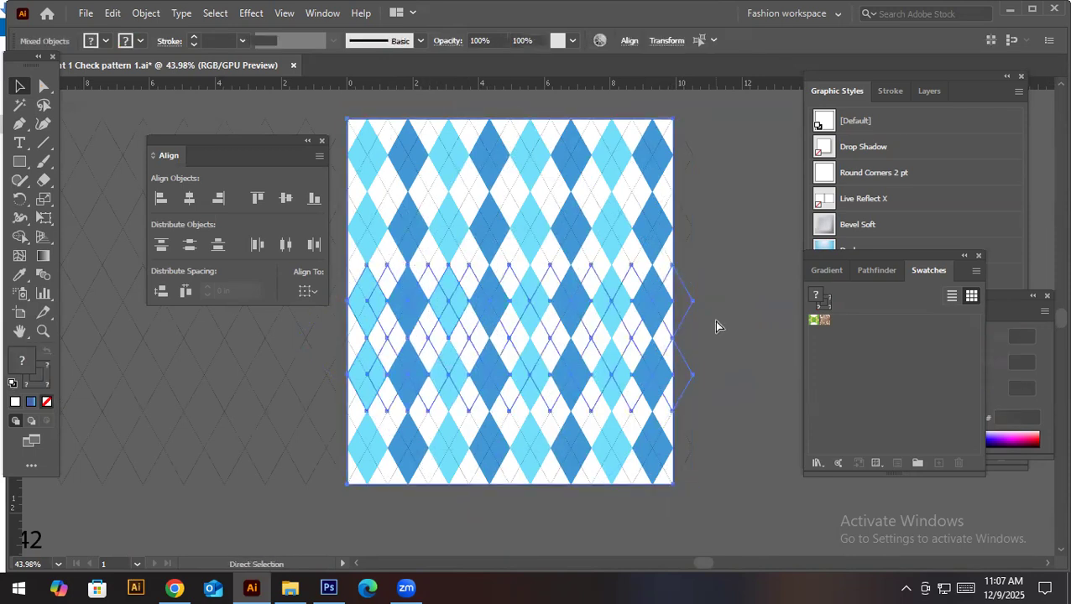
click(713, 295)
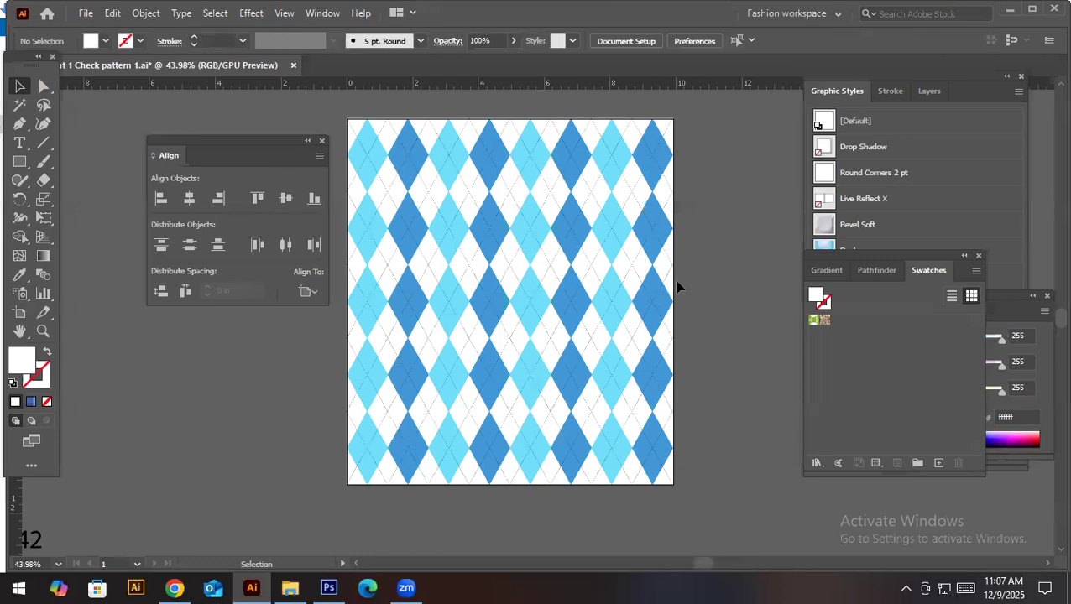
drag(664, 275, 756, 441)
key(ctrl+z)
Release the argyle pattern's clipping mask and select only the white background rectangle
right_click(457, 272)
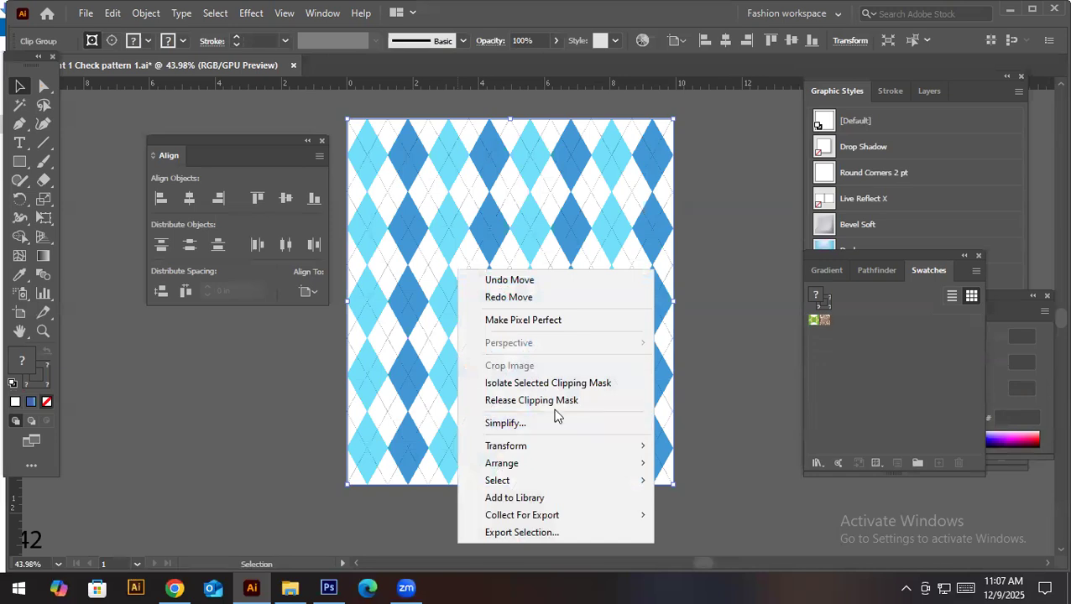
click(550, 401)
click(731, 403)
drag(665, 344, 753, 454)
key(a)
key(Delete)
key(v)
key(ctrl+a)
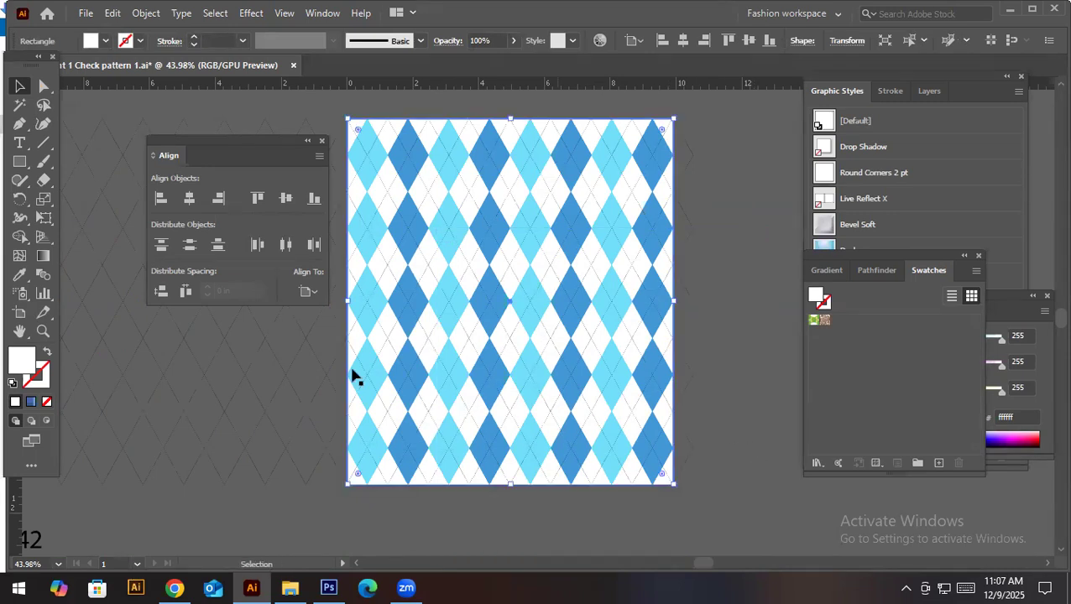
Try moving the background rectangle off the artboard beside the pattern and setting its fill to None
click(46, 402)
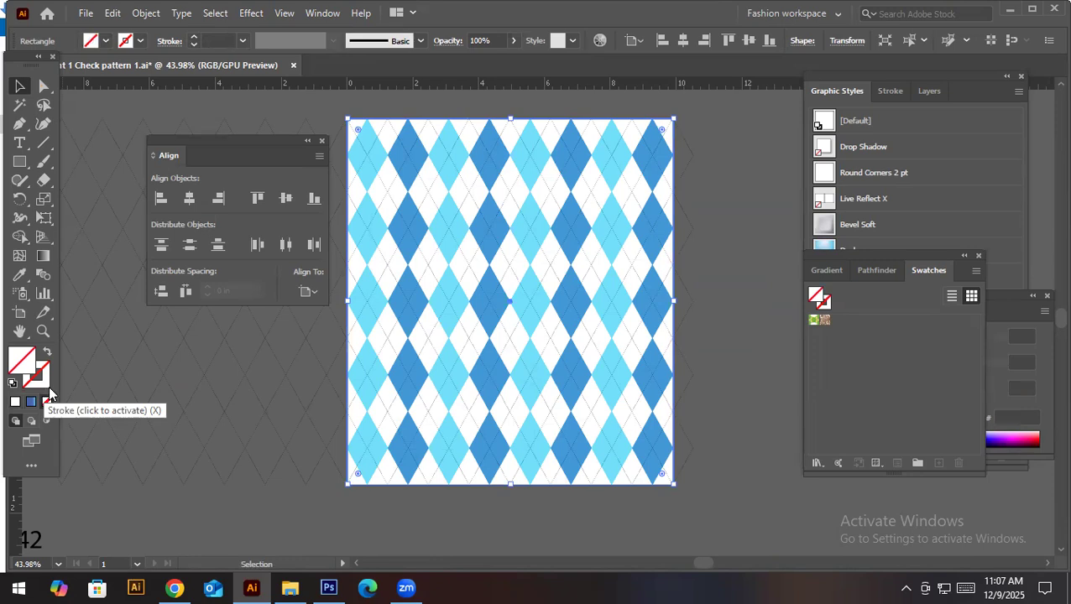
drag(760, 339, 541, 334)
key(a)
drag(518, 268, 753, 327)
drag(626, 344, 579, 335)
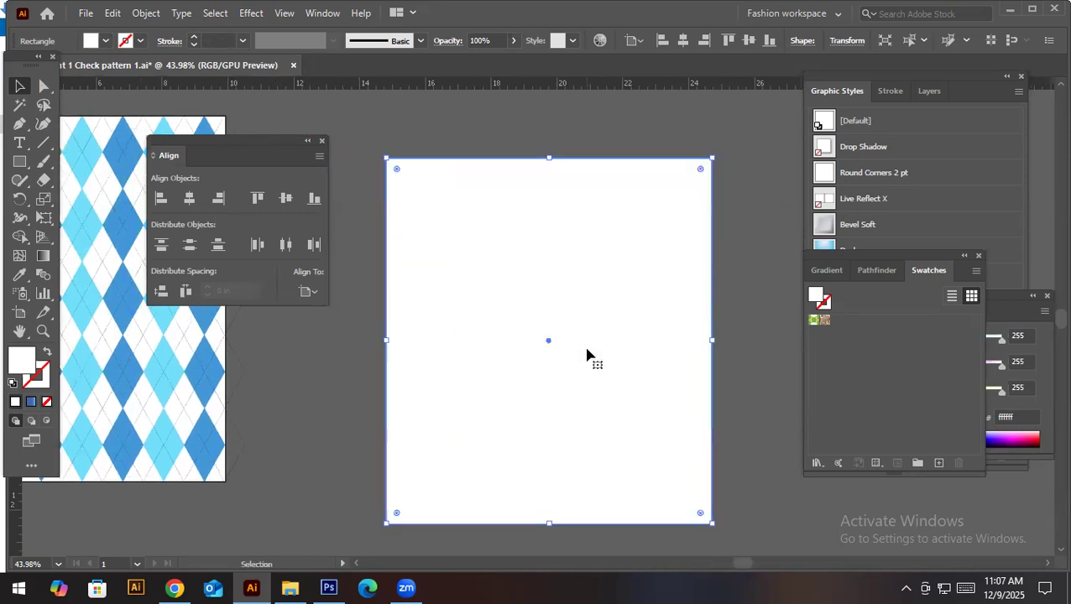
click(41, 382)
click(21, 356)
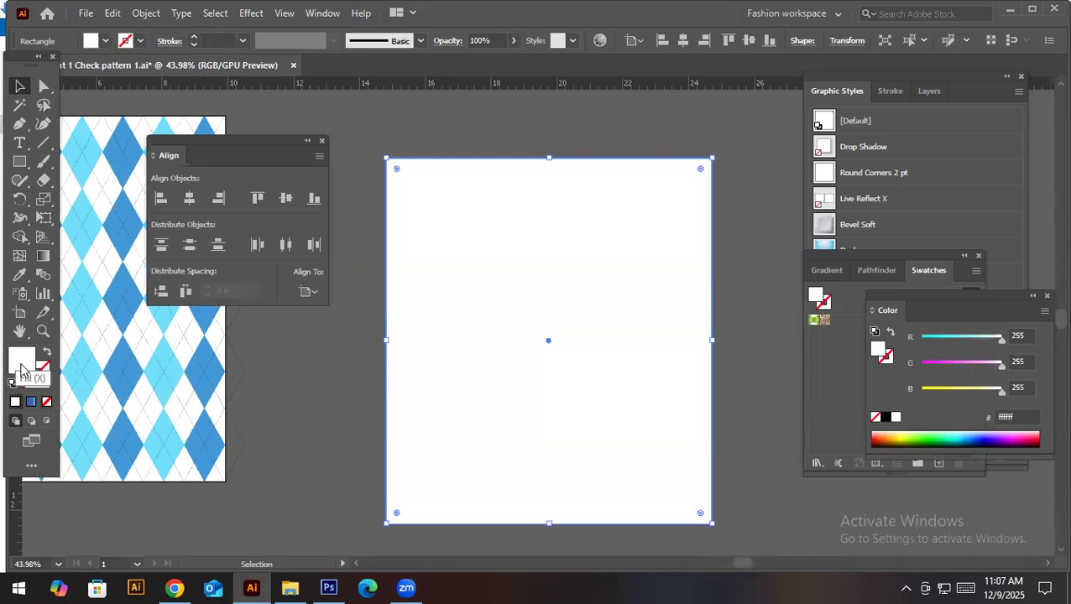
click(46, 401)
click(347, 190)
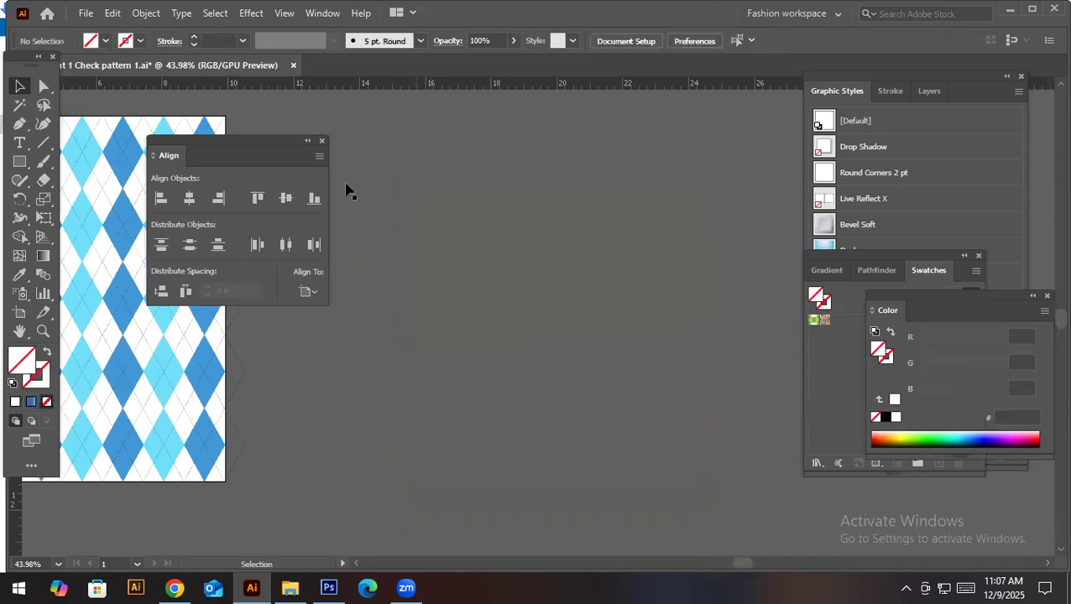
Try centring the unfilled rectangle horizontally and vertically on the artboard, over the argyle pattern
click(474, 275)
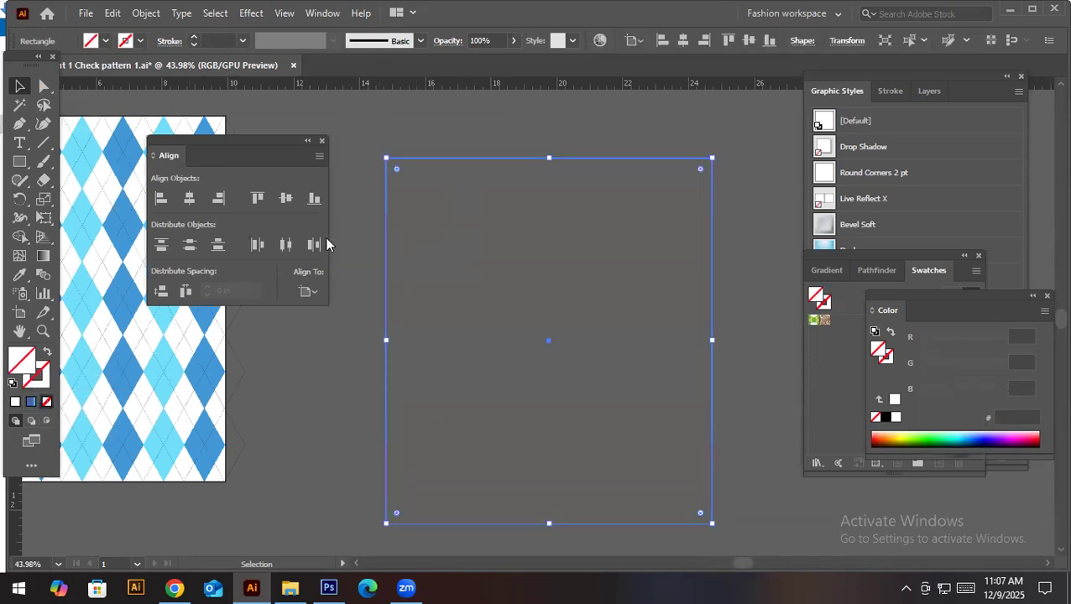
click(387, 151)
click(472, 346)
click(364, 155)
click(445, 277)
click(190, 198)
click(285, 199)
drag(283, 393, 717, 433)
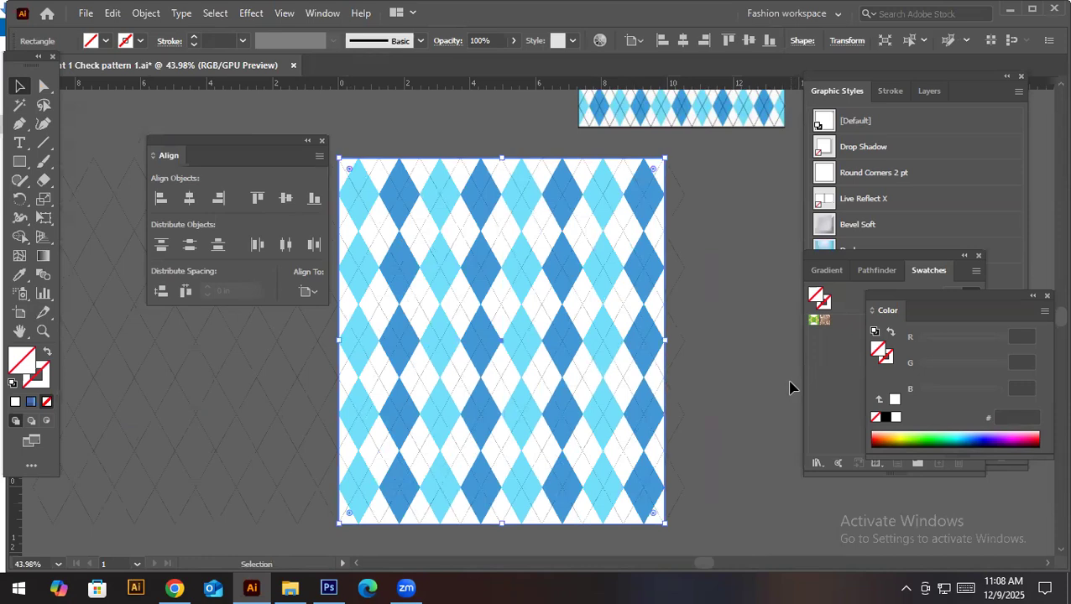
Try selecting the unfilled rectangle with all the diamonds and lines and making a clipping mask from them
key(a)
key(ctrl)
key(v)
scroll(410, 163, down, 1)
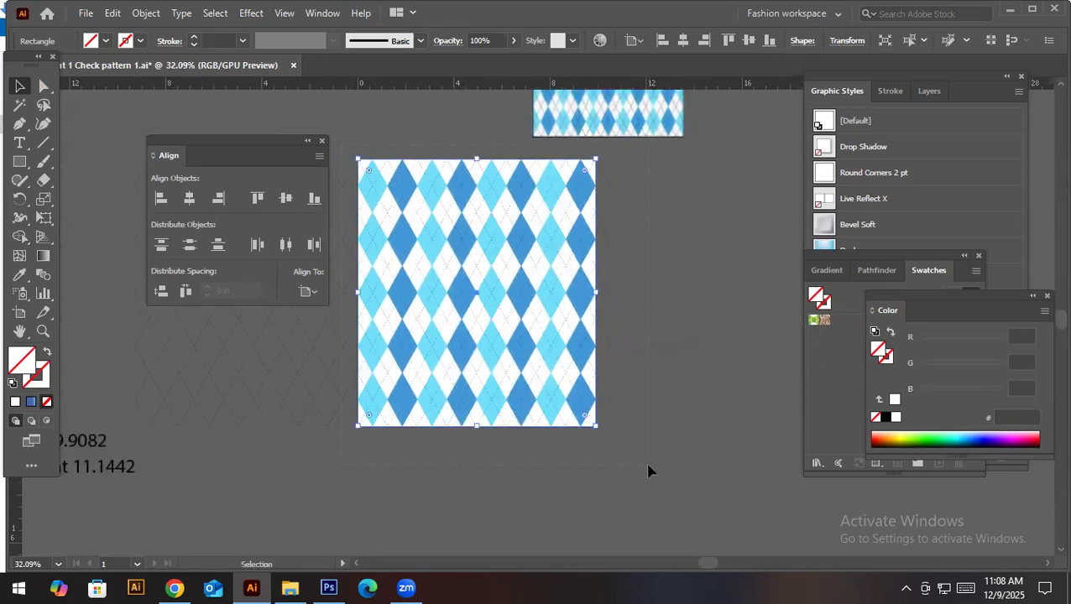
shift+click(514, 263)
right_click(514, 263)
click(587, 397)
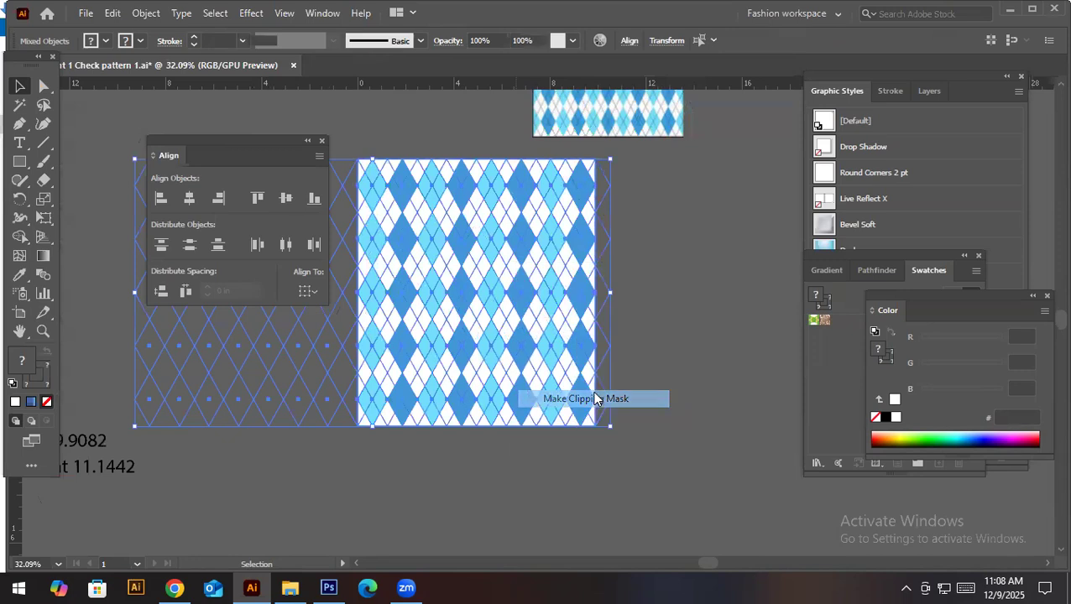
Try moving the clipped pattern off the artboard to check whether it carries its own background
drag(605, 316, 432, 372)
drag(378, 418, 626, 370)
click(729, 286)
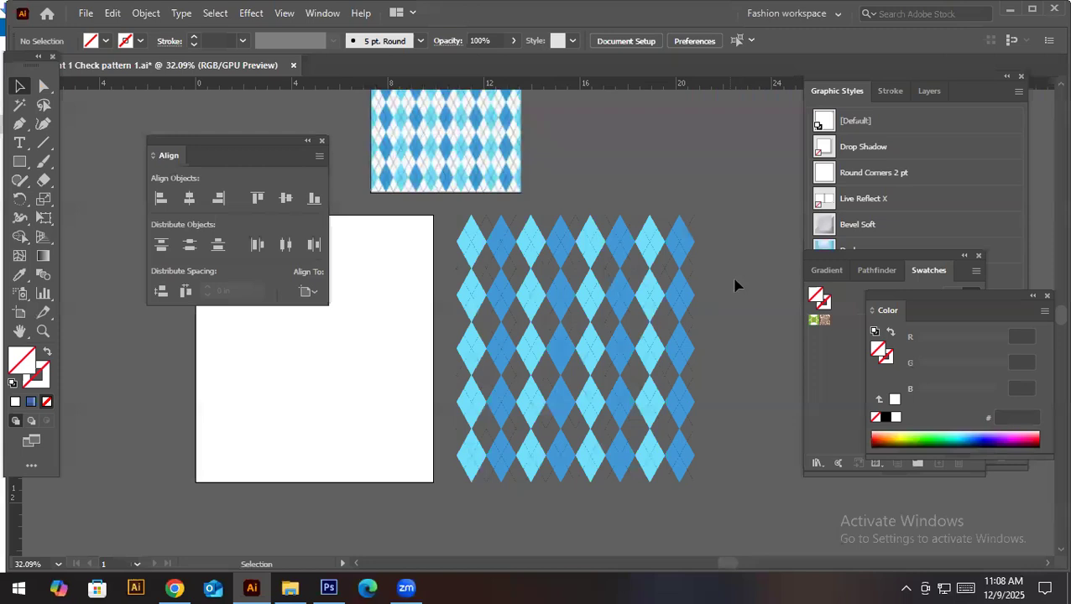
click(694, 317)
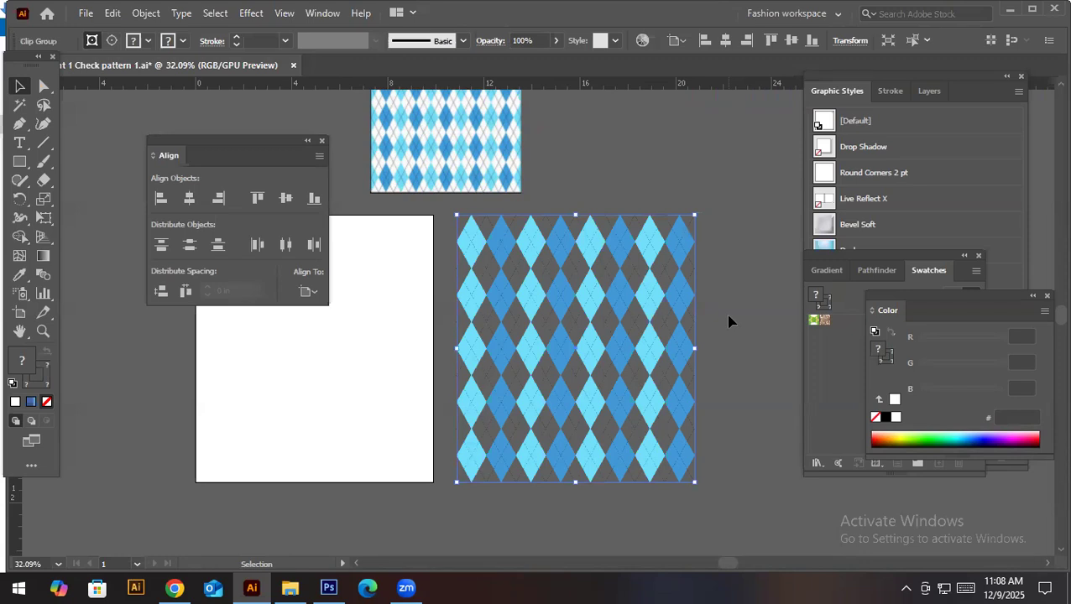
Undo the trial move, the clipping mask and the centring of the unfilled rectangle
key(ctrl+z)
key(ctrl+z)
key(ctrl+z)
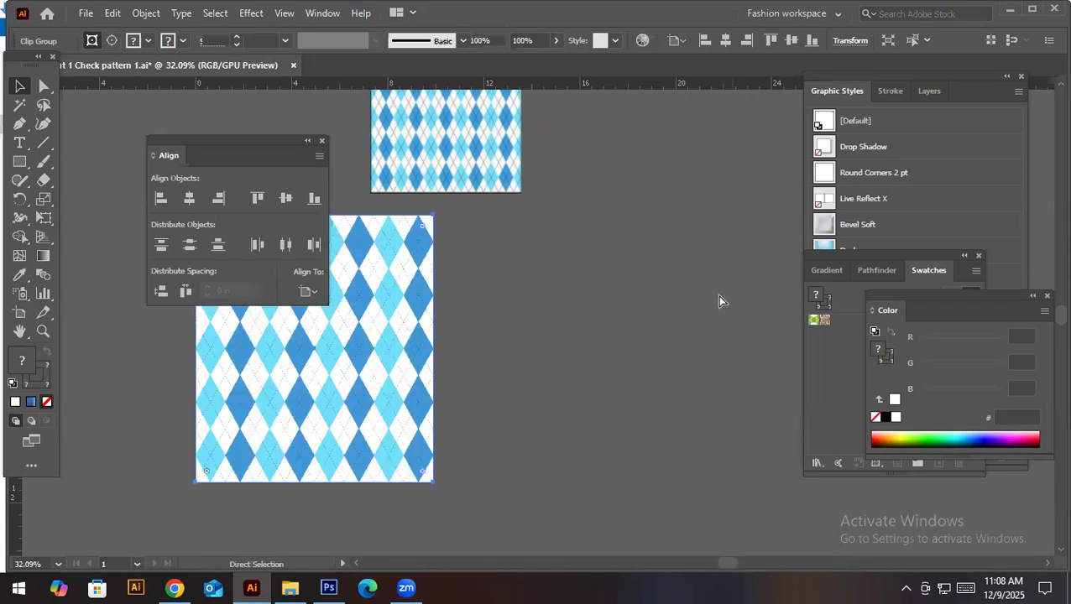
key(v)
click(453, 327)
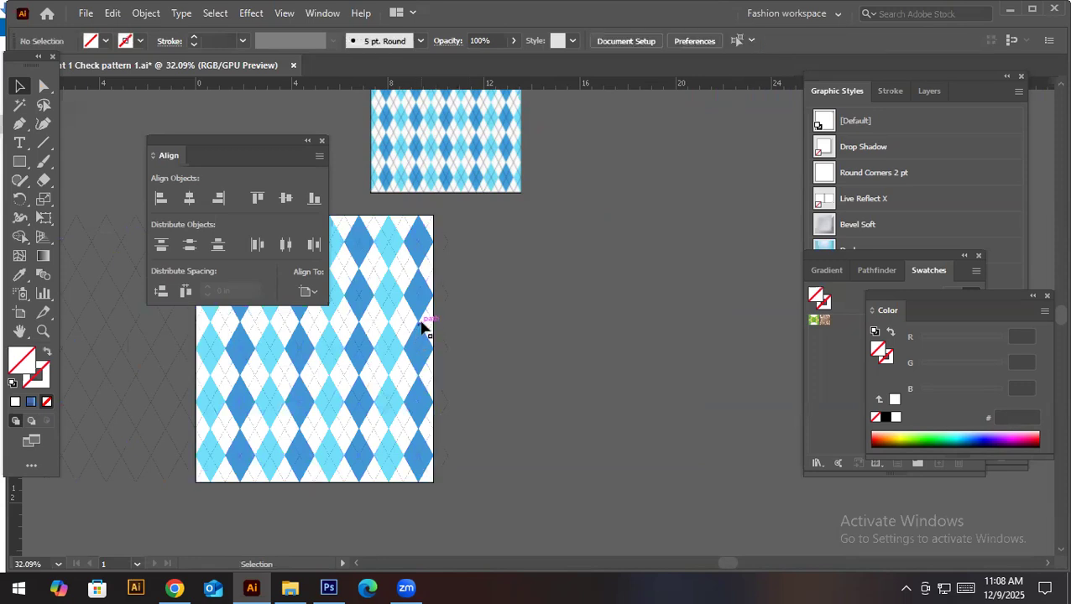
key(a)
click(426, 325)
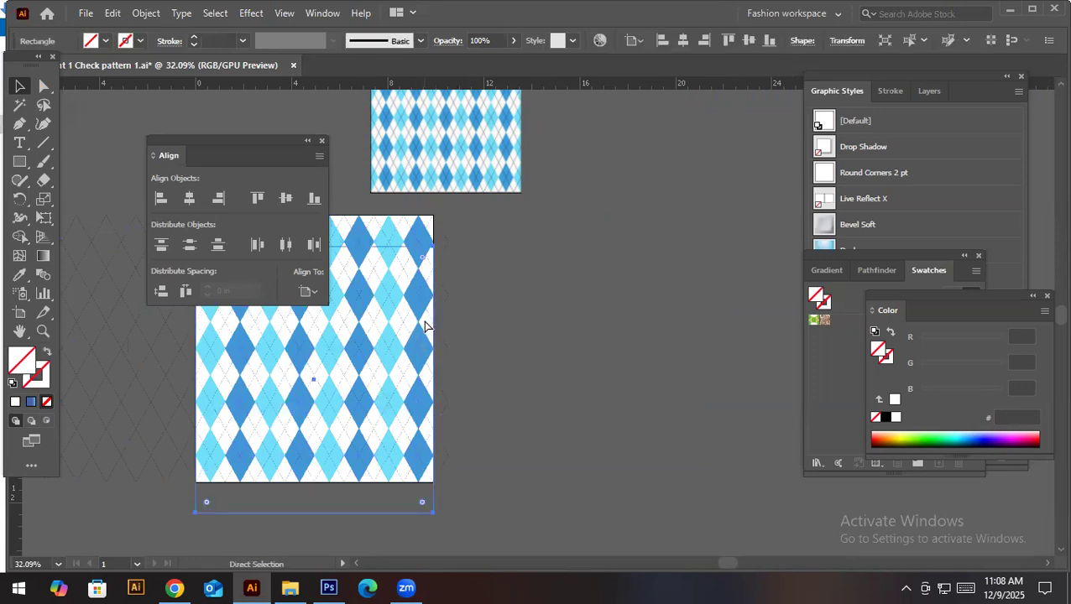
key(ctrl+z)
key(v)
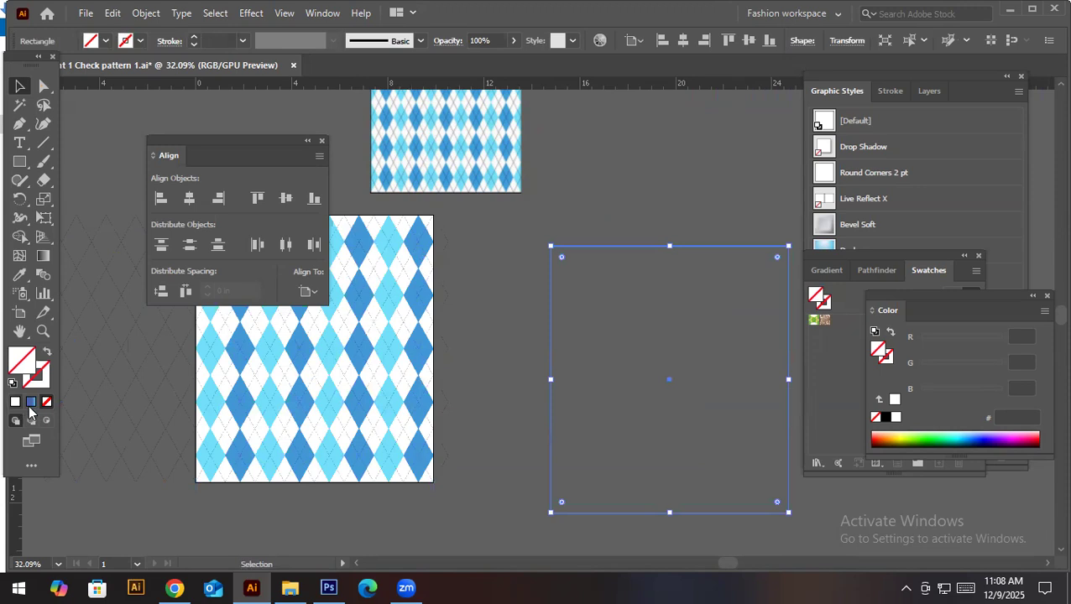
Fill the rectangle with white and centre it horizontally and vertically on the artboard
click(16, 402)
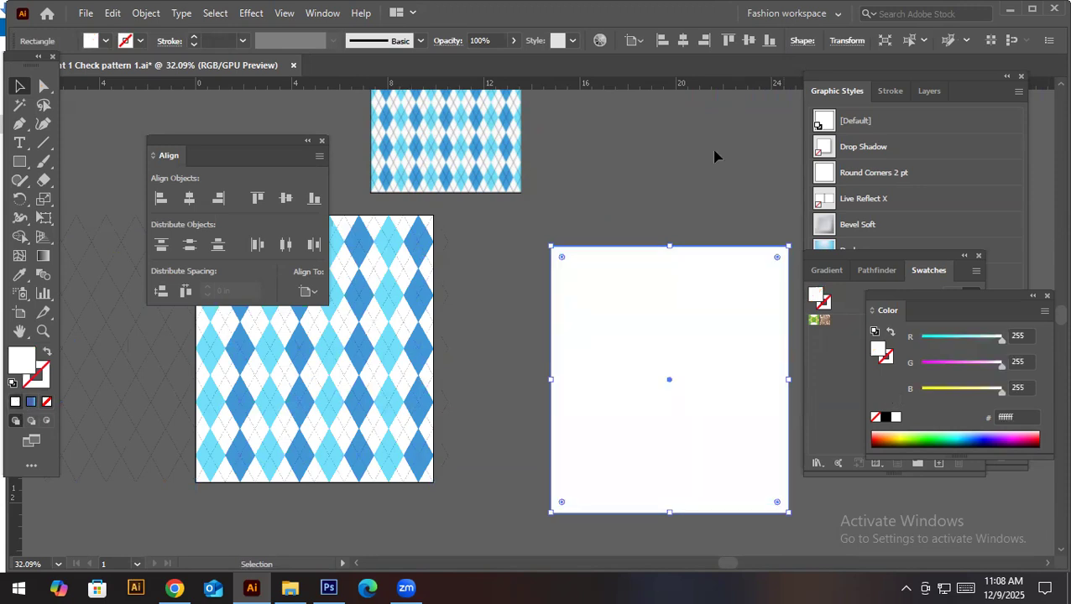
click(189, 198)
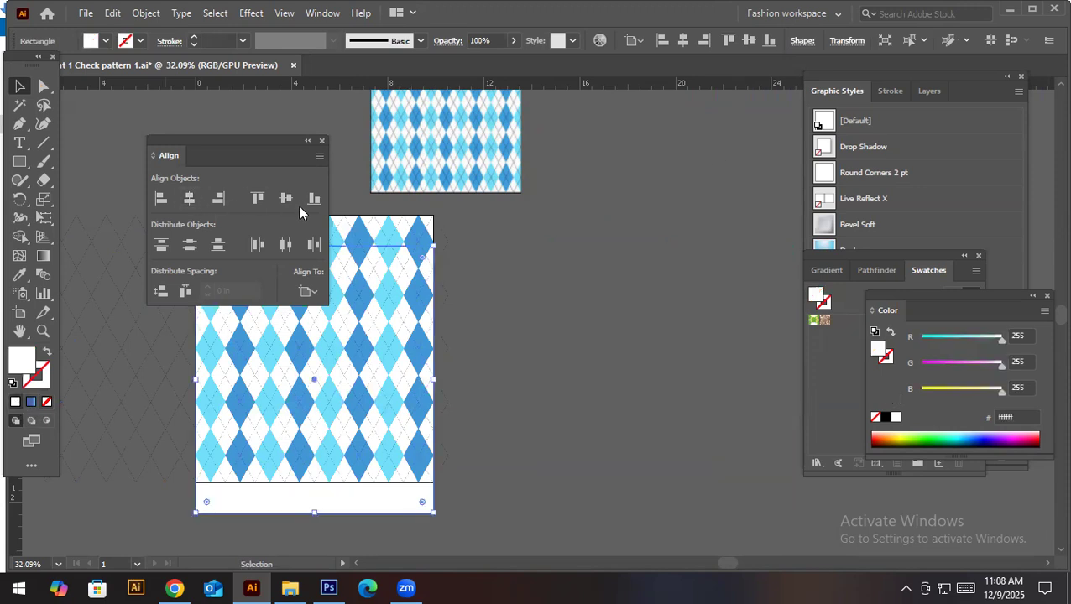
click(286, 198)
Clip all the pattern's diamonds and lines with the white rectangle brought to the front, and save the document
key(a)
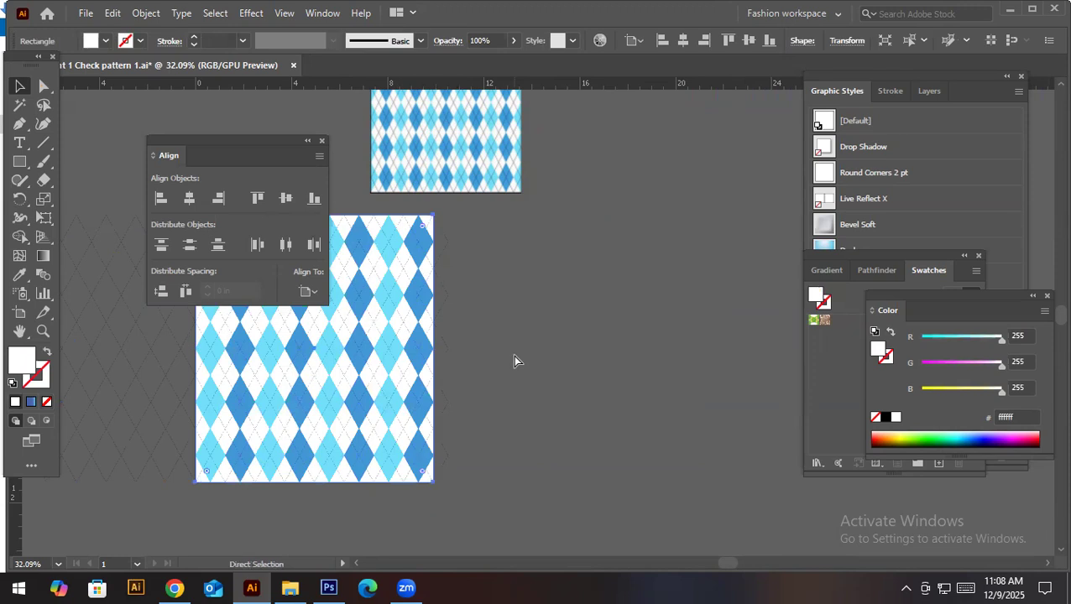
drag(338, 396, 622, 416)
key(v)
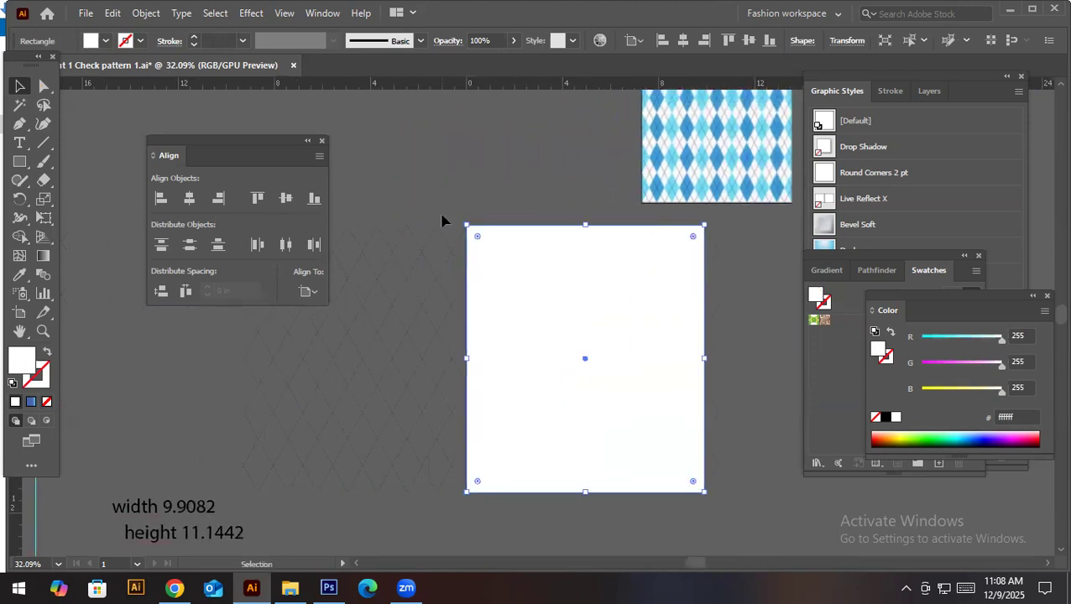
drag(746, 509, 556, 265)
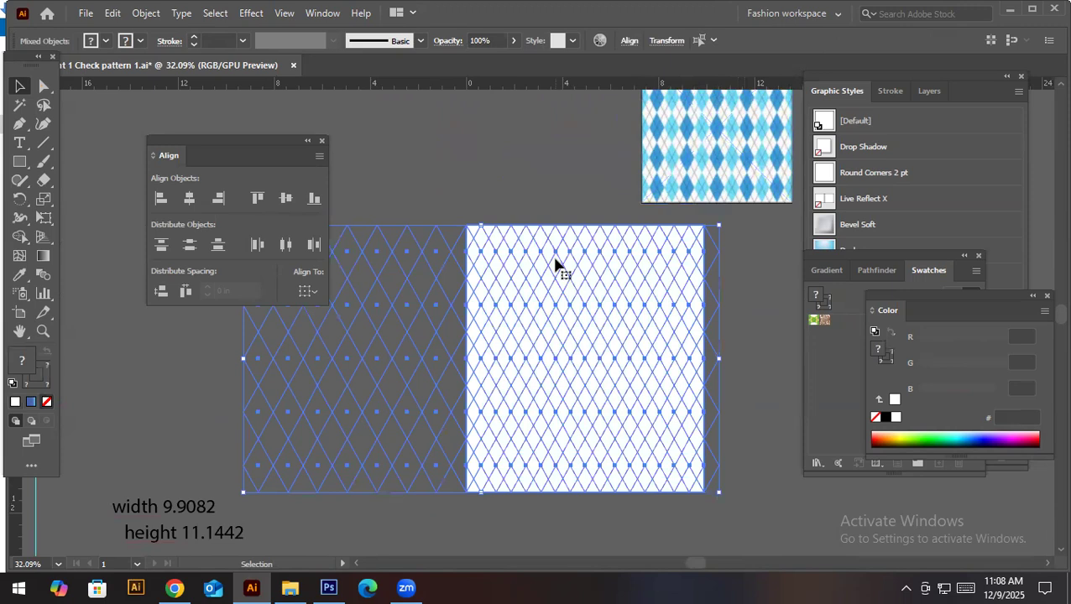
right_click(553, 265)
click(586, 396)
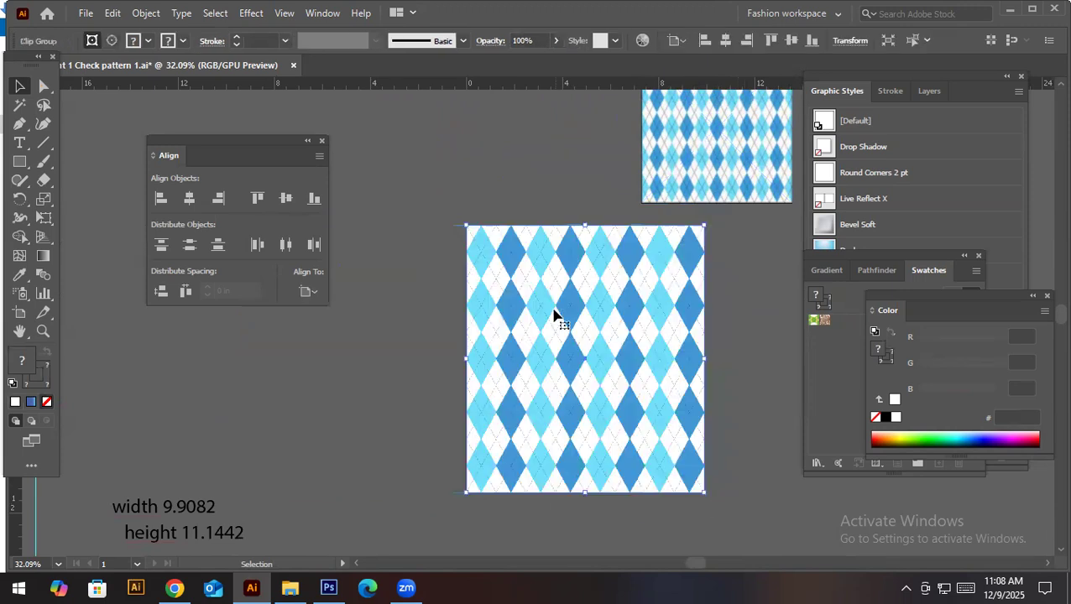
click(85, 13)
click(134, 143)
Delete the width and height text note and the leftover white diamond and squares outside the artboard
ctrl+alt+click(524, 367)
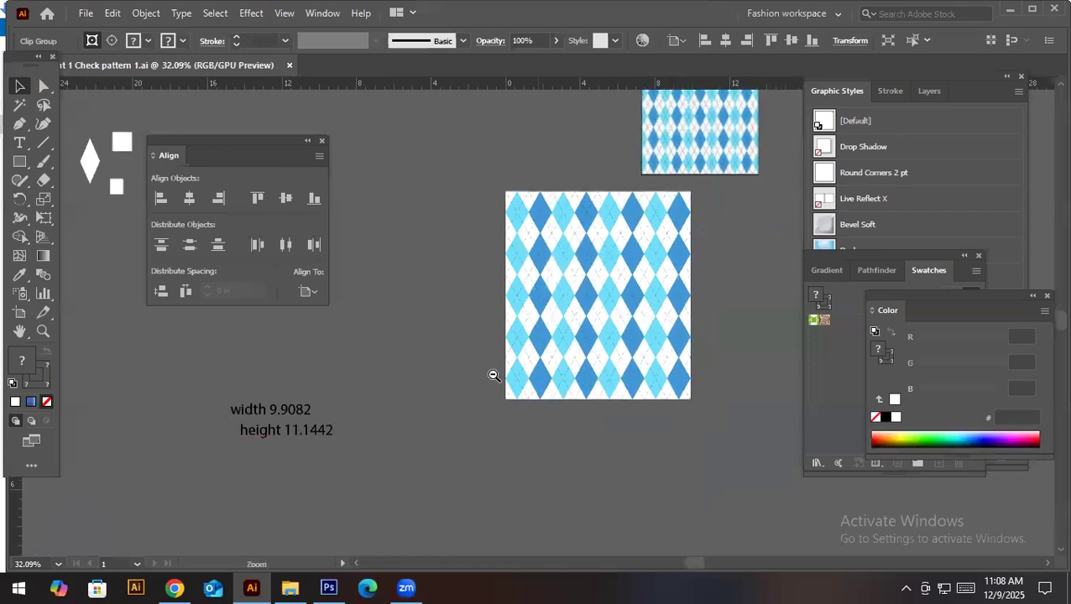
ctrl+alt+click(524, 367)
drag(256, 427, 243, 502)
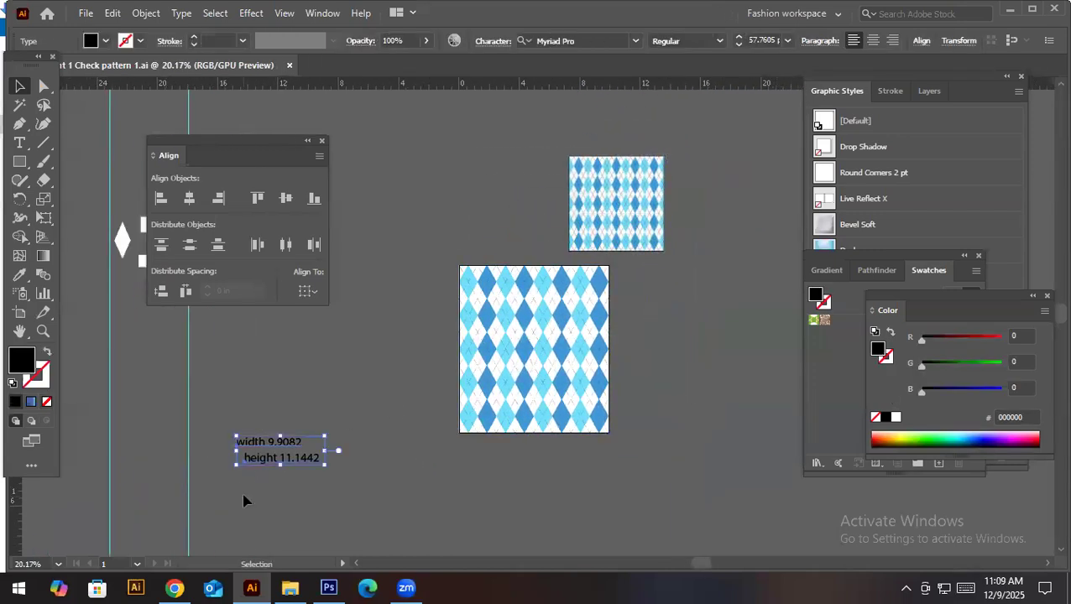
click(243, 502)
drag(298, 403, 503, 562)
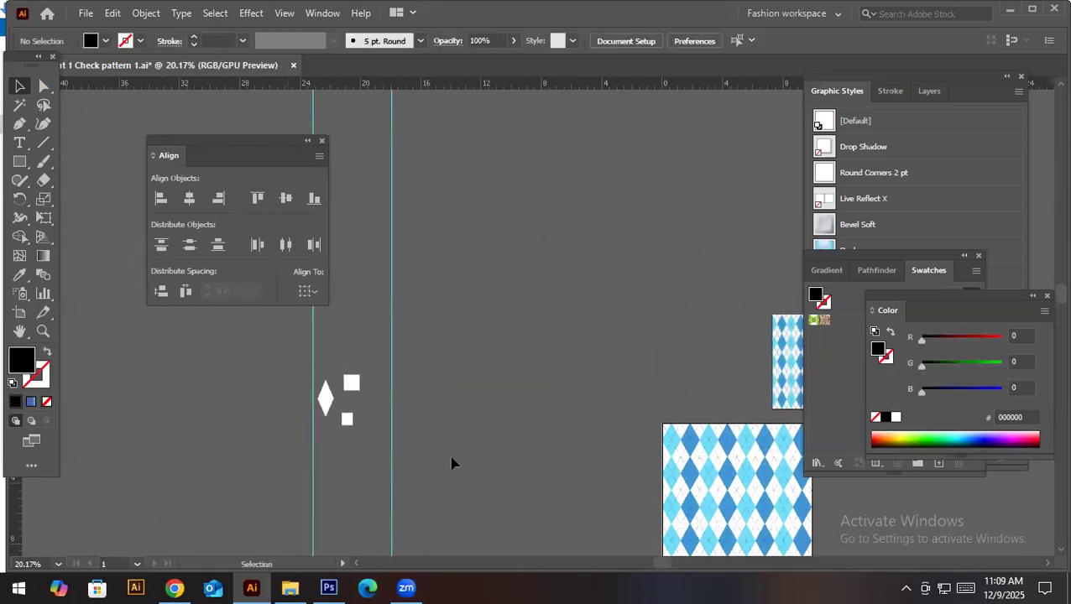
key(ctrl+a)
key(Delete)
Move the argyle reference image beside the artboard and enlarge it to slightly more than the pattern's size
drag(598, 520, 295, 420)
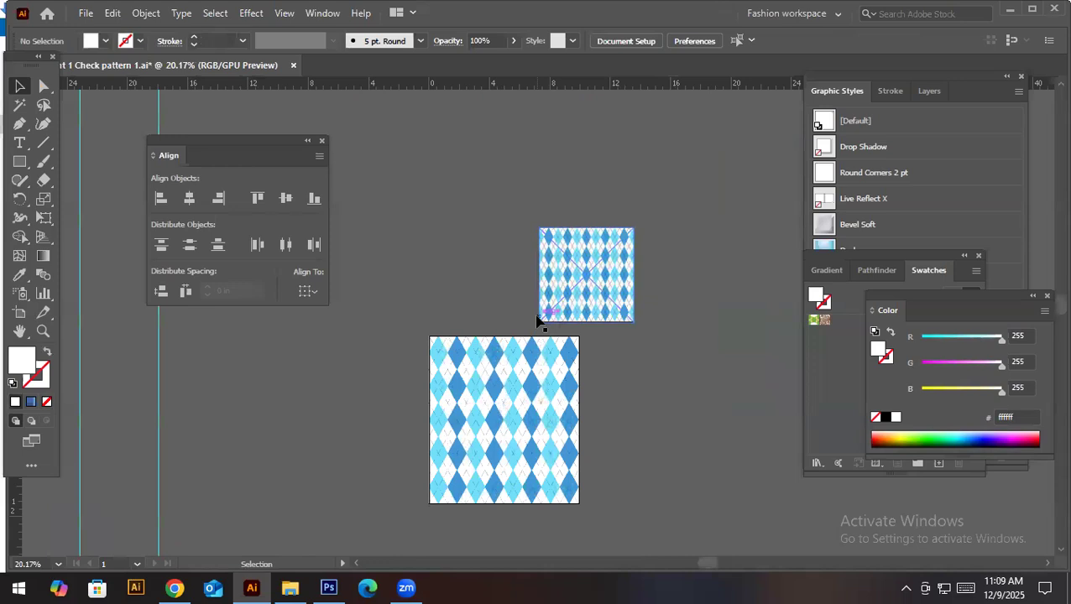
drag(583, 275, 657, 416)
drag(711, 370, 751, 306)
drag(681, 413, 709, 414)
drag(606, 393, 746, 474)
Try placing a copy of the clipped pattern edge to edge with the original and moving both off the artboard
drag(502, 444, 304, 418)
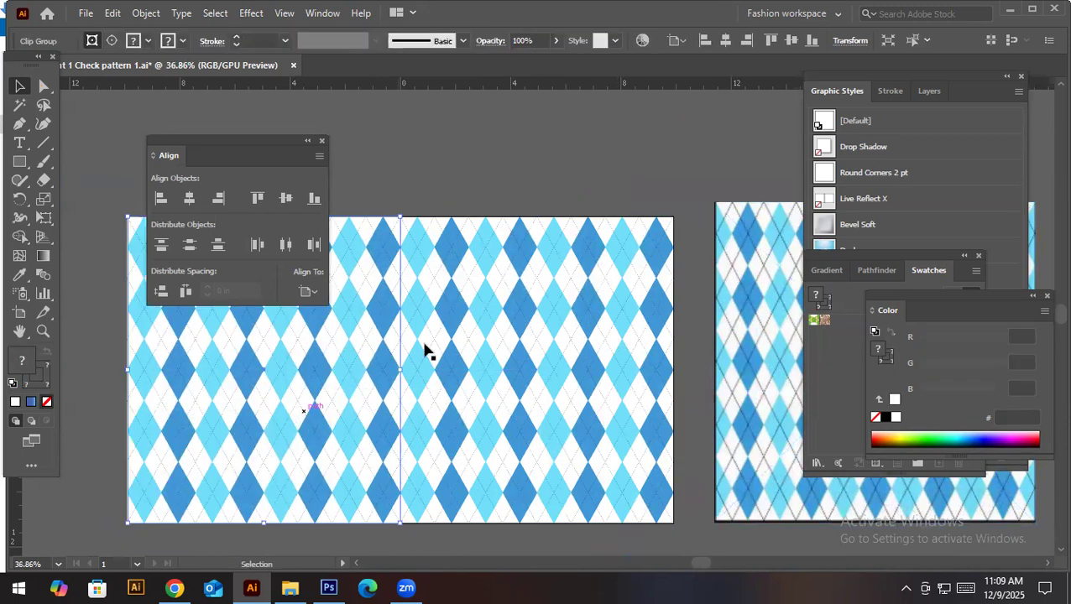
ctrl+alt+click(359, 361)
ctrl+alt+click(359, 361)
drag(433, 377, 431, 329)
drag(496, 373, 468, 437)
click(573, 516)
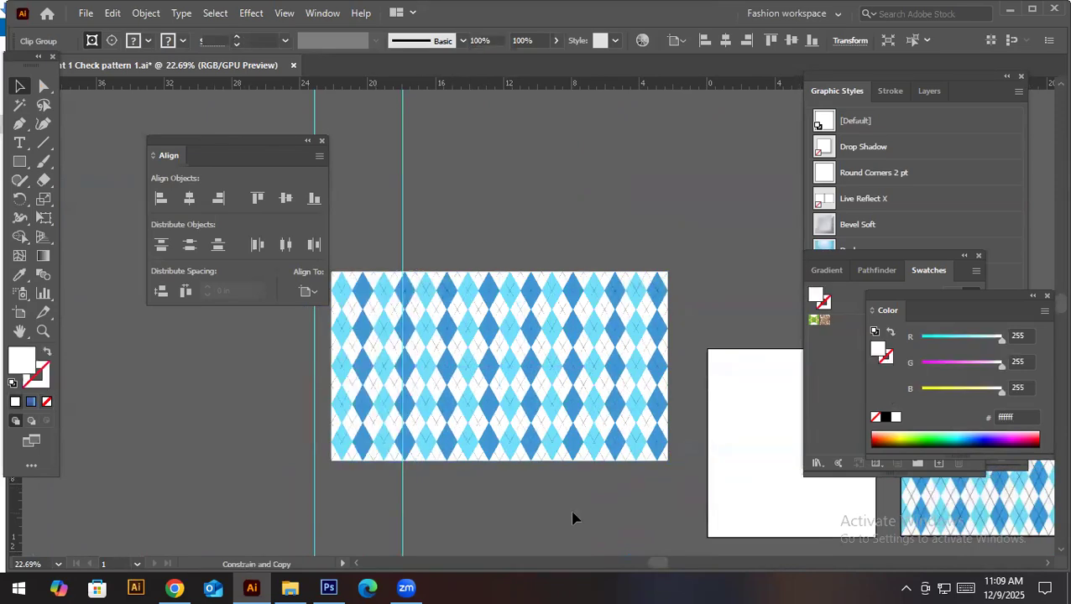
drag(502, 383, 591, 506)
Undo the pattern's trial move and duplication so only the original sits on the artboard
key(ctrl+z)
key(ctrl+z)
drag(589, 448, 407, 317)
drag(685, 351, 562, 450)
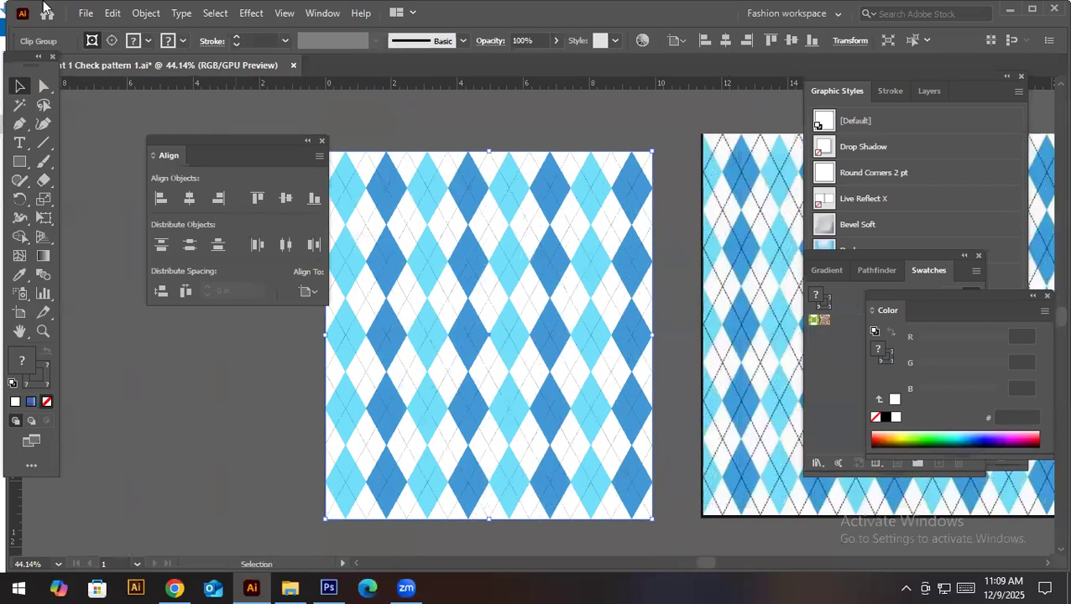
Save the cleaned-up check pattern document
click(86, 13)
click(126, 140)
click(86, 14)
click(87, 13)
click(81, 16)
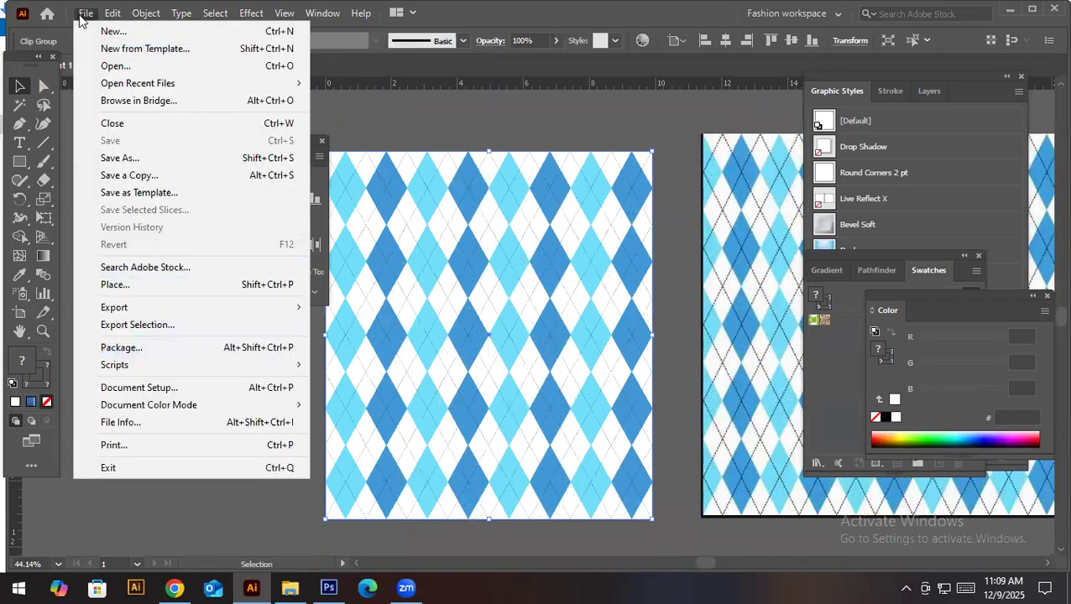
click(84, 25)
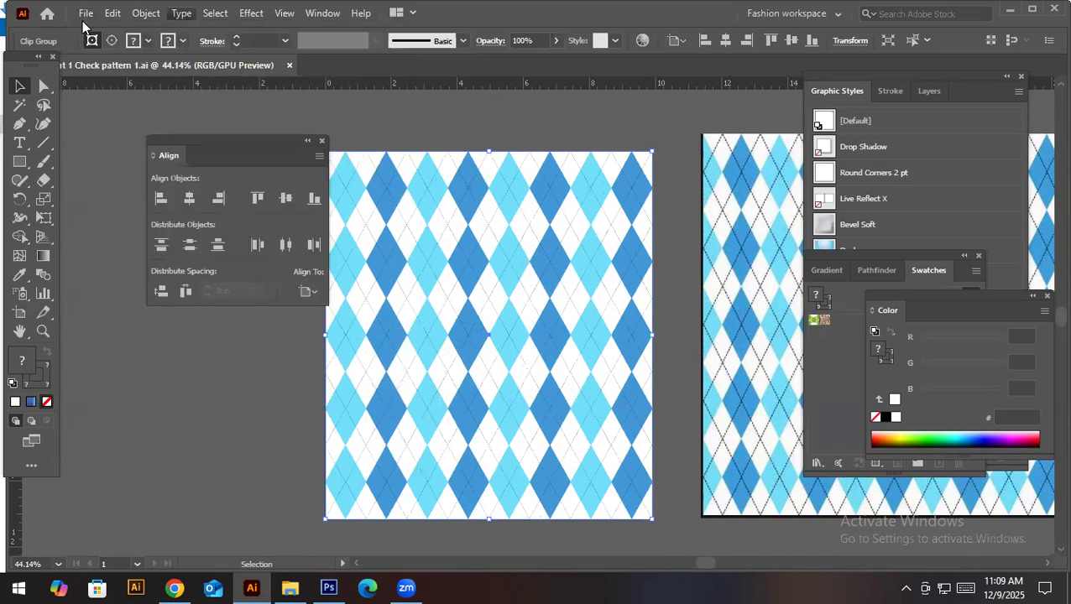
click(86, 14)
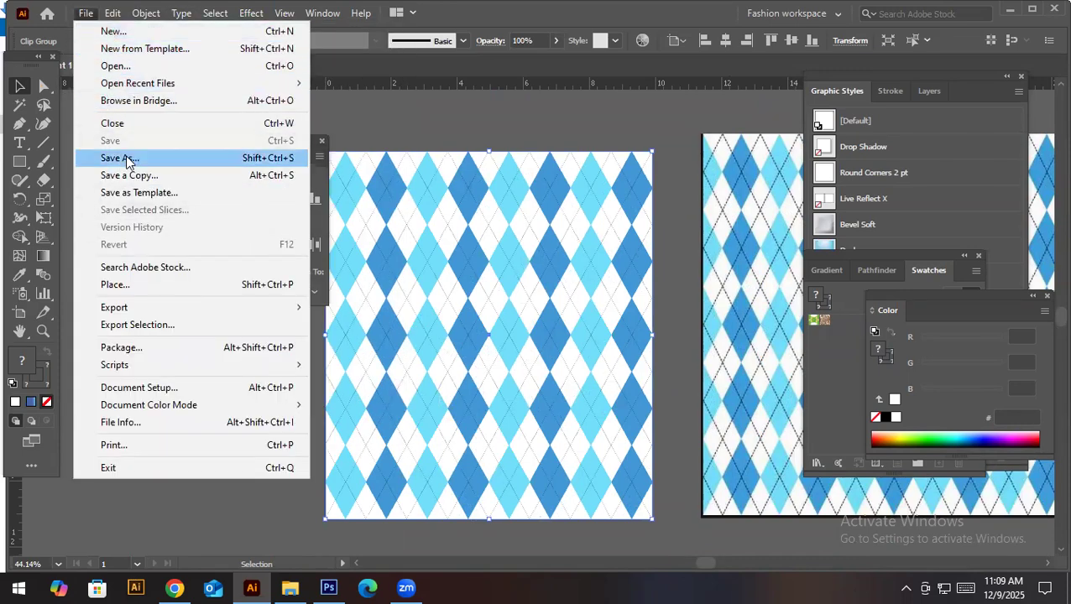
click(126, 159)
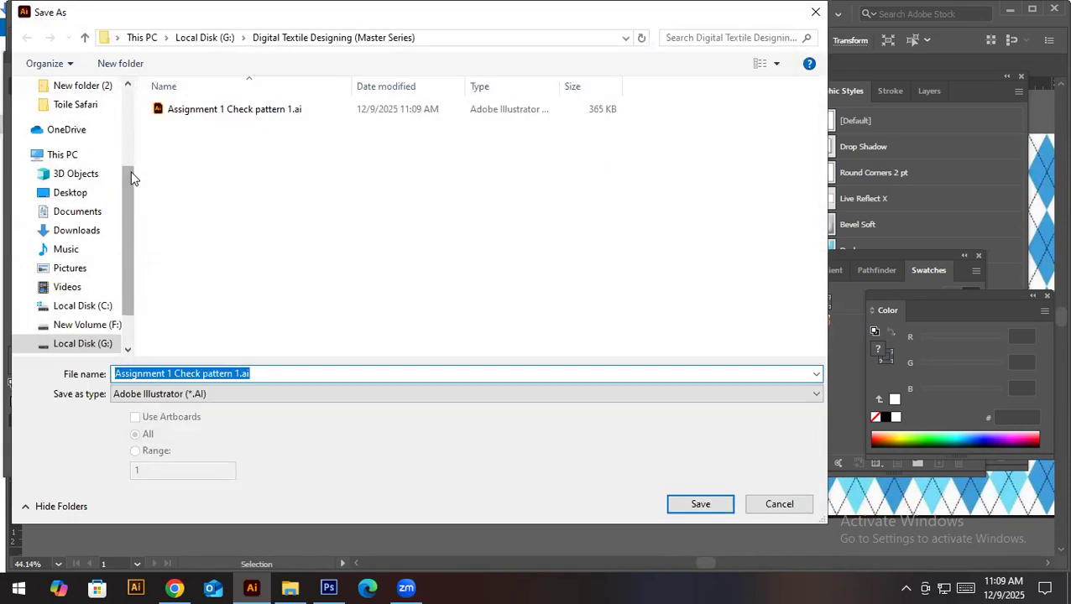
click(303, 397)
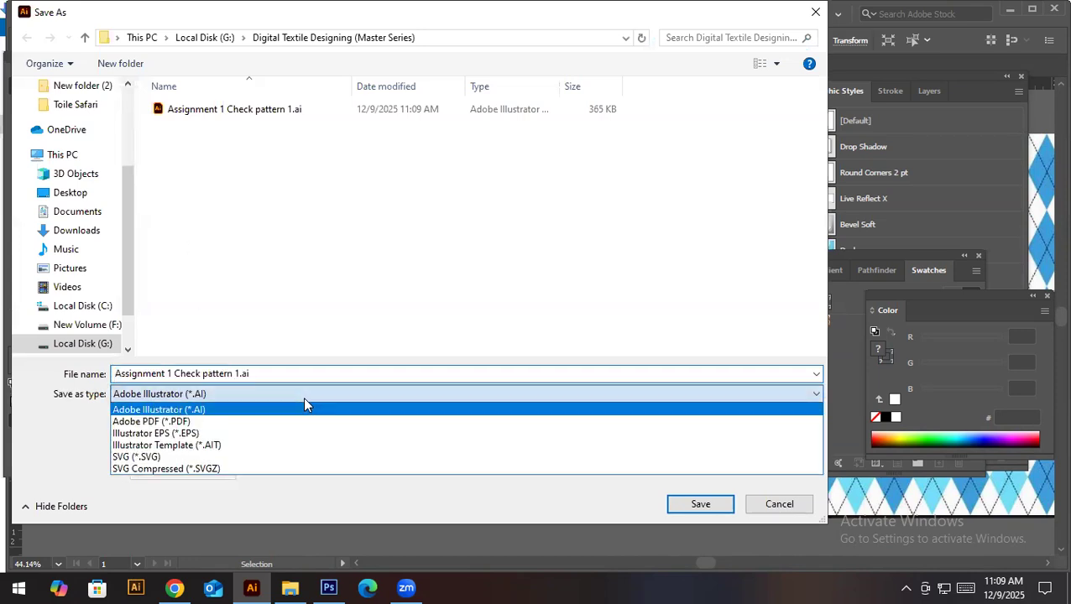
click(297, 408)
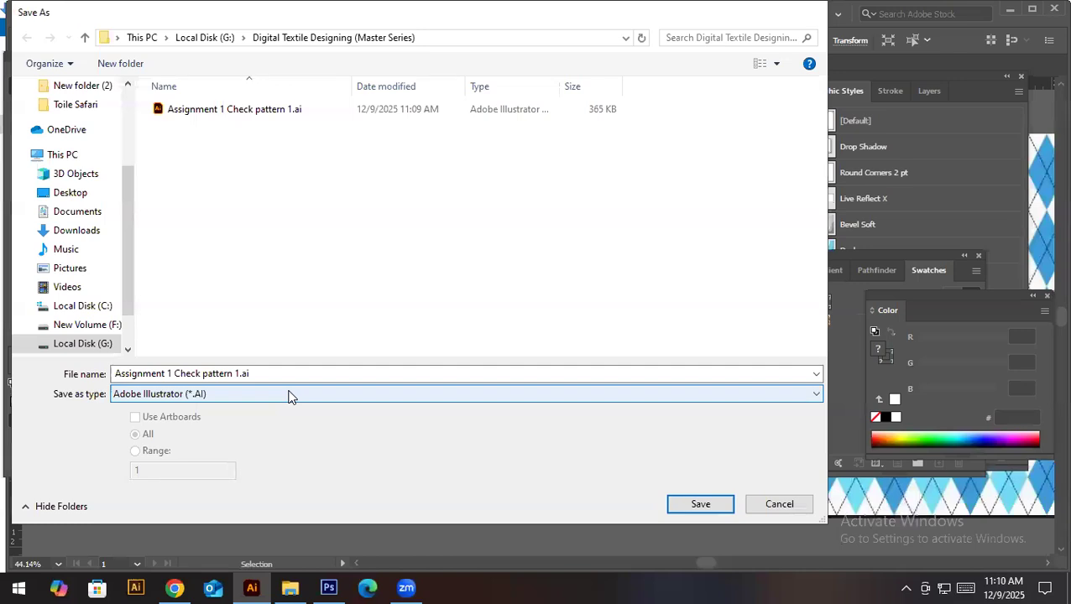
key(Escape)
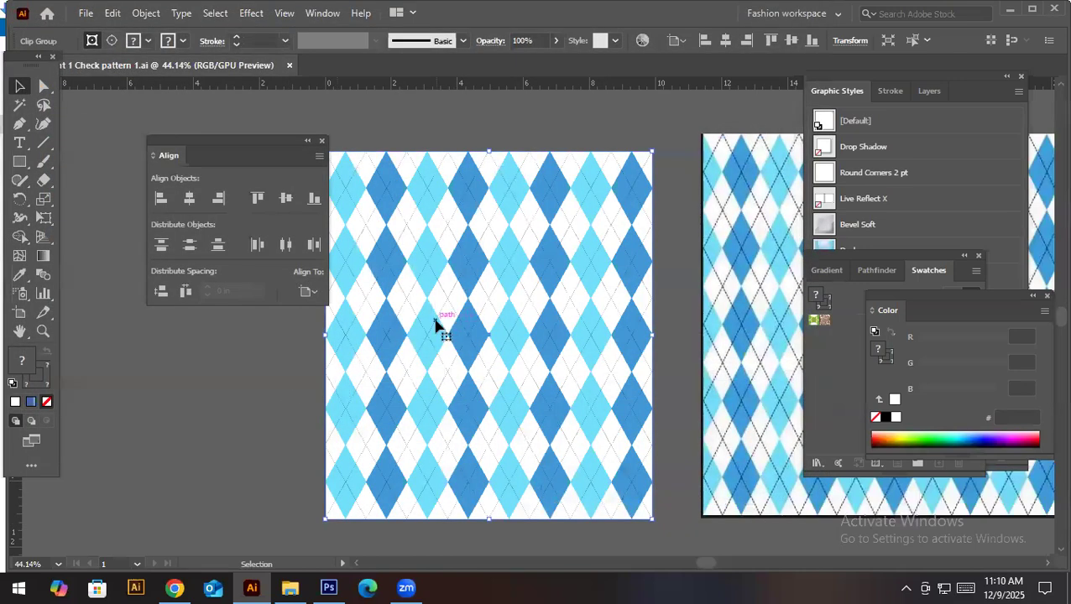
Delete the argyle reference image beside the artboard
click(762, 309)
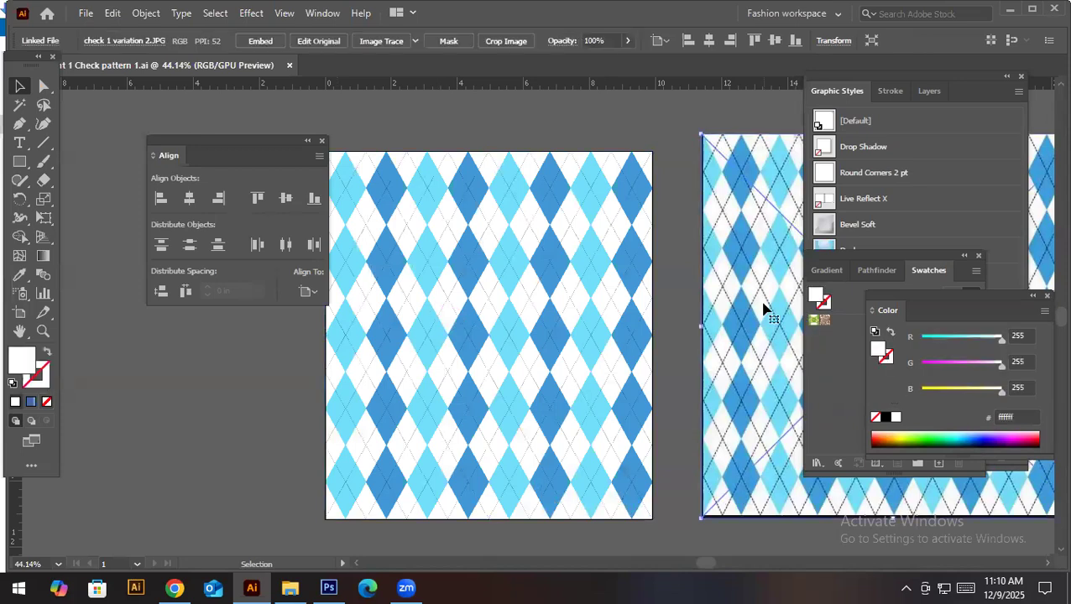
key(Delete)
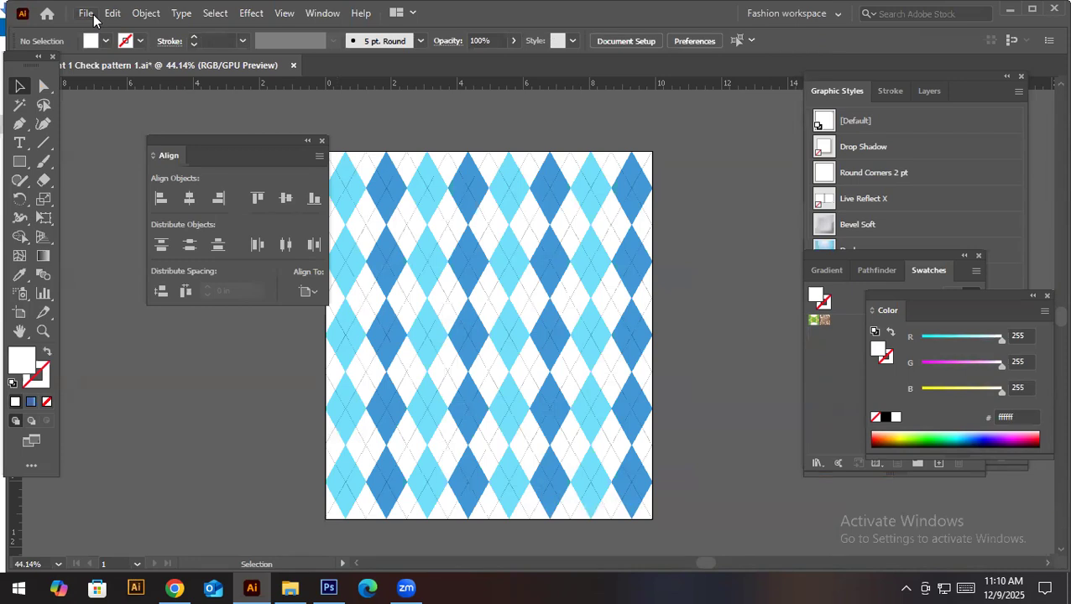
Start exporting the check pattern to the Digital Textile Designing (Master Series) folder as a JPEG named Assignment 1 Check pattern 1, using artboards
click(86, 13)
mouse_move(288, 307)
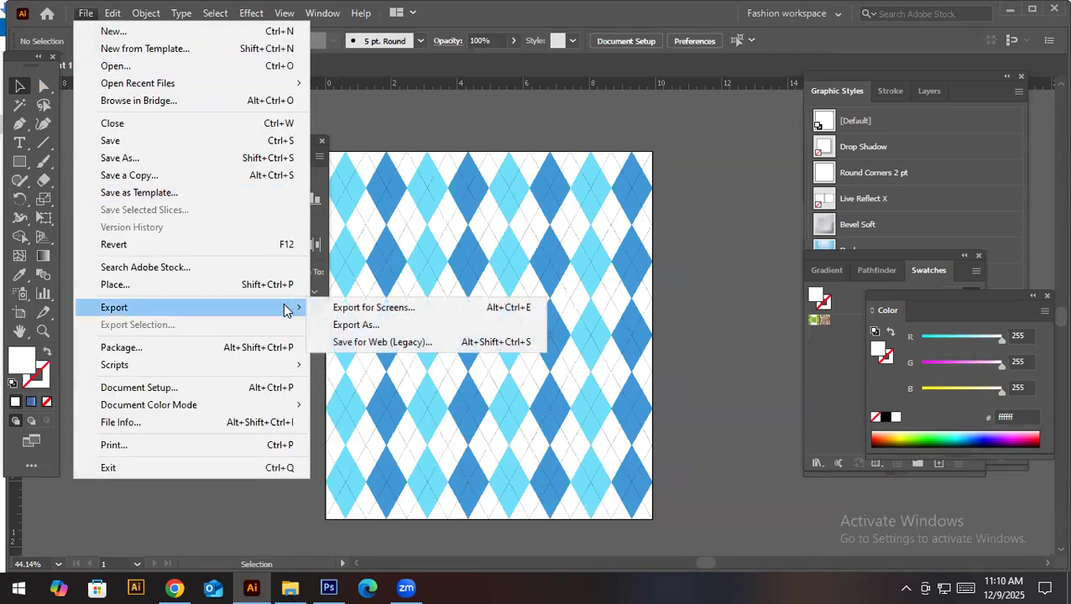
click(356, 326)
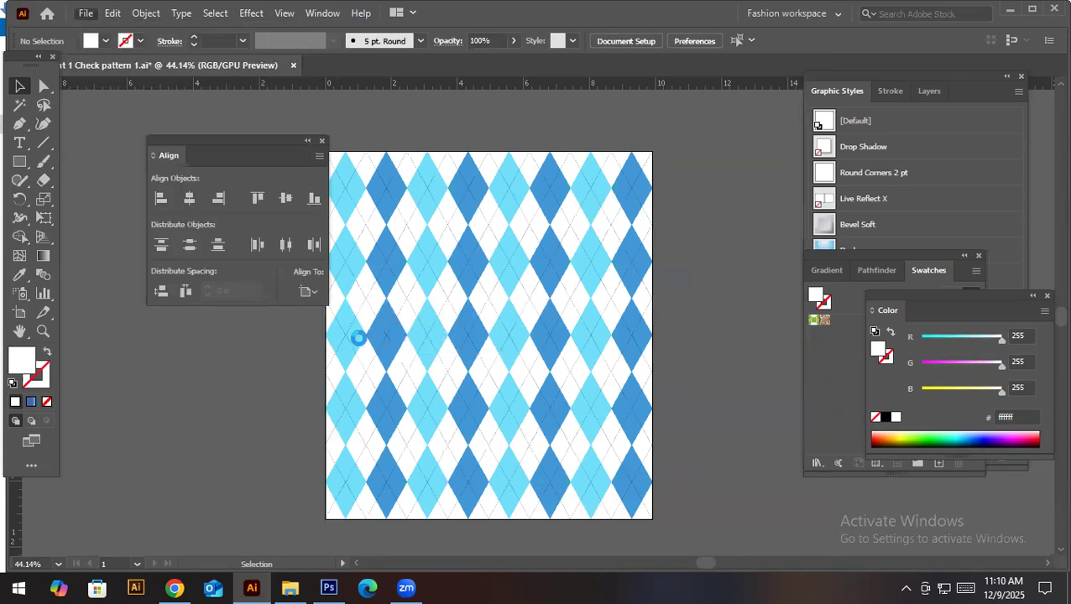
click(218, 394)
click(218, 433)
click(278, 394)
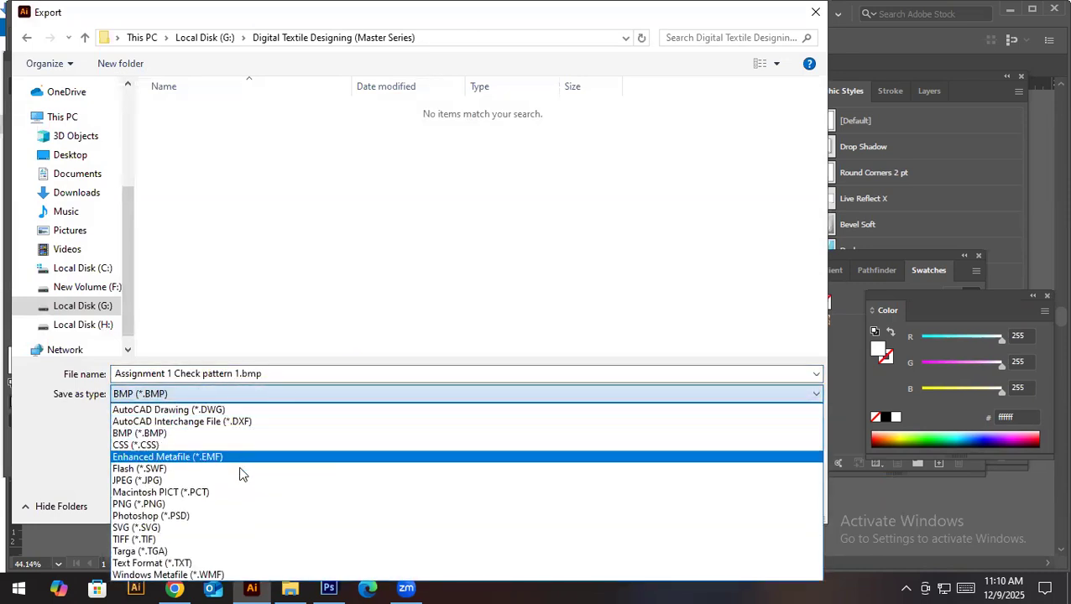
click(237, 482)
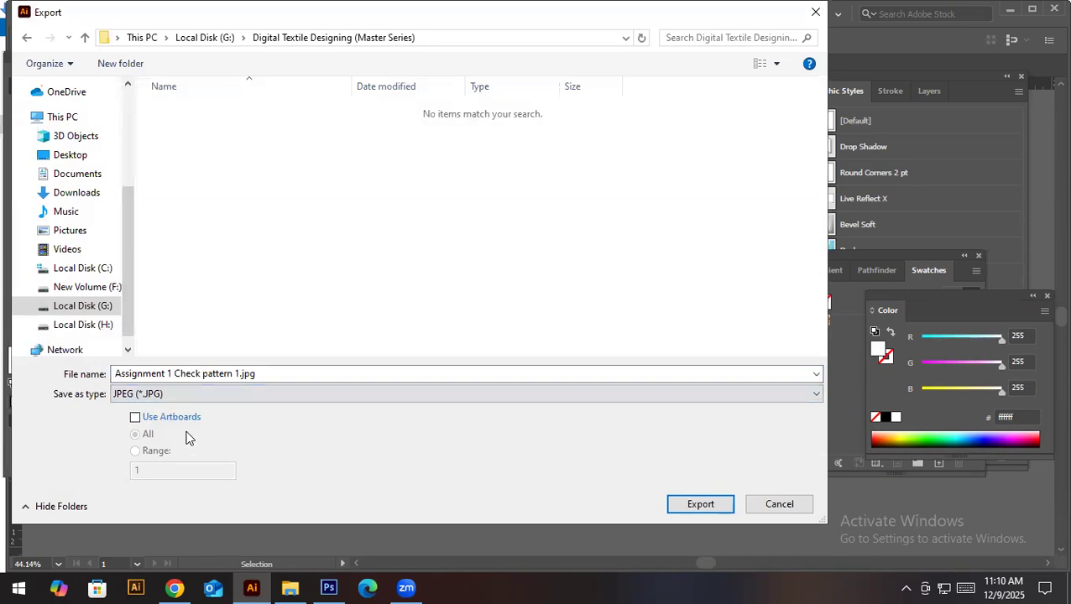
click(135, 418)
click(716, 505)
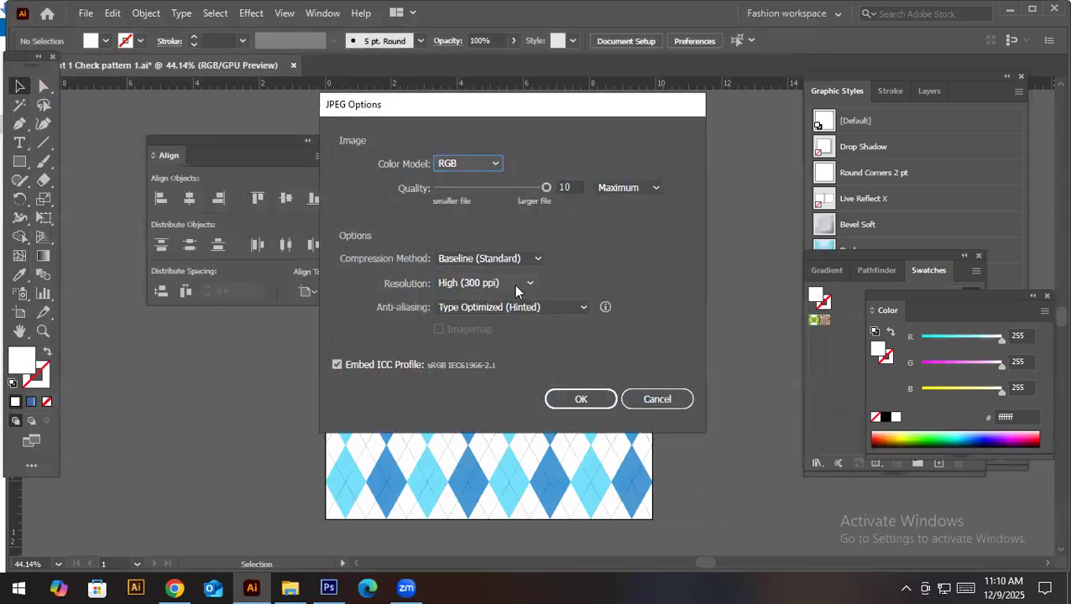
Finish the JPEG export with quality 10 (Maximum) and High (300 ppi) resolution
click(507, 284)
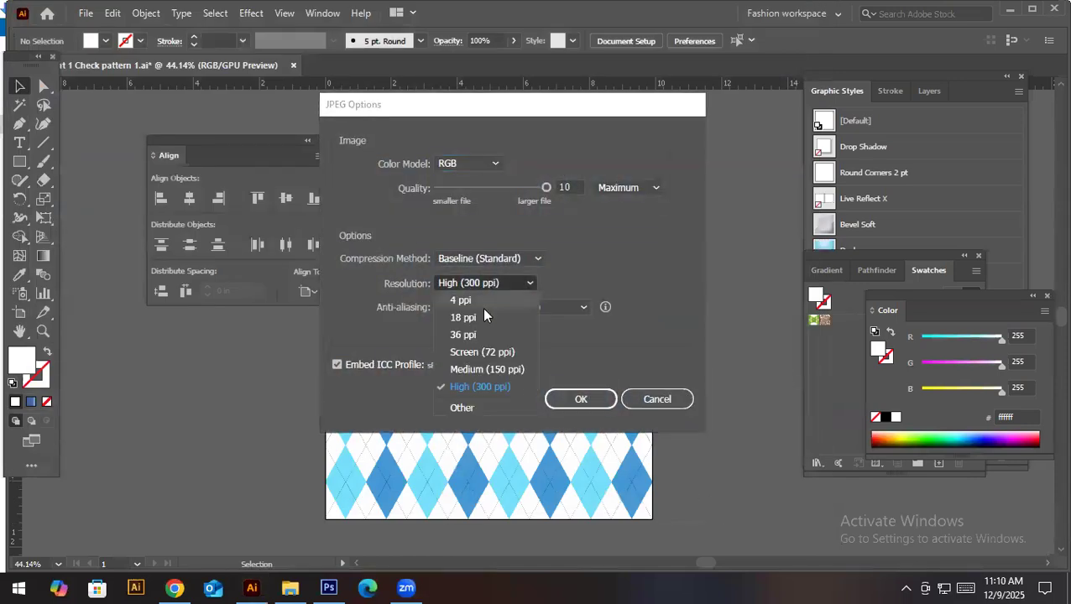
click(479, 387)
drag(546, 188, 480, 192)
text(10)
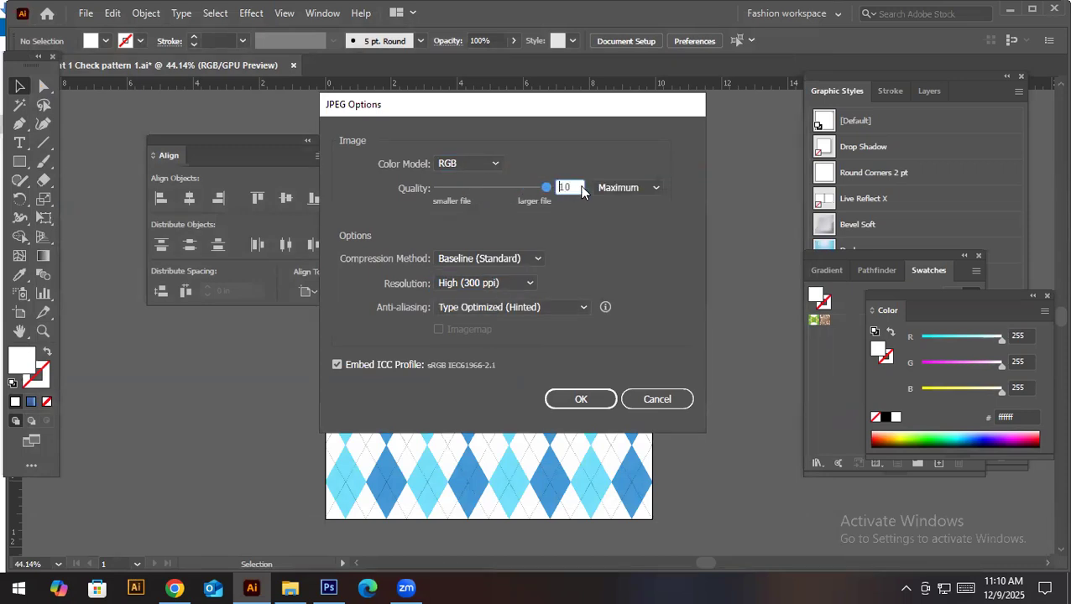
click(484, 283)
click(475, 387)
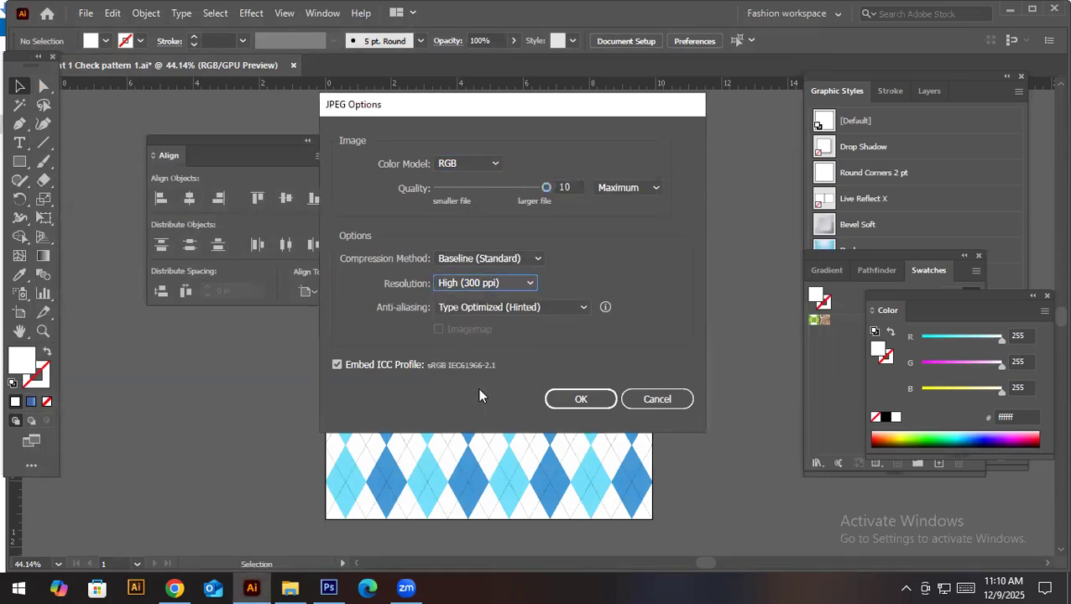
click(581, 399)
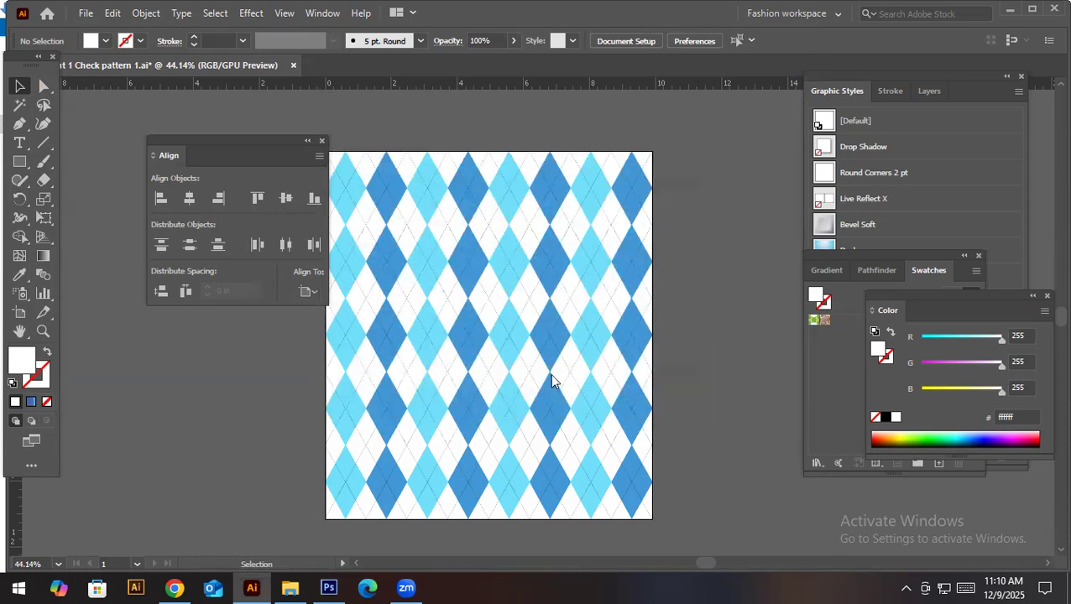
Switch to File Explorer and open the Digital Textile Designing (Master Series) folder on drive G
click(285, 586)
click(74, 476)
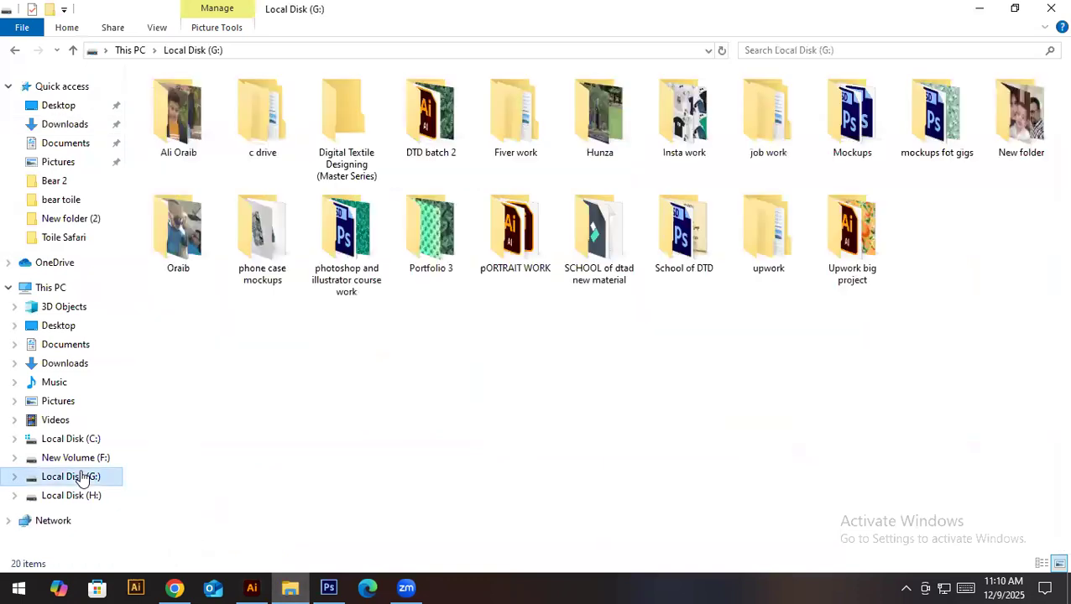
click(345, 239)
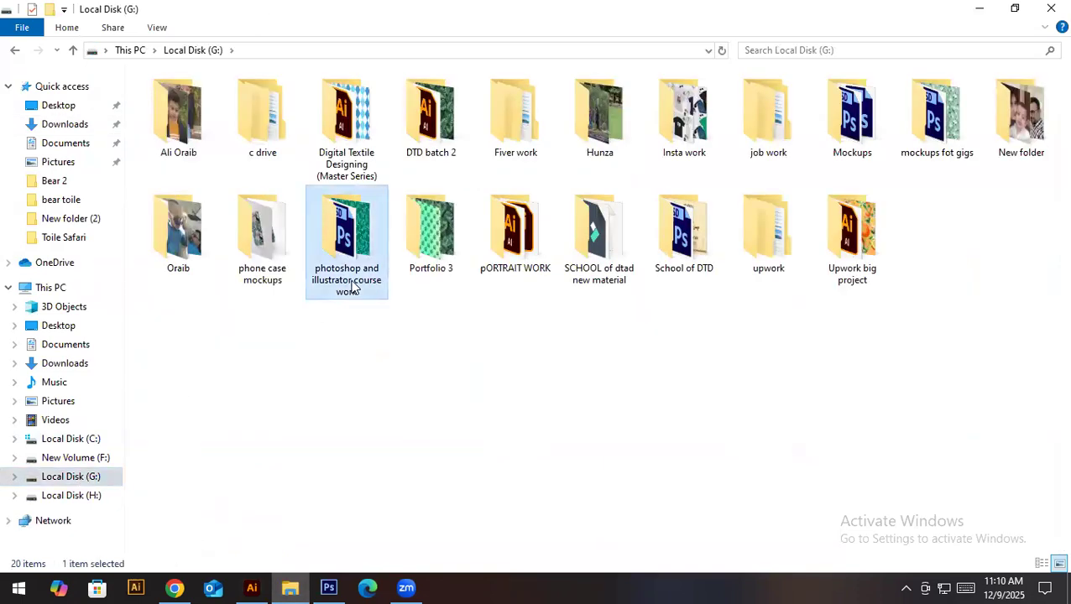
click(341, 164)
double_click(342, 163)
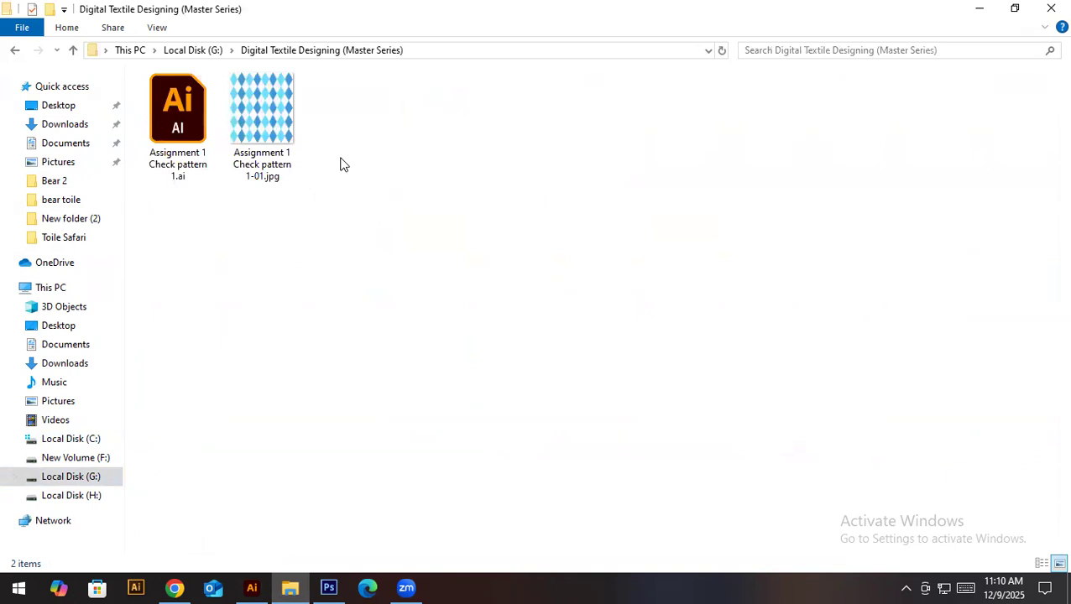
View the exported Assignment 1 Check pattern 1-01.jpg in a maximized image viewer, closing it when done
click(295, 155)
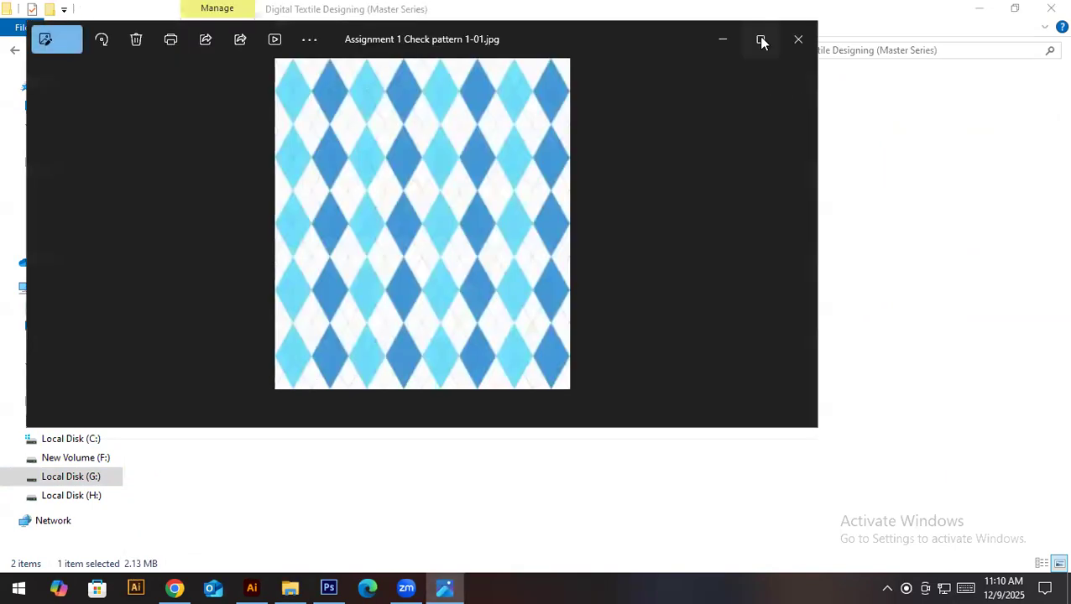
click(760, 39)
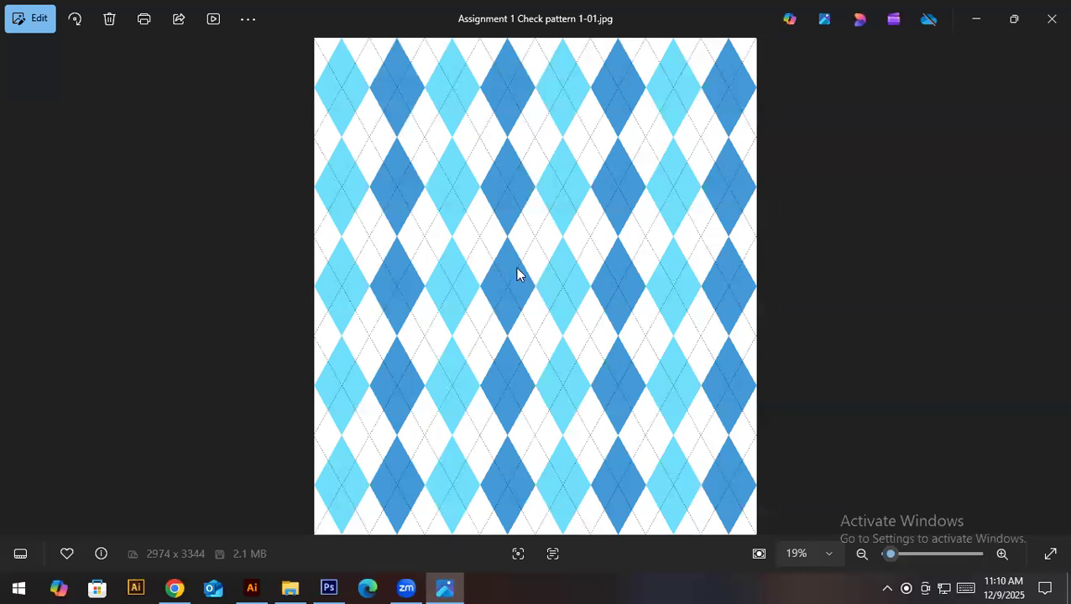
click(1050, 20)
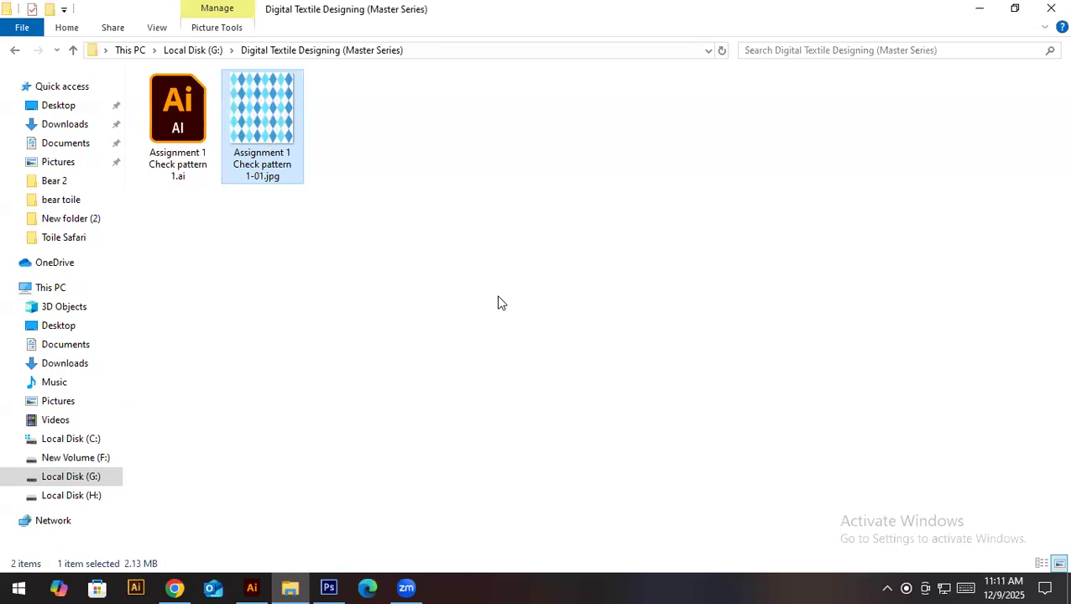
Switch to Chrome, load gemini.google.com in place of the checkered-pattern article, and decline the Nano Banana Pro introduction
click(174, 588)
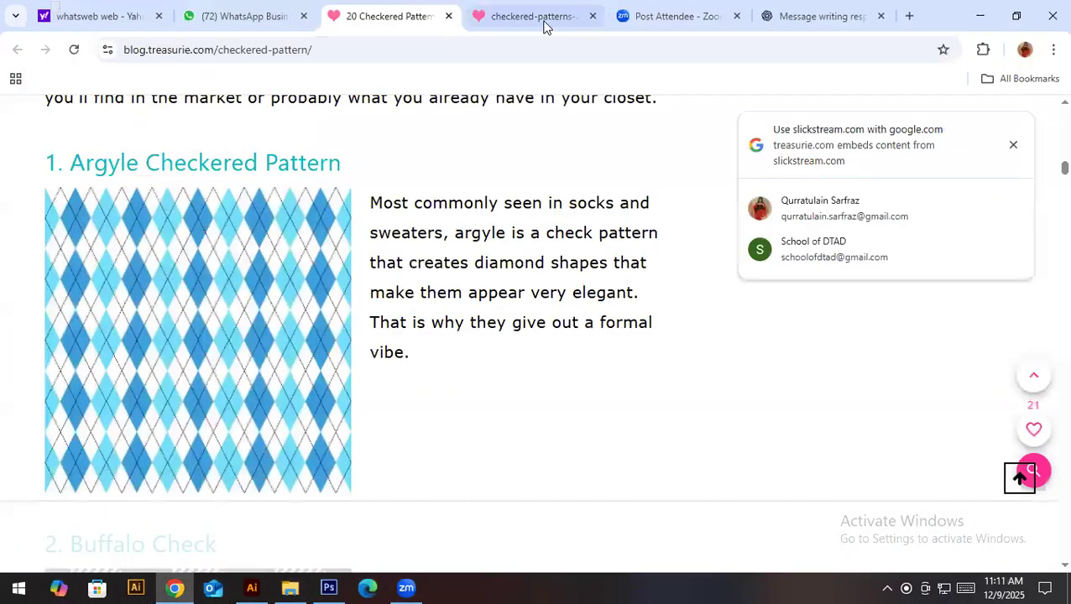
click(413, 42)
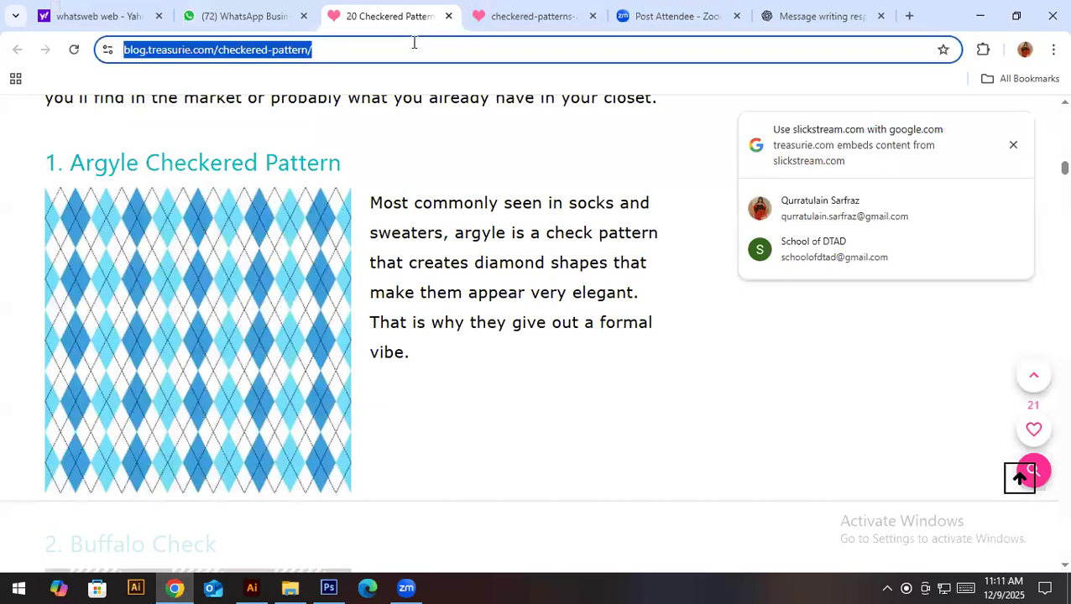
text(go)
key(BackSpace)
key(BackSpace)
key(BackSpace)
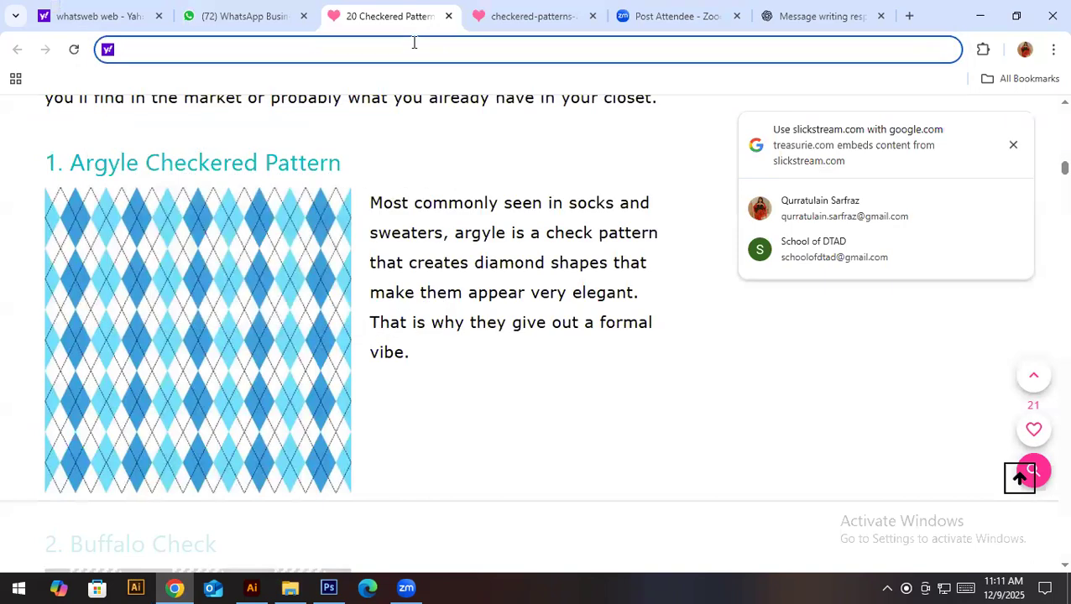
text(gem)
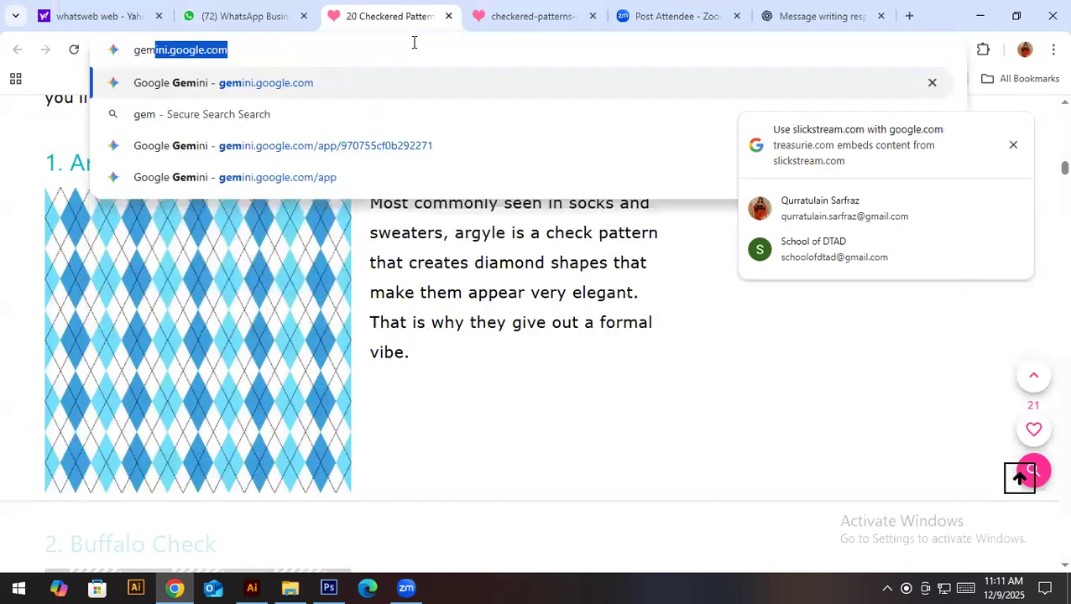
key(Return)
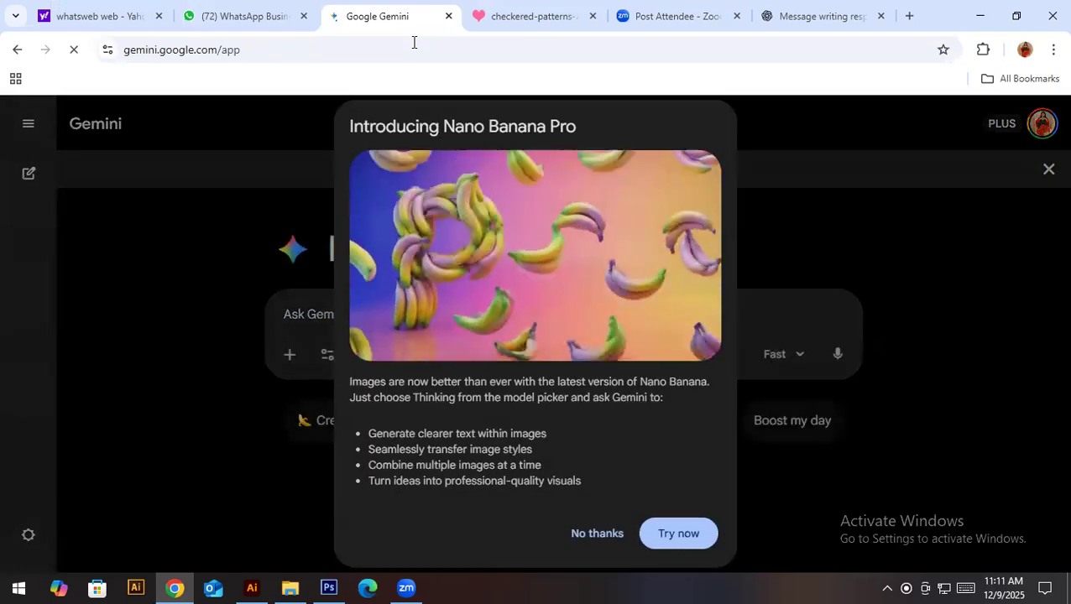
click(618, 528)
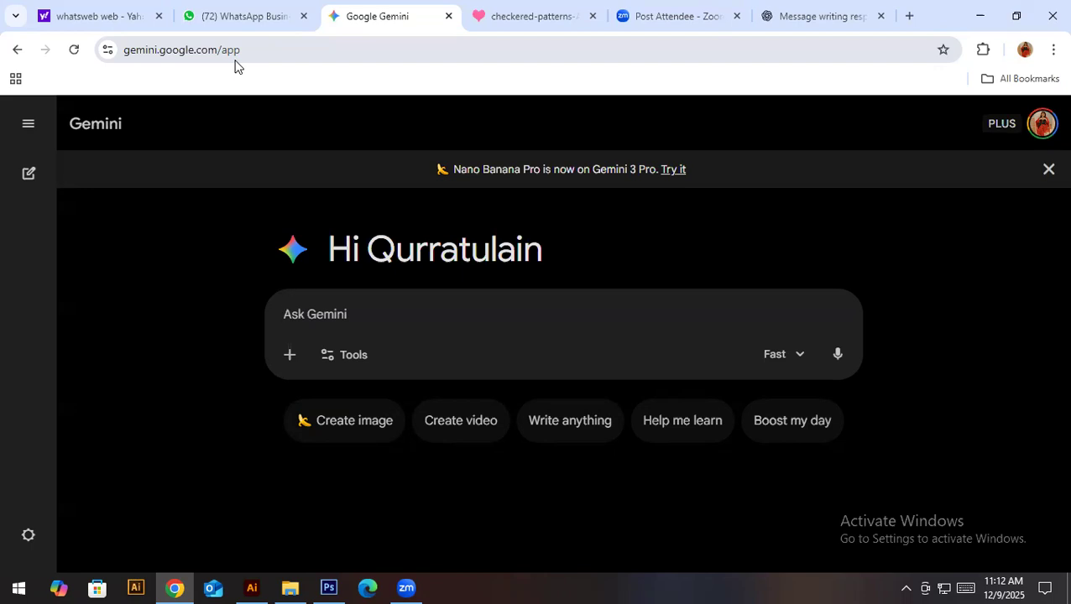
Attach Assignment 1 Check pattern 1-01.jpg from the Digital Textile Designing (Master Series) folder on drive G to the Gemini prompt
click(289, 357)
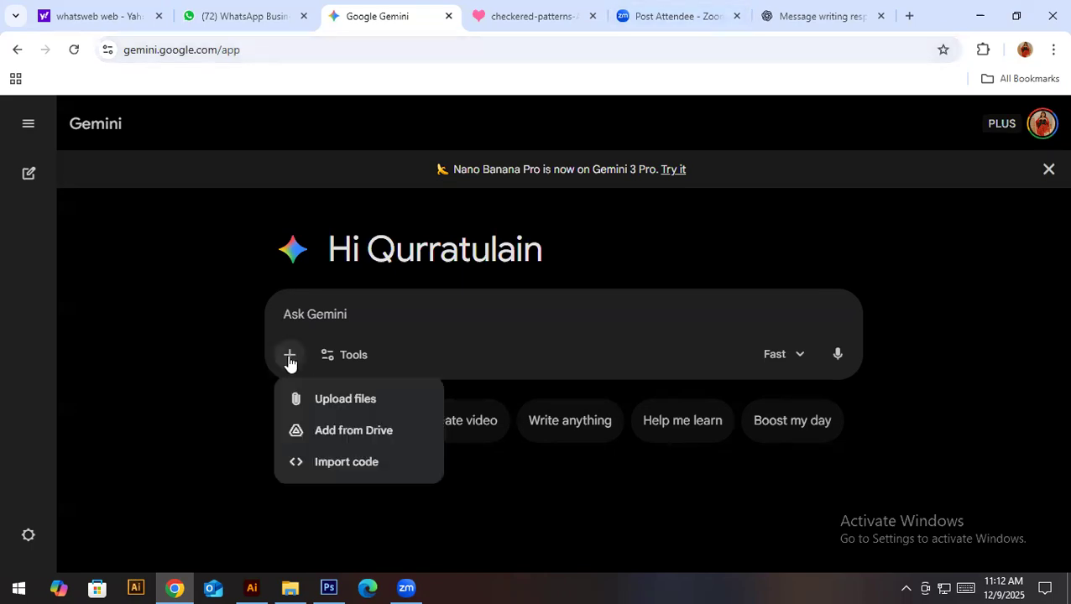
click(350, 406)
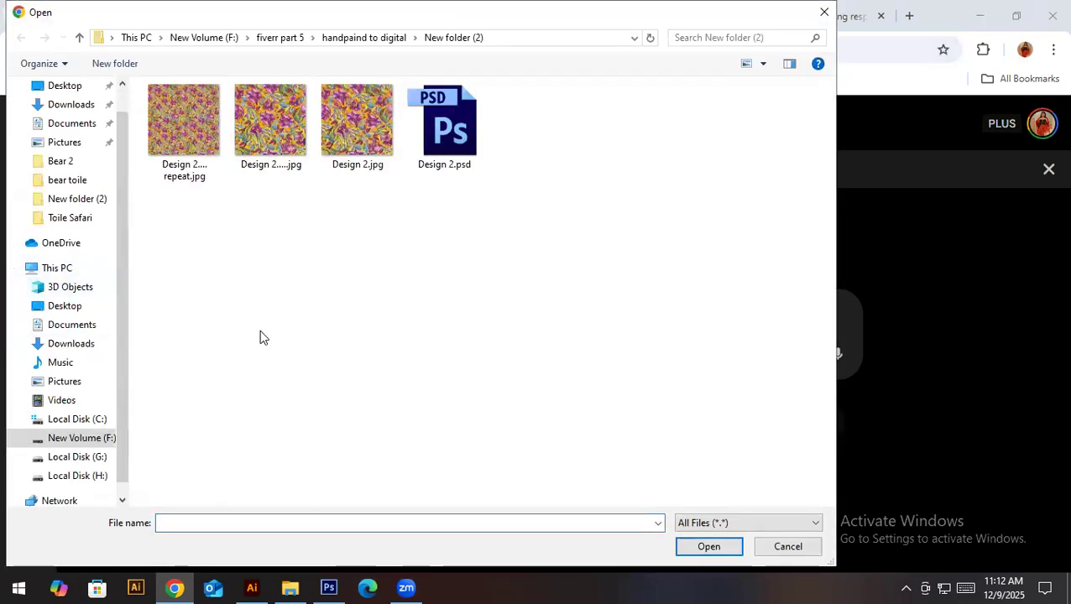
key(alt+Up)
key(alt+Up)
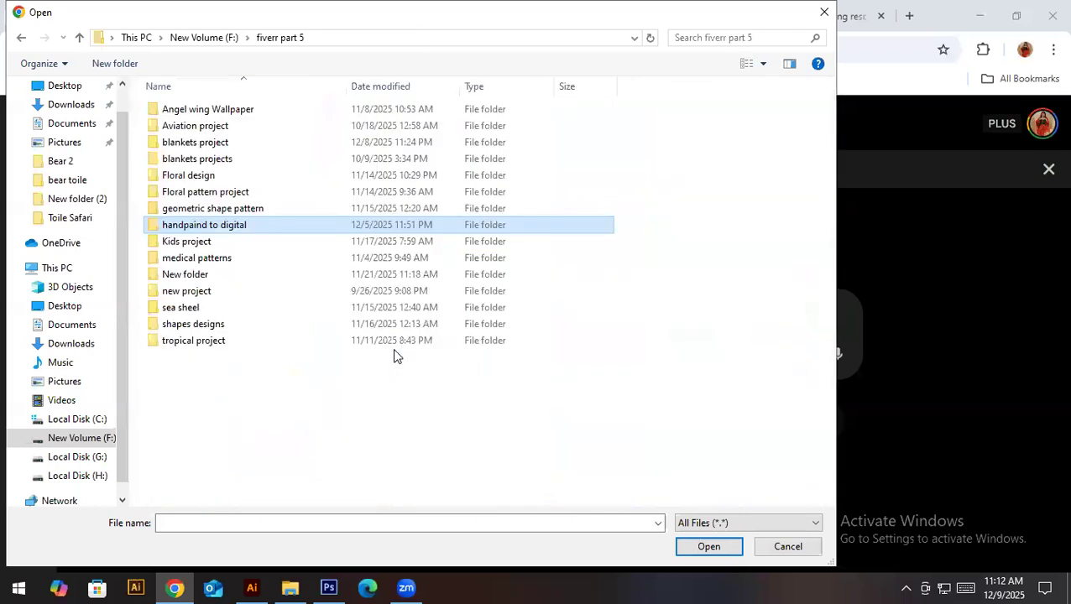
click(83, 475)
click(82, 460)
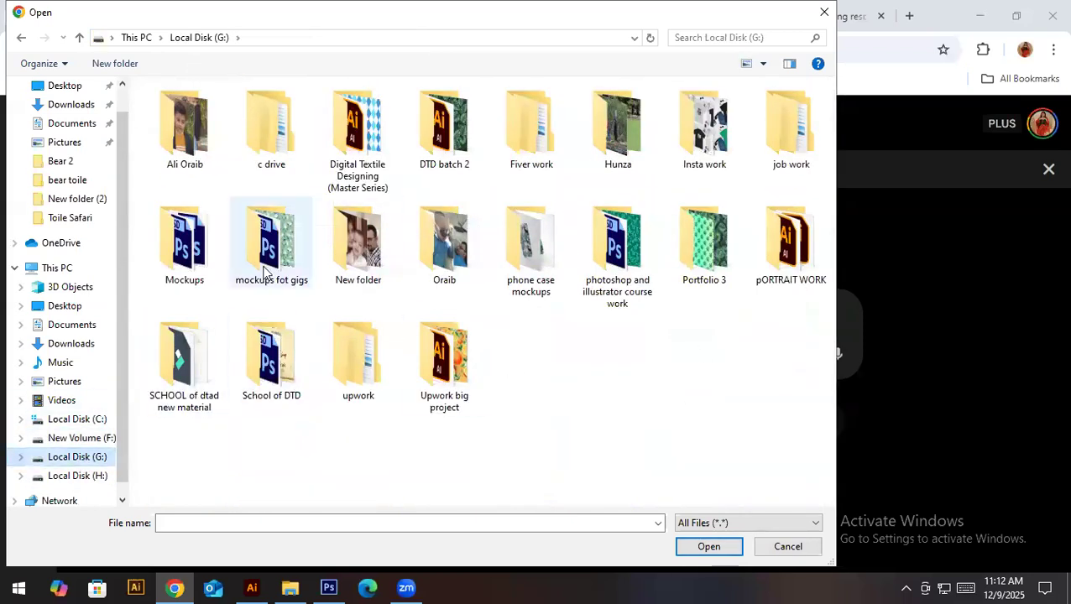
double_click(348, 143)
double_click(280, 143)
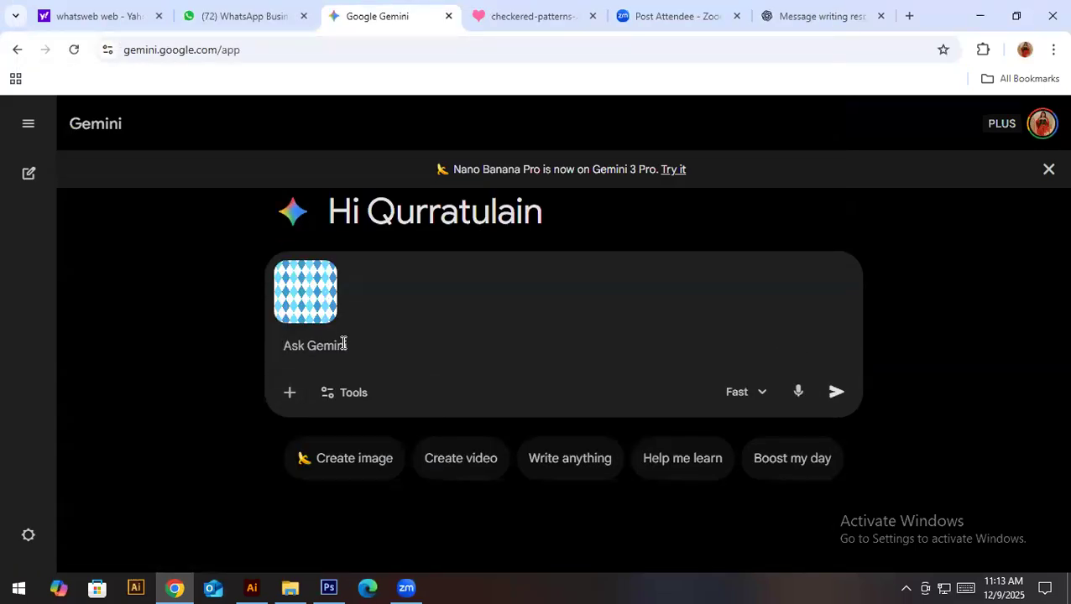
click(408, 588)
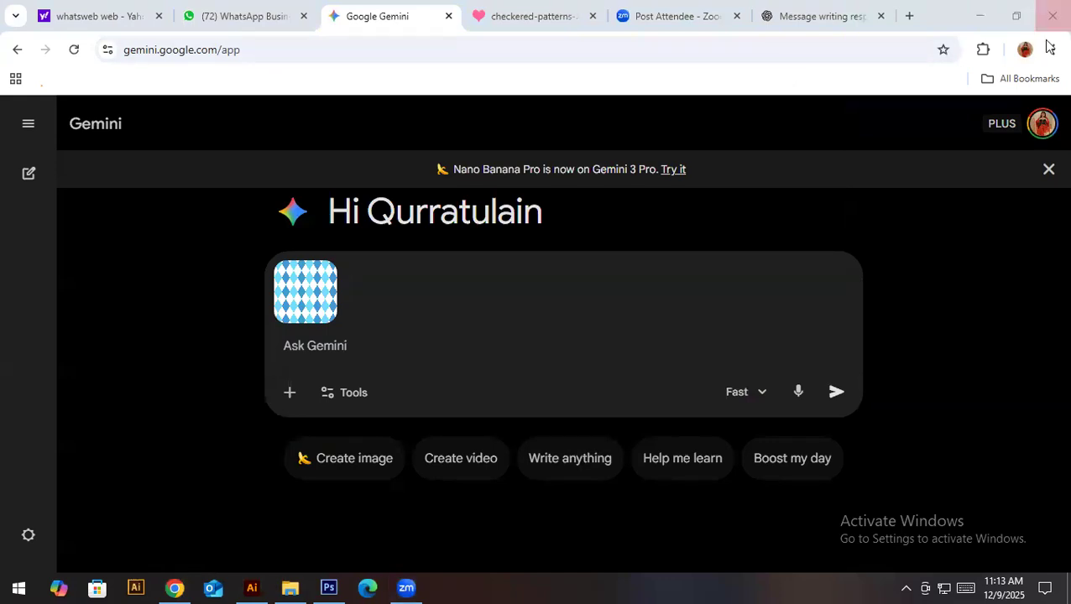
click(524, 342)
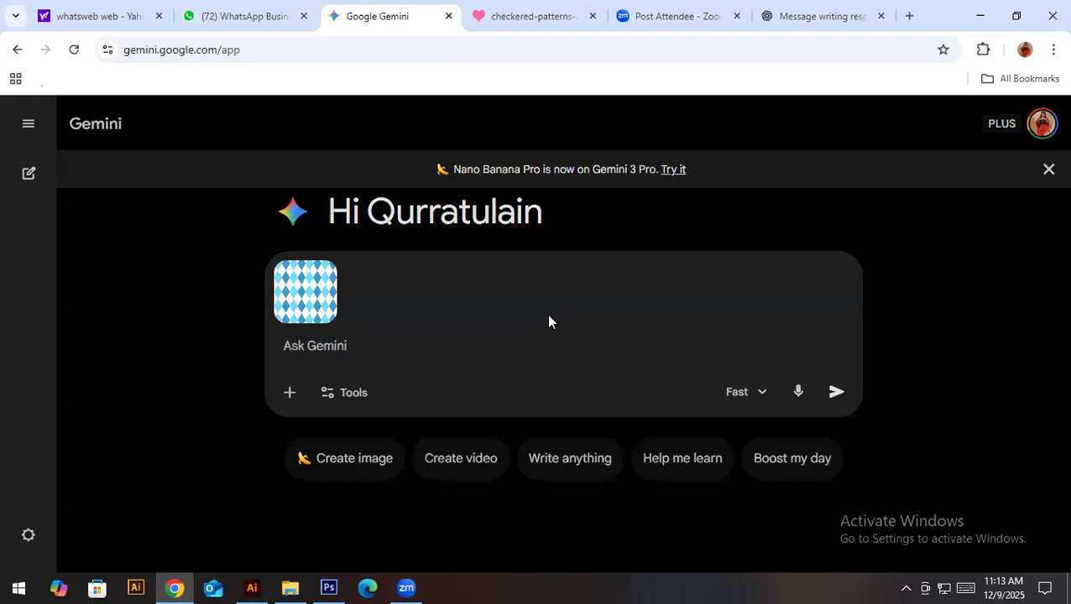
Submit the prompt "make a men's tie mockup with this pattern" to Gemini with the attached pattern image
text(mak)
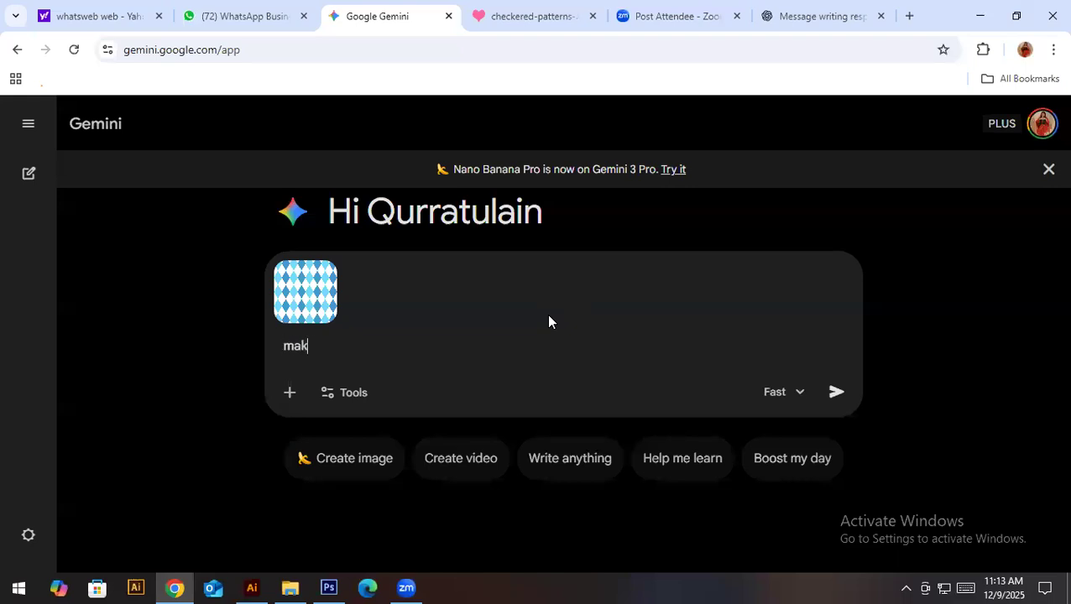
text(e a tie)
key(BackSpace)
key(BackSpace)
key(BackSpace)
key(BackSpace)
text(mens)
key(BackSpace)
text('s tie moc)
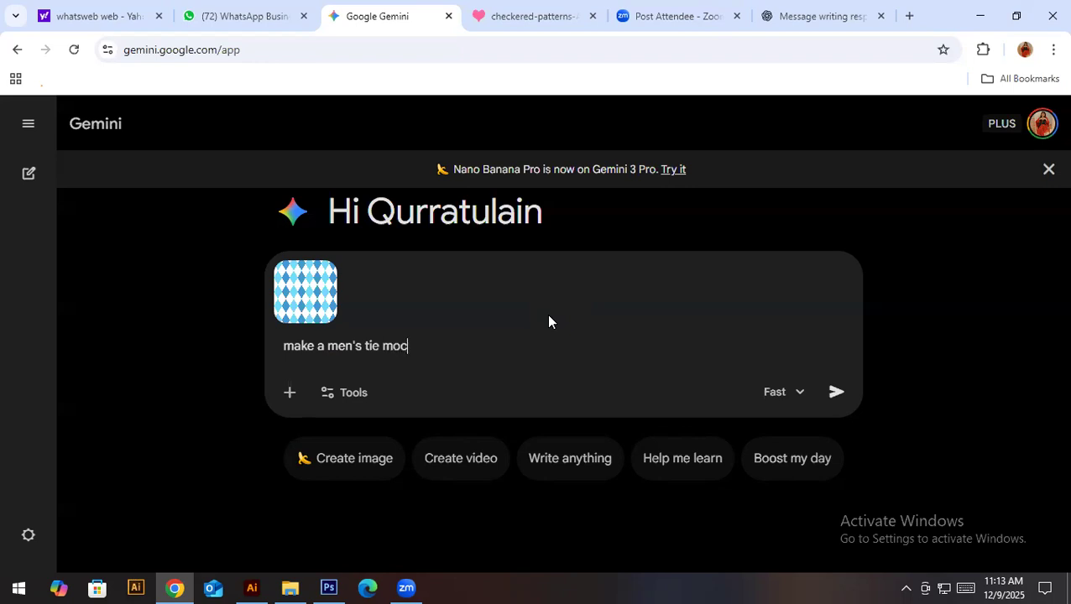
text(kup with this pattern)
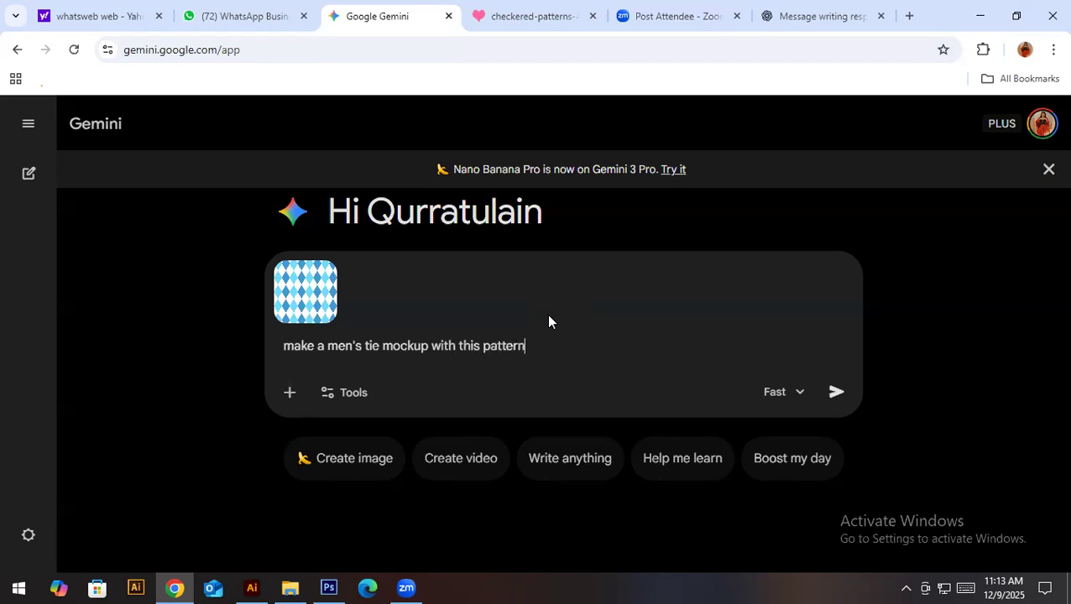
key(Return)
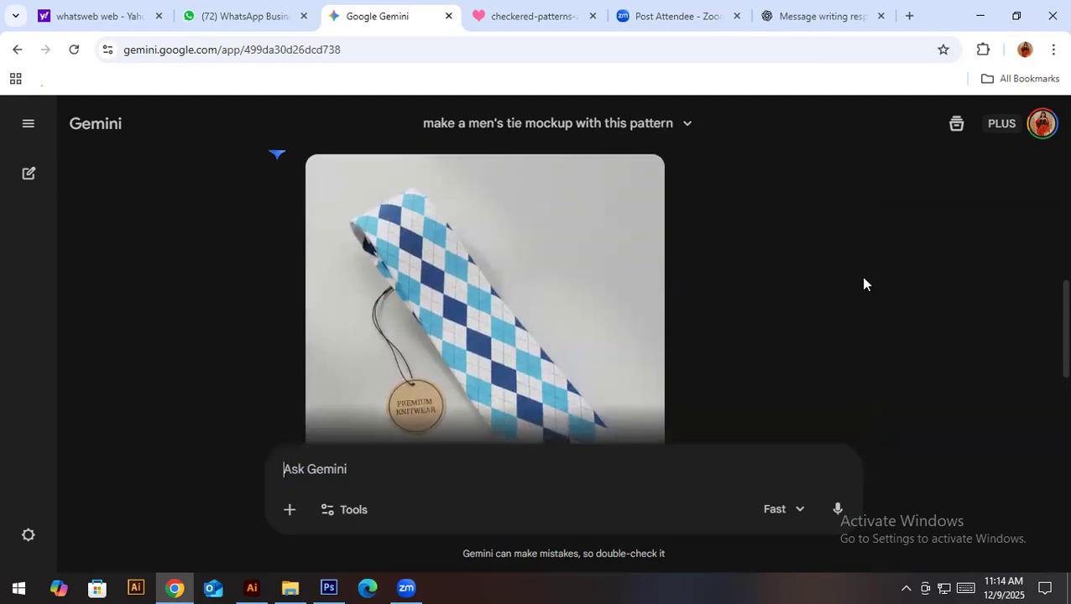
Enlarge the generated tie mockup and open the image in its own browser tab
click(524, 296)
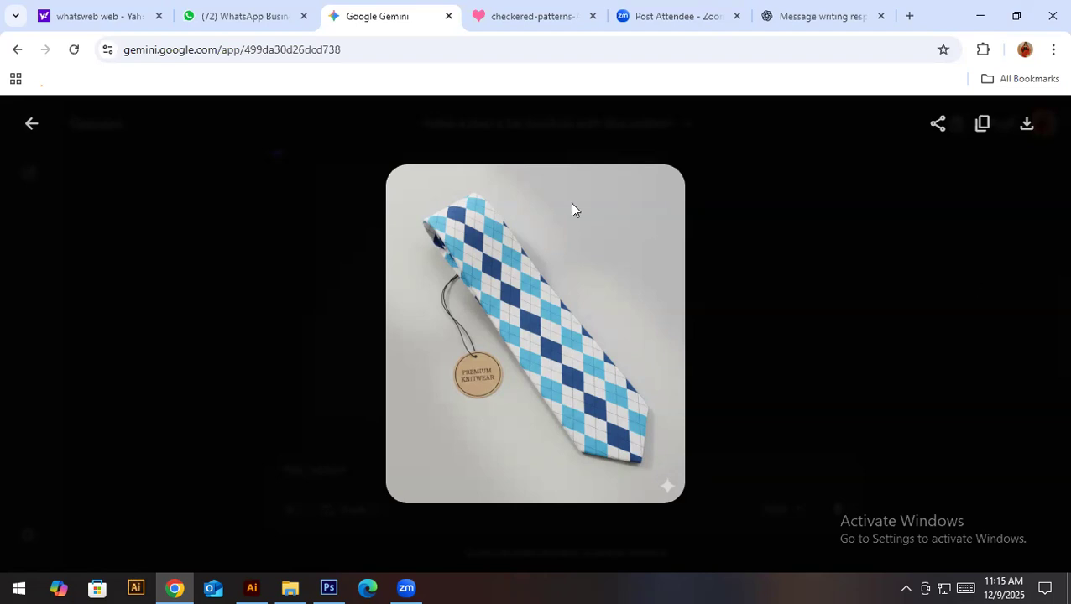
right_click(555, 281)
click(597, 301)
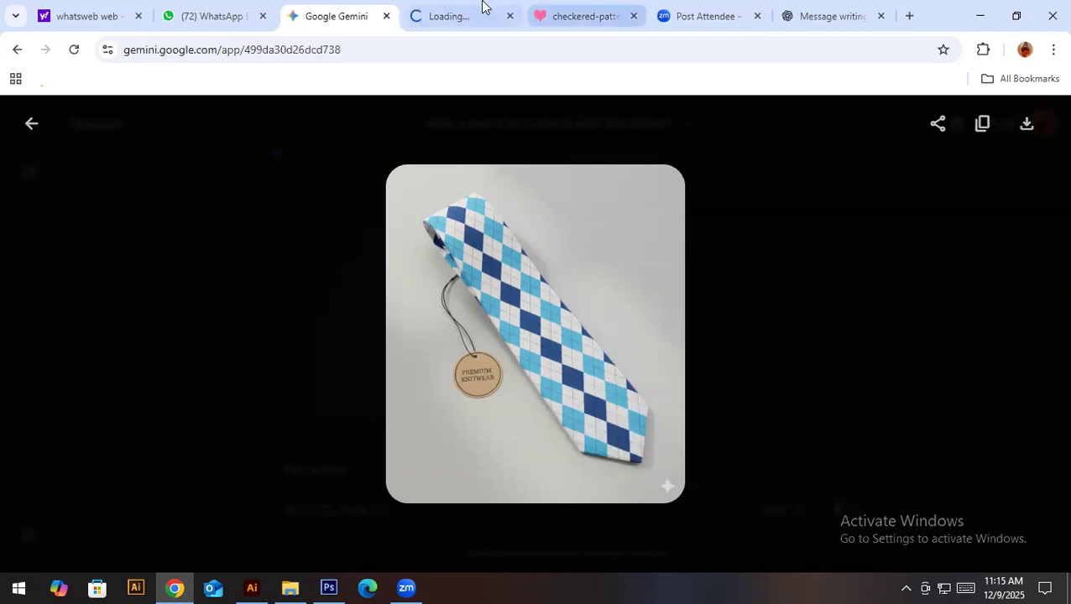
click(487, 10)
Save the tie image as mockup 1 in the Digital Textile Designing (Master Series) folder on drive G
right_click(500, 277)
click(537, 322)
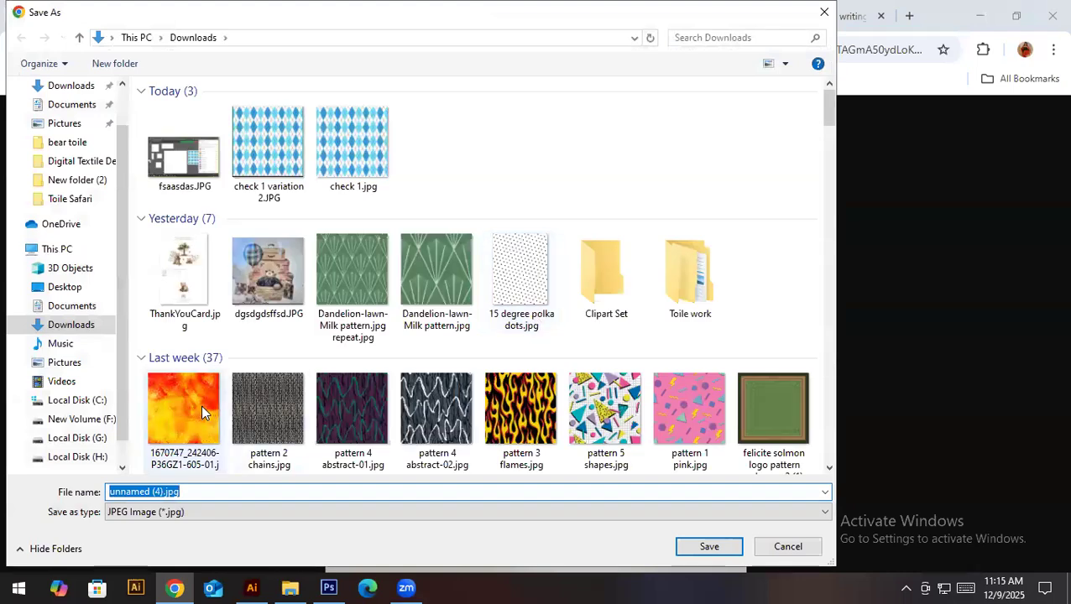
scroll(79, 436, down, 1)
click(98, 400)
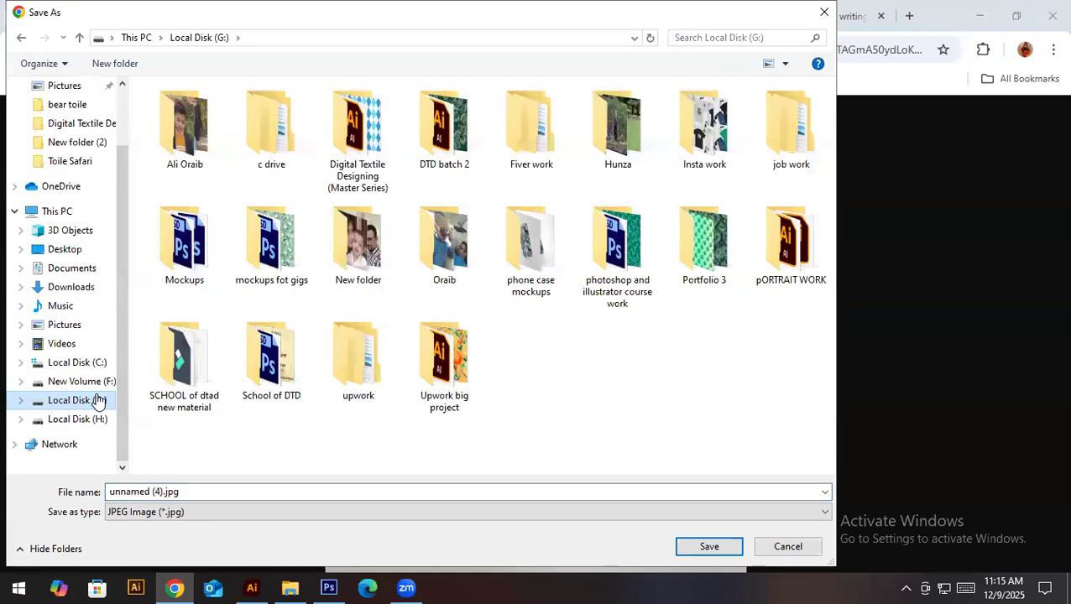
double_click(357, 134)
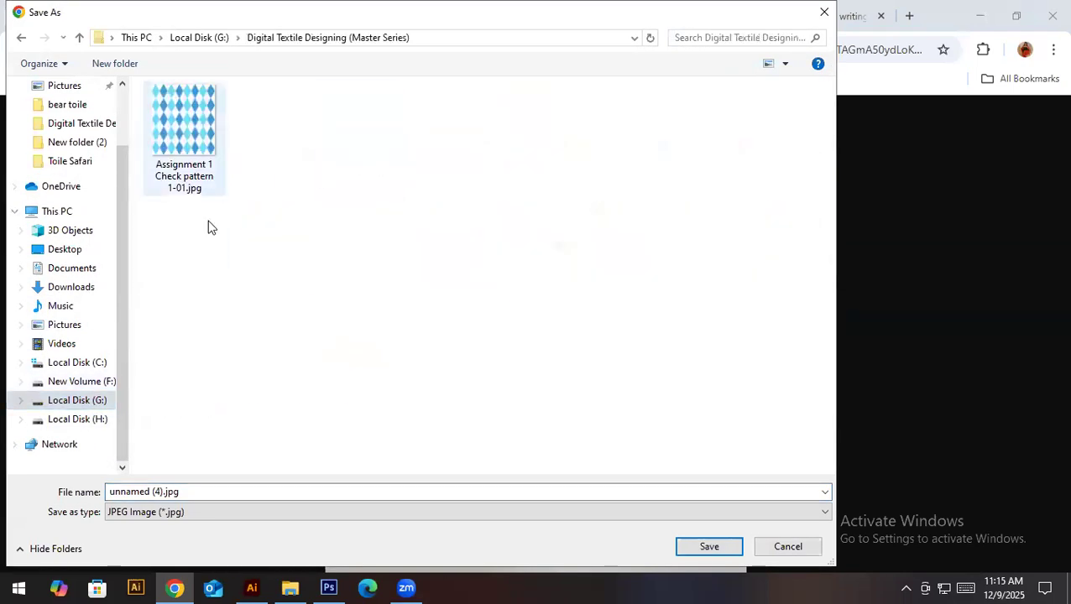
click(140, 495)
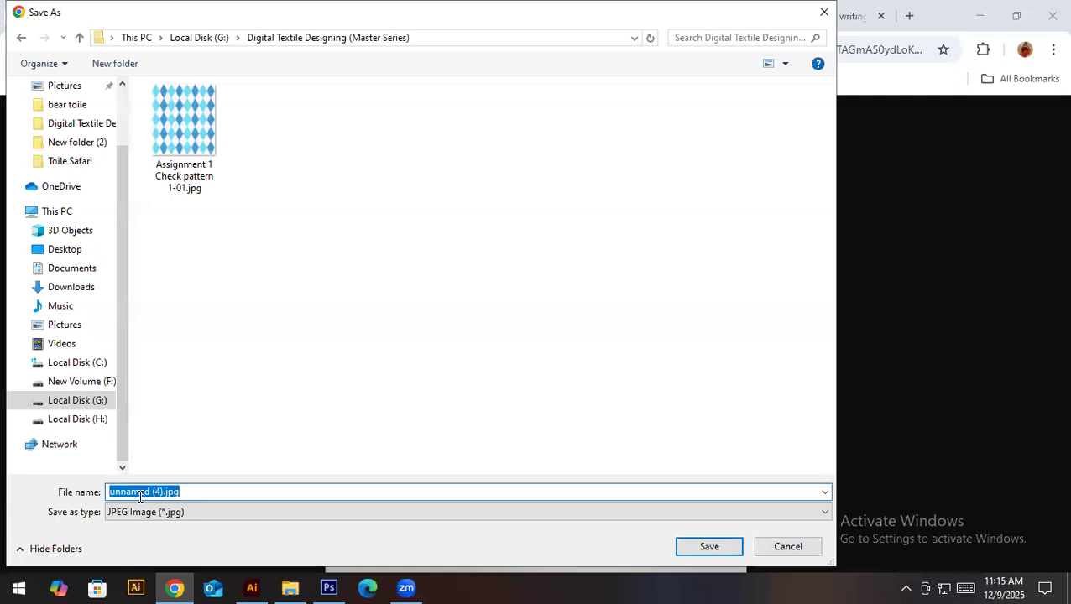
text(mockup 1)
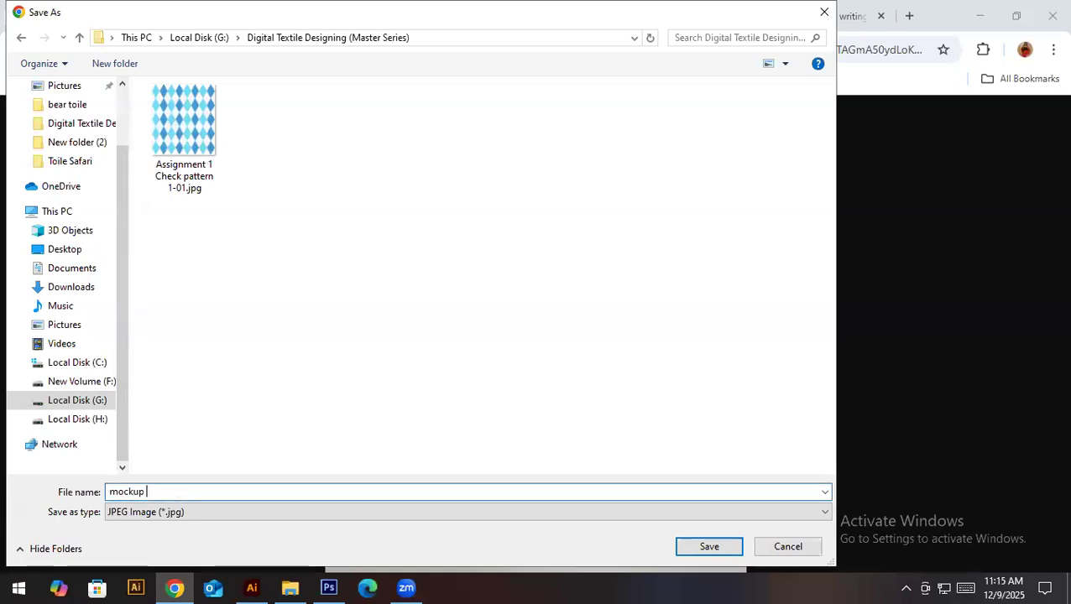
key(Return)
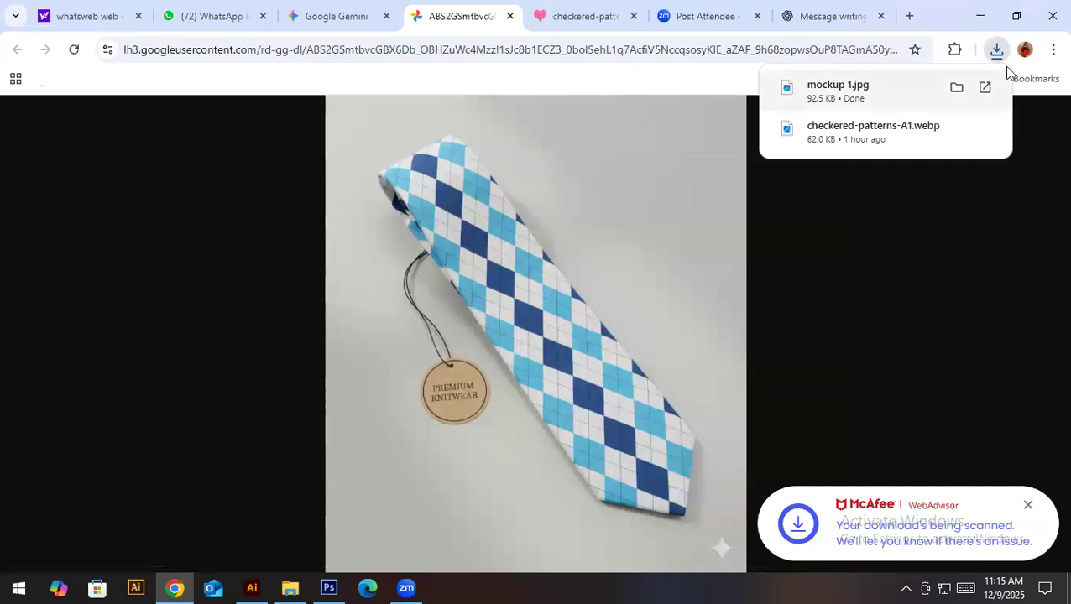
View the downloaded mockup 1.jpg in the image viewer, closing it when done
click(984, 88)
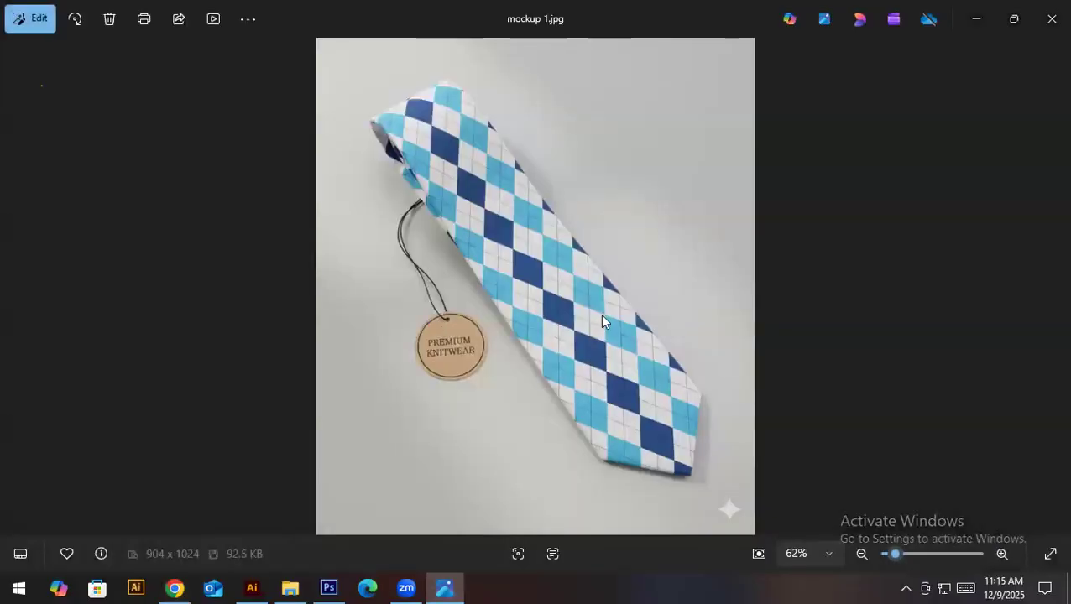
scroll(602, 322, up, 2)
scroll(415, 392, down, 2)
click(1048, 16)
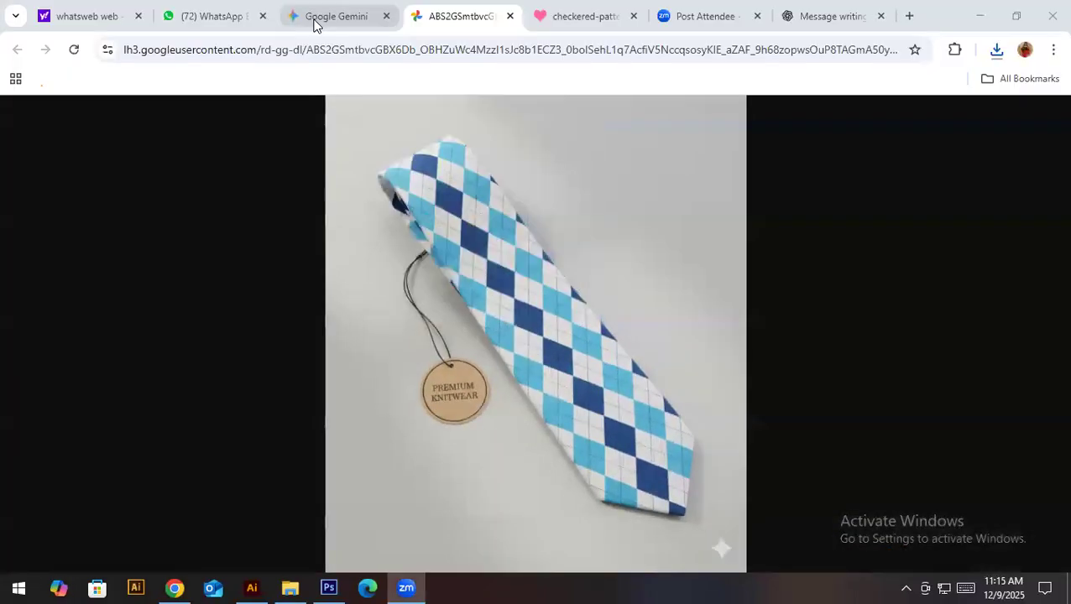
Return to the Gemini chat and reuse the tie prompt as "make a men's casual shirt mockup with this pattern"
click(313, 19)
click(31, 124)
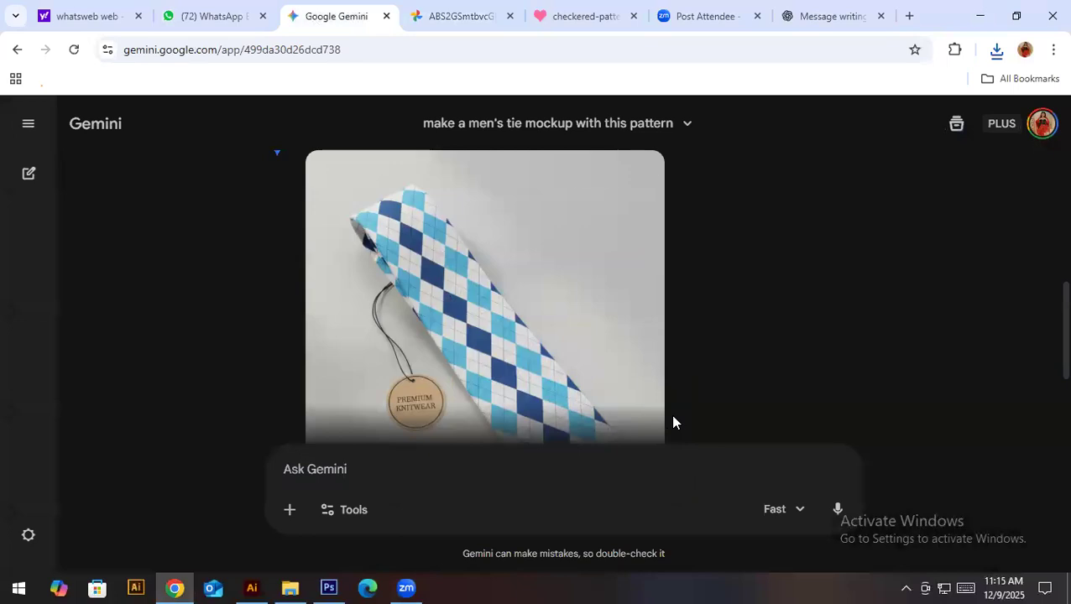
scroll(629, 399, up, 4)
scroll(628, 387, up, 1)
drag(608, 372, 807, 388)
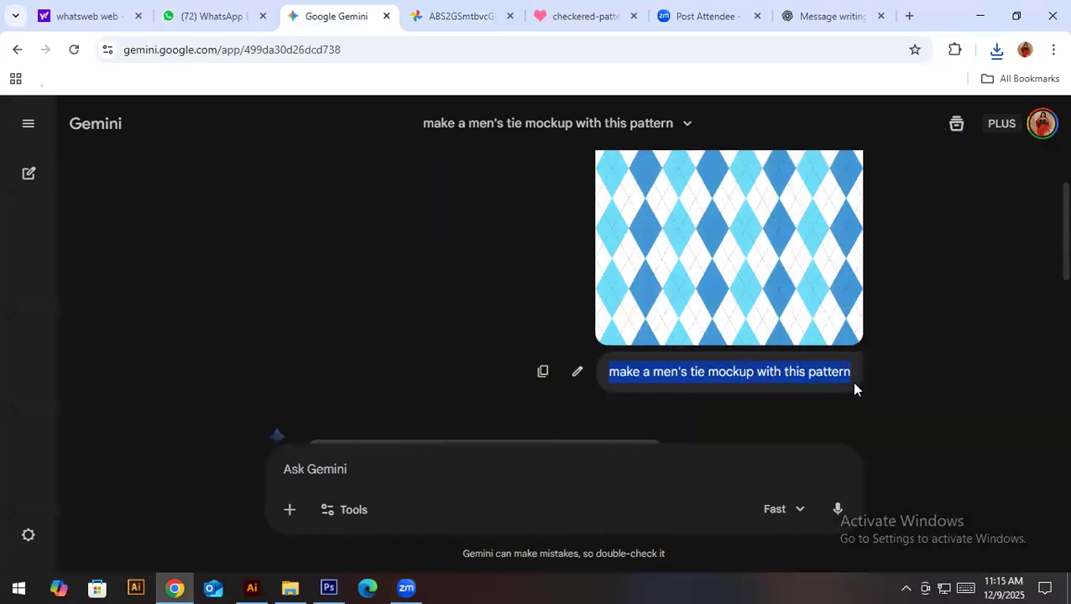
scroll(436, 400, down, 5)
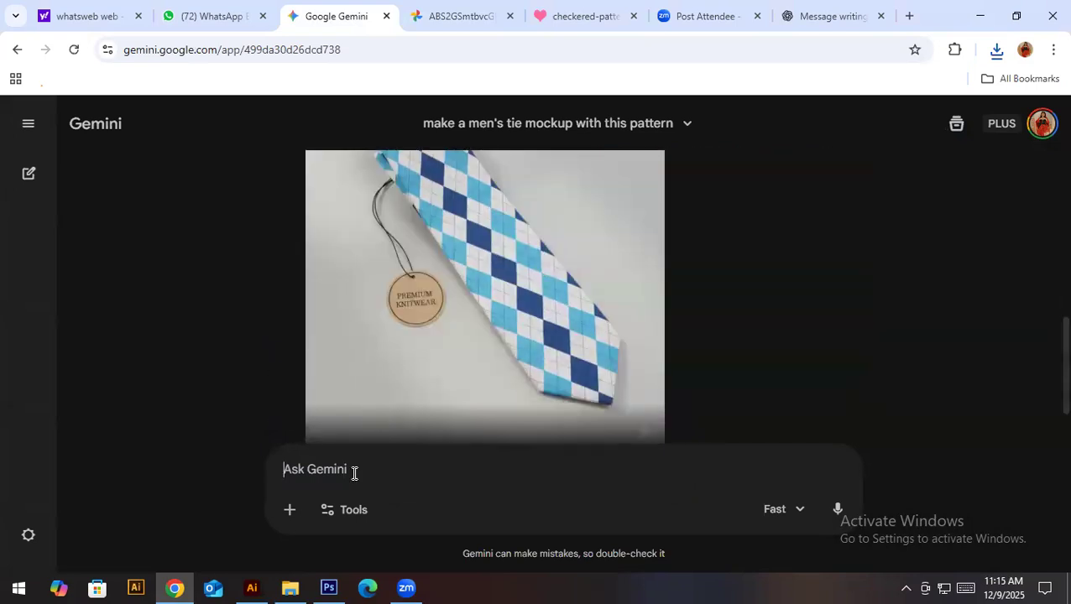
text(make a men's tie mockup with this pattern)
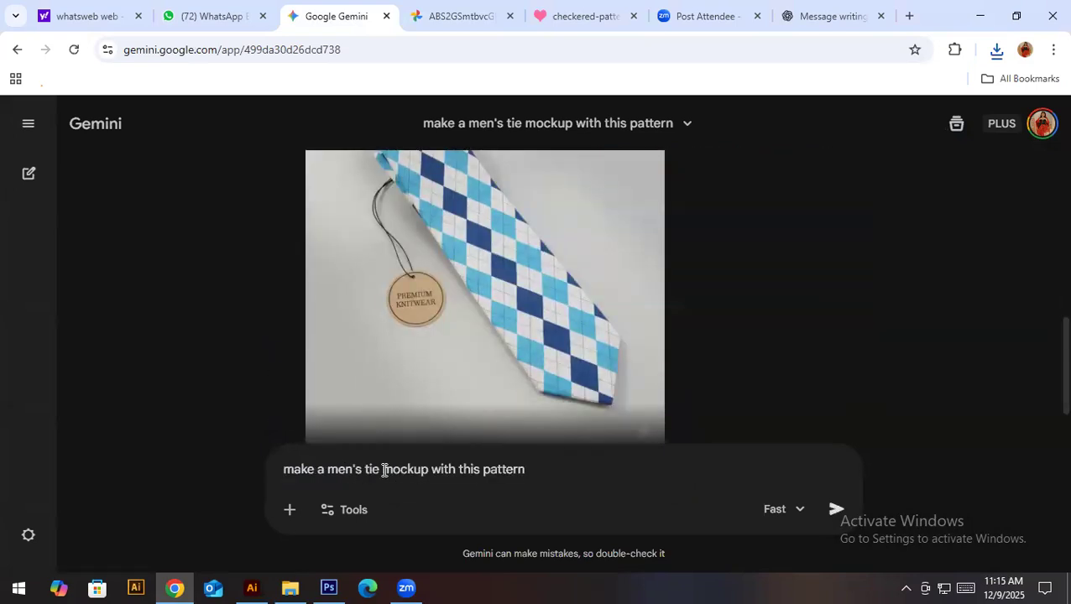
drag(380, 470, 364, 471)
text(casual shir)
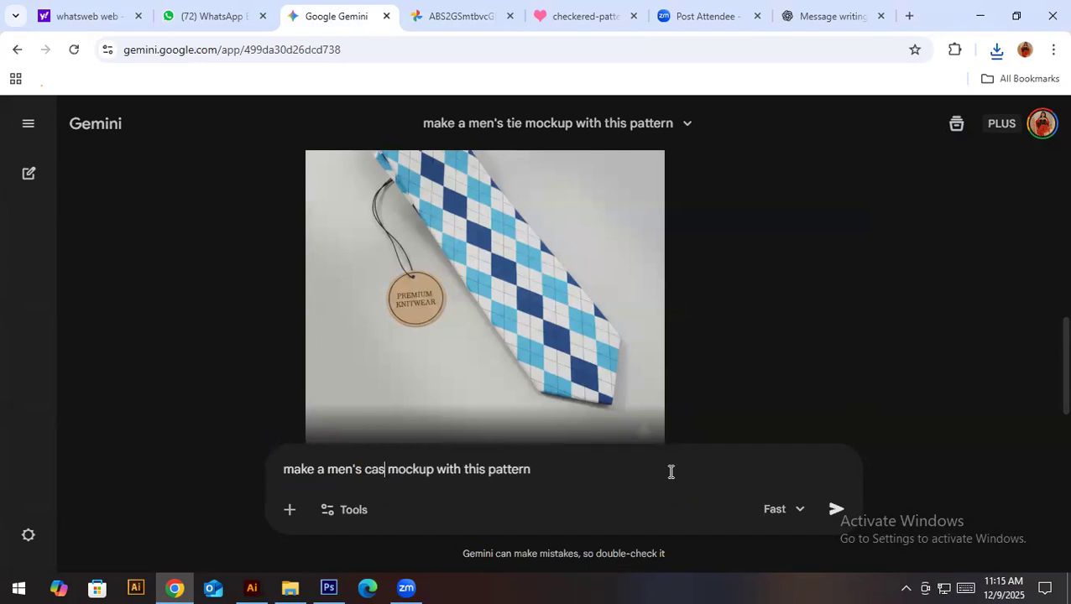
text(t)
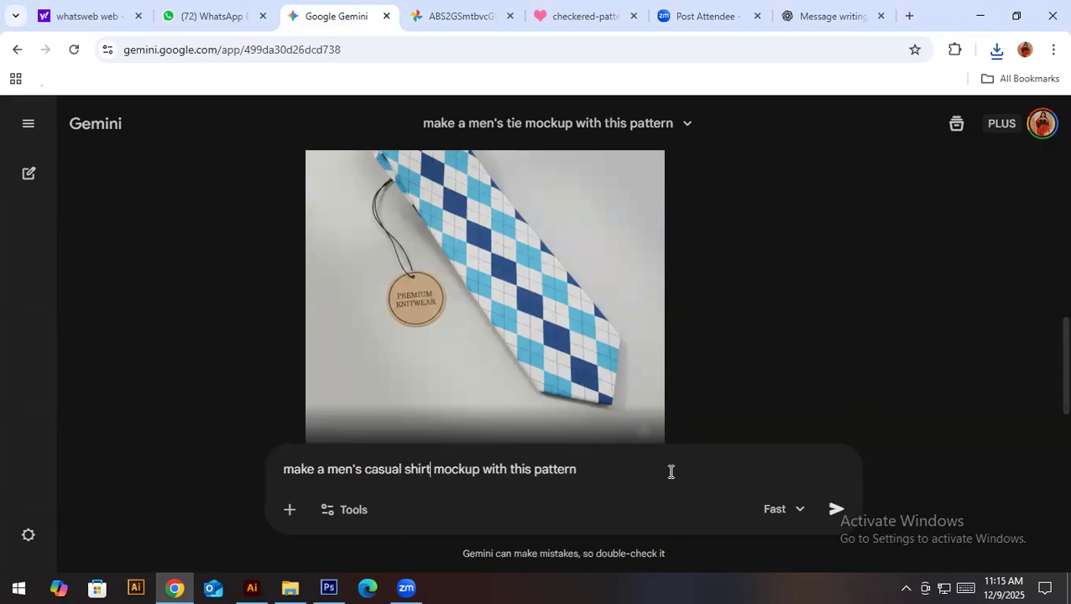
key(Return)
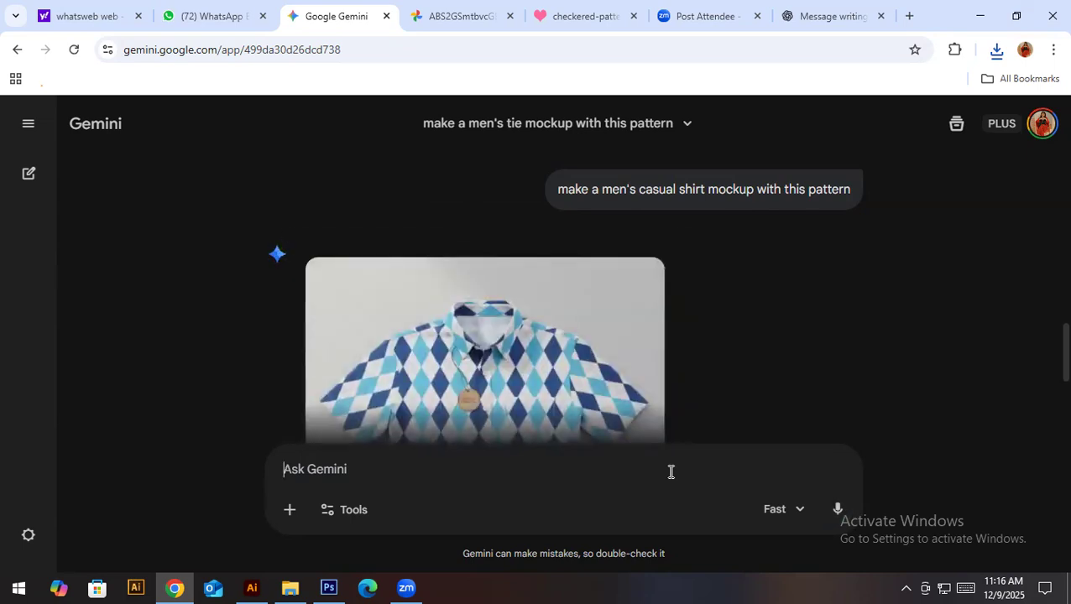
Send the follow-up prompt "full Sleeves" for the casual shirt mockup
scroll(718, 309, down, 3)
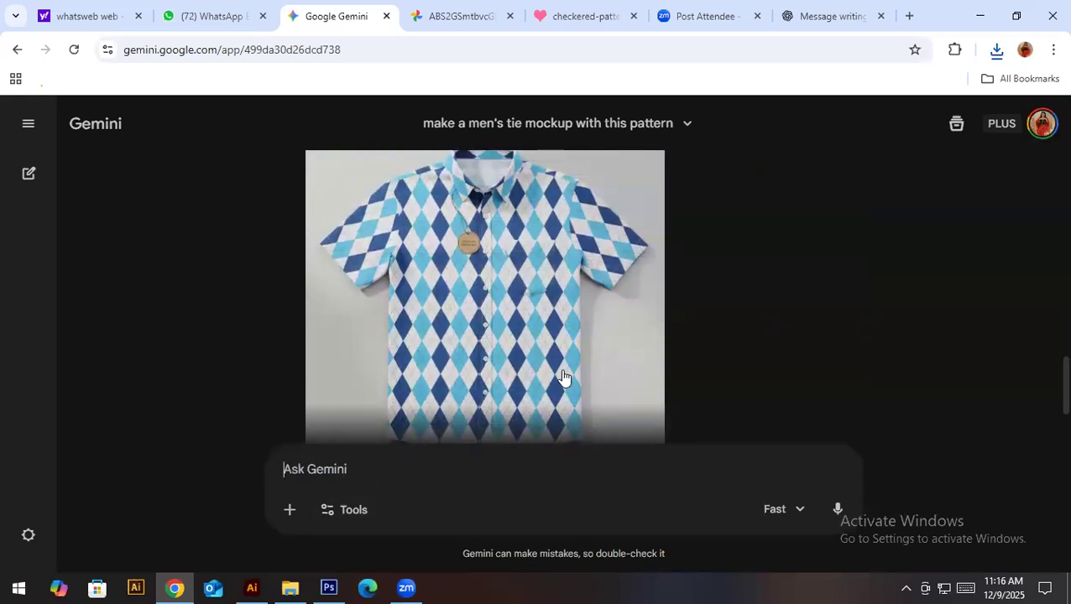
text(full)
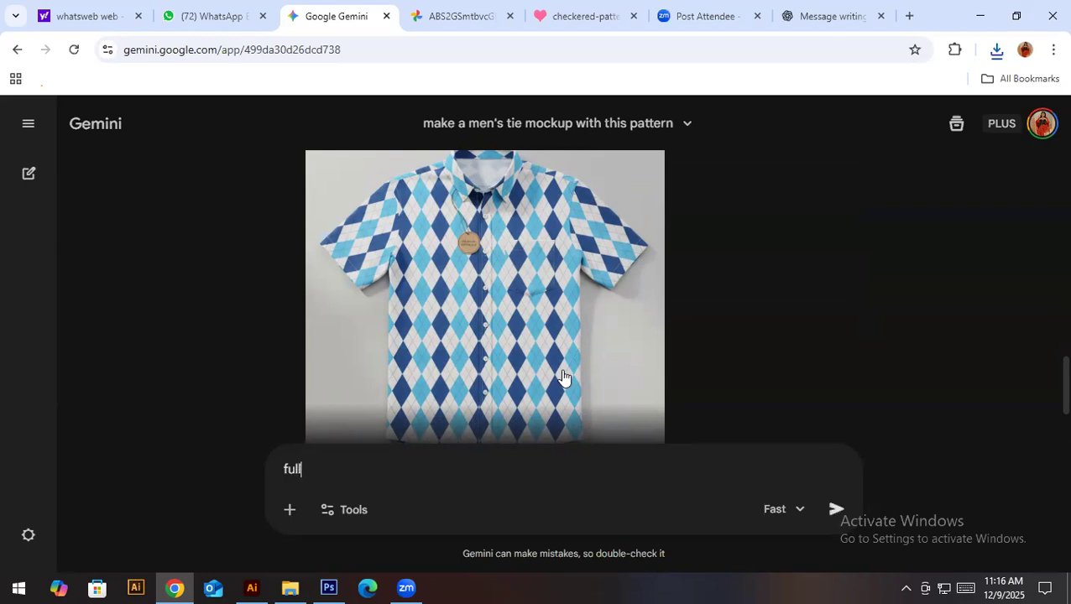
text( Sleeves)
key(Return)
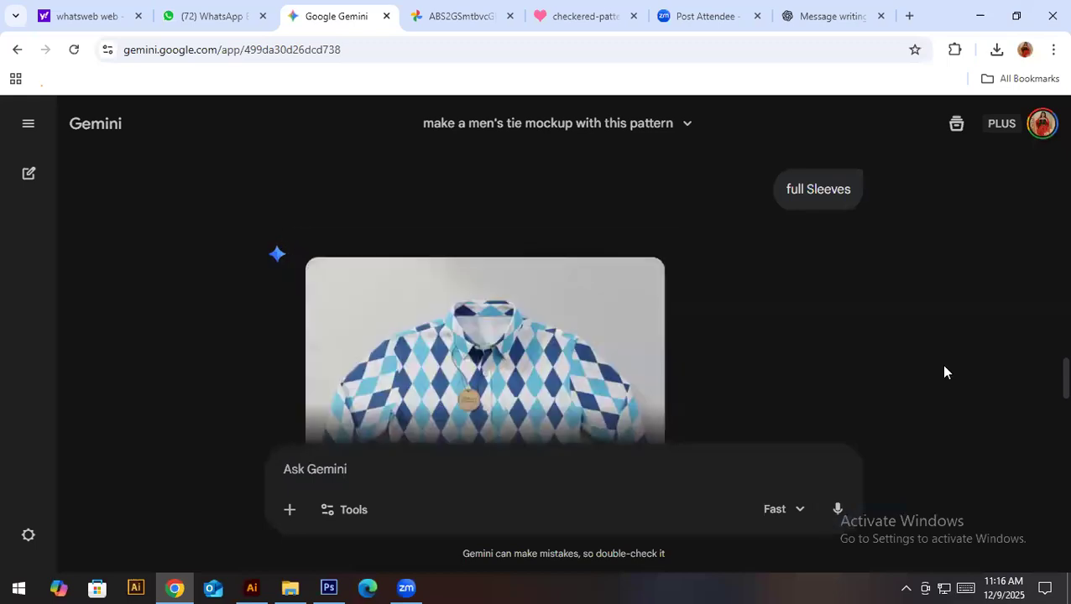
Open the full-sleeved shirt image in its own browser tab and close its enlarged preview in Gemini
scroll(948, 370, down, 2)
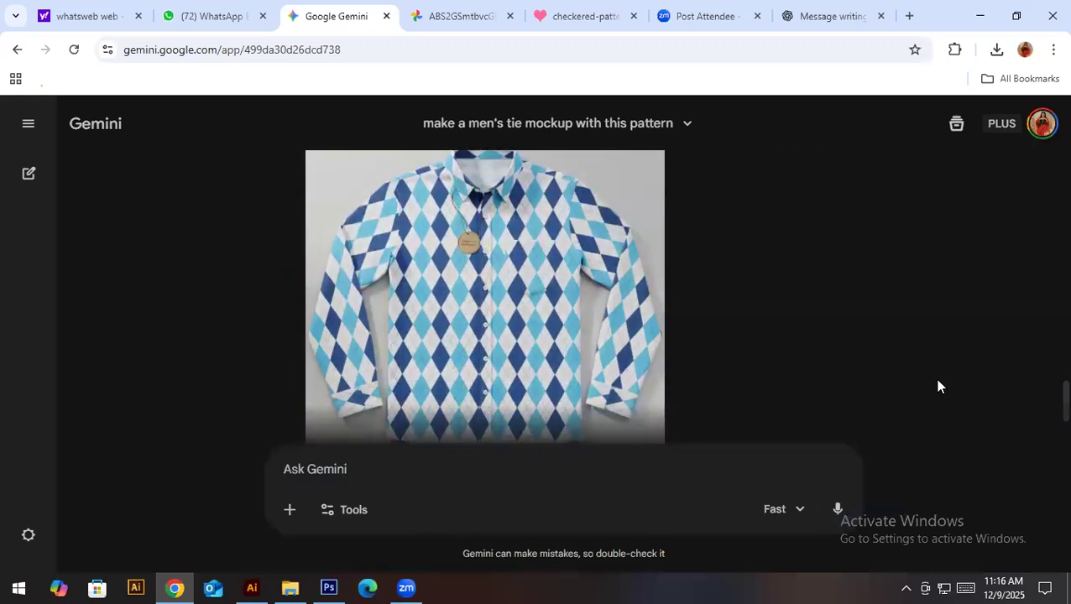
click(454, 254)
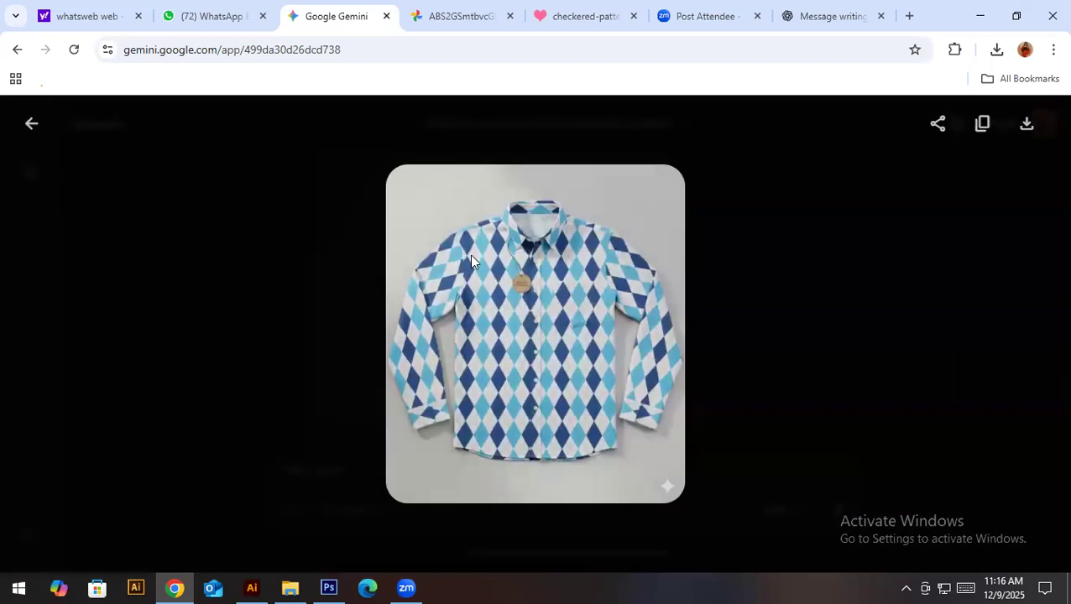
right_click(570, 247)
click(615, 265)
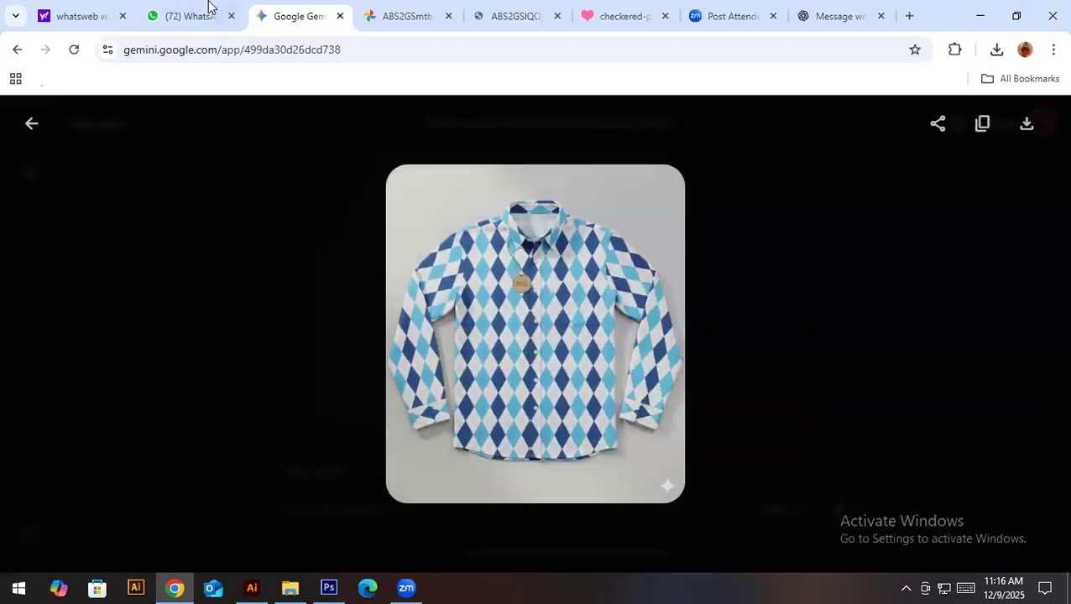
click(359, 258)
Copy the original tie prompt, change it to "make a men's sweater mockup with this pattern", and submit it
scroll(967, 349, down, 5)
scroll(966, 348, up, 3)
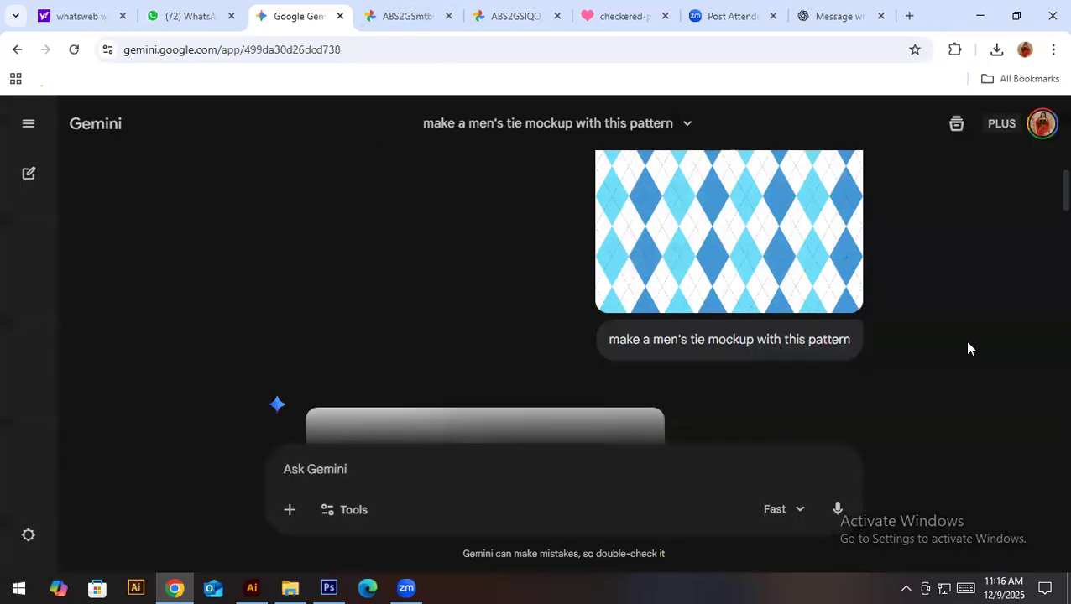
scroll(965, 346, up, 1)
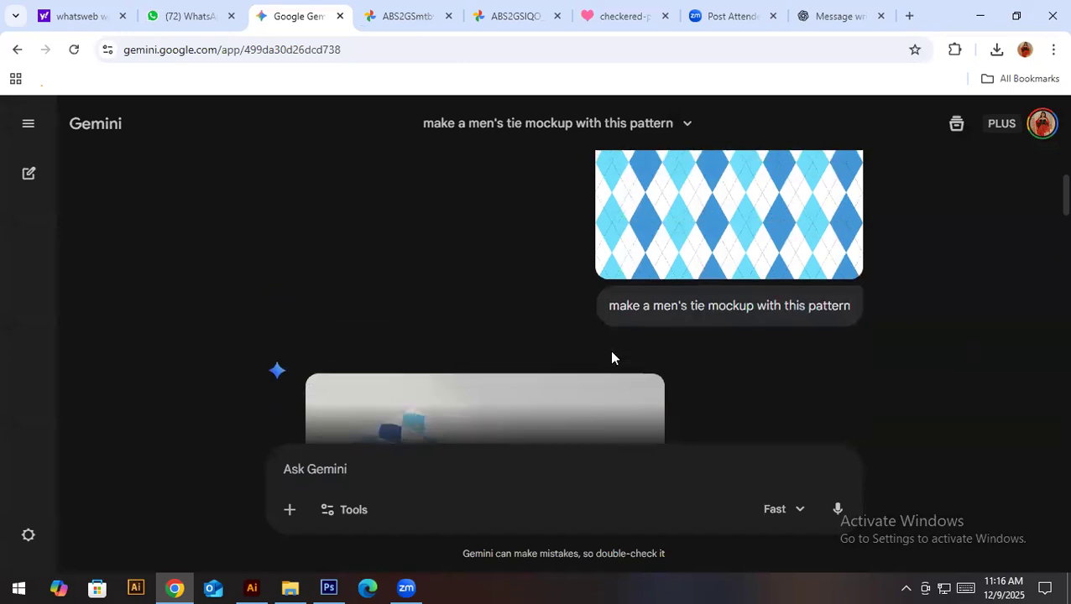
drag(609, 307, 585, 332)
key(ctrl+c)
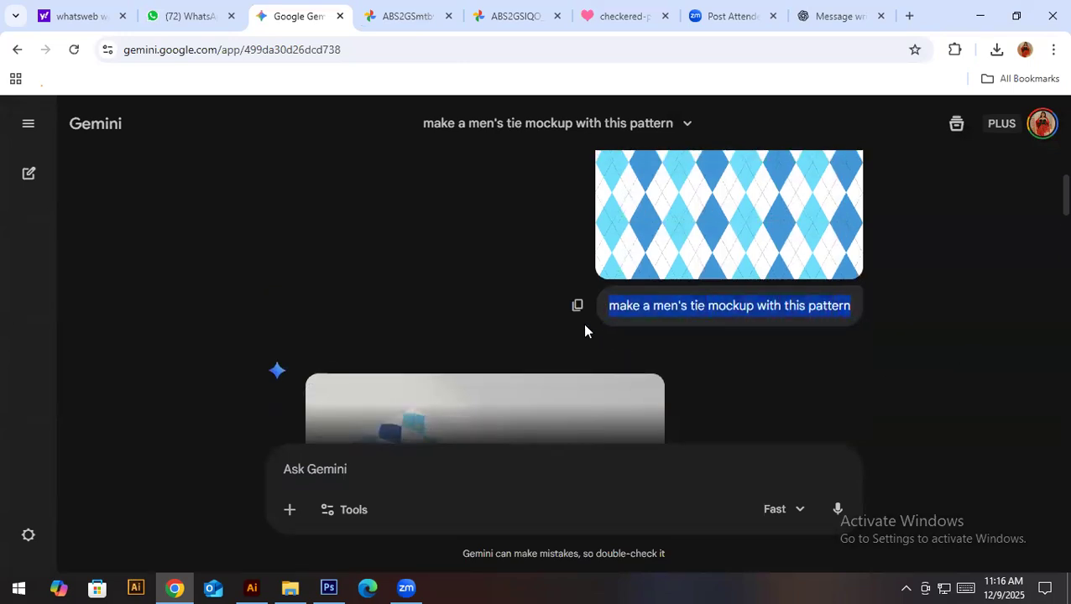
click(349, 471)
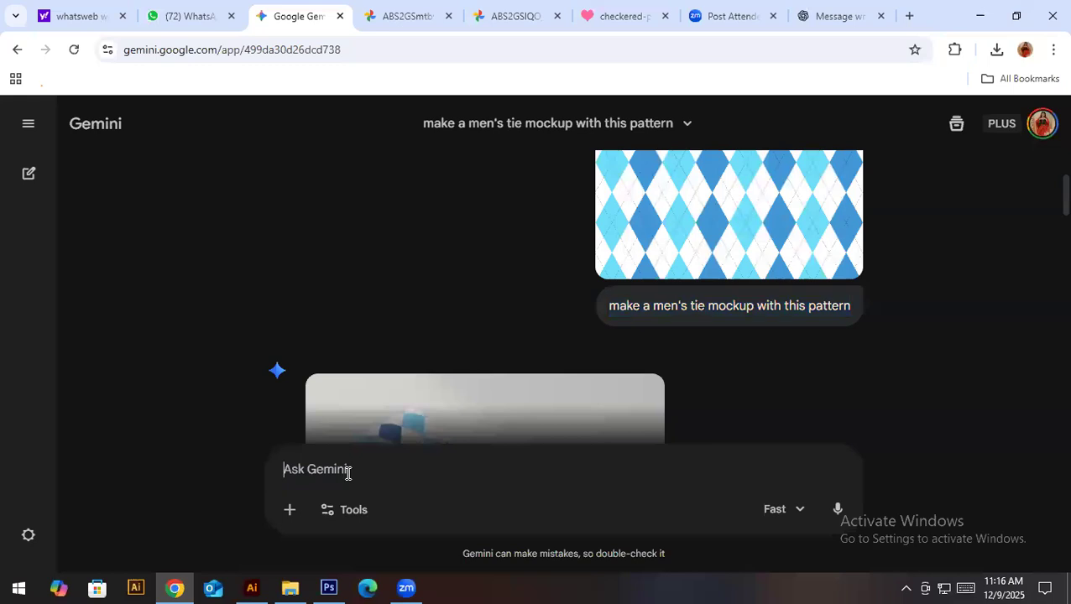
key(ctrl+v)
drag(380, 471, 364, 472)
text(necktie)
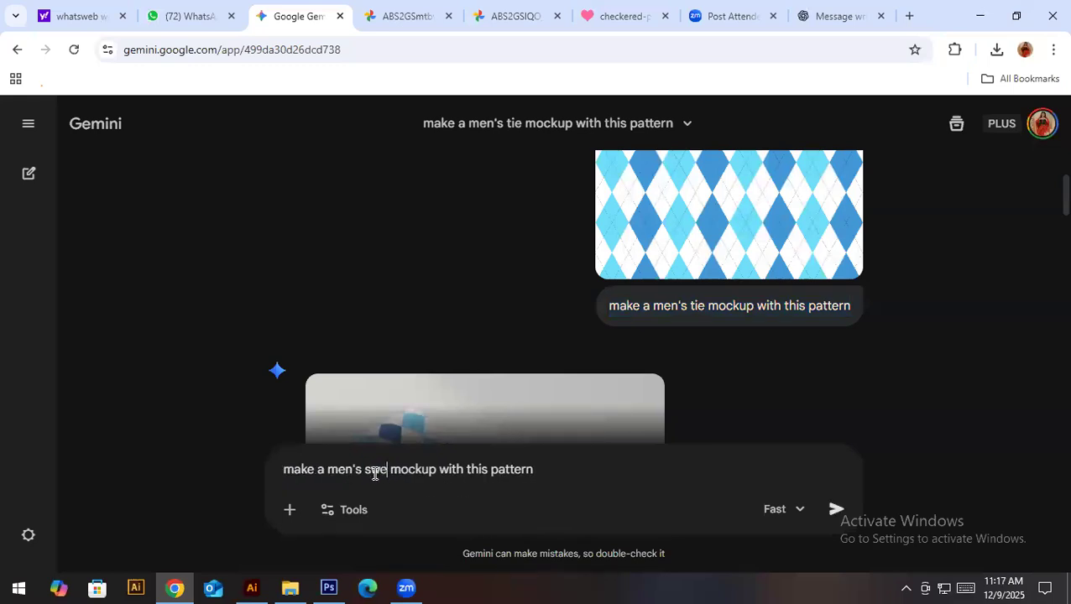
key(Return)
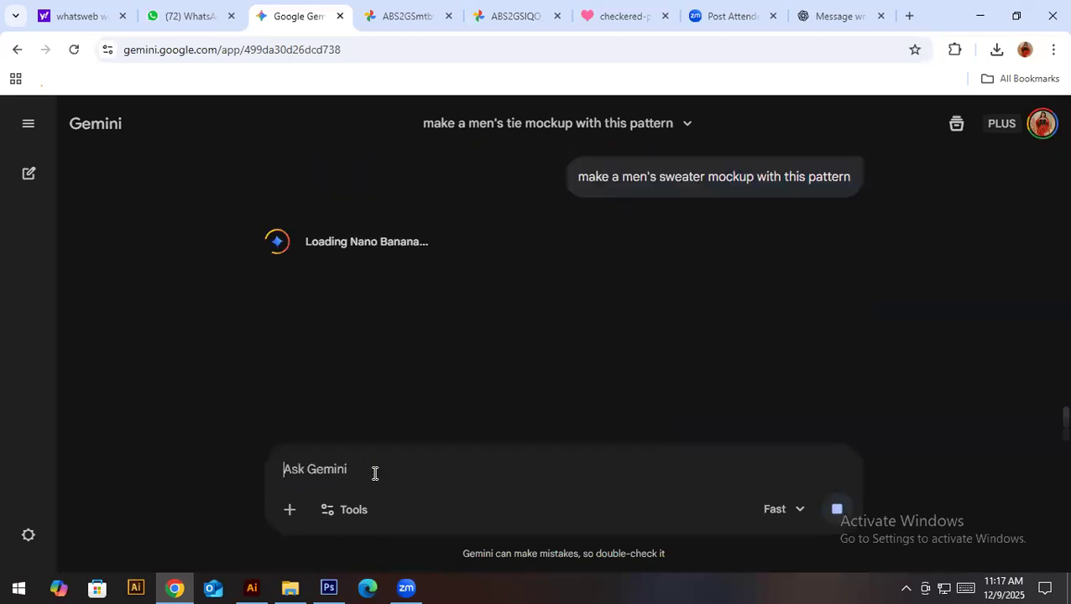
Save the full-sleeved shirt image from its browser tab to the Digital Textile Designing (Master Series) folder as "mockup 2.jpg"
click(415, 7)
click(520, 10)
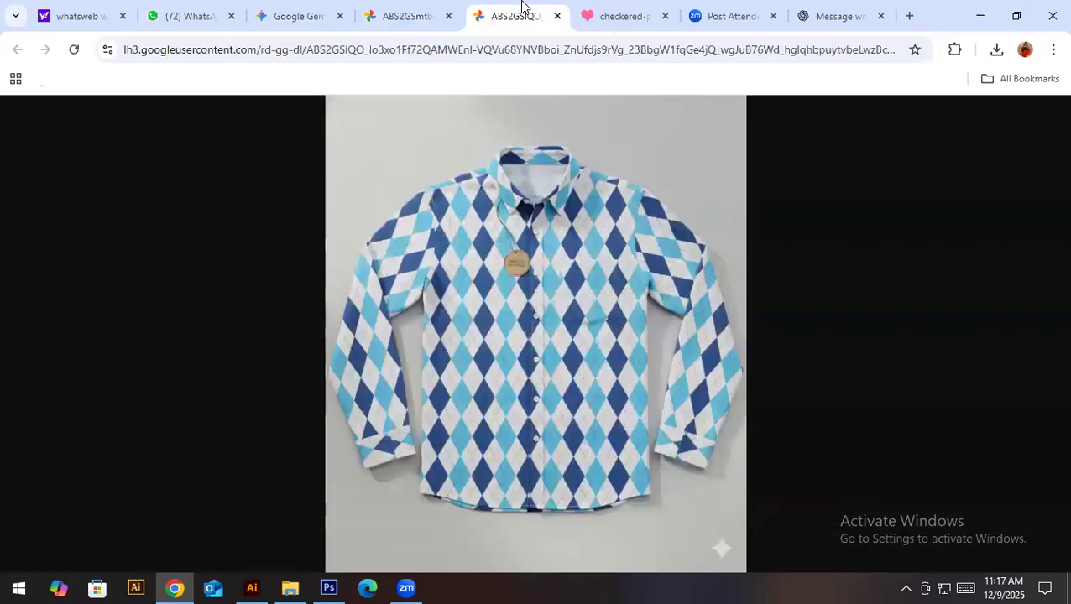
right_click(507, 178)
click(532, 219)
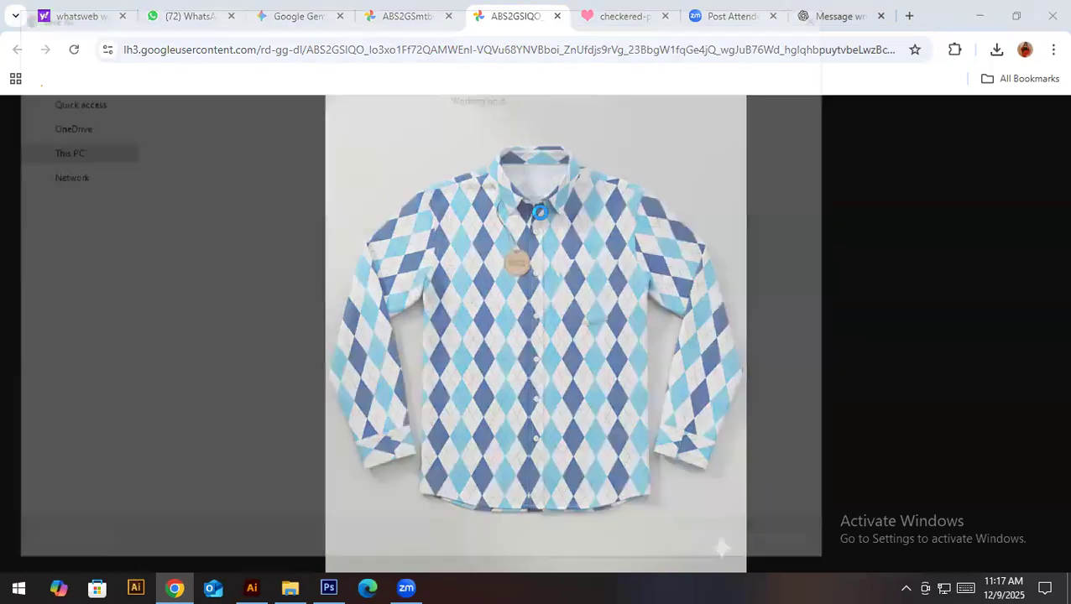
click(251, 139)
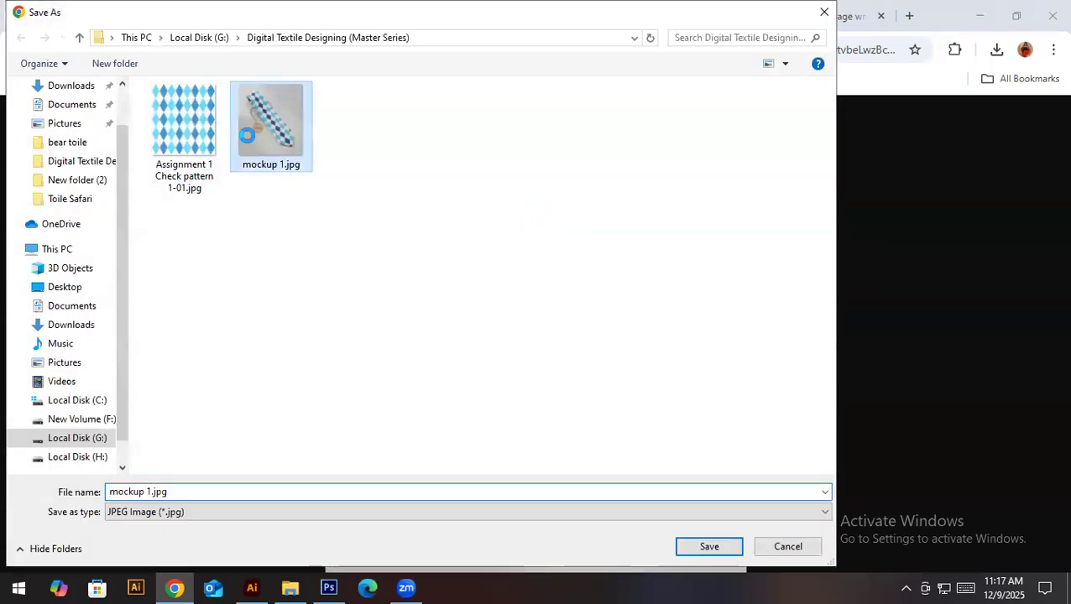
click(149, 492)
click(149, 492)
key(BackSpace)
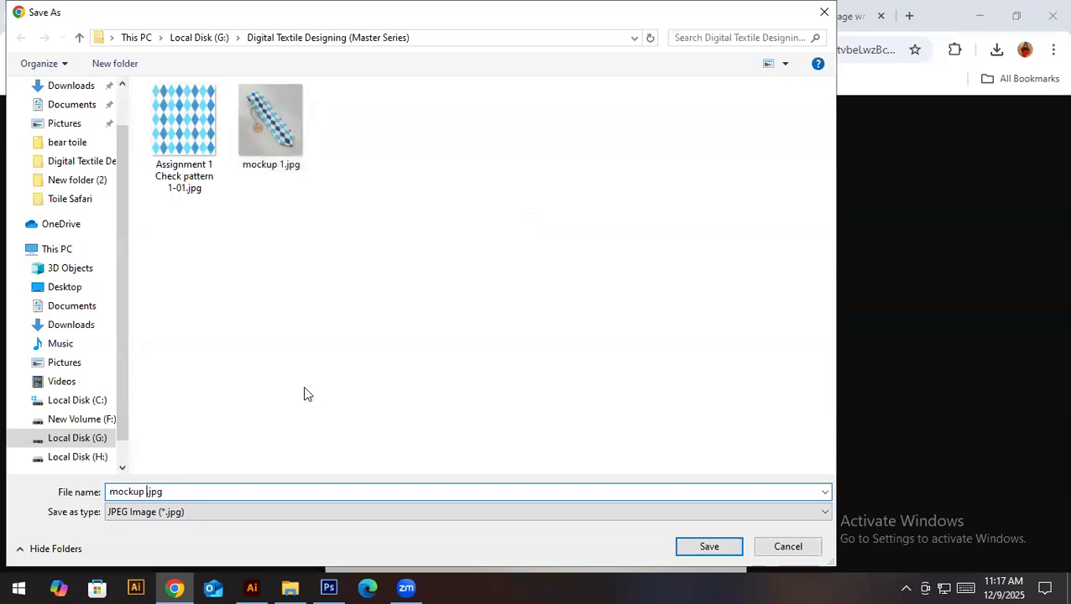
text(2)
key(Return)
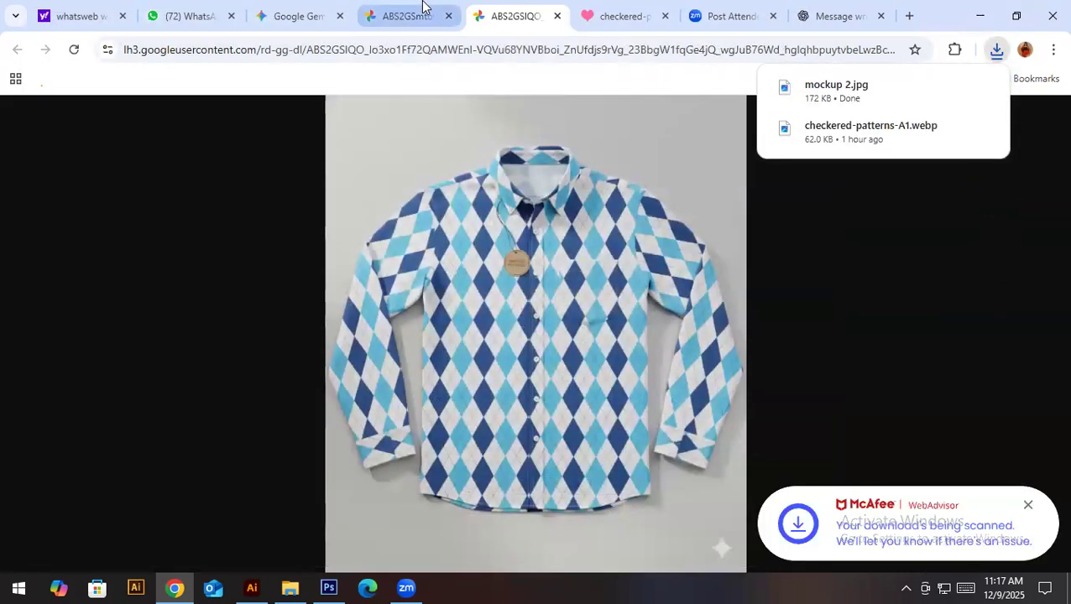
Return to the Gemini chat and open the generated sweater mockup image in its own browser tab
click(423, 9)
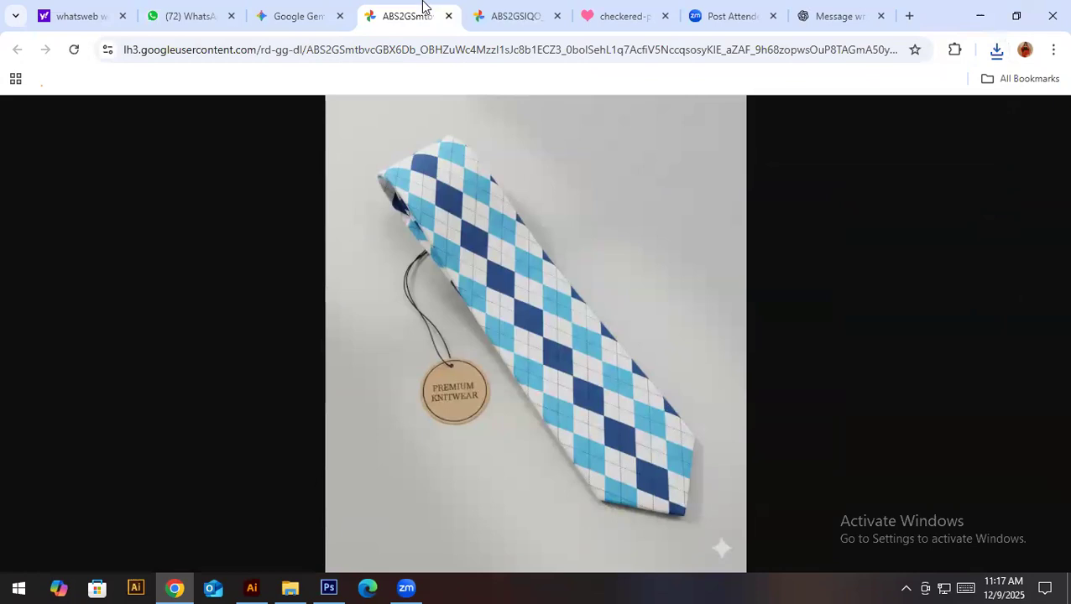
click(310, 8)
scroll(695, 326, down, 1)
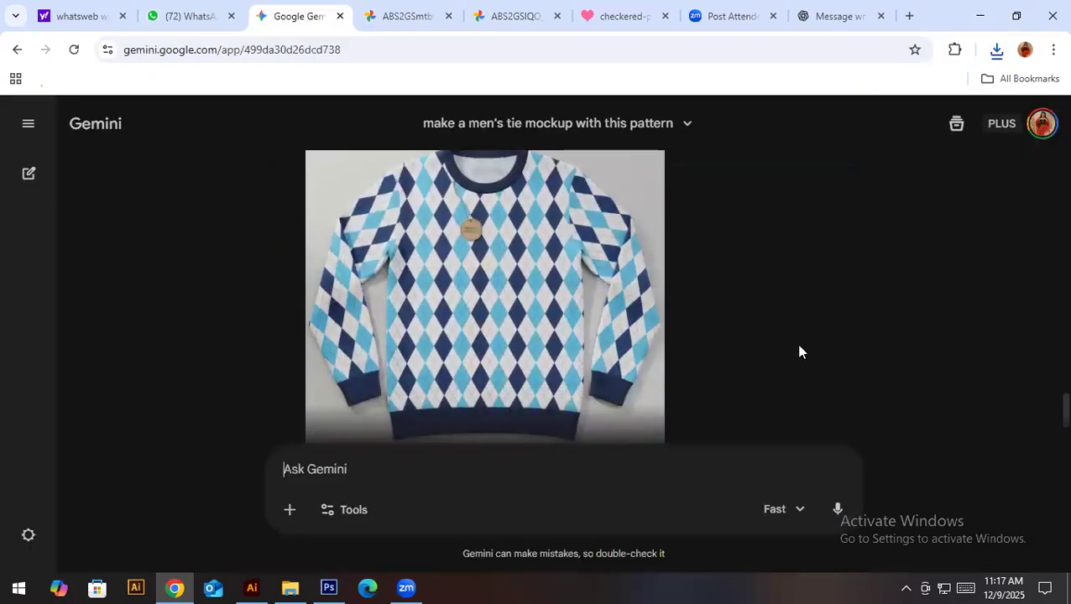
click(525, 300)
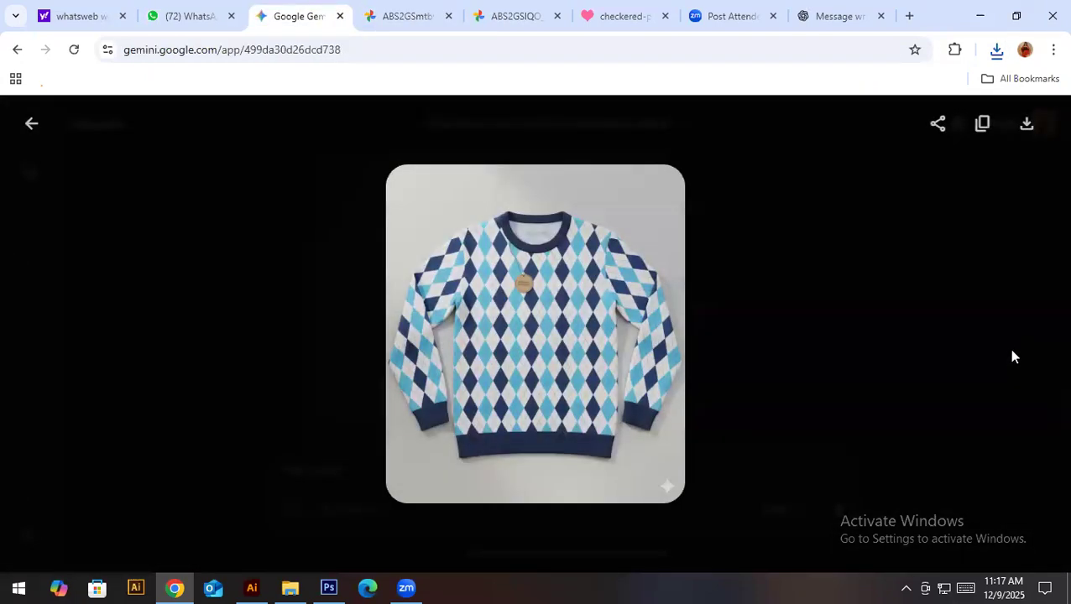
right_click(509, 231)
click(514, 253)
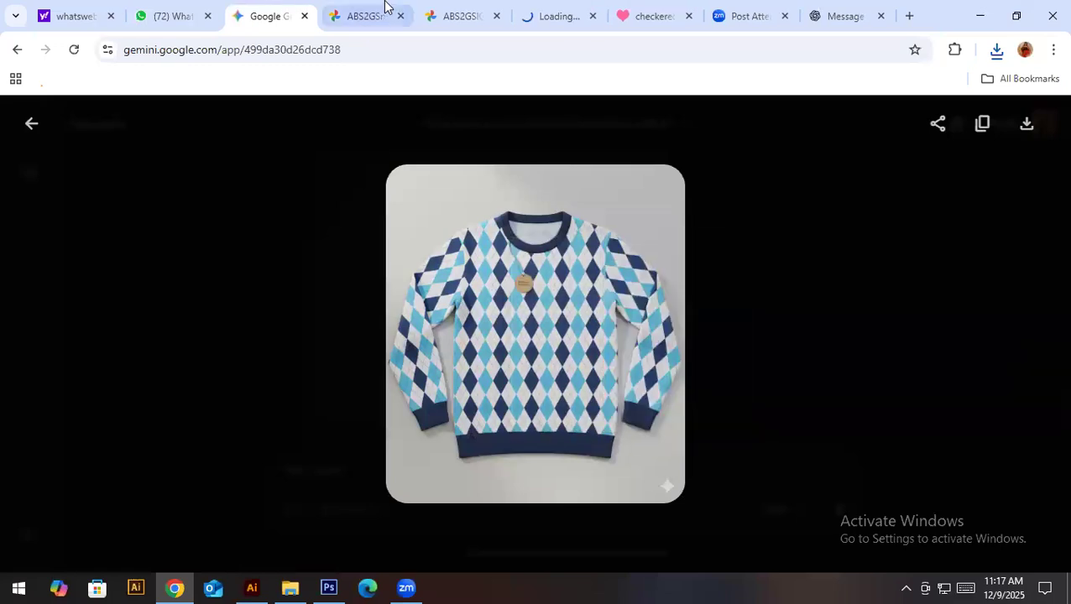
Save the sweater image from its browser tab to the same course folder as "mockup 3.jpg"
click(527, 11)
right_click(525, 225)
click(575, 270)
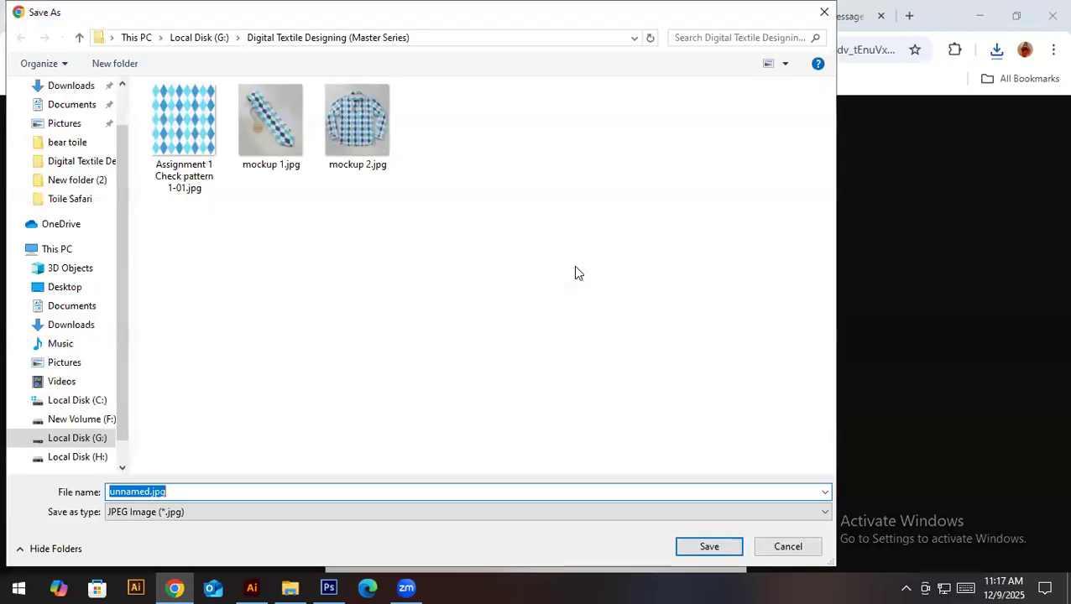
click(368, 150)
click(151, 491)
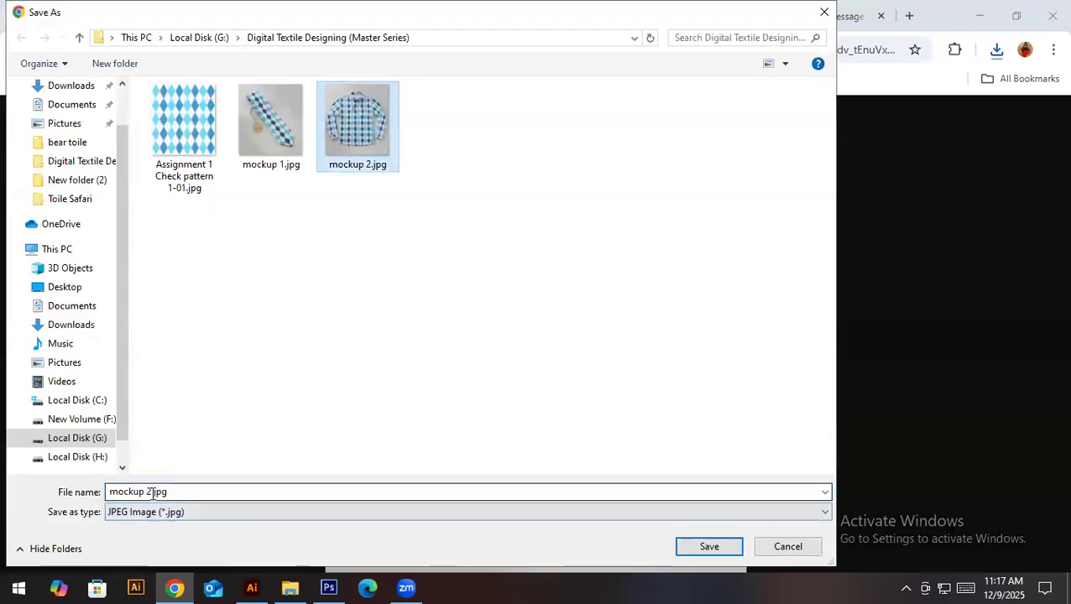
click(166, 491)
key(BackSpace)
text(3)
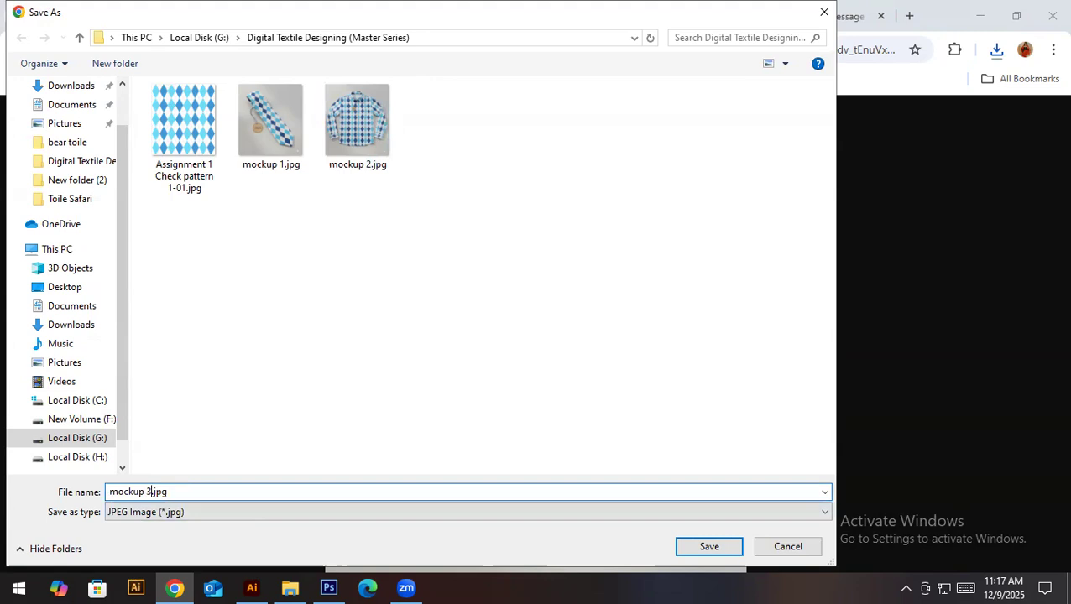
key(Return)
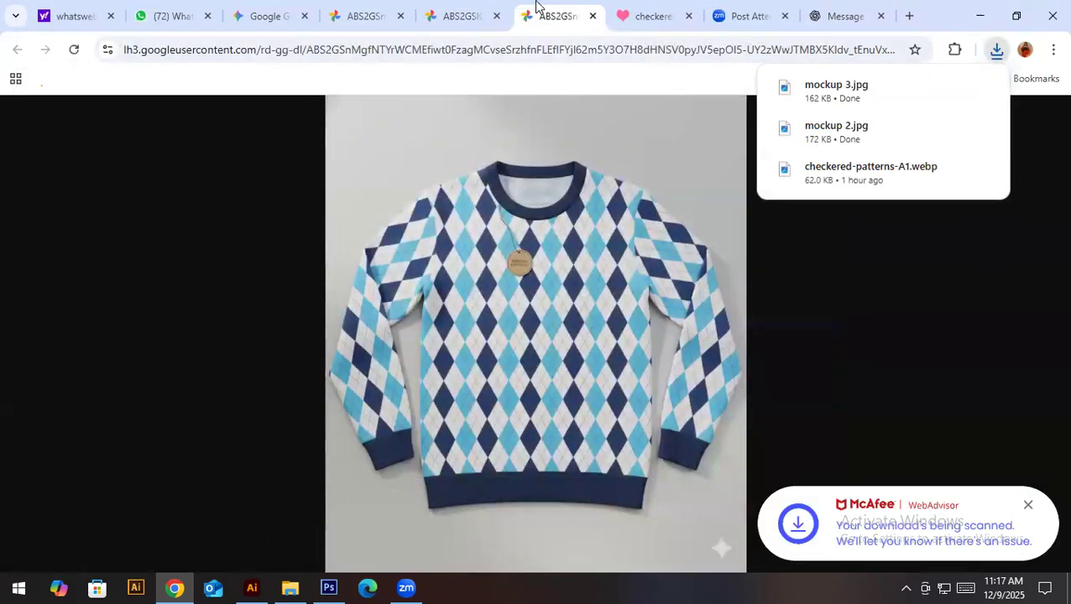
Return to the Gemini chat, reuse the tie prompt as "make a men's Socks mockup with this pattern", and submit it
click(466, 16)
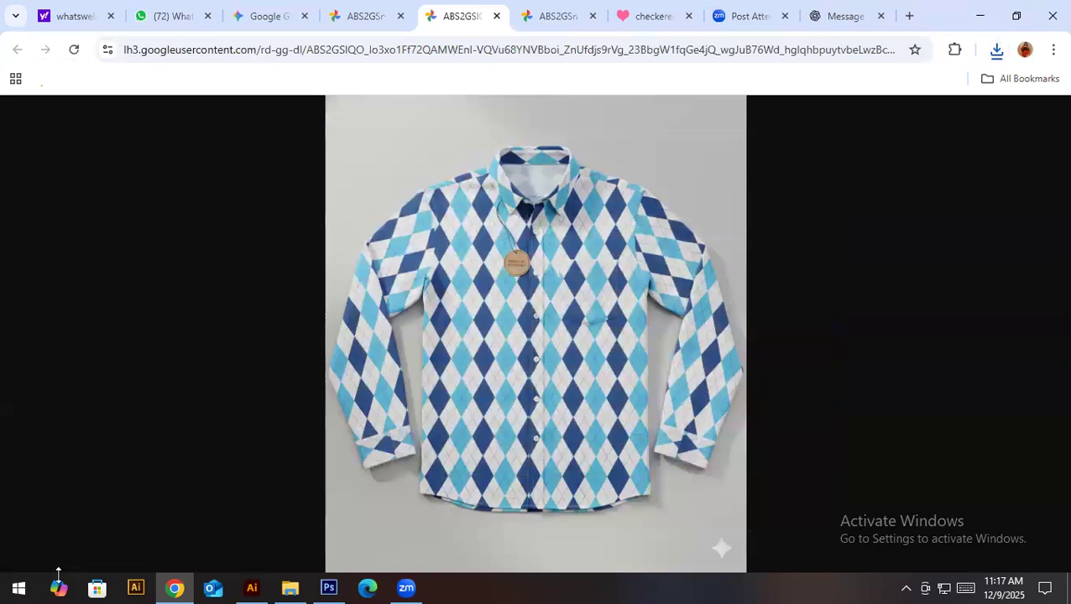
click(375, 5)
click(268, 14)
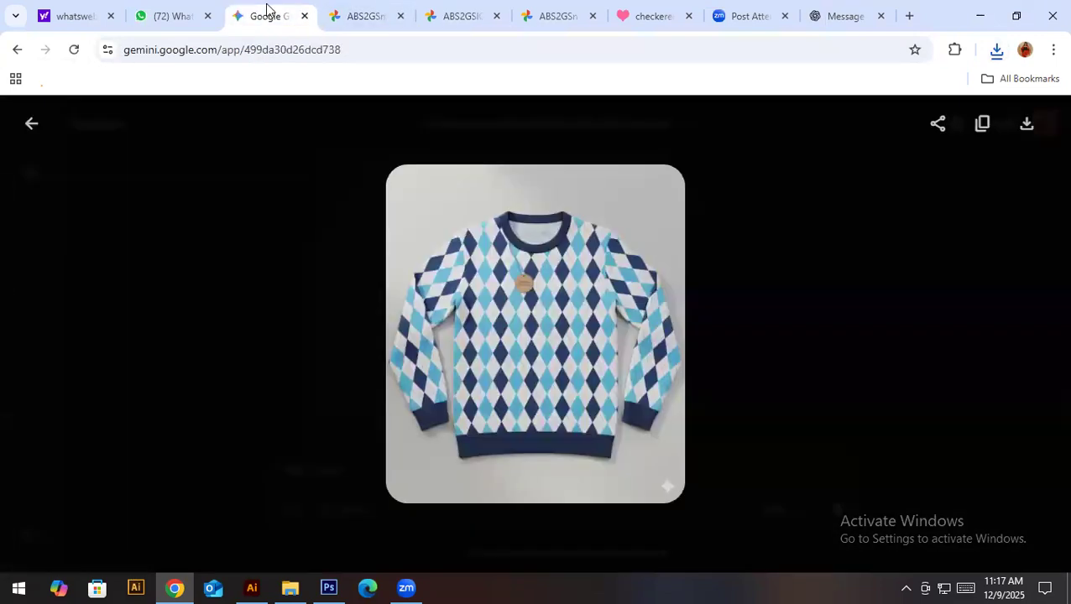
click(30, 121)
click(347, 467)
key(ctrl+v)
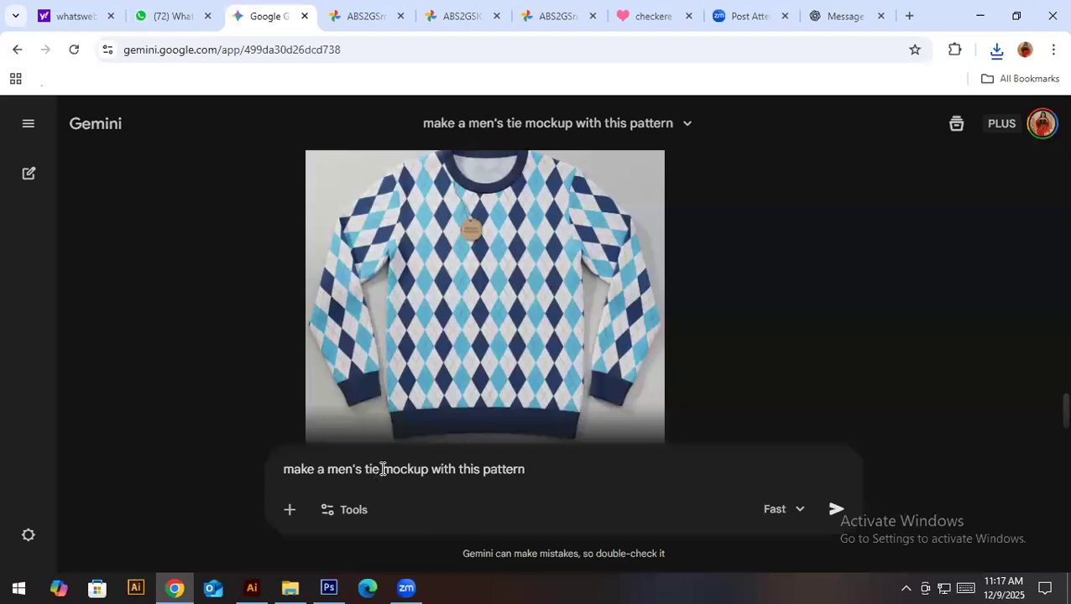
double_click(367, 469)
text(Socks)
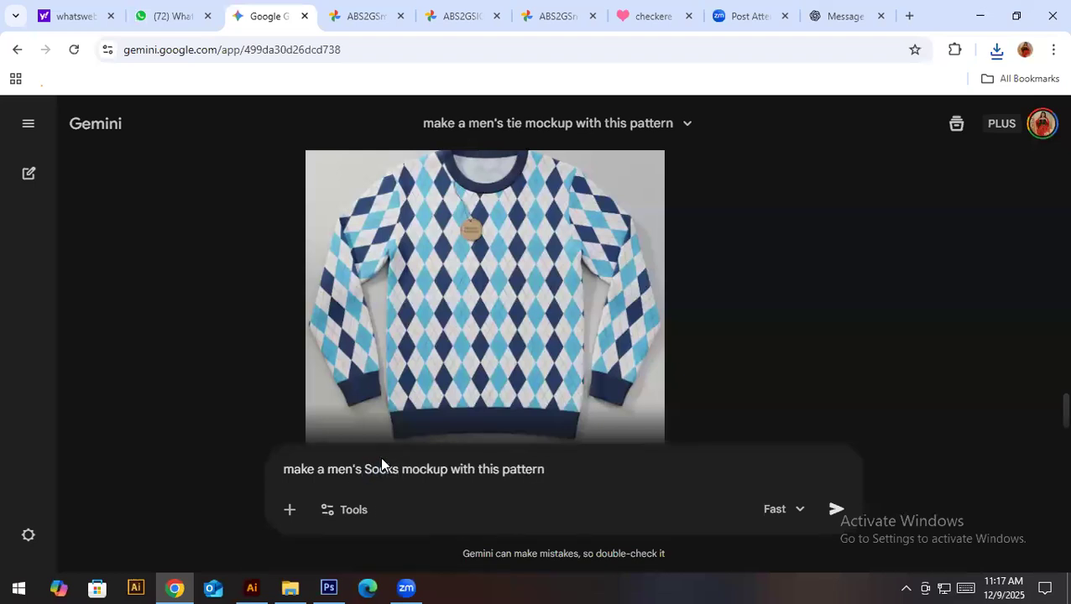
key(Return)
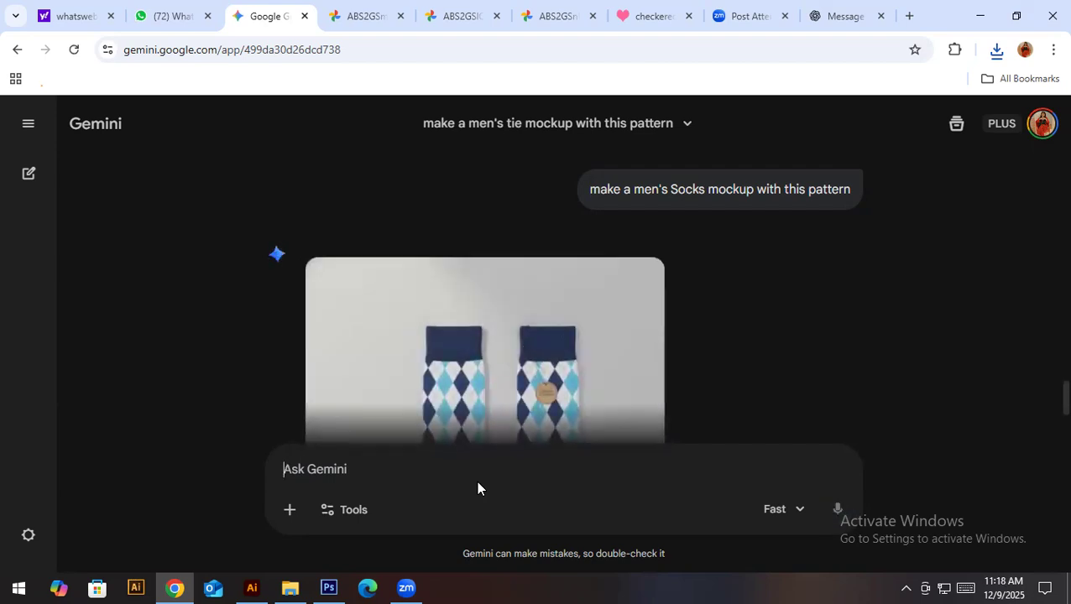
Send the follow-up prompt "make a diamond shape small" for the socks mockup
scroll(759, 309, down, 3)
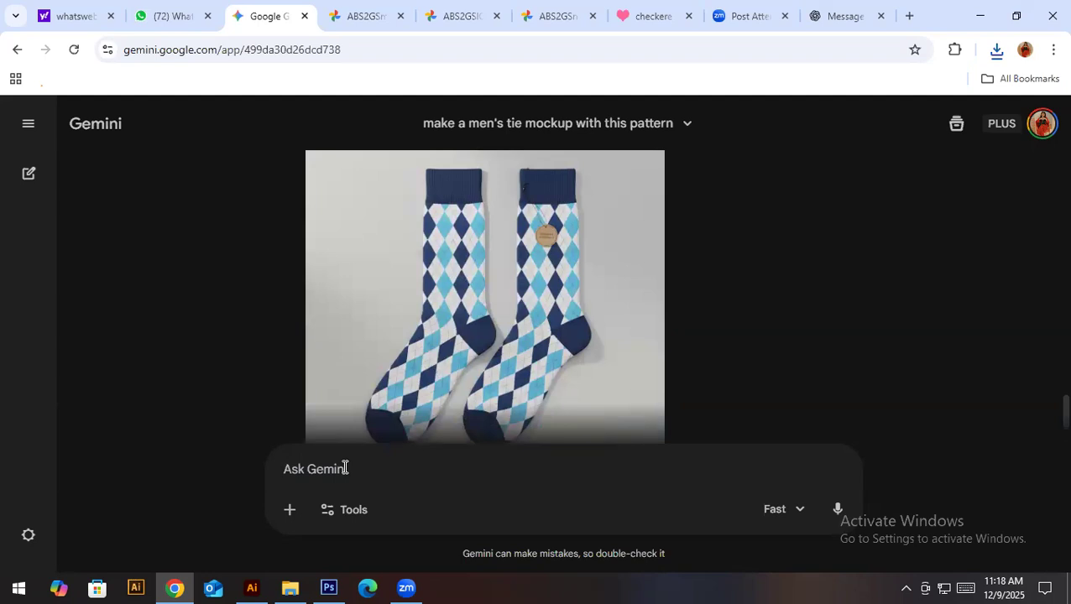
text(make a diamond shape s)
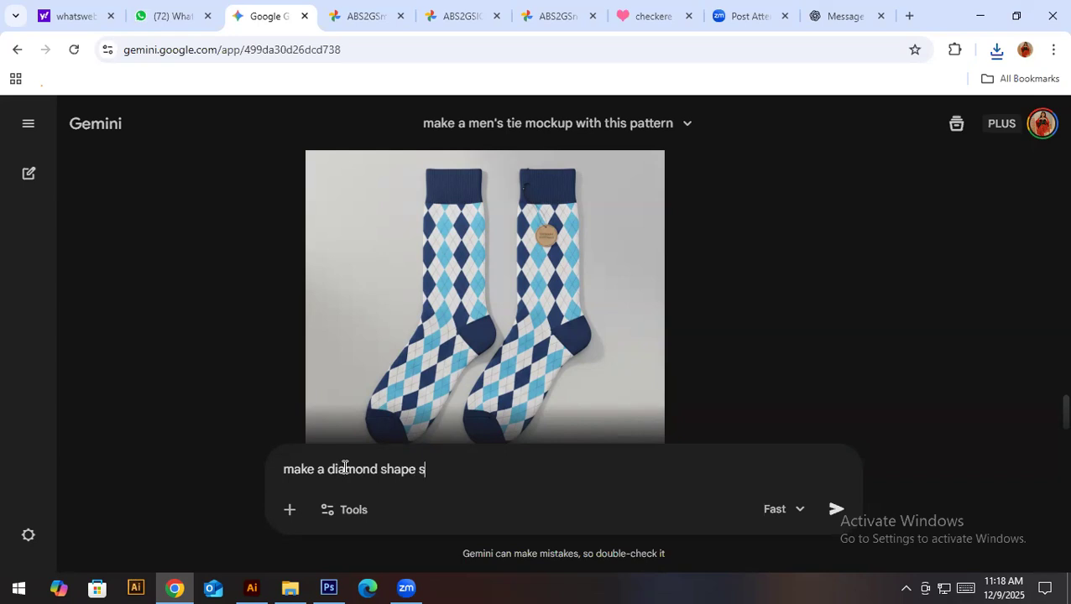
text(mall)
key(Return)
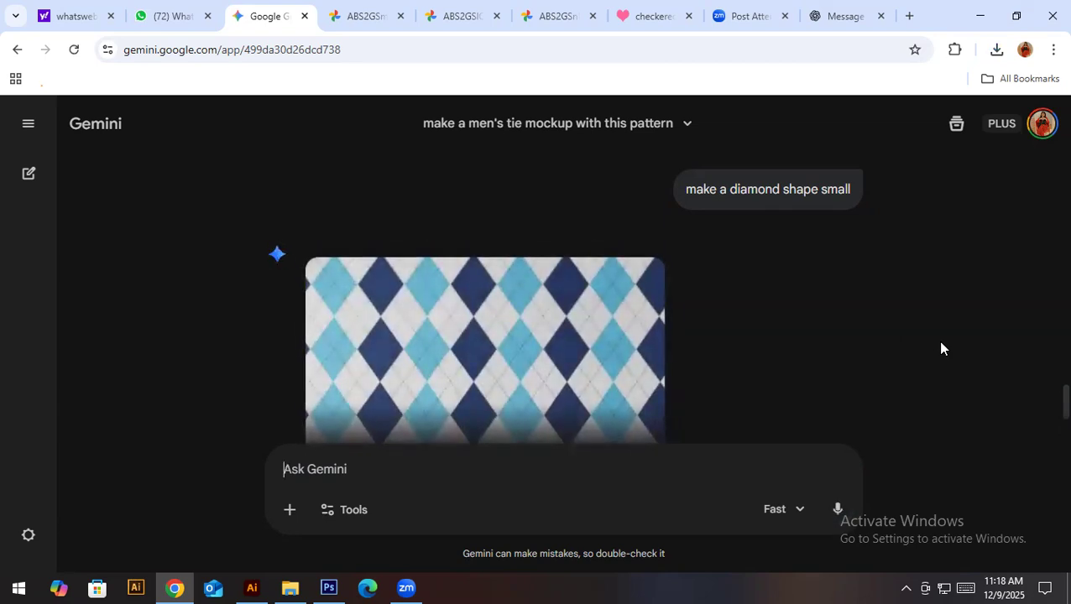
Compare the newly generated diamond pattern image with the earlier socks mockup in the chat
scroll(940, 348, down, 2)
scroll(704, 255, up, 2)
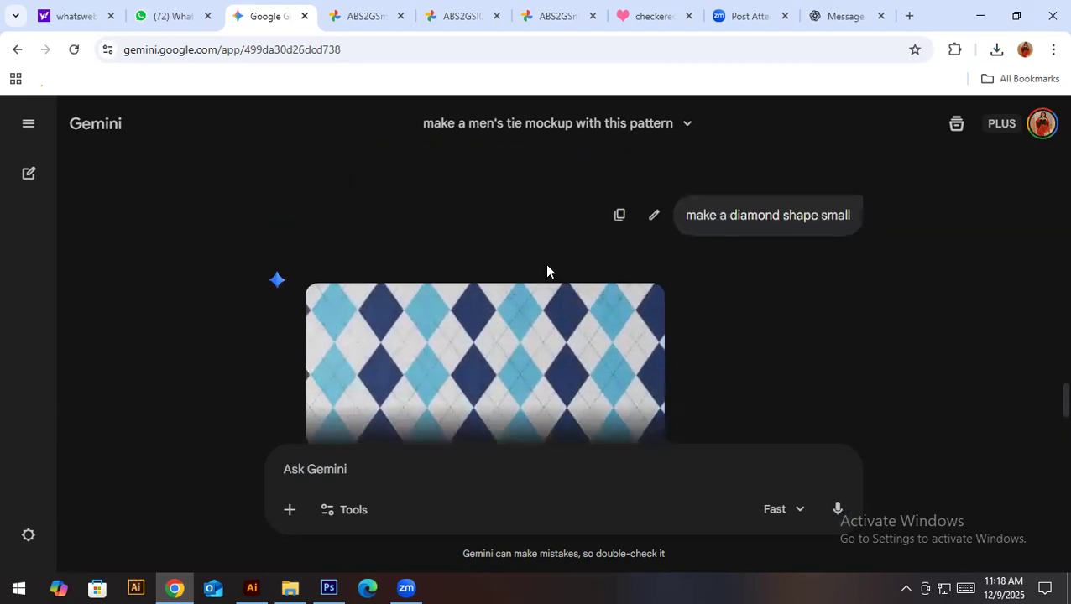
scroll(865, 336, up, 3)
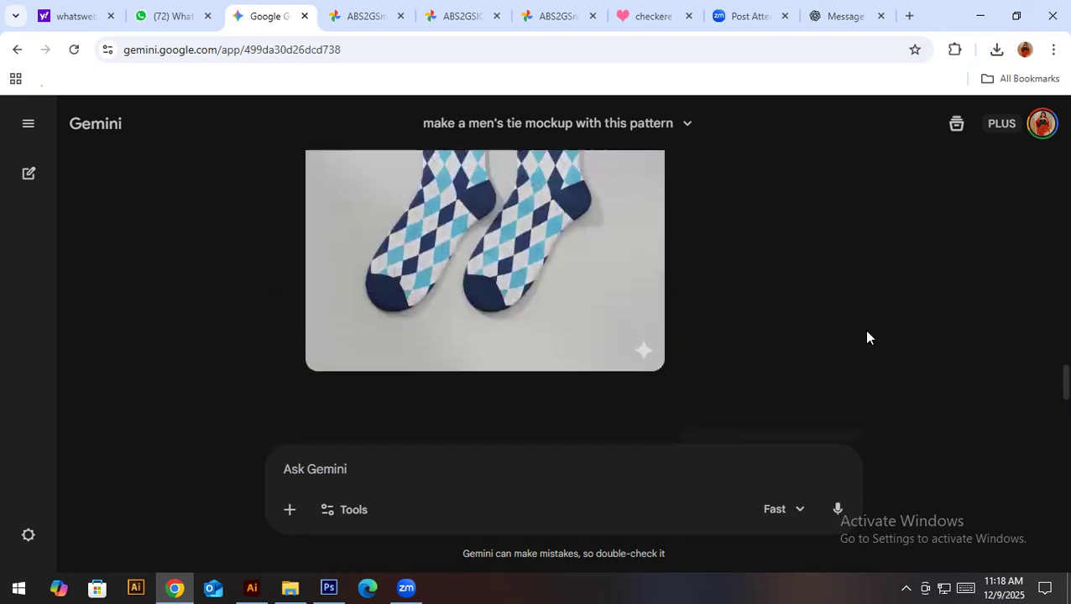
scroll(867, 337, up, 2)
scroll(441, 293, down, 4)
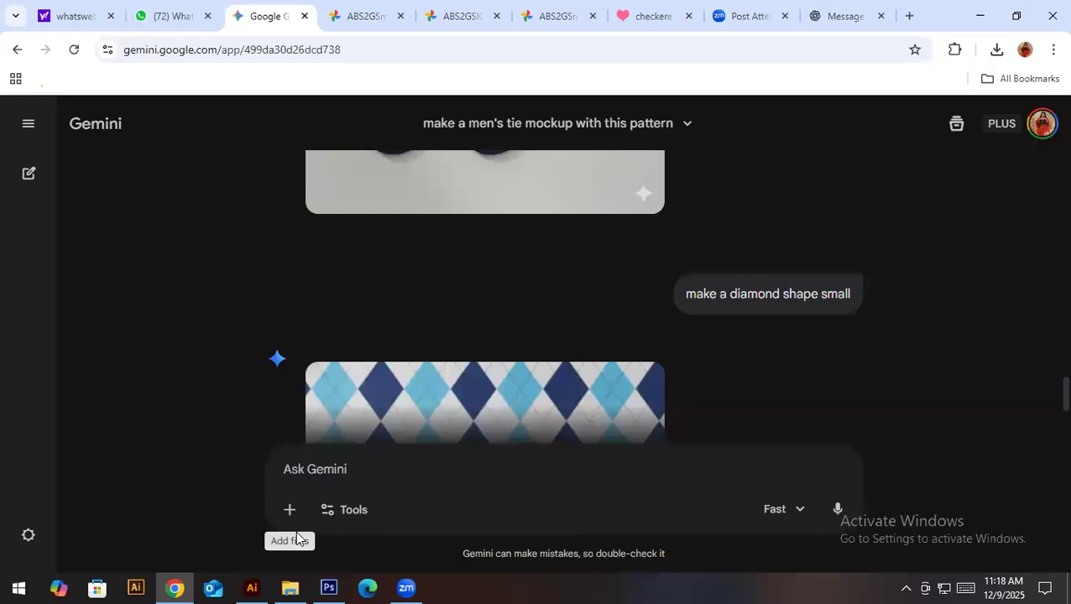
scroll(538, 306, down, 3)
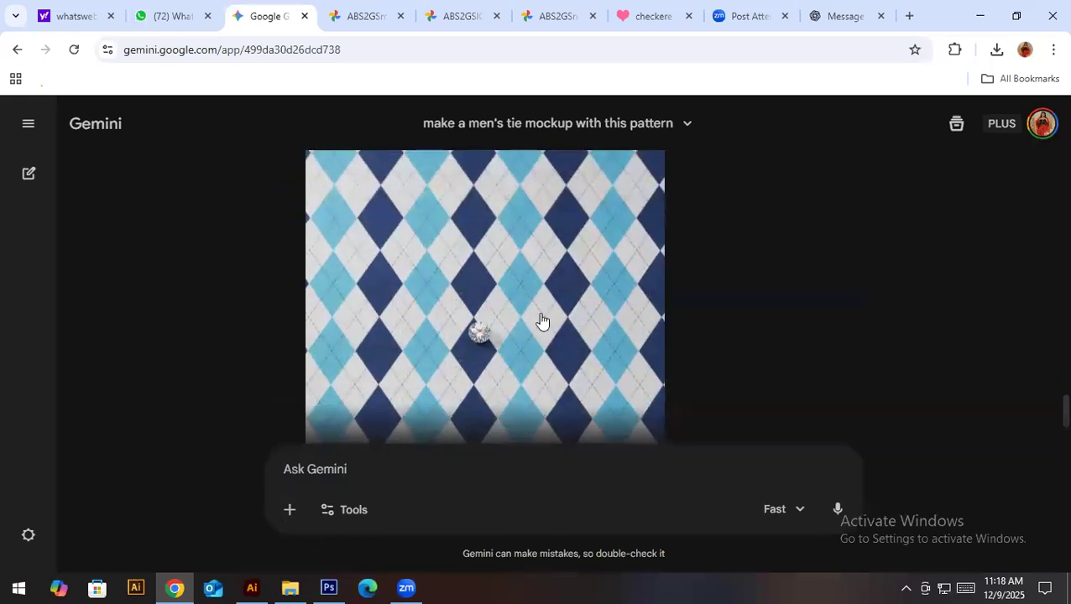
click(289, 510)
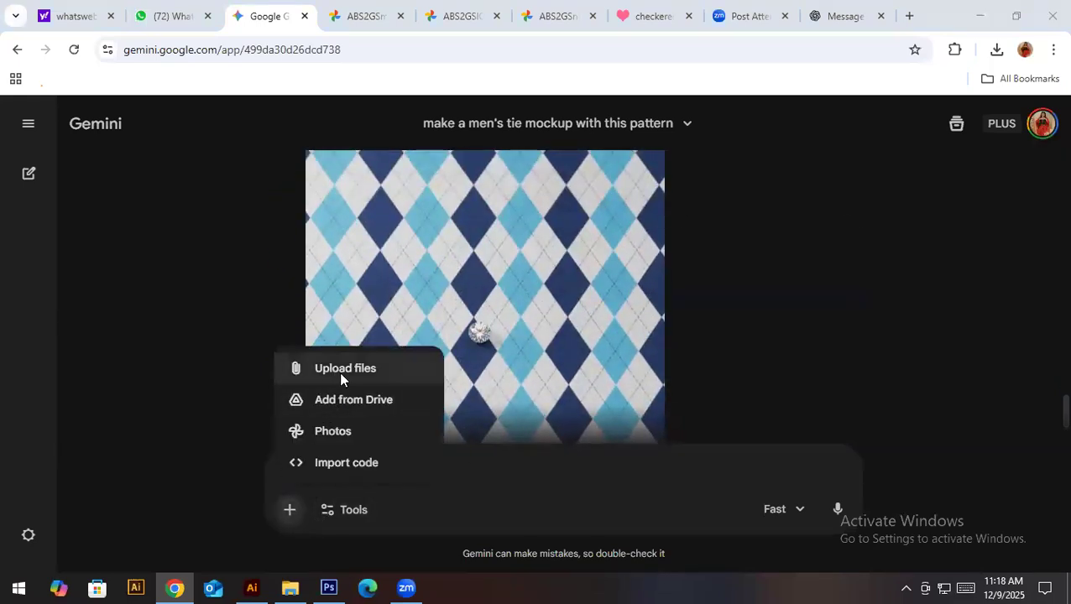
click(338, 375)
click(250, 112)
double_click(251, 112)
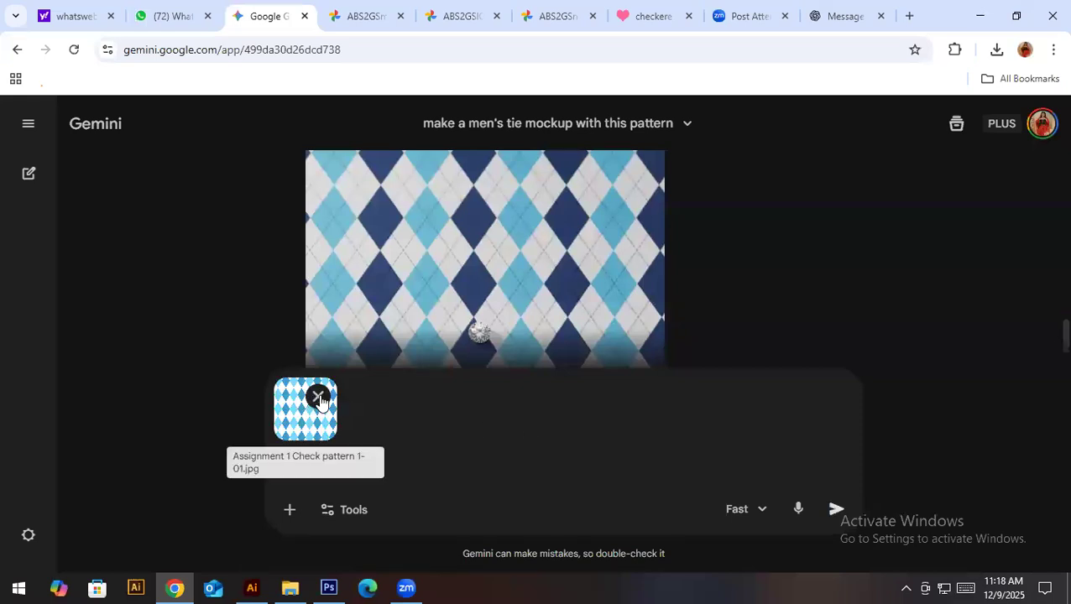
click(319, 400)
Switch to Illustrator, try scaling the argyle pattern group down on the artboard, undo it, and return to the Gemini chat
click(251, 588)
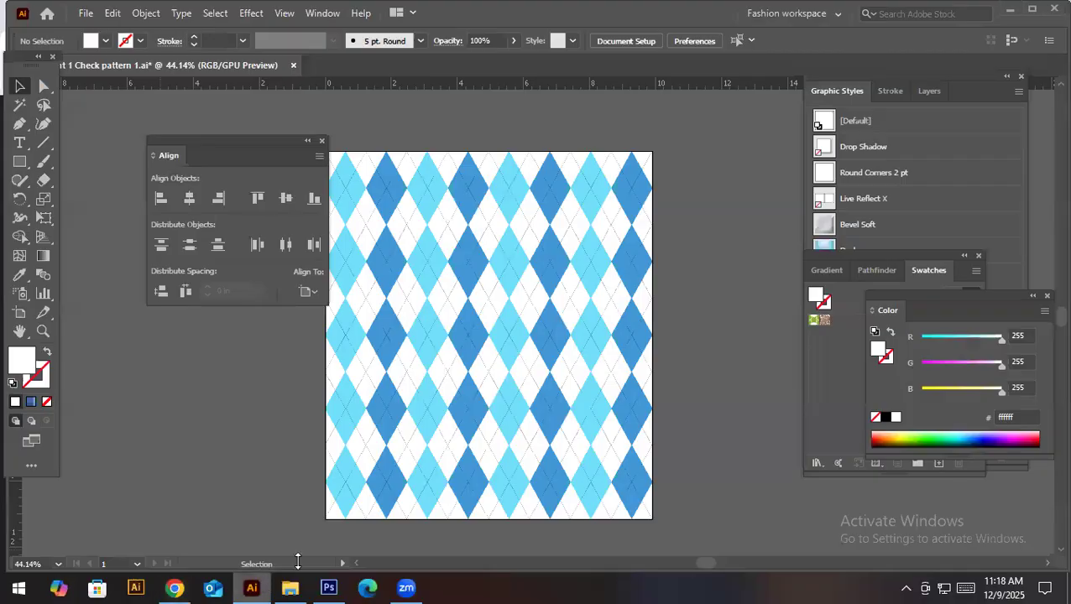
click(501, 337)
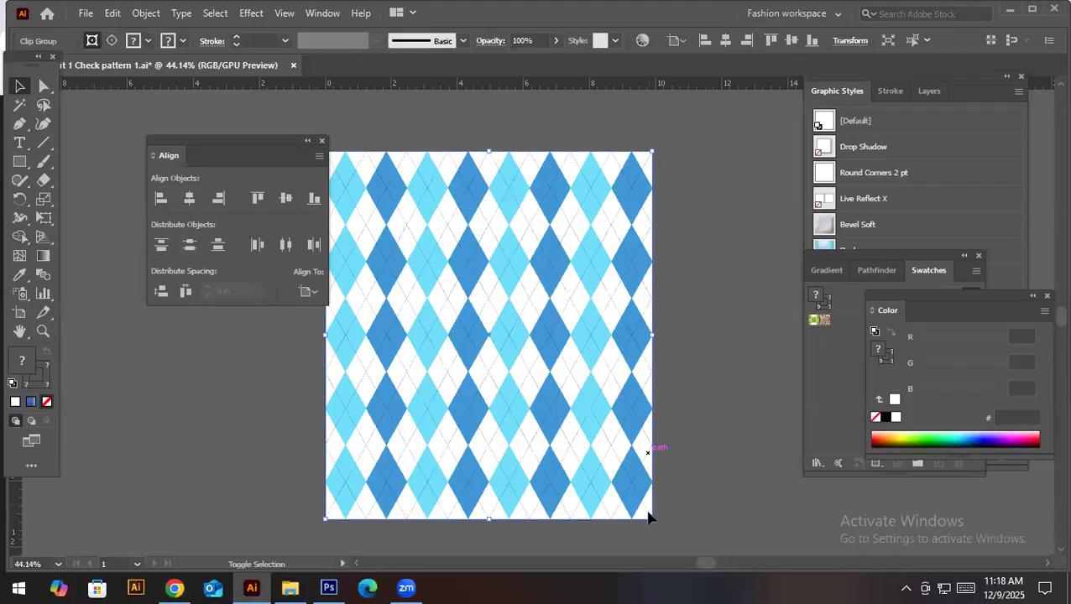
drag(650, 520, 495, 369)
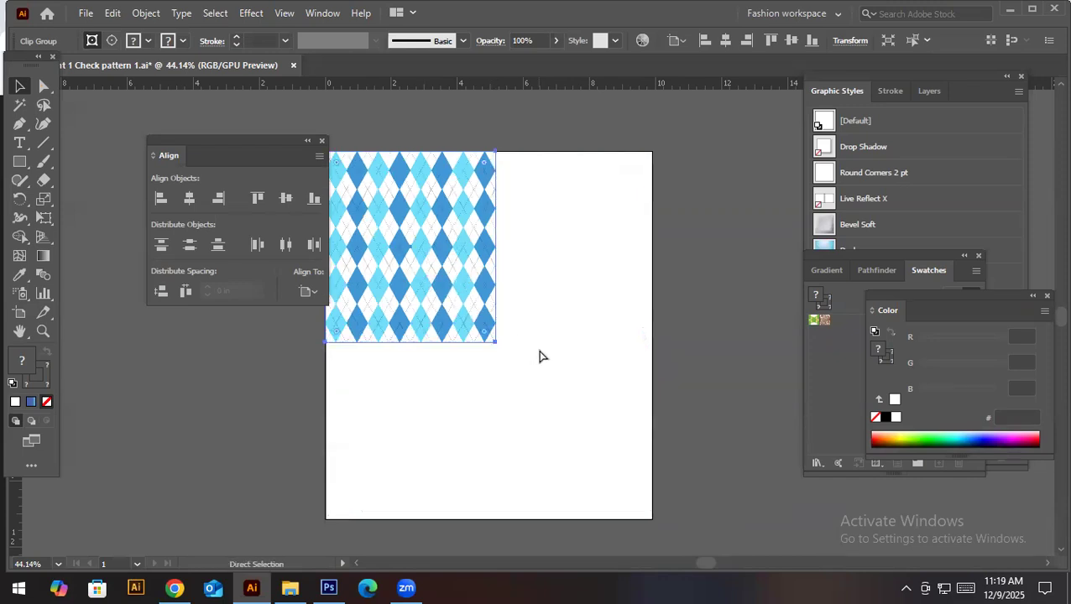
key(ctrl+z)
click(174, 587)
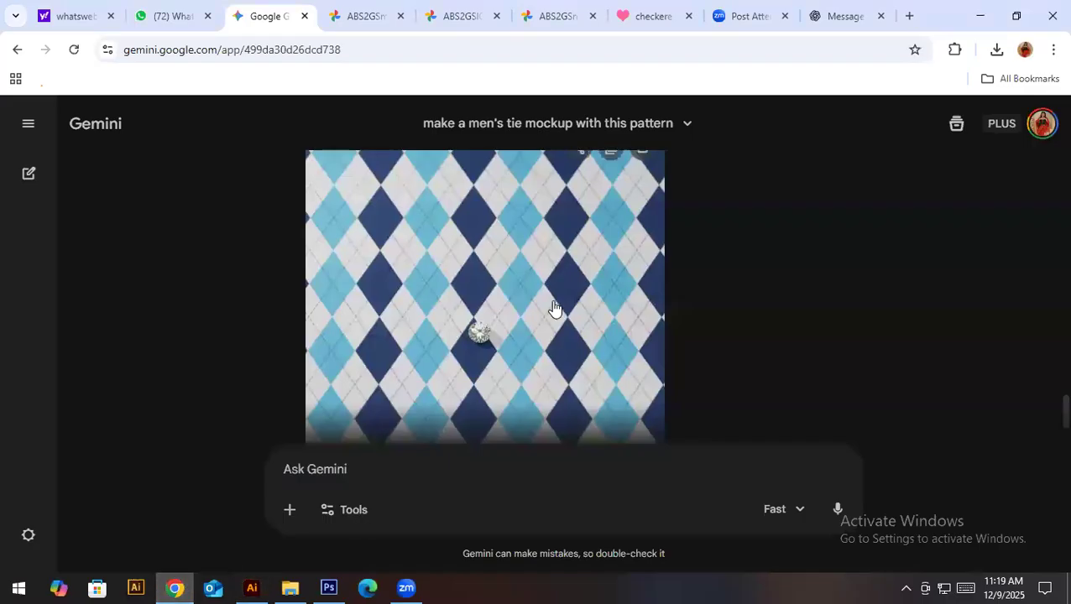
Attach the image file "Assignment 1 Check pattern 1-01.jpg" to a new Gemini prompt
scroll(504, 402, down, 2)
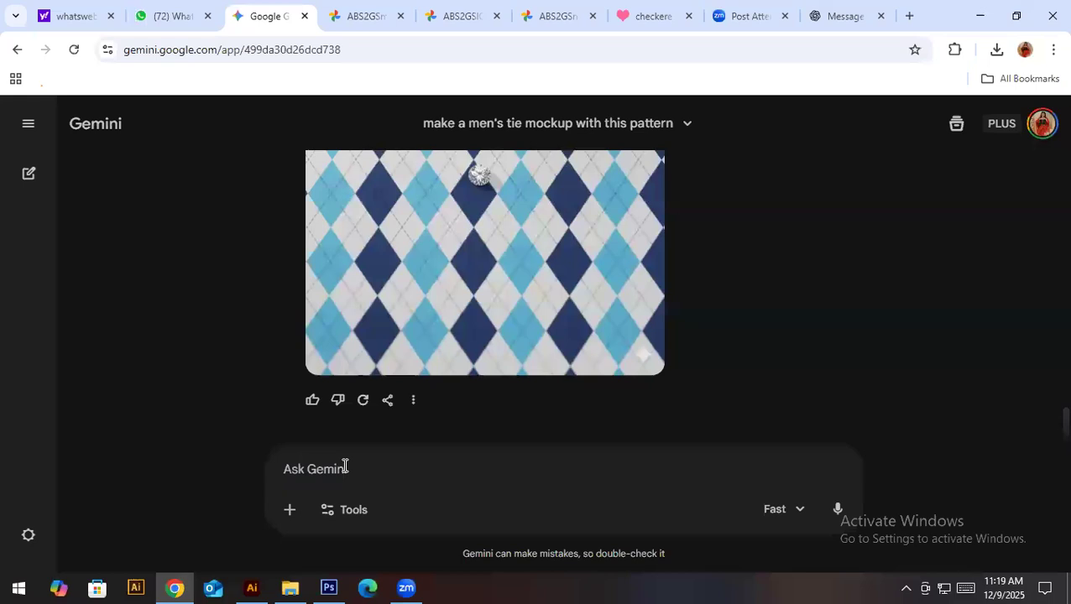
click(290, 516)
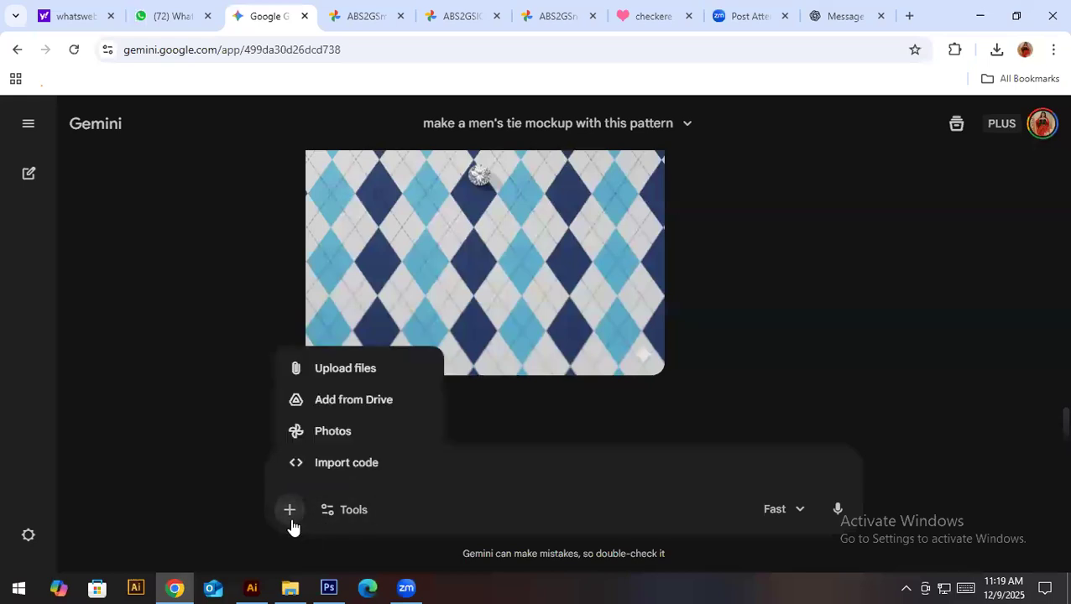
click(363, 367)
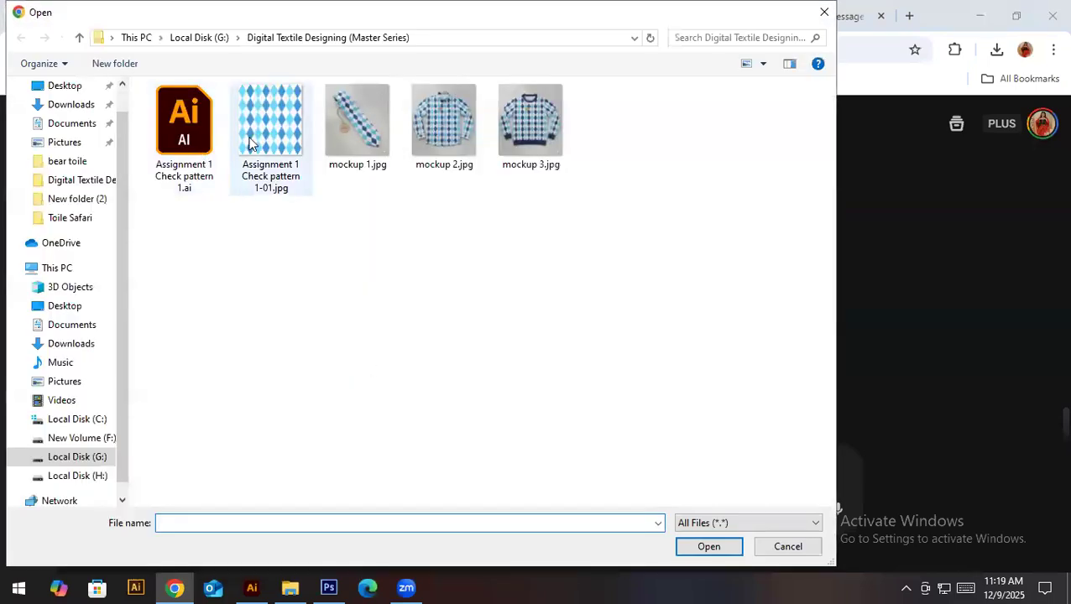
key(Escape)
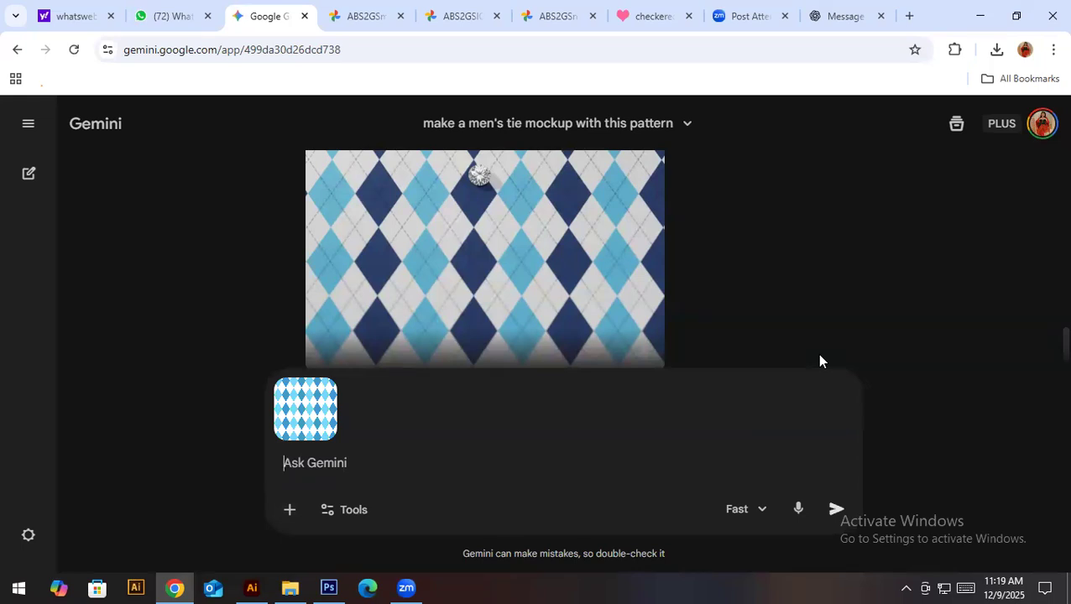
Send the prompt "make one repeat of this pattern and then apply the pattern to socks mockup" with the attached pattern
text(make)
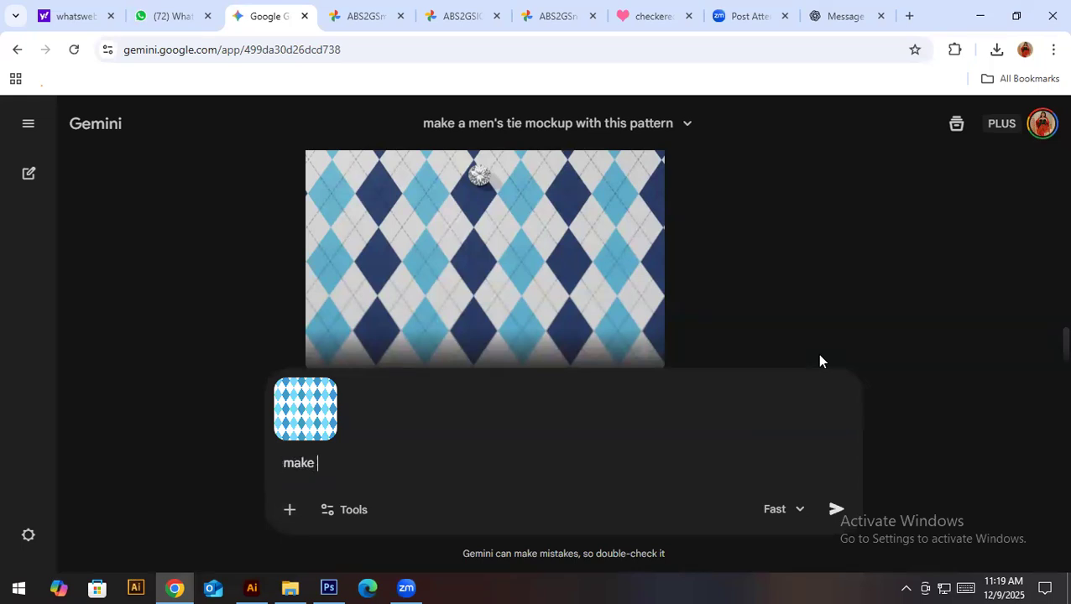
text( one repeat with)
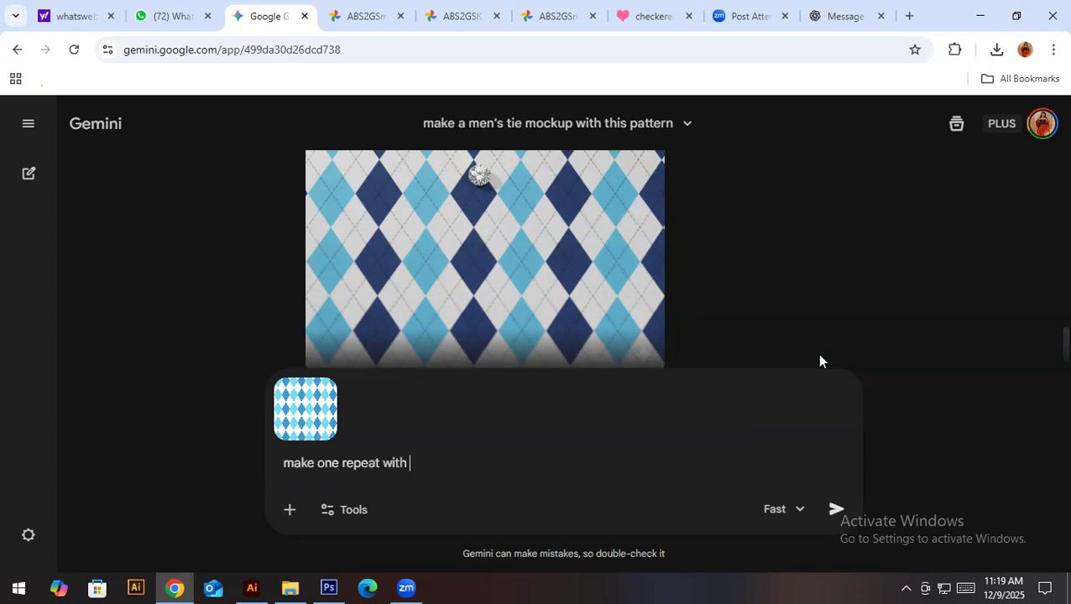
key(BackSpace)
key(BackSpace)
key(BackSpace)
key(BackSpace)
key(BackSpace)
text(of this pattern )
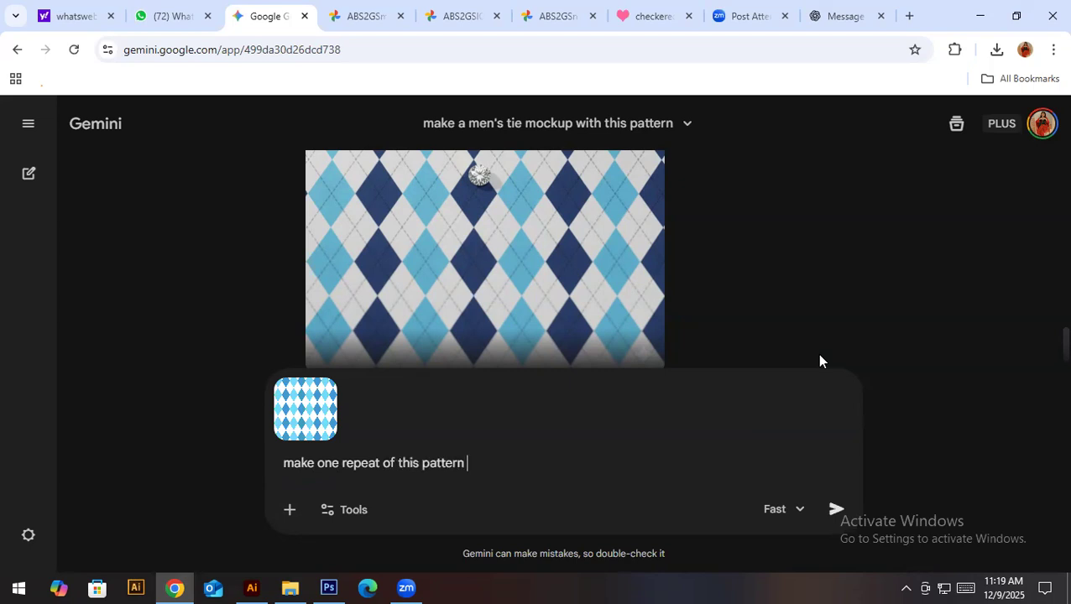
text(and then apply the pattern to)
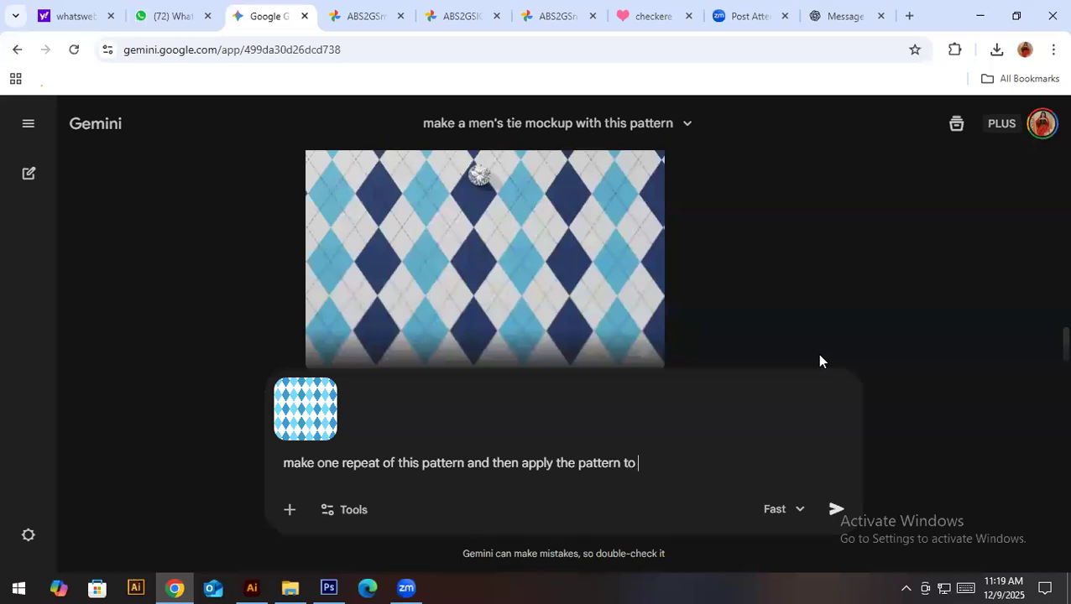
text(socks mockup)
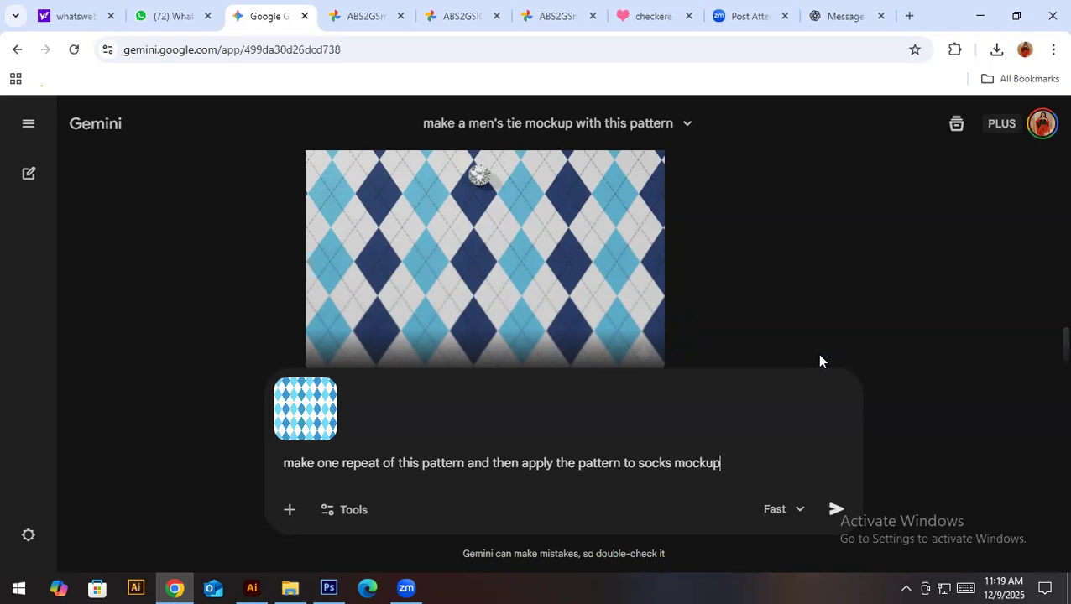
key(Return)
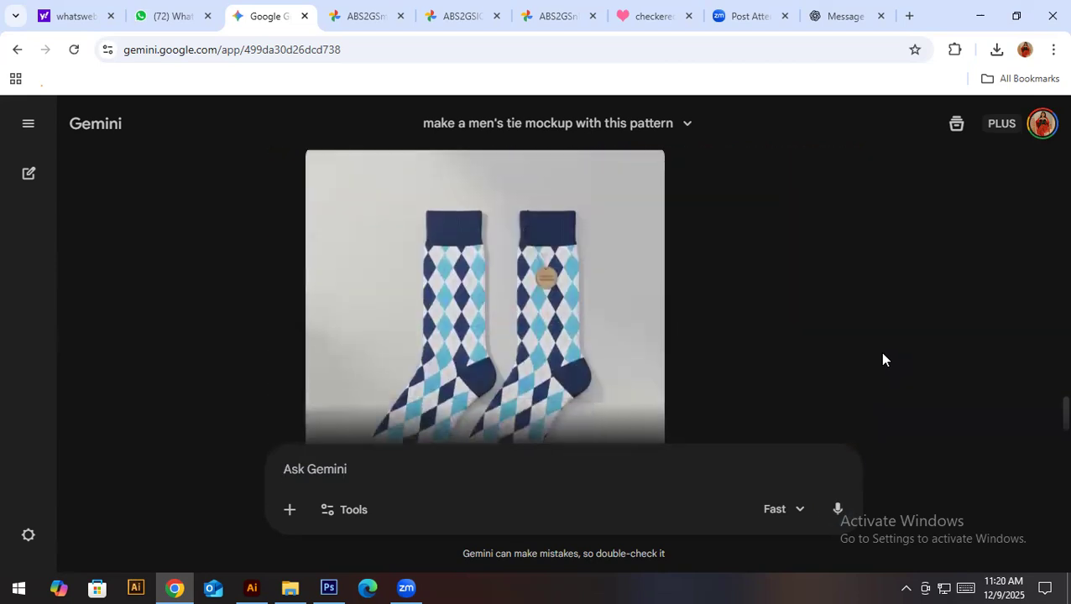
Review the newly generated socks mockup in the chat and open its image in a new browser tab
scroll(849, 345, up, 5)
scroll(850, 339, down, 10)
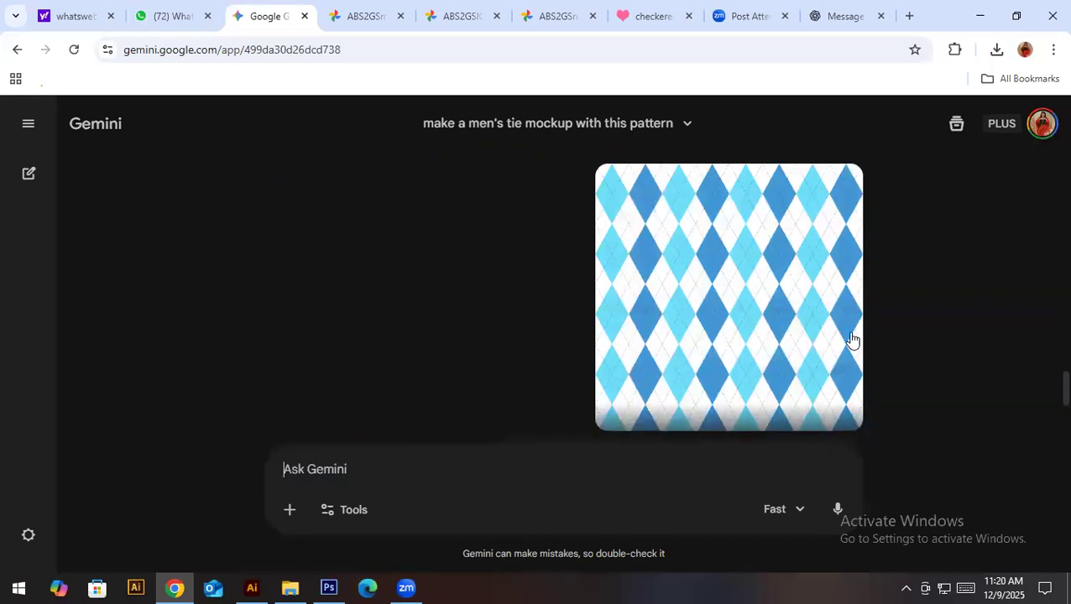
scroll(852, 338, down, 5)
scroll(847, 330, up, 5)
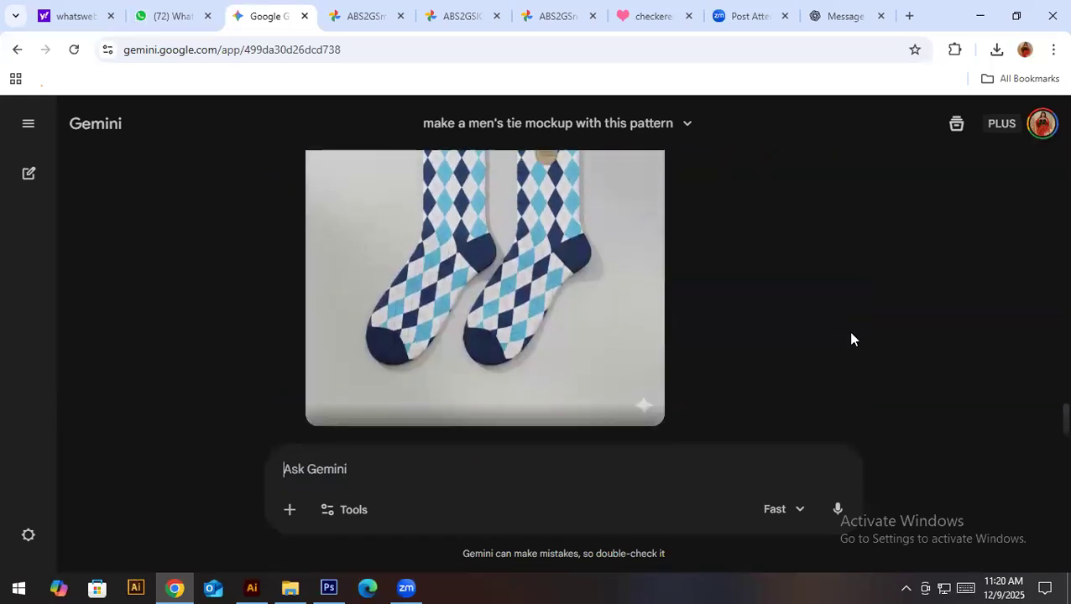
click(530, 323)
right_click(537, 254)
click(581, 276)
click(580, 11)
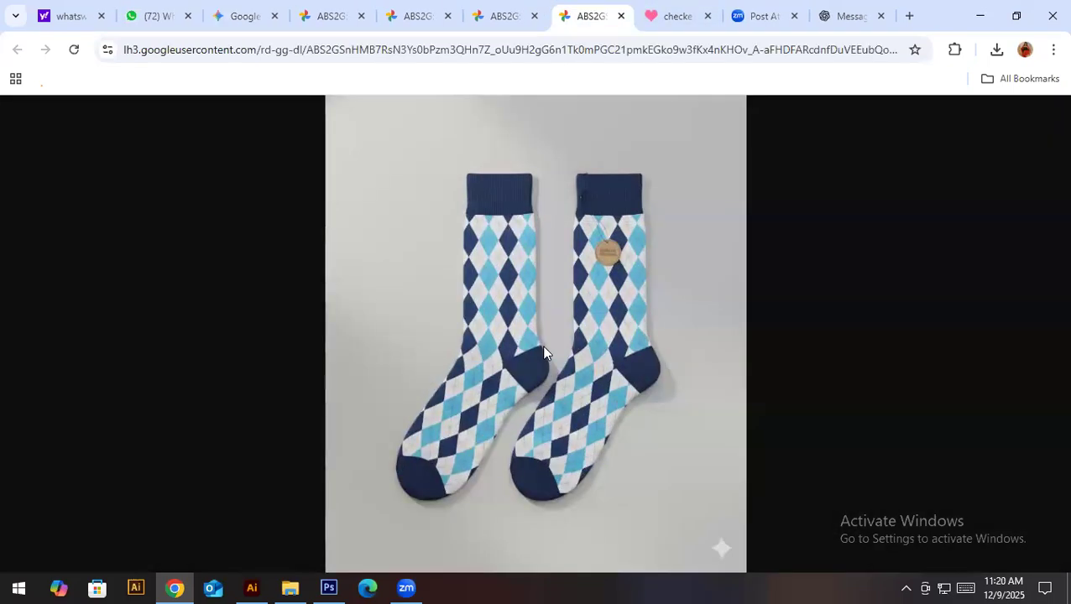
Save the socks mockup image as "mockup 4.jpg" in the Digital Textile Designing (Master Series) folder
key(ctrl+s)
click(445, 157)
click(149, 492)
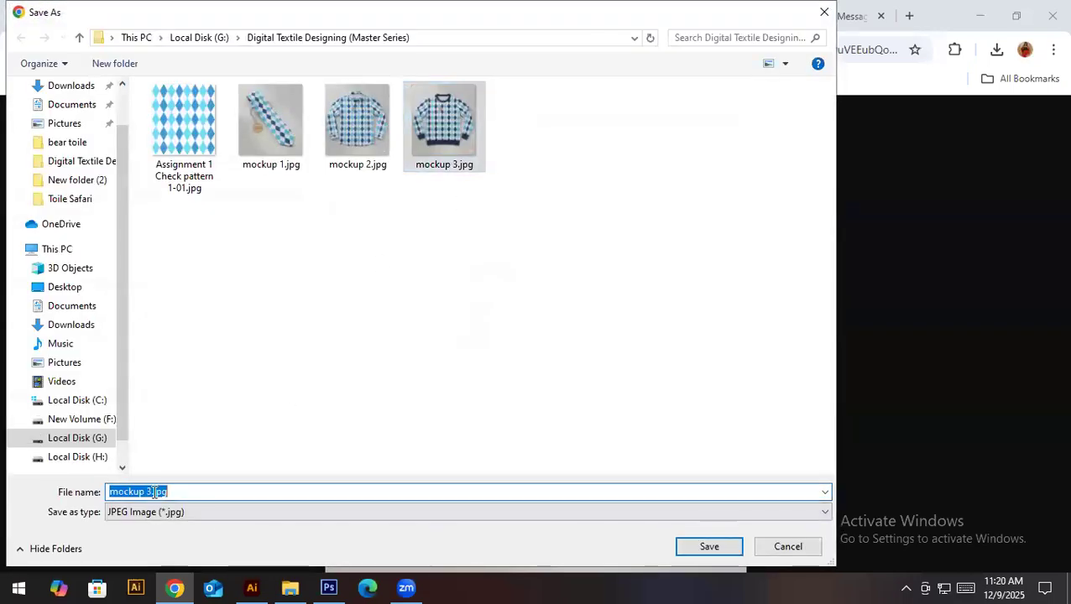
click(149, 492)
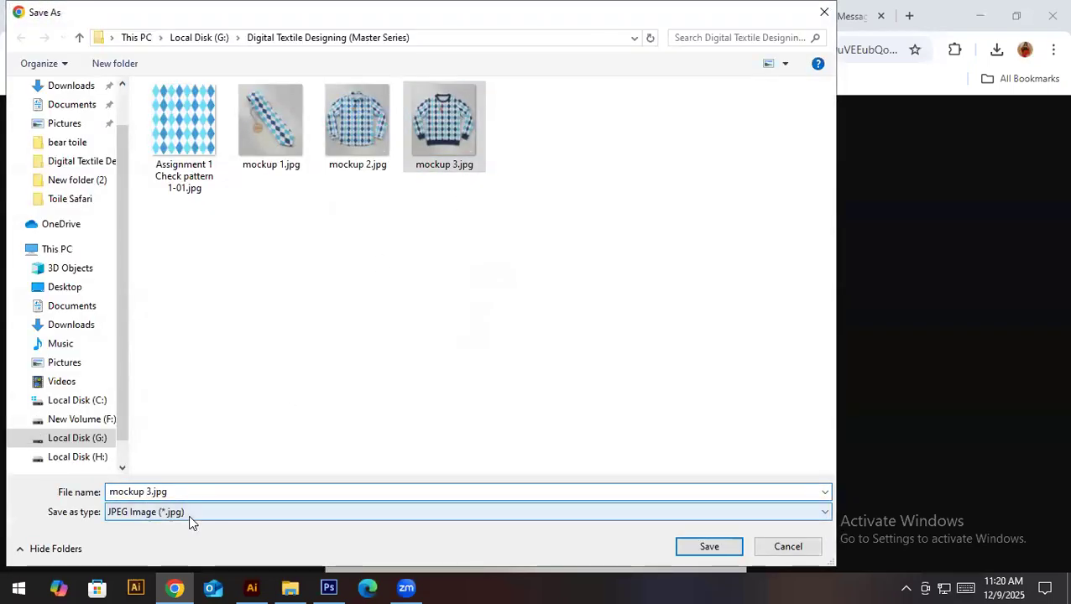
key(Delete)
text(4)
key(Return)
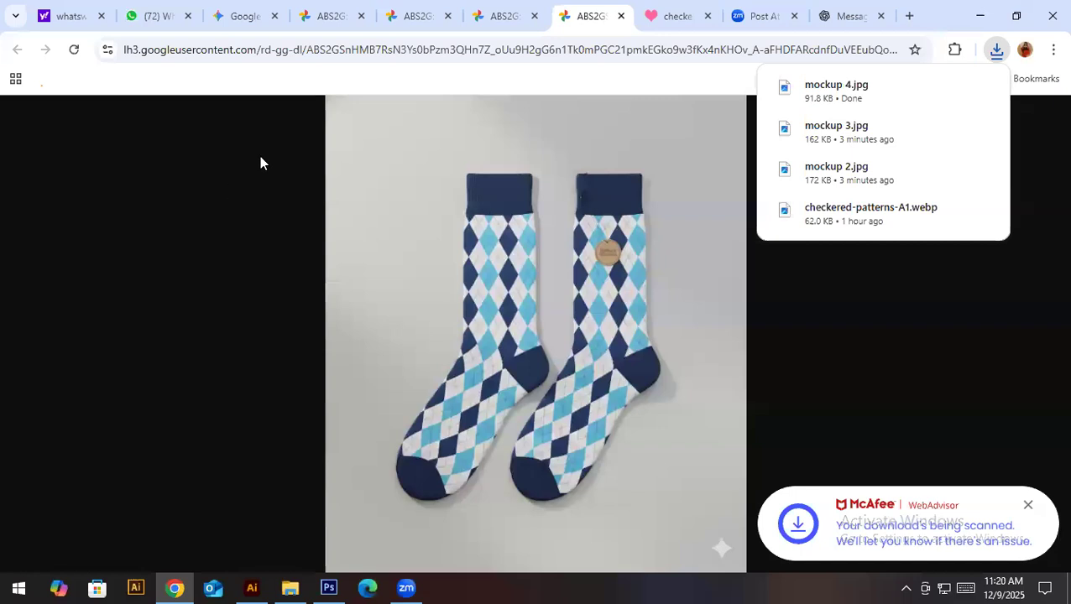
Return to the Gemini chat, close the image preview, and copy the earlier prompt "make a men's Socks mockup with this pattern" into a new prompt
click(167, 15)
click(244, 16)
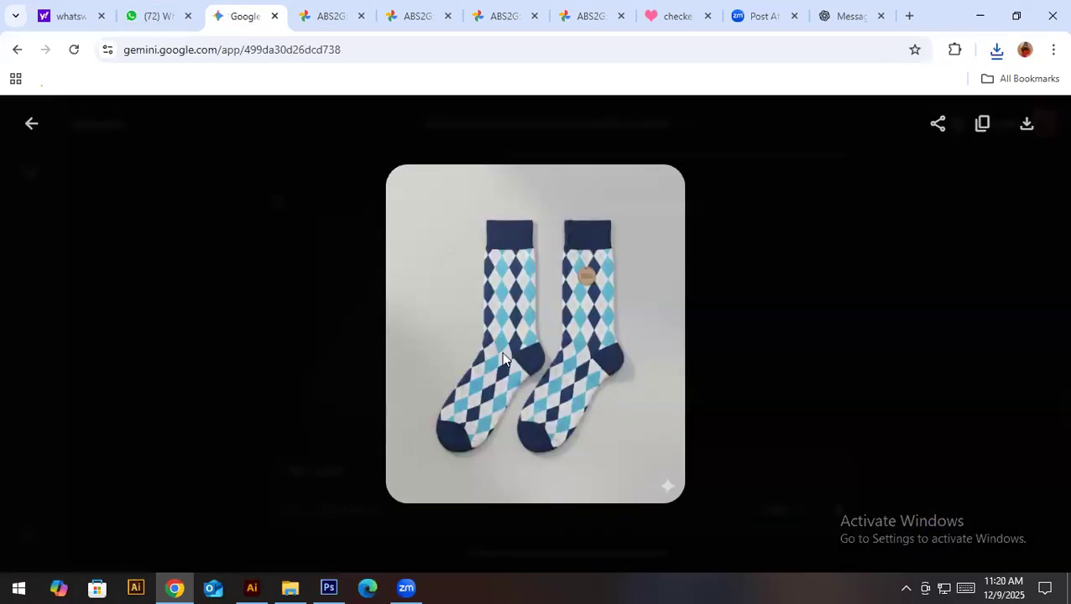
click(31, 123)
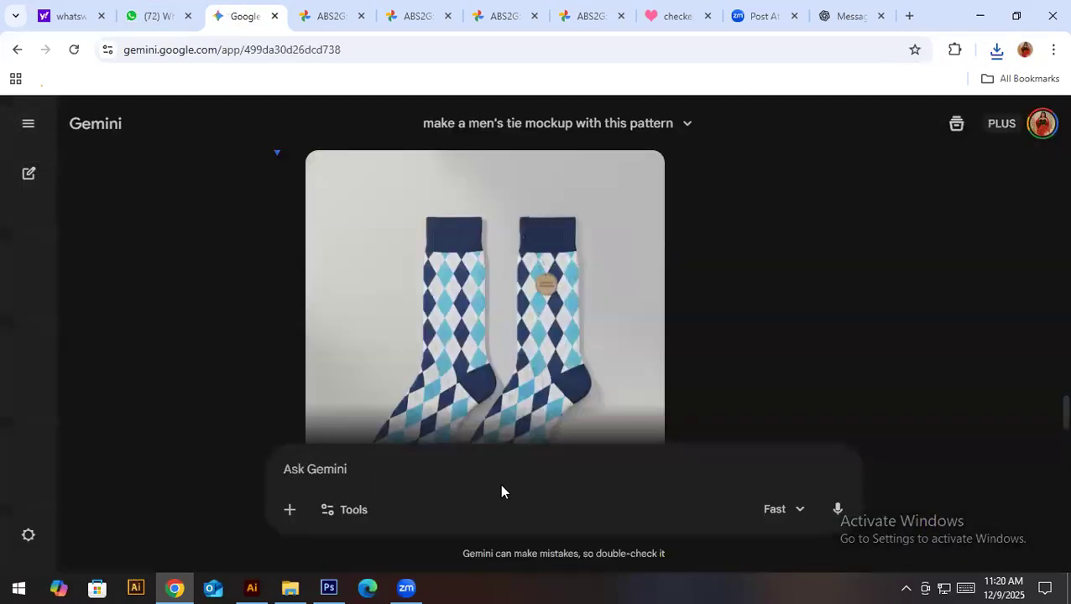
scroll(726, 382, down, 3)
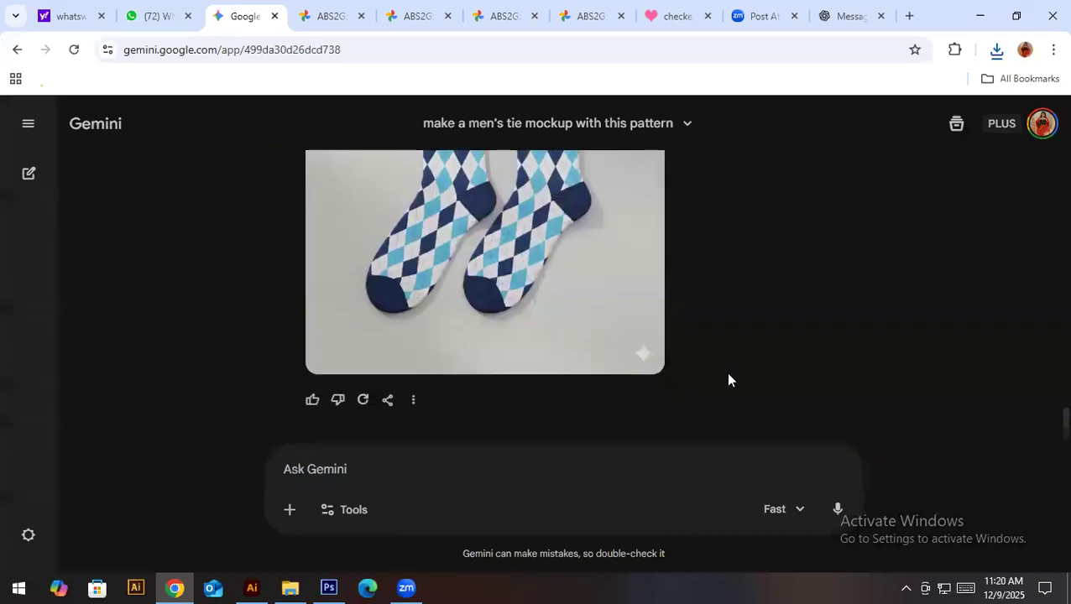
scroll(760, 314, up, 10)
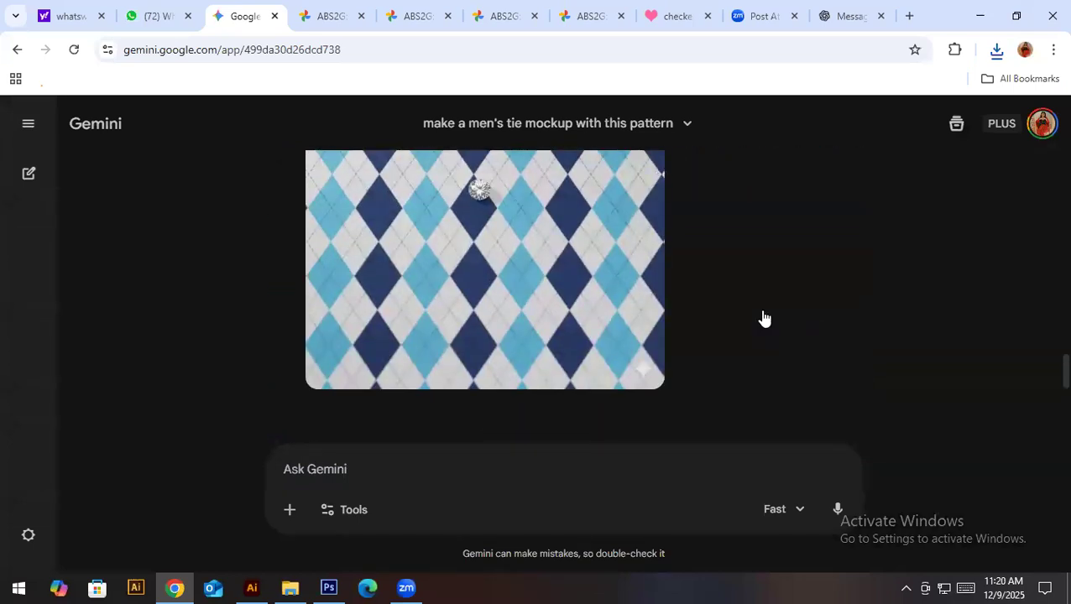
scroll(764, 317, up, 5)
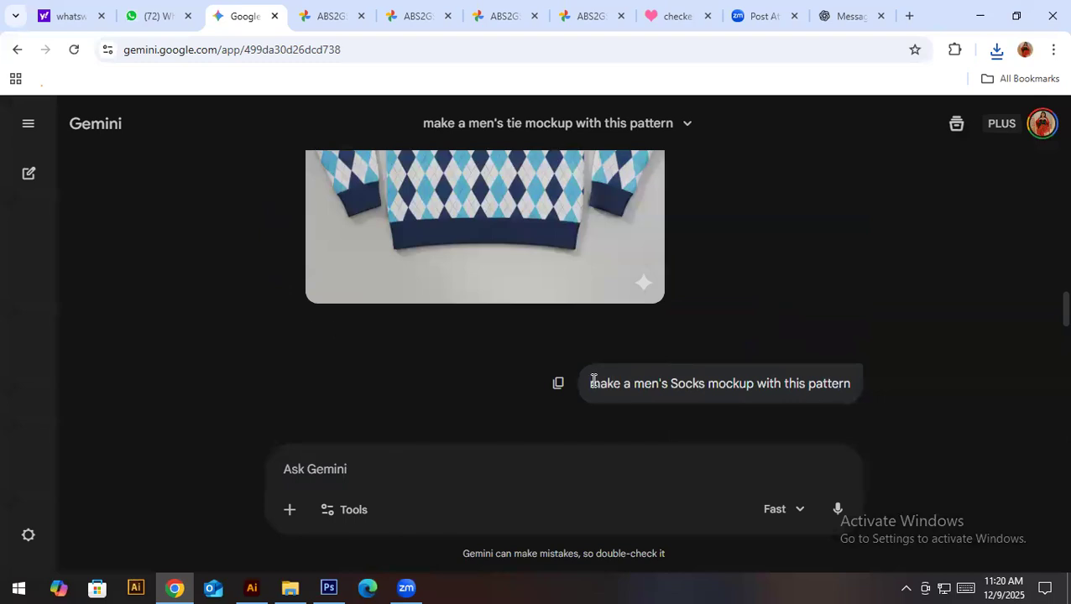
drag(595, 382, 867, 404)
scroll(403, 391, down, 6)
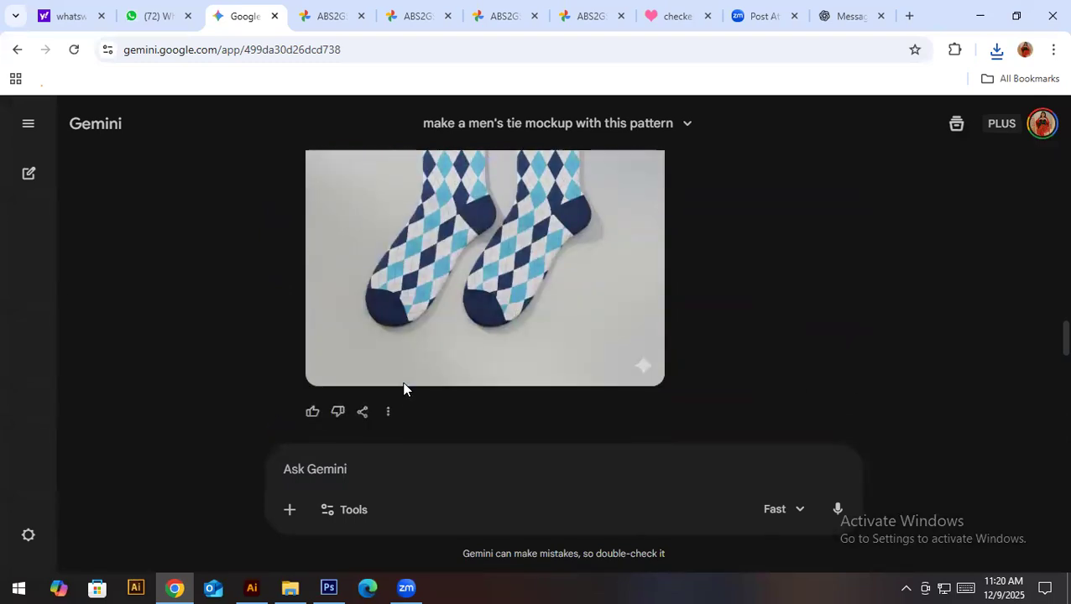
scroll(395, 420, down, 5)
click(346, 470)
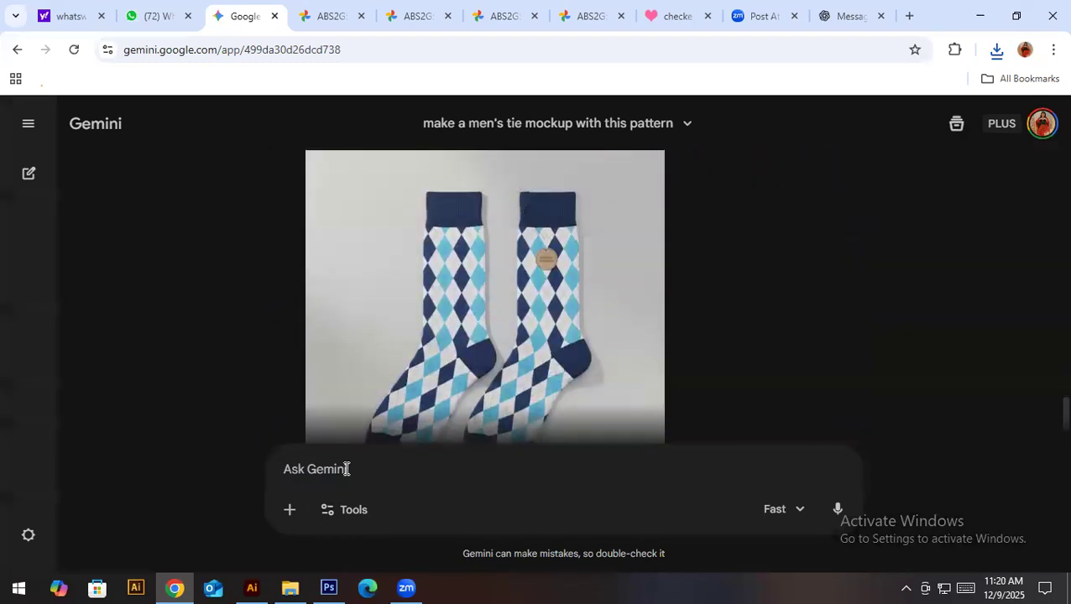
text(make a men's Socks mockup with this pattern)
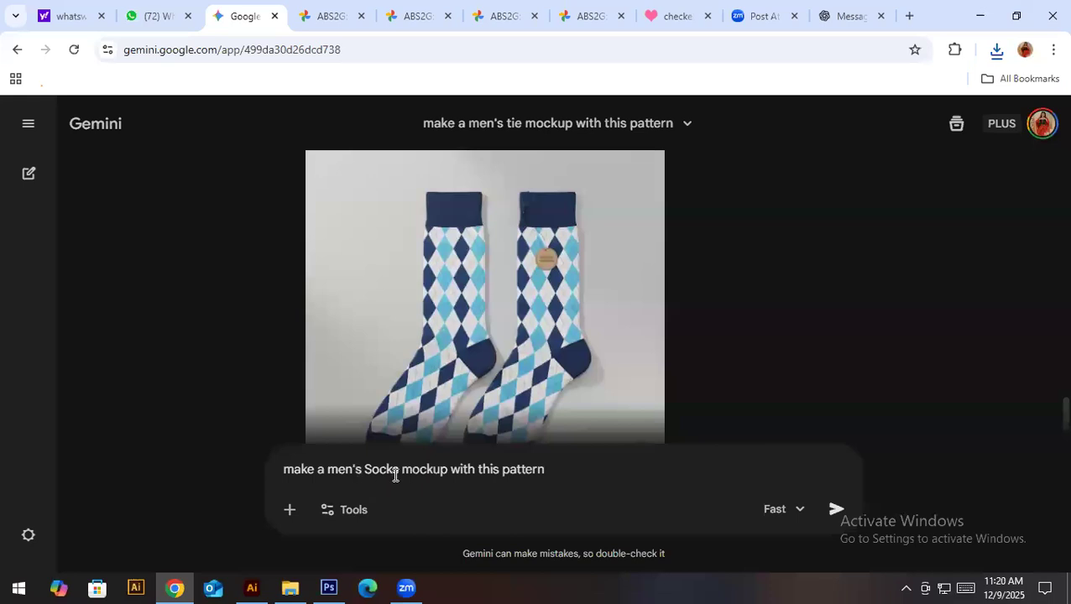
Change the prompt to "make a women Staller mockup with this pattern" and send it
drag(397, 472, 331, 475)
text(women)
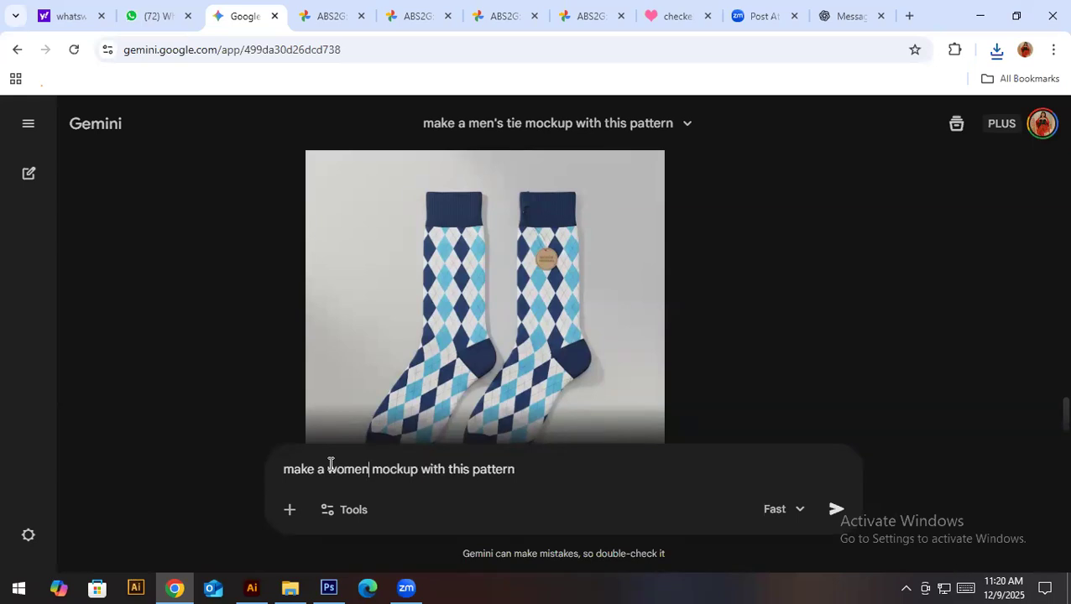
text( Stalle)
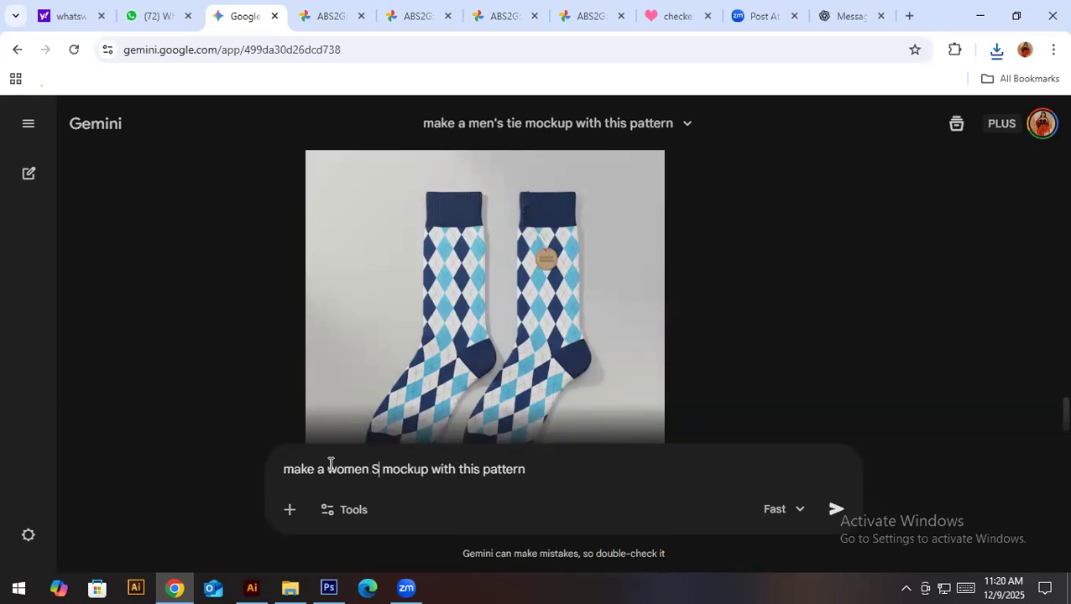
text(r)
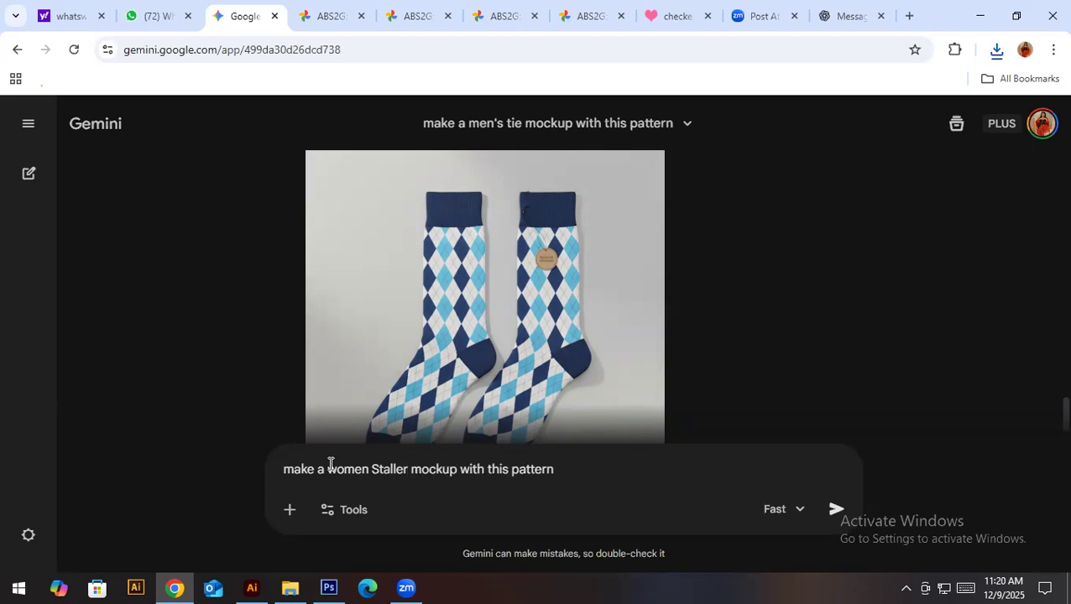
key(Return)
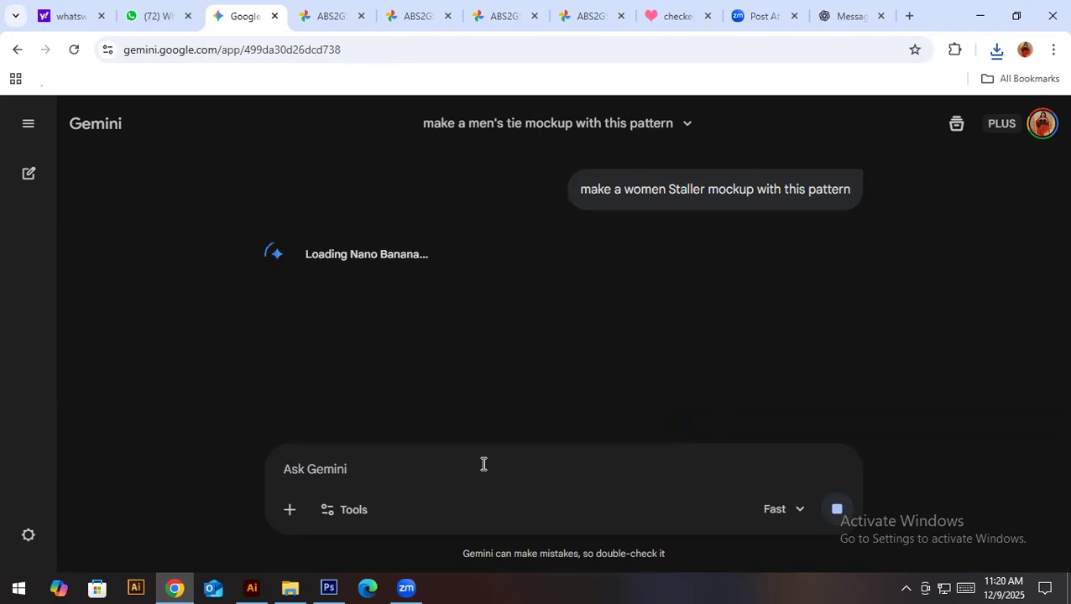
Check the earlier mockup tabs, return to the Gemini chat, and open the generated women's Staller mockup image in a new tab
click(425, 12)
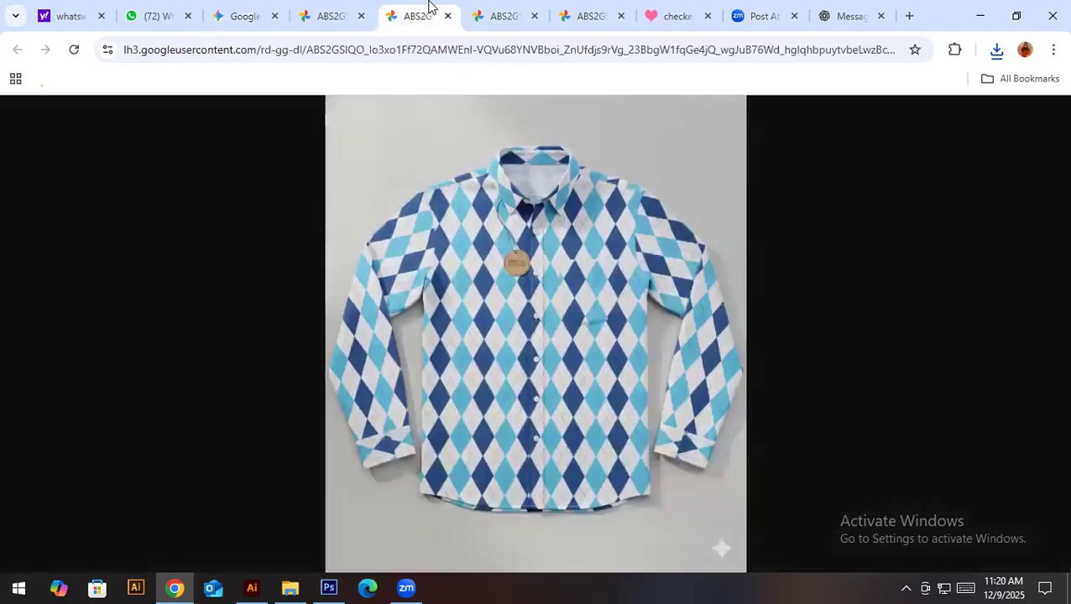
click(315, 7)
click(256, 7)
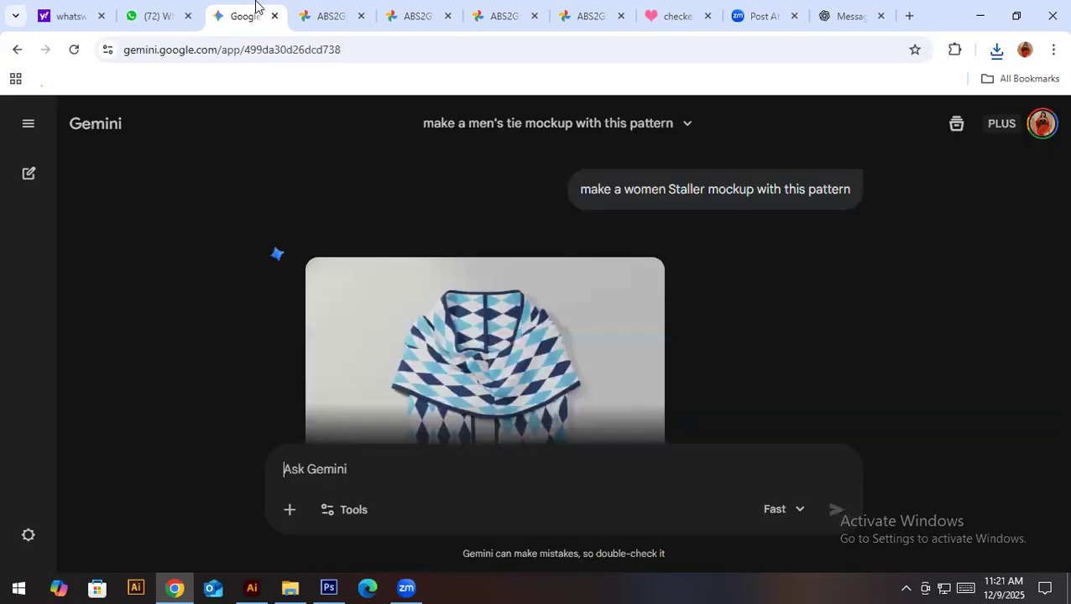
scroll(762, 356, down, 2)
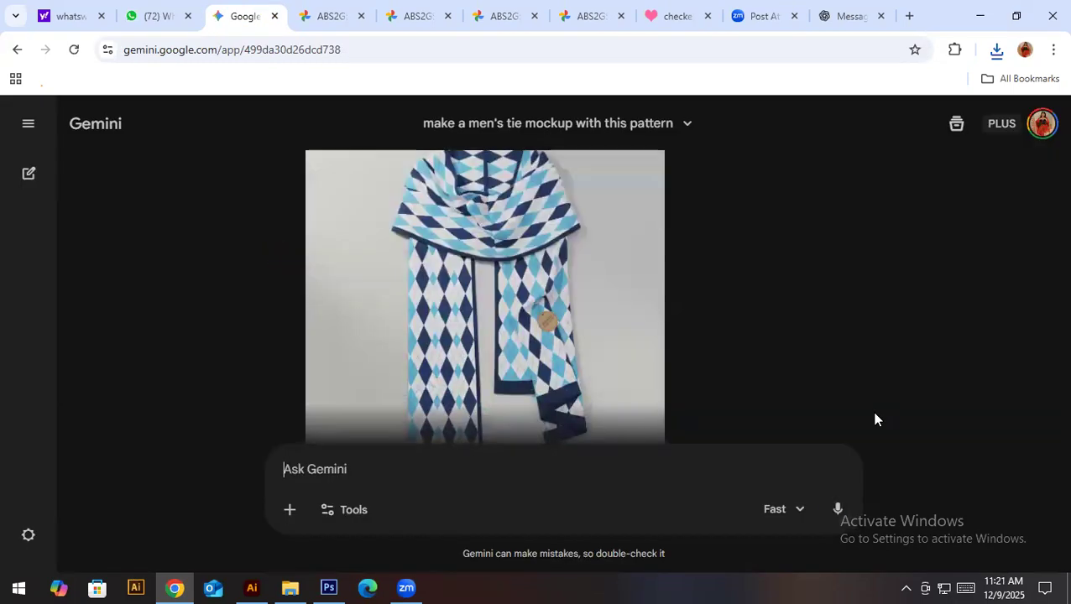
right_click(510, 272)
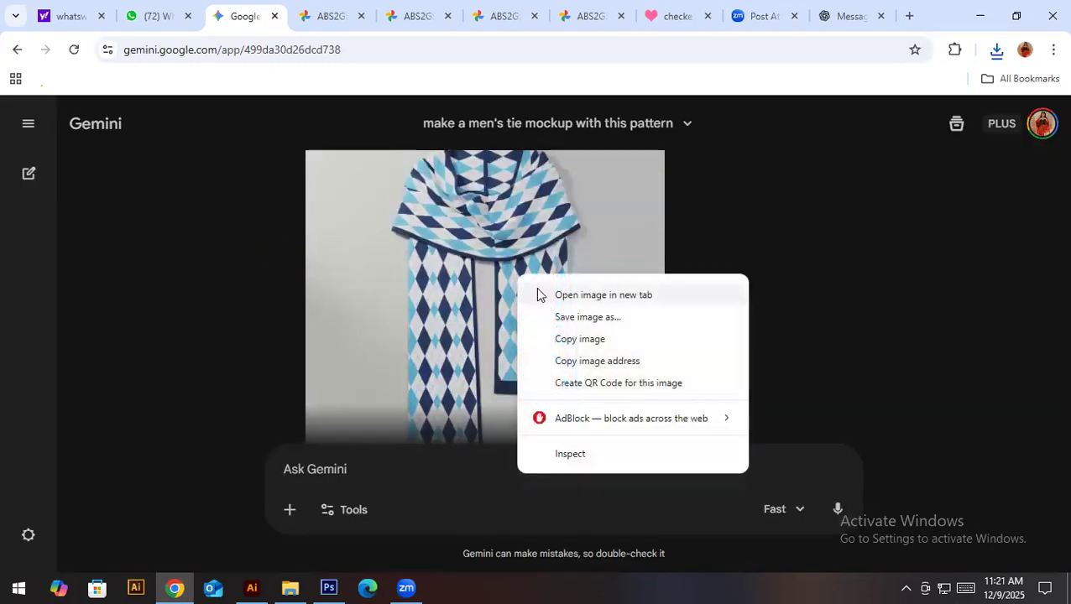
click(537, 290)
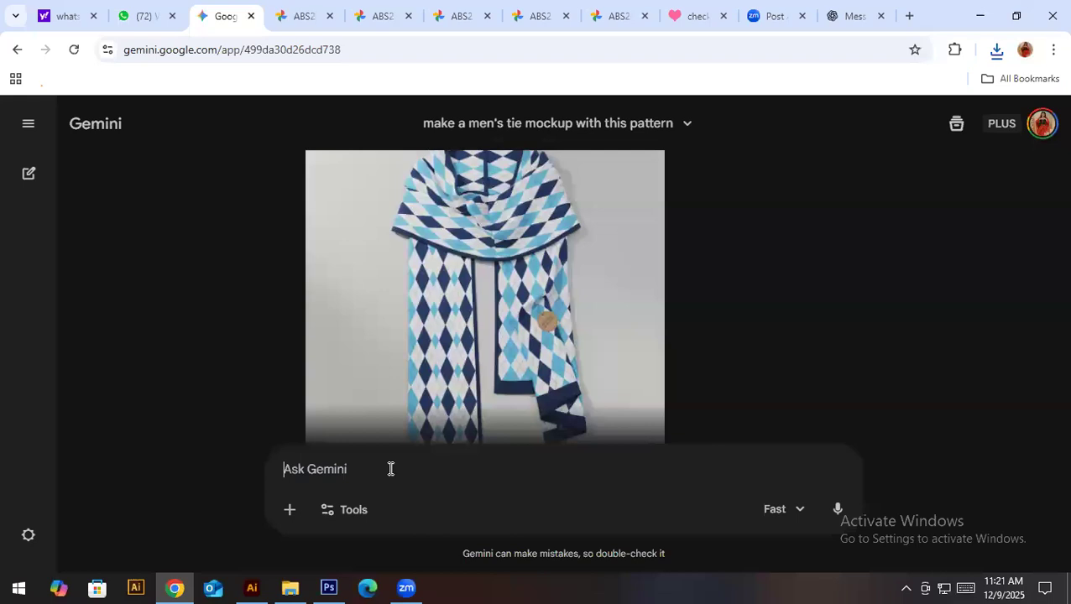
Copy the sent prompt "make a women Staller mockup with this pattern" into a new Gemini prompt
scroll(760, 291, up, 3)
drag(580, 270, 854, 283)
key(ctrl+c)
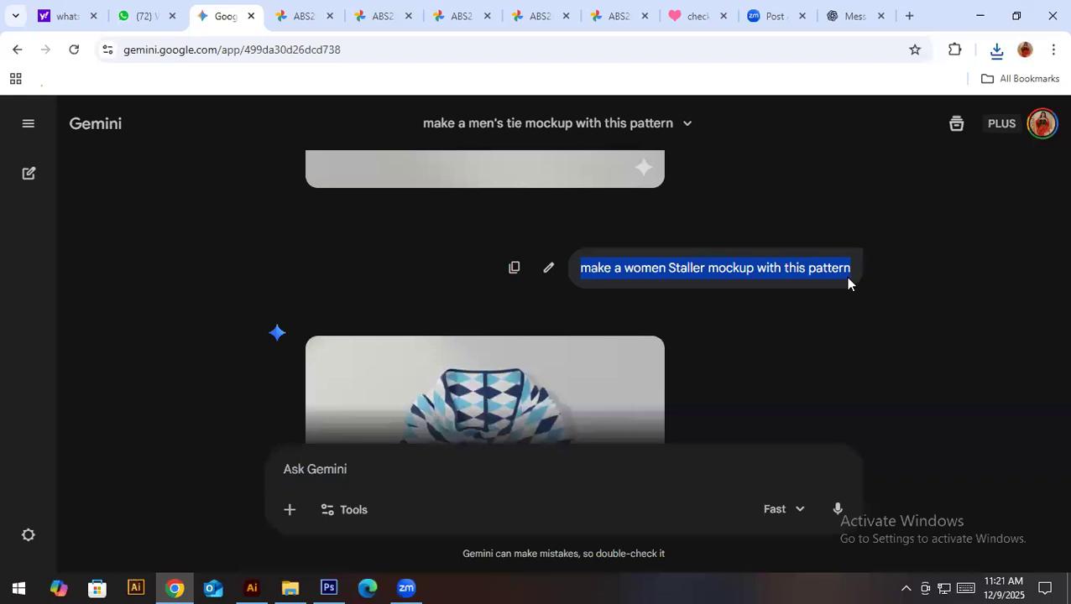
click(369, 475)
key(ctrl+v)
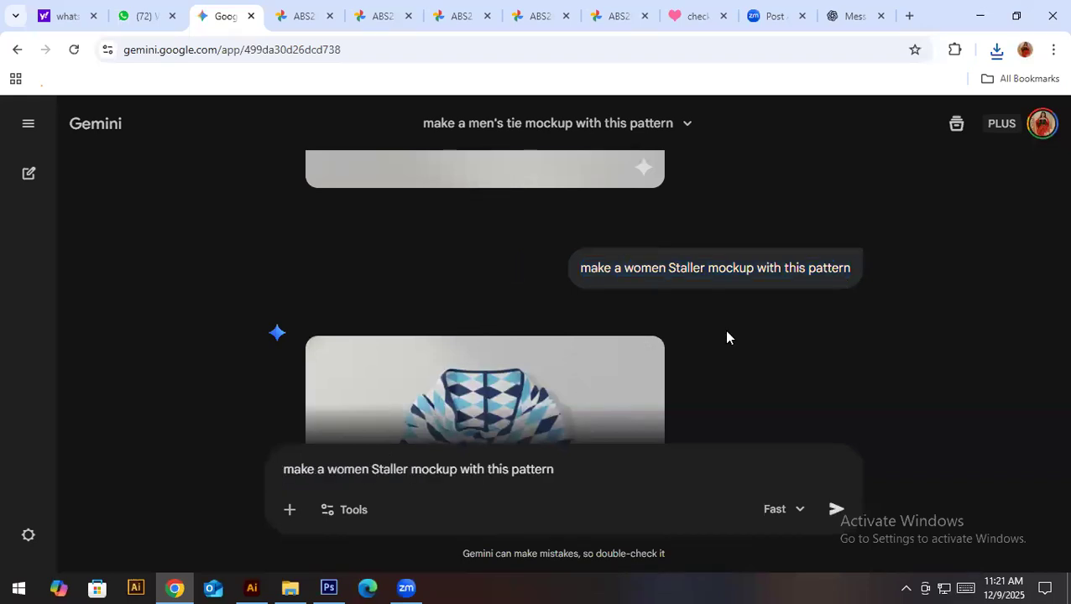
Replace "Staller" with "scarf" in the prompt and send it to generate a women's scarf mockup
scroll(725, 331, down, 5)
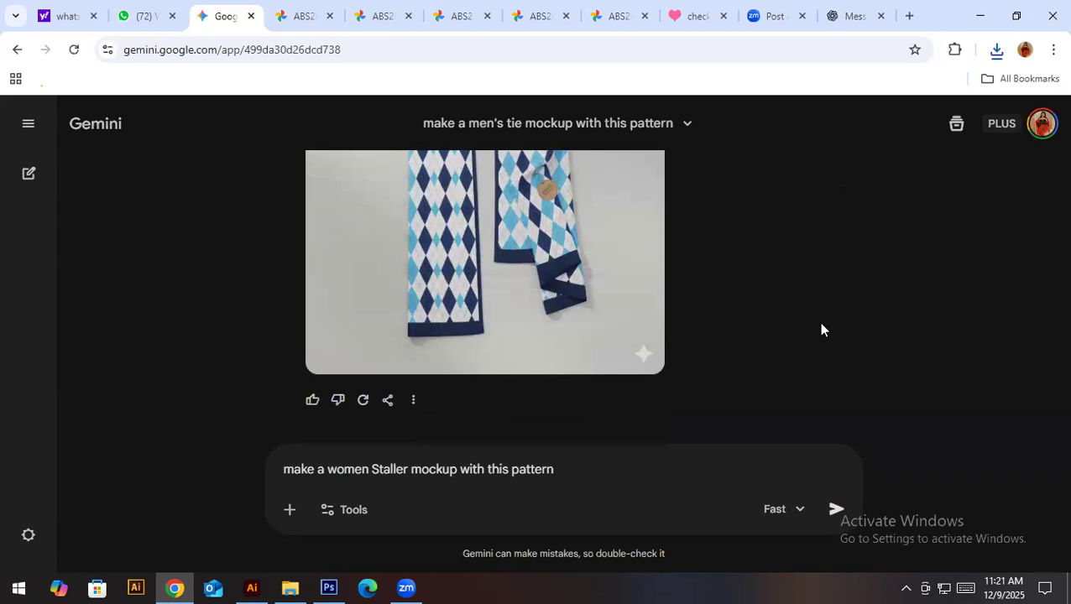
scroll(730, 293, up, 5)
click(410, 475)
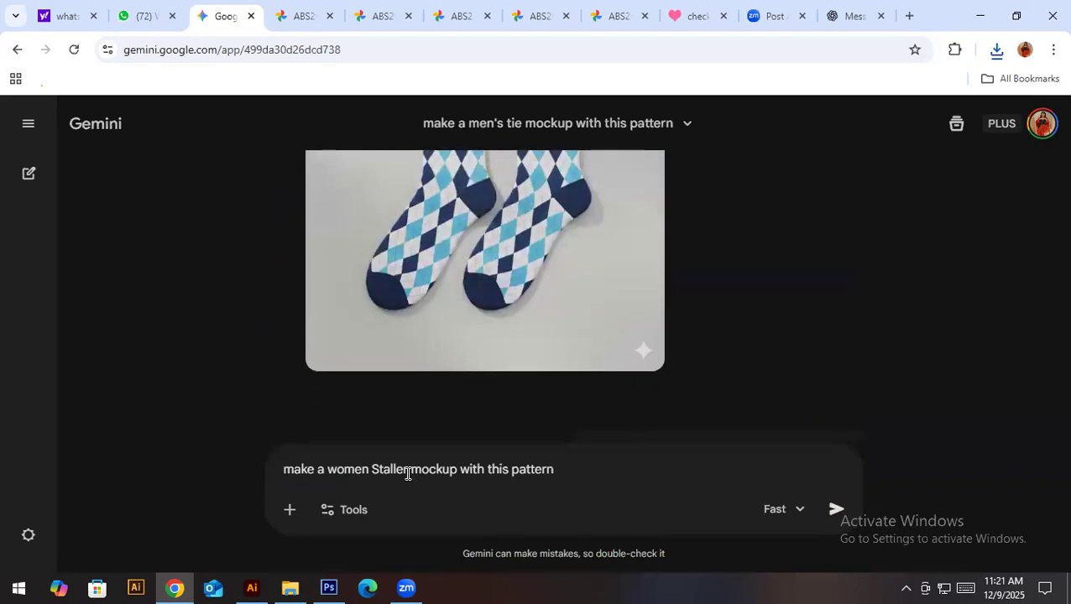
drag(408, 474, 371, 470)
text(scarf)
key(BackSpace)
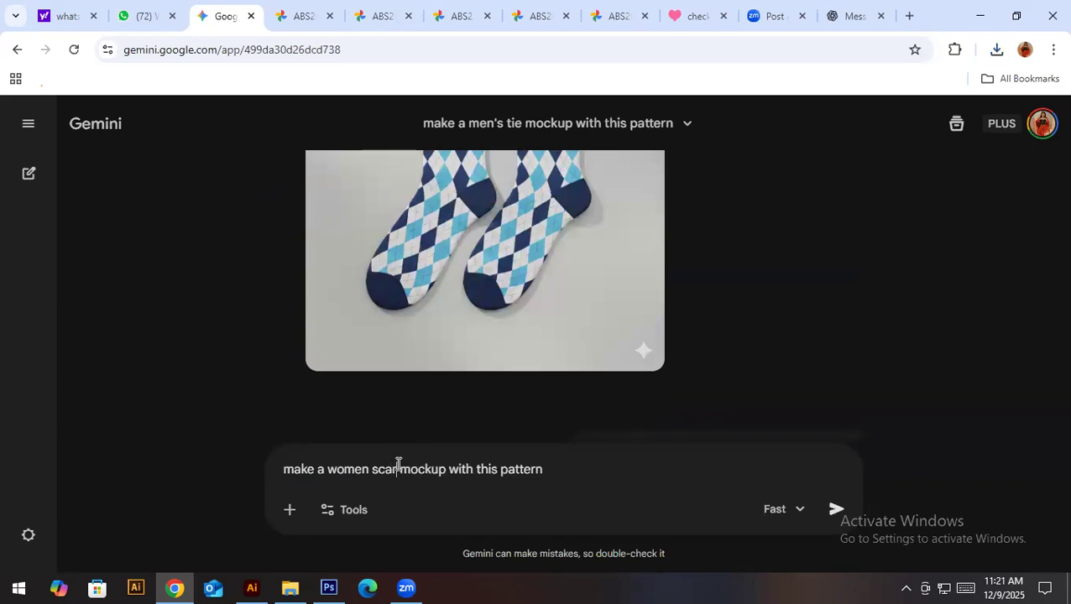
key(Return)
scroll(930, 344, up, 4)
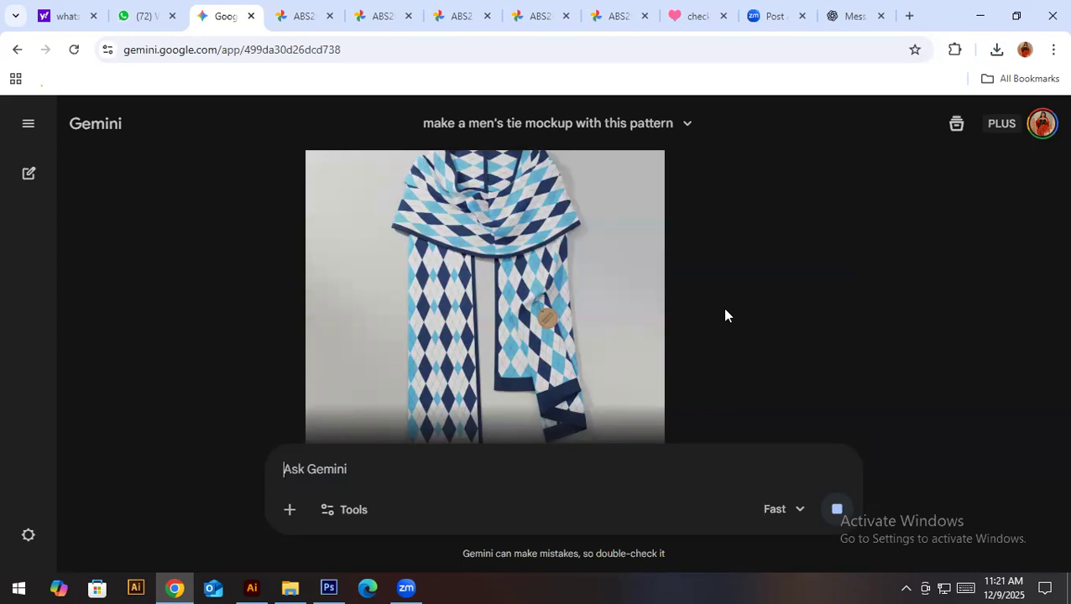
Examine the generated women's scarf mockup and look back through the earlier mockups and prompts in the chat
scroll(720, 311, down, 5)
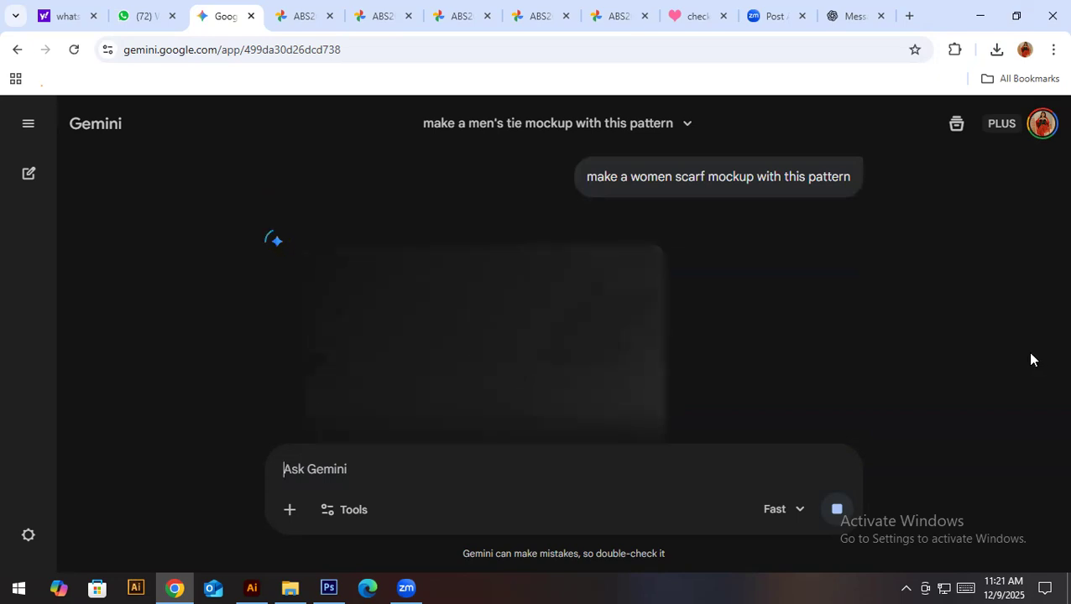
scroll(752, 318, down, 3)
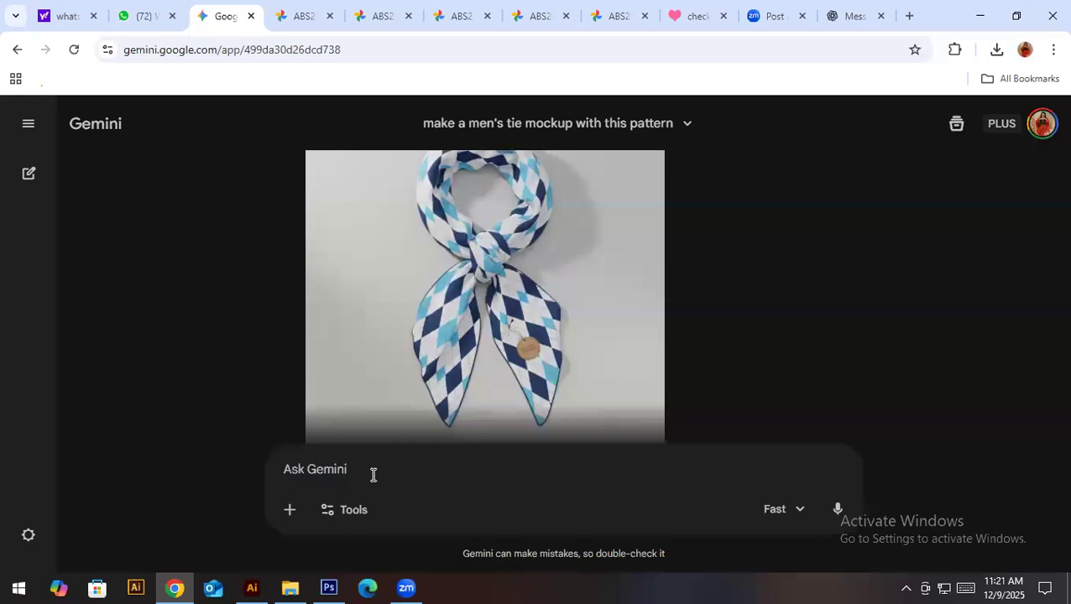
scroll(430, 430, up, 10)
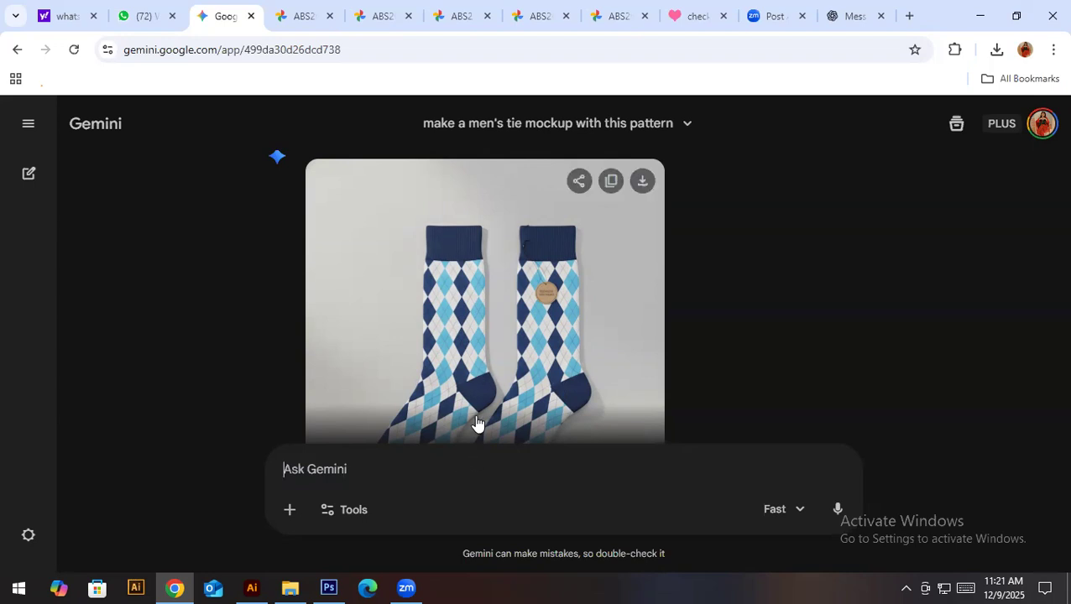
scroll(484, 376, up, 5)
scroll(650, 311, down, 5)
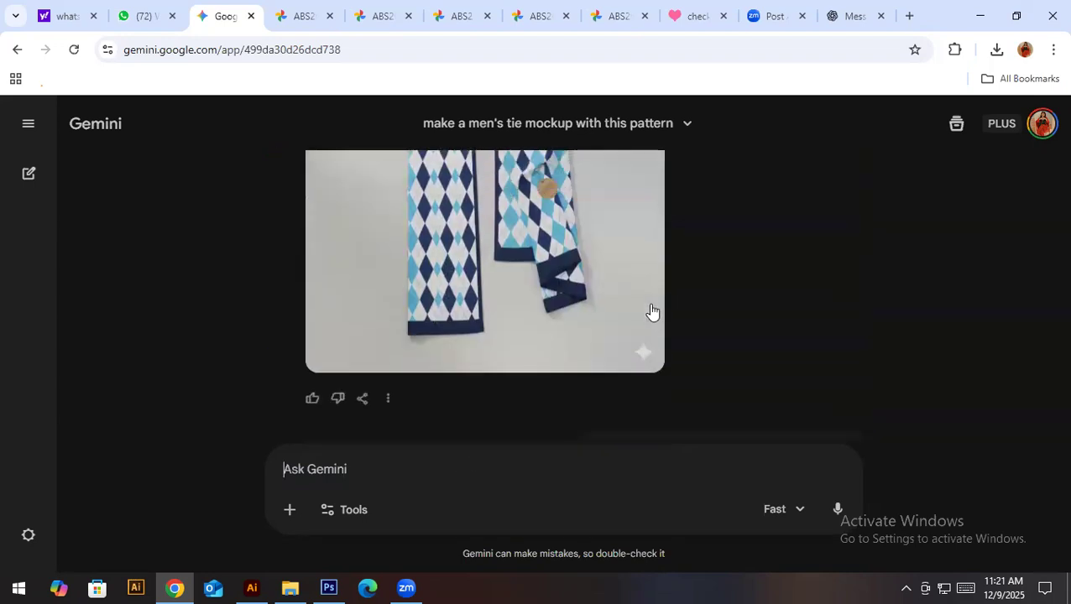
scroll(652, 310, up, 10)
scroll(650, 306, down, 10)
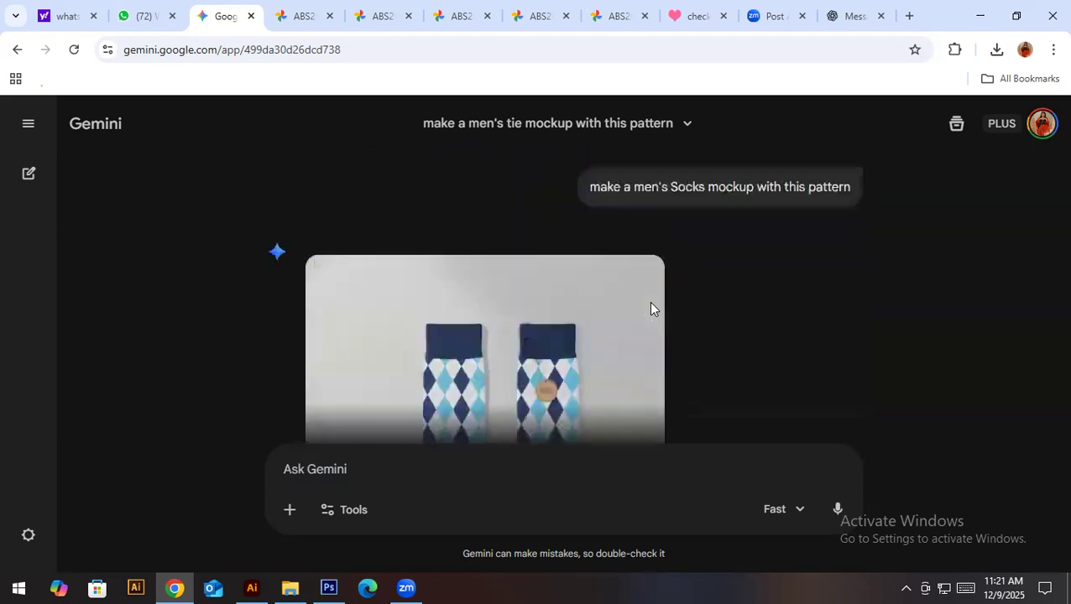
scroll(725, 368, up, 3)
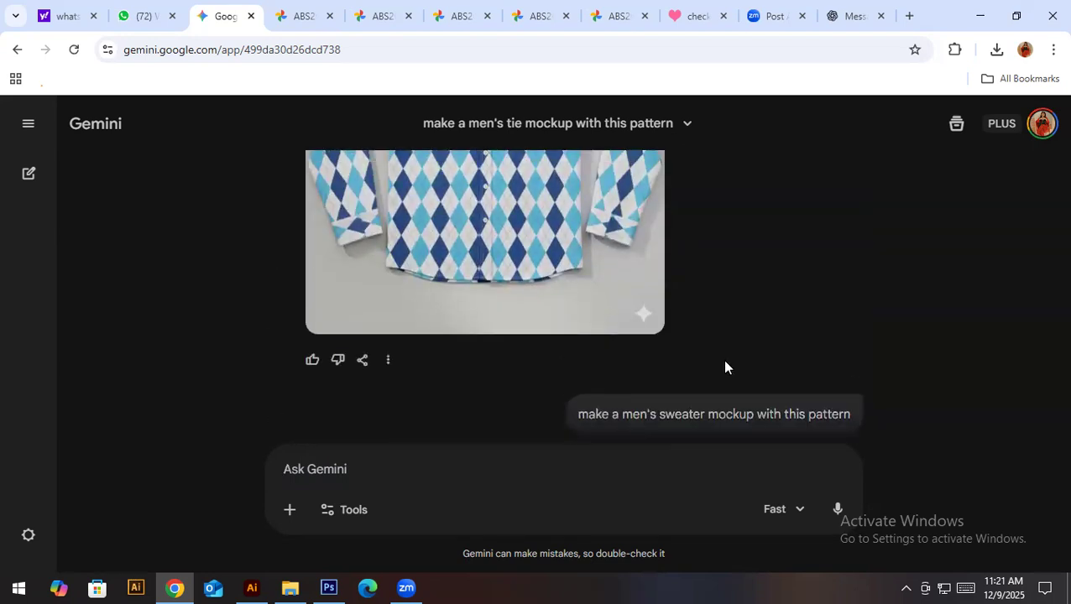
Copy the sent prompt "make a men's sweater mockup with this pattern" into a new Gemini prompt
drag(583, 415, 728, 395)
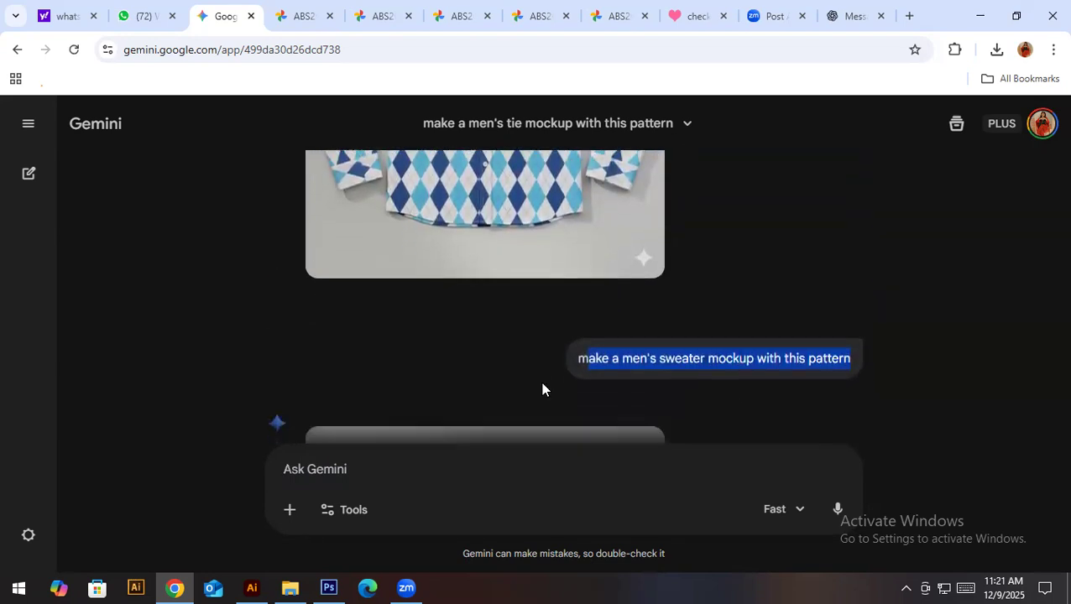
drag(581, 363, 850, 375)
key(ctrl+c)
click(356, 477)
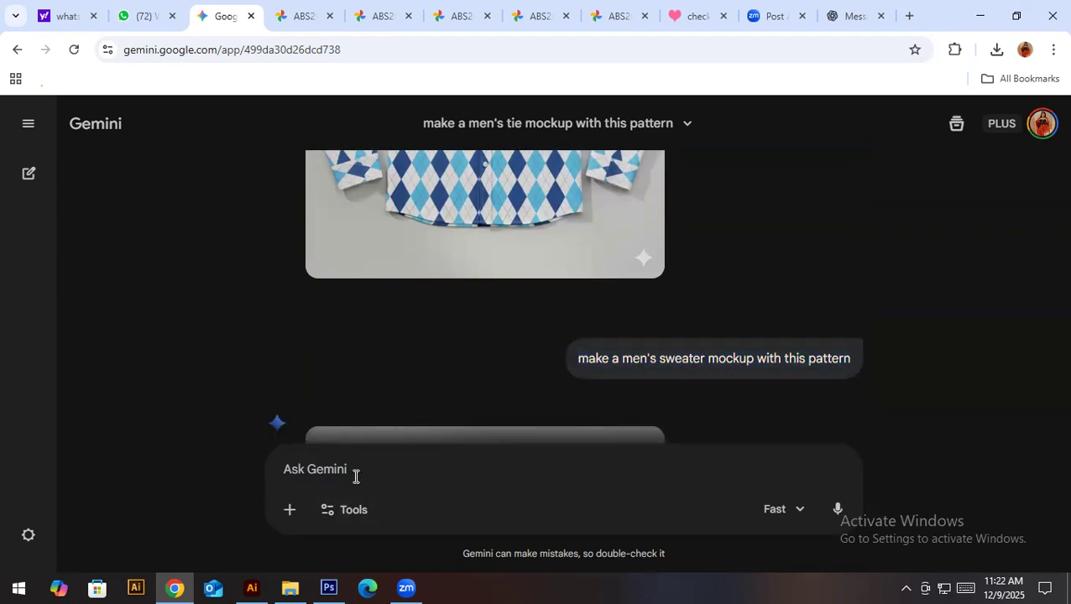
key(ctrl+v)
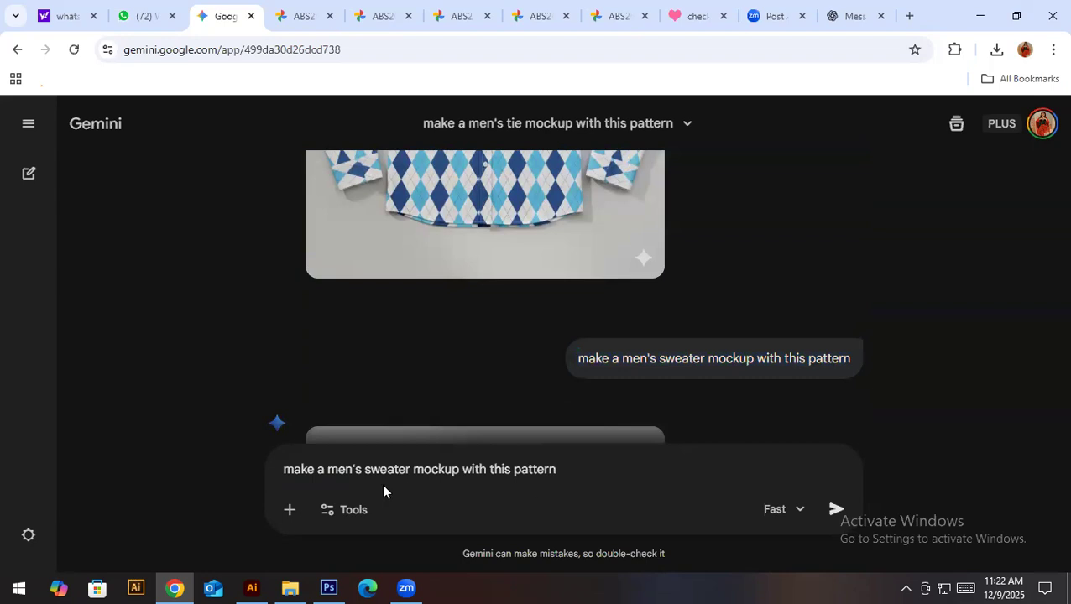
Replace "sweater" with "coat" in the prompt and send it to generate a men's coat mockup
drag(410, 473, 364, 472)
text(coat)
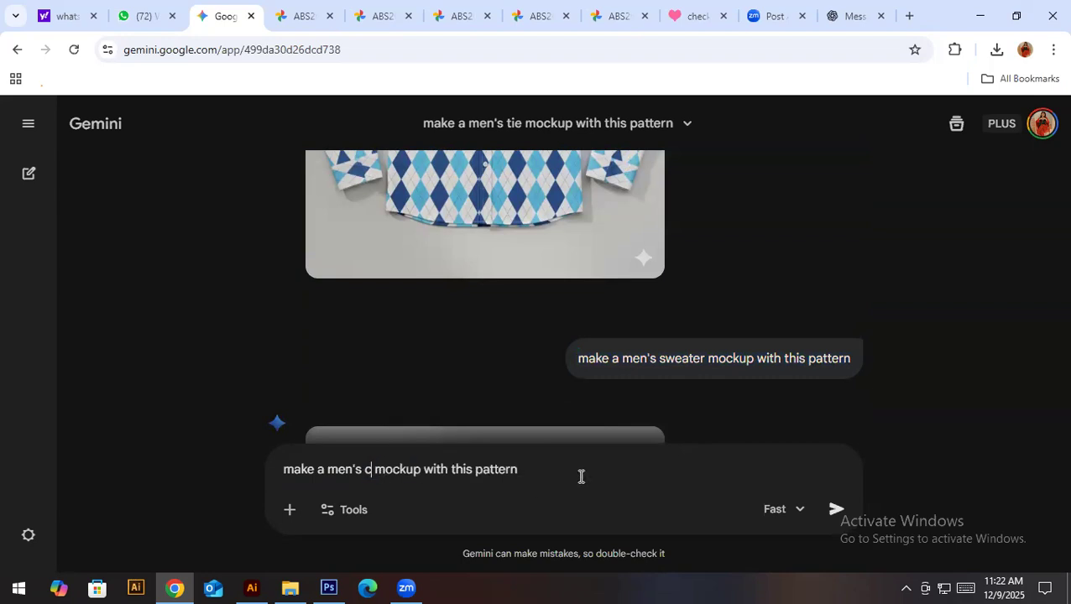
key(Return)
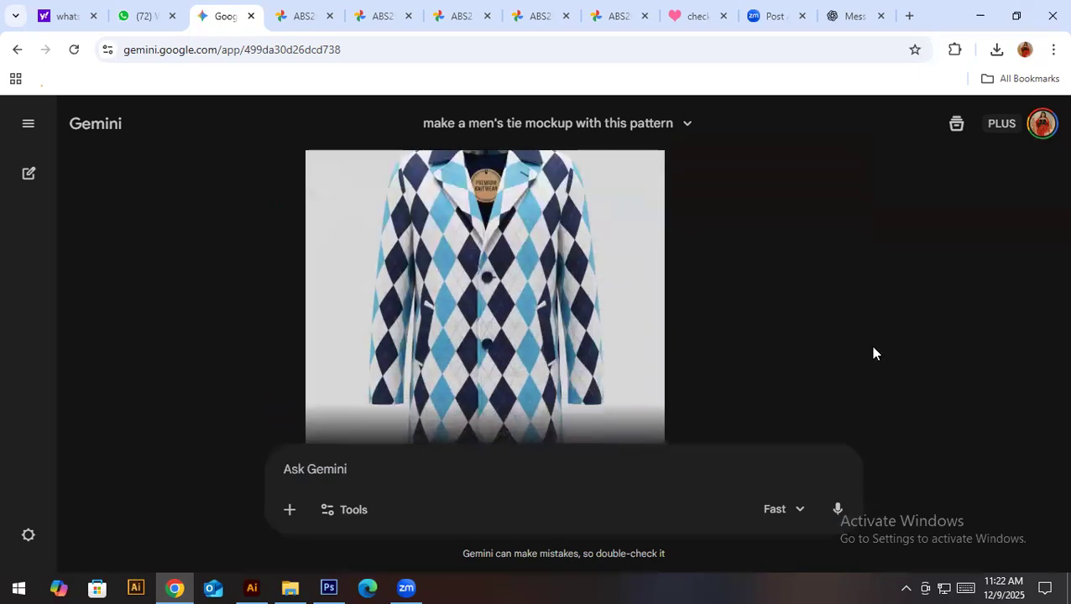
Send the follow-up prompt "short coat" to get a shorter version of the coat mockup
scroll(873, 353, up, 2)
click(323, 478)
text(short coat)
key(Return)
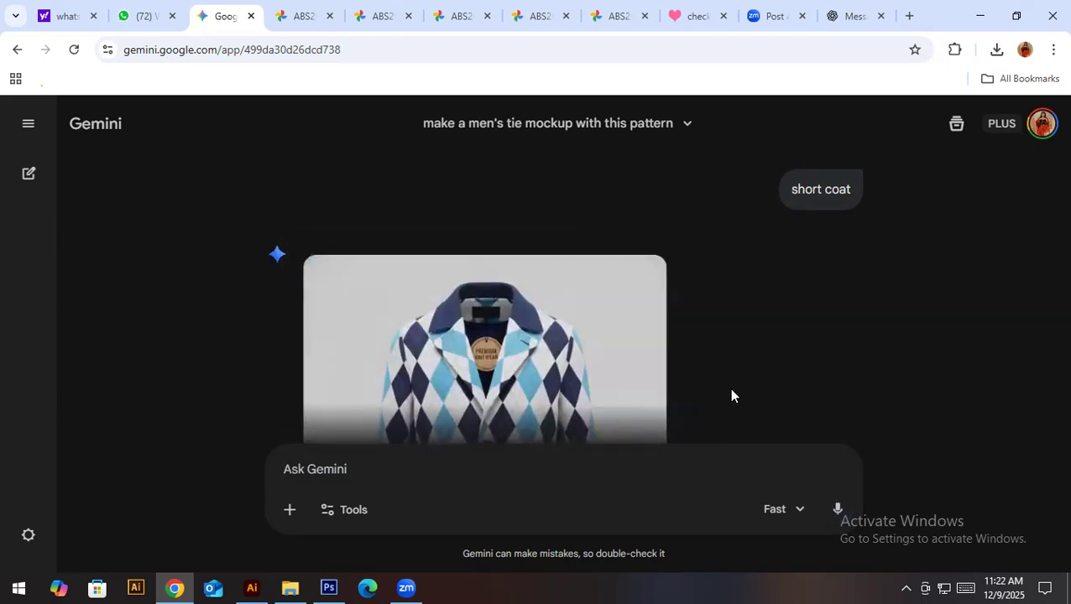
View the generated short coat mockup enlarged, then return to the chat
scroll(995, 308, down, 2)
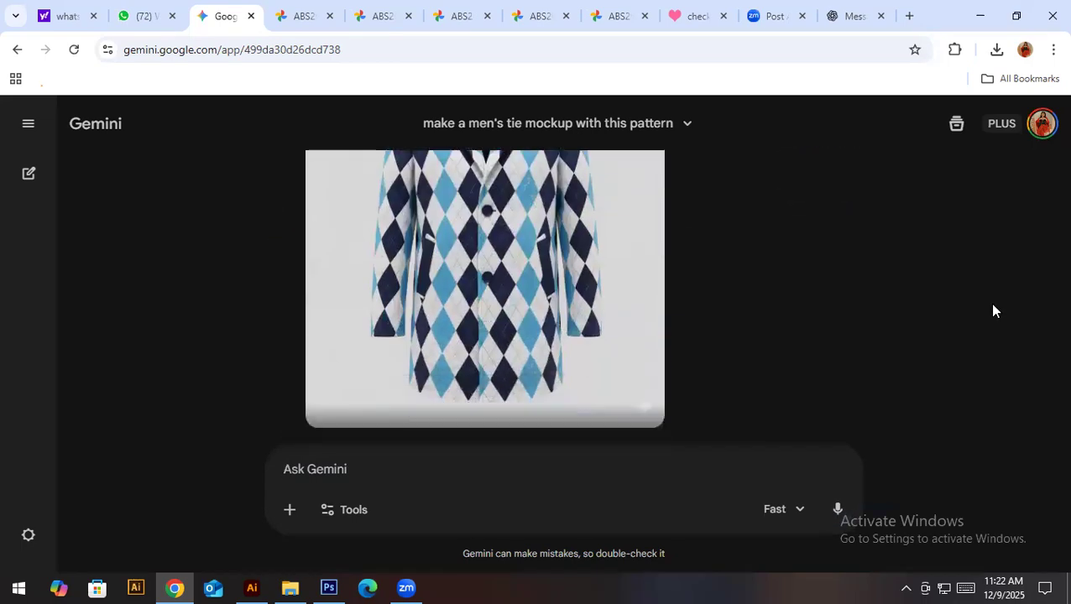
scroll(588, 336, up, 1)
click(441, 314)
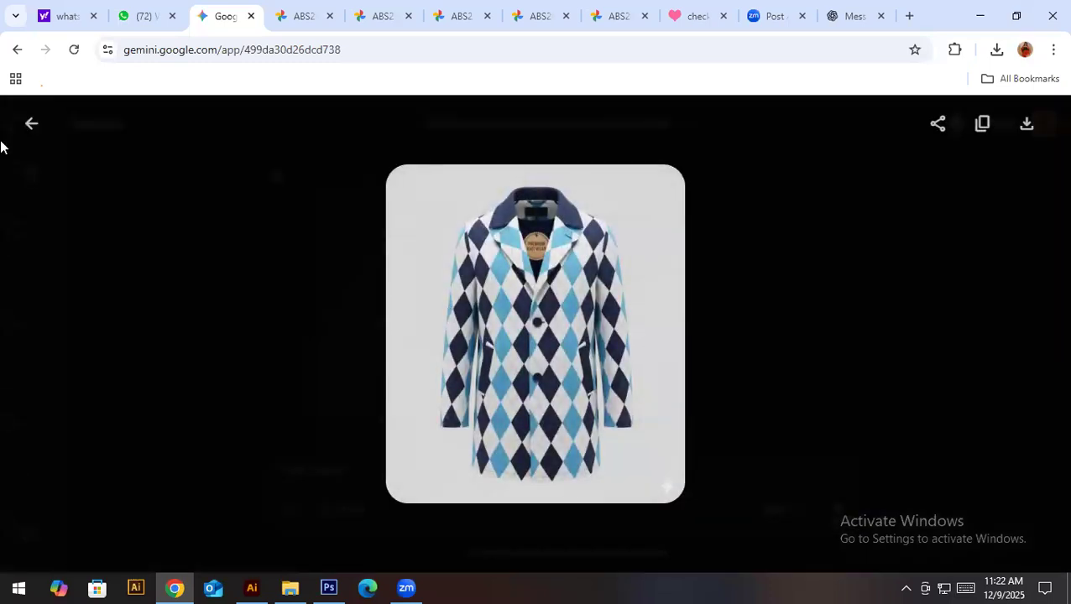
click(29, 126)
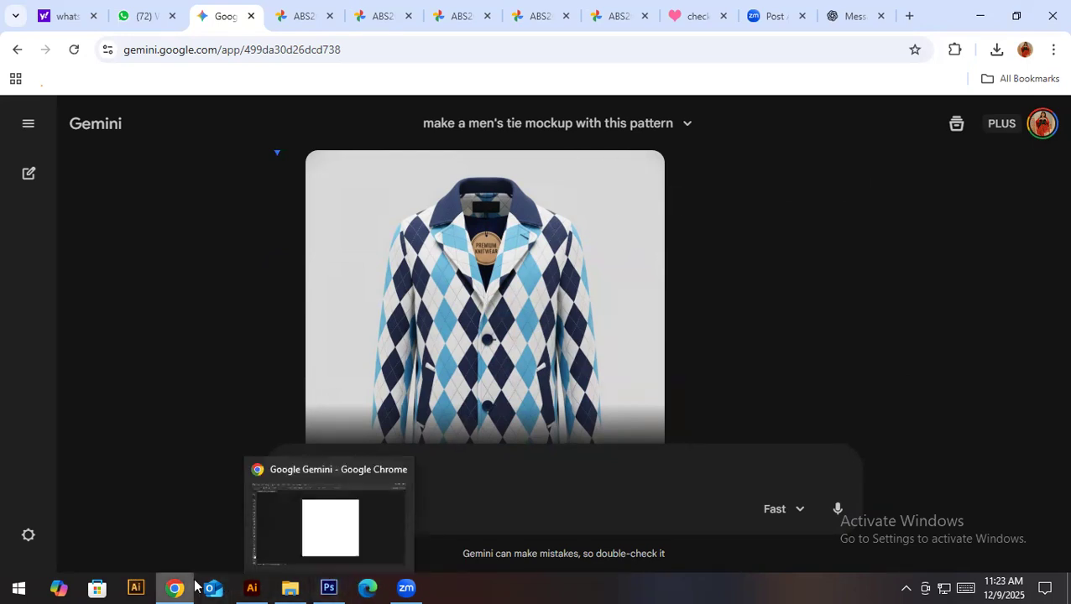
Switch to Illustrator, scale the argyle pattern to half size, and duplicate it across and down to fill the artboard
click(251, 587)
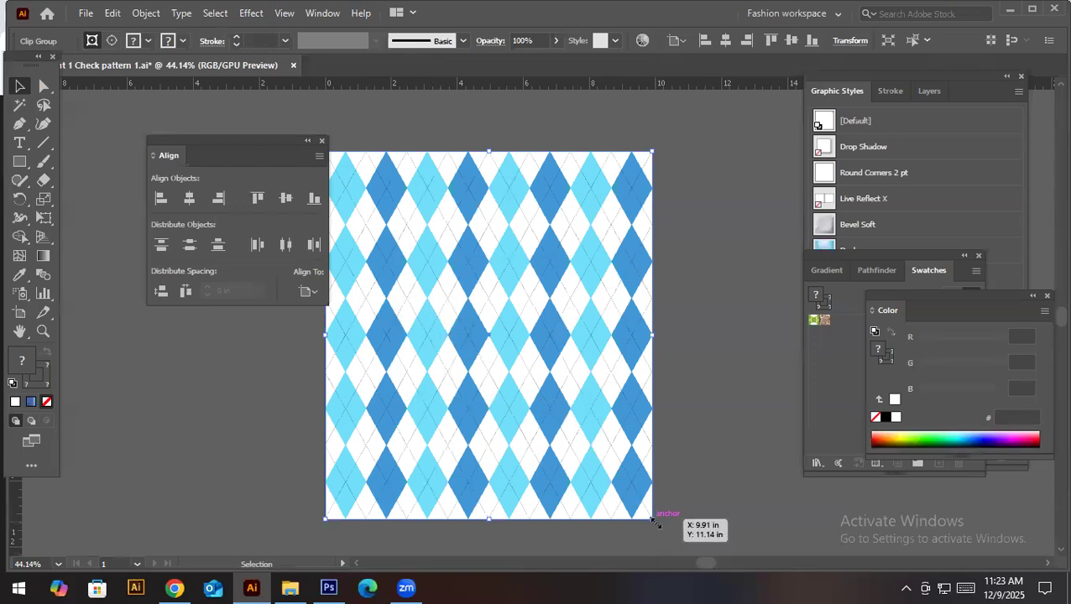
drag(655, 523, 504, 336)
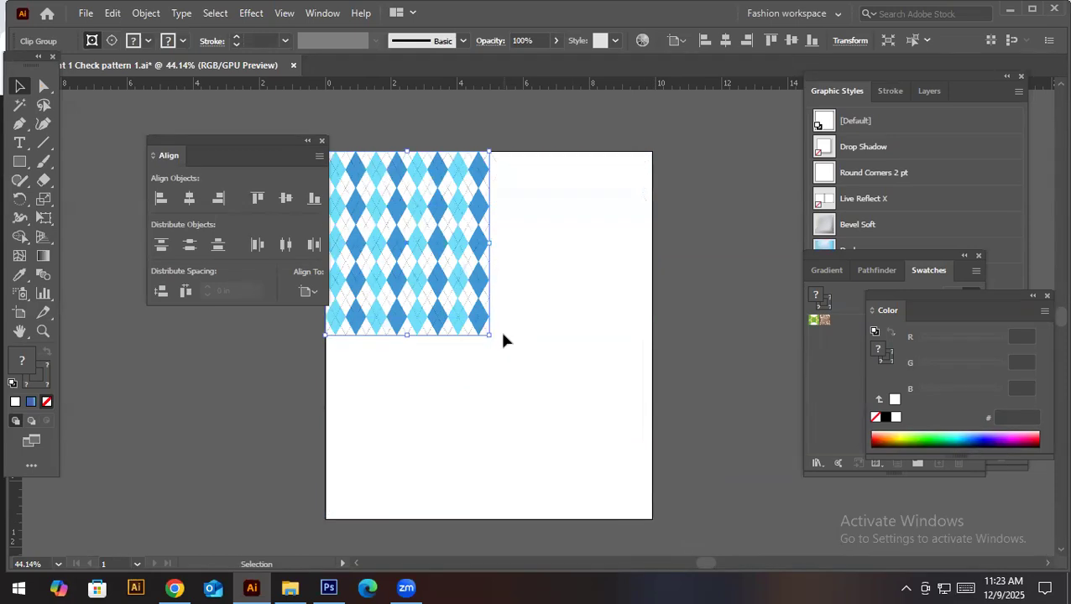
drag(378, 289, 538, 309)
click(589, 365)
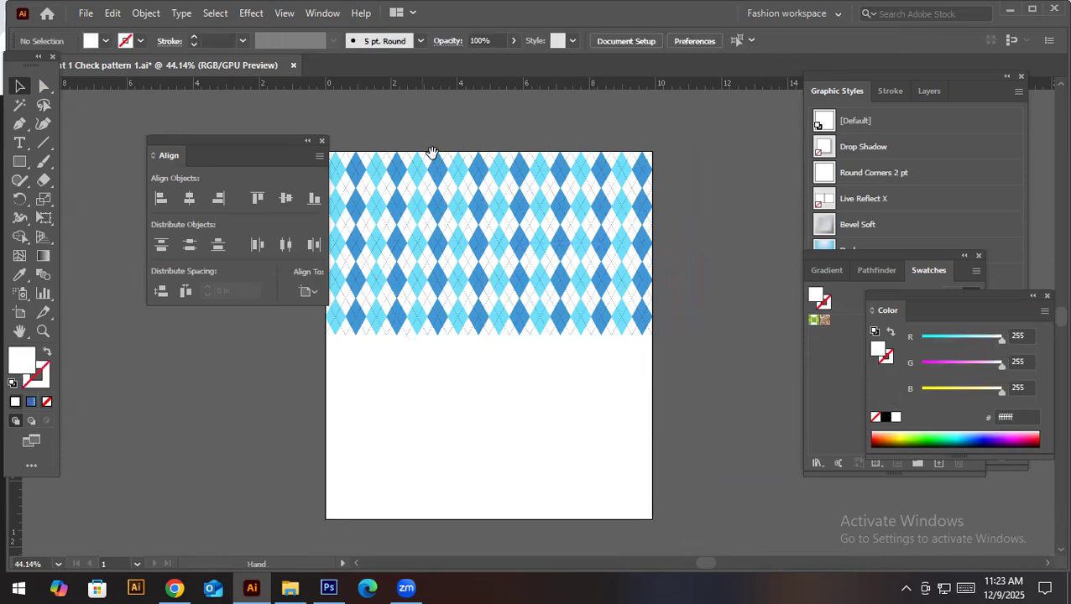
click(471, 211)
drag(485, 164, 499, 358)
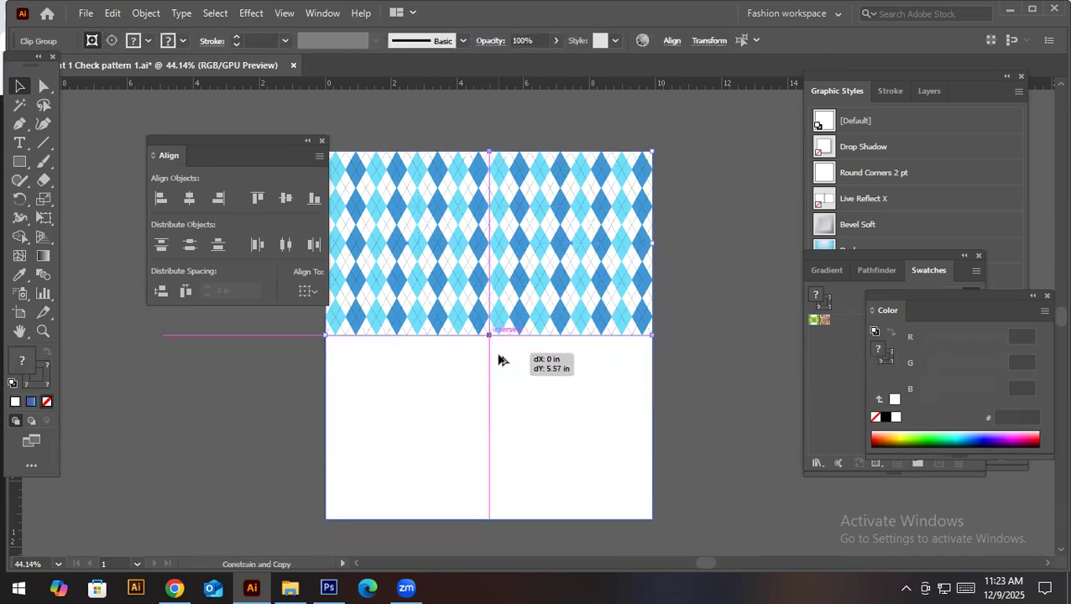
click(706, 366)
Scale all four pattern tiles together to half size and duplicate the group across and down for a finer repeat covering the artboard
drag(346, 124, 489, 337)
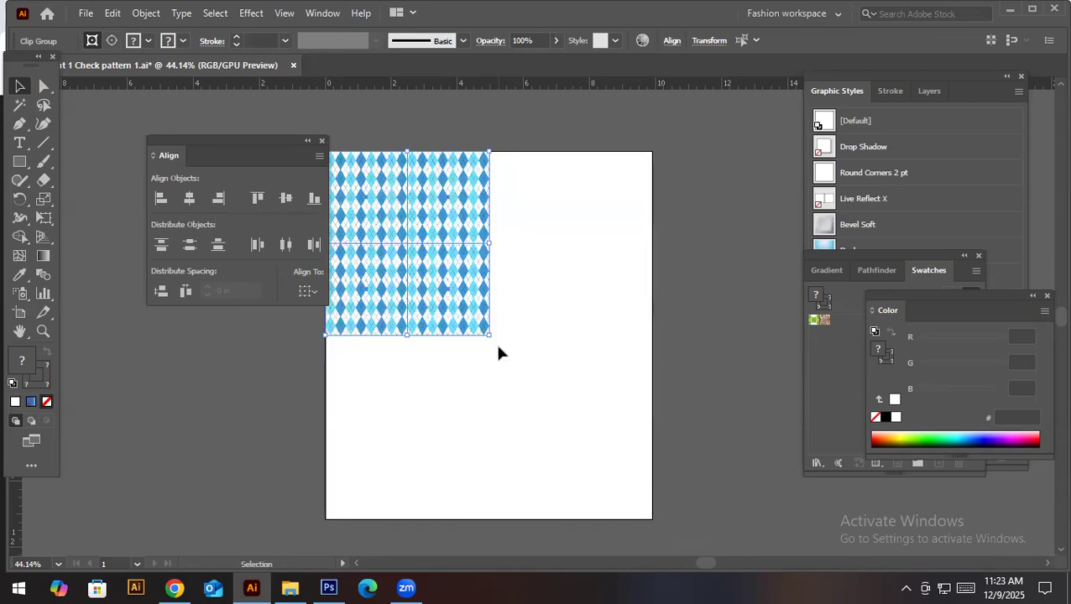
drag(357, 294, 518, 303)
drag(514, 407, 515, 407)
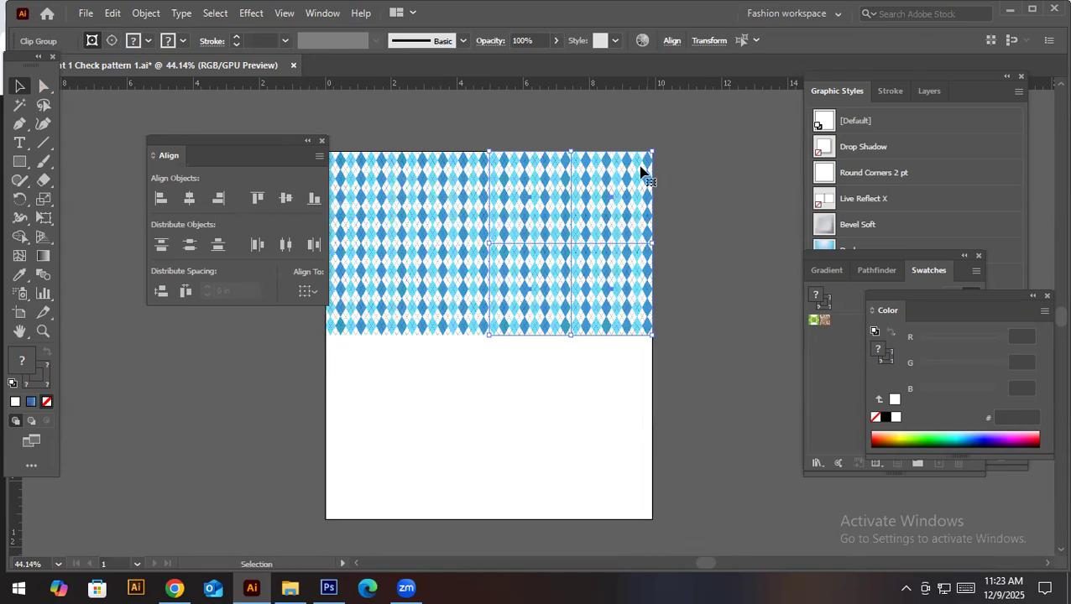
key(ctrl+a)
drag(506, 166, 677, 373)
click(676, 373)
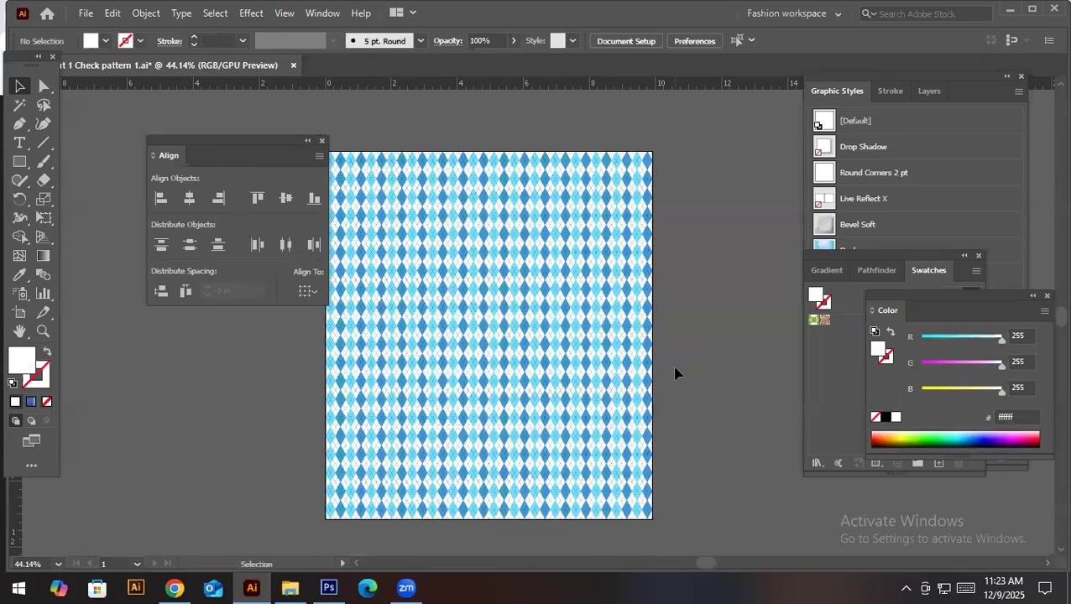
key(space)
drag(584, 338, 645, 346)
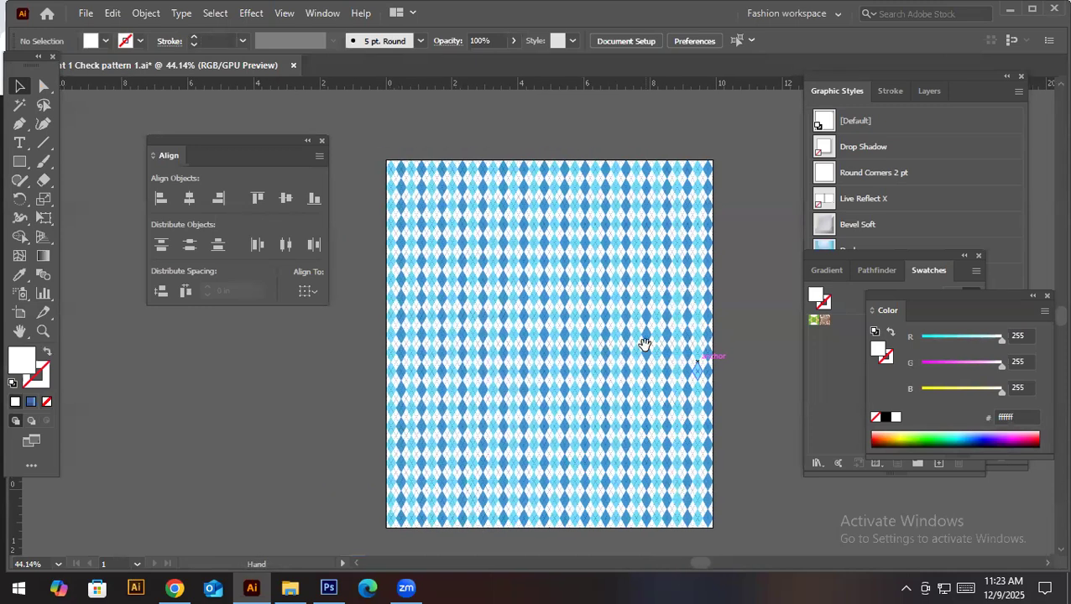
drag(340, 158, 552, 340)
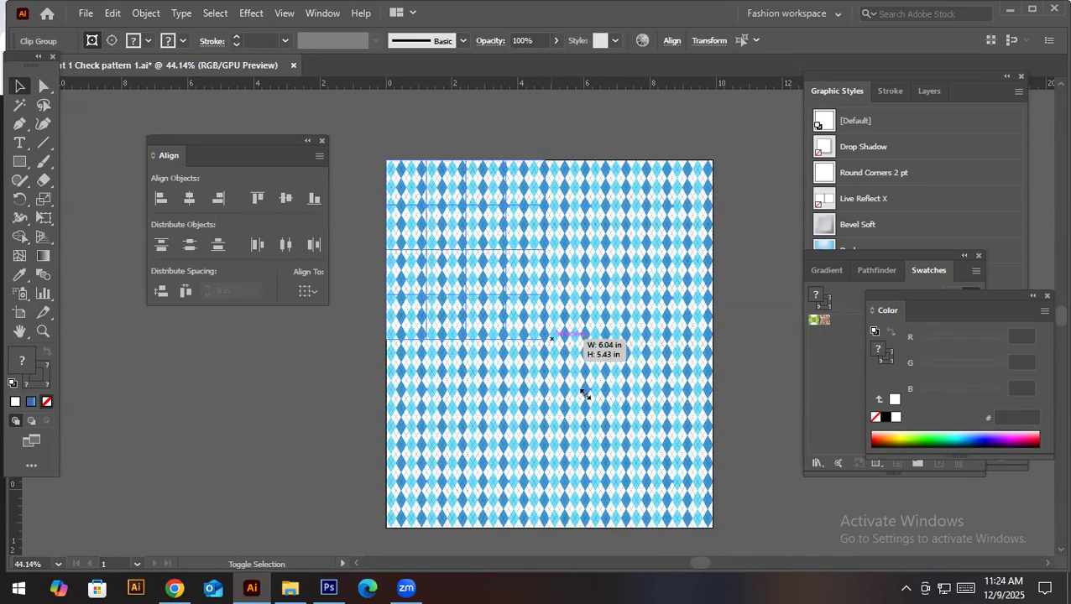
drag(579, 395, 573, 387)
drag(420, 294, 567, 292)
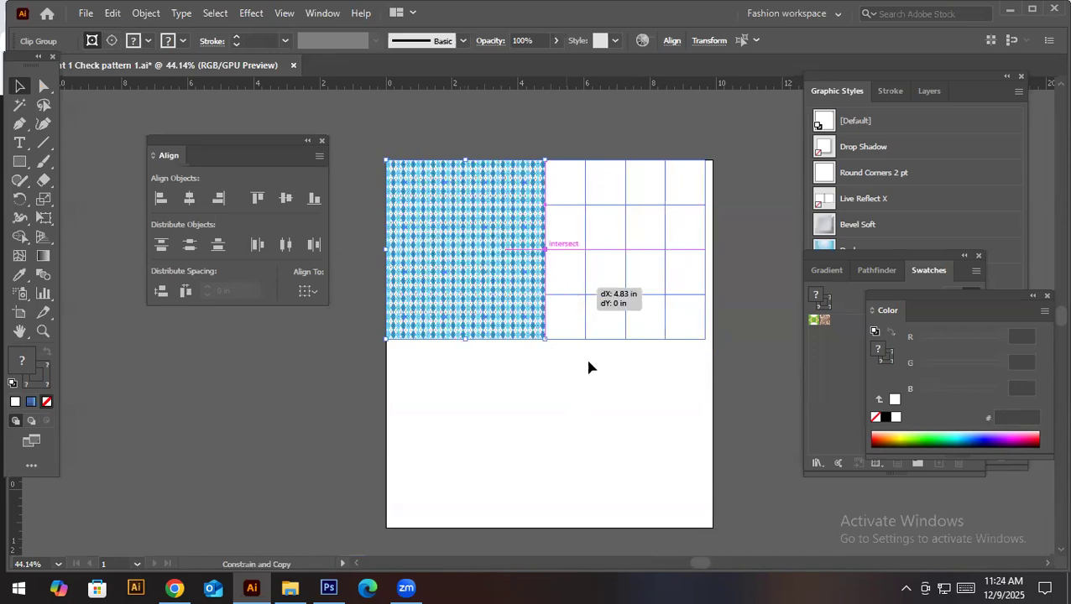
drag(590, 367, 589, 366)
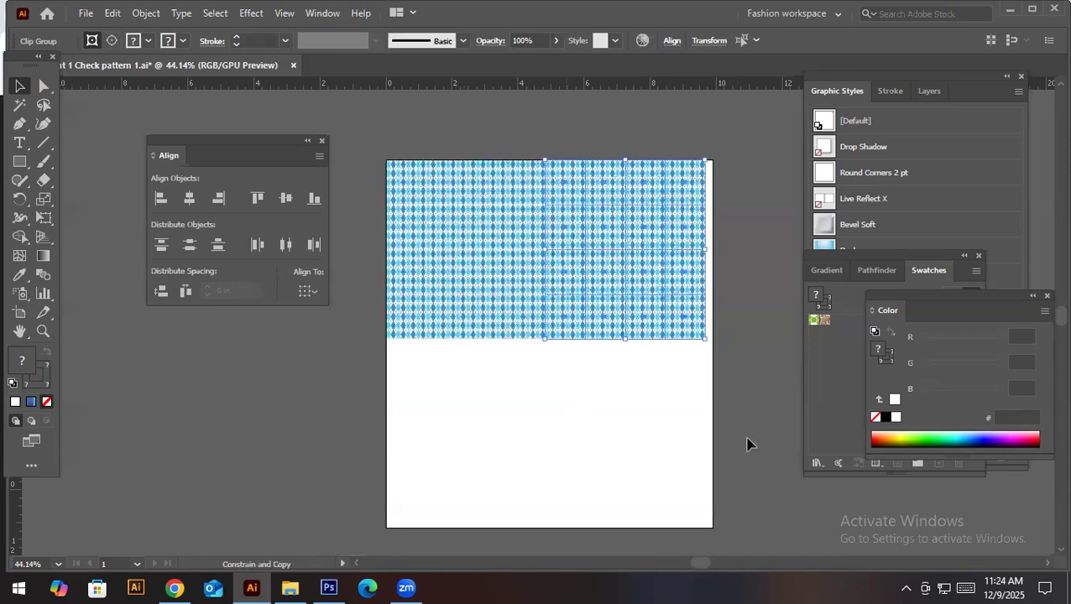
key(ctrl+z)
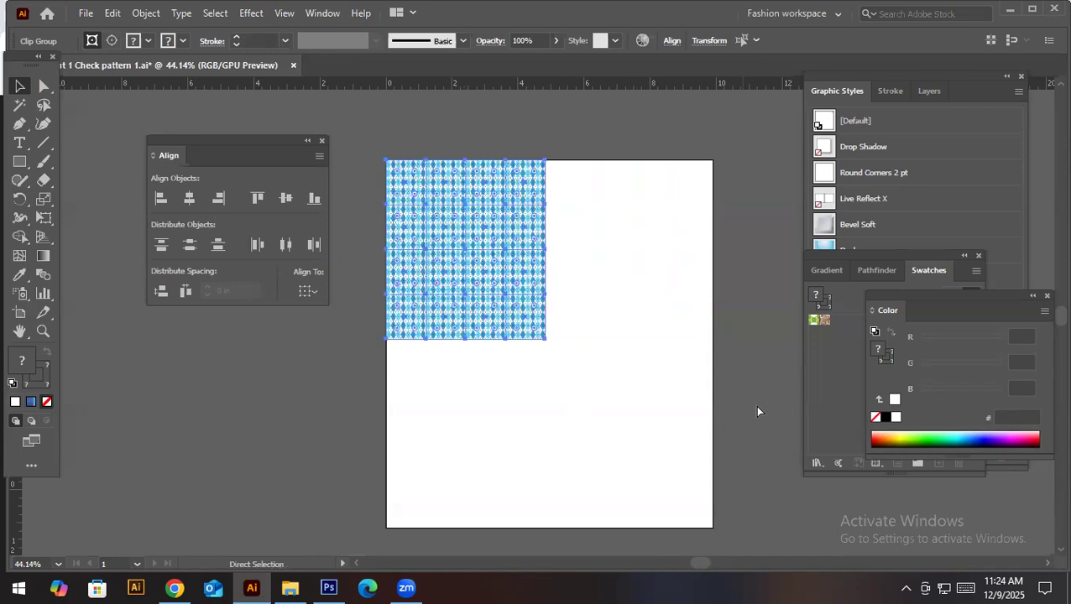
key(ctrl+z)
click(757, 411)
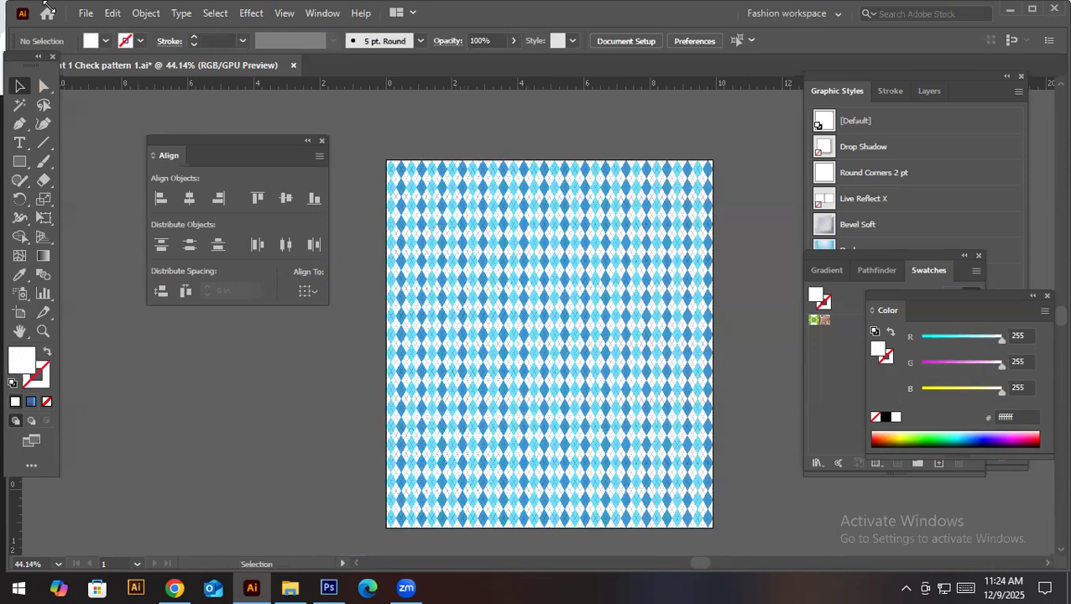
Save the document as a new Illustrator file named "Assignment 1 Check pattern 1 repeat.ai" in the Digital Textile Designing (Master Series) folder
click(85, 12)
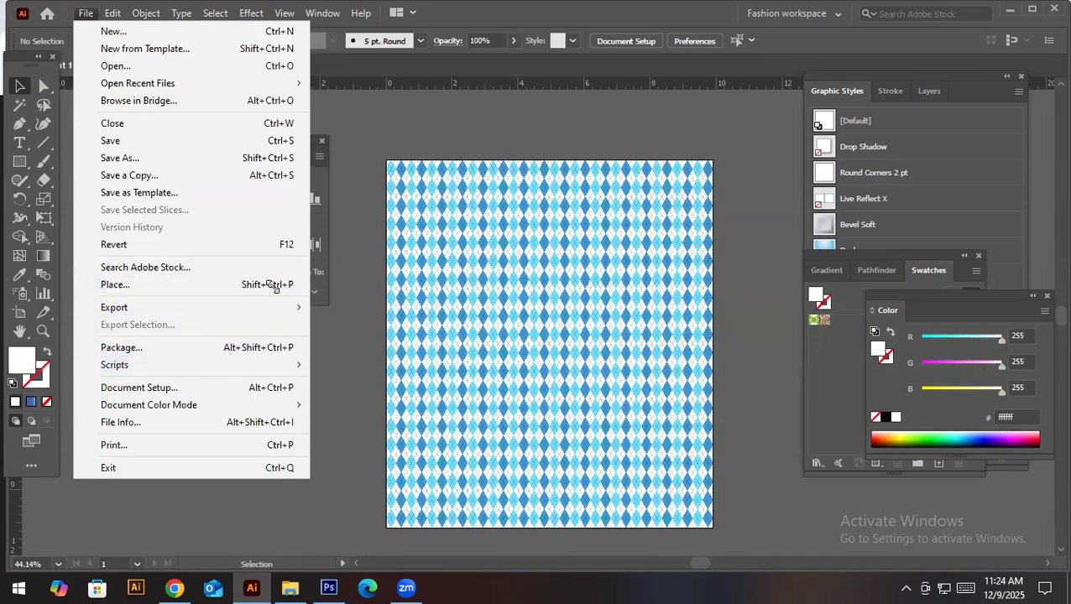
click(239, 156)
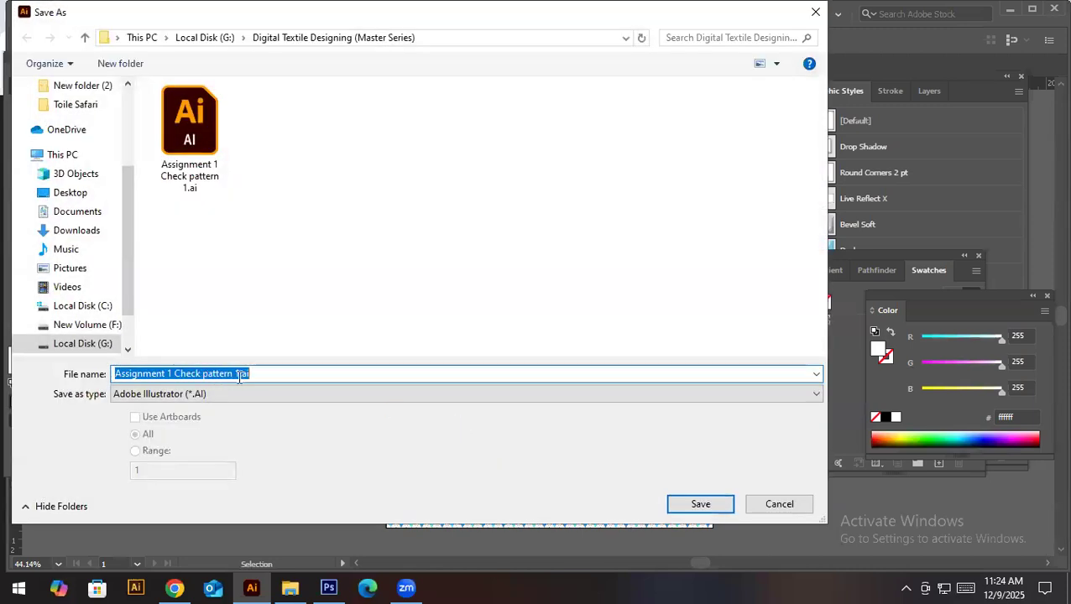
key(Right)
text(repe)
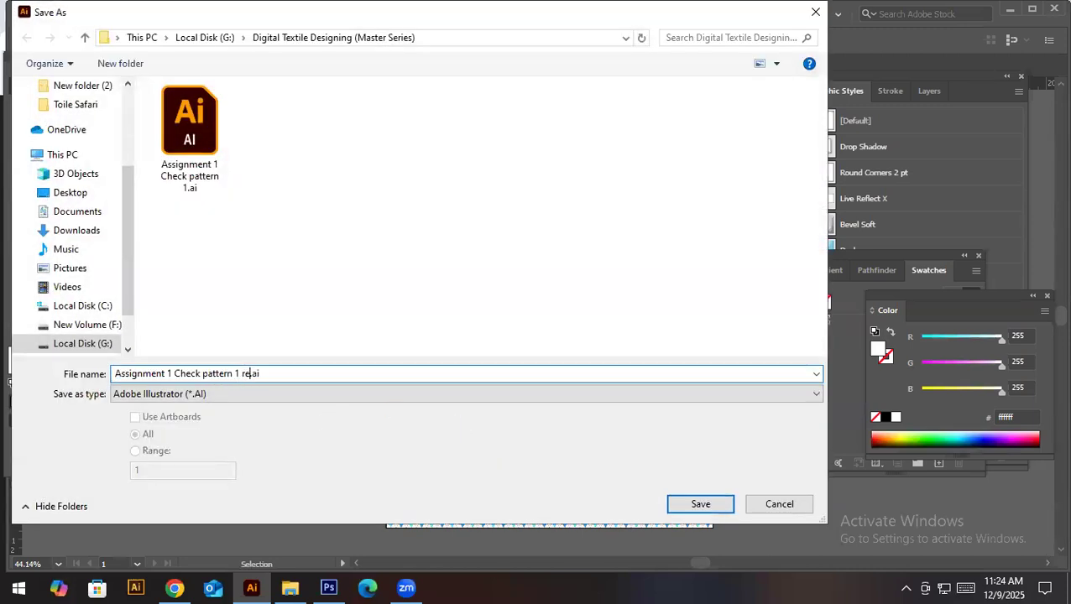
text(at)
key(Return)
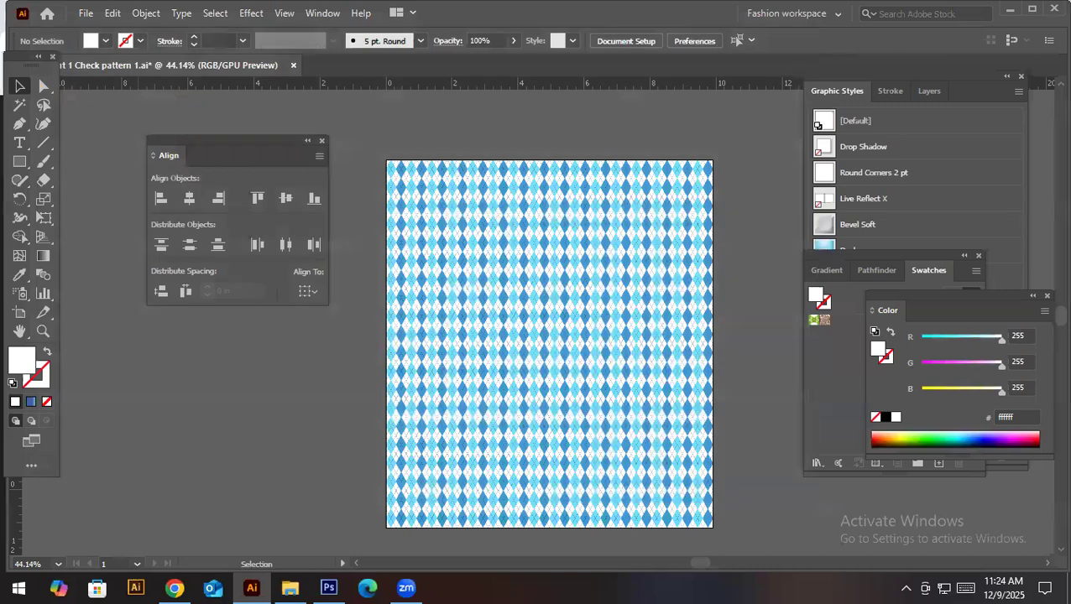
key(Return)
Export the repeat pattern as the JPEG "Assignment 1 Check pattern 1 repeat.jpg" with Use Artboards enabled
click(87, 17)
mouse_move(234, 305)
click(321, 320)
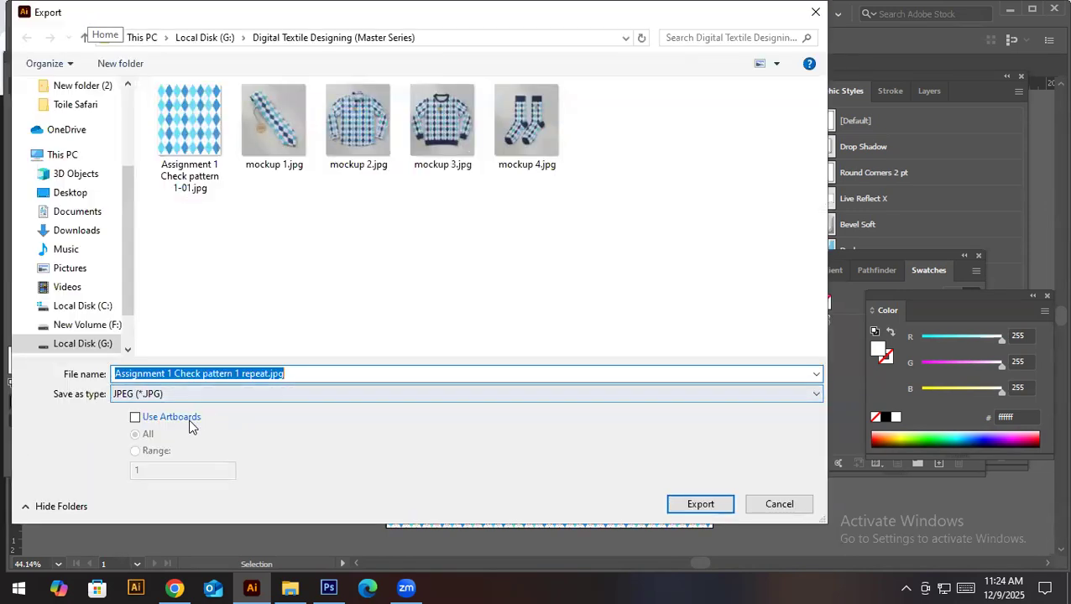
click(135, 414)
click(673, 506)
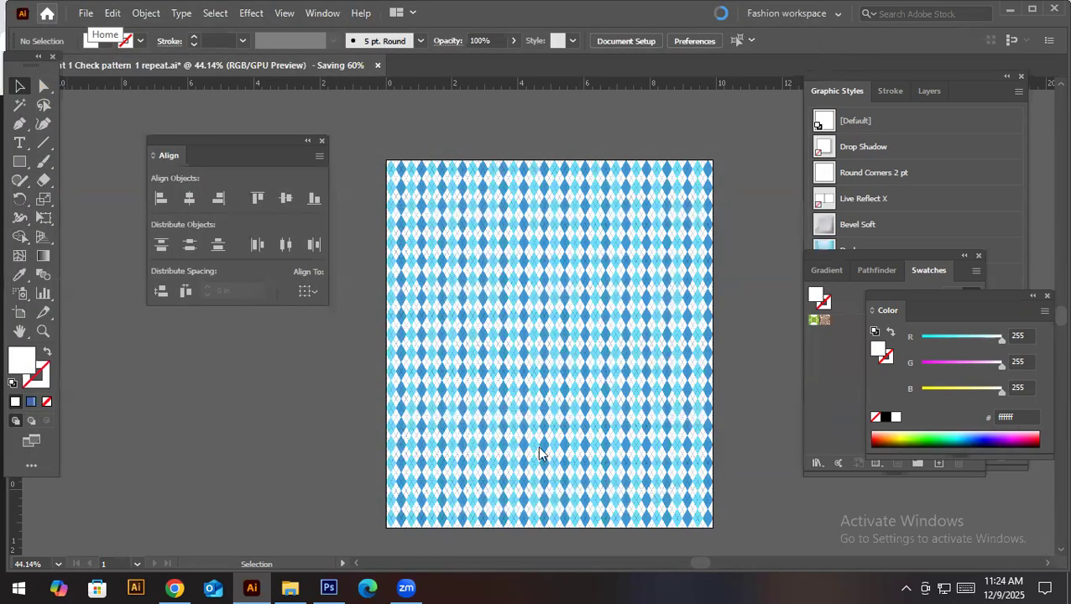
click(583, 400)
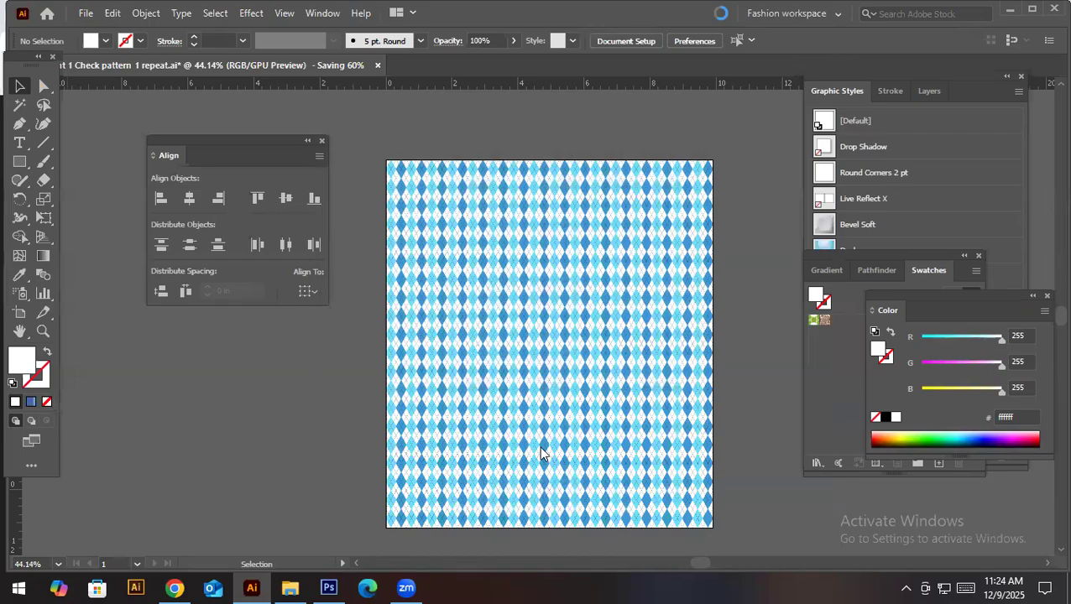
Switch to the Gemini chat in Chrome and attach the pattern image "Assignment 1 Check pattern 1 repeat-01.jpg"
click(174, 587)
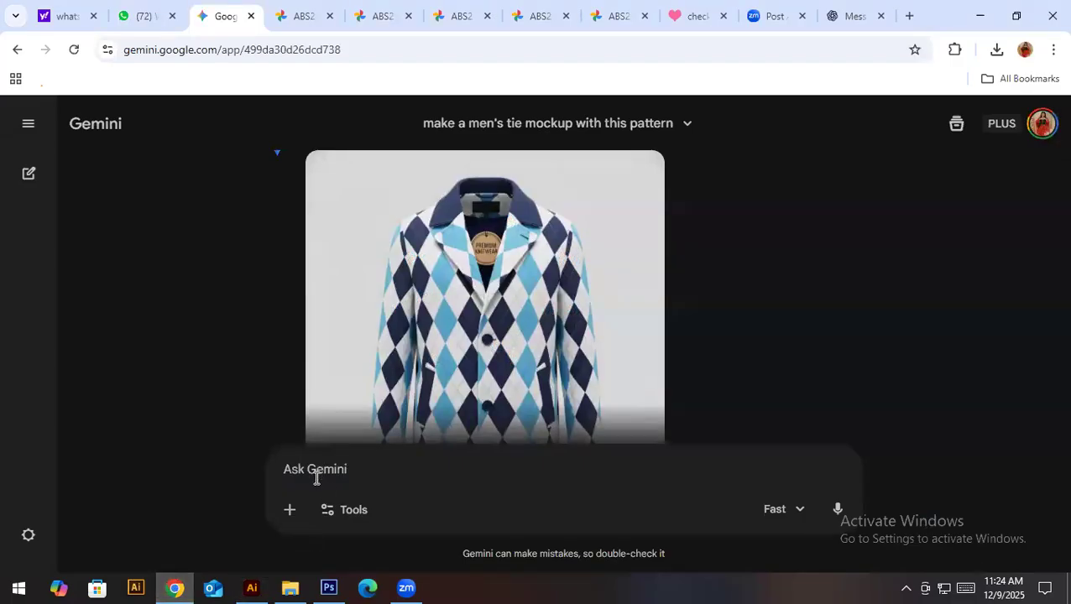
click(292, 510)
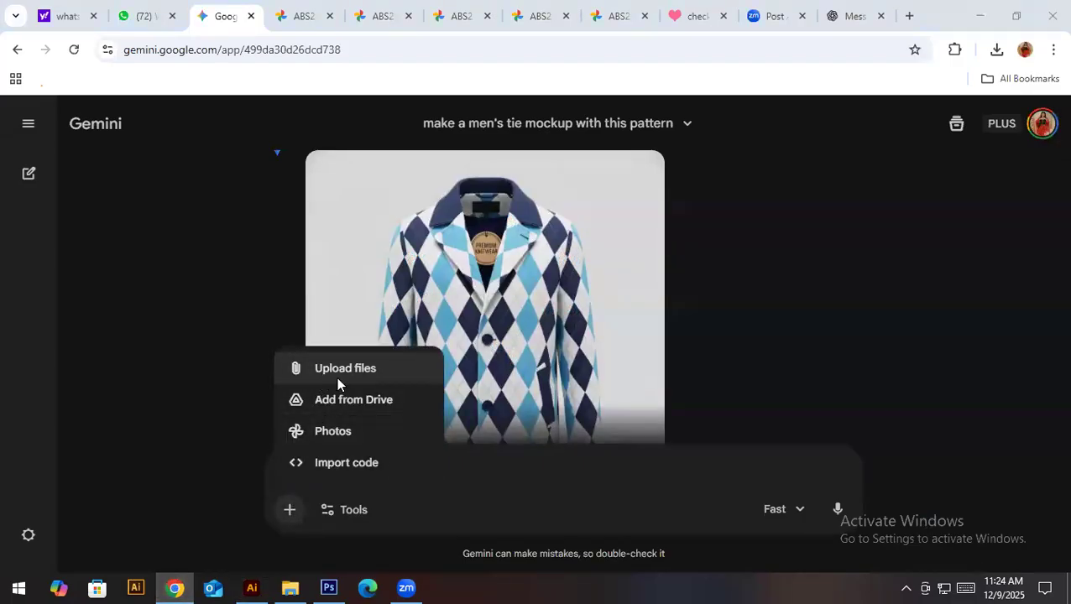
click(337, 377)
double_click(274, 163)
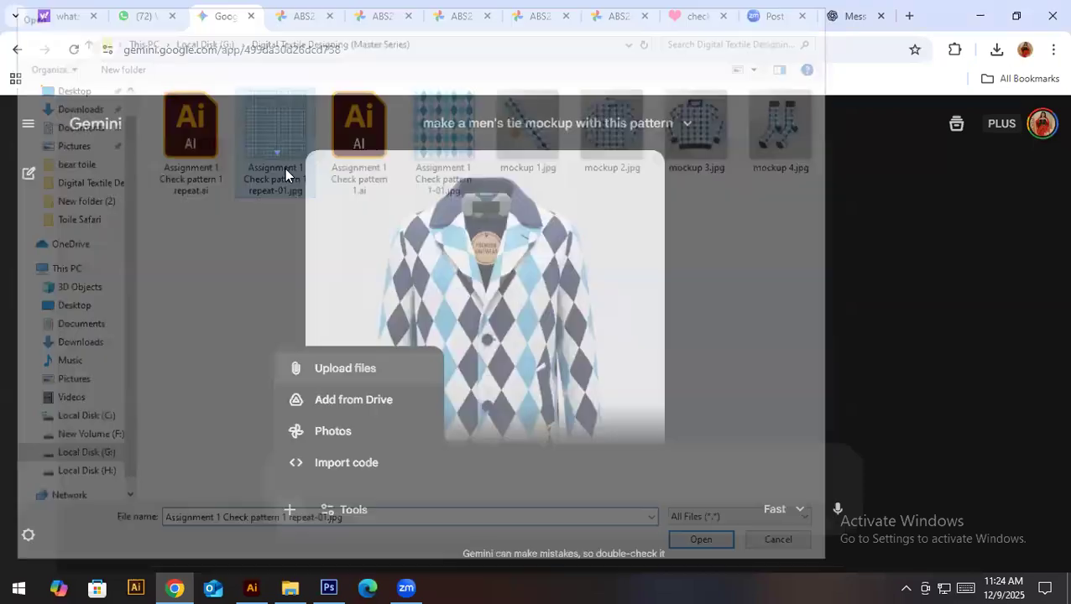
Submit the prompt "make a men's casual coat mockup with this pattern" for the attached repeat
text(make a men's sweater mockup with this pattern)
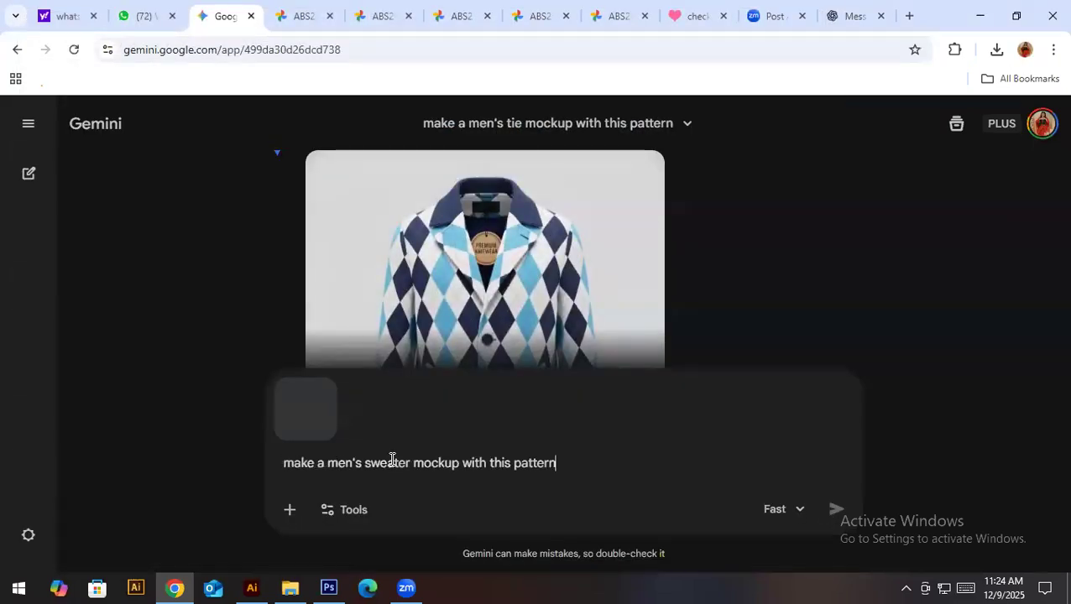
drag(412, 463, 367, 460)
text(casual )
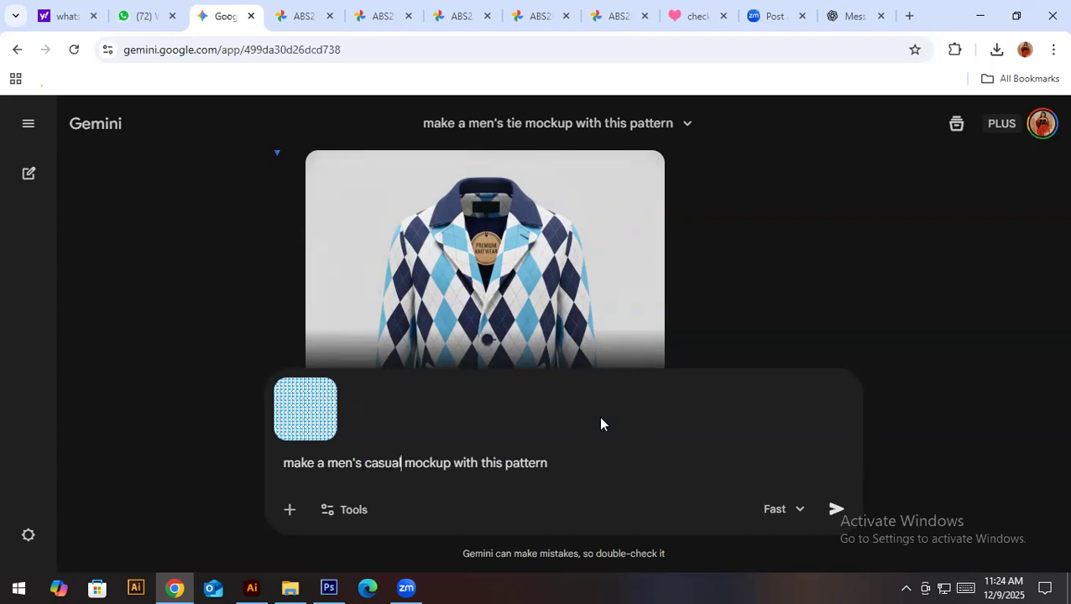
text(coat)
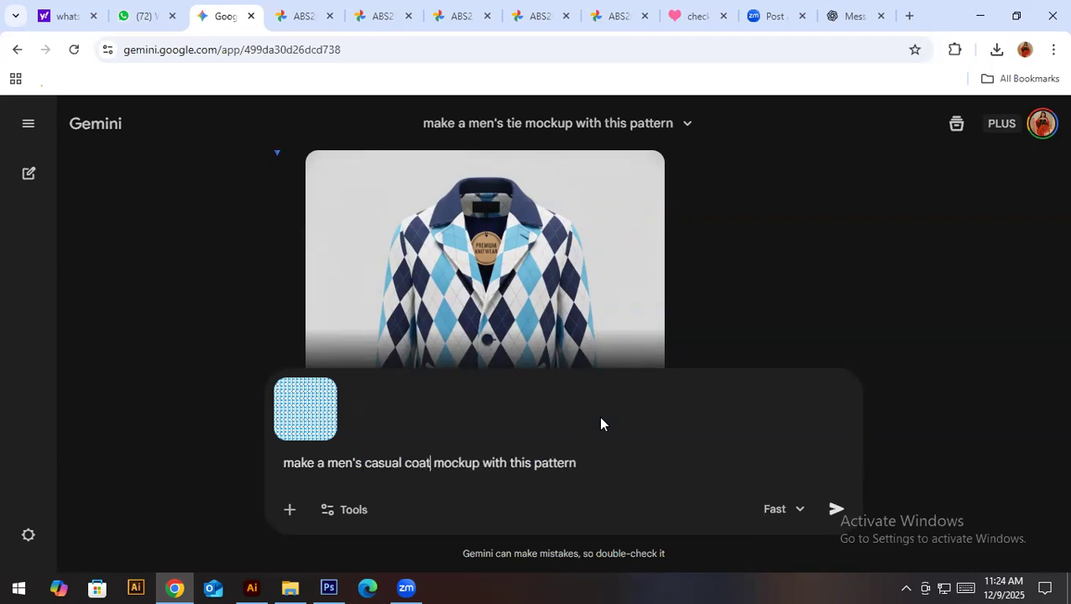
key(Return)
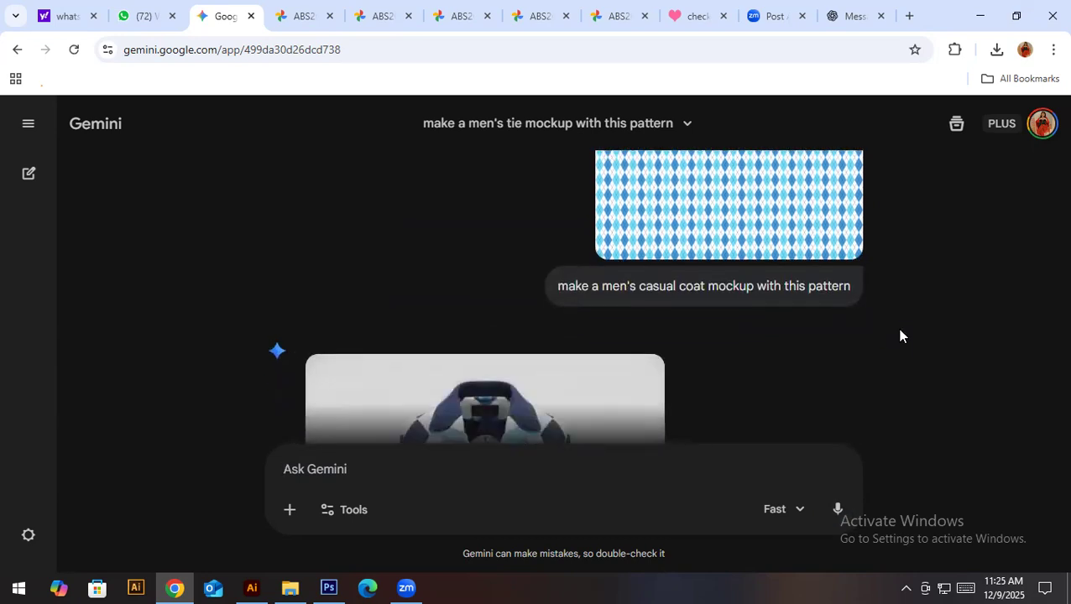
mouse_move(352, 375)
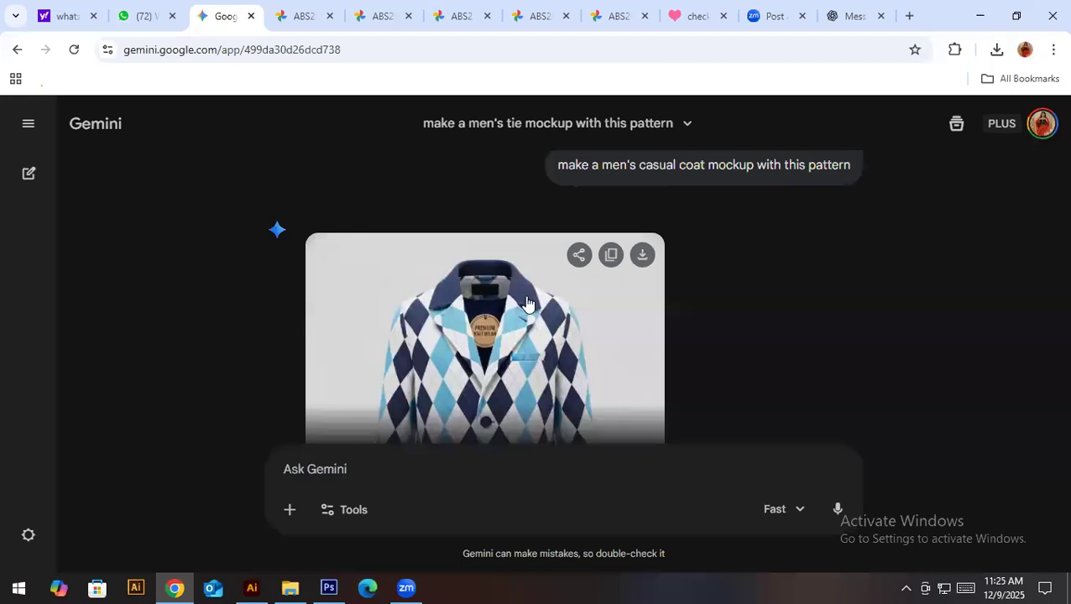
Start a new Gemini chat and attach "Assignment 1 Check pattern 1 repeat-01.jpg" to it
click(30, 176)
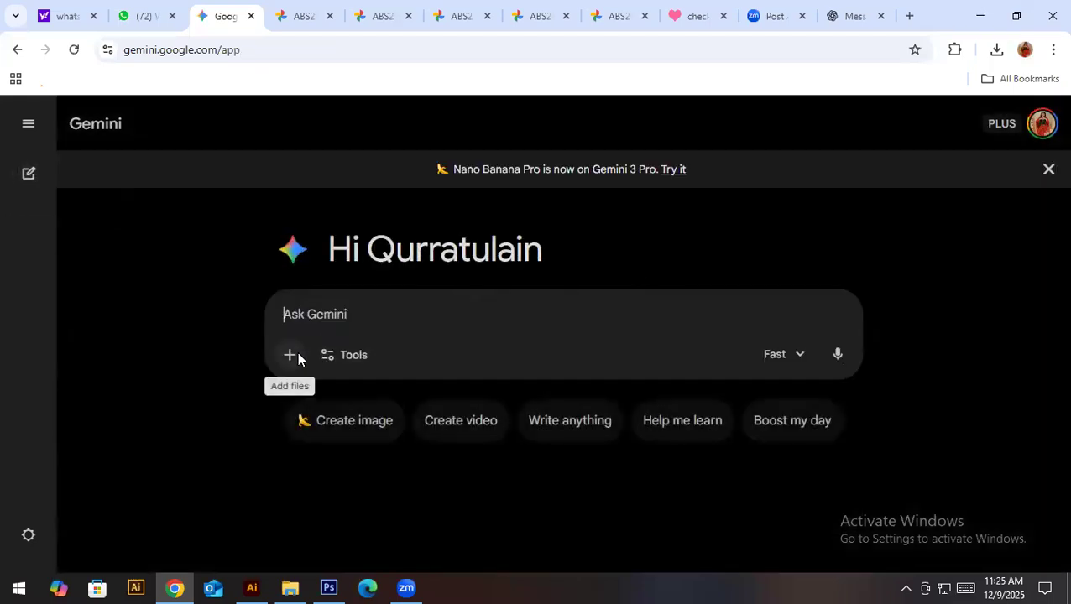
click(294, 356)
click(346, 405)
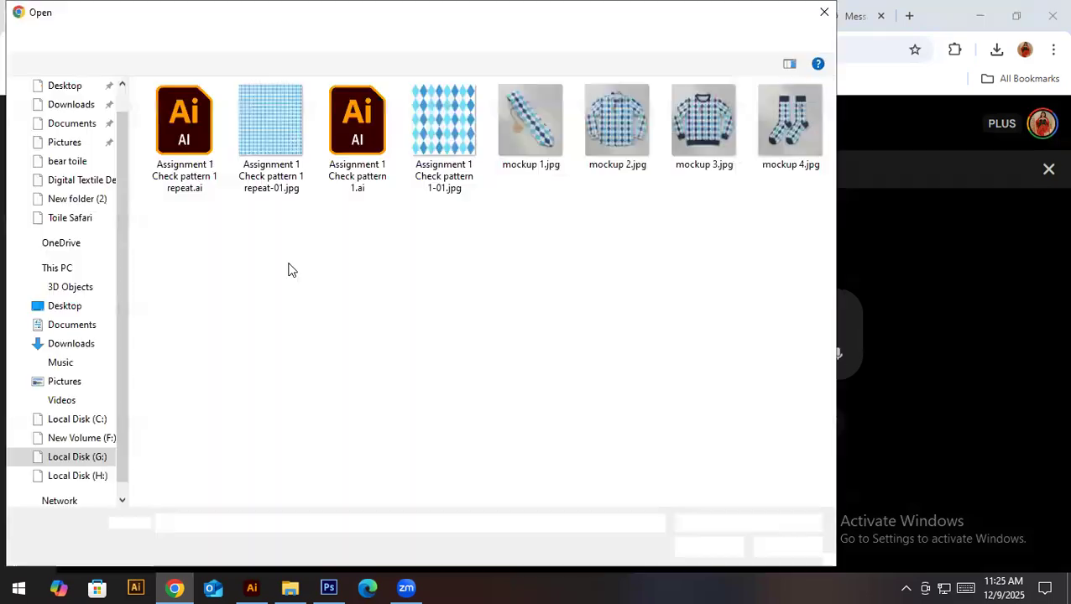
double_click(275, 190)
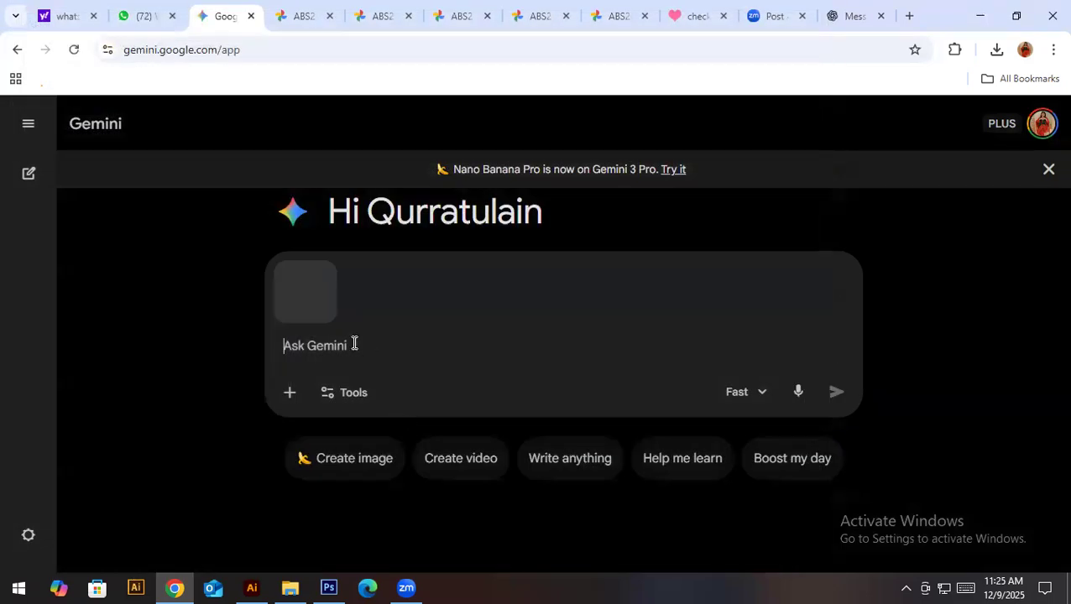
Submit the prompt "make a mens coat mockup with this pattern" in the new chat
text(make )
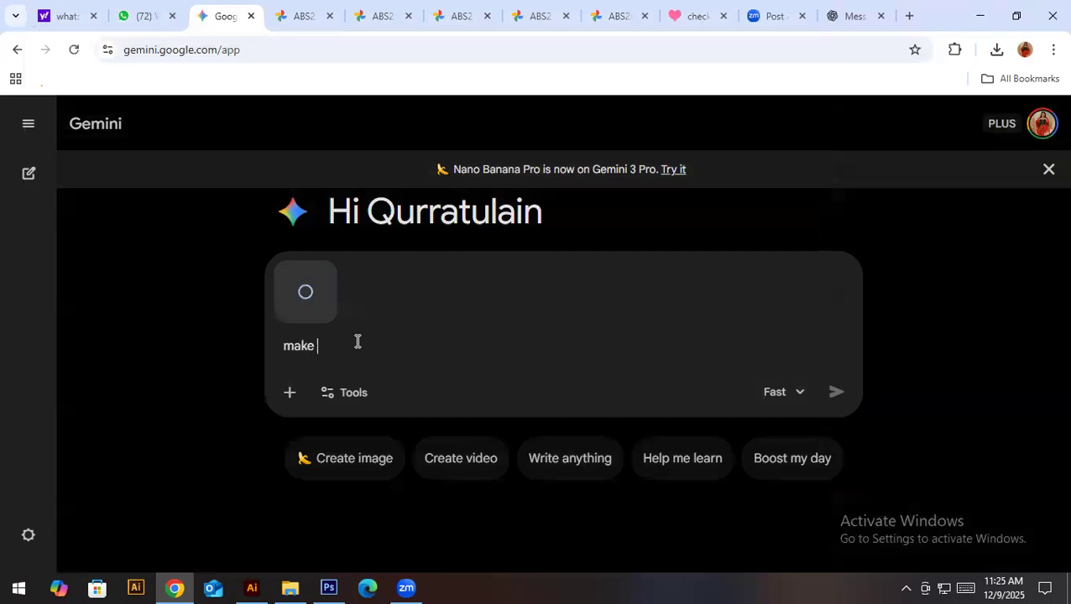
text(a mens ca)
key(BackSpace)
text(coat)
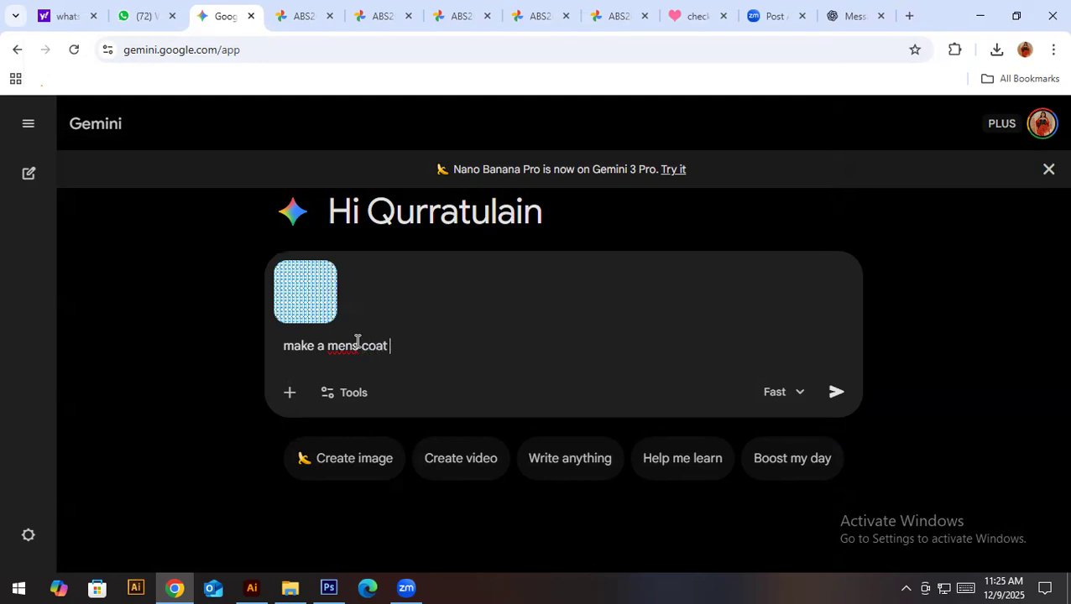
text( mockup with this)
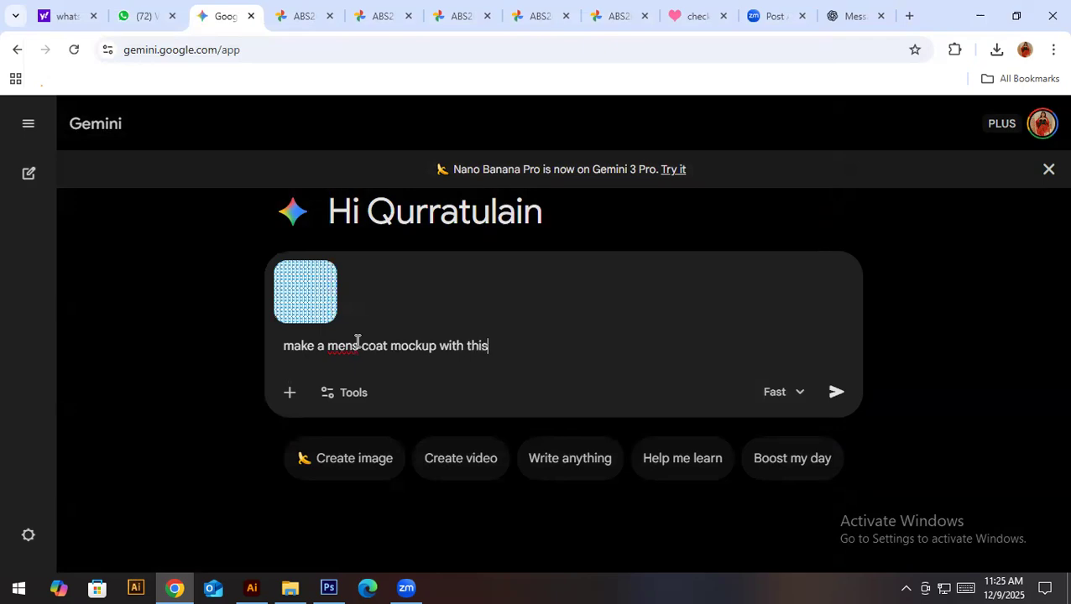
text( pattern)
key(Return)
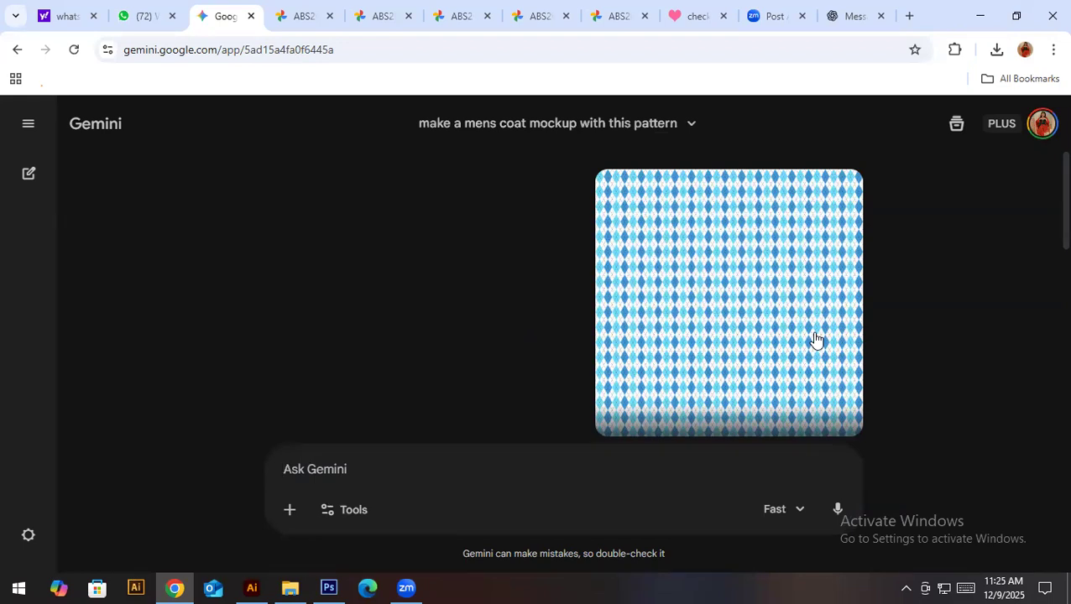
Review the generated coat mockup and send the follow-up prompt "just coat"
scroll(1051, 399, down, 5)
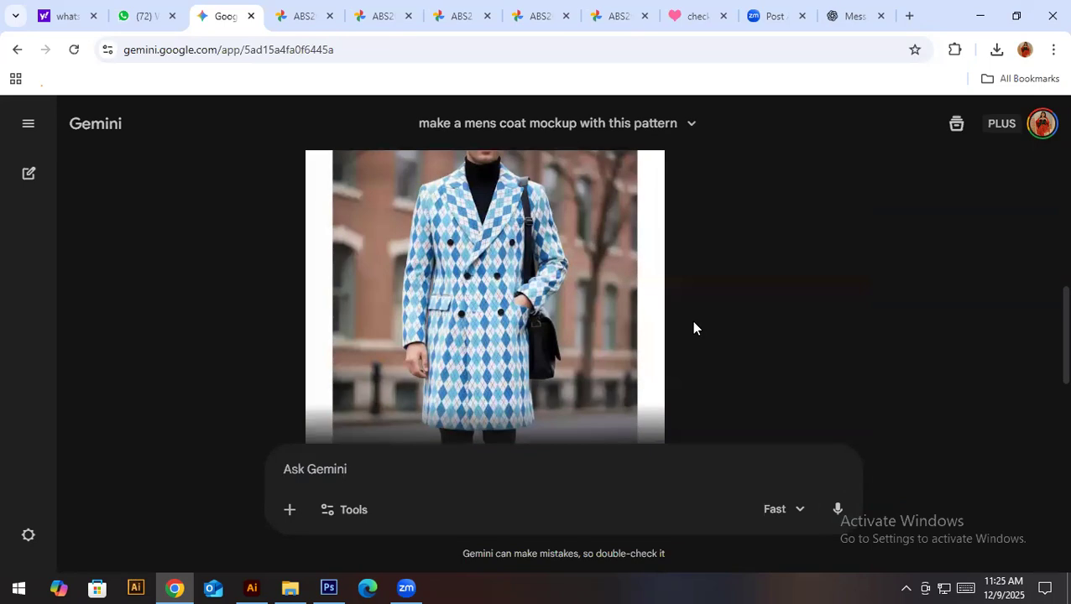
scroll(795, 312, down, 4)
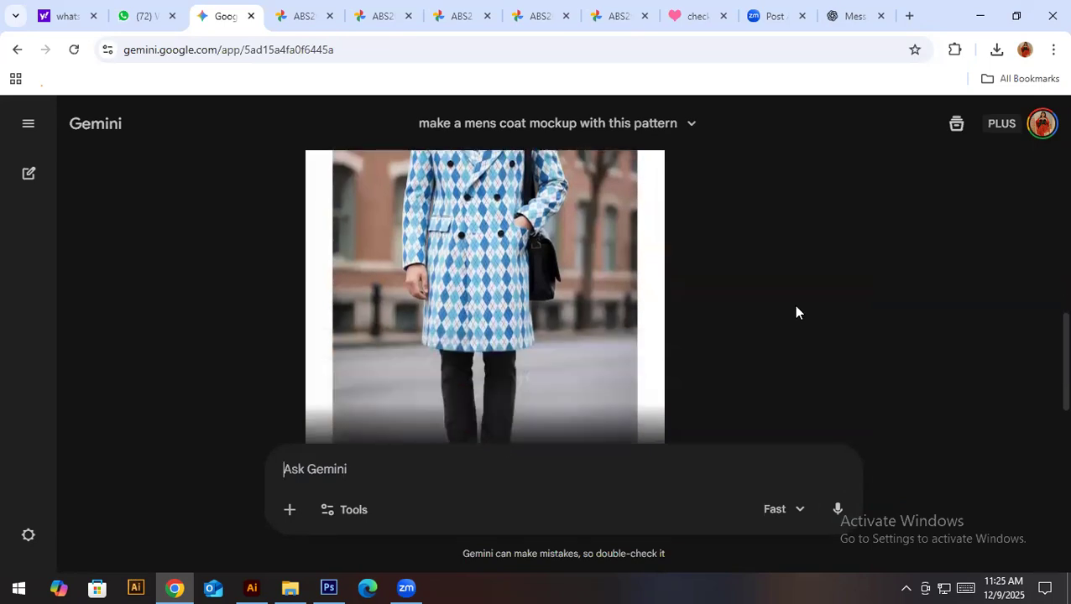
scroll(796, 312, up, 5)
scroll(795, 309, down, 2)
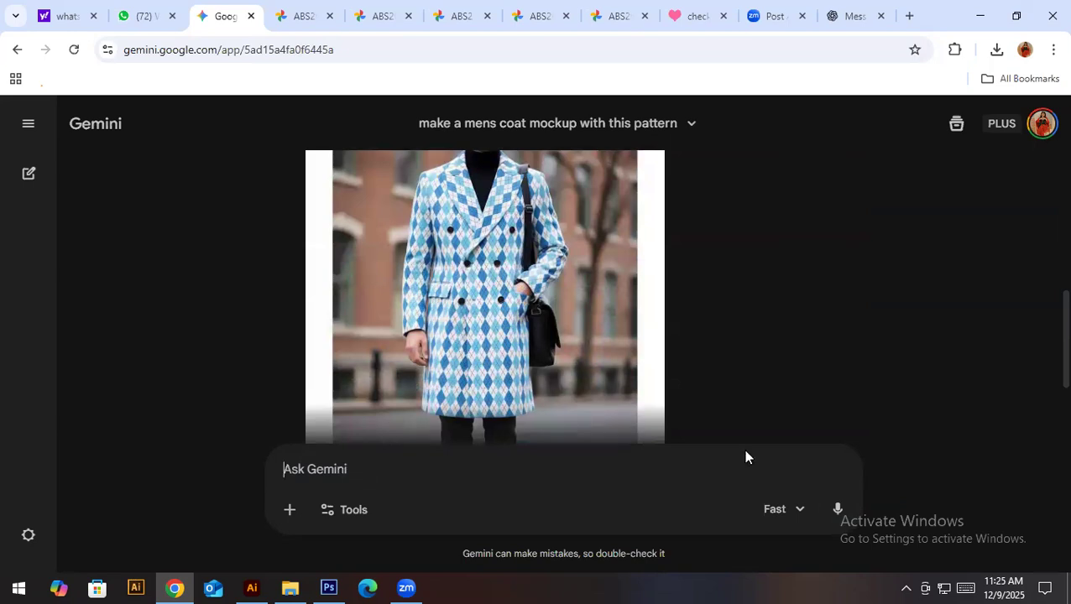
text(just coat)
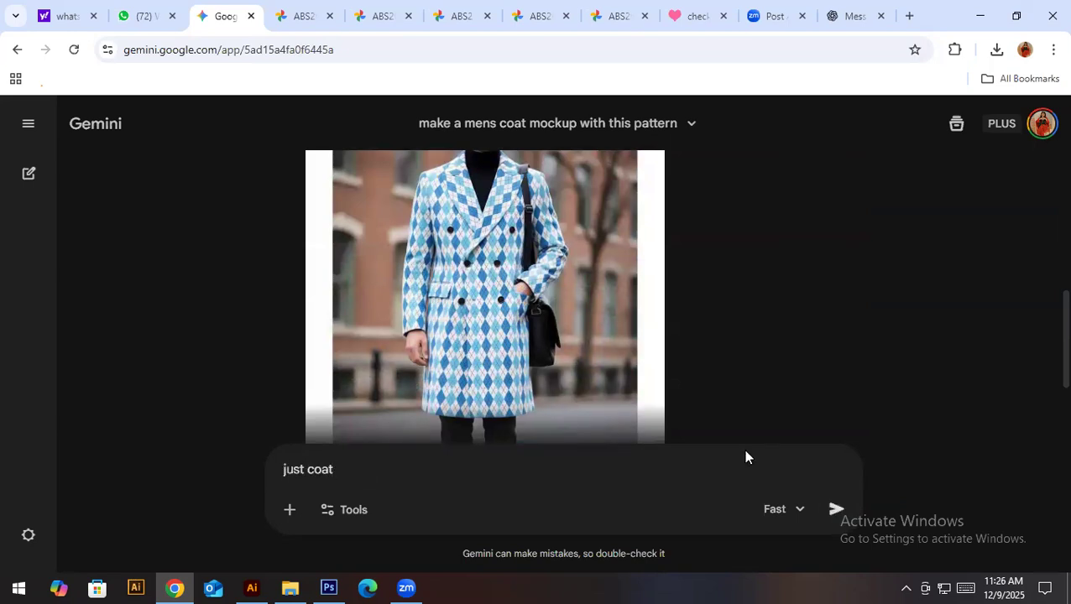
key(Return)
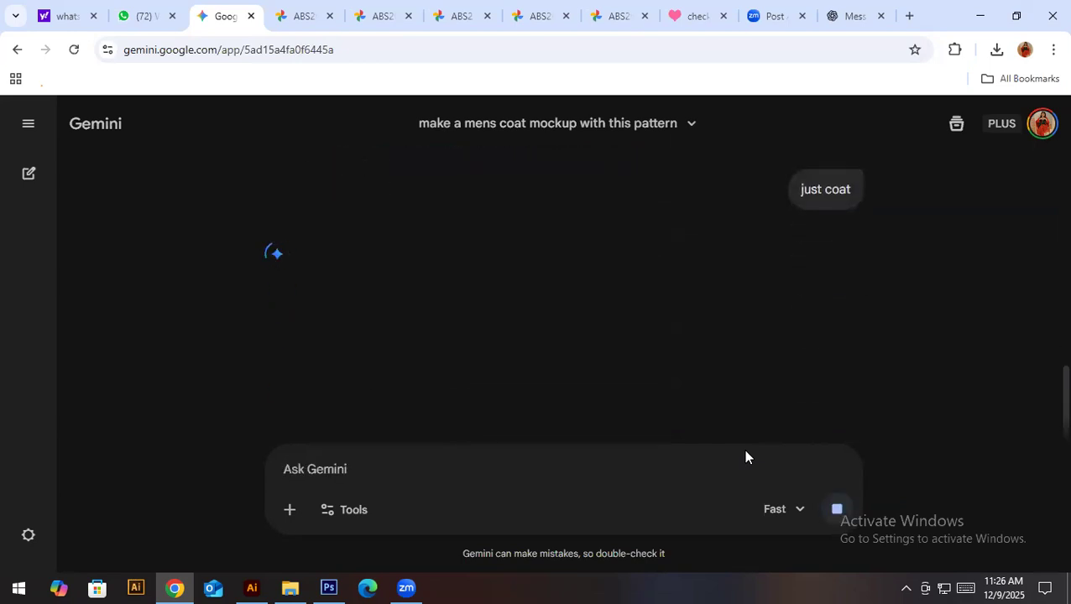
Examine the pattern scale on the modelled coat and view the coat-only mockup enlarged
scroll(1011, 366, up, 5)
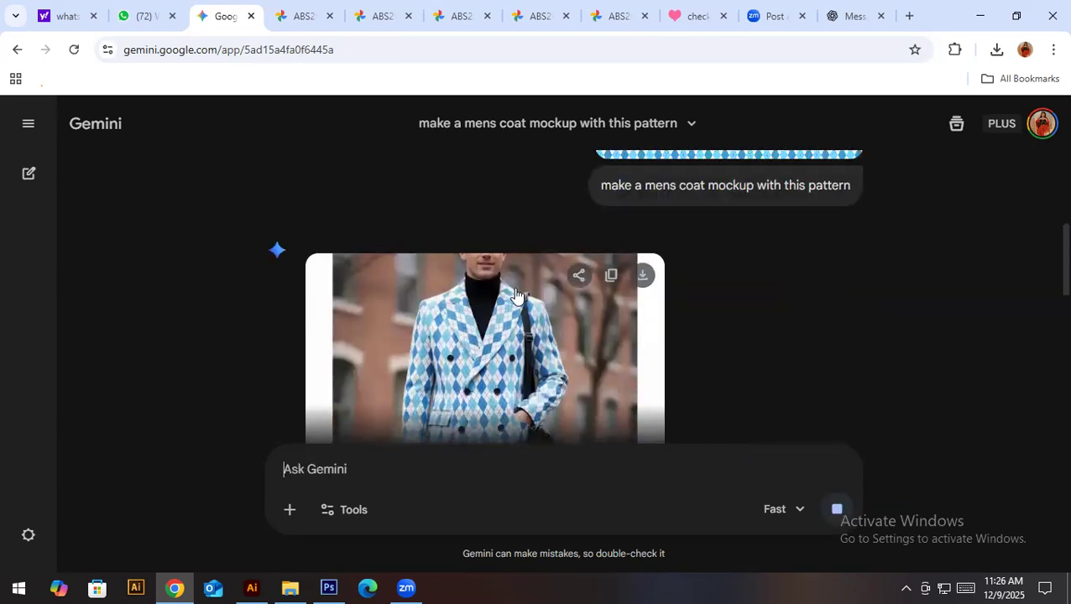
scroll(808, 215, up, 2)
scroll(781, 307, down, 6)
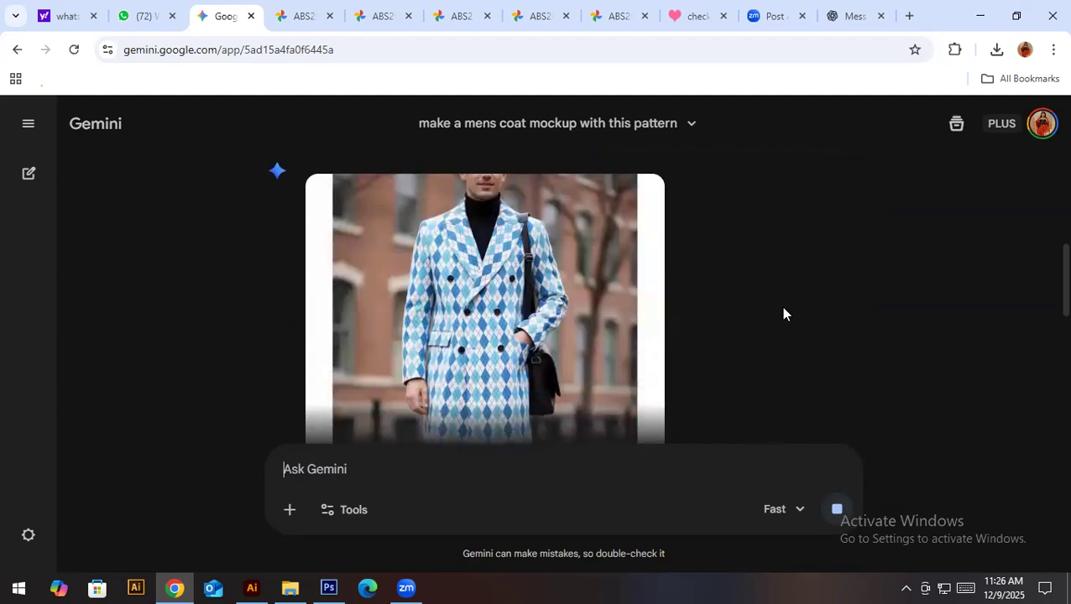
scroll(782, 313, up, 1)
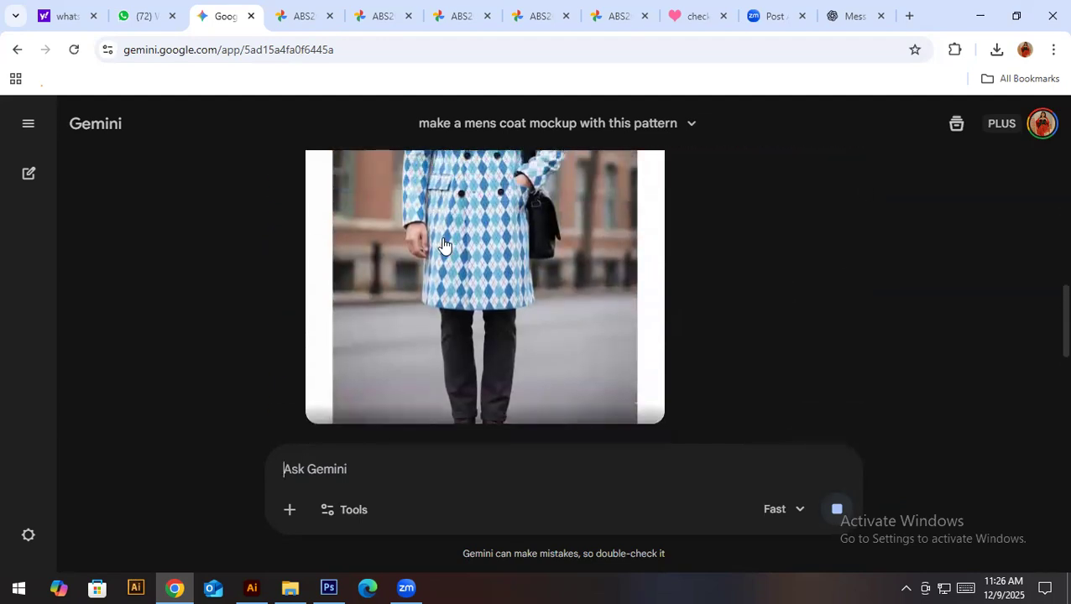
scroll(1001, 420, down, 3)
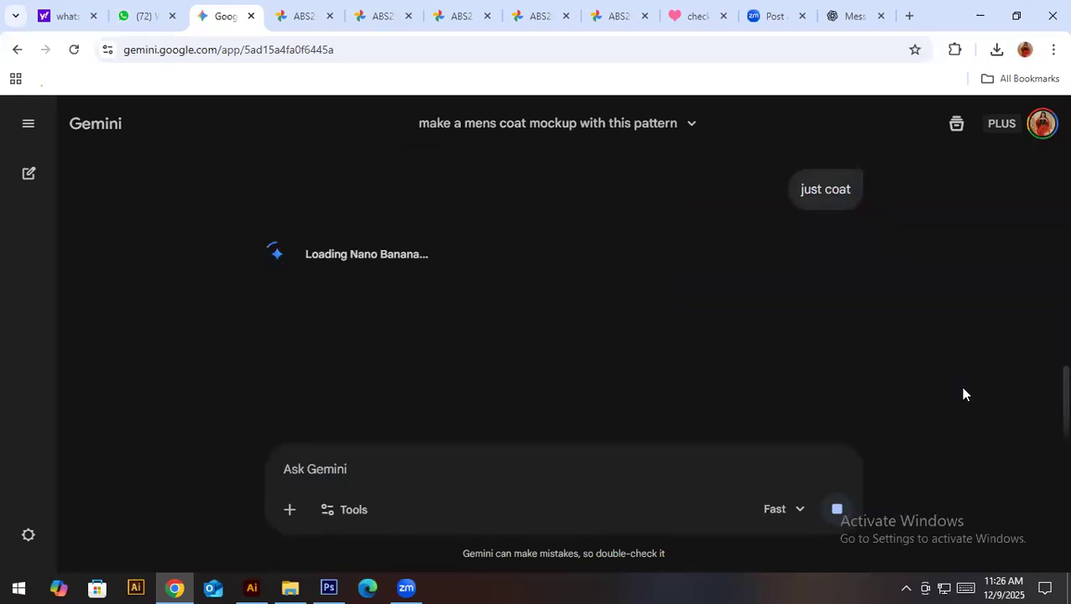
scroll(963, 394, down, 3)
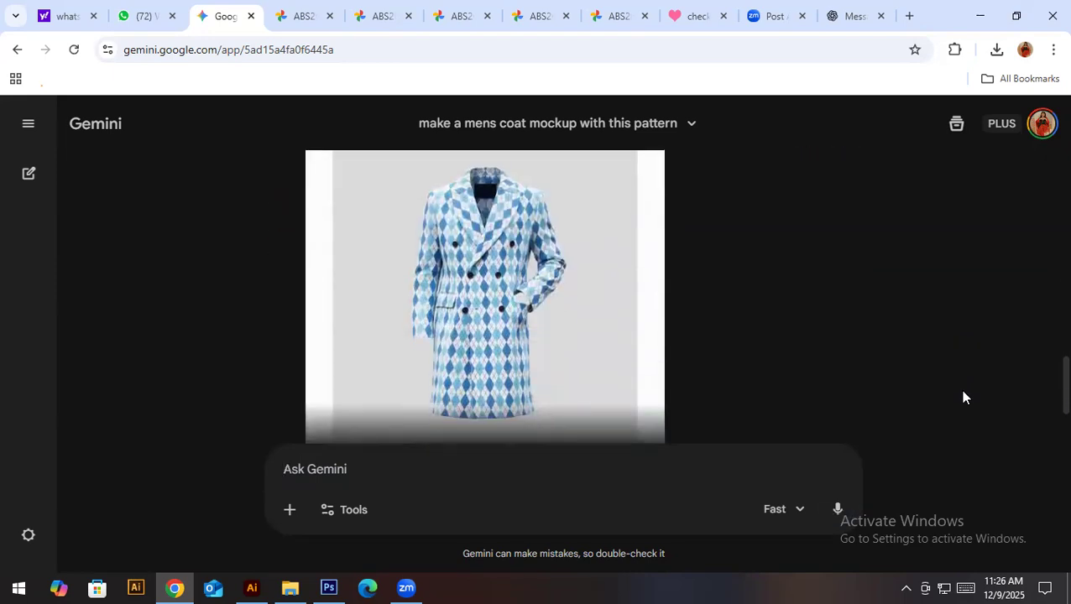
click(528, 277)
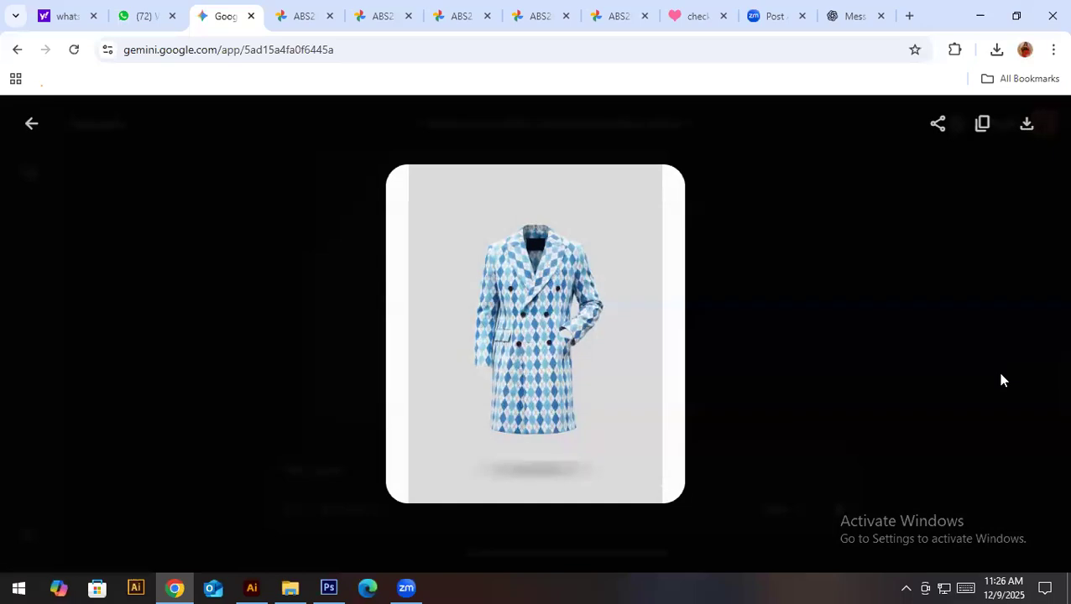
click(31, 123)
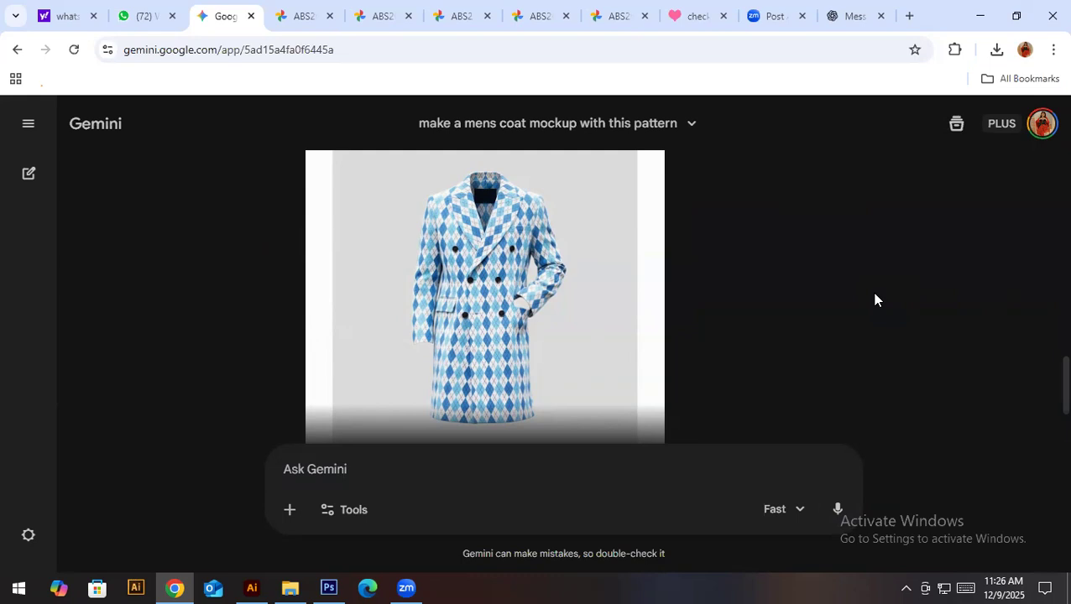
Compare the finer repeat in Illustrator with the reference argyle image and the earlier mockup images open in Chrome
click(251, 588)
drag(612, 238, 570, 258)
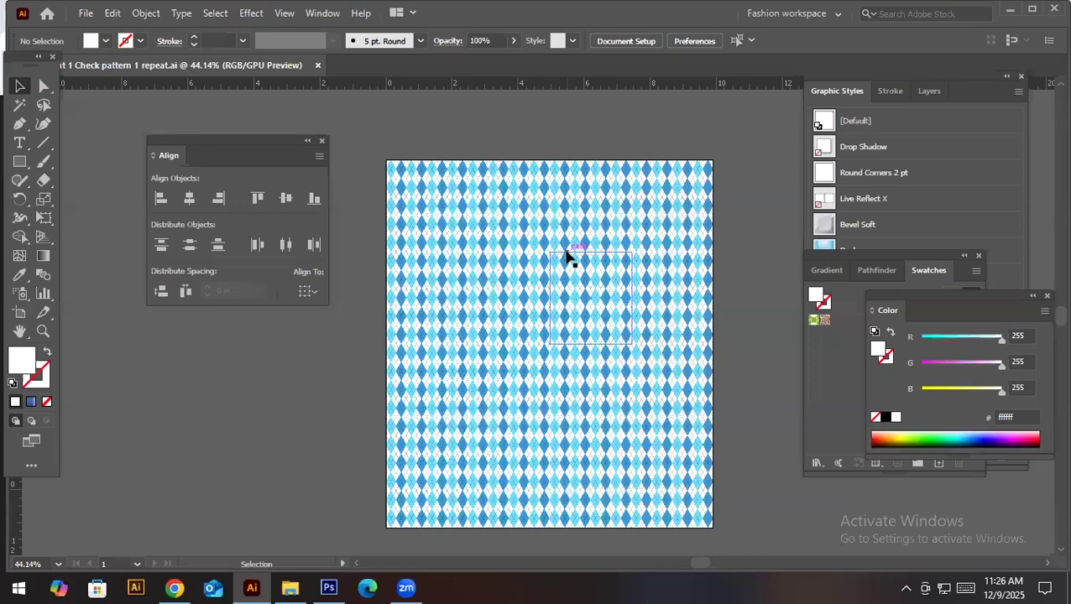
click(175, 587)
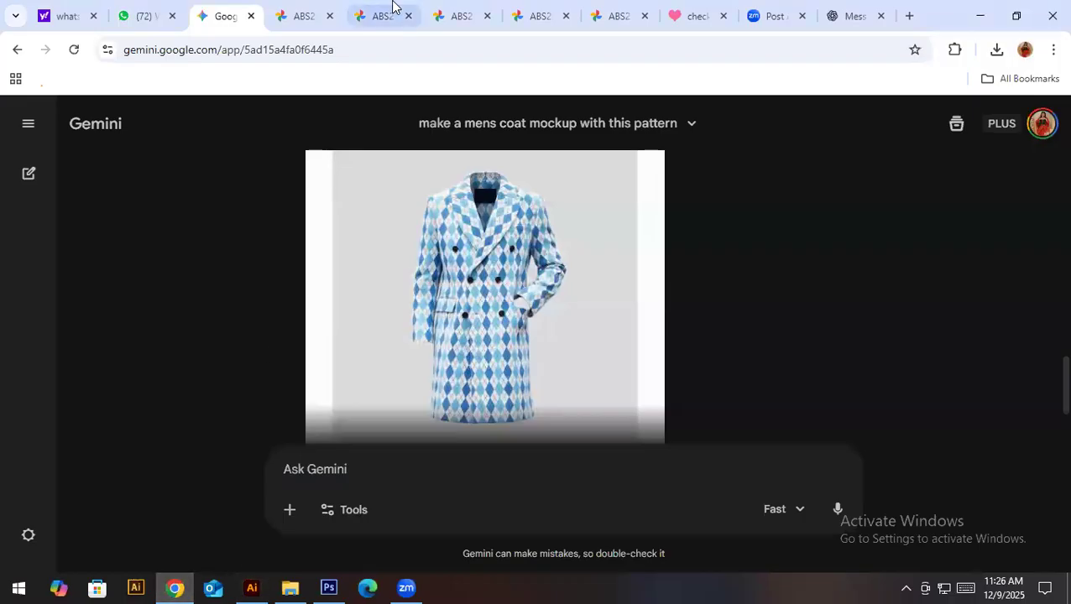
click(689, 13)
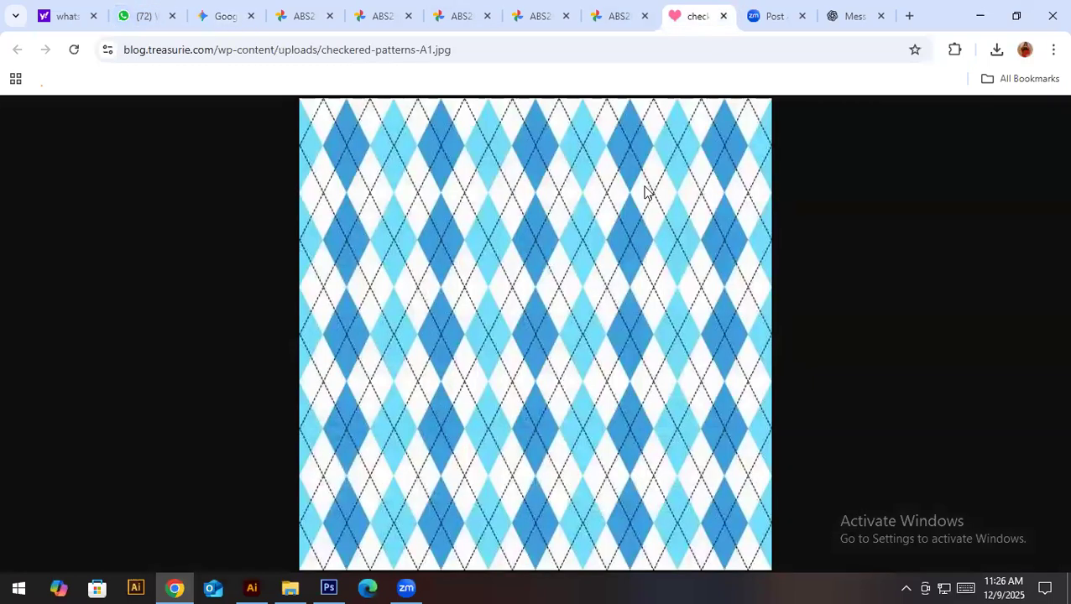
click(638, 10)
click(701, 10)
click(631, 10)
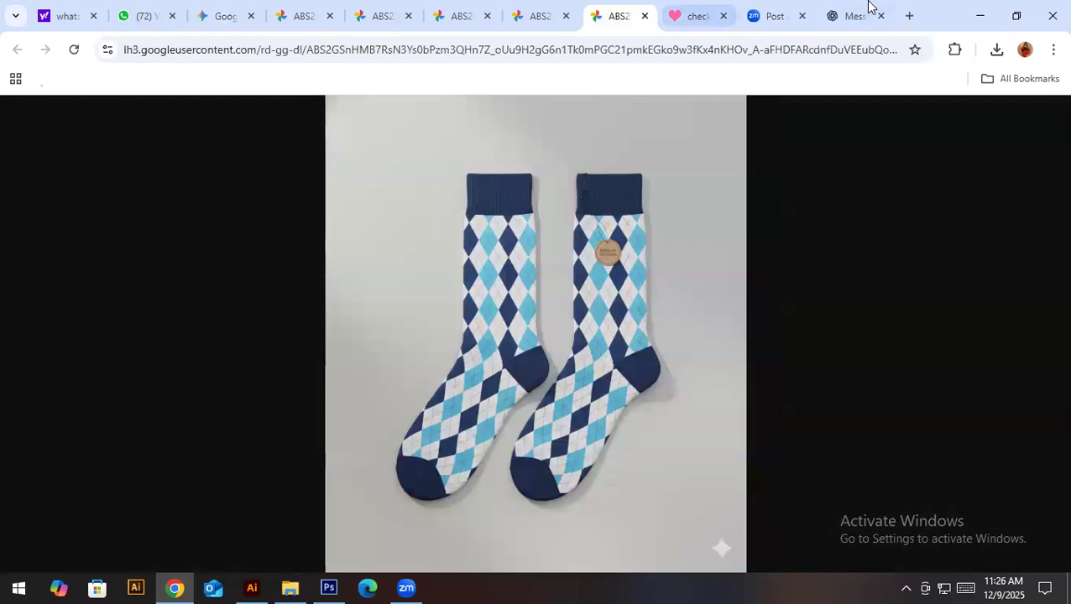
click(698, 9)
click(340, 8)
click(353, 12)
click(661, 10)
Open the treasurie.com checkered-pattern link from the WhatsApp class group and browse the article to the Buffalo Check section
click(155, 16)
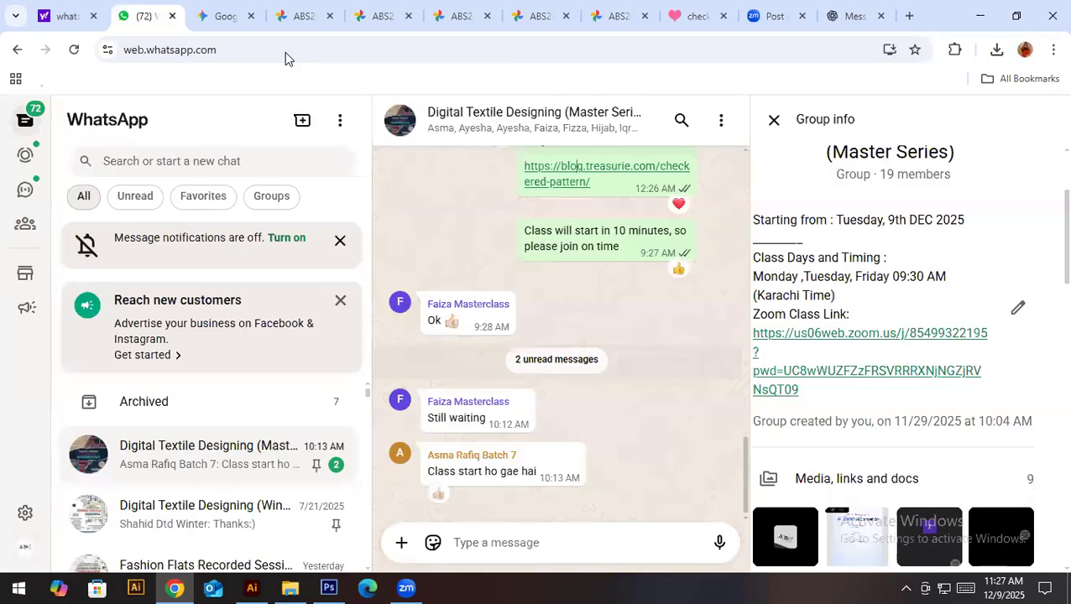
click(598, 177)
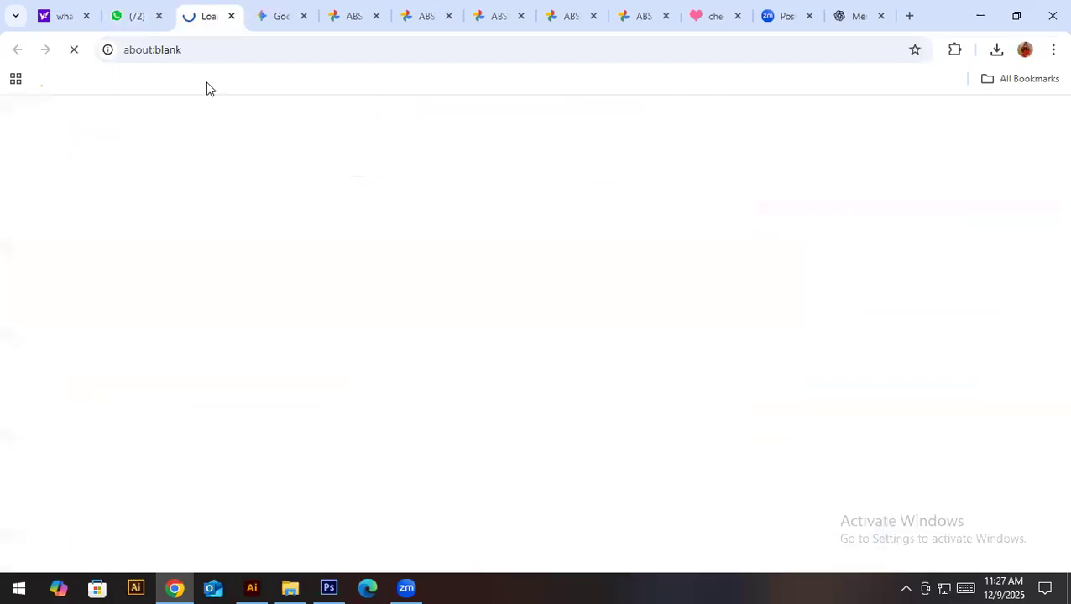
scroll(534, 308, down, 15)
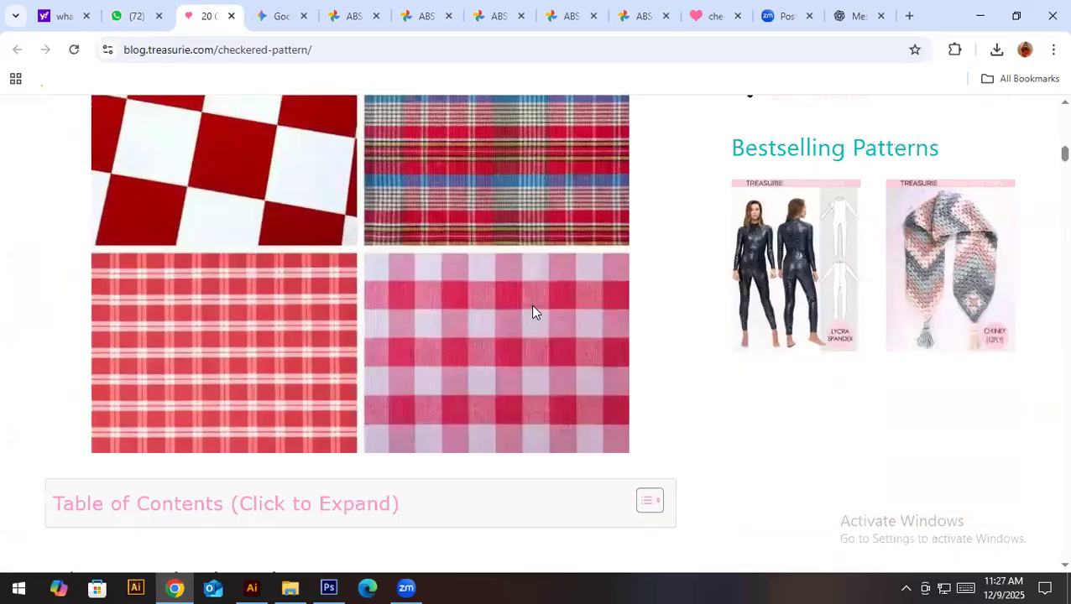
scroll(531, 307, down, 9)
scroll(530, 307, up, 4)
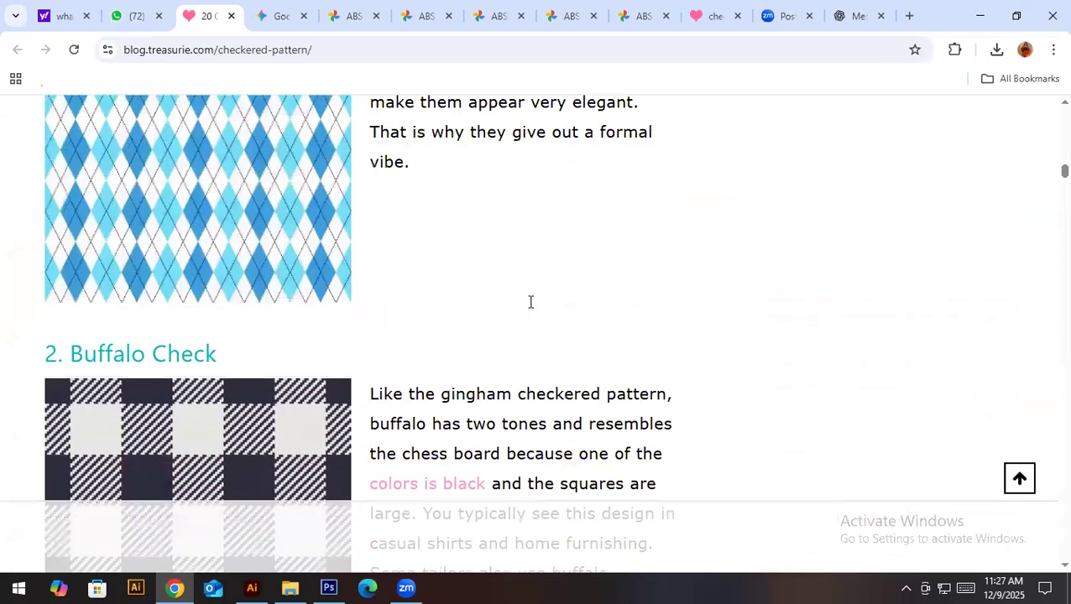
Examine the Buffalo Check, Checkerboard and Dupplin Checks examples in the checkered-pattern article
scroll(156, 254, down, 12)
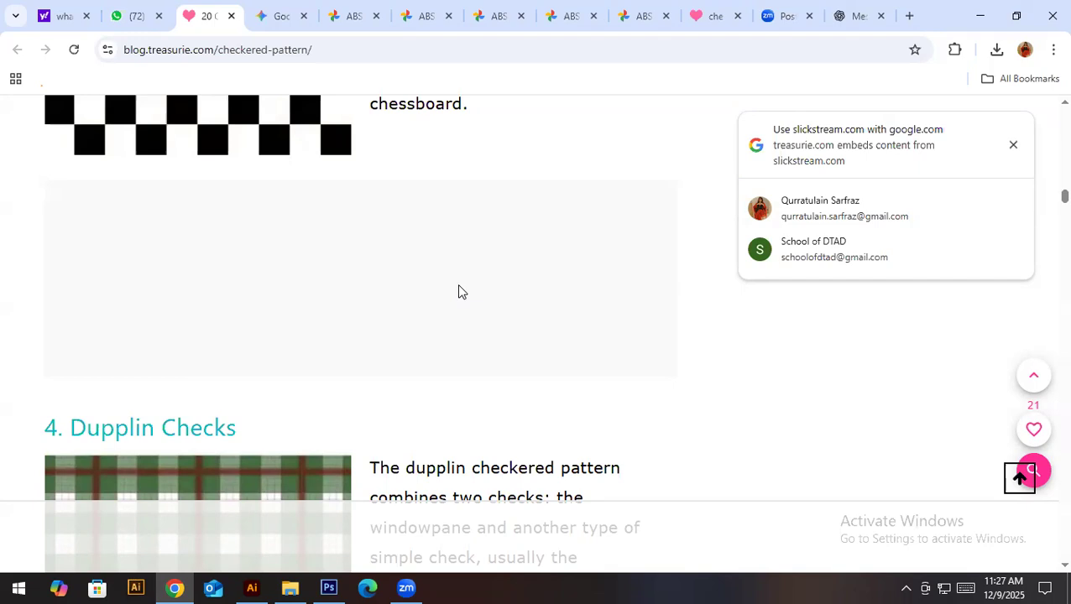
scroll(361, 282, up, 5)
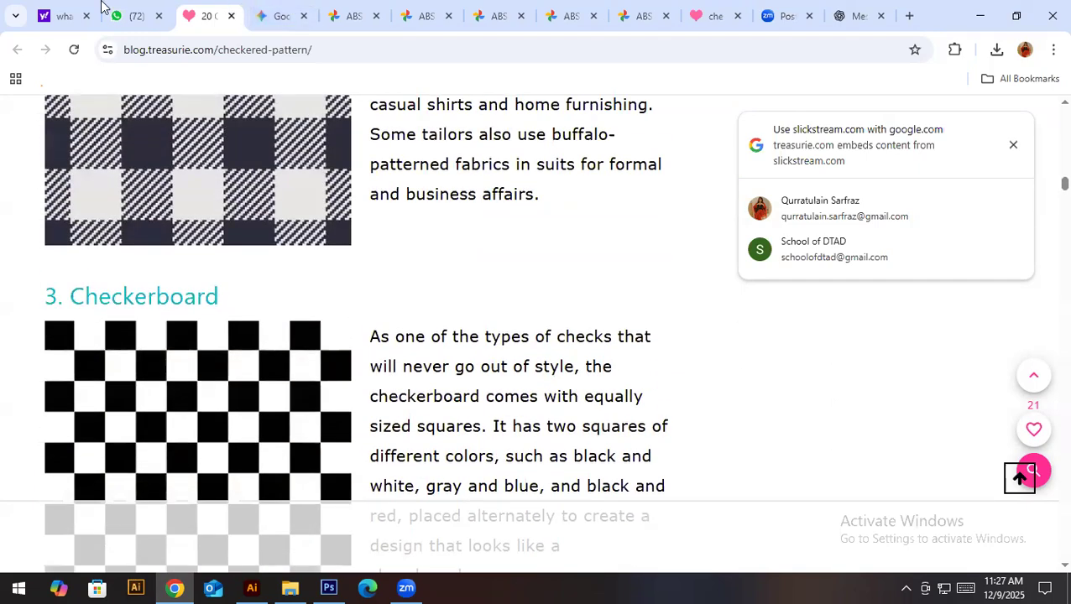
Reopen the checkered-pattern link from the WhatsApp class group, view its Argyle Checkered Pattern section, and return to the argyle repeat in Illustrator
click(138, 10)
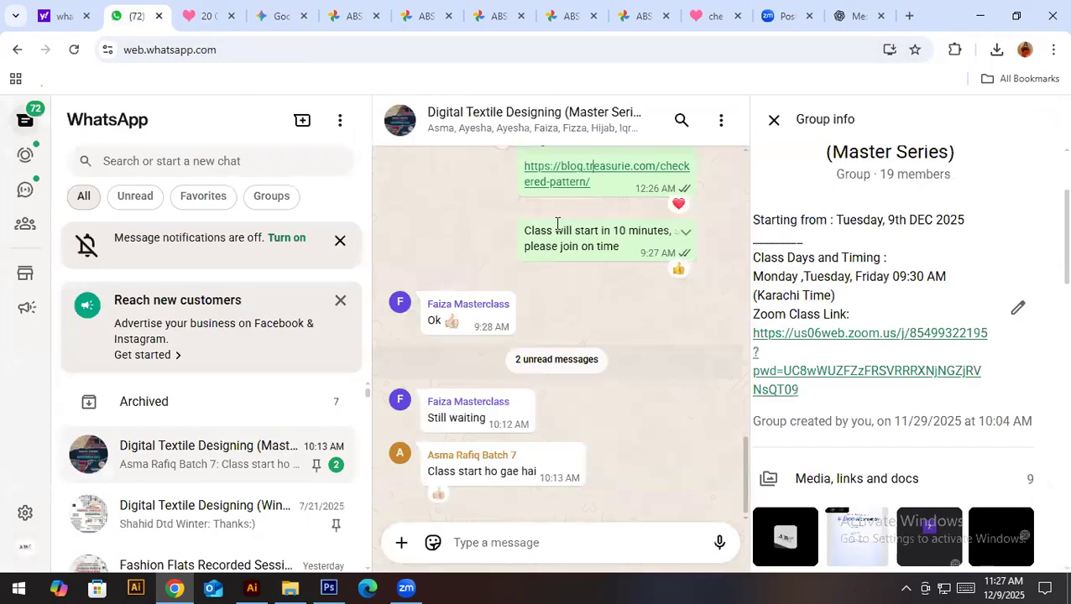
click(573, 174)
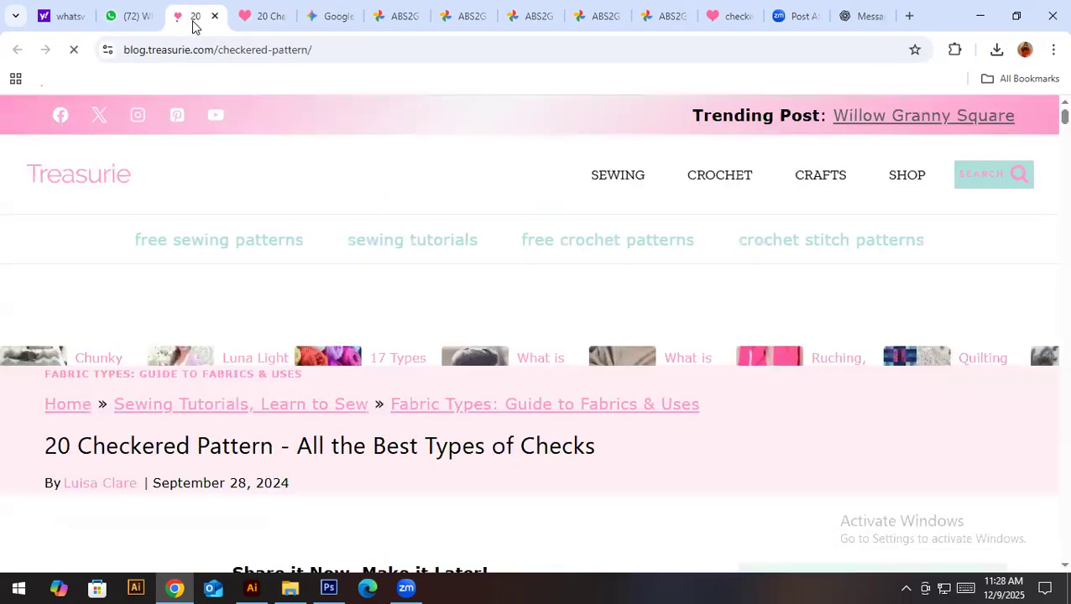
scroll(460, 432, down, 4)
scroll(460, 432, down, 15)
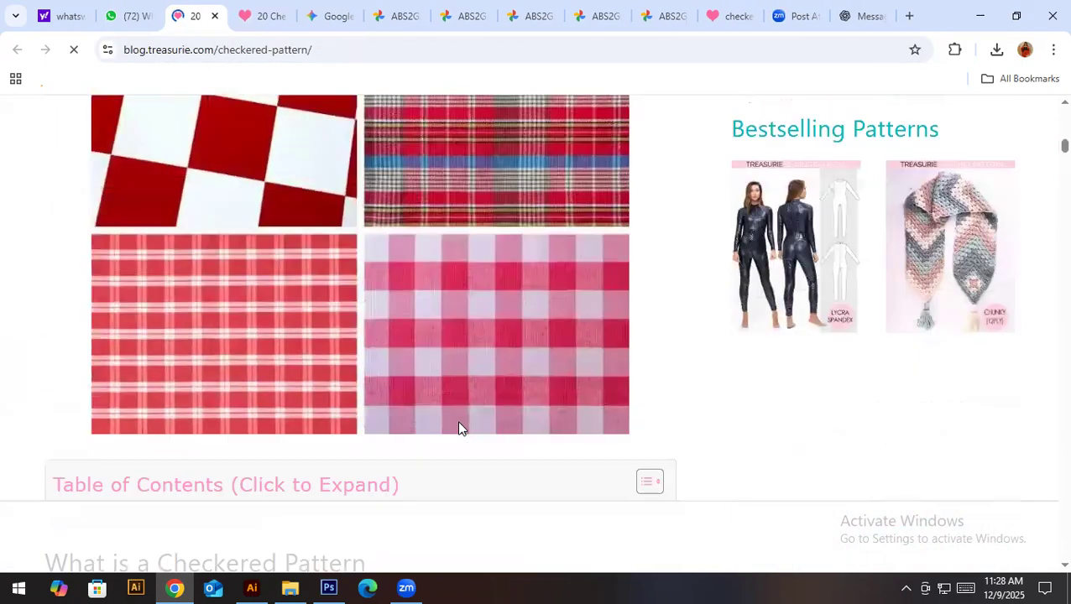
scroll(457, 426, down, 3)
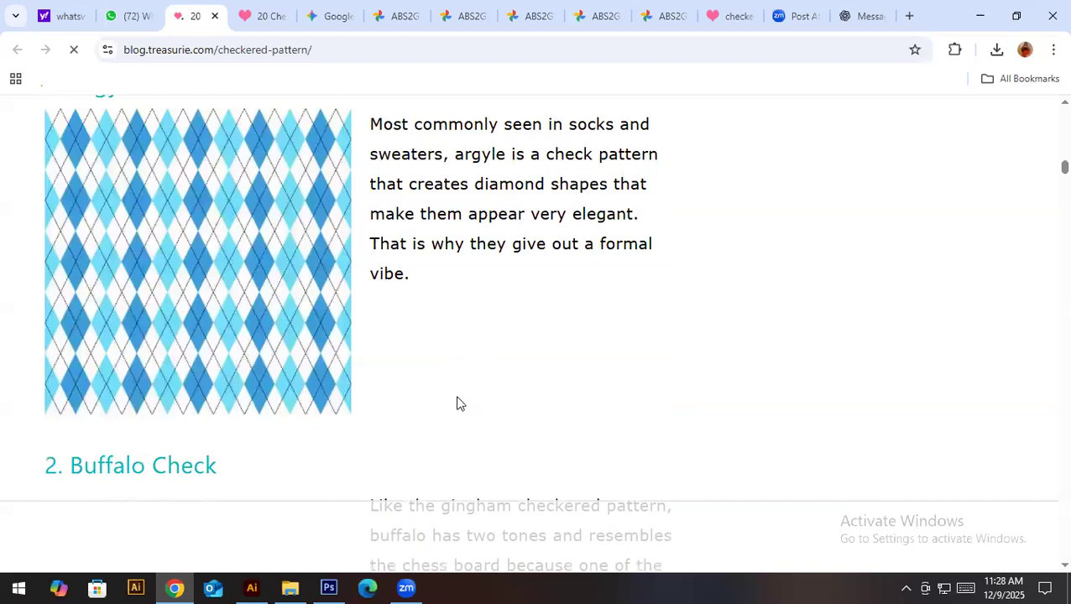
scroll(290, 268, up, 2)
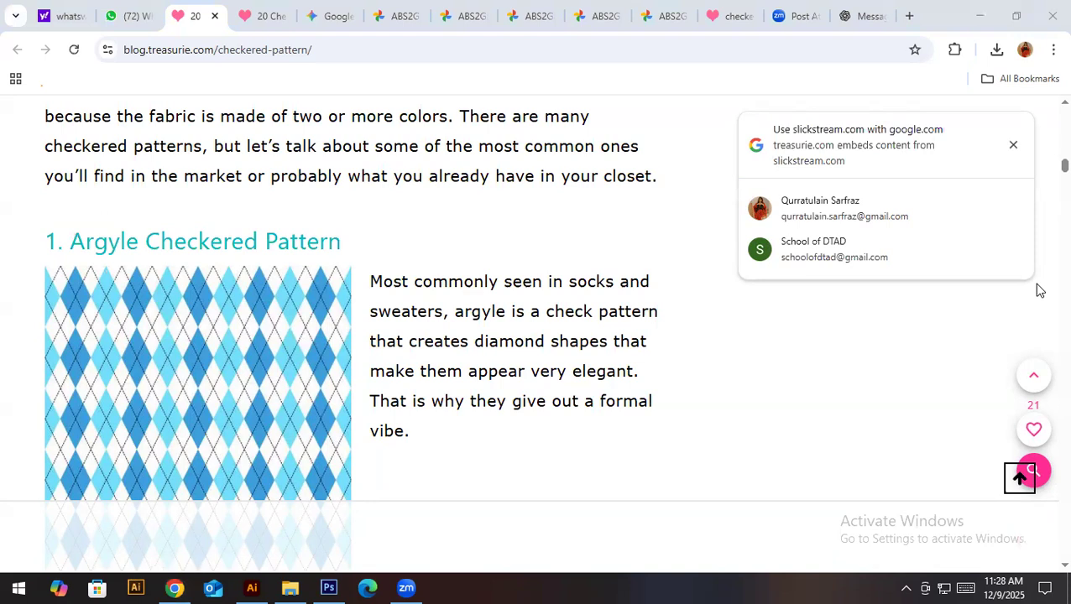
click(250, 587)
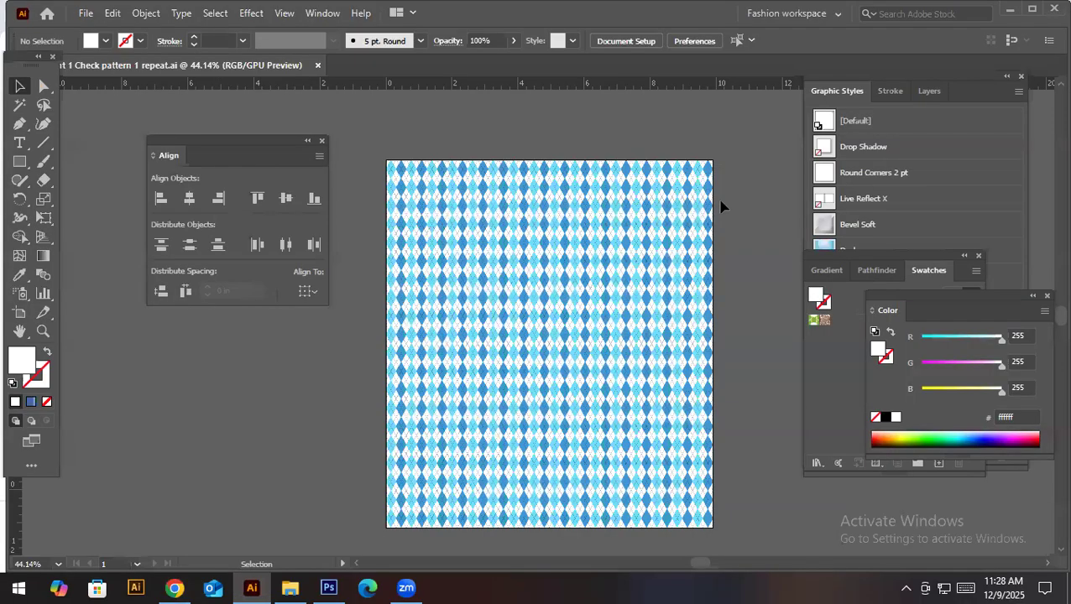